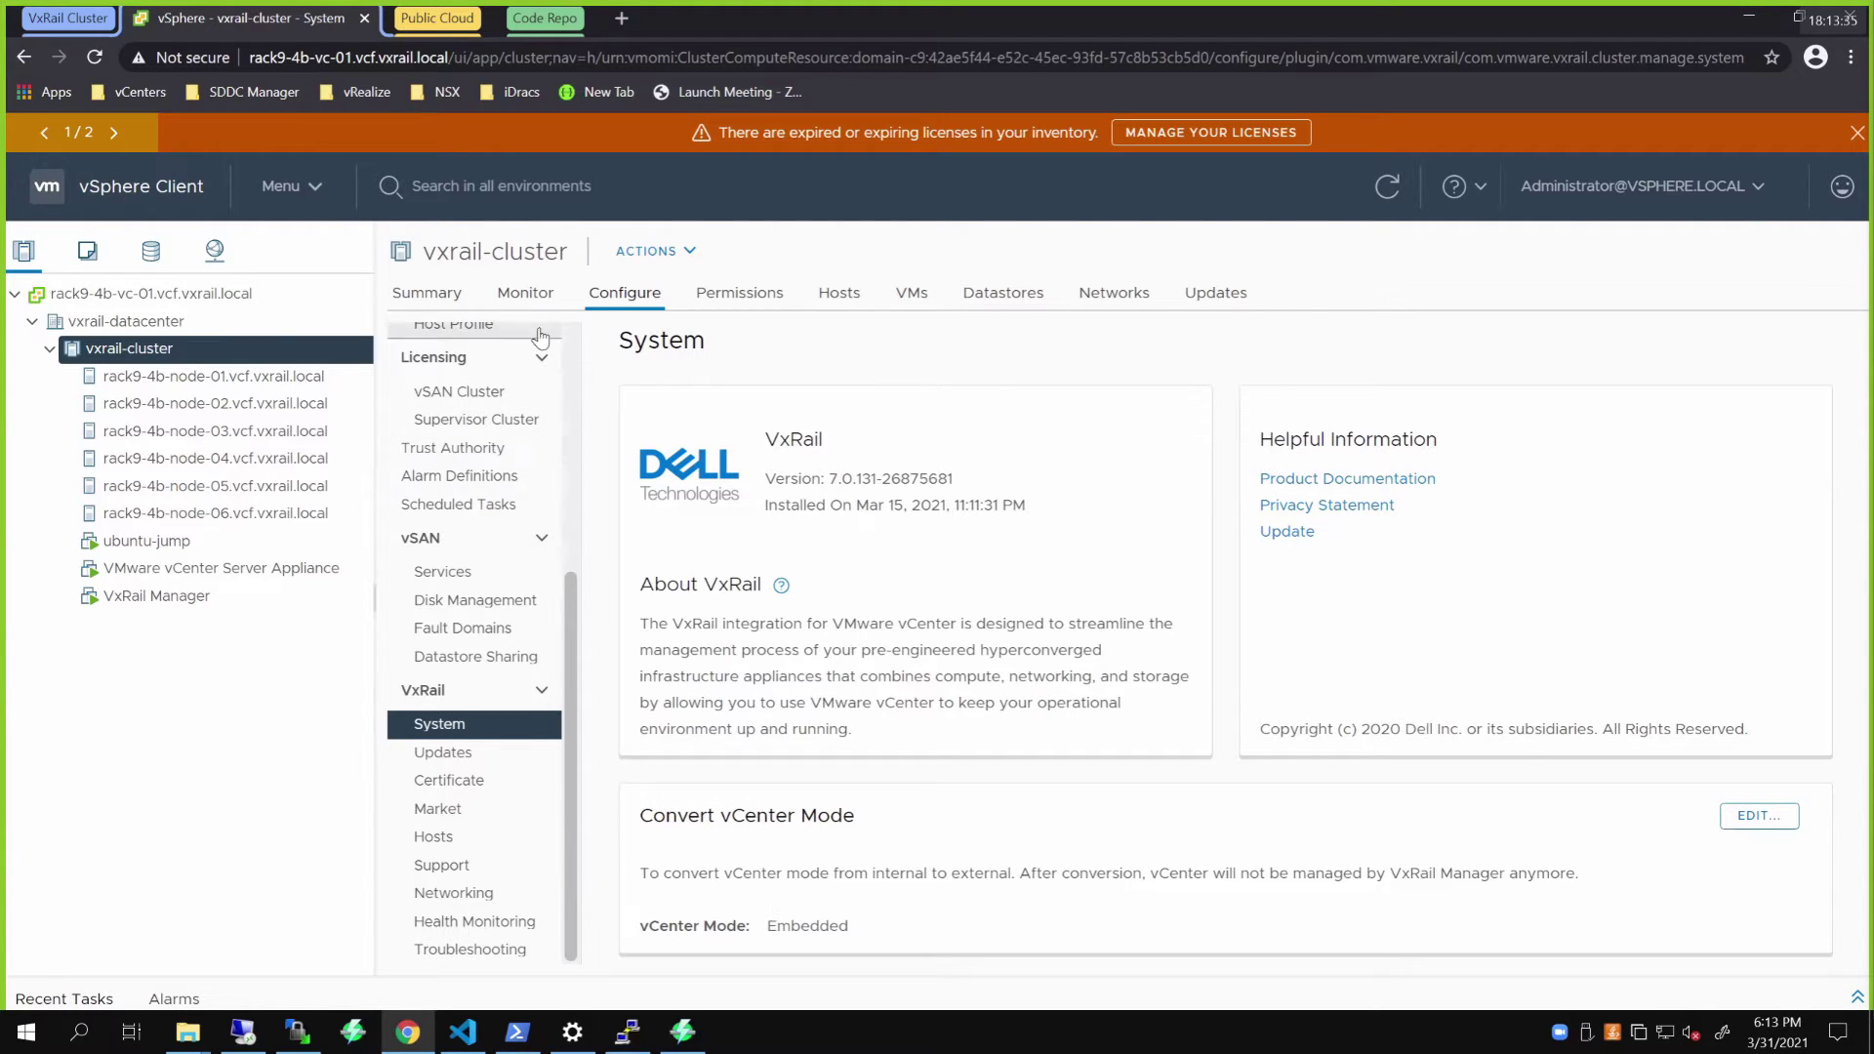
Step: Check the EC2 running instances list in the Public Cloud tab, then start a new instance launch
left_click(446, 16)
left_click(586, 17)
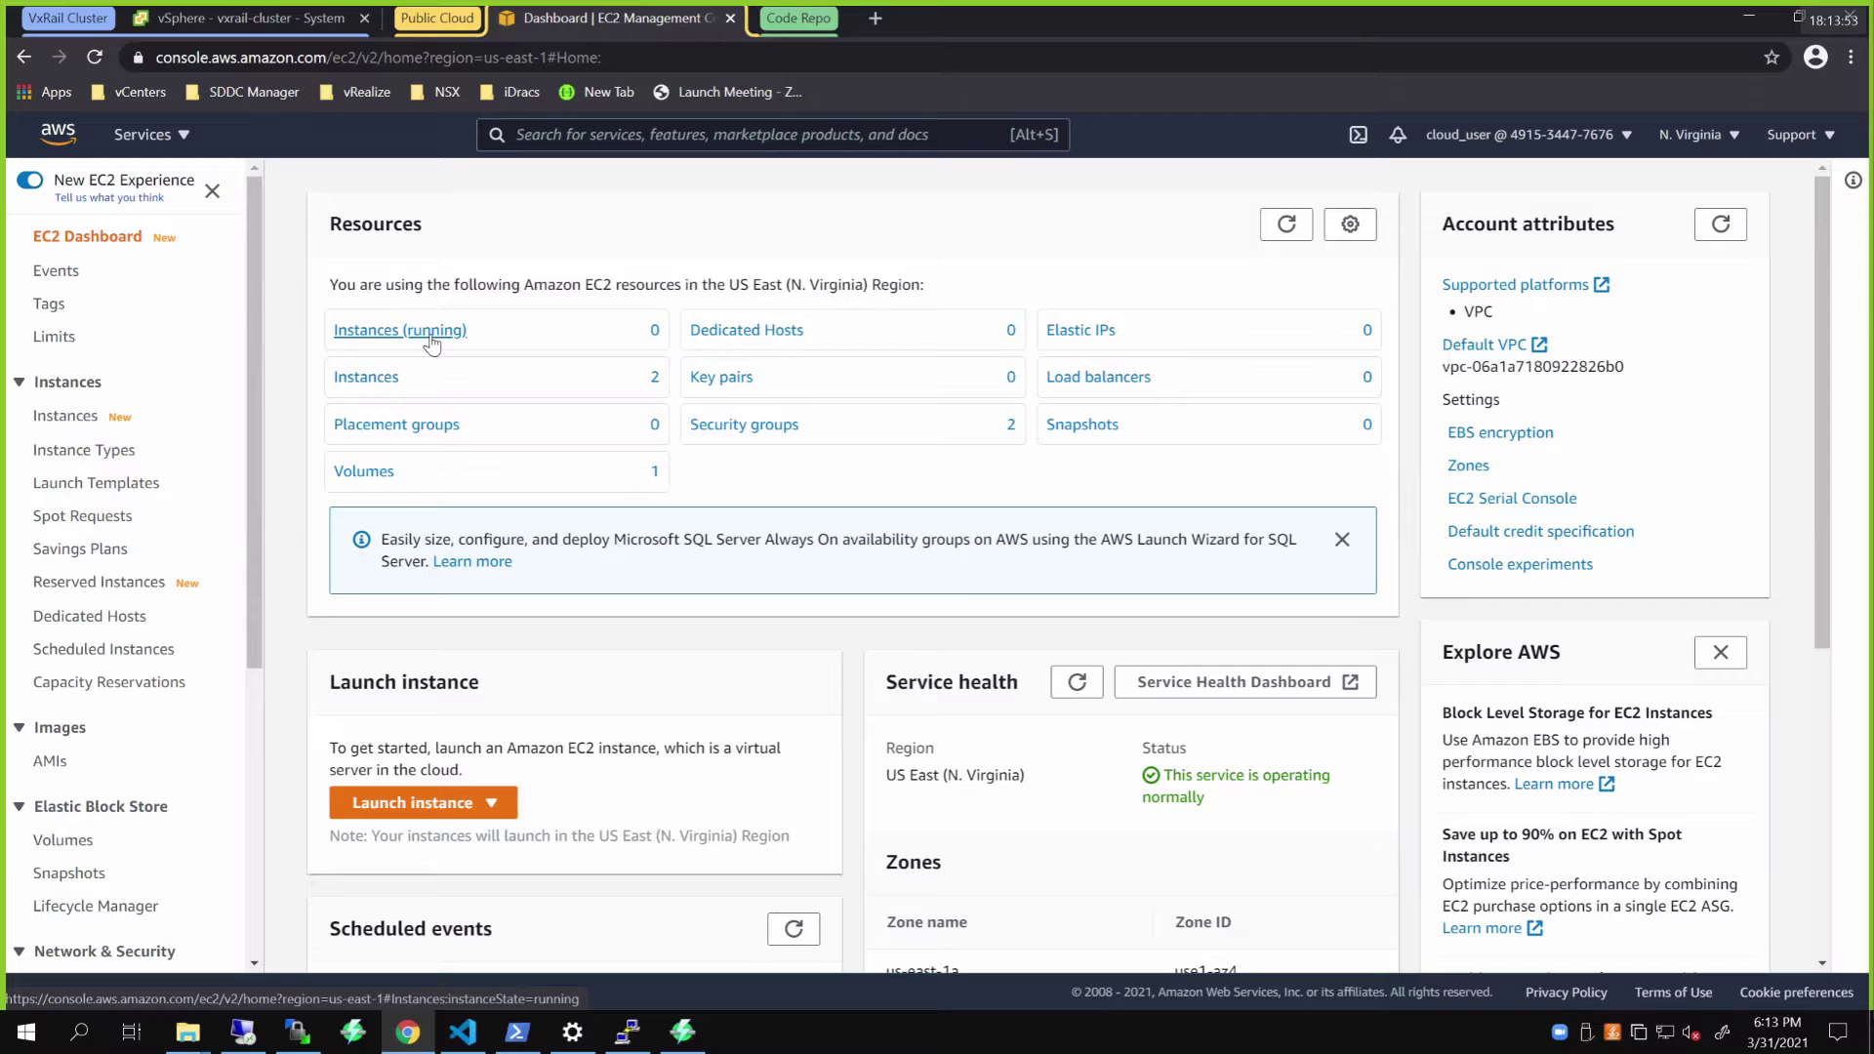
left_click(400, 330)
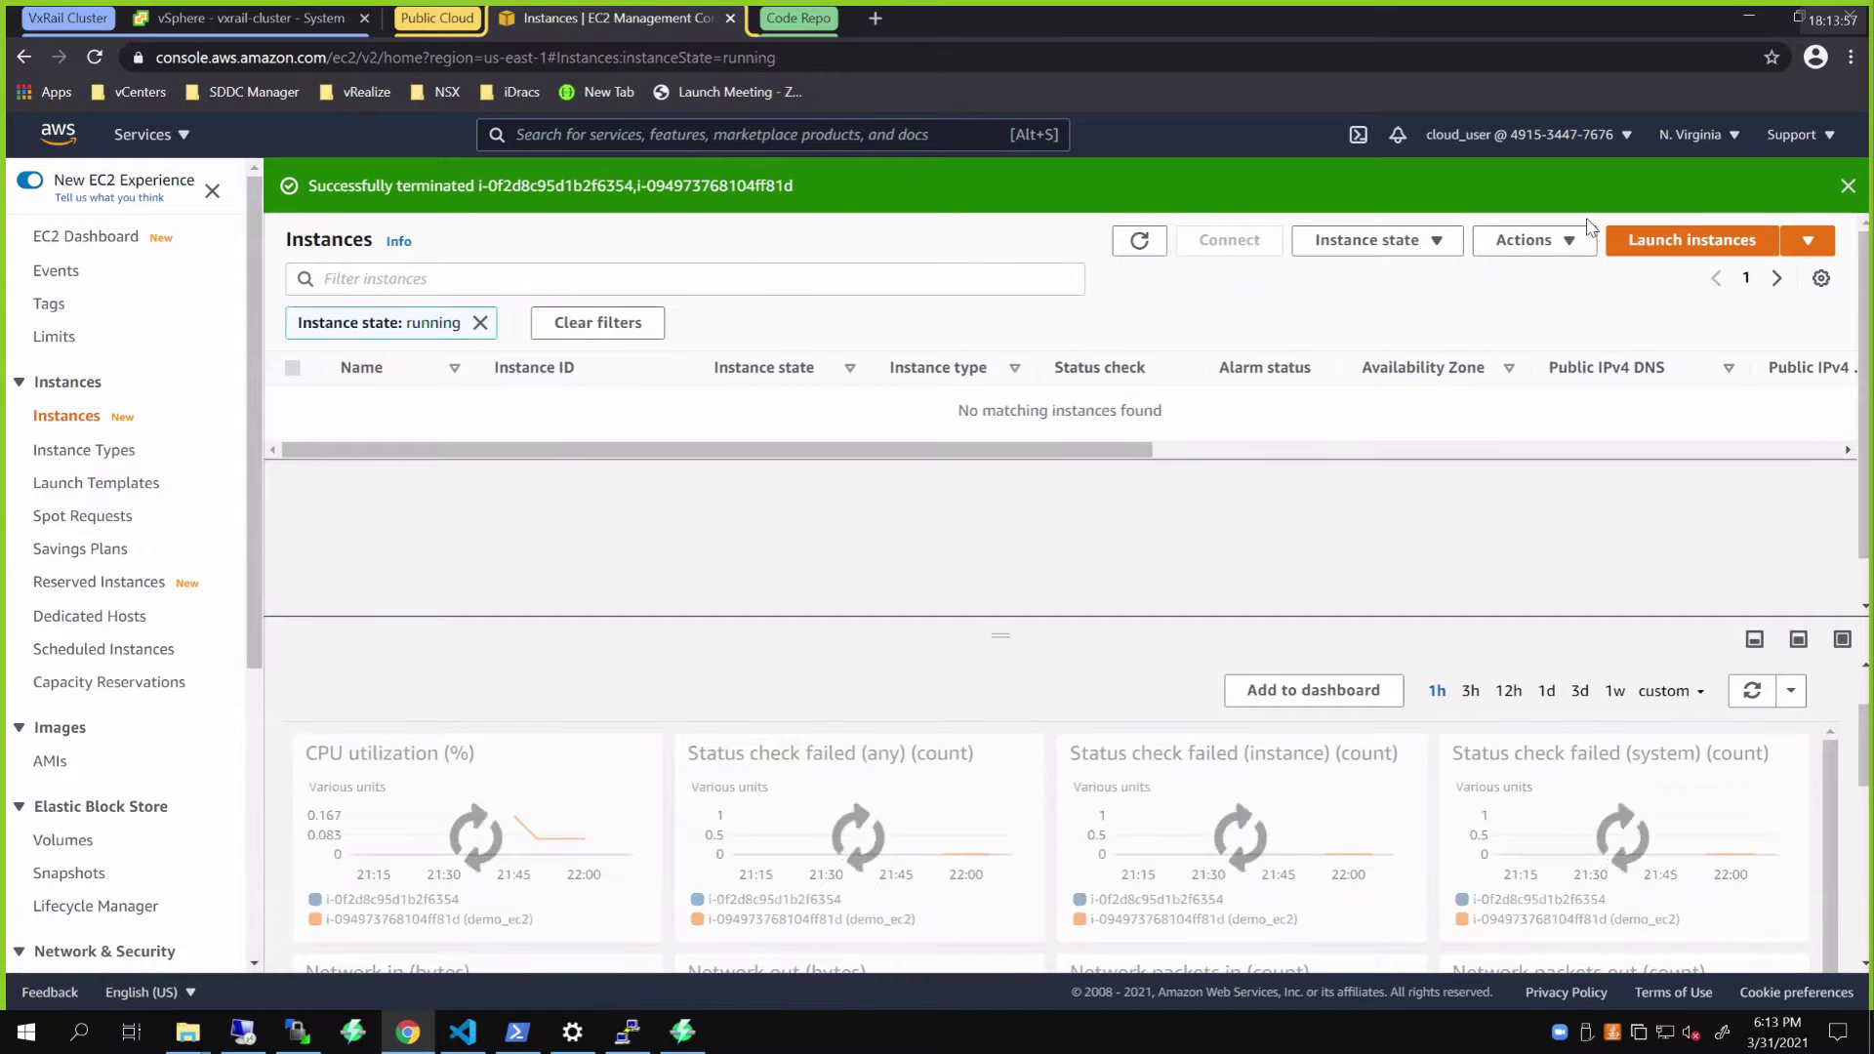
left_click(1691, 239)
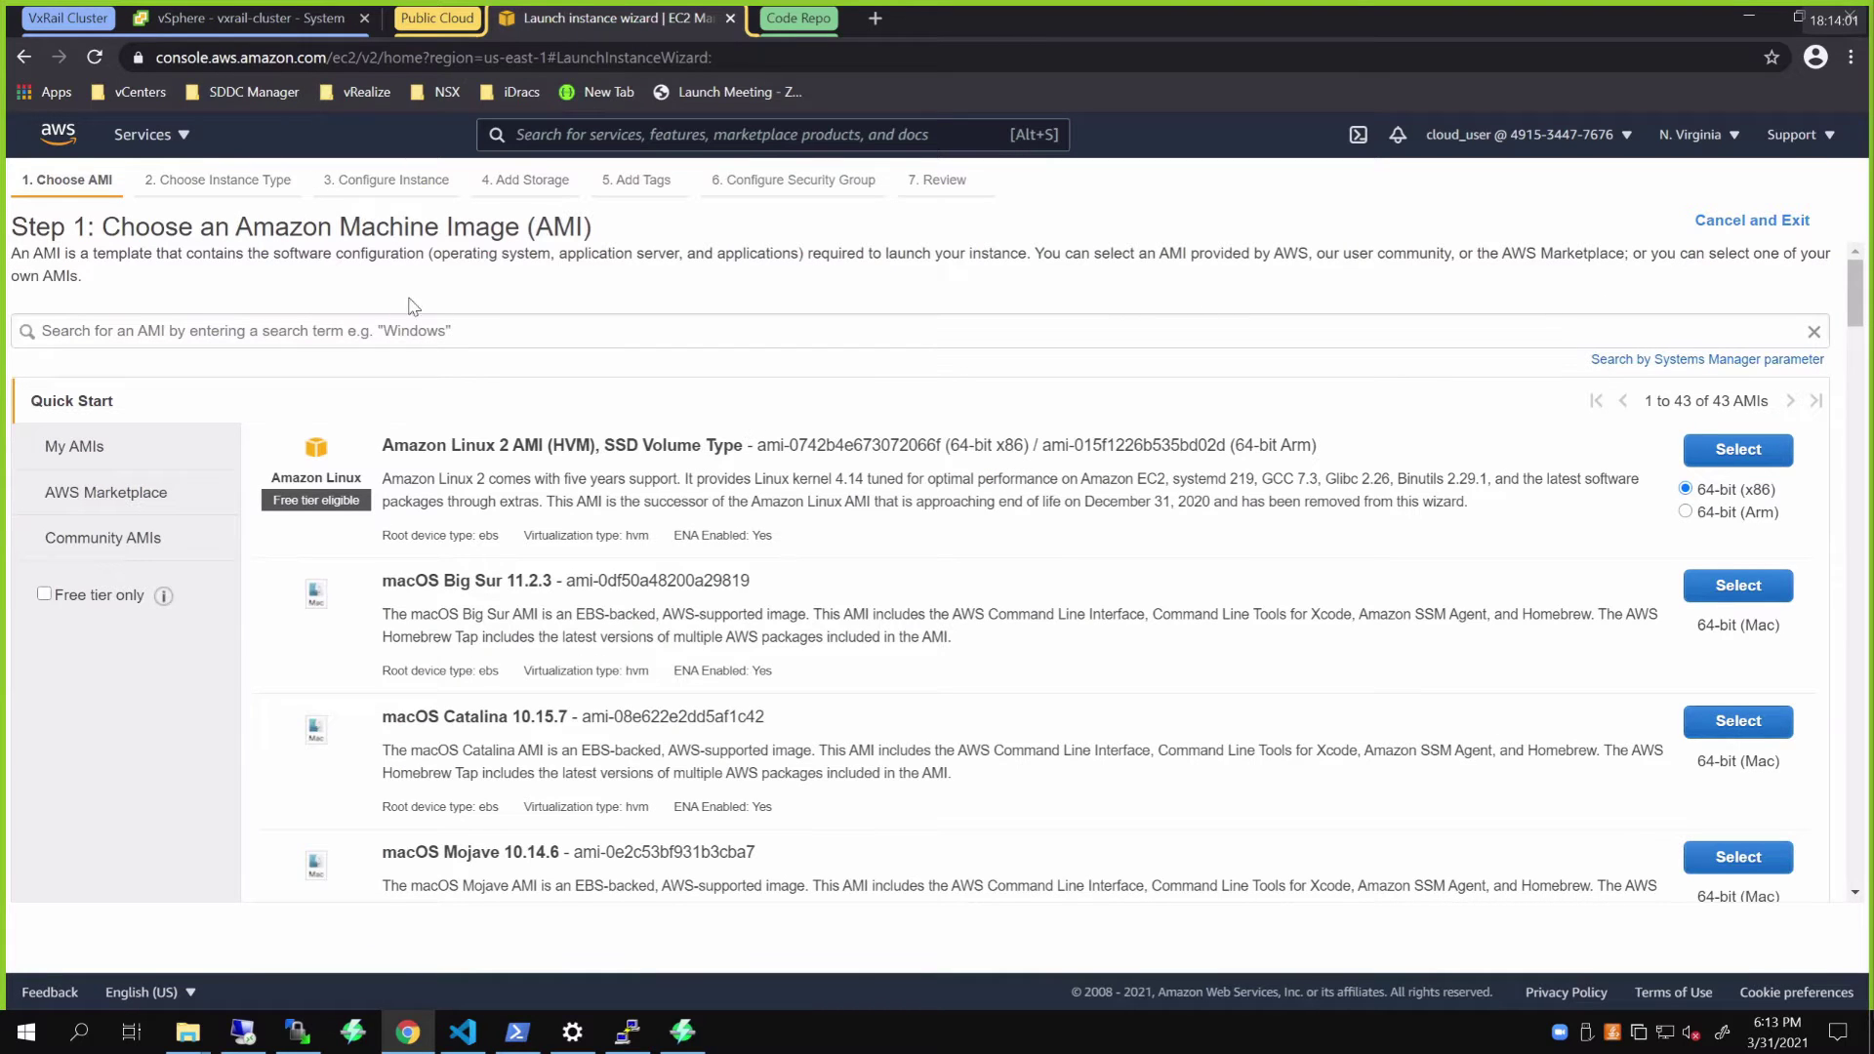
Step: Pick the Ubuntu Server 20.04 image and keep the t2.micro instance type
left_click(319, 330)
type("ub")
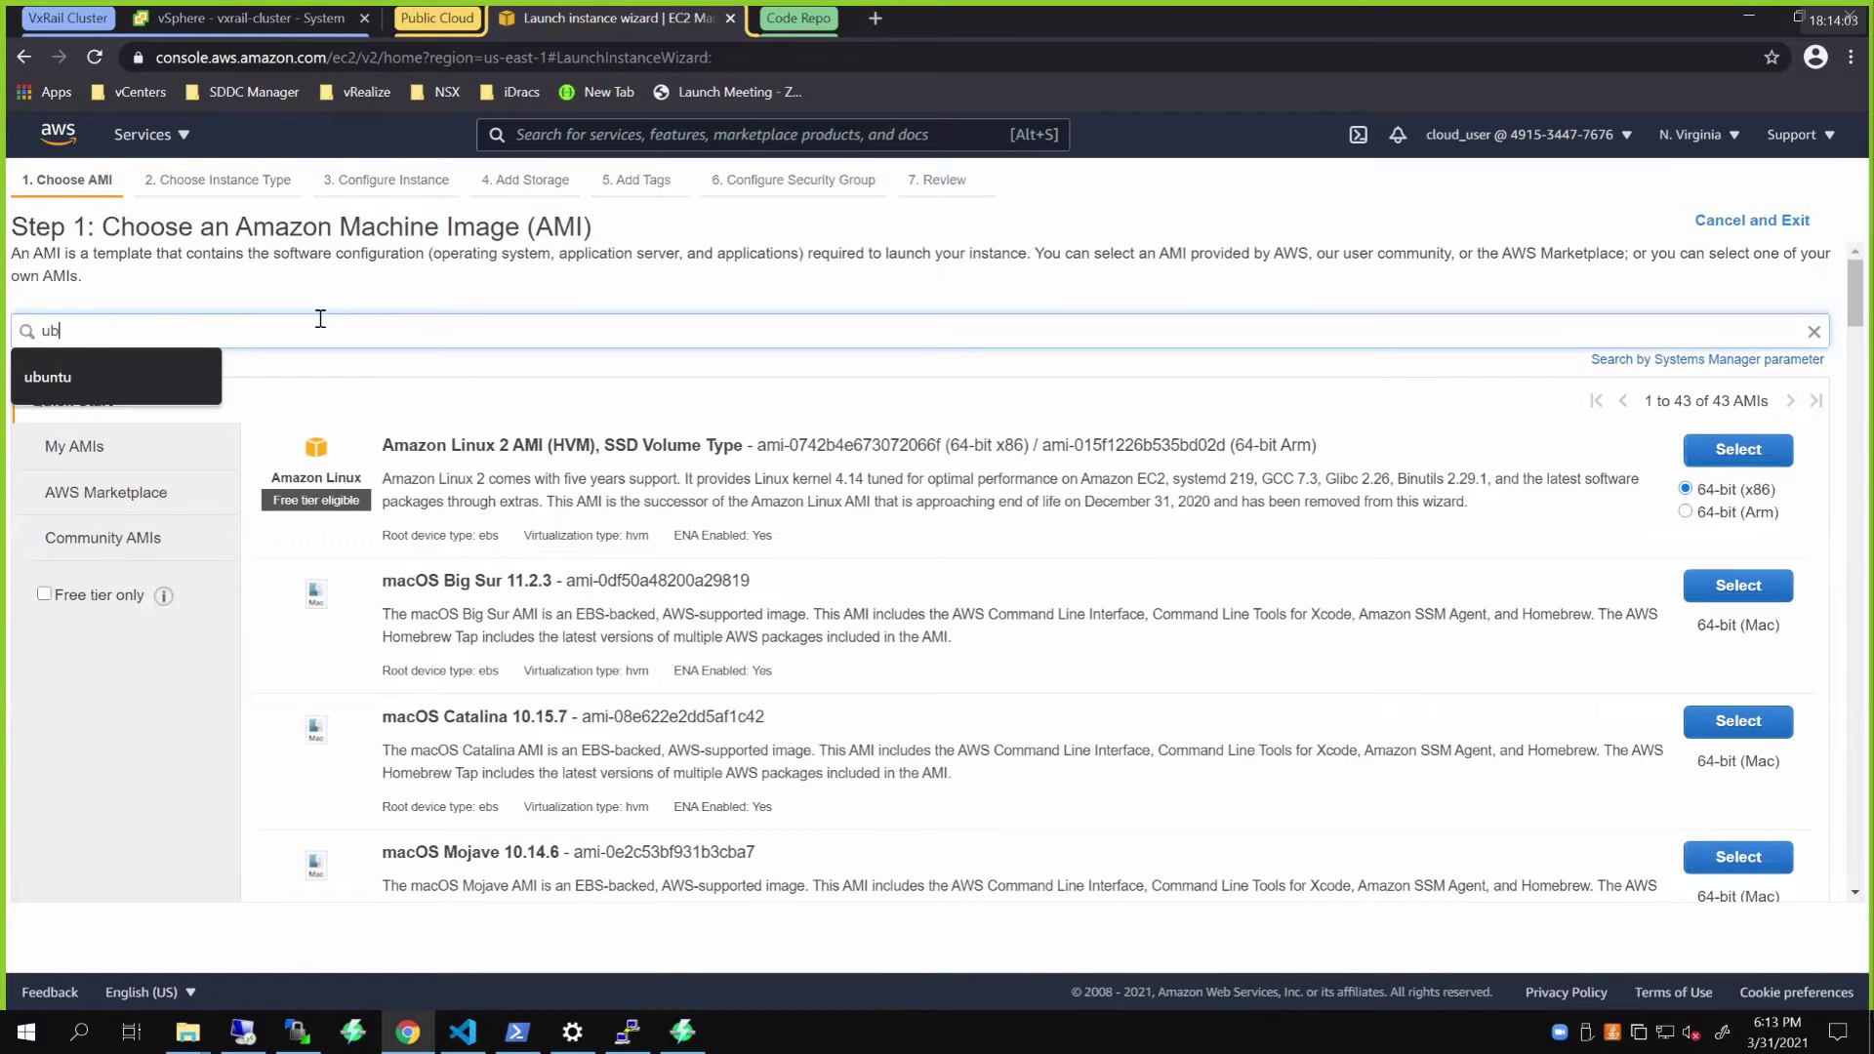
type("untu")
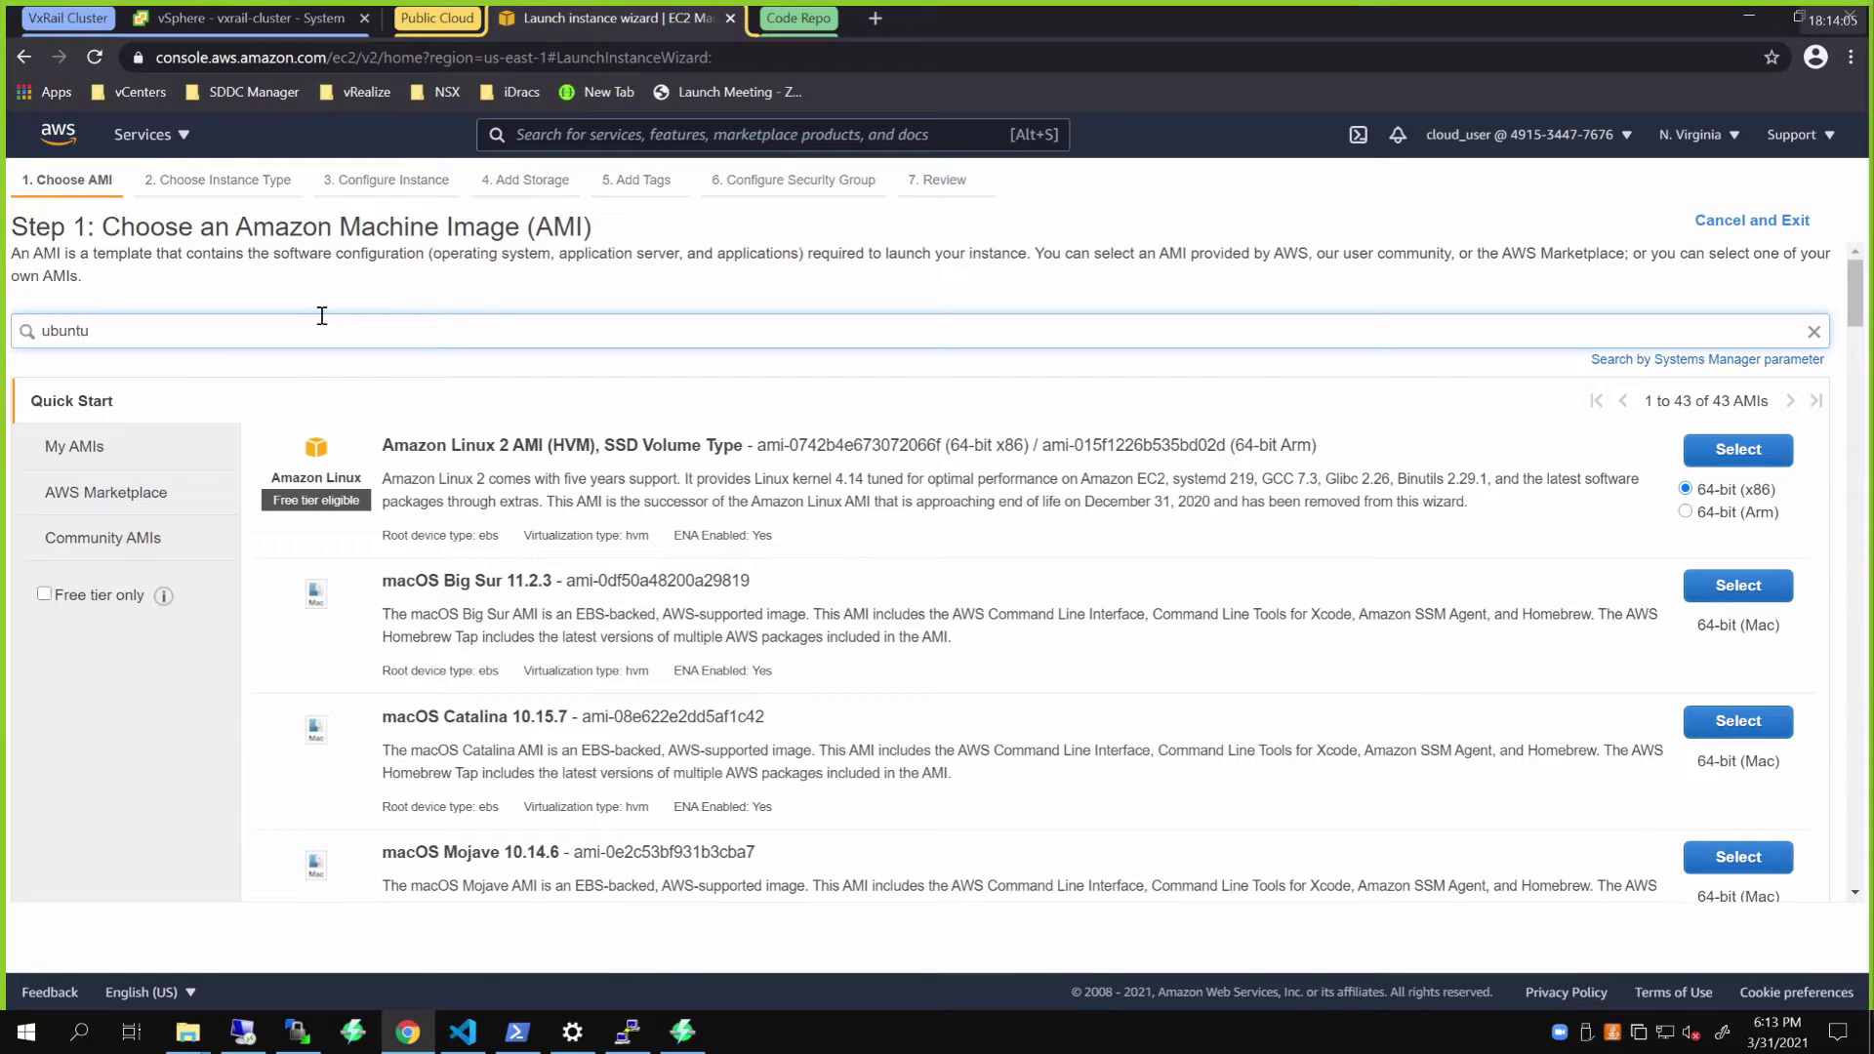
key("Return")
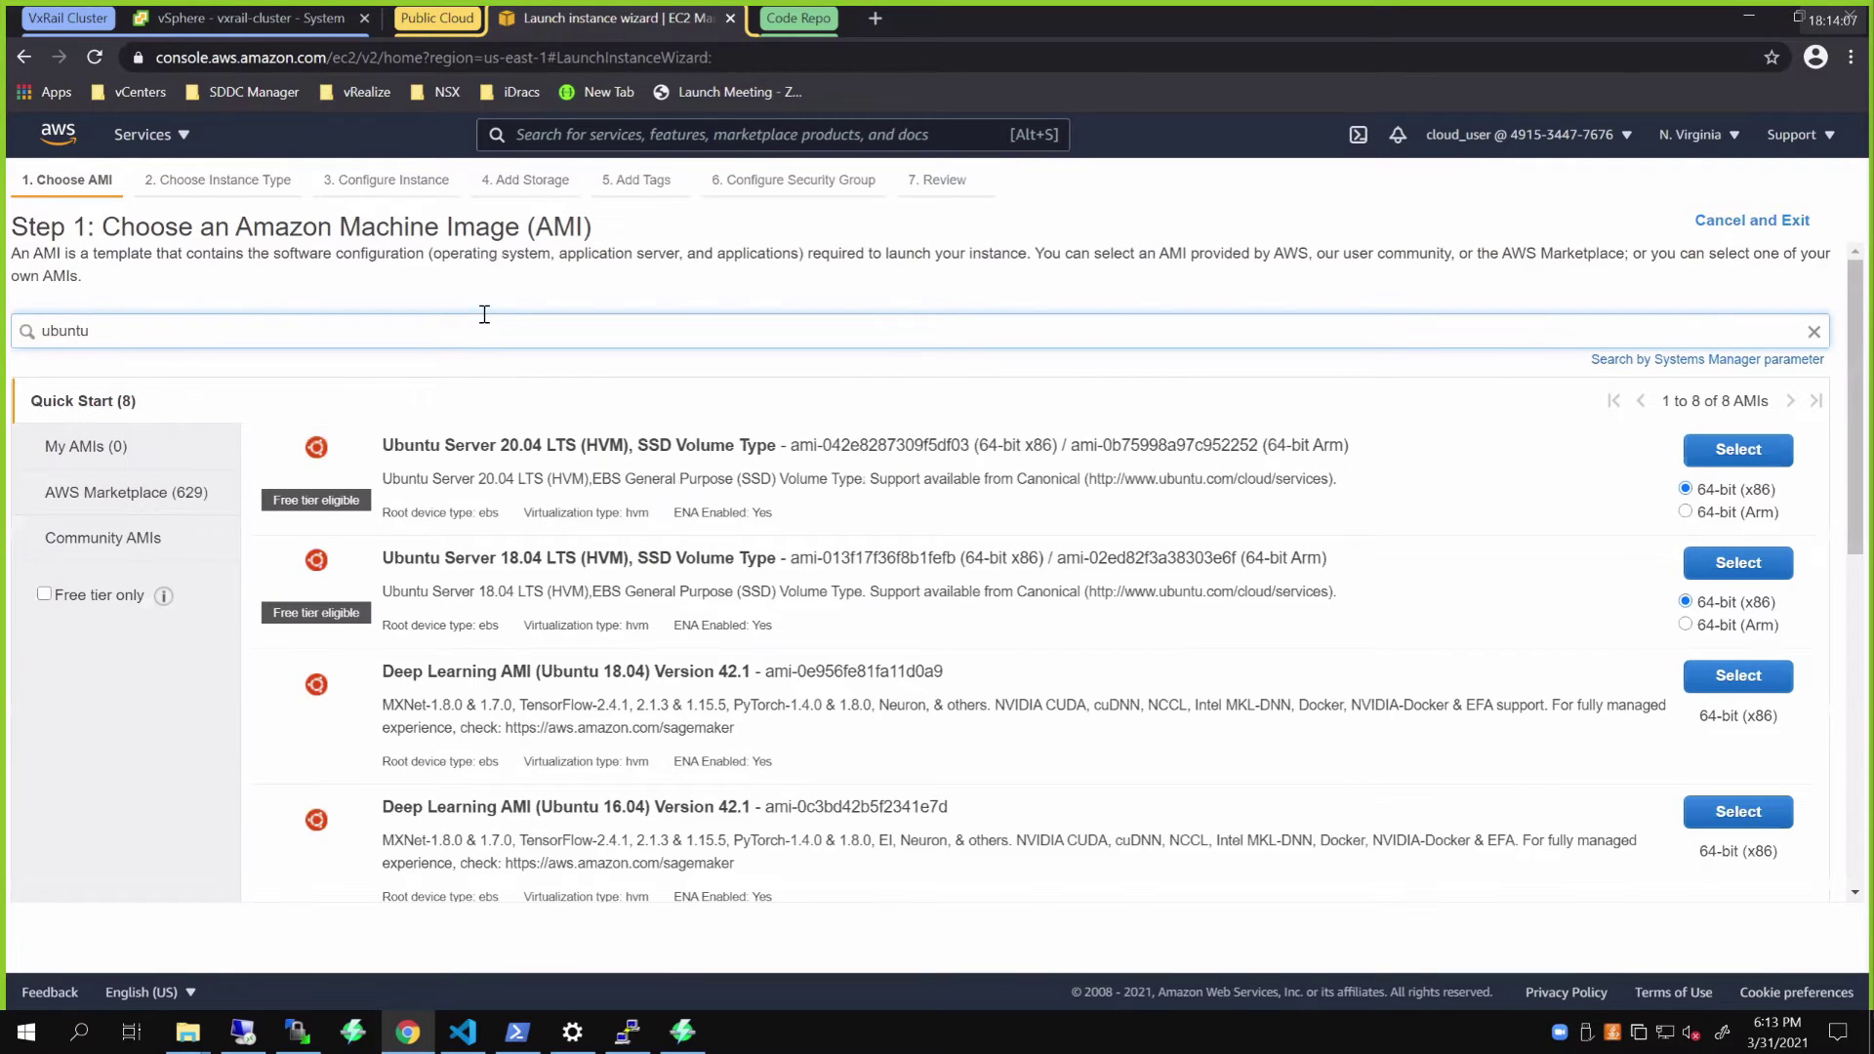
left_click(1738, 448)
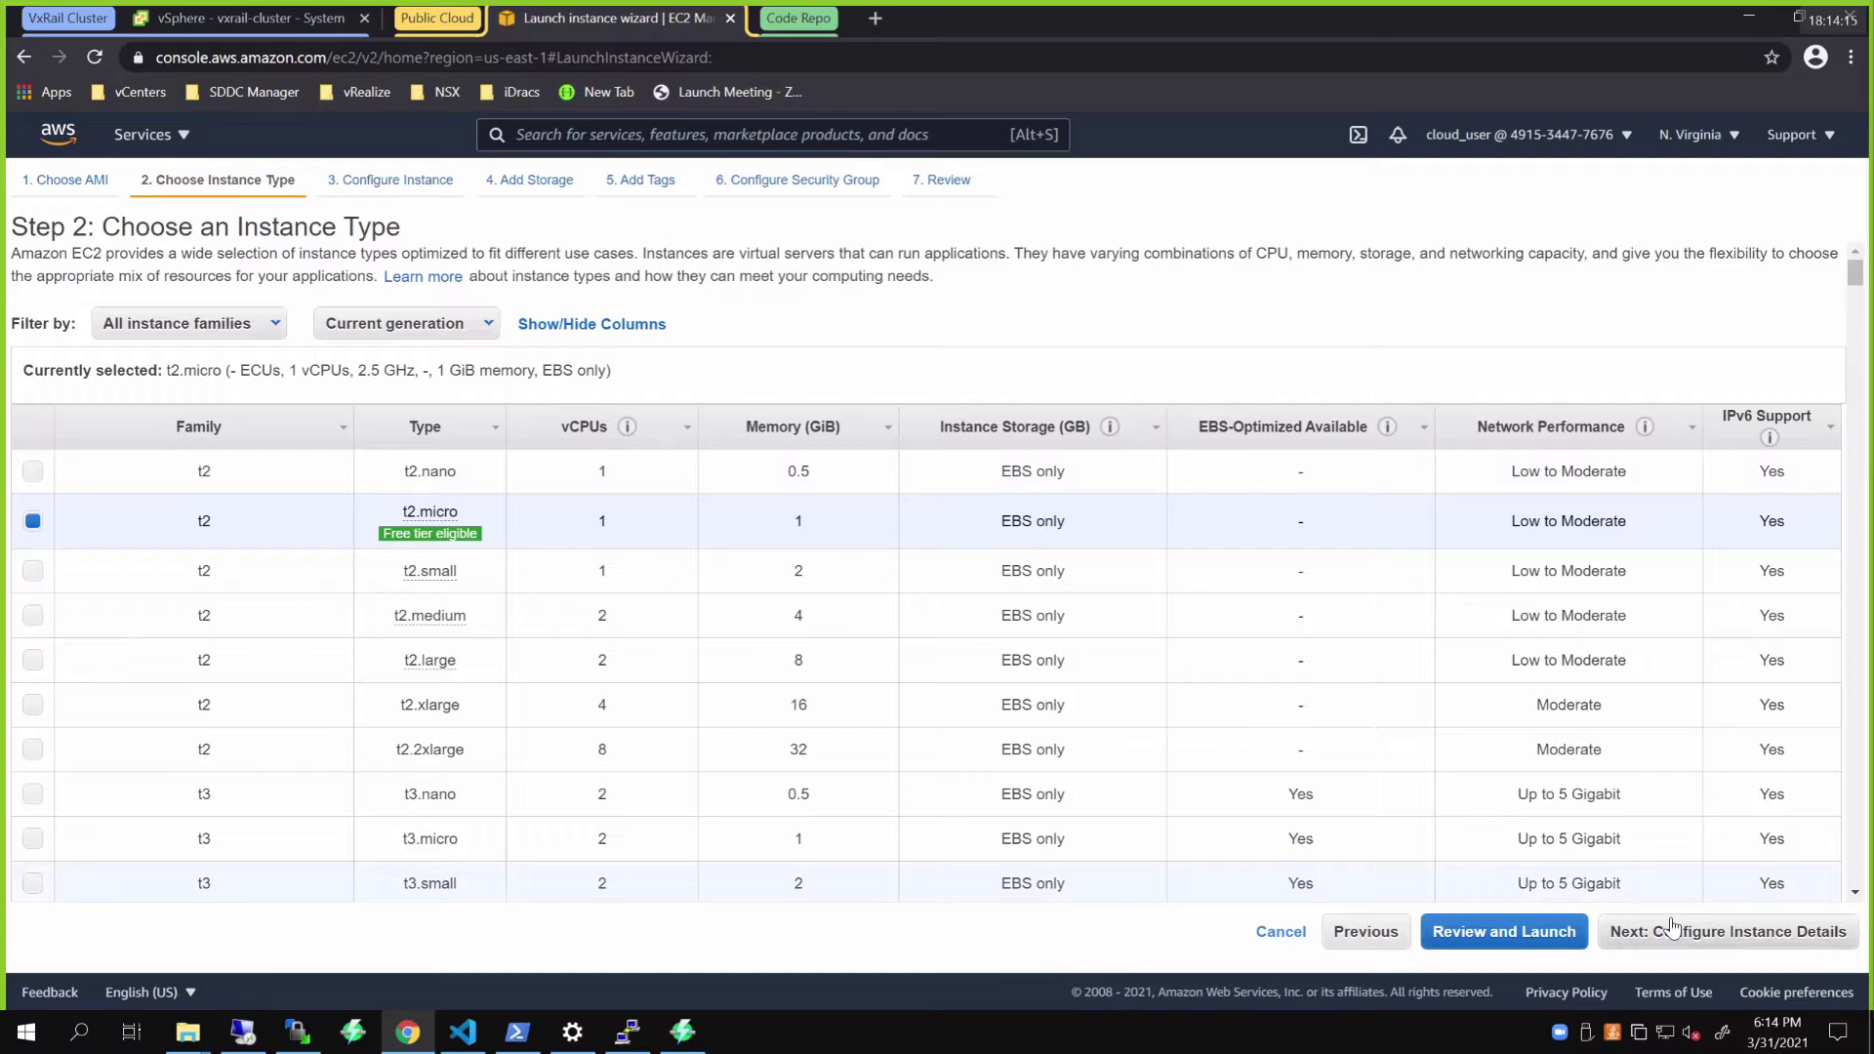
left_click(1669, 930)
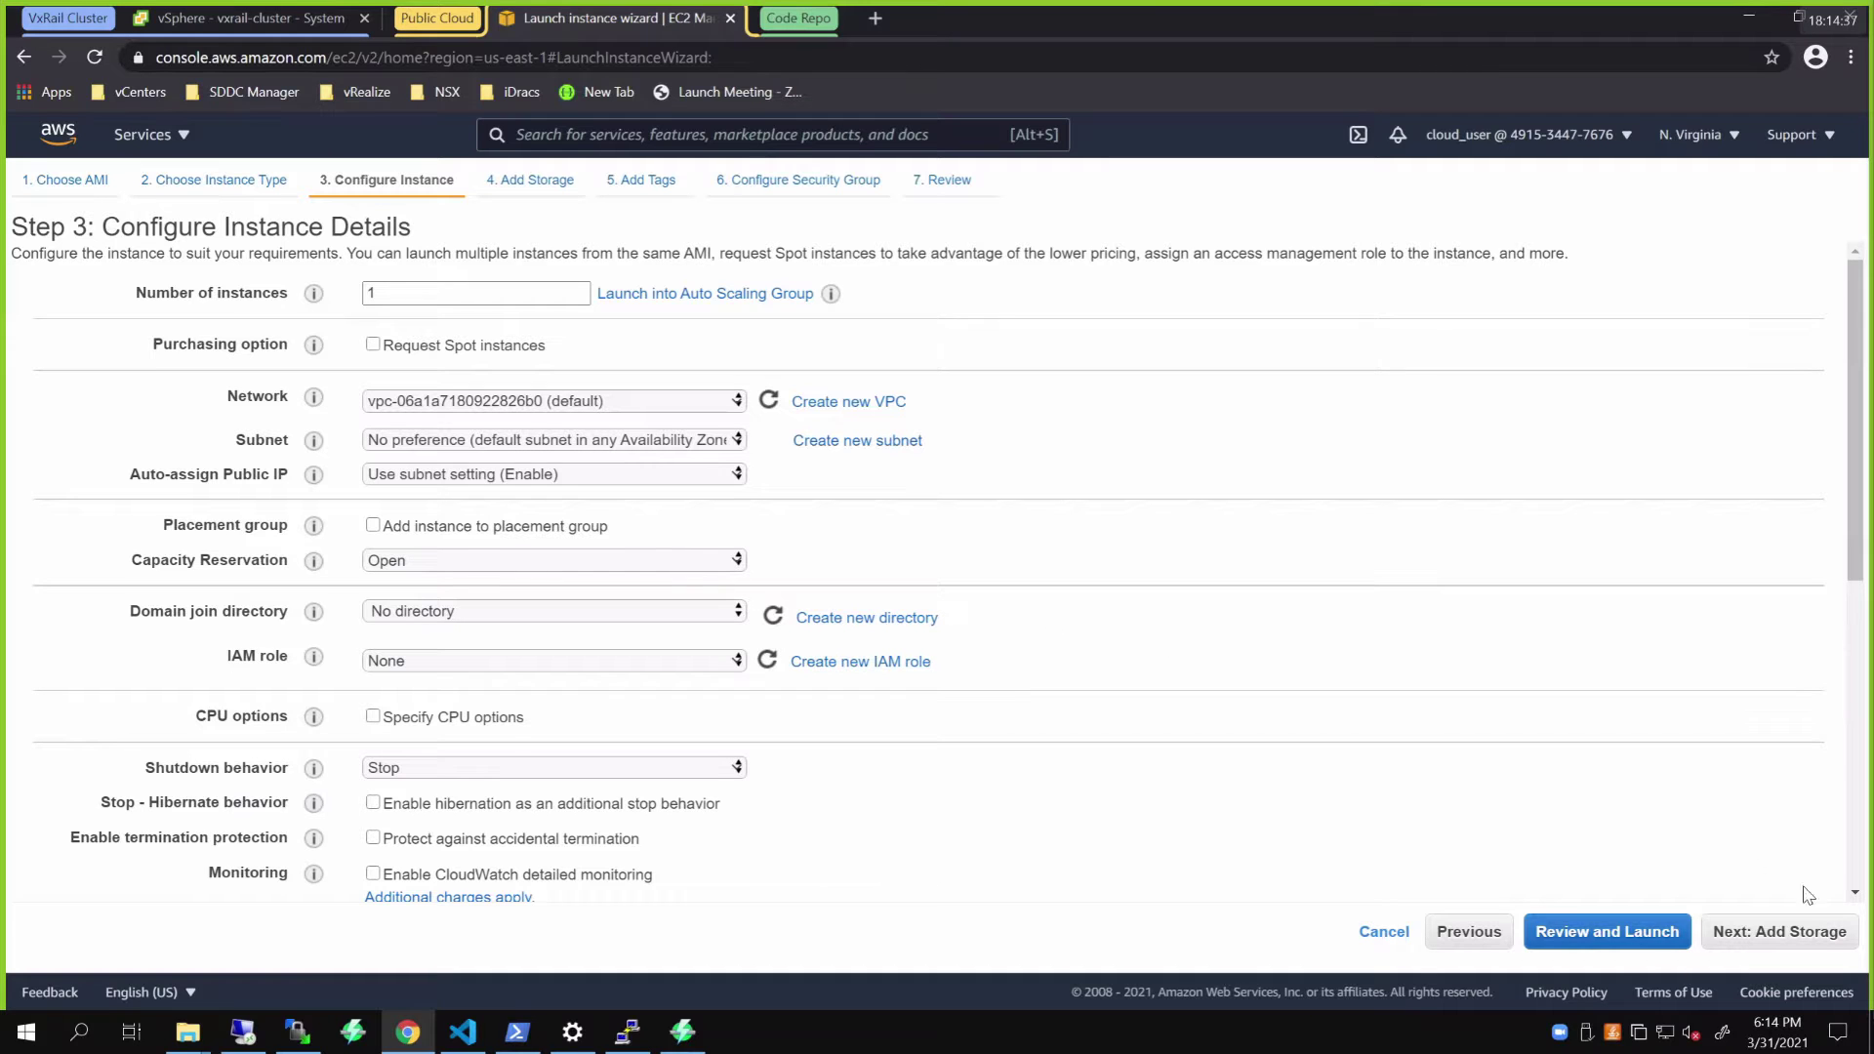
Step: Accept default instance details and storage, and add a Name tag of demo_ec2
left_click(1778, 931)
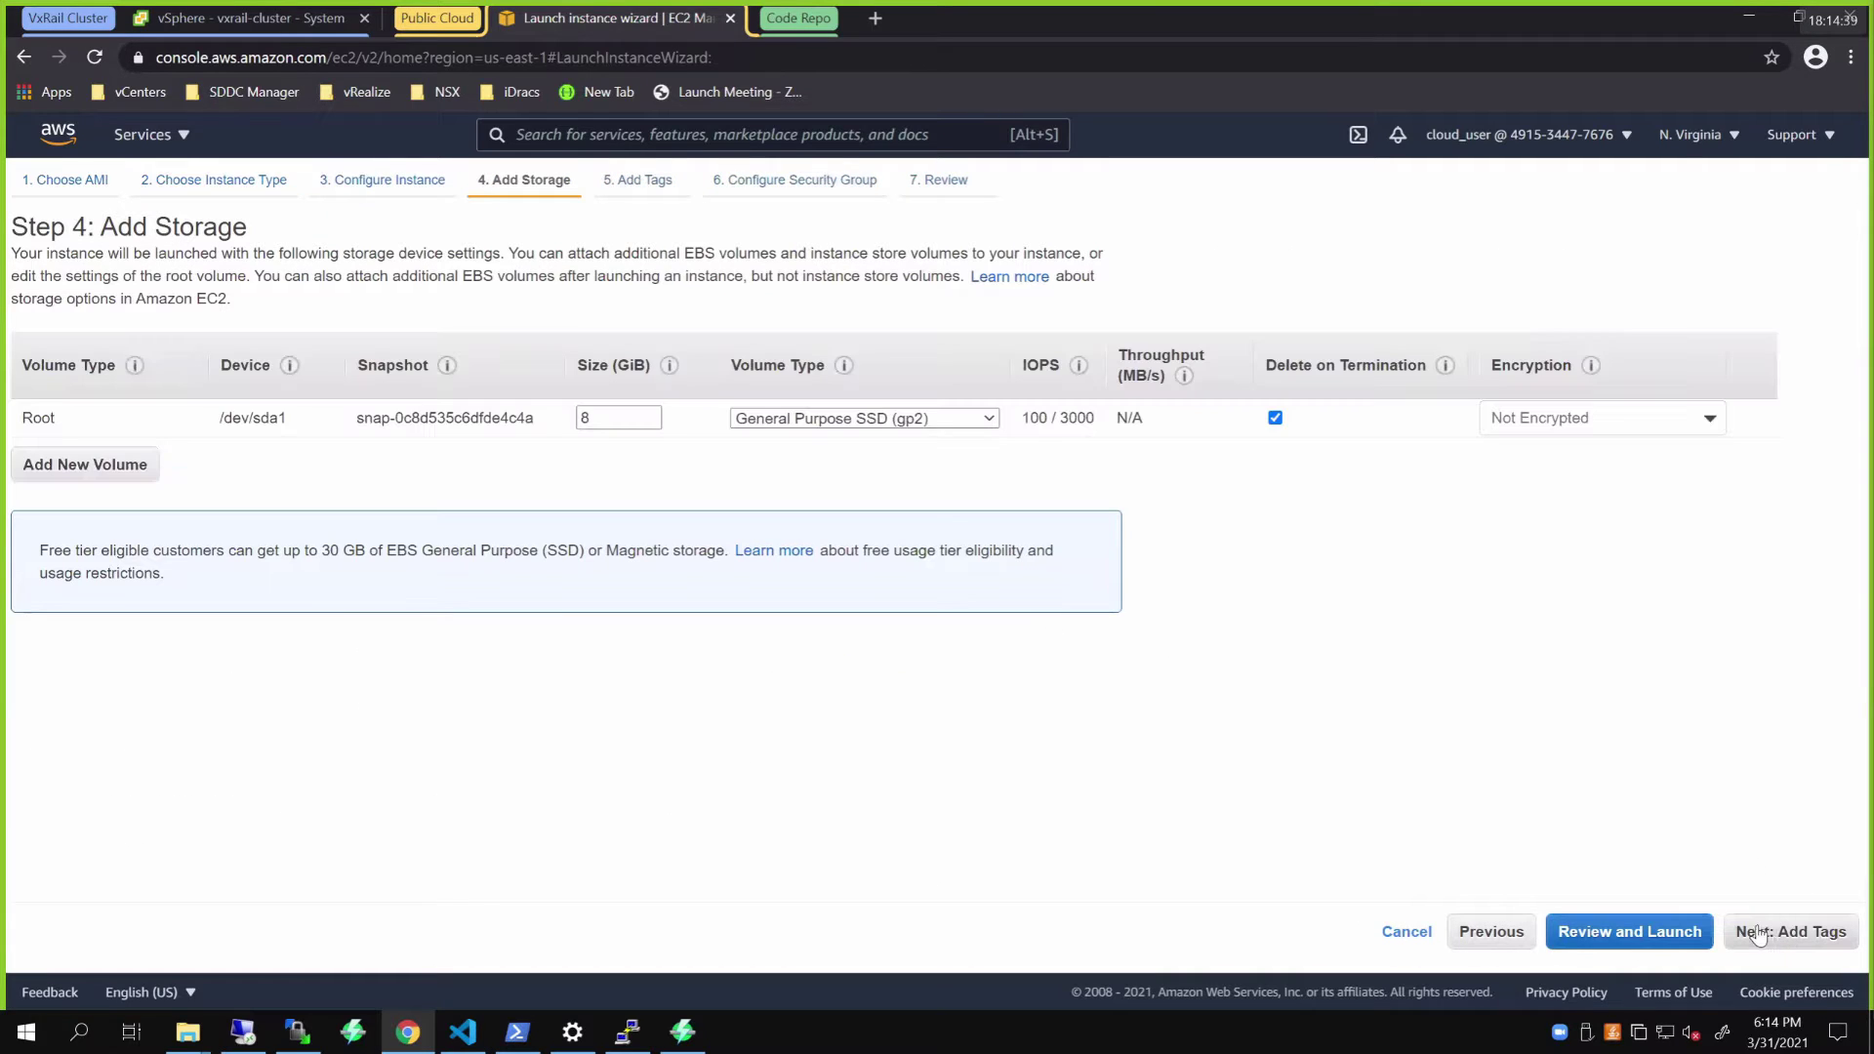
left_click(1772, 931)
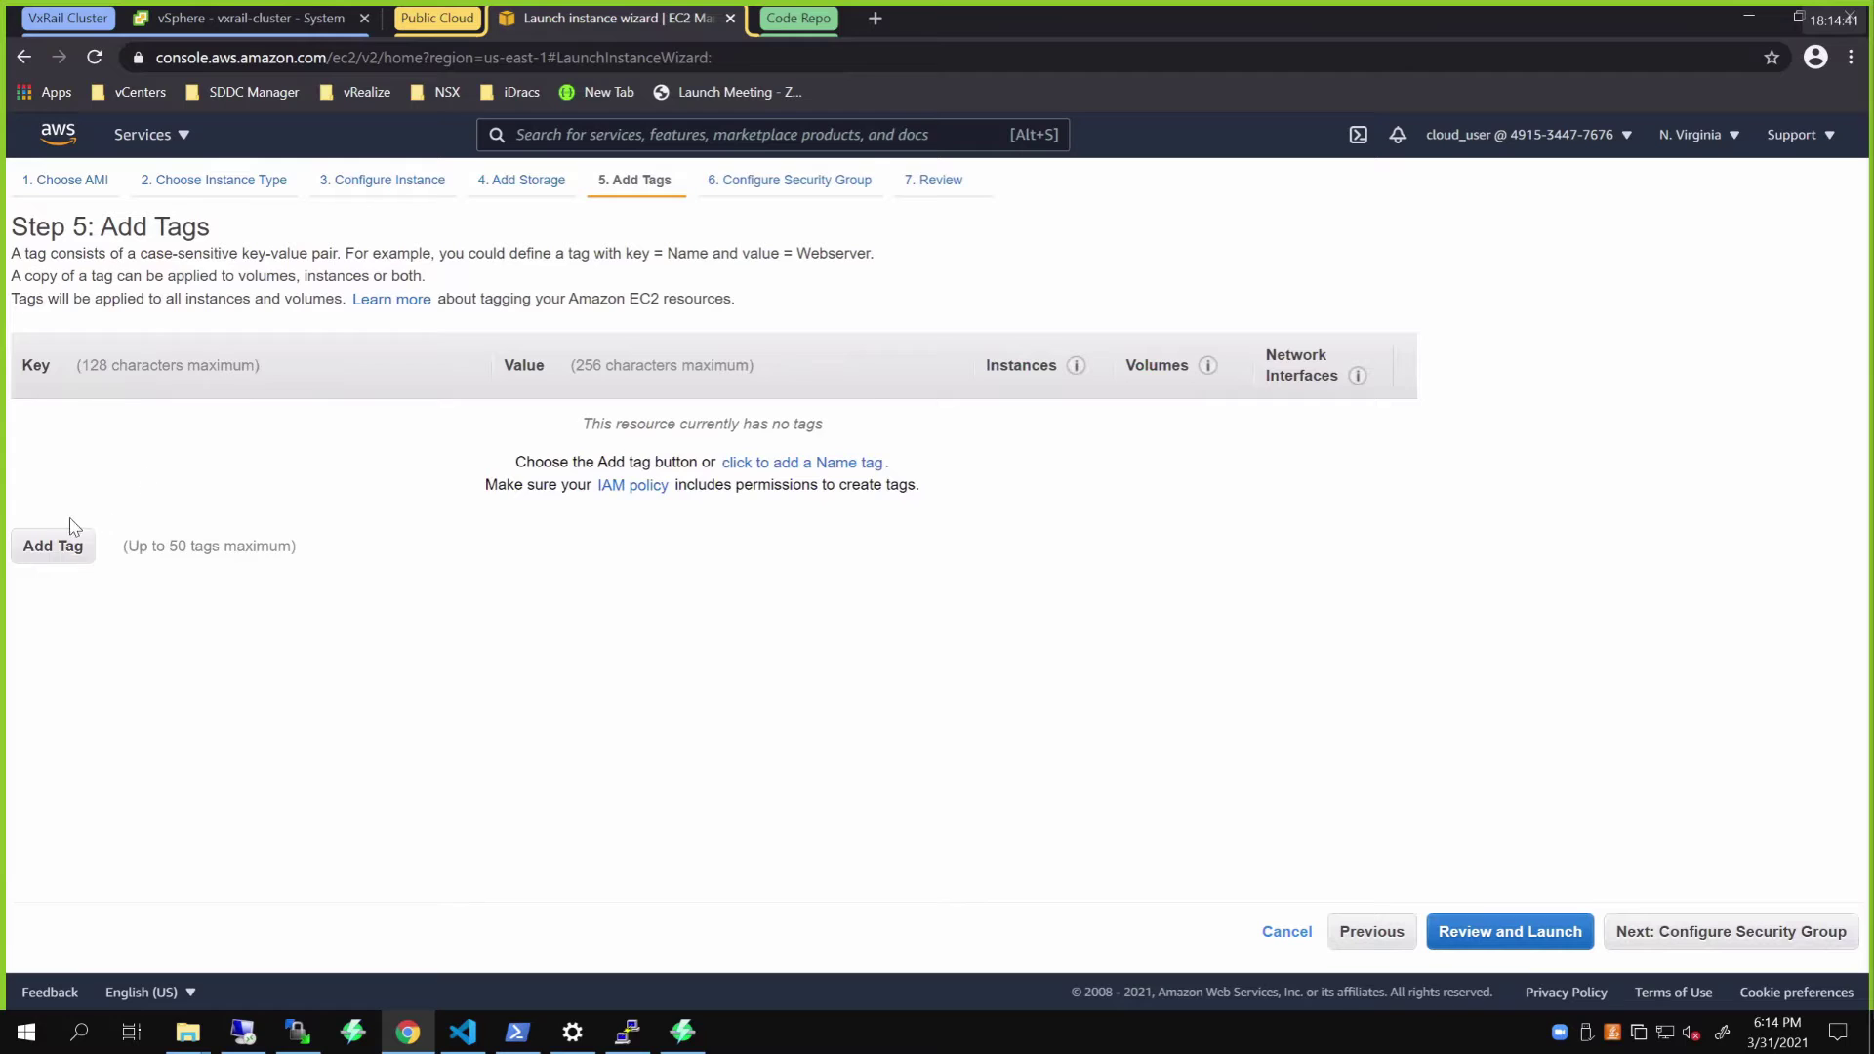
left_click(53, 544)
type("Name")
key("Tab")
type("demo")
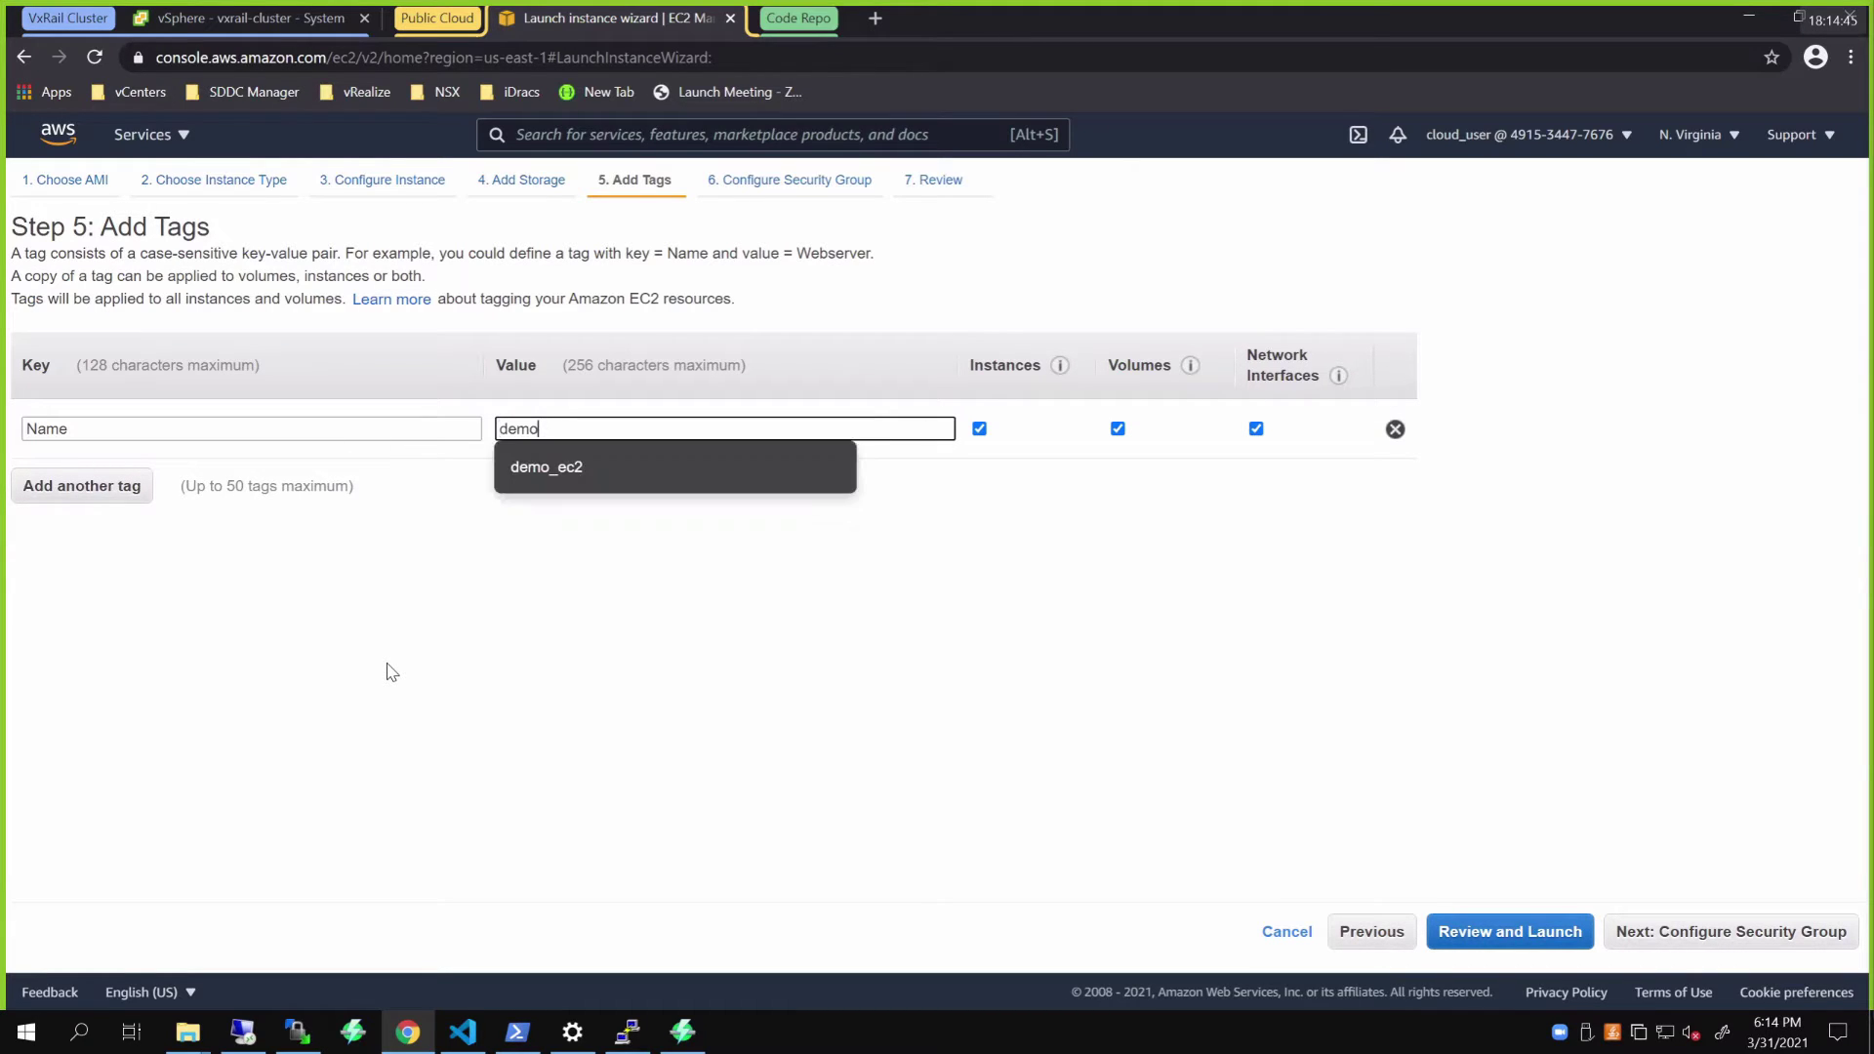
type("_ec2")
Step: Use the existing default security group and proceed to the launch review
left_click(1709, 931)
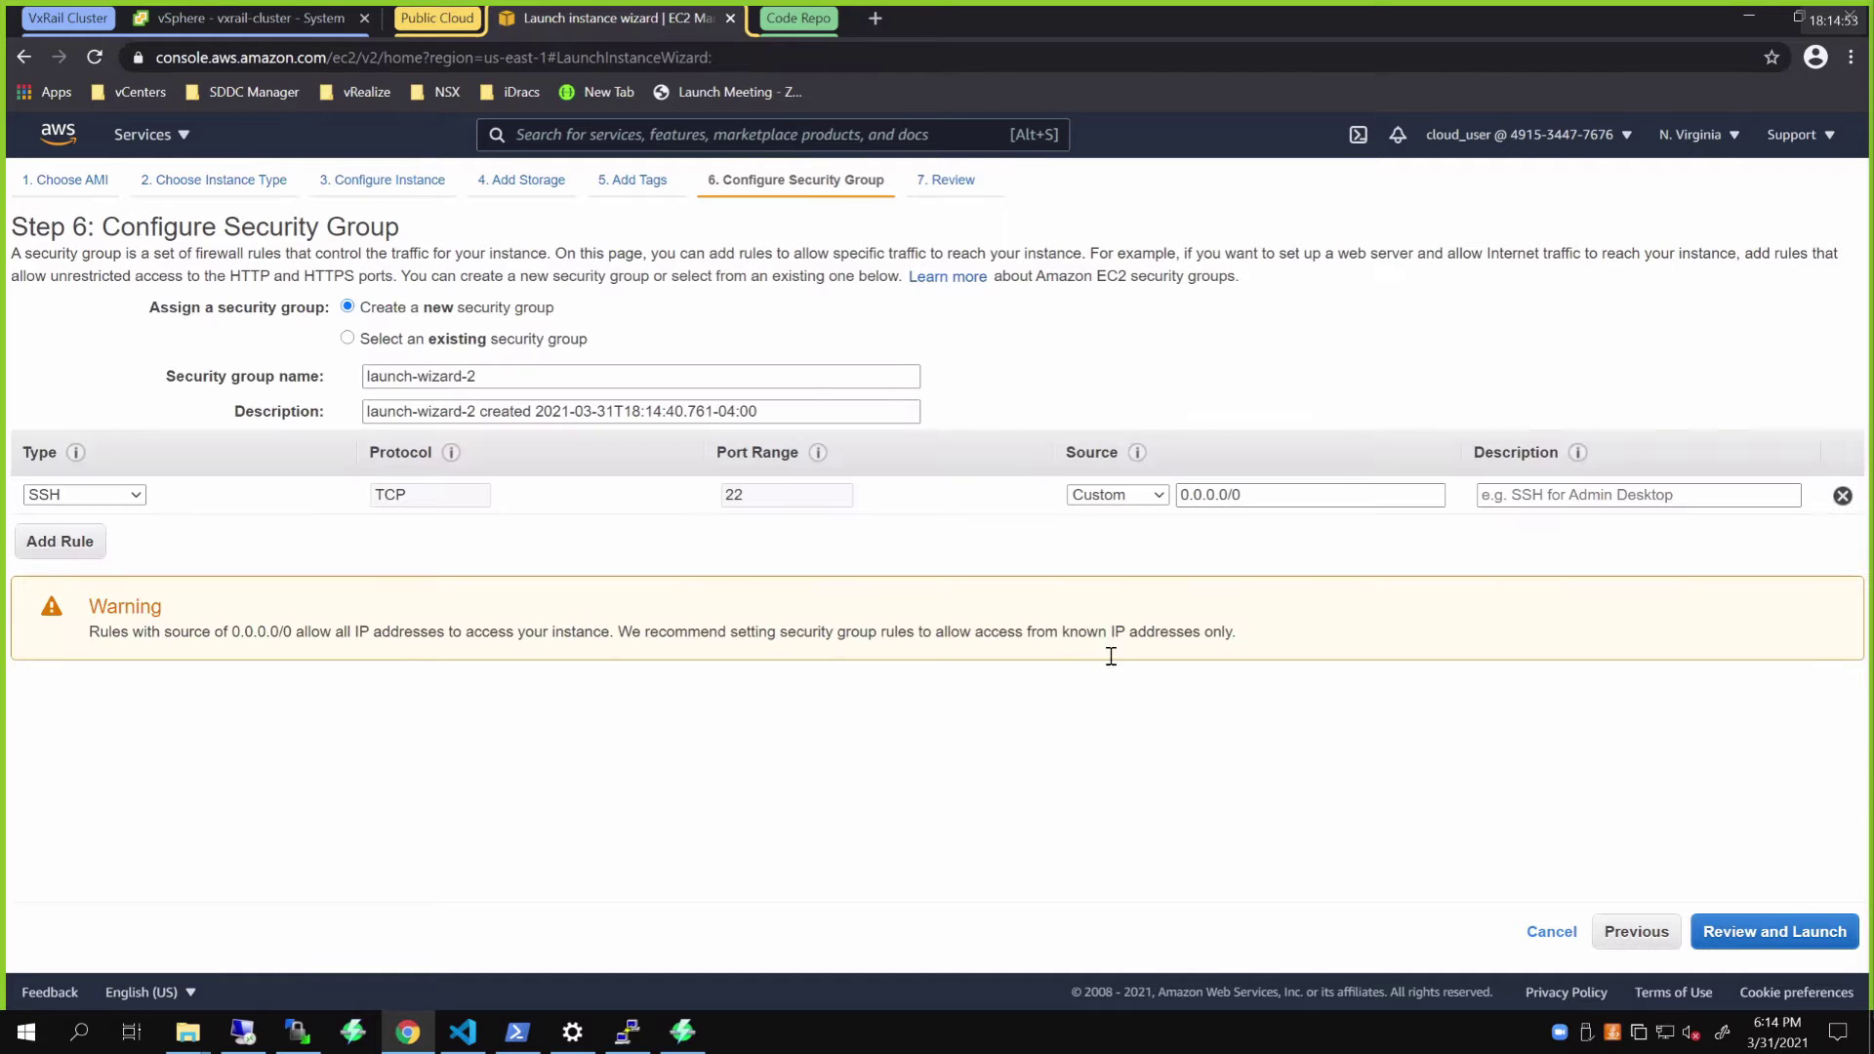
left_click(345, 337)
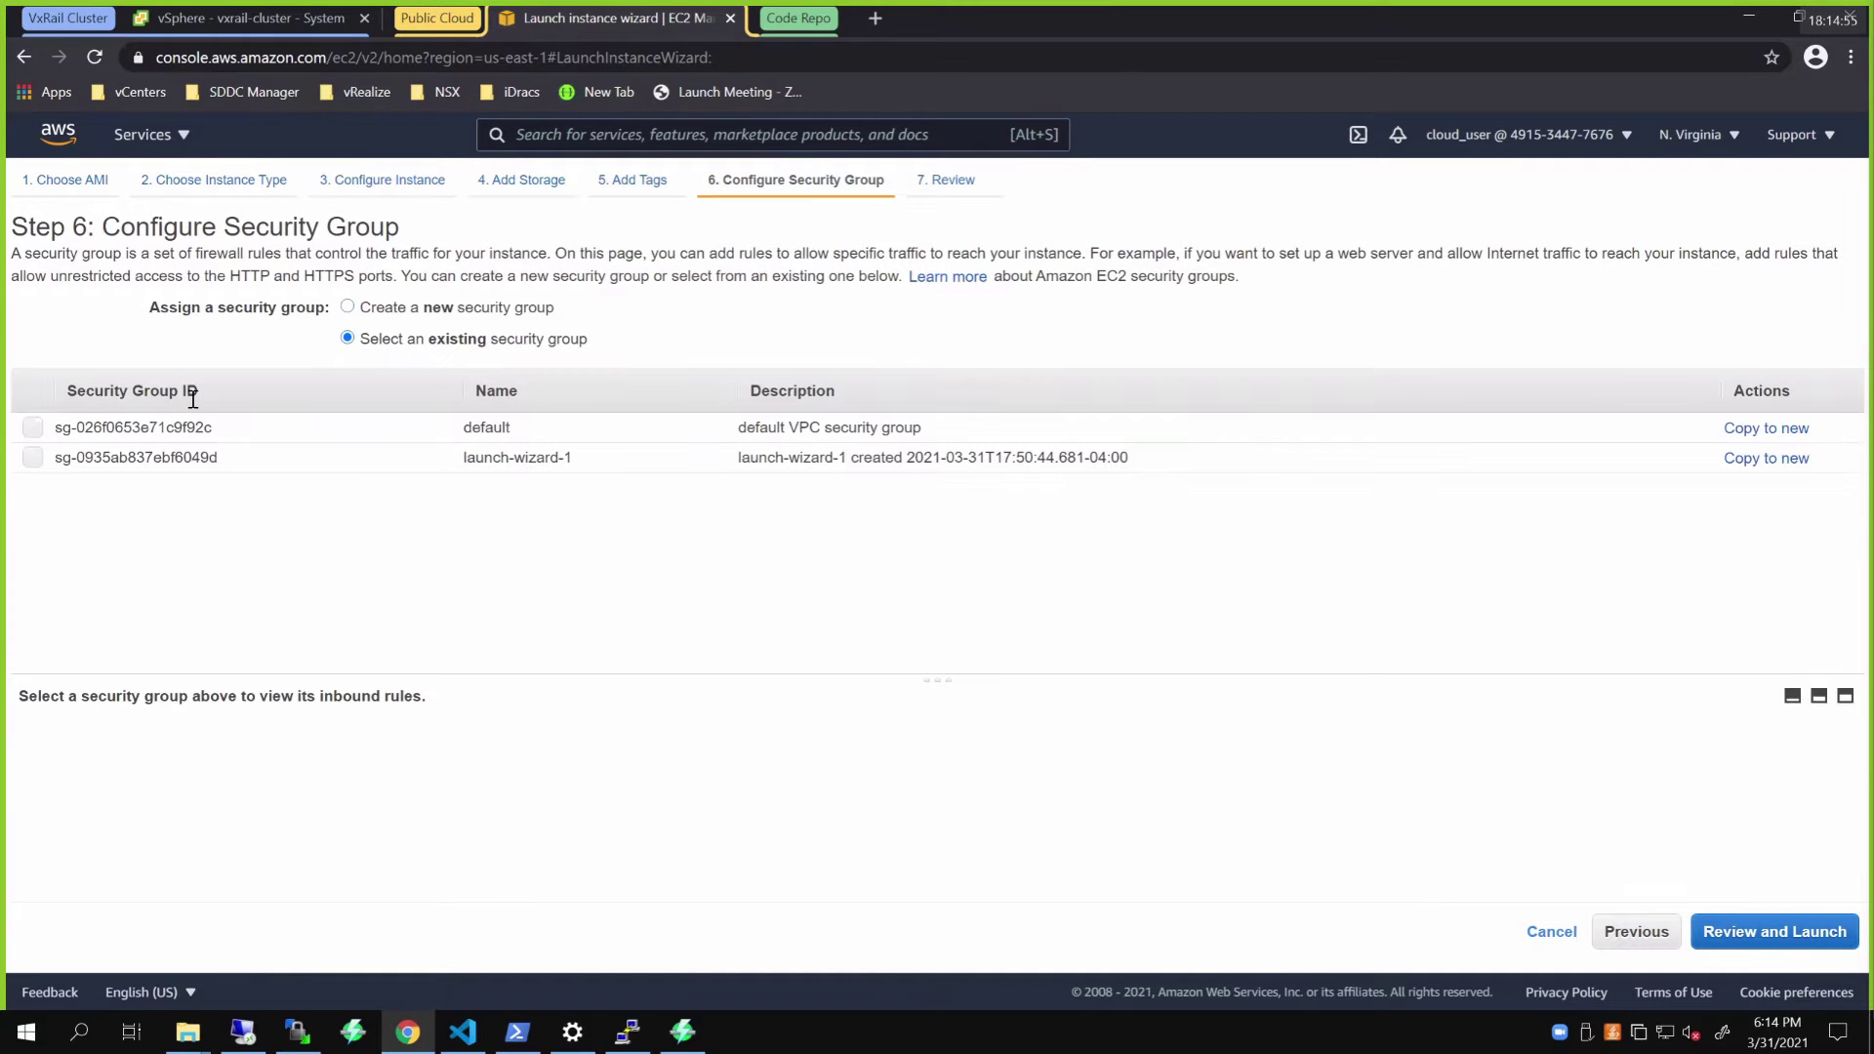
left_click(130, 425)
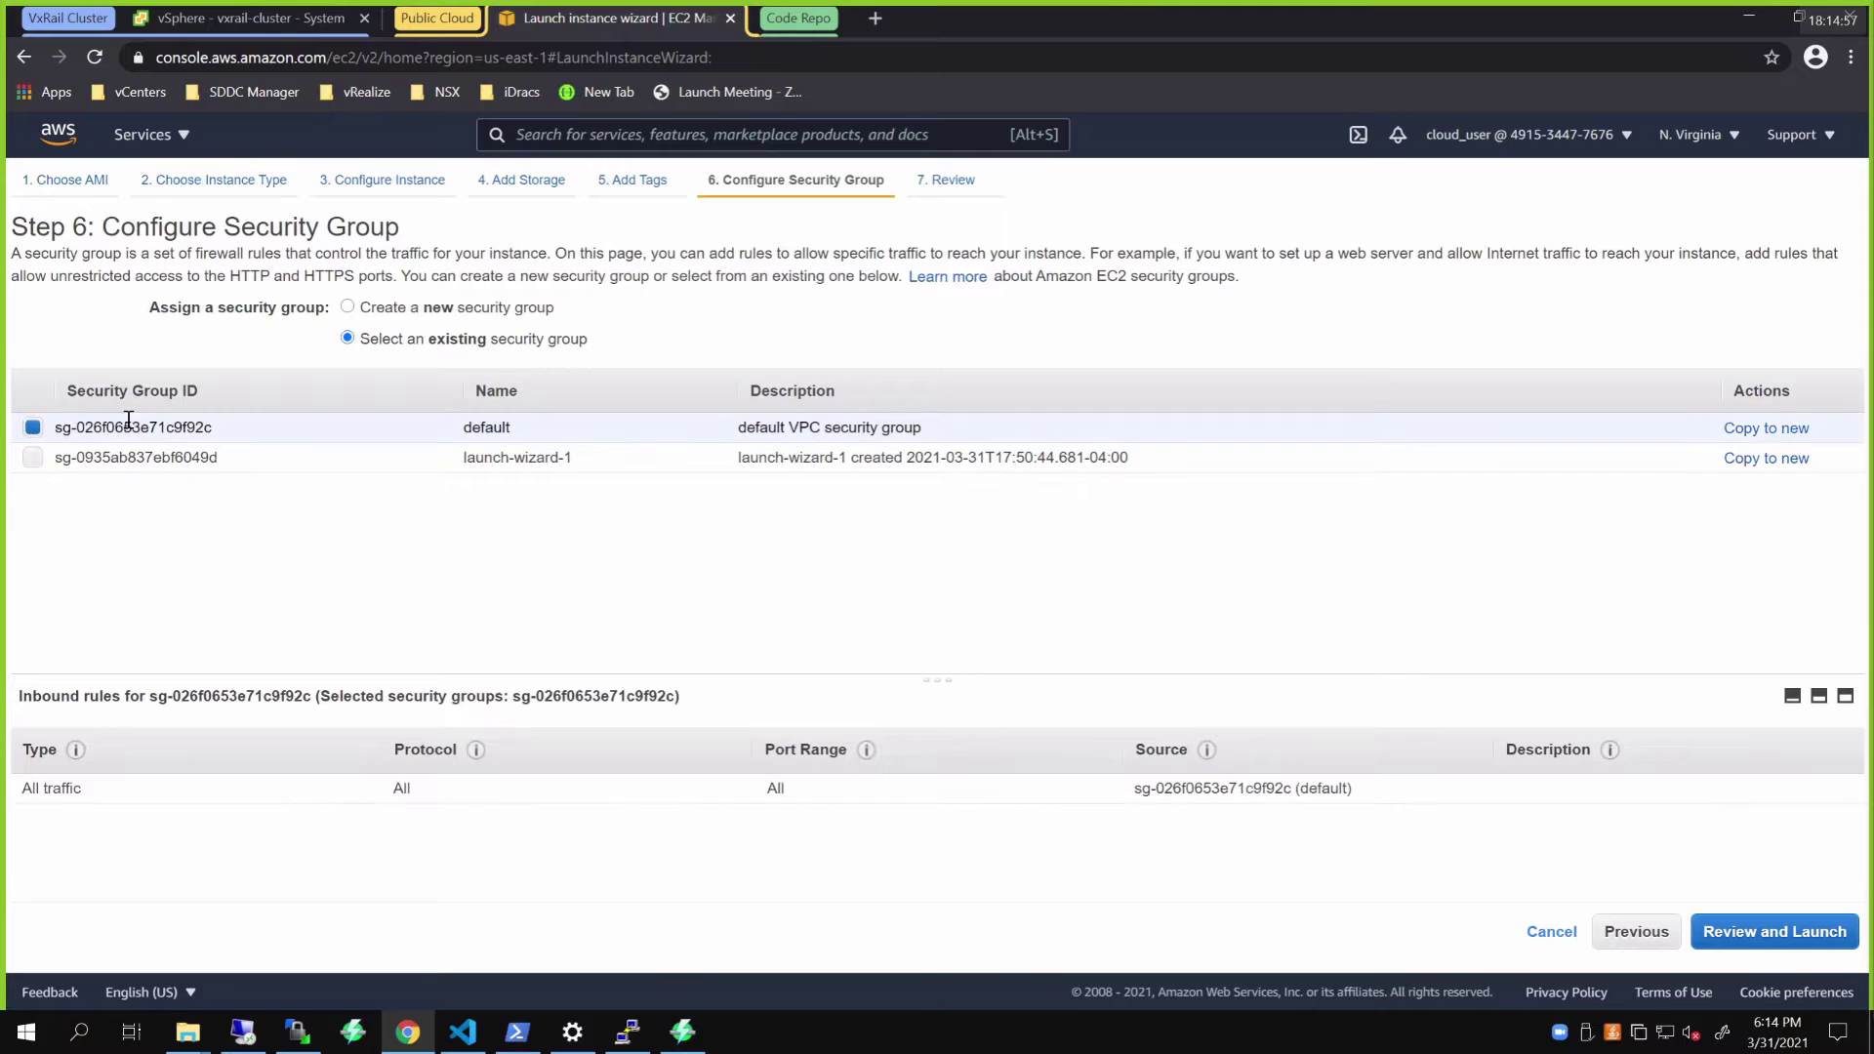
left_click(1775, 932)
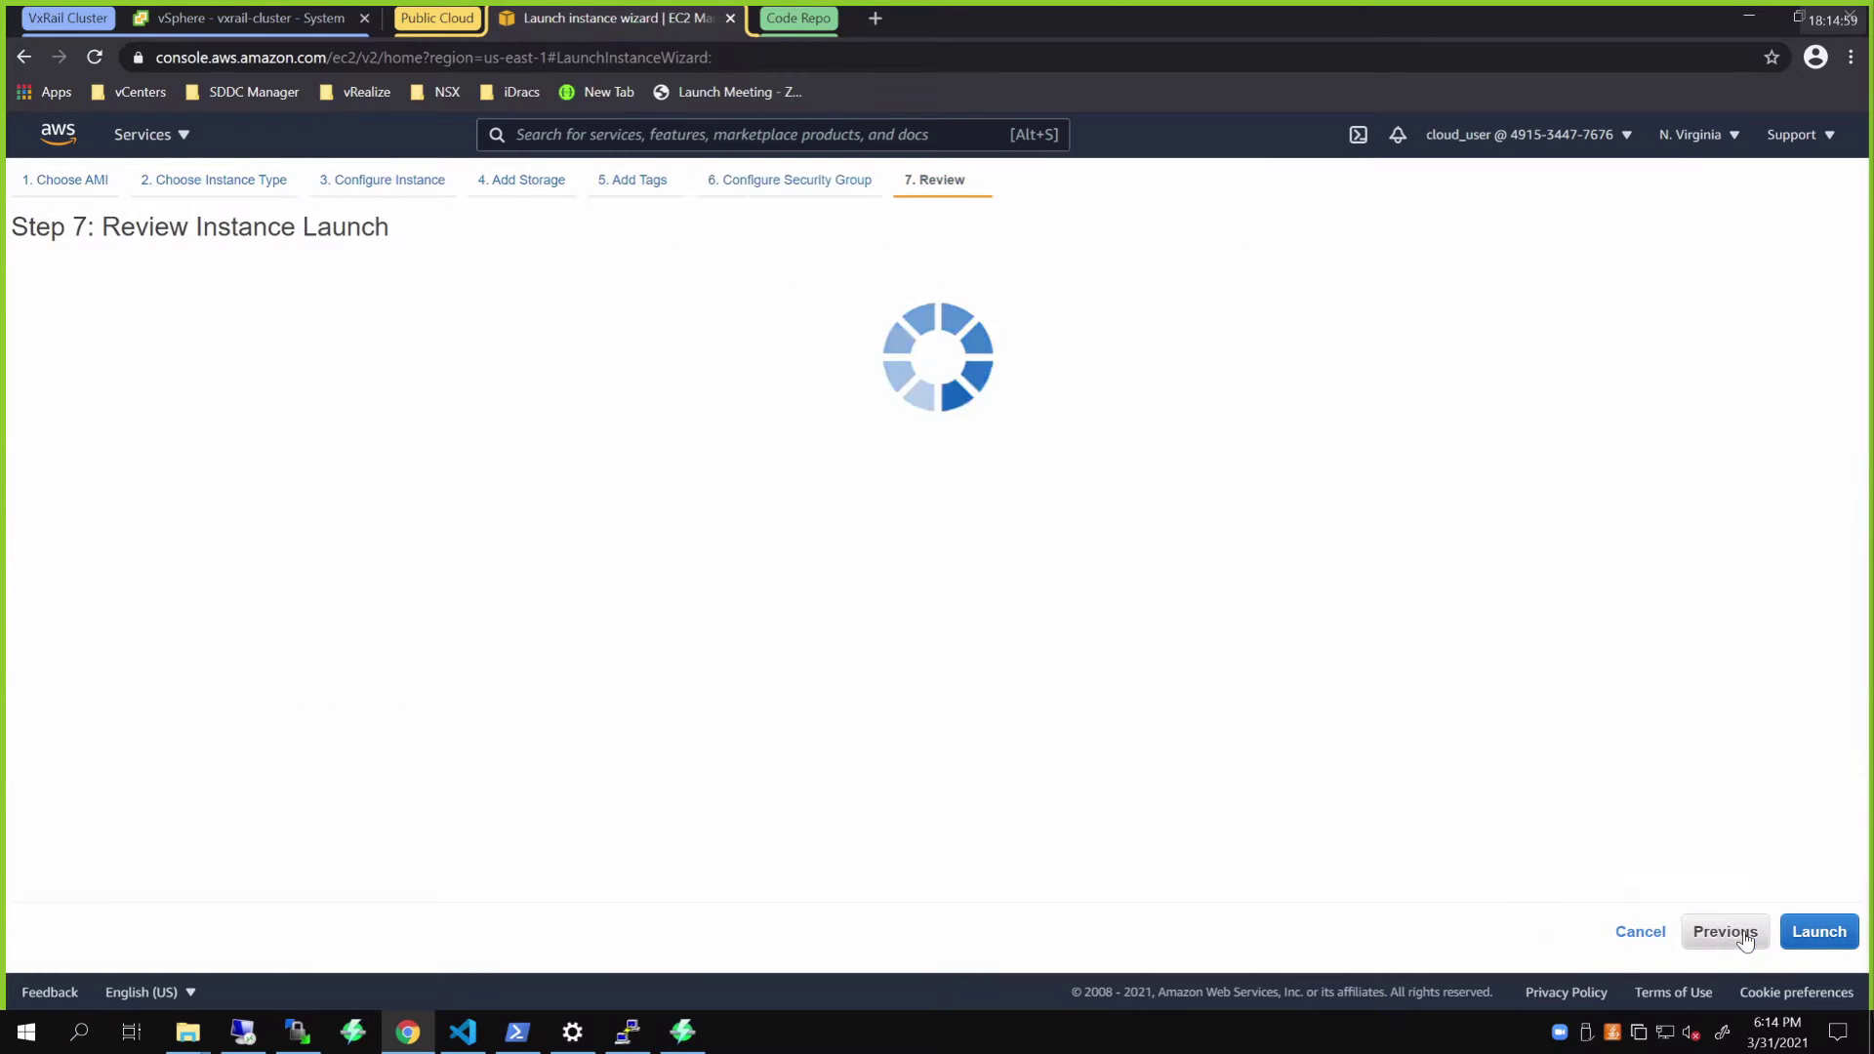
Step: Launch the instance without a key pair, acknowledging the warning
left_click(1818, 932)
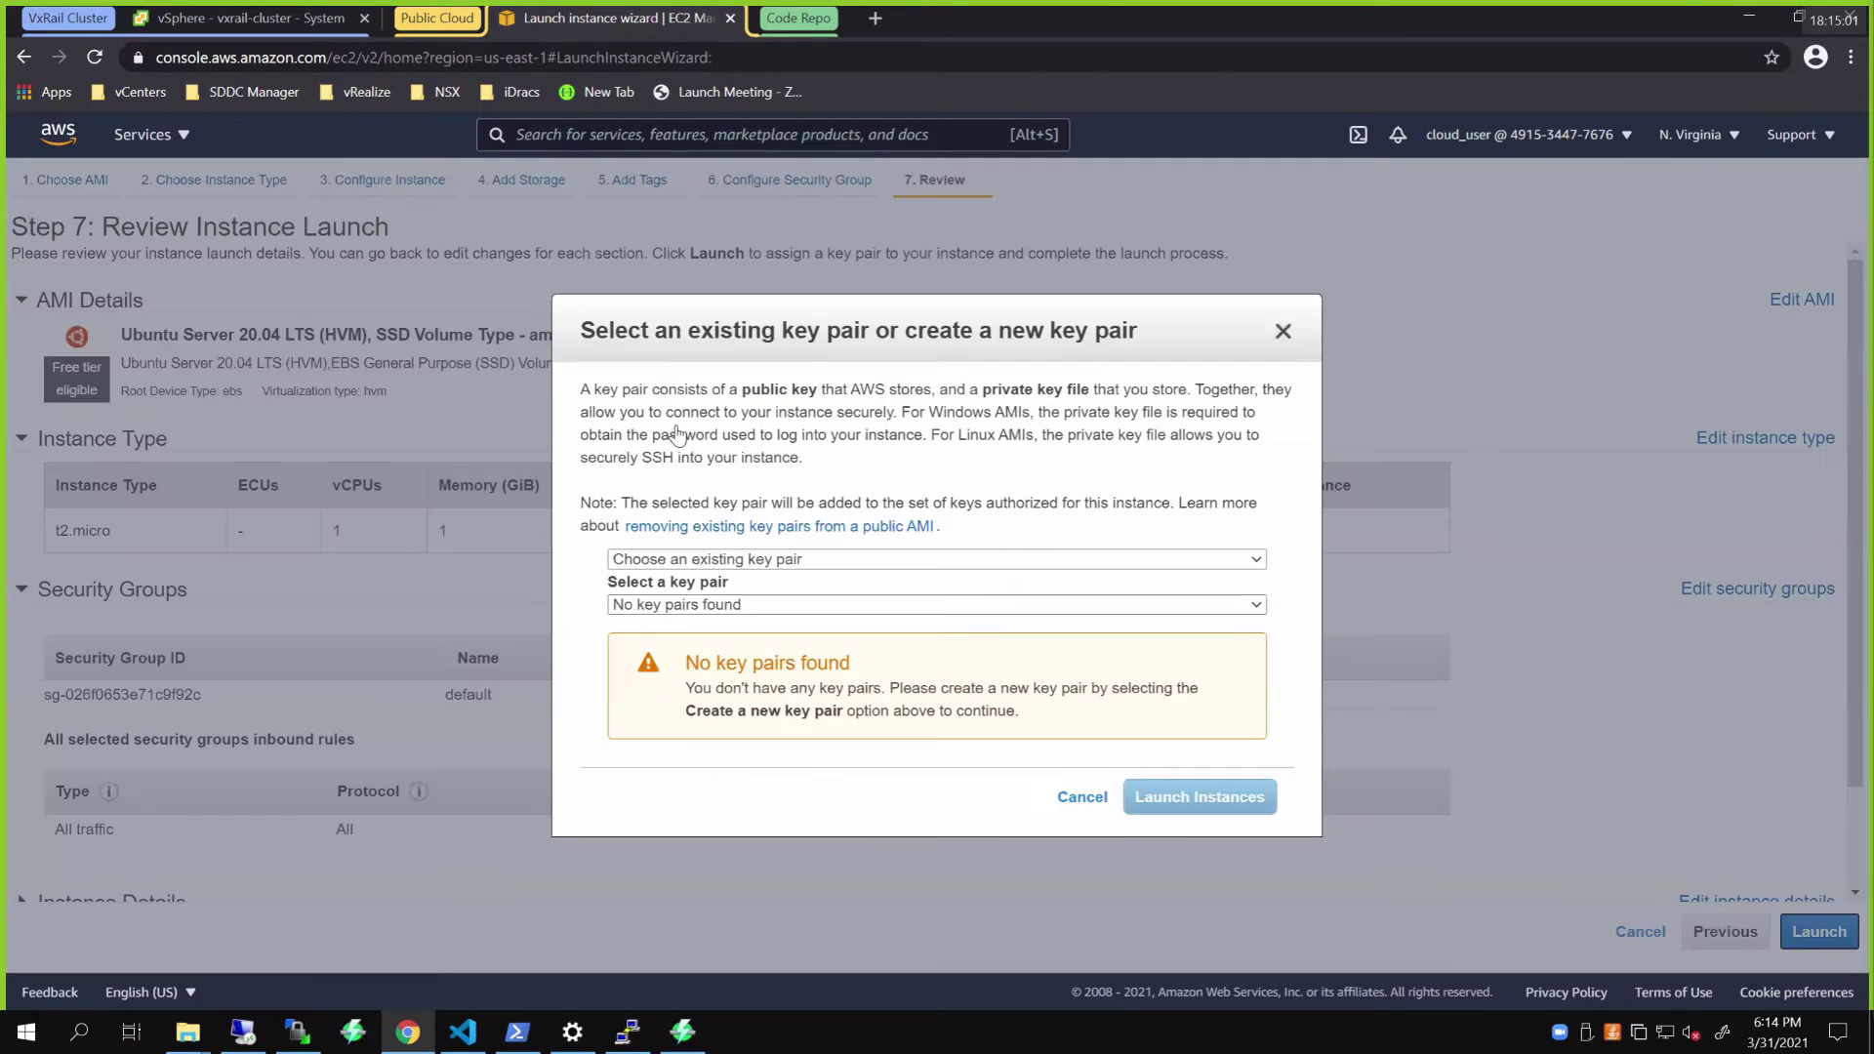
left_click(696, 557)
left_click(683, 656)
left_click(616, 581)
left_click(1216, 677)
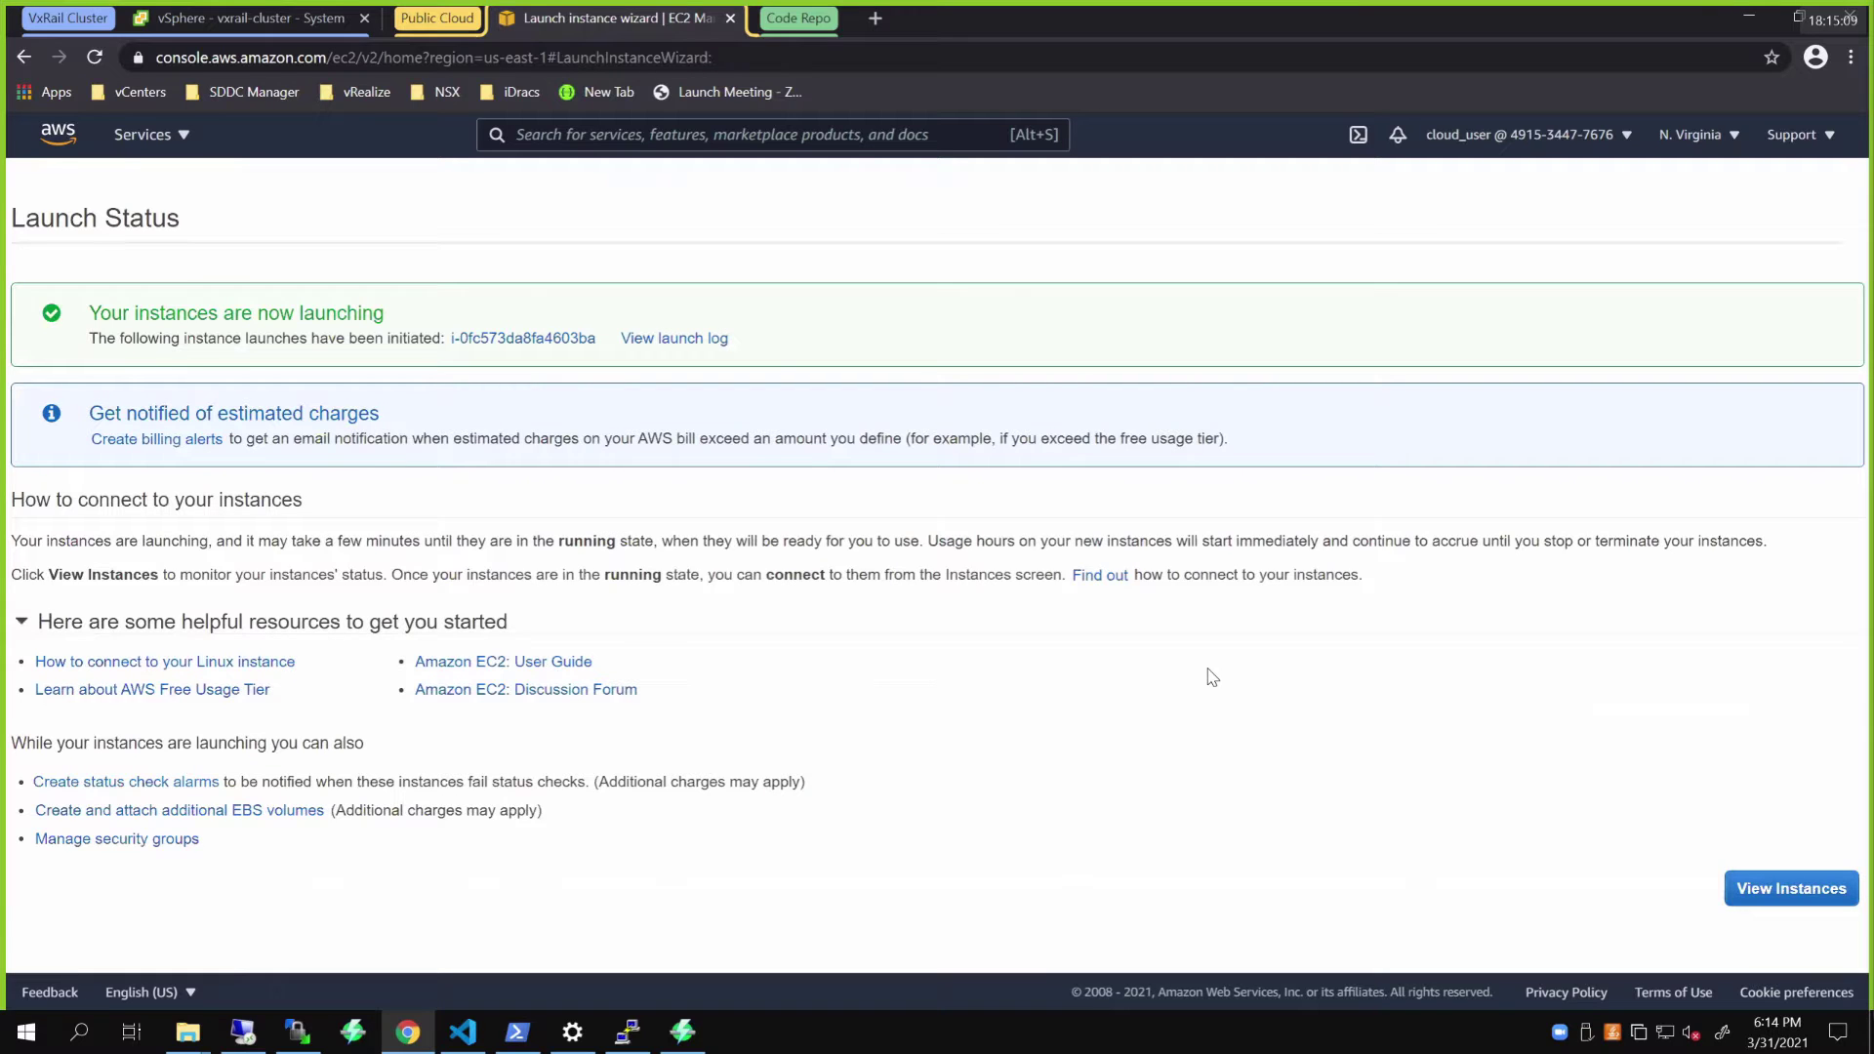
Step: In the instances list, select only demo_ec2 and refresh to confirm it is running
left_click(1791, 888)
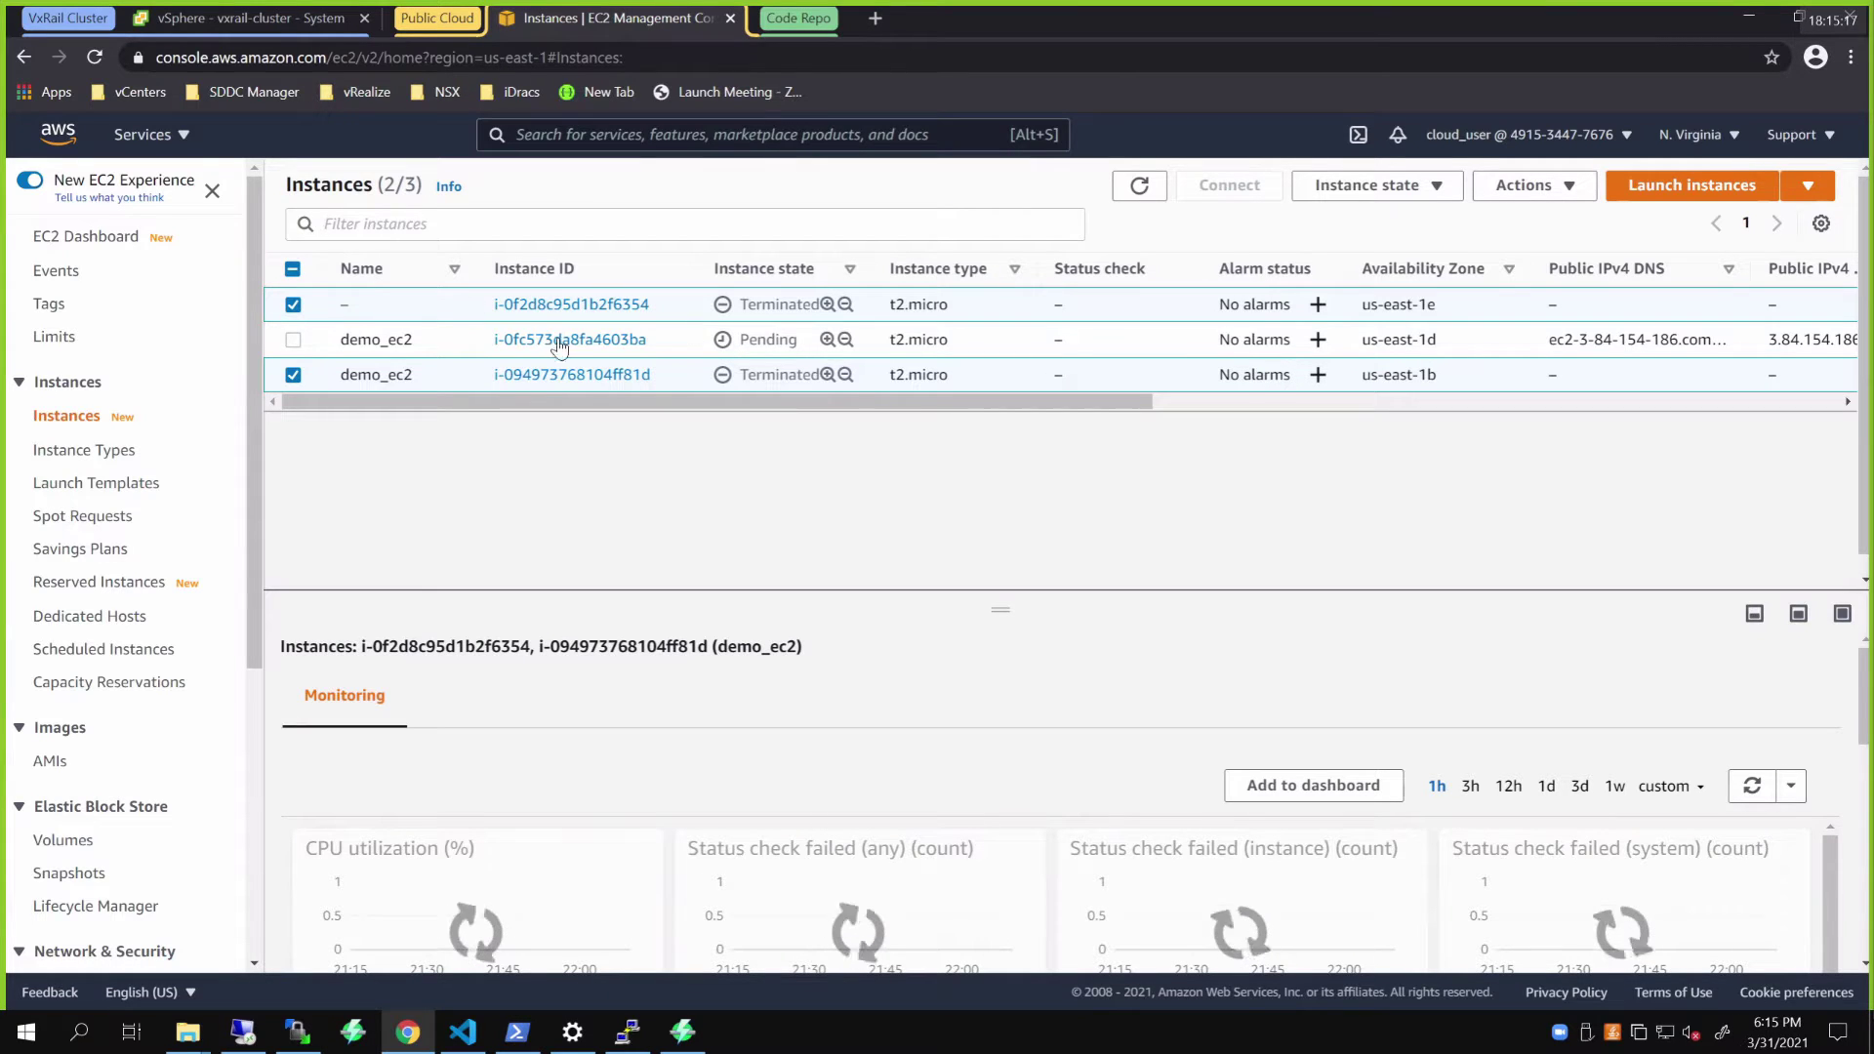
left_click(293, 339)
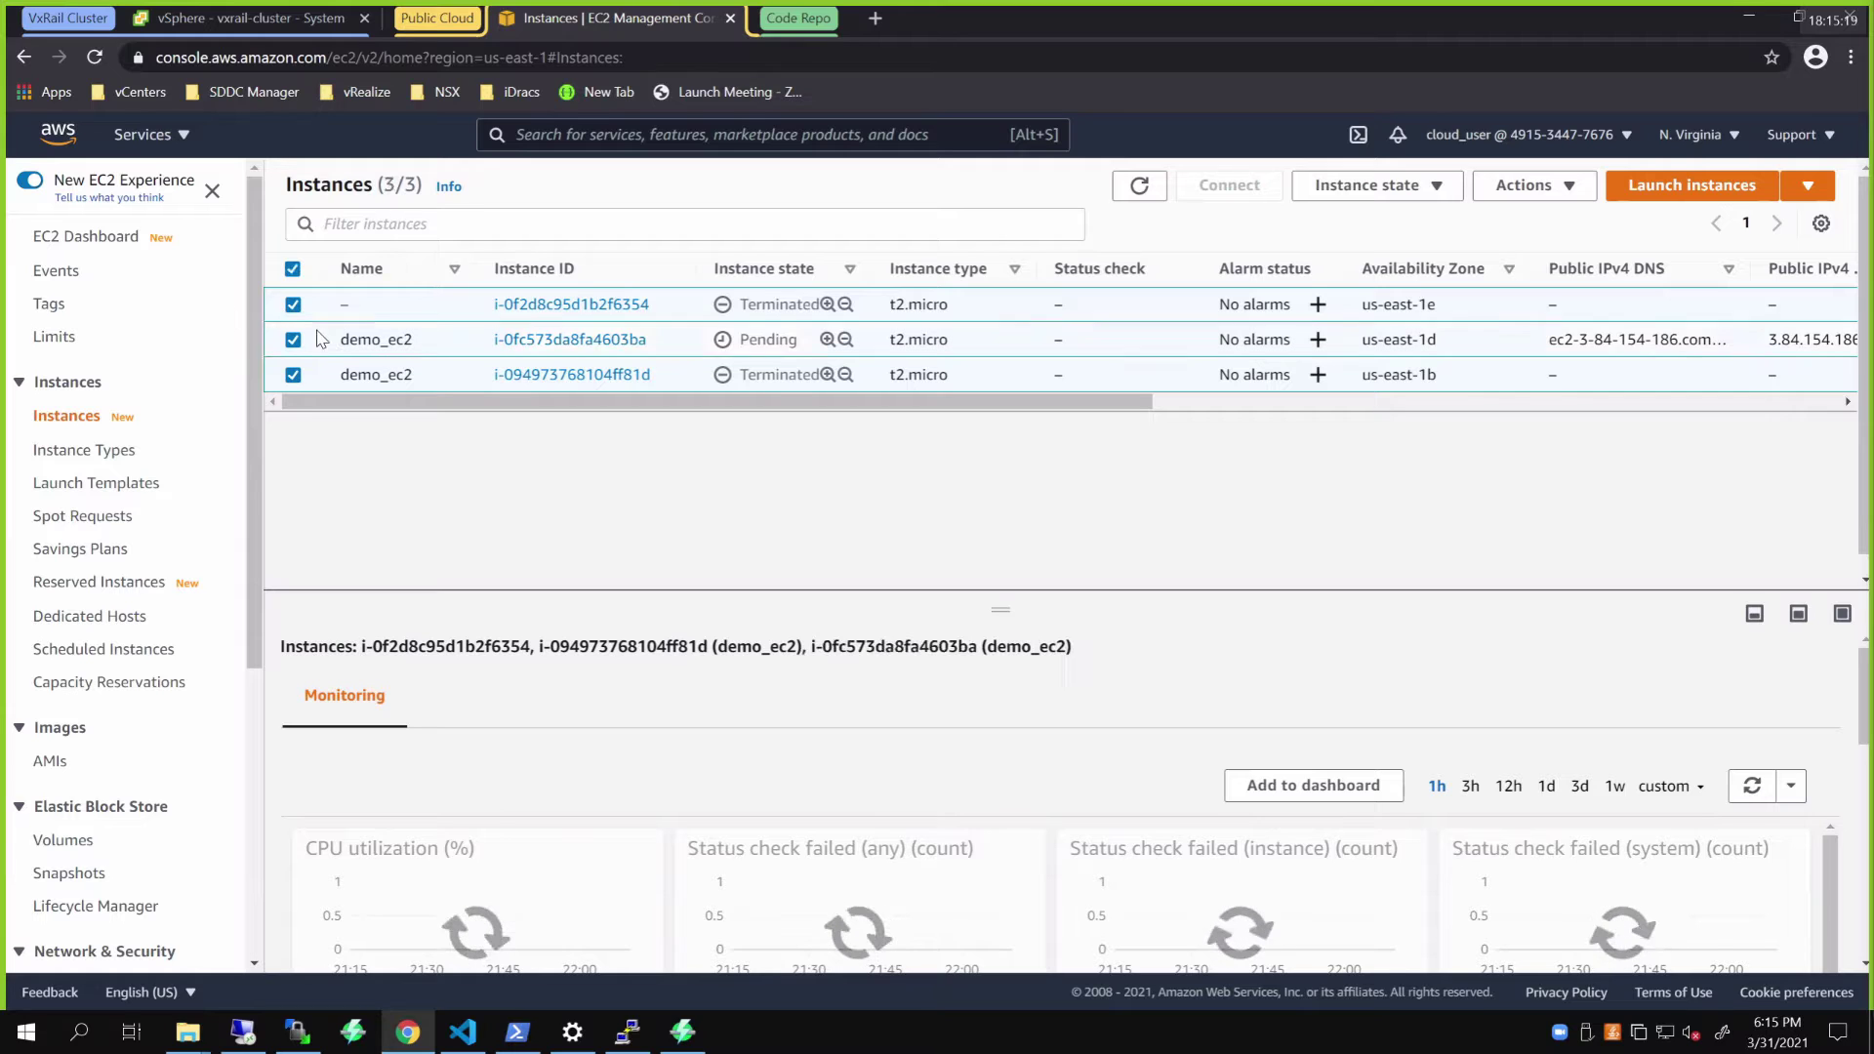
left_click(294, 304)
left_click(294, 373)
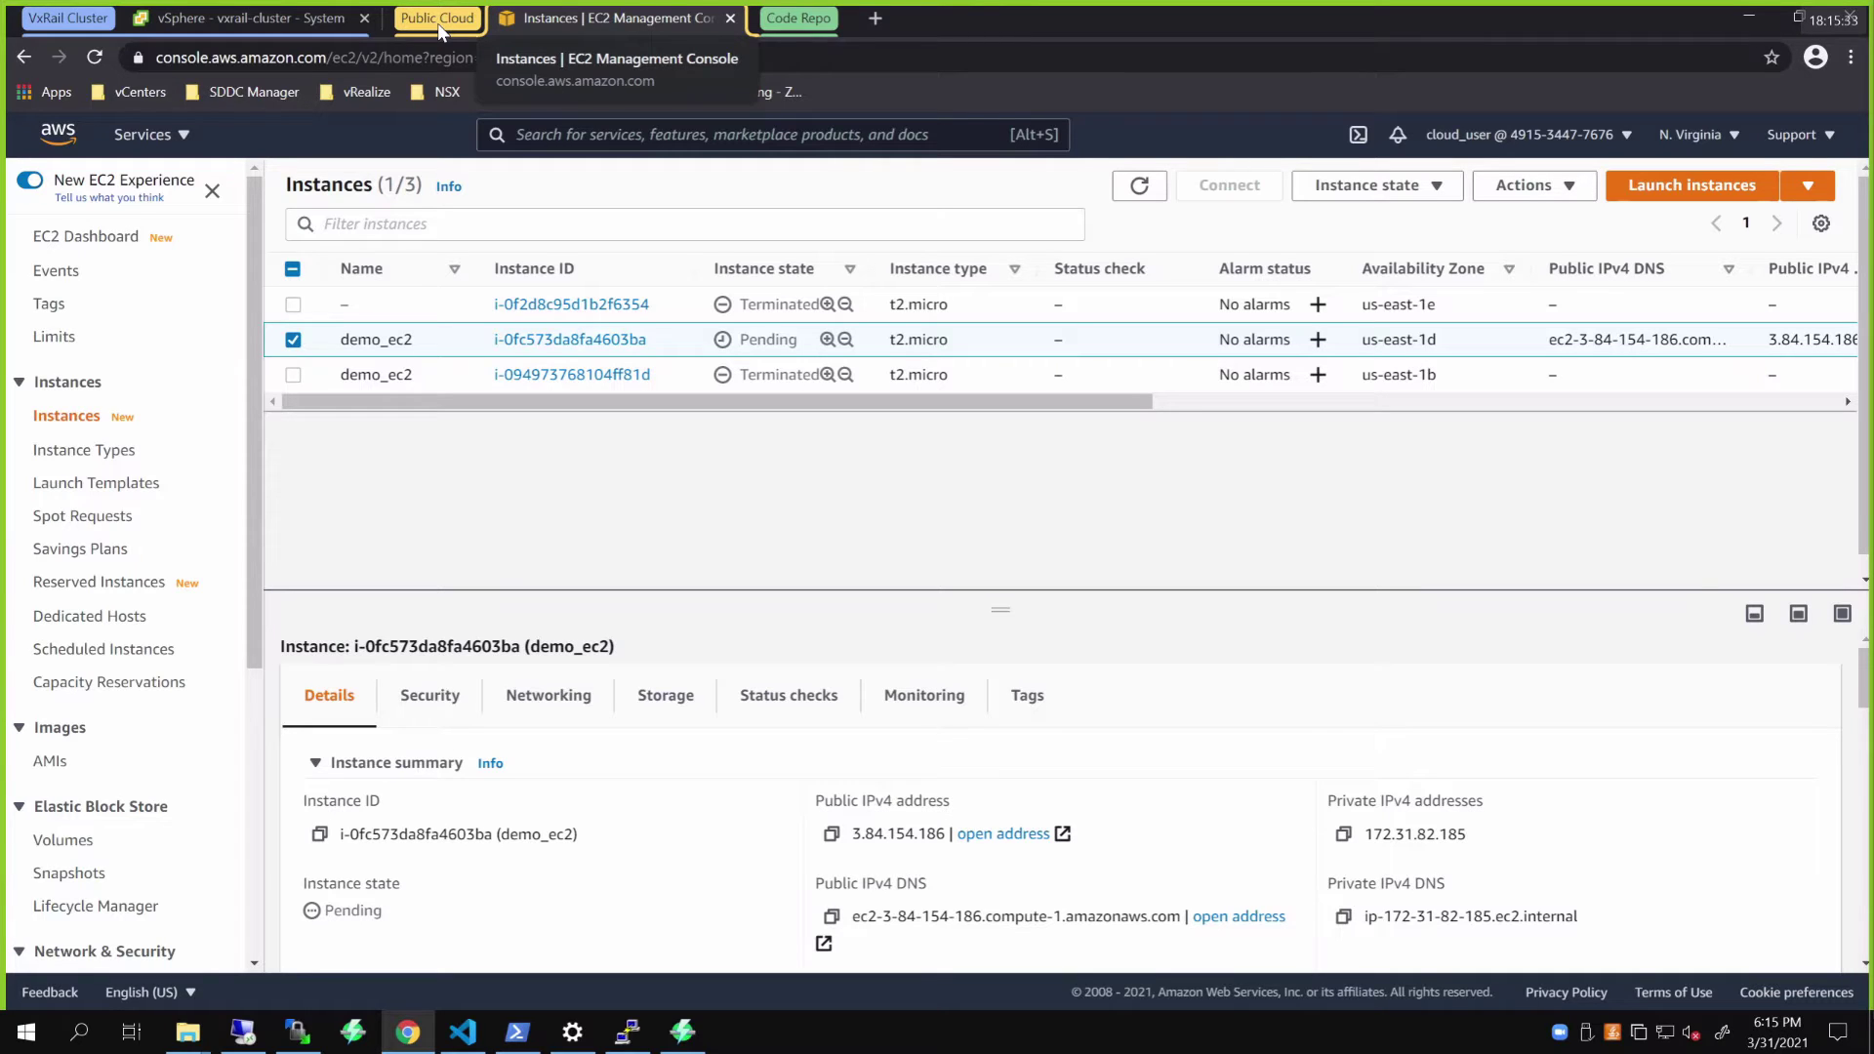
left_click(1140, 184)
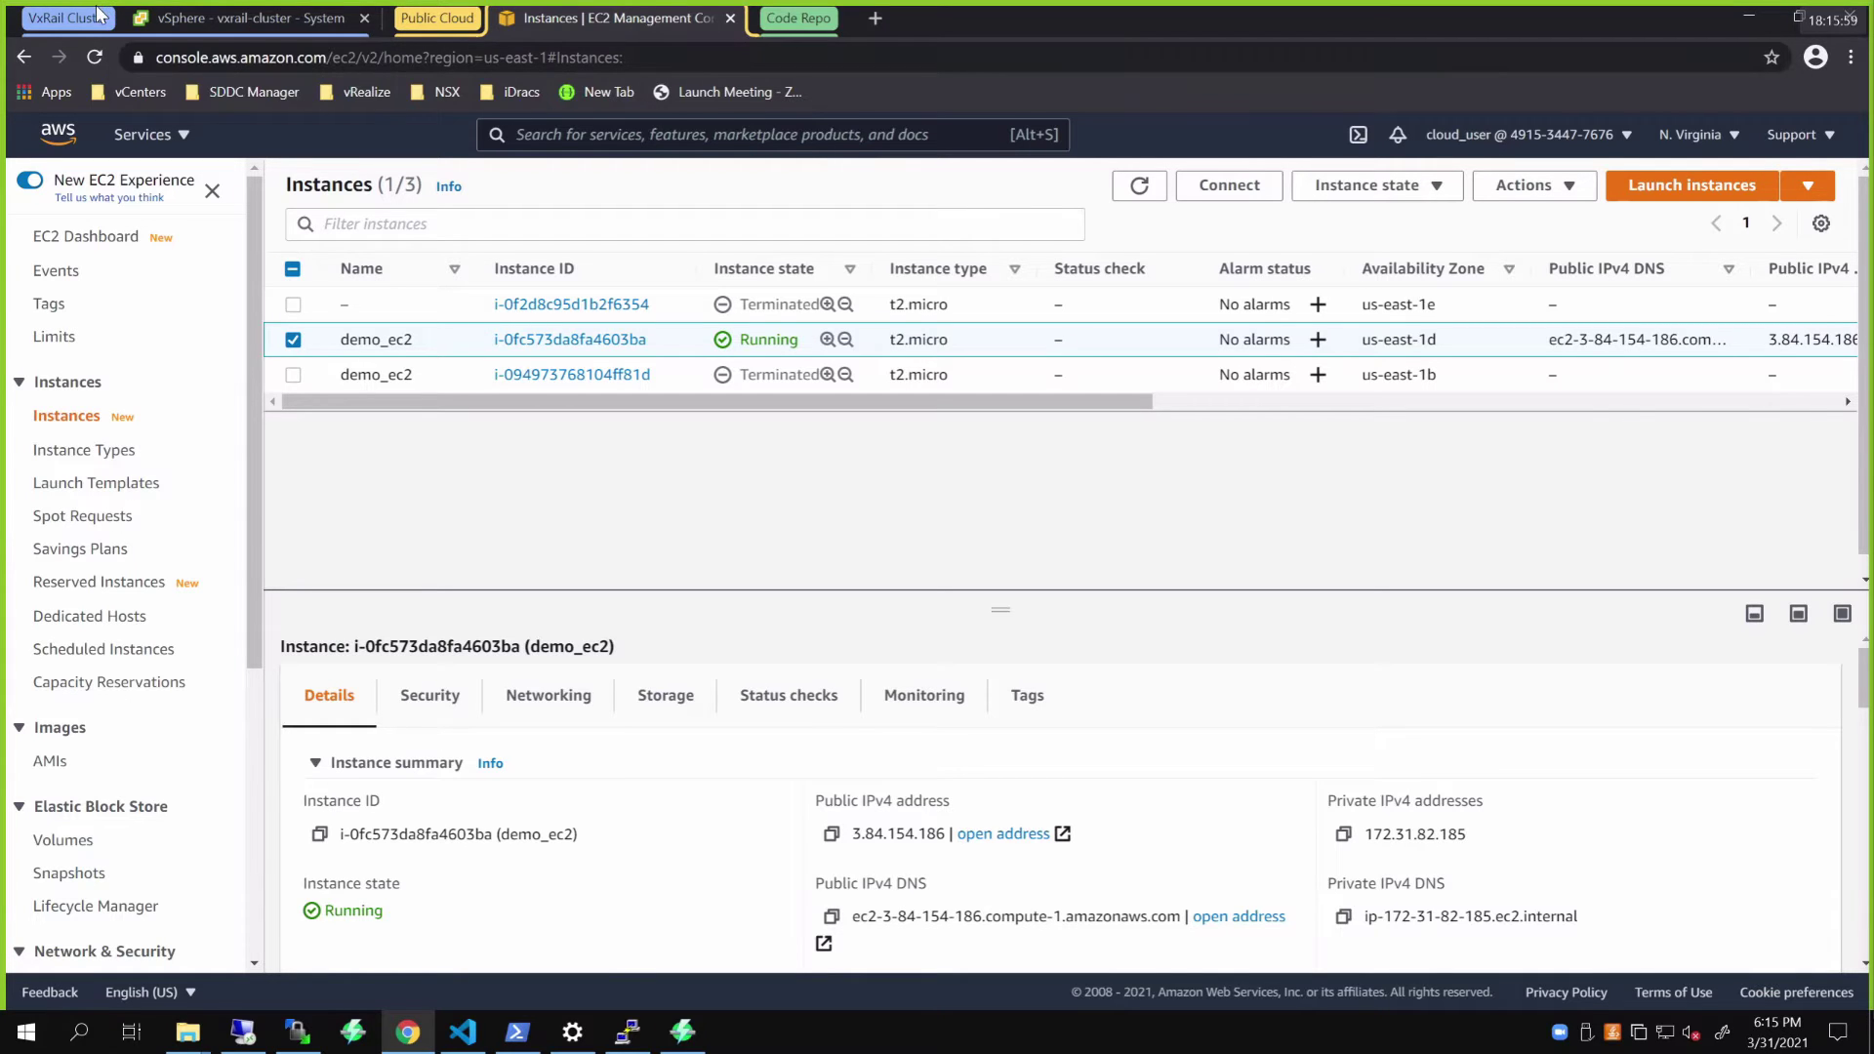
Step: Swap to the VxRail Cluster tab group and show the vSphere vxrail-cluster page
middle_click(246, 22)
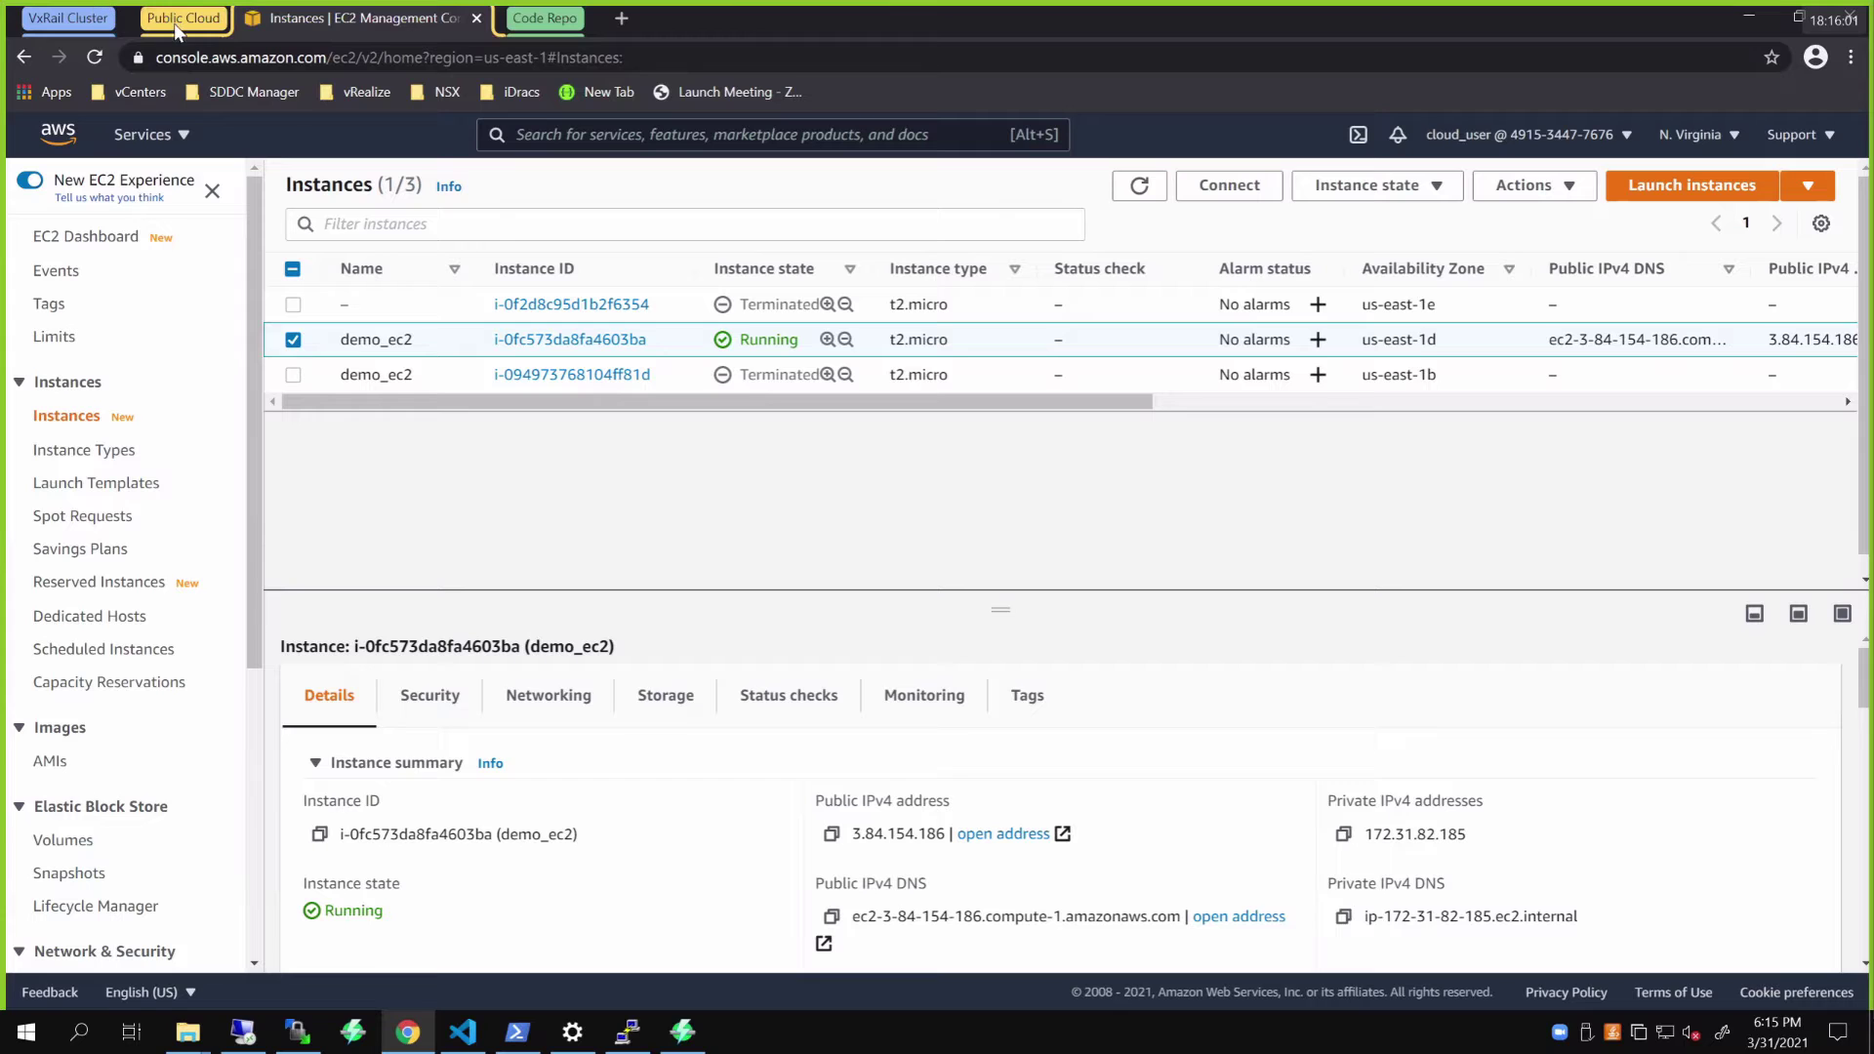
left_click(73, 18)
left_click(183, 22)
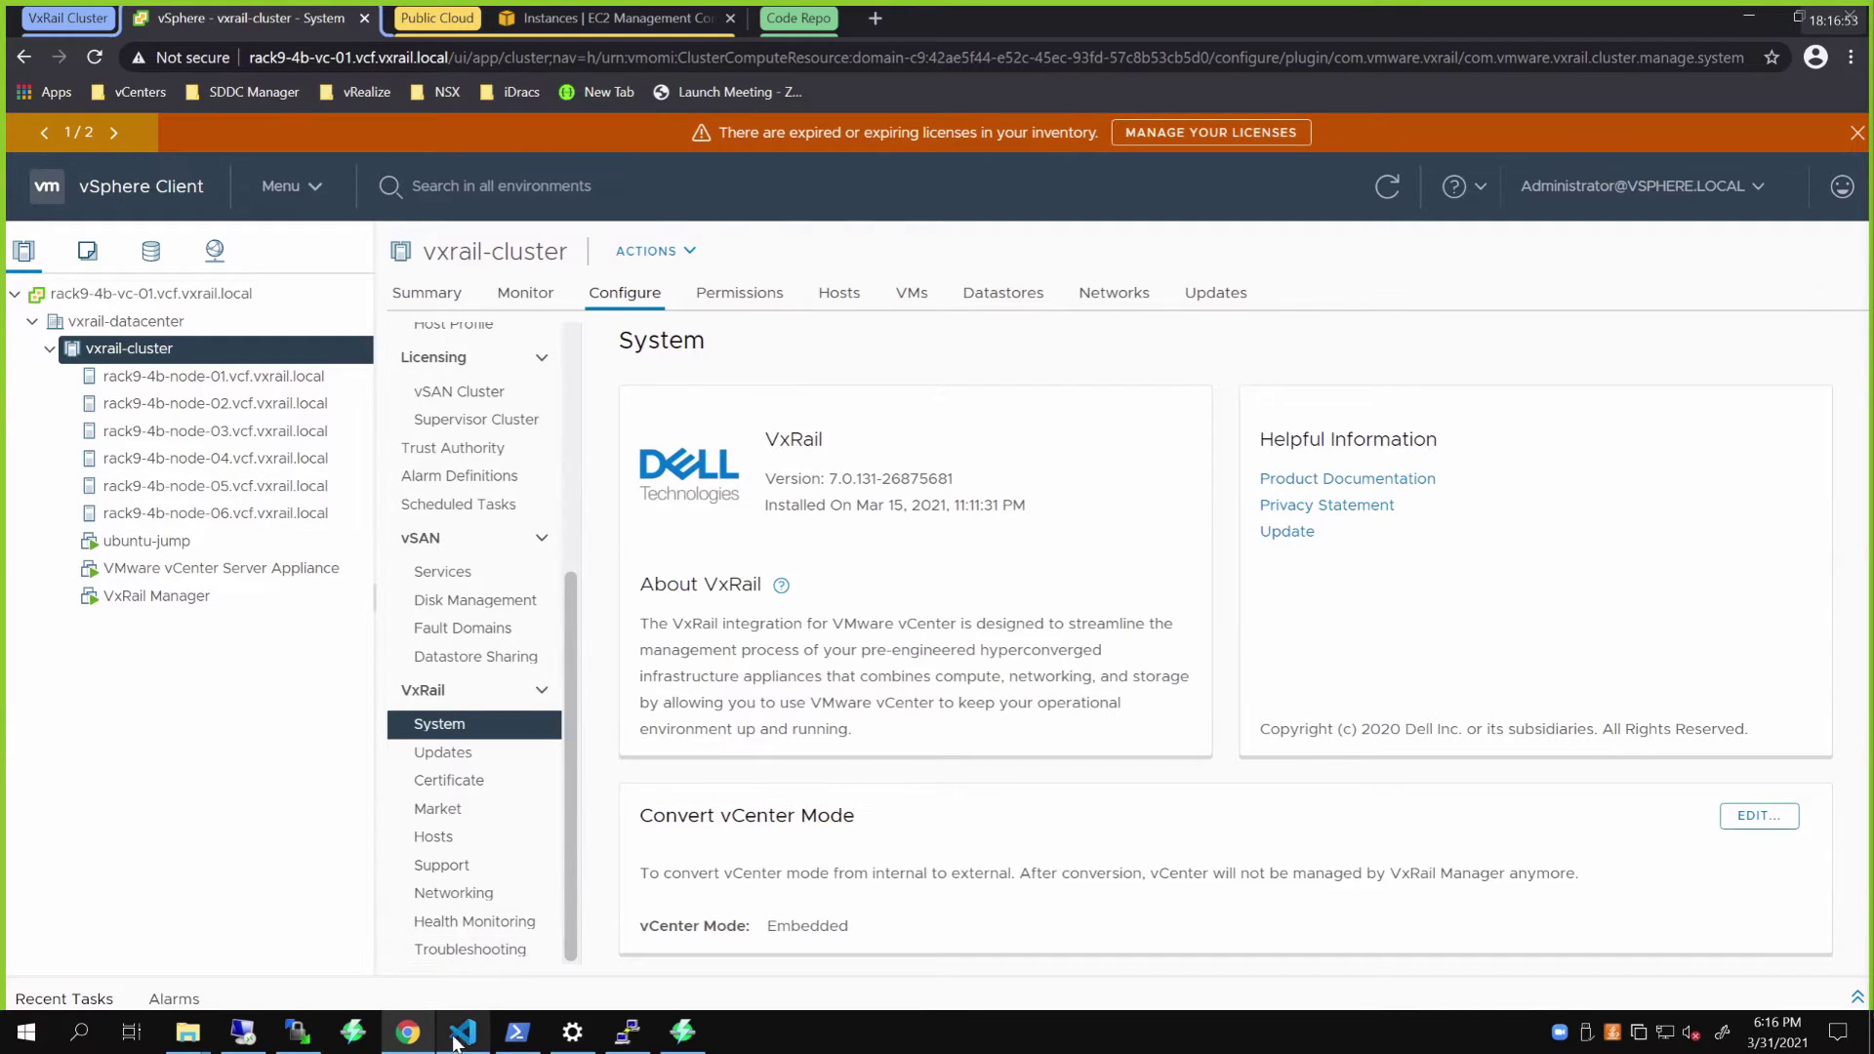
mouse_move(462, 1032)
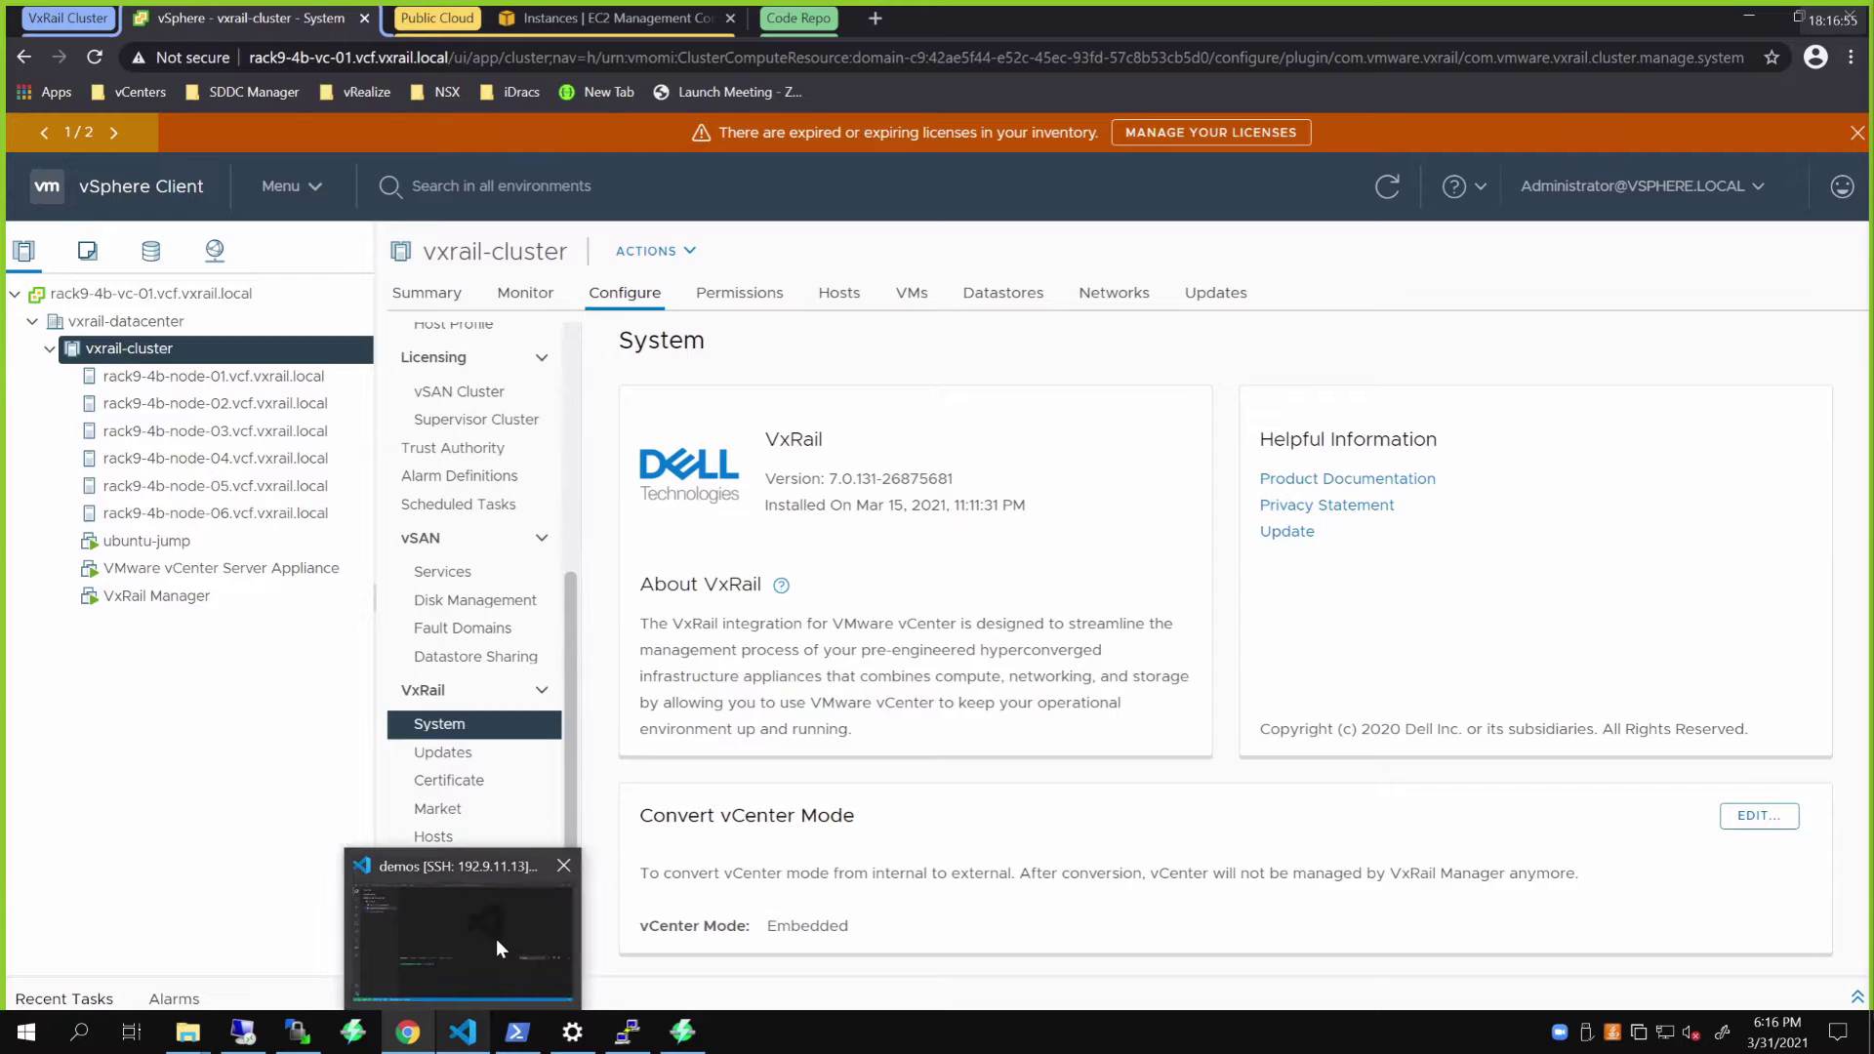
left_click(496, 939)
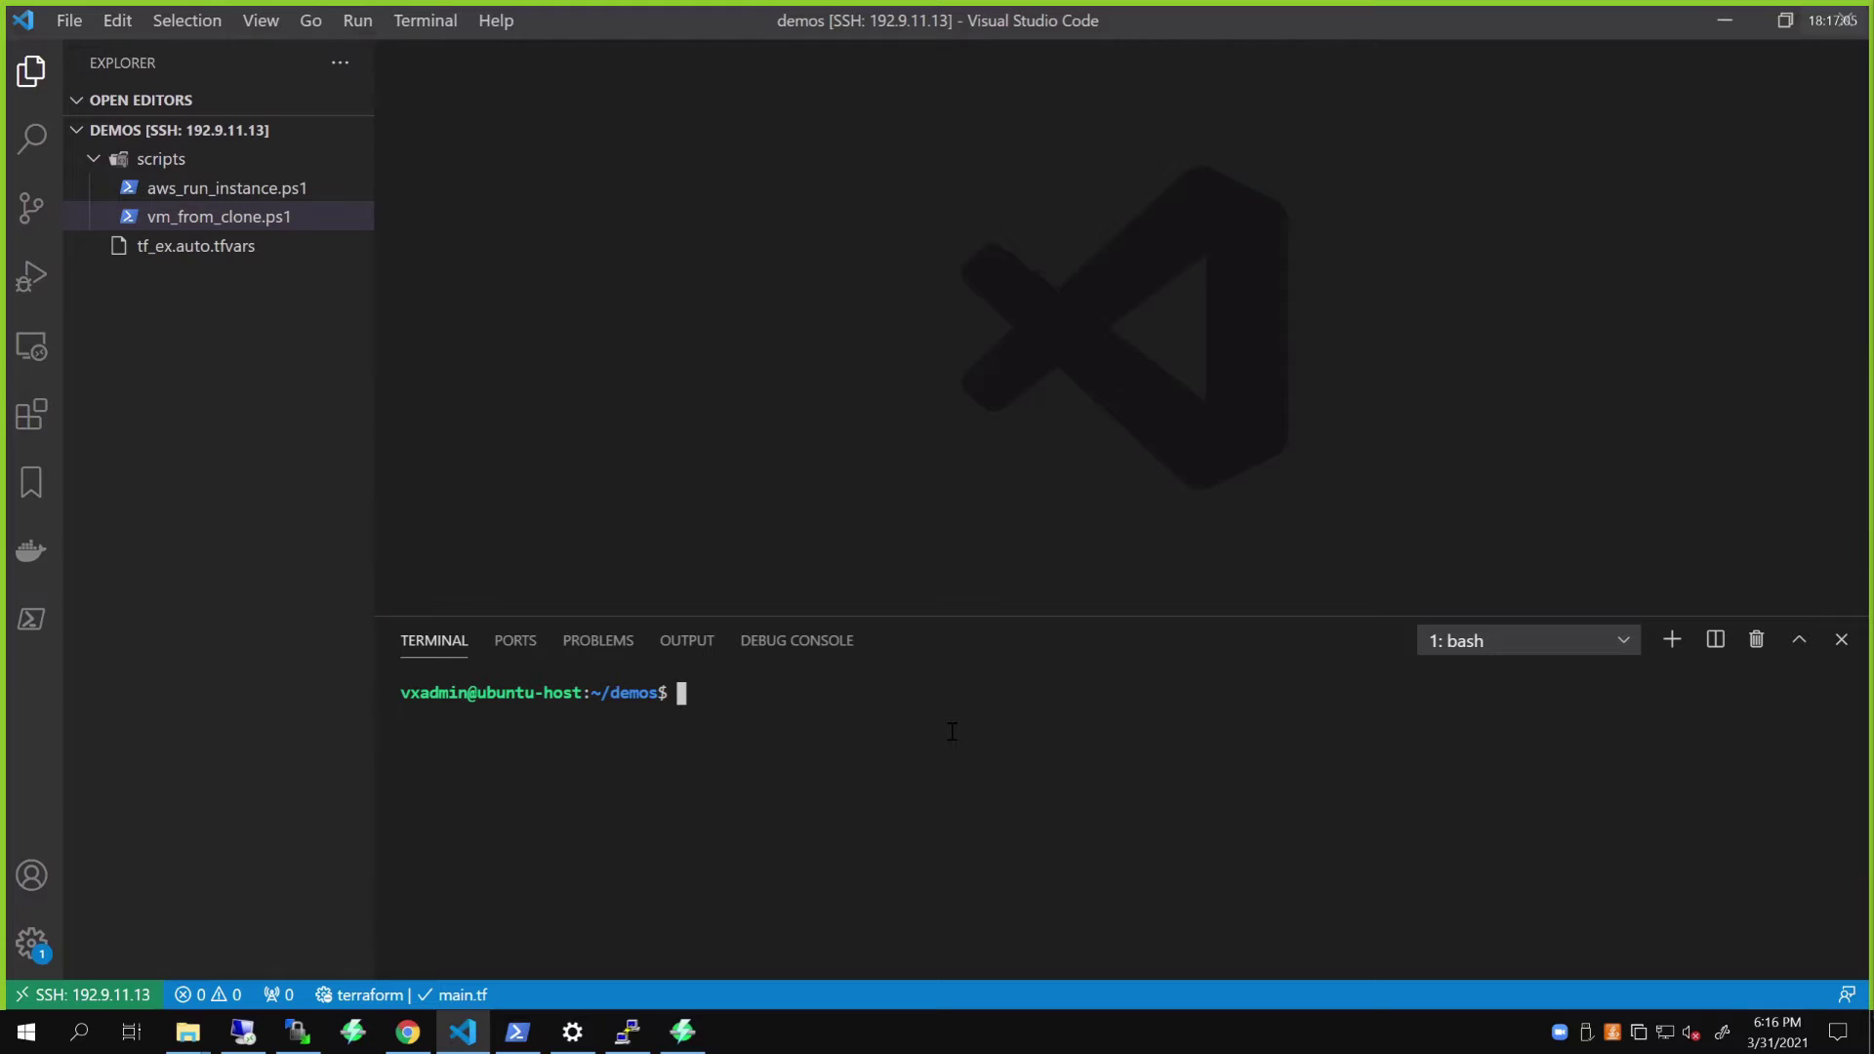
left_click(182, 217)
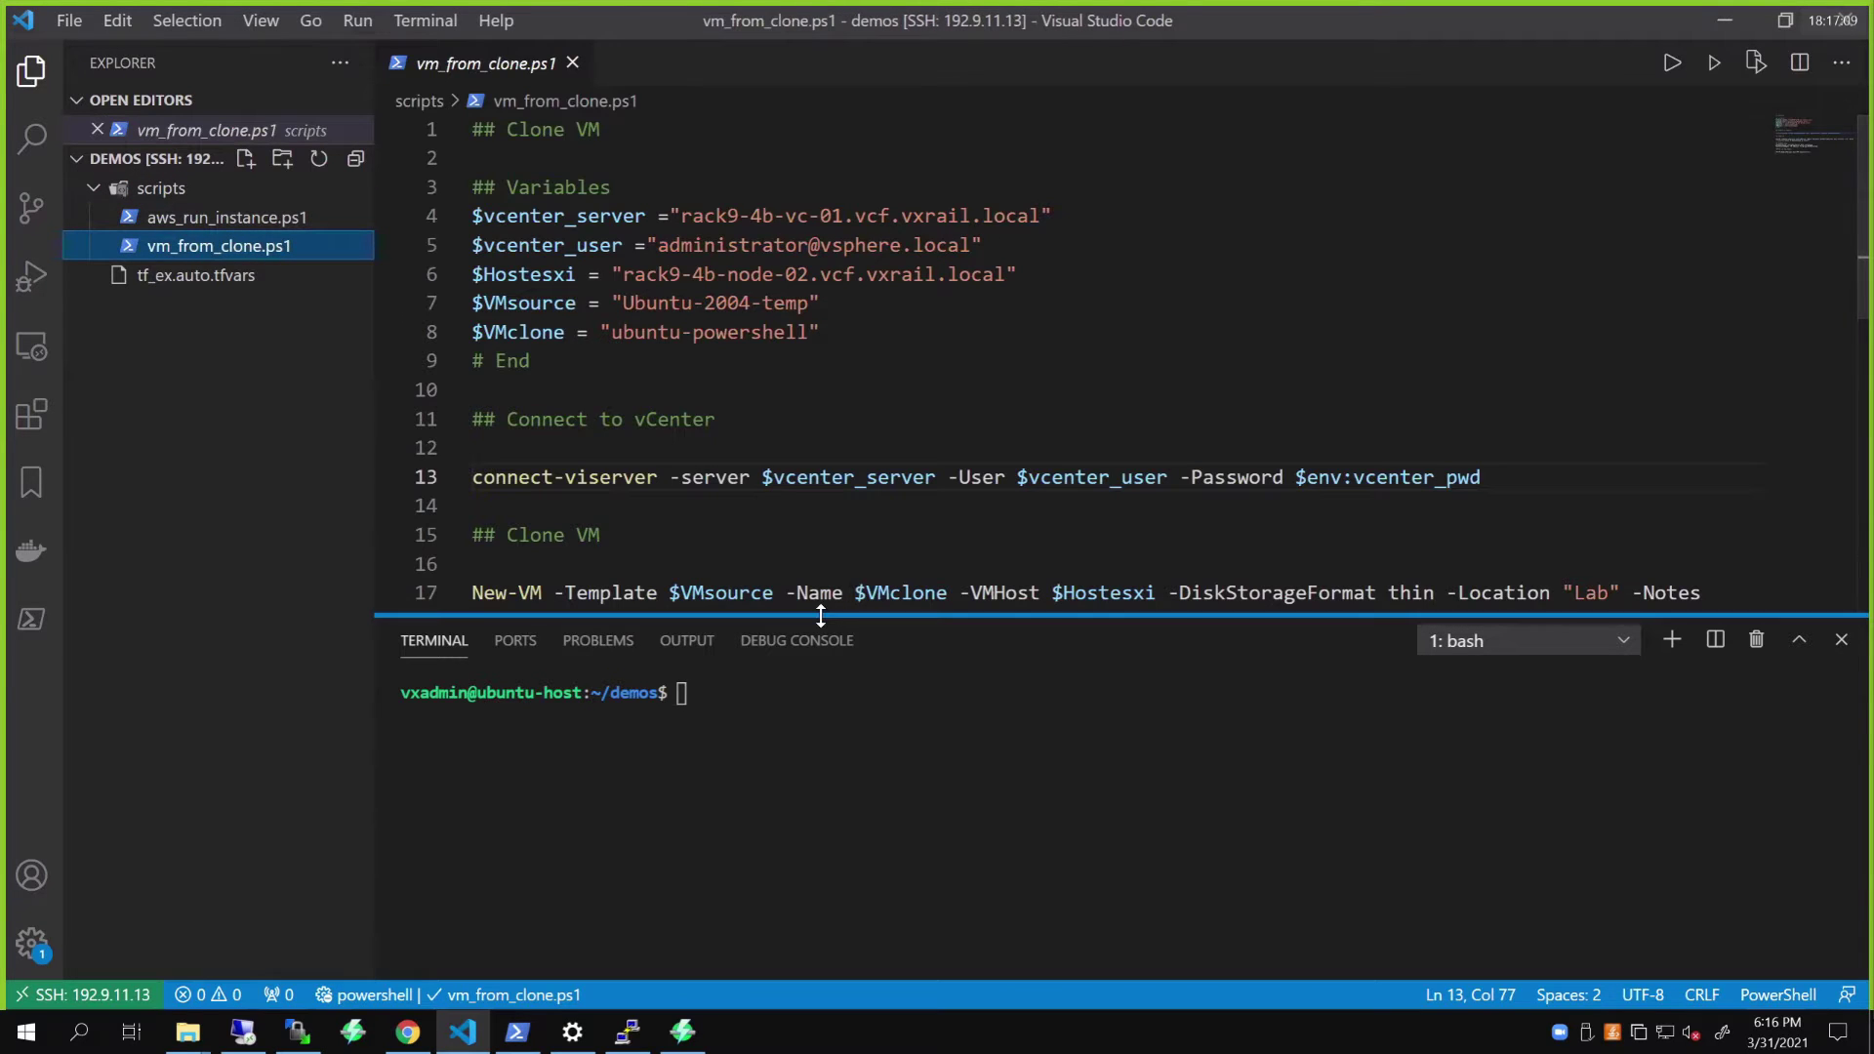
left_click_drag(820, 616, 926, 754)
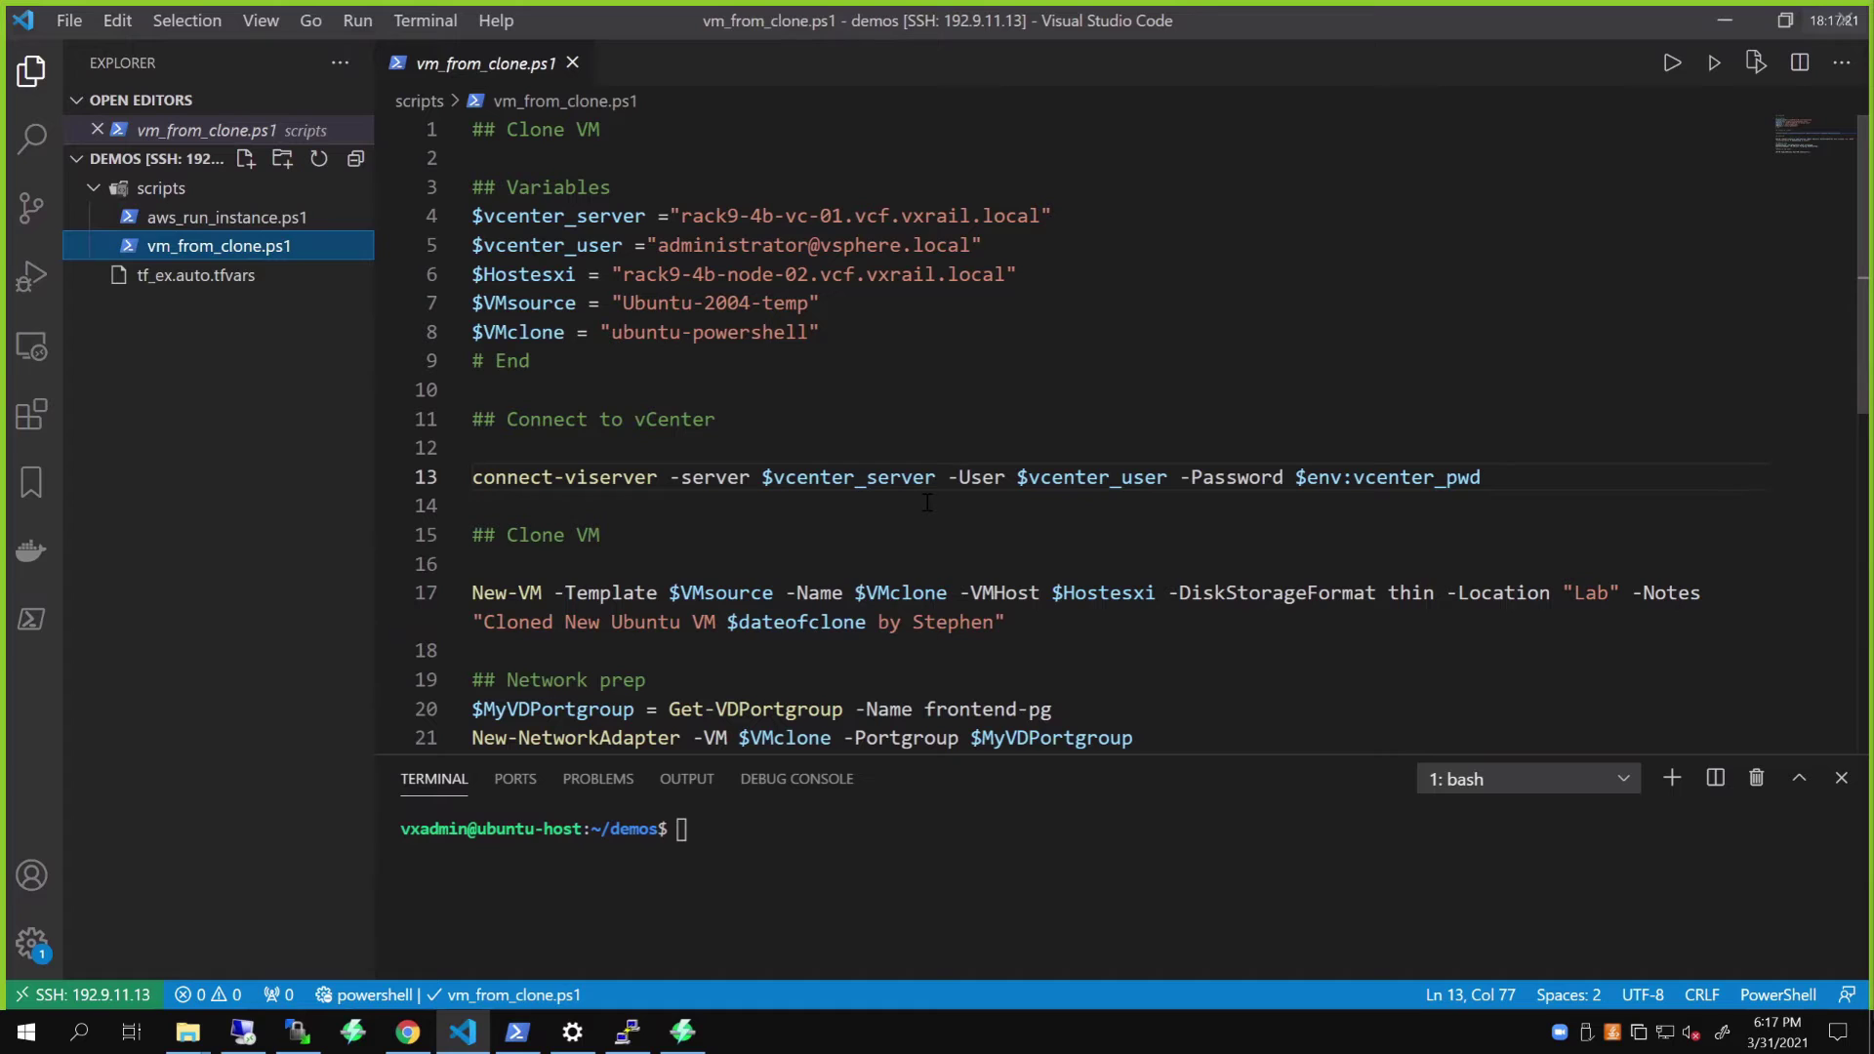
left_click(1022, 334)
scroll(1022, 348, "down", 1)
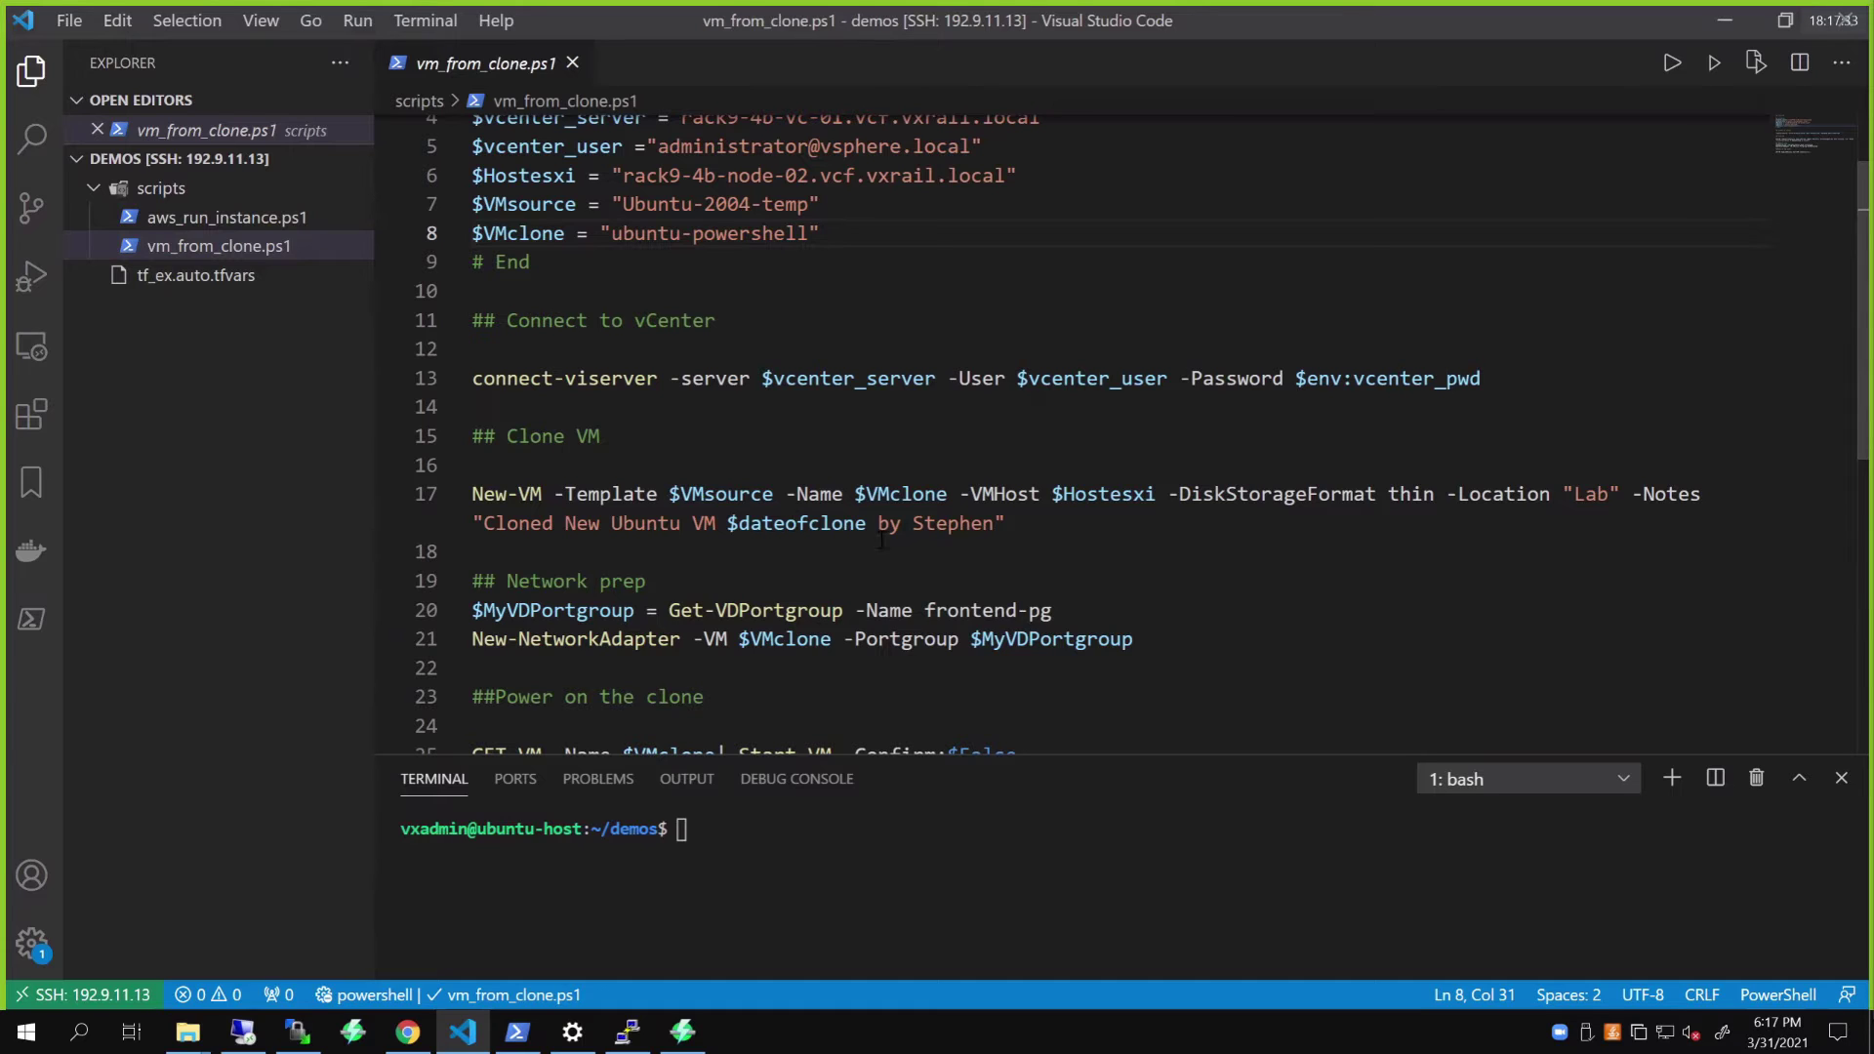
scroll(776, 374, "up", 3)
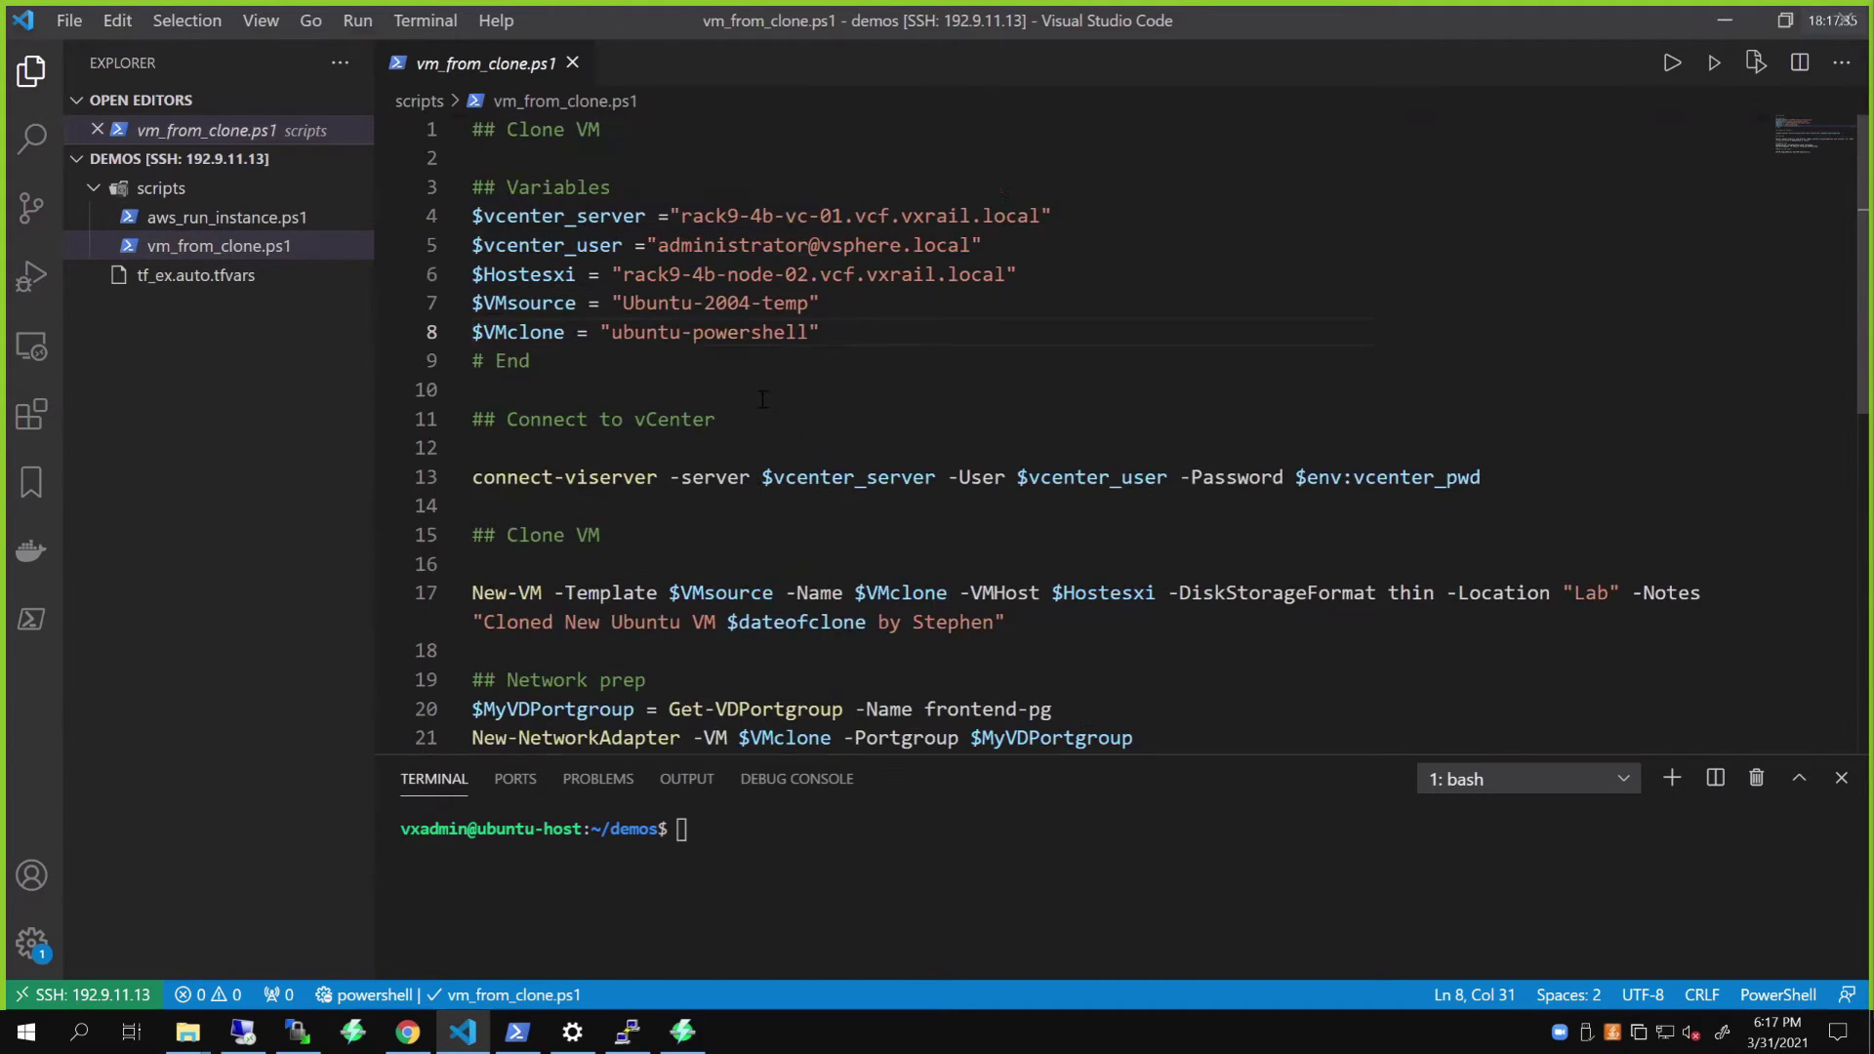
left_click_drag(823, 332, 484, 216)
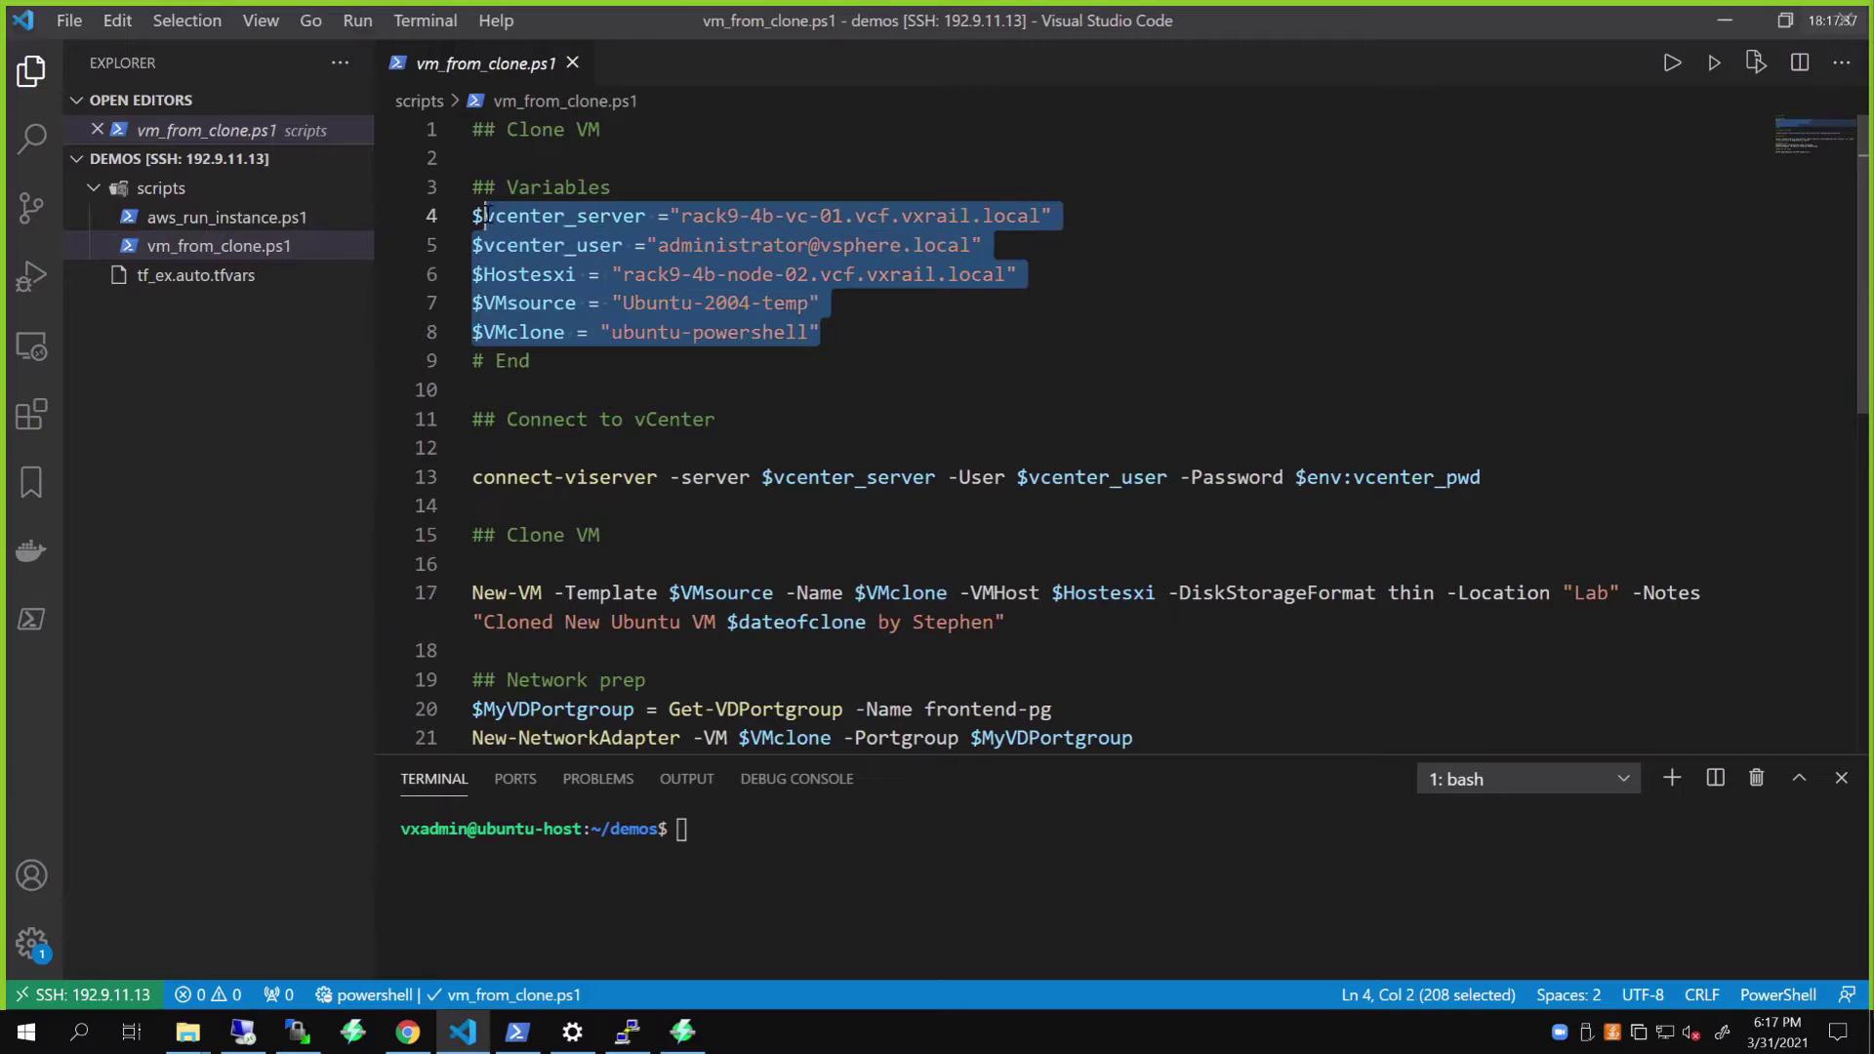
left_click(612, 535)
left_click_drag(612, 476, 878, 476)
scroll(733, 557, "down", 3)
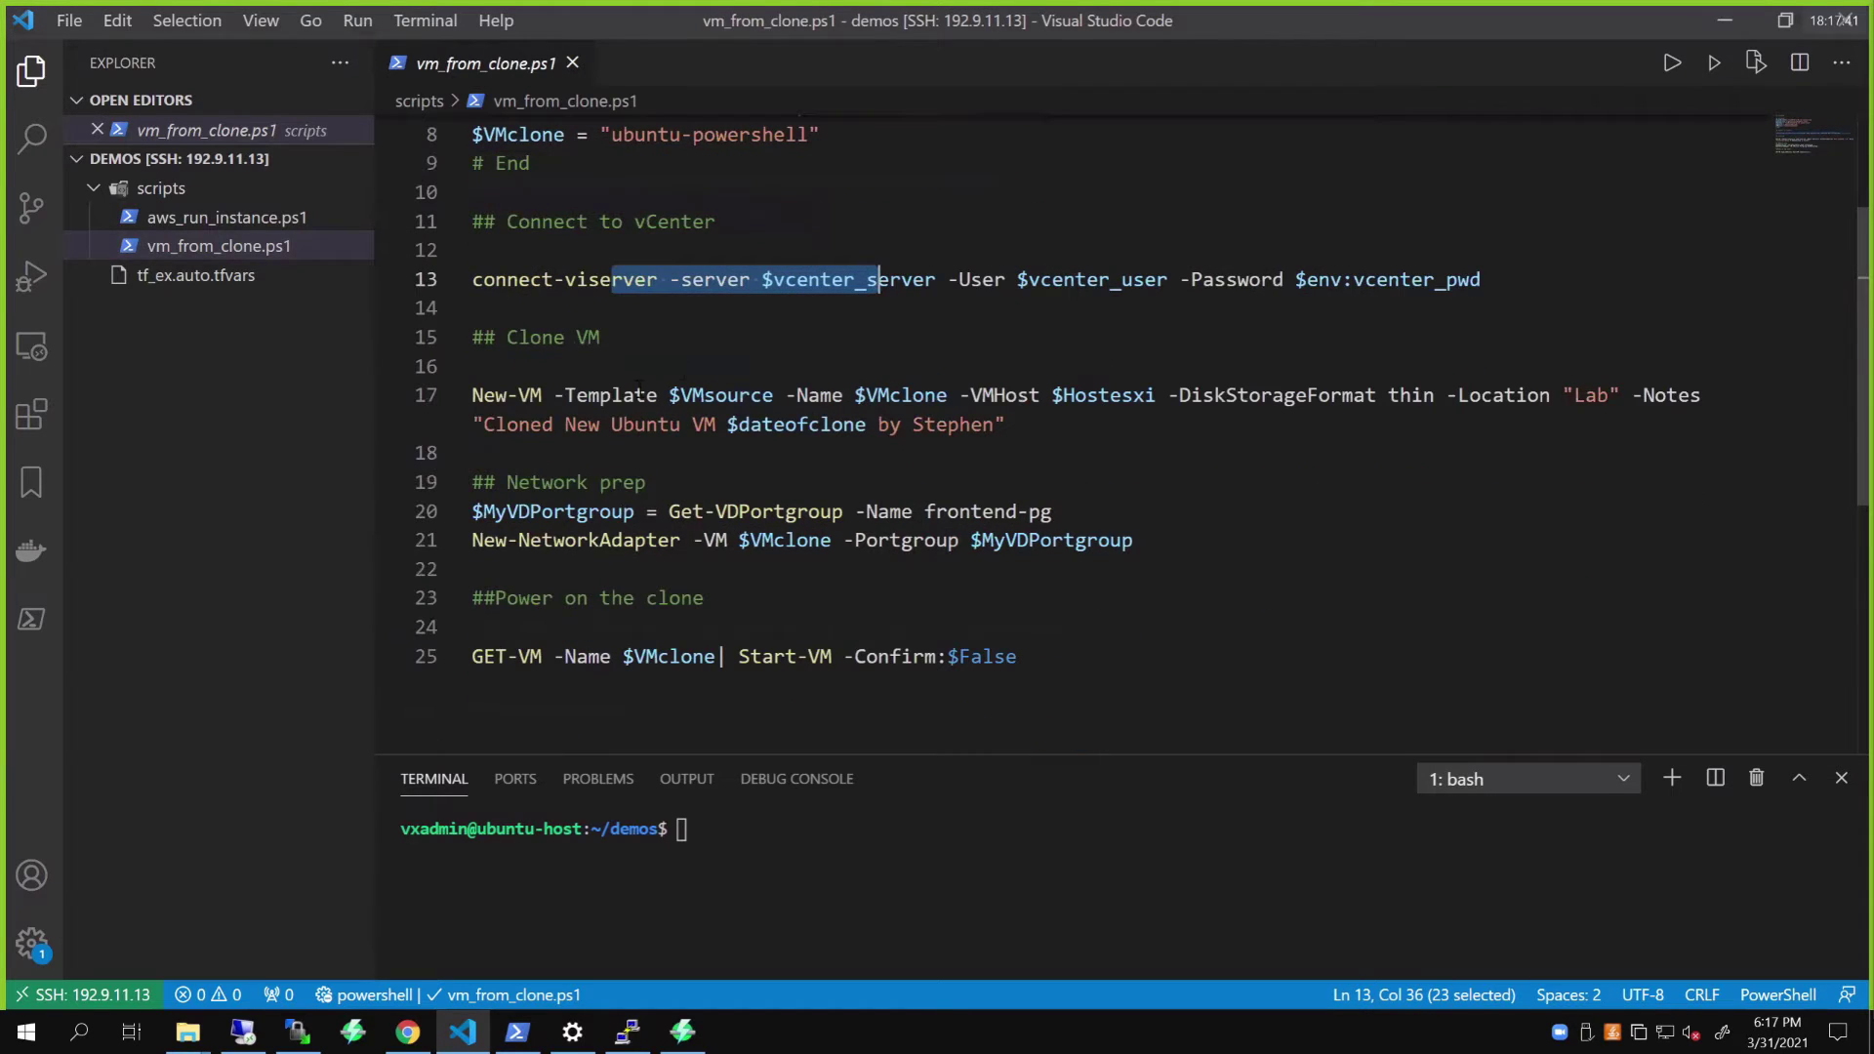
mouse_move(553, 396)
left_mouse_down()
mouse_move(824, 397)
mouse_move(791, 395)
left_mouse_up()
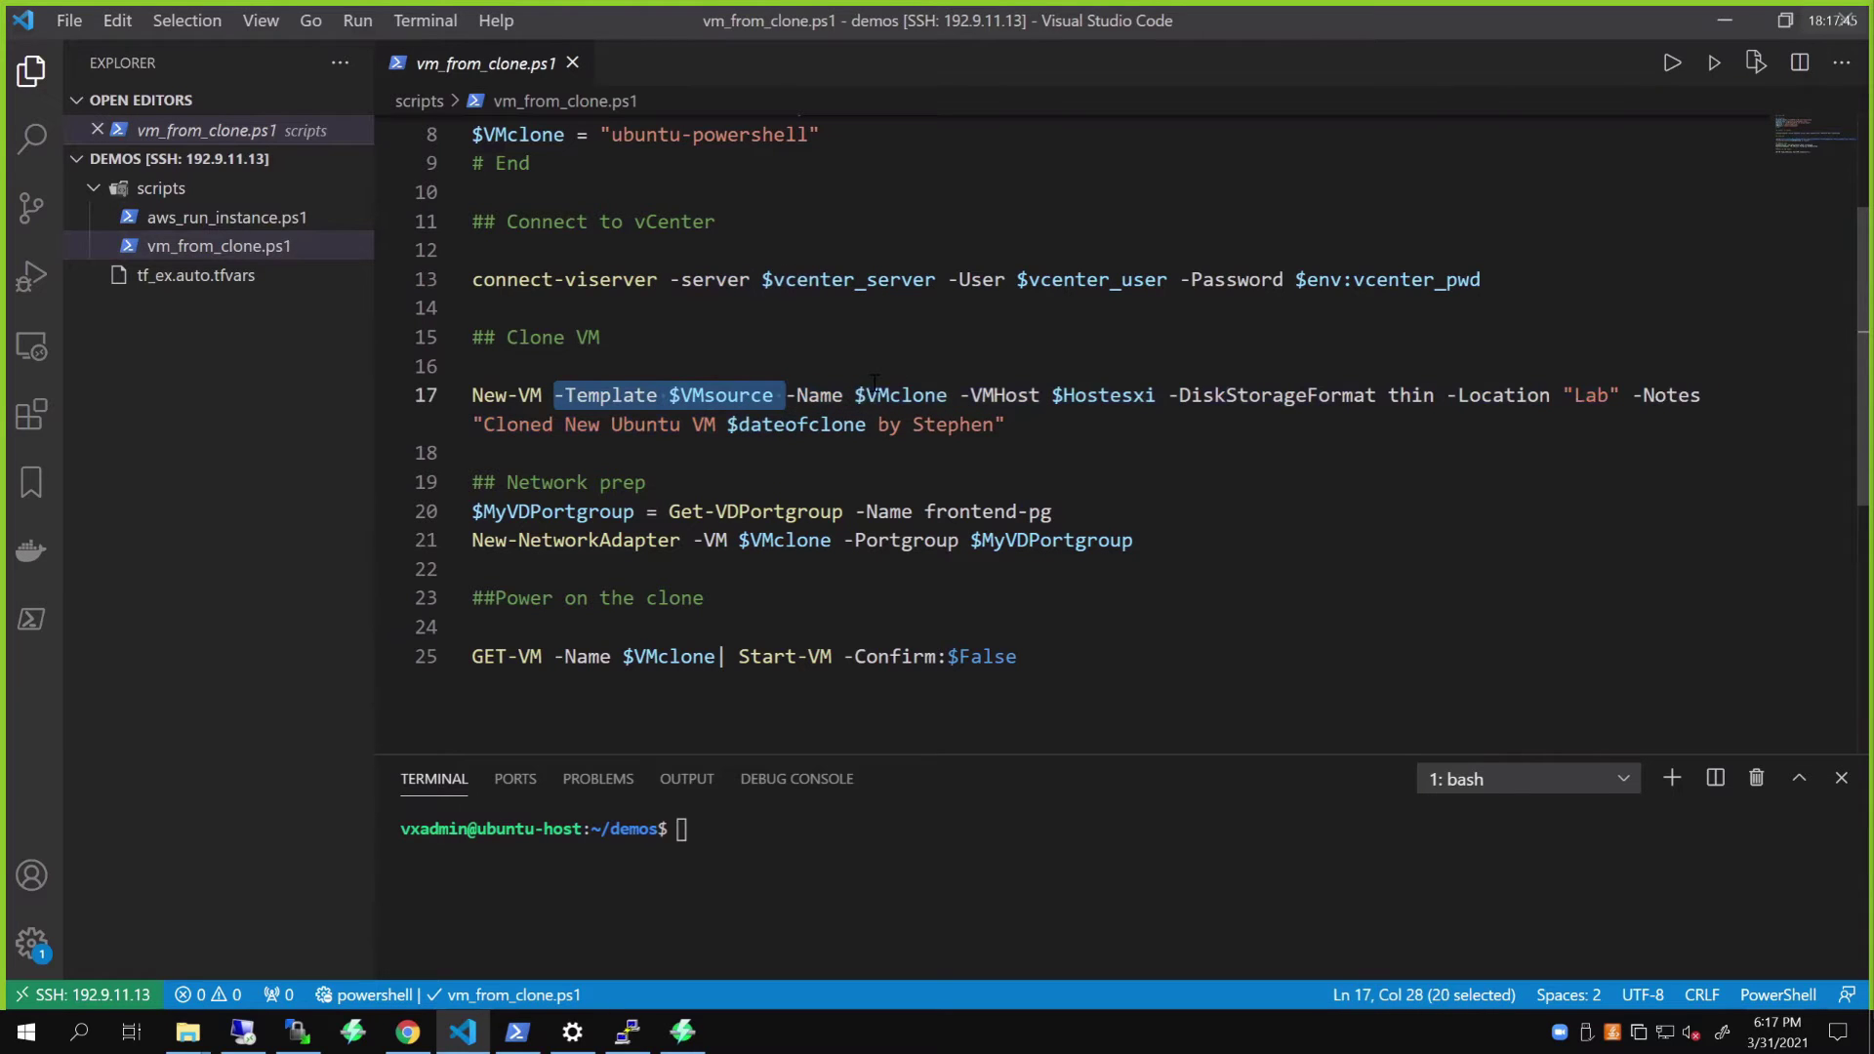
left_click_drag(854, 396, 1238, 395)
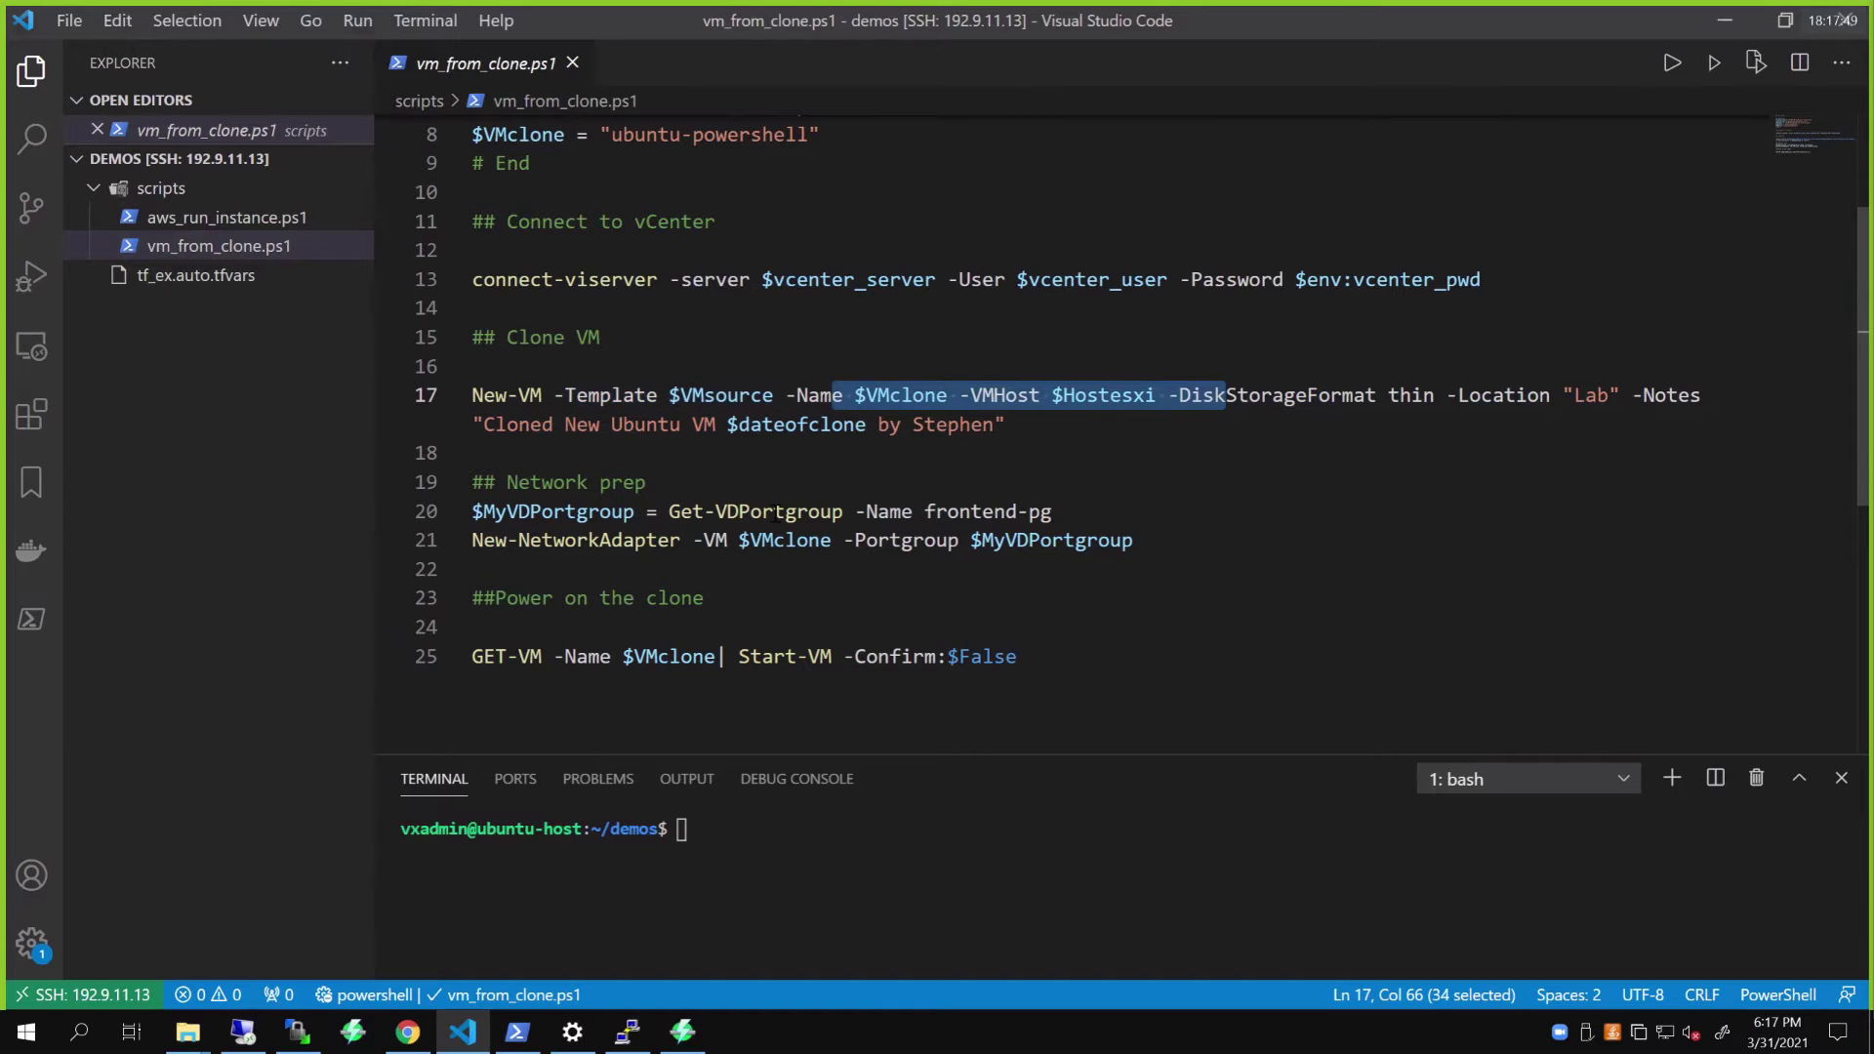
scroll(878, 510, "up", 3)
left_click(825, 332)
left_click_drag(824, 332, 472, 302)
left_click(995, 709)
mouse_move(1051, 708)
left_mouse_down()
mouse_move(648, 682)
mouse_move(938, 709)
mouse_move(855, 708)
left_mouse_up()
scroll(855, 709, "down", 3)
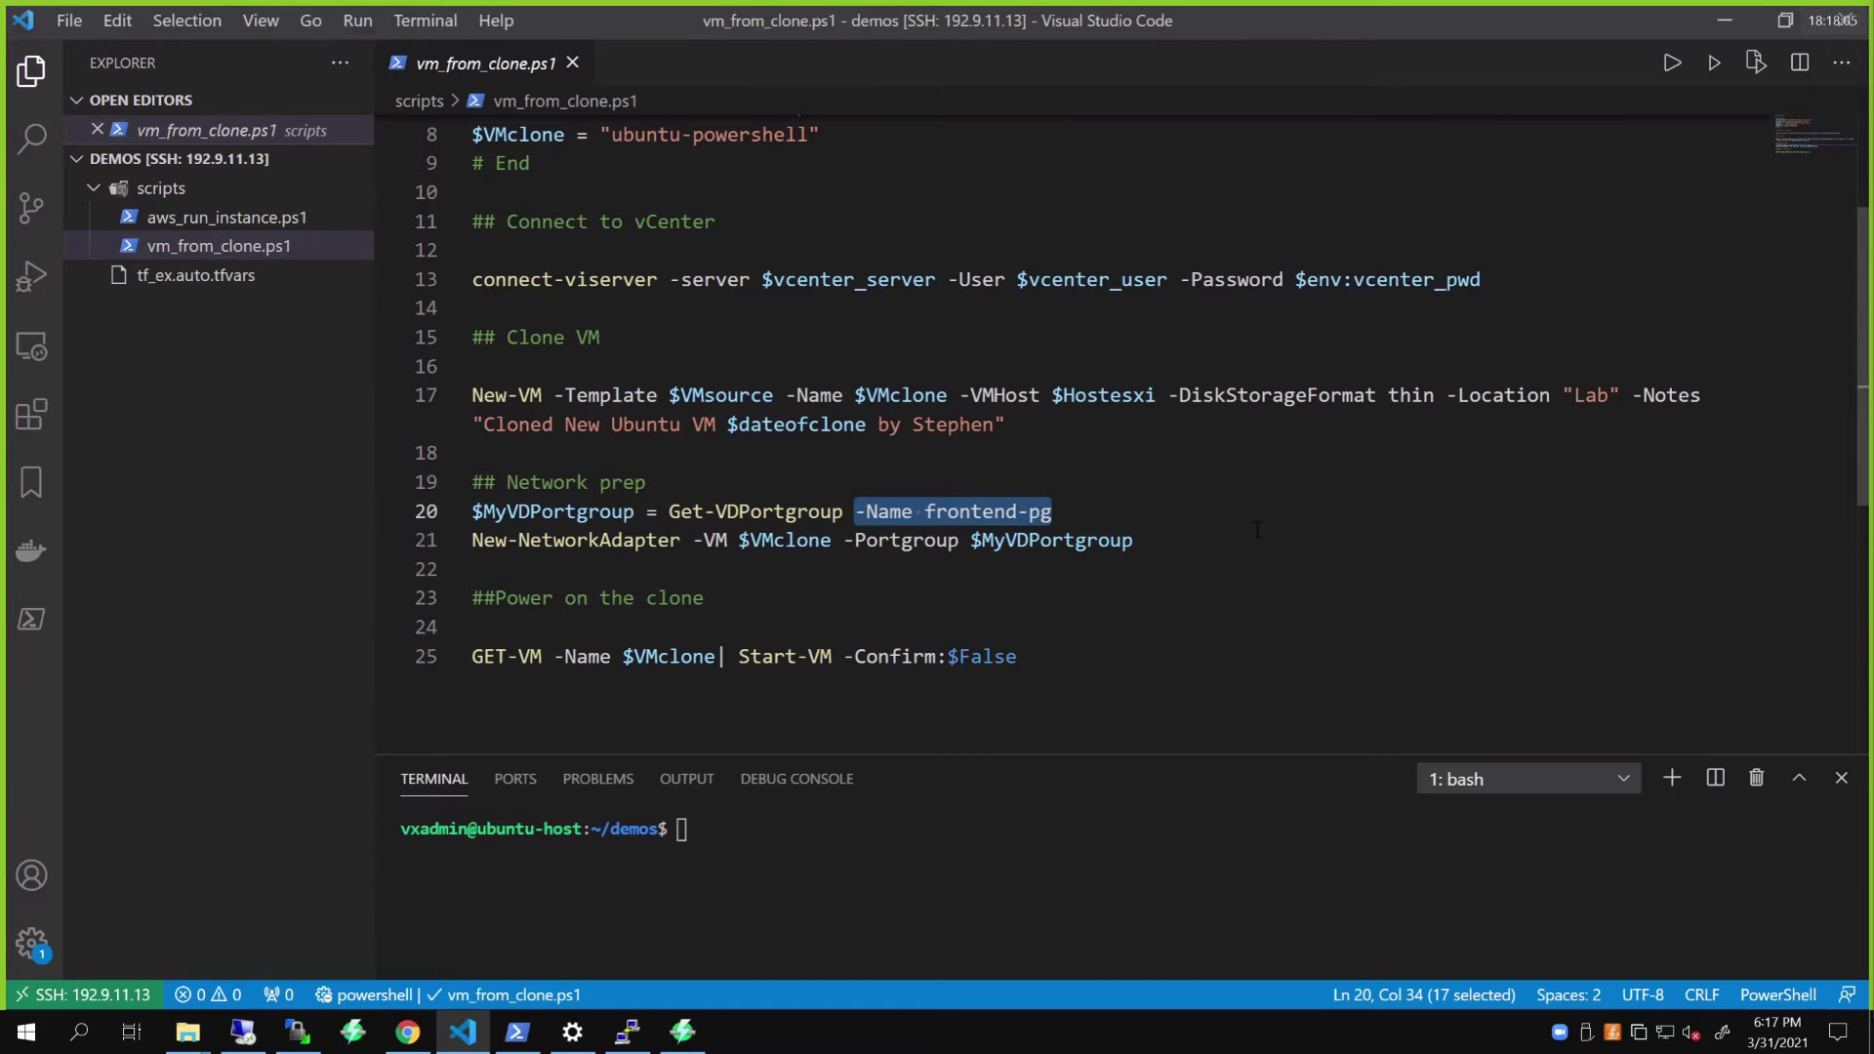
left_click(644, 481)
left_click_drag(1157, 540, 543, 569)
left_click(424, 538)
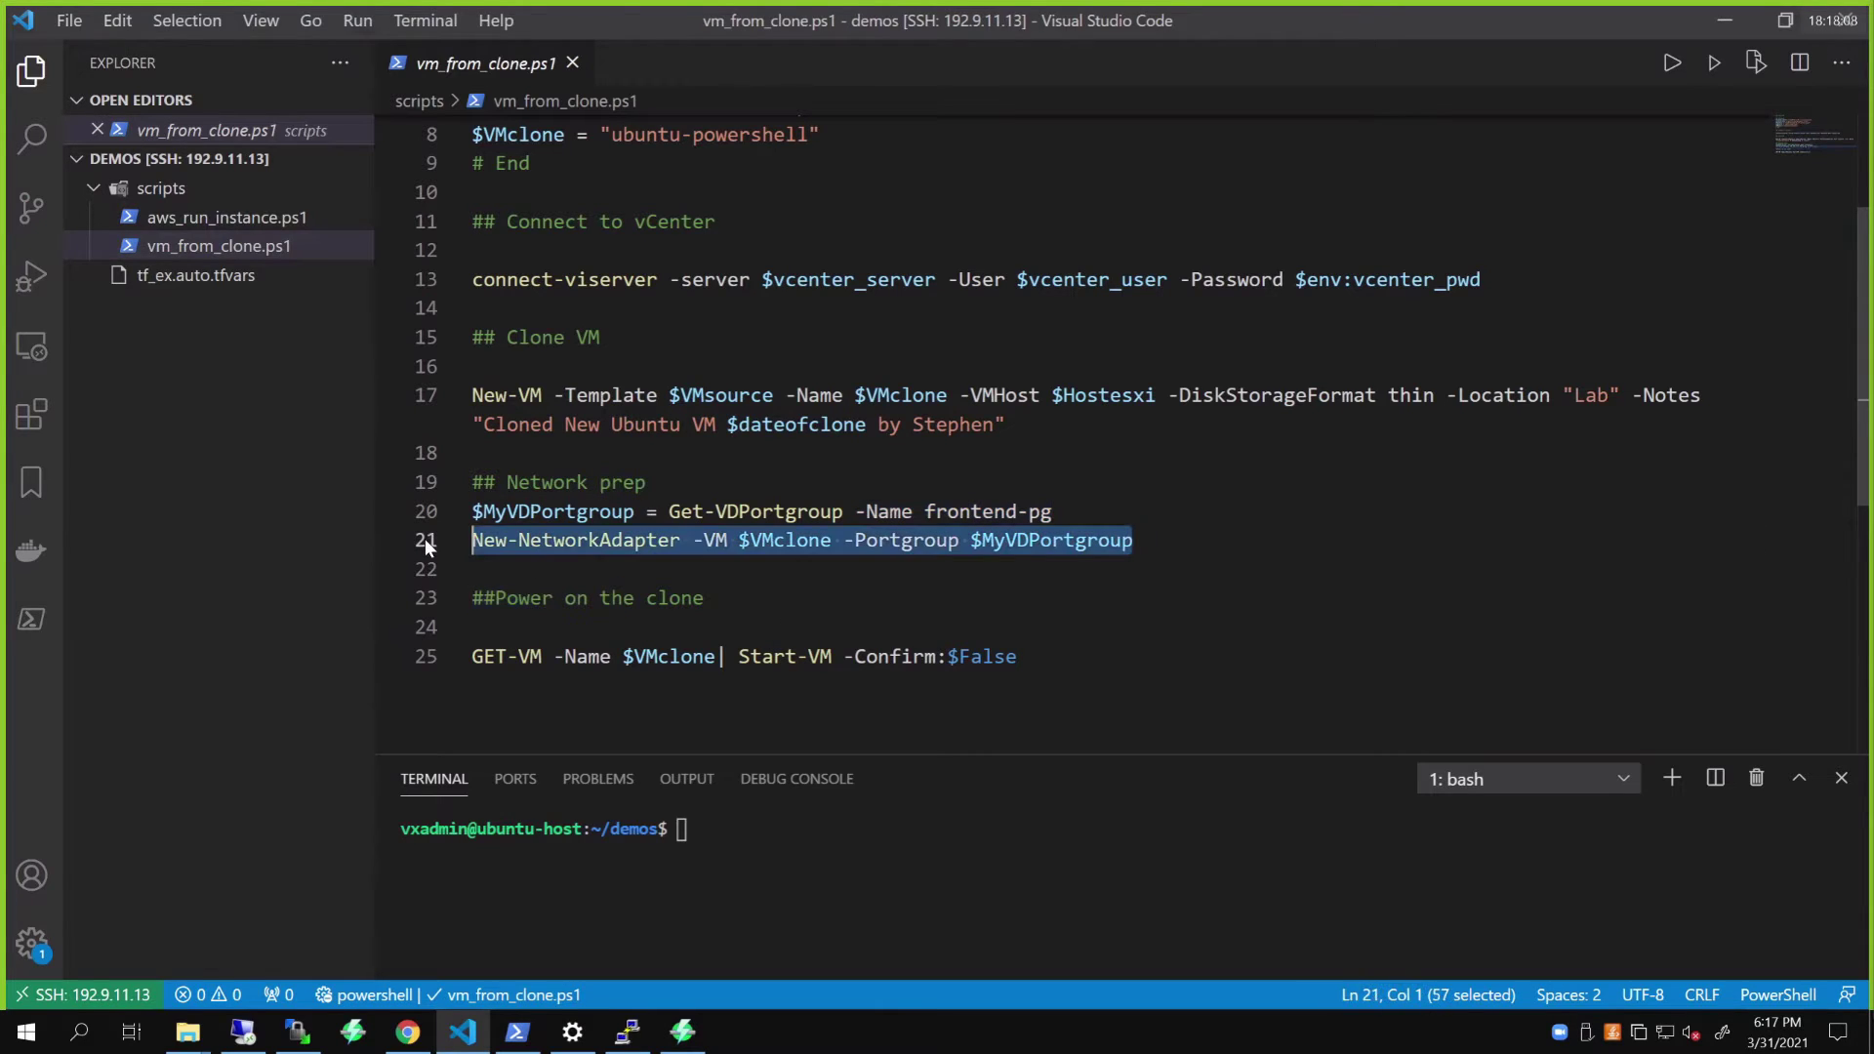
left_click(1035, 854)
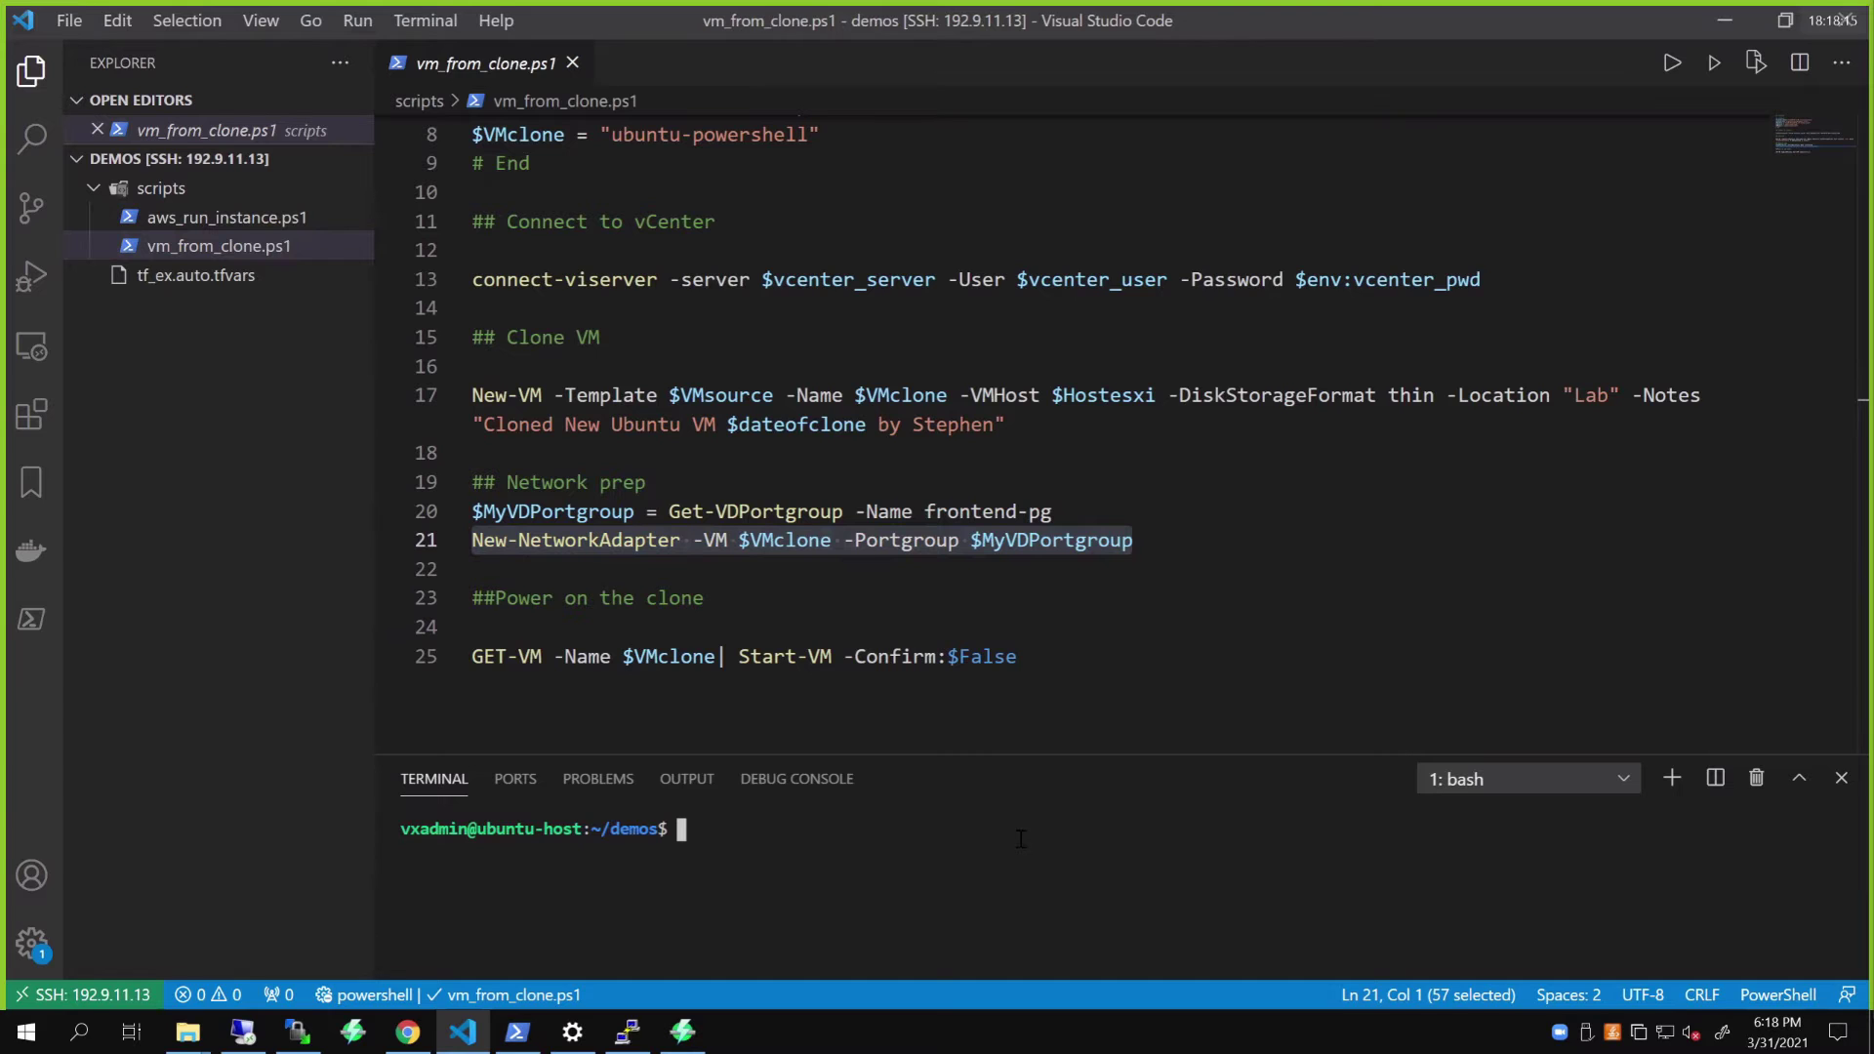
scroll(1021, 440, "up", 3)
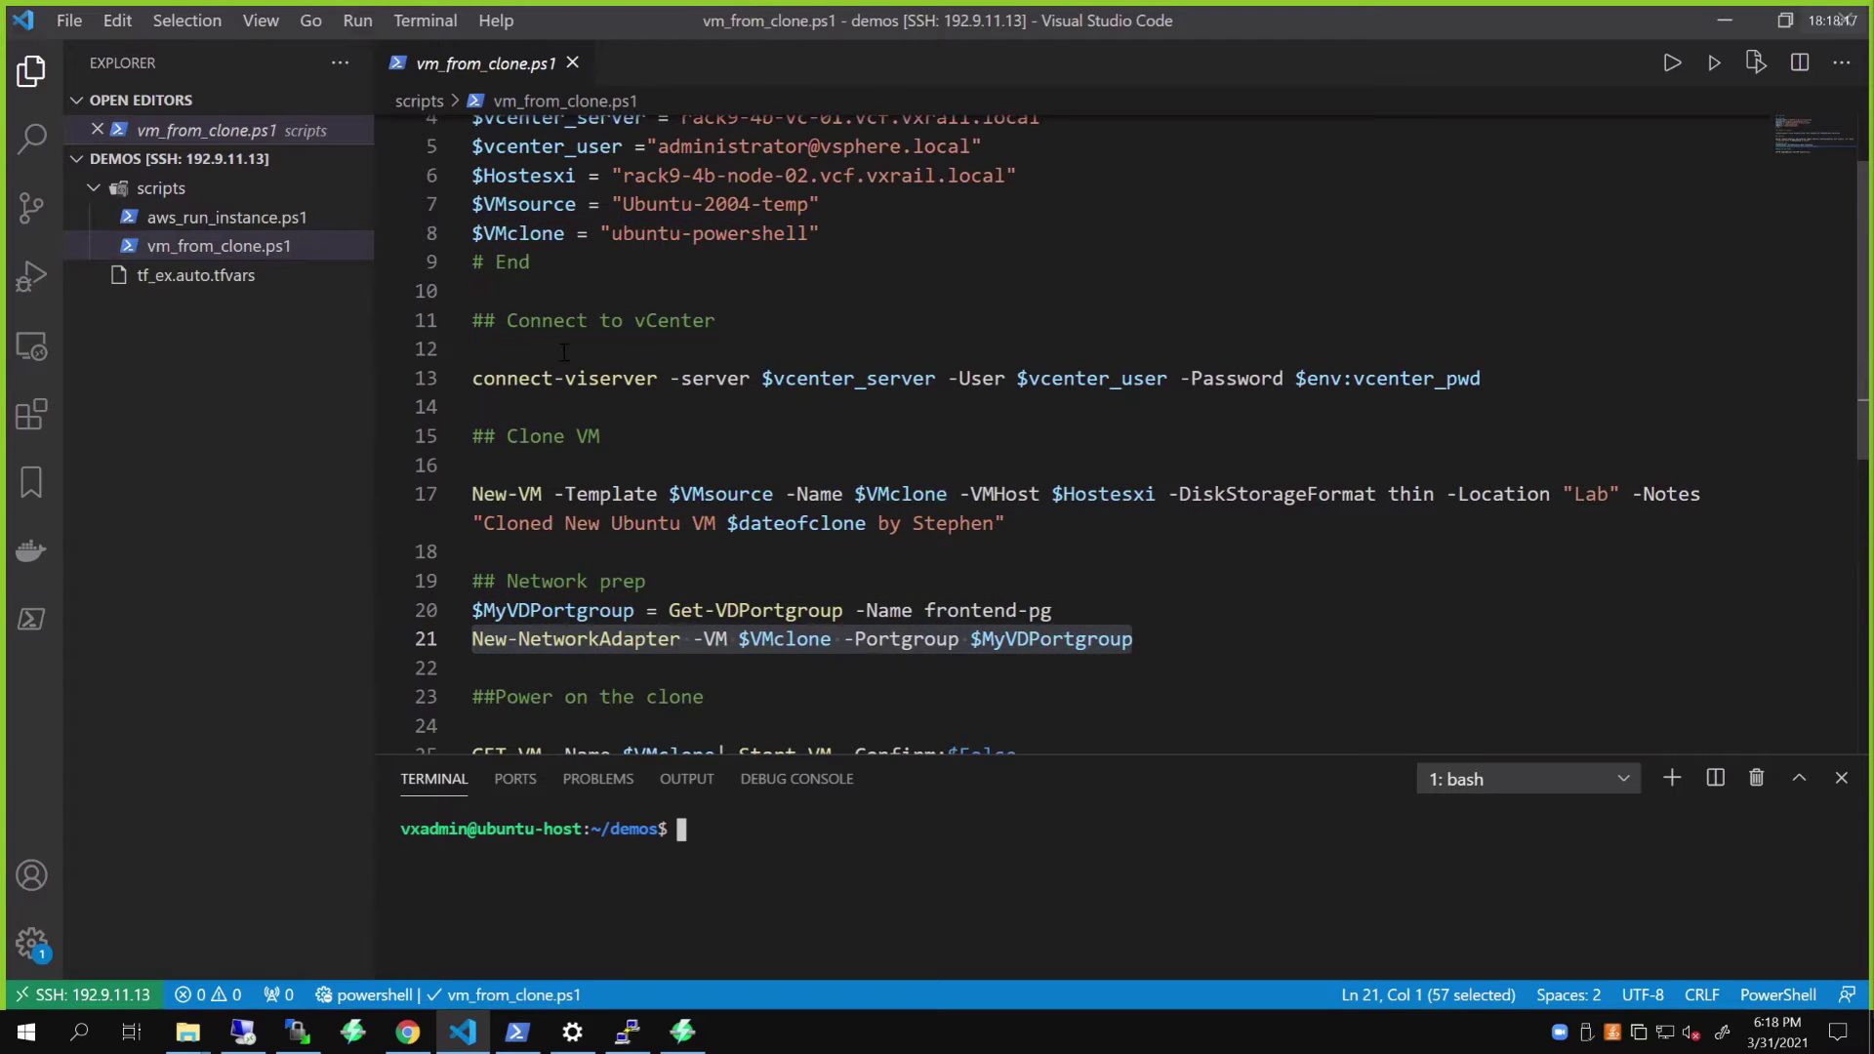
scroll(987, 571, "down", 3)
left_click_drag(1021, 655, 462, 277)
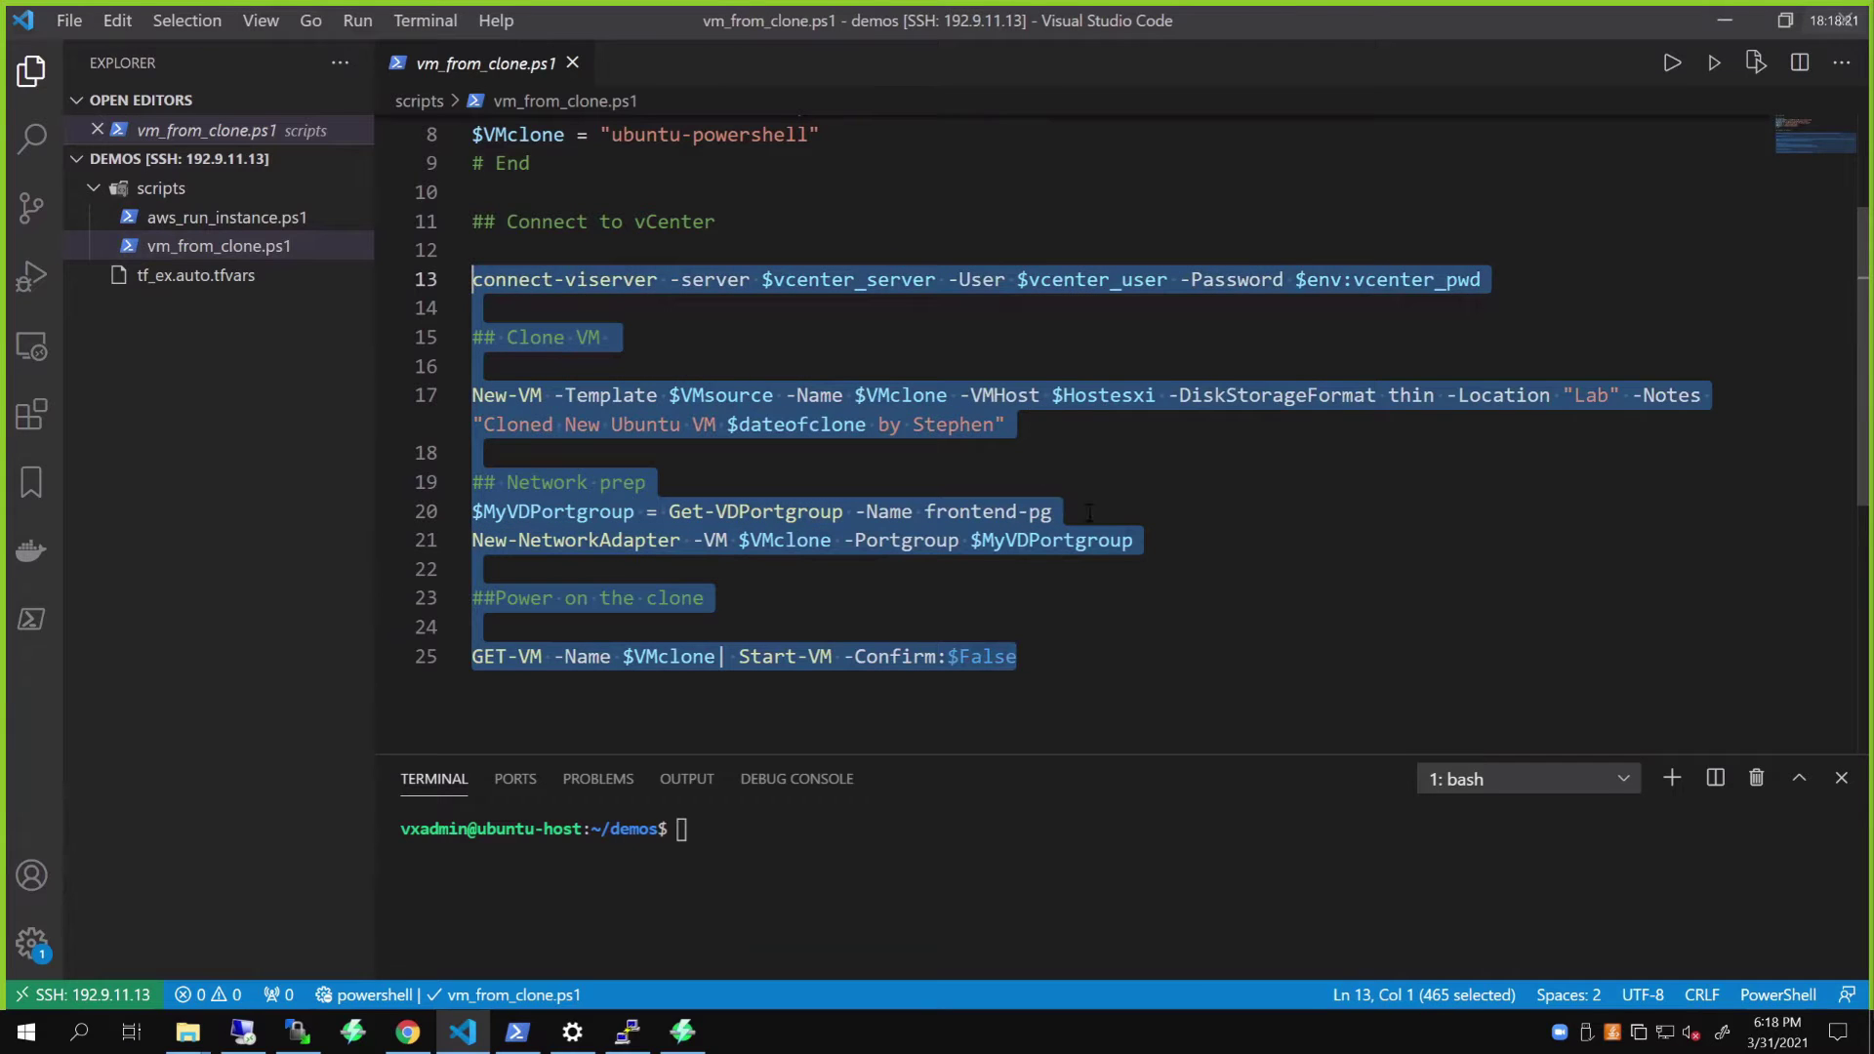
left_click(866, 820)
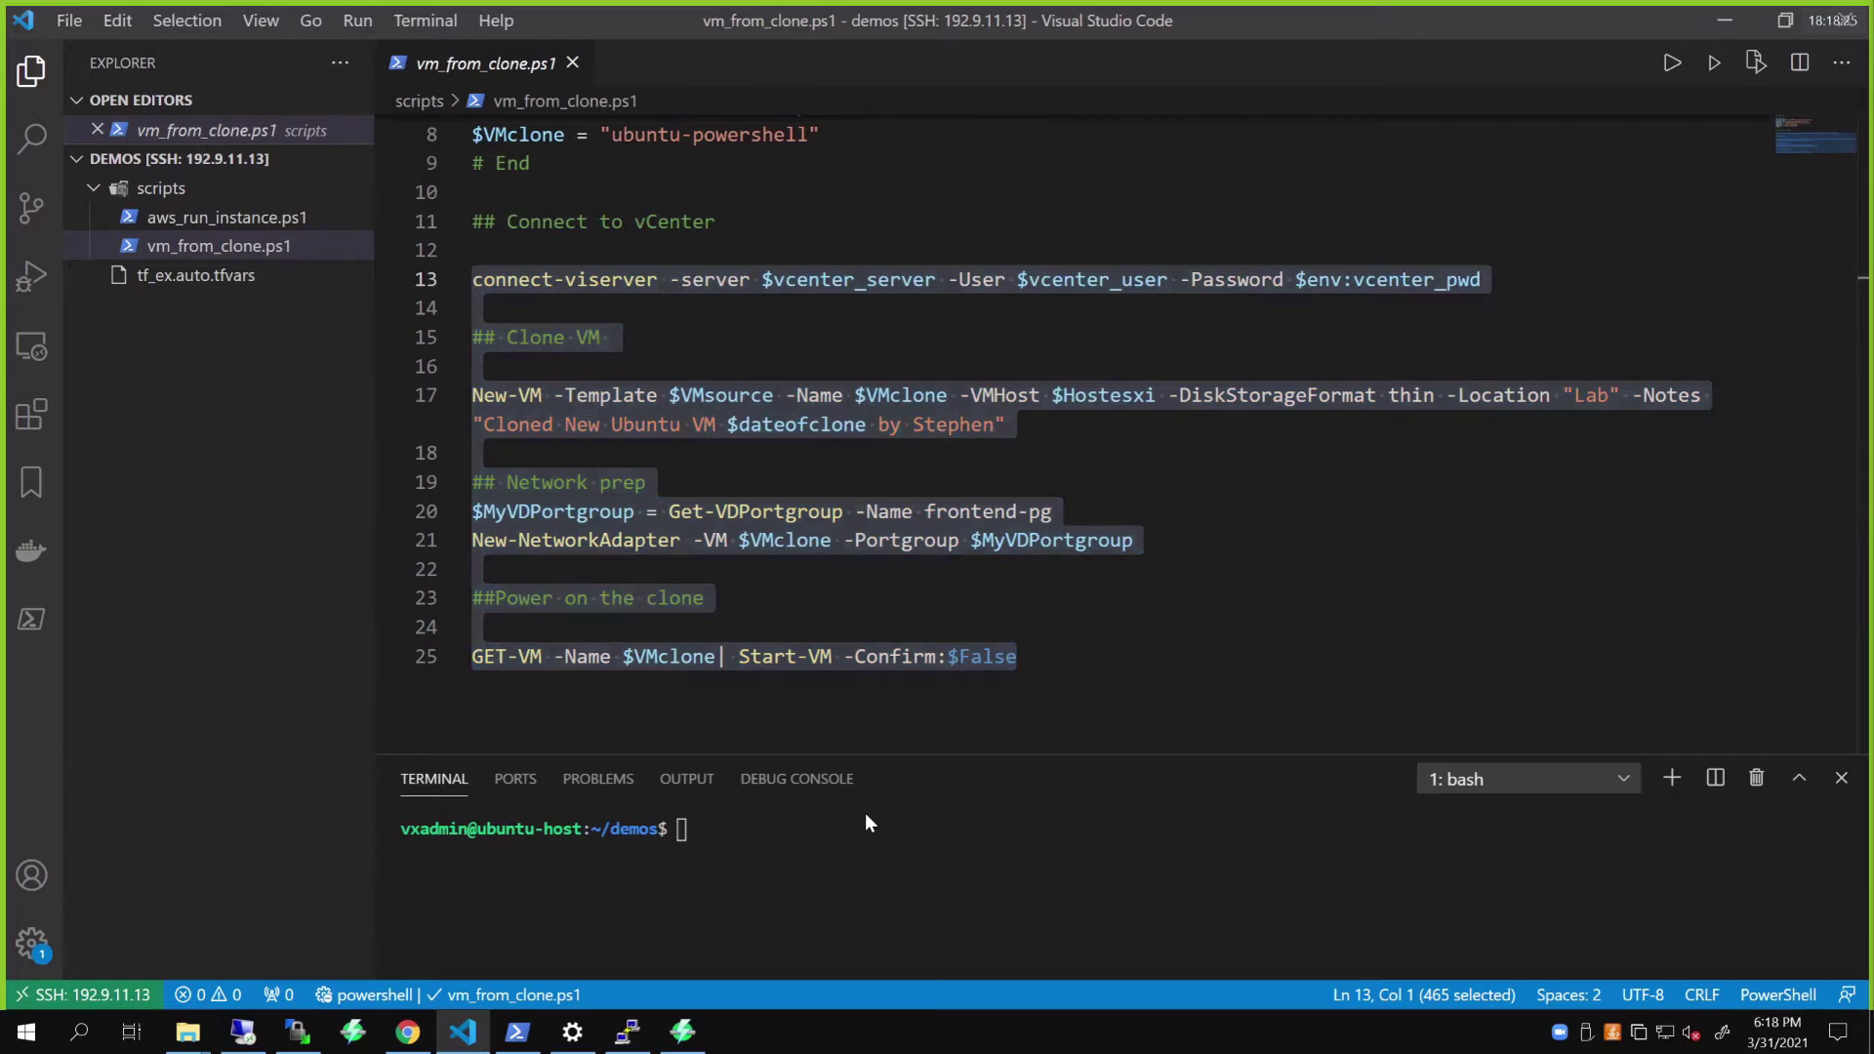
type("pwsh ")
type("scripts/v")
Step: Run pwsh scripts/vm_from_clone.ps1 with the terminal maximized to follow the clone
key("Tab")
key("Return")
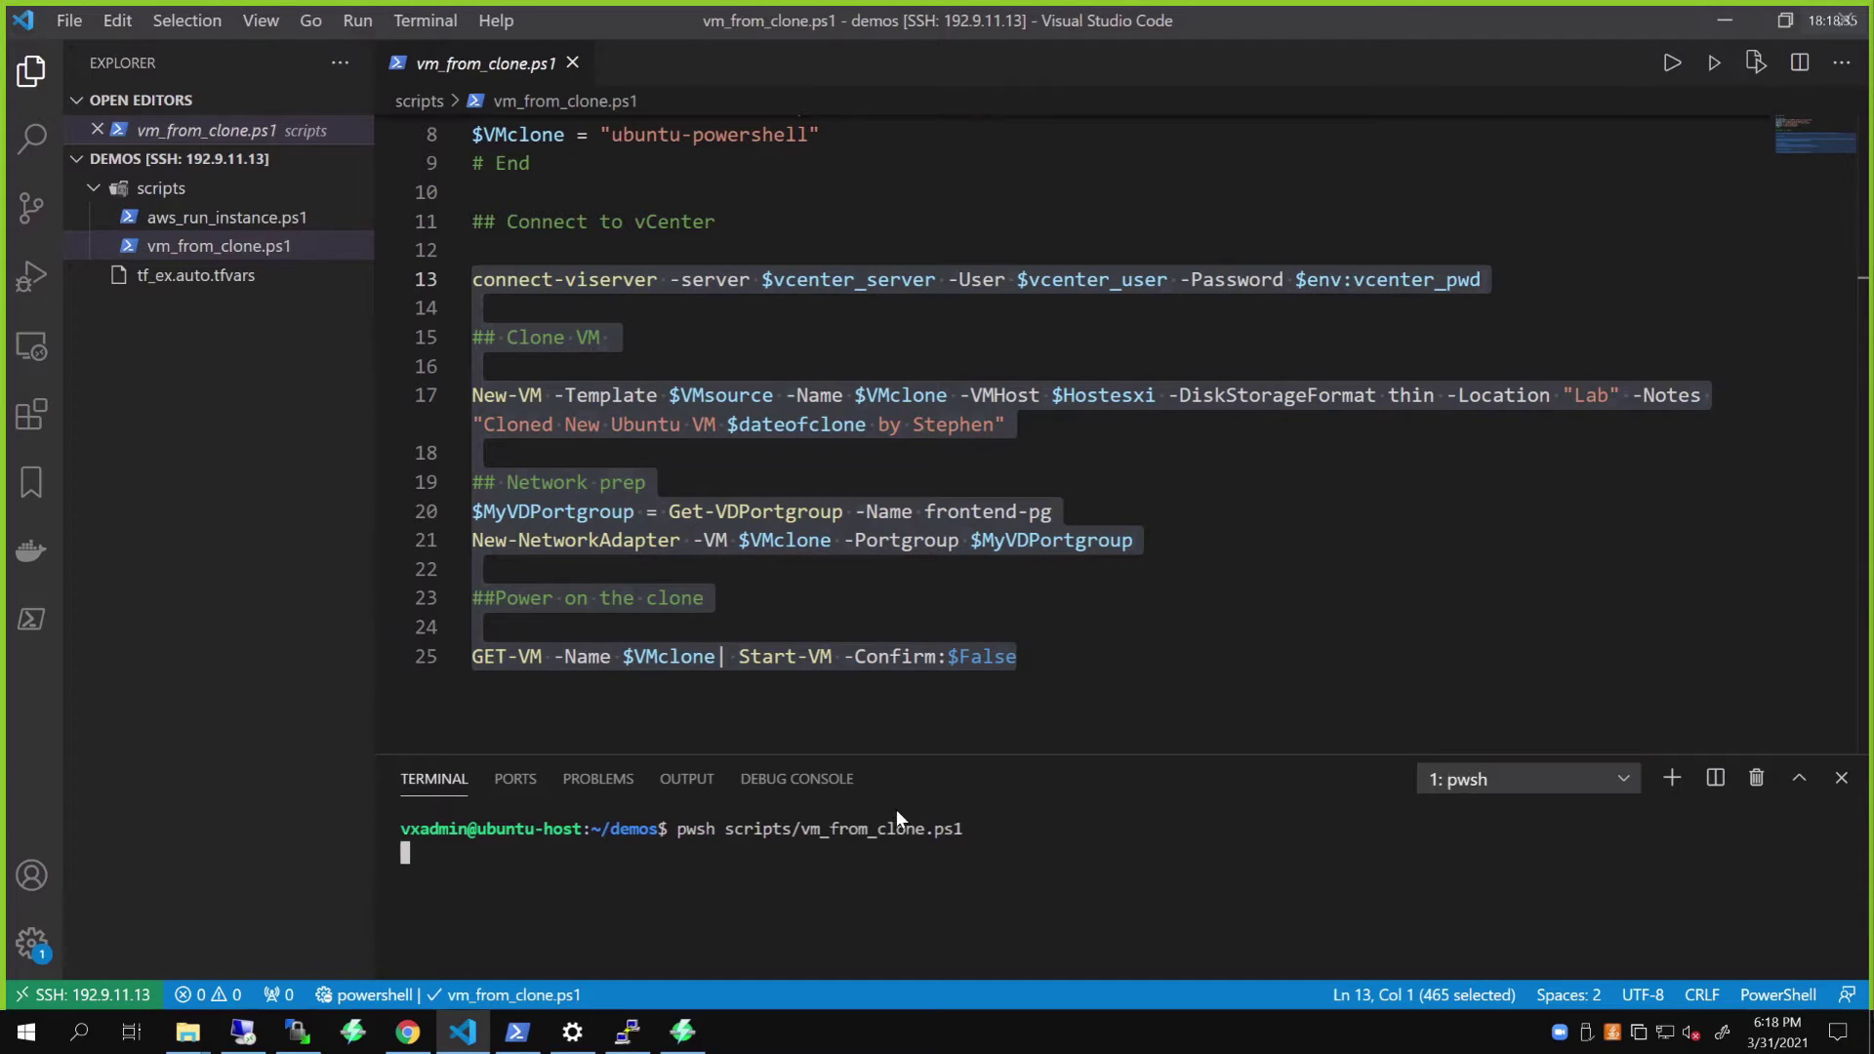
left_click(1799, 778)
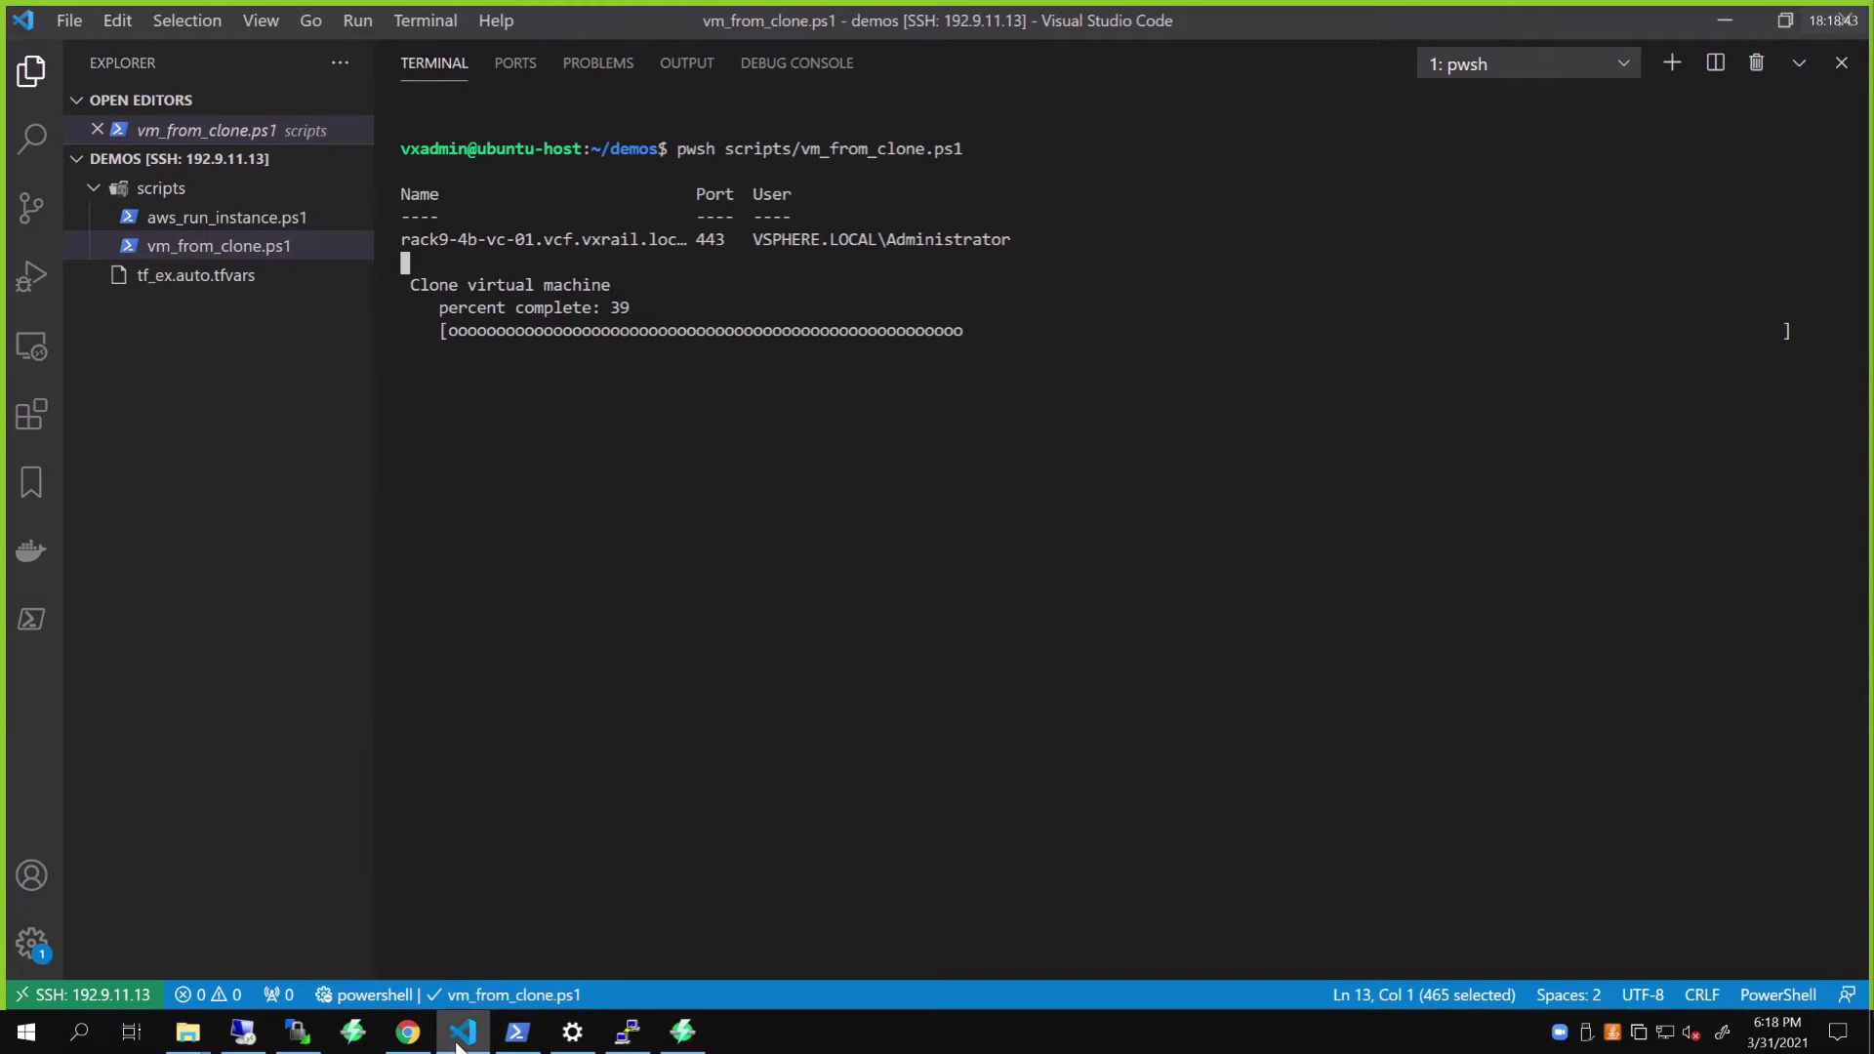
left_click(407, 1033)
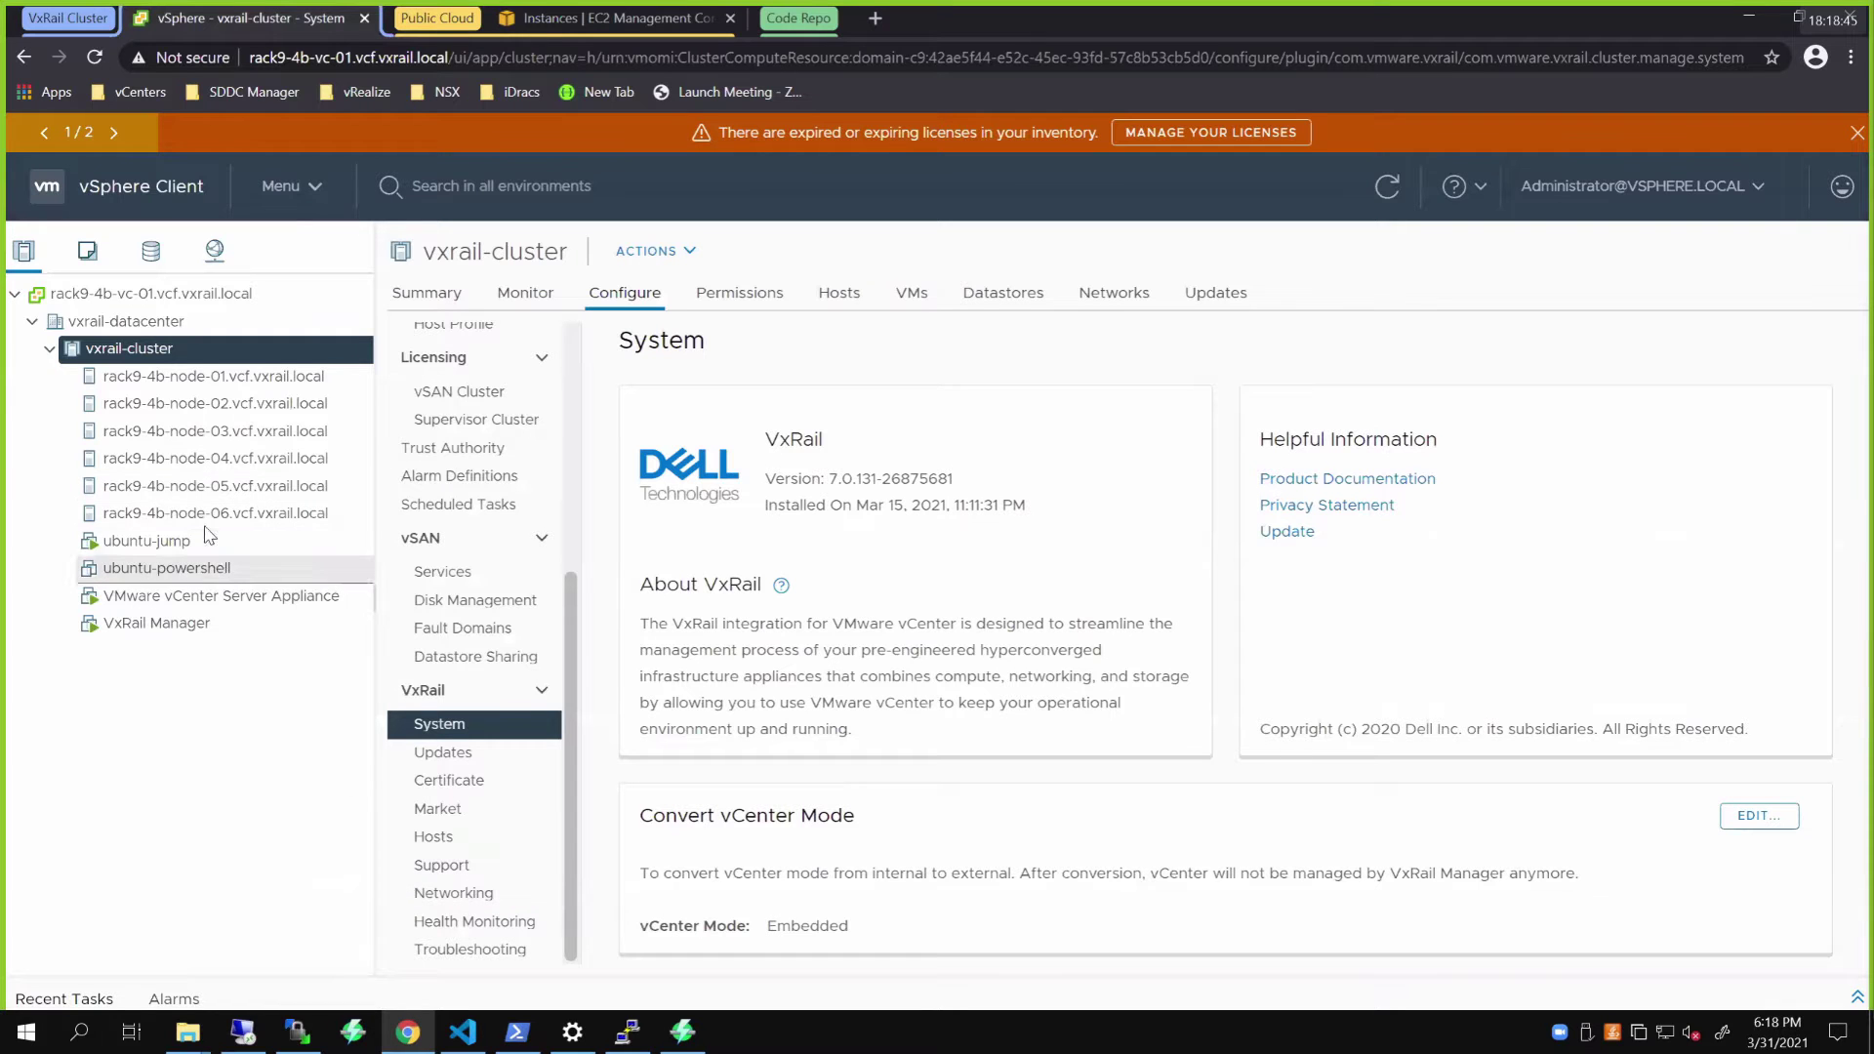
Step: Review Recent Tasks and the ubuntu-powershell summary, highlighting its disconnected network adapter
left_click(1857, 999)
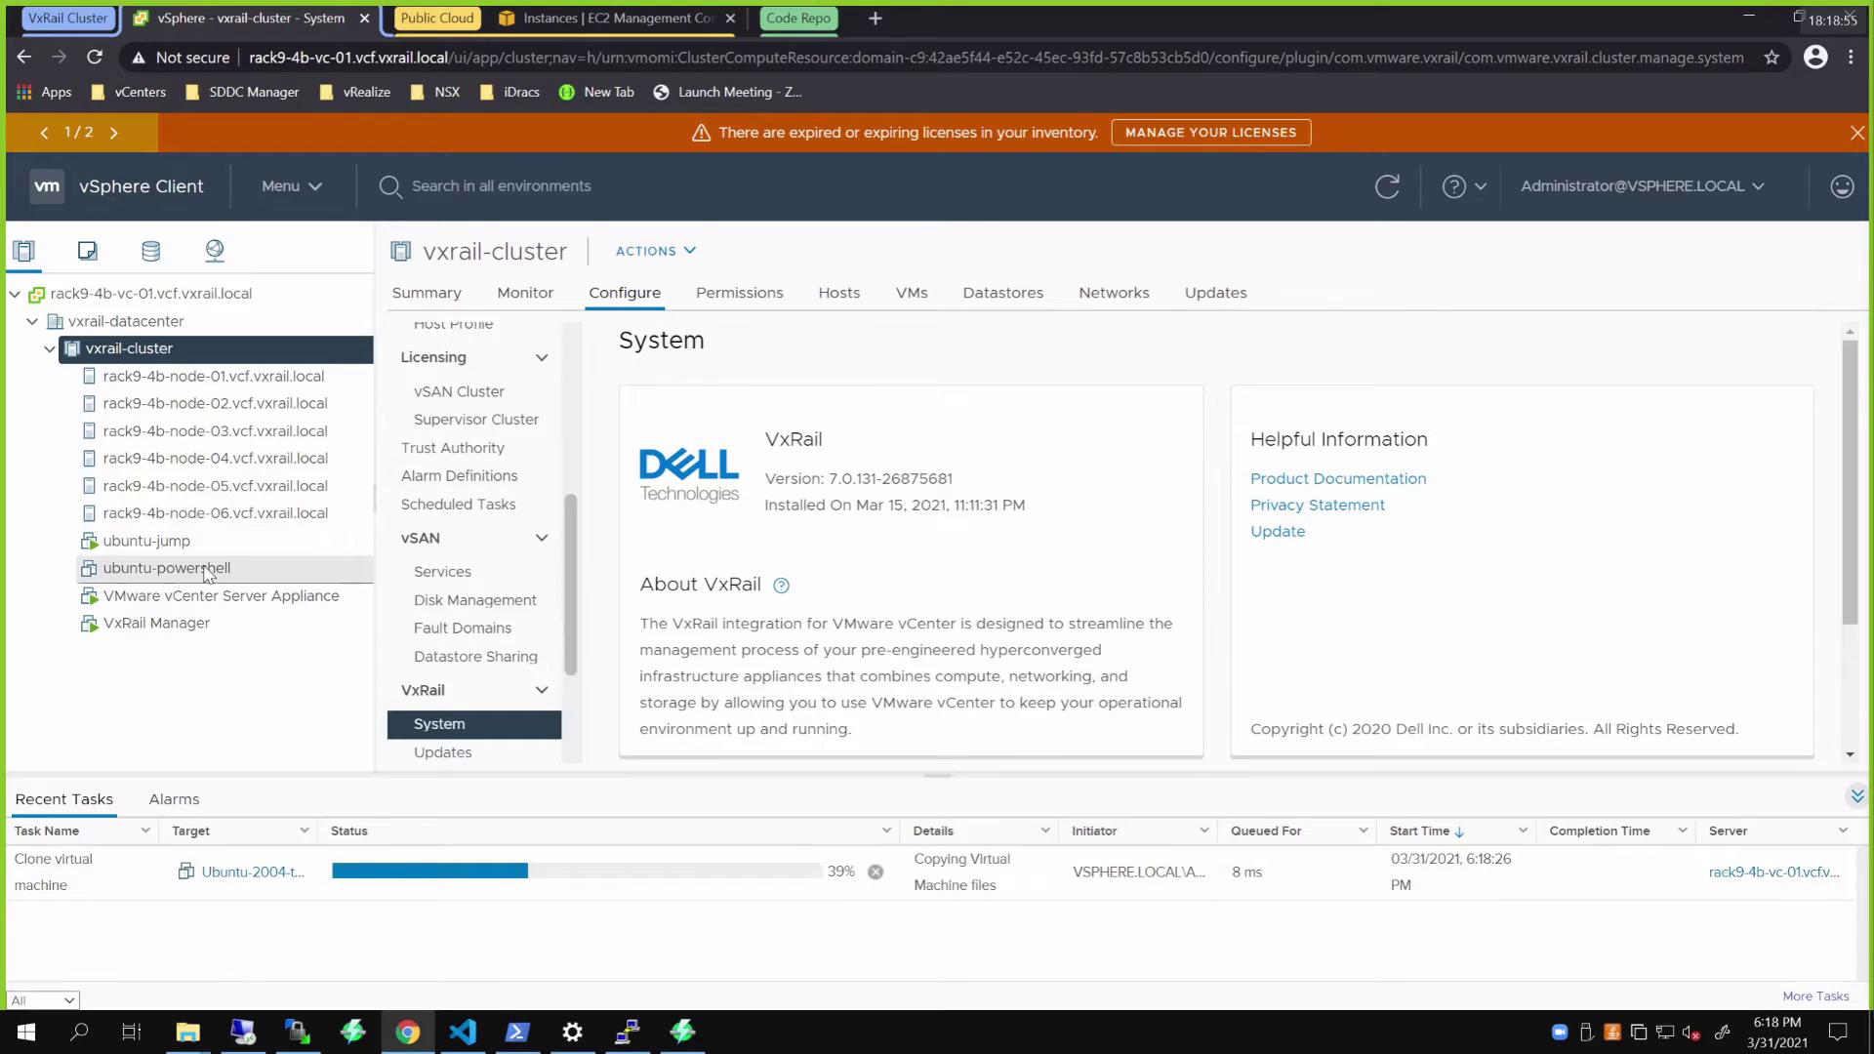
left_click(165, 568)
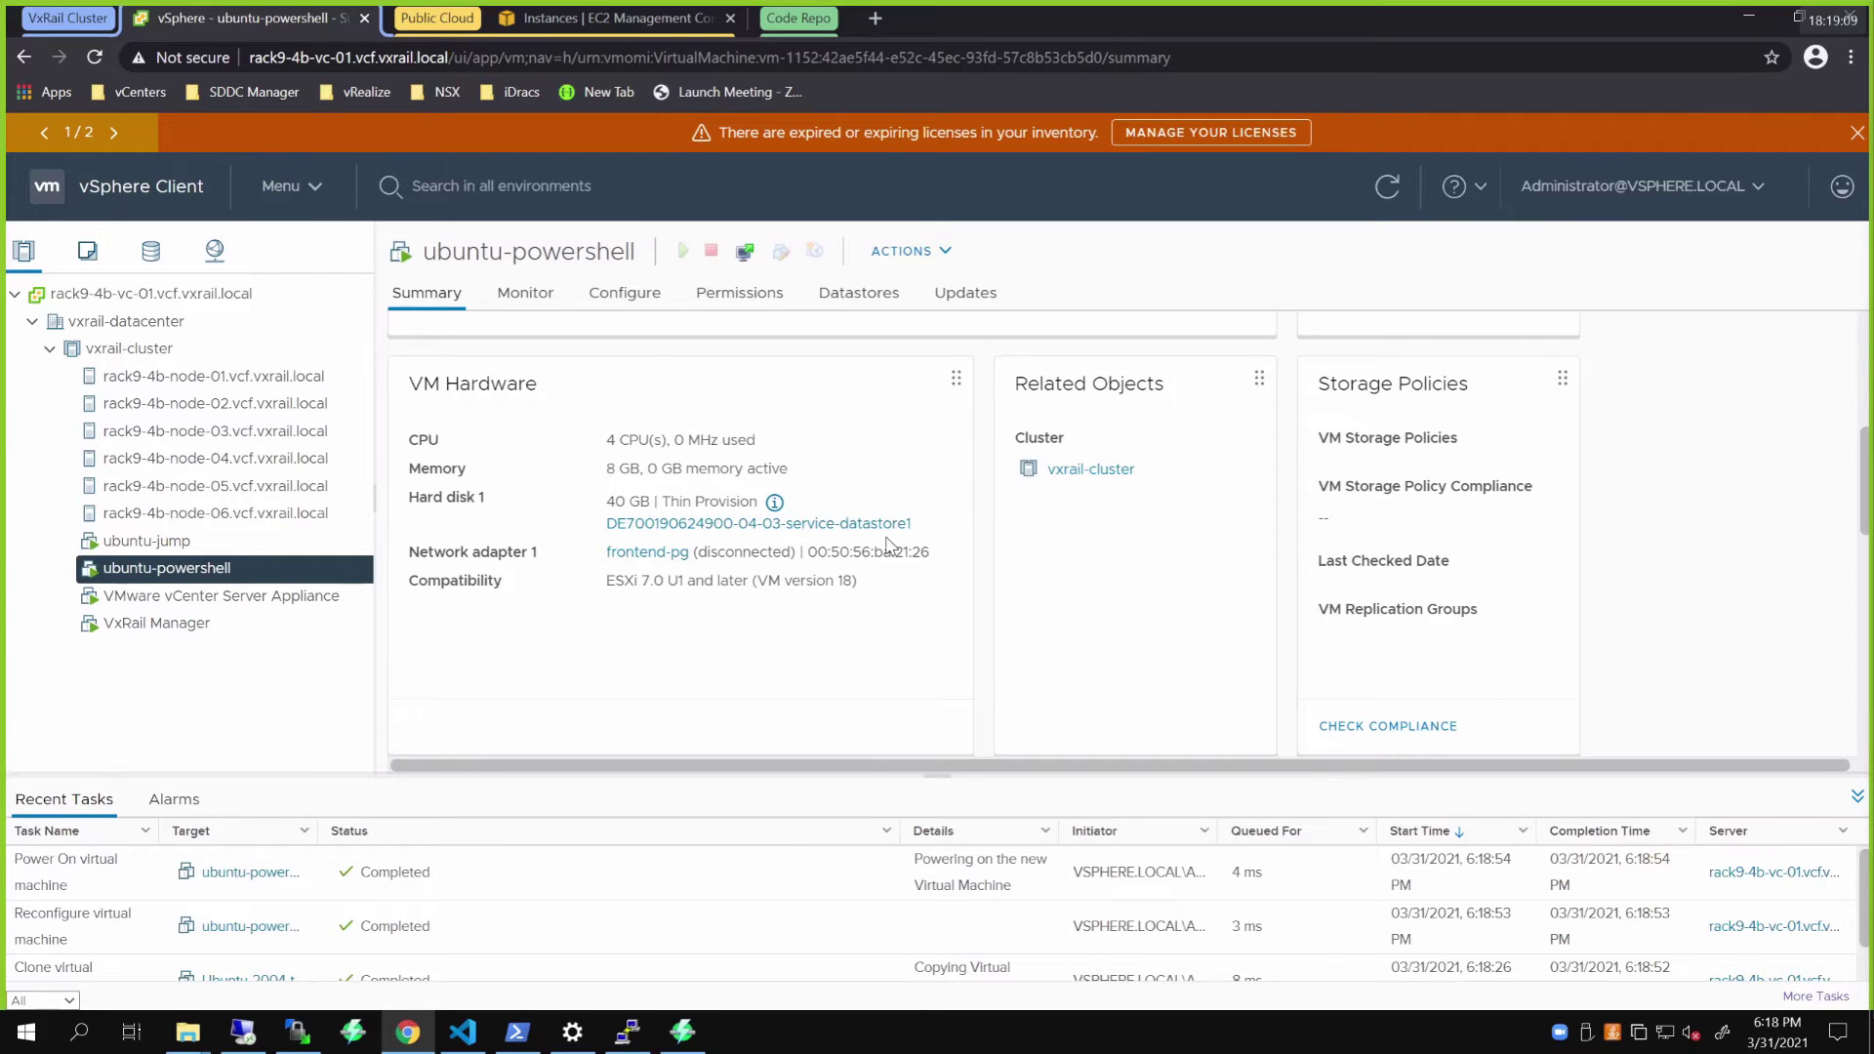
scroll(888, 544, "up", 1)
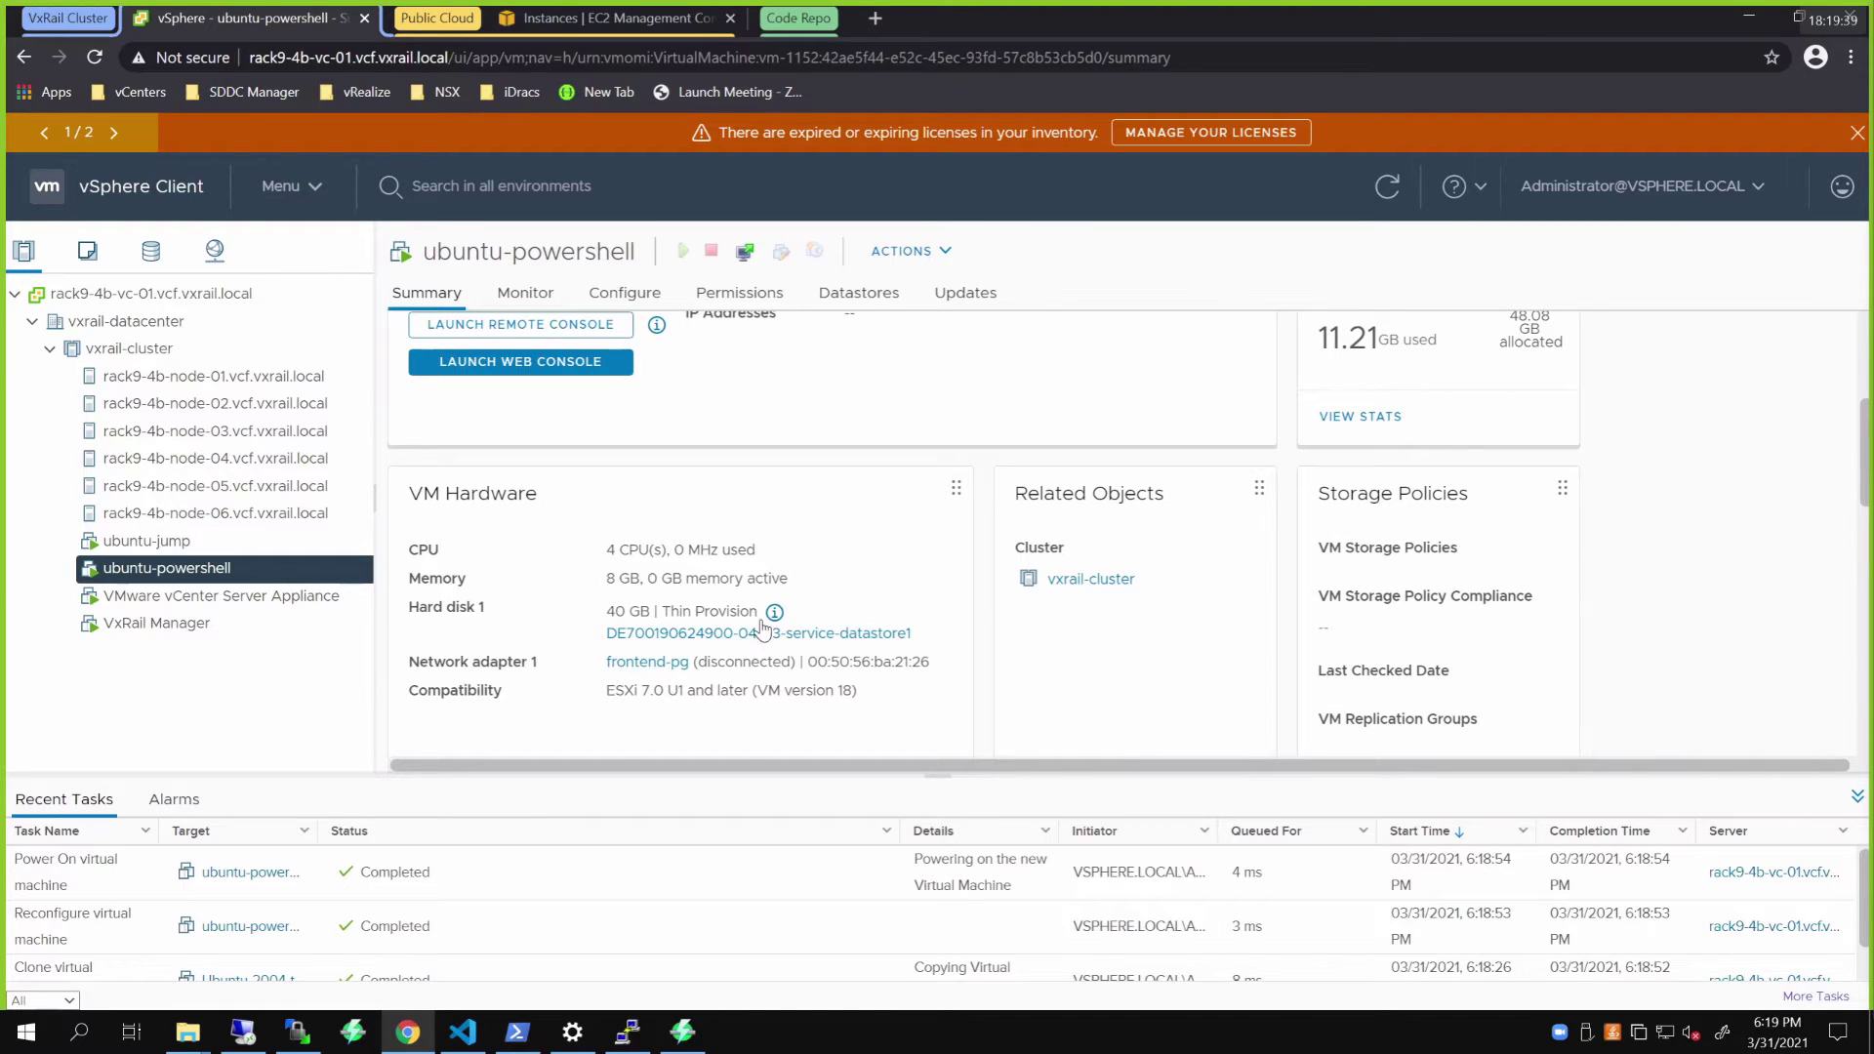
left_click_drag(933, 662, 759, 662)
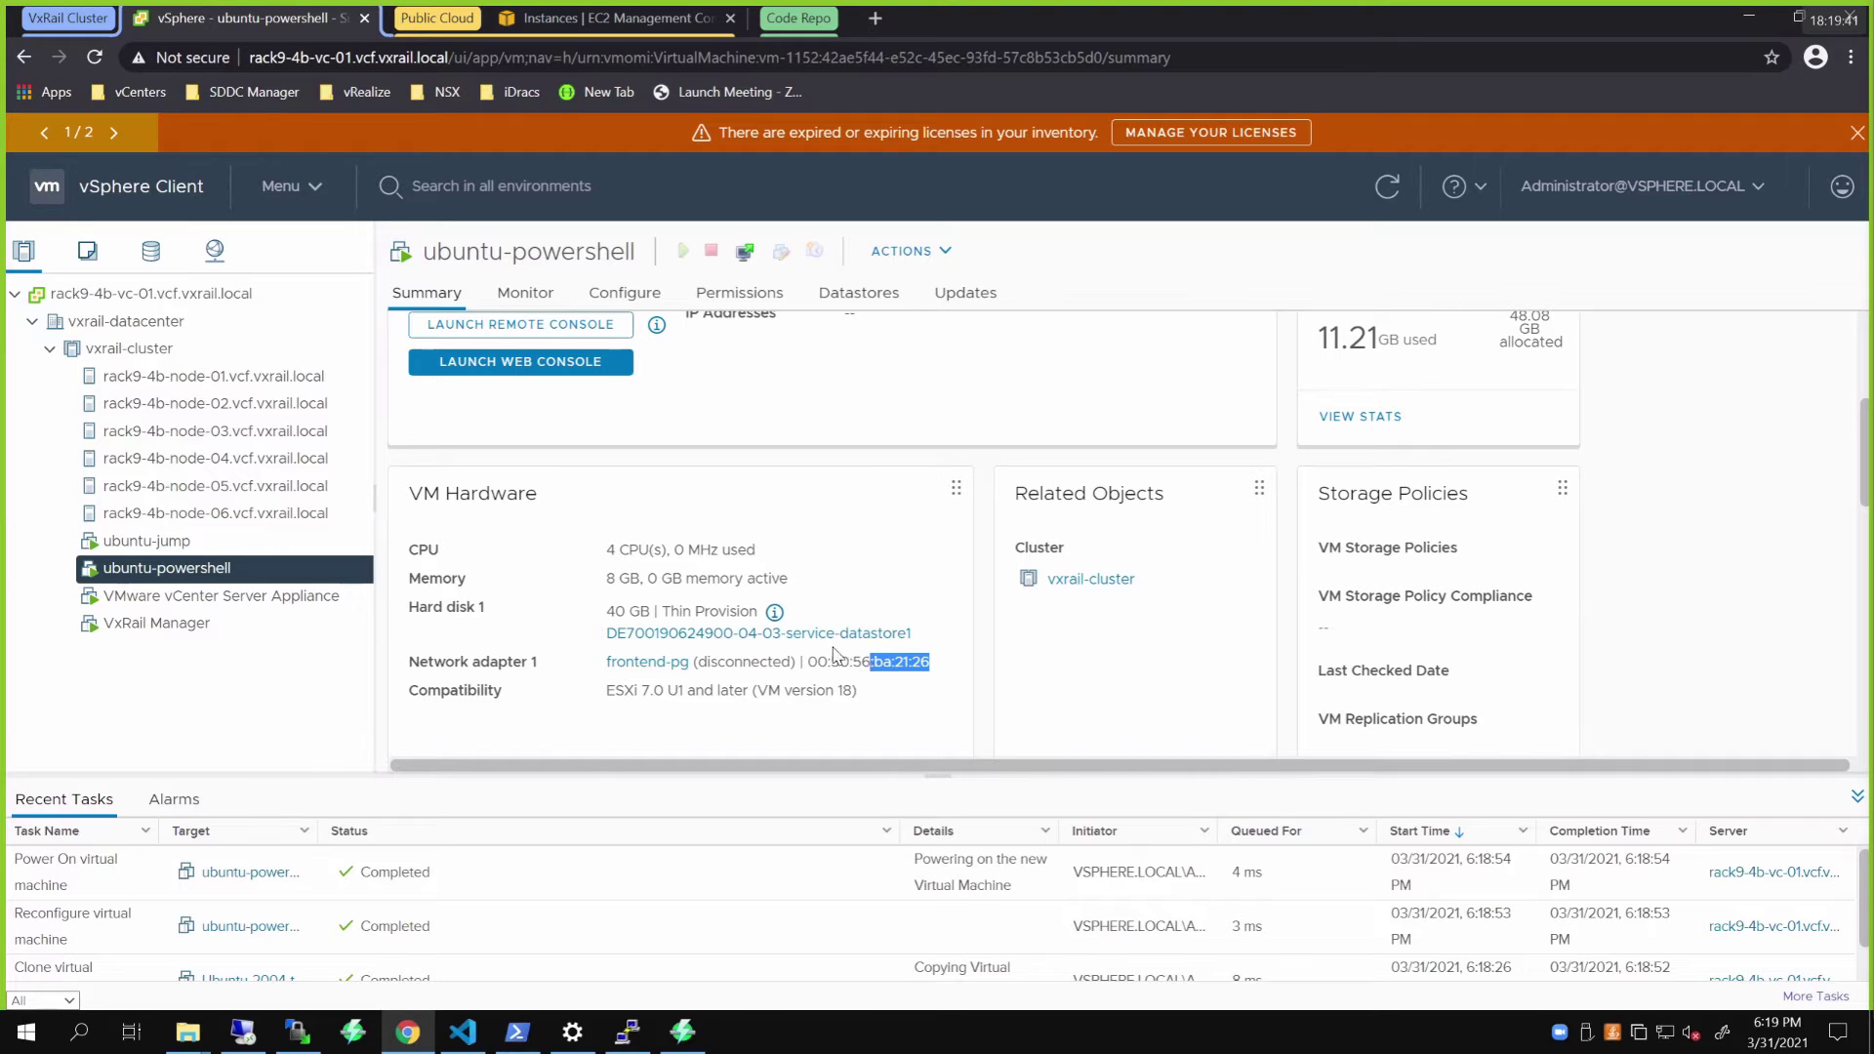
double_click(744, 662)
scroll(751, 670, "up", 3)
scroll(783, 680, "down", 1)
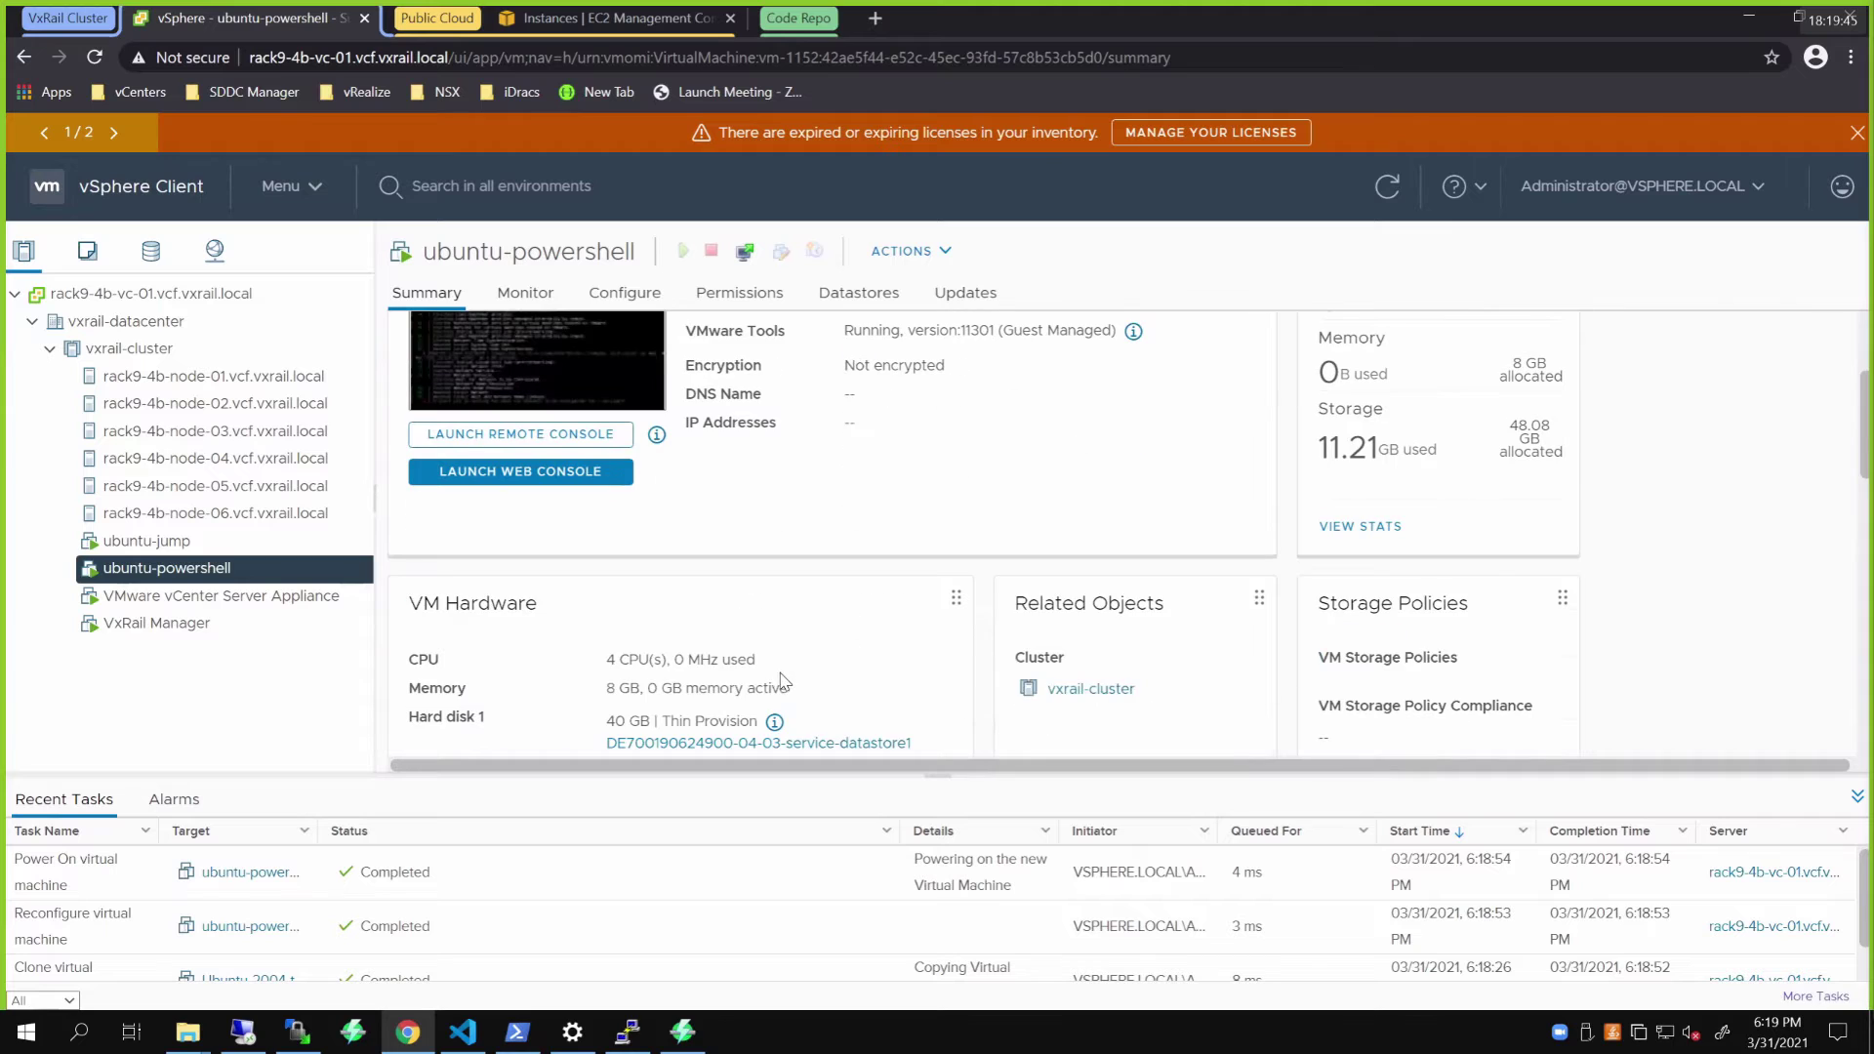
scroll(783, 659, "down", 1)
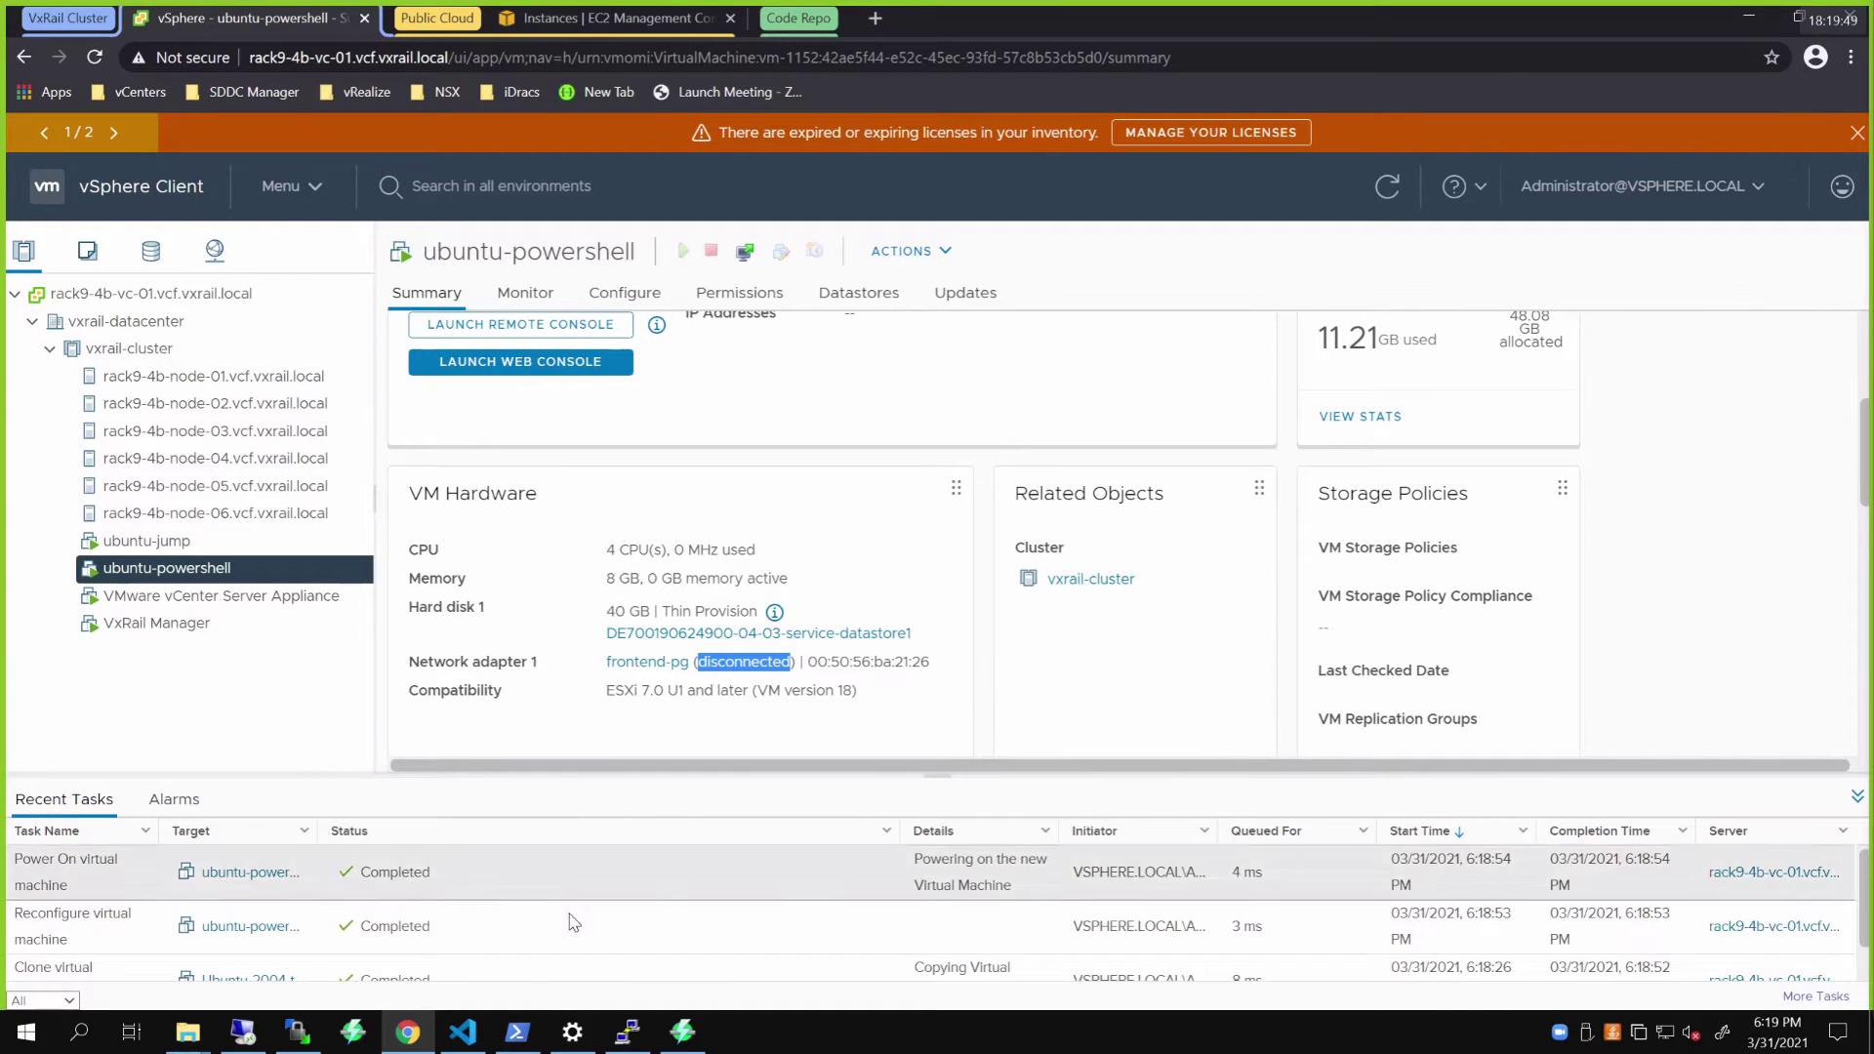
Step: Rerun the vm_from_clone.ps1 script from the terminal history
mouse_move(462, 1033)
left_click(503, 924)
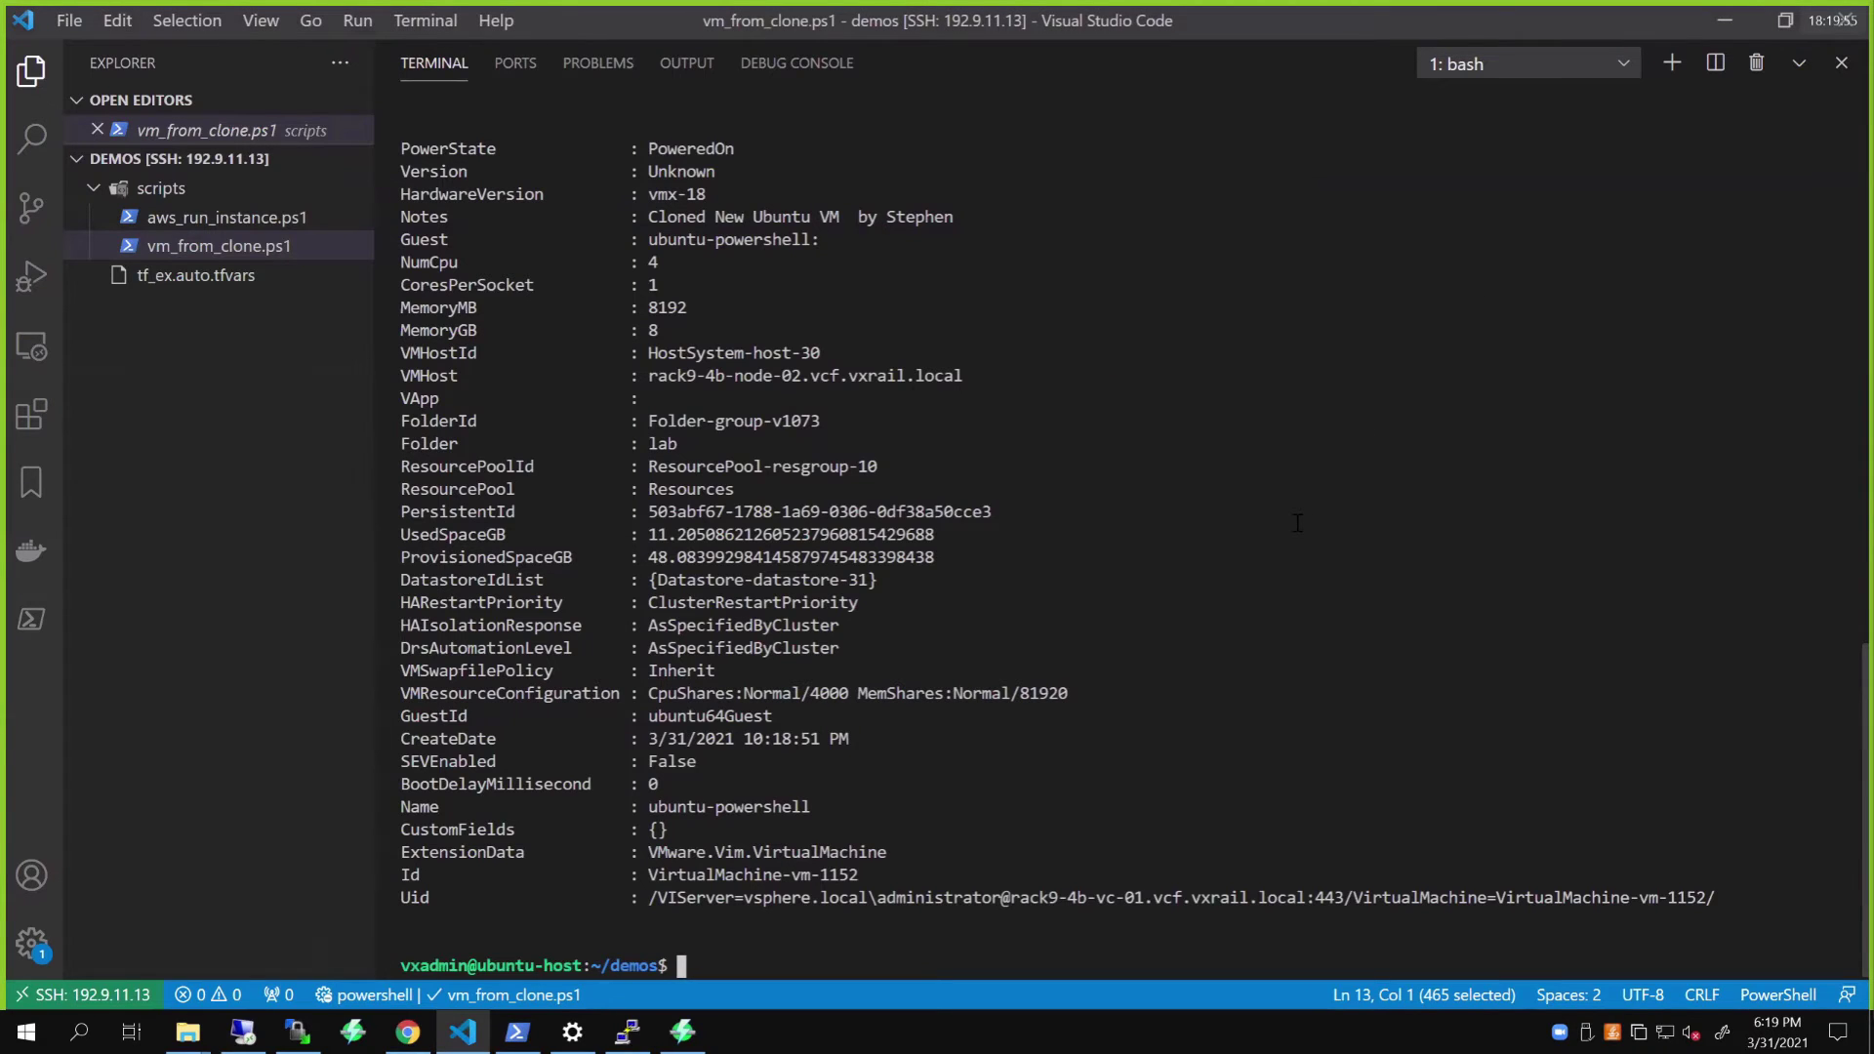
key("Up")
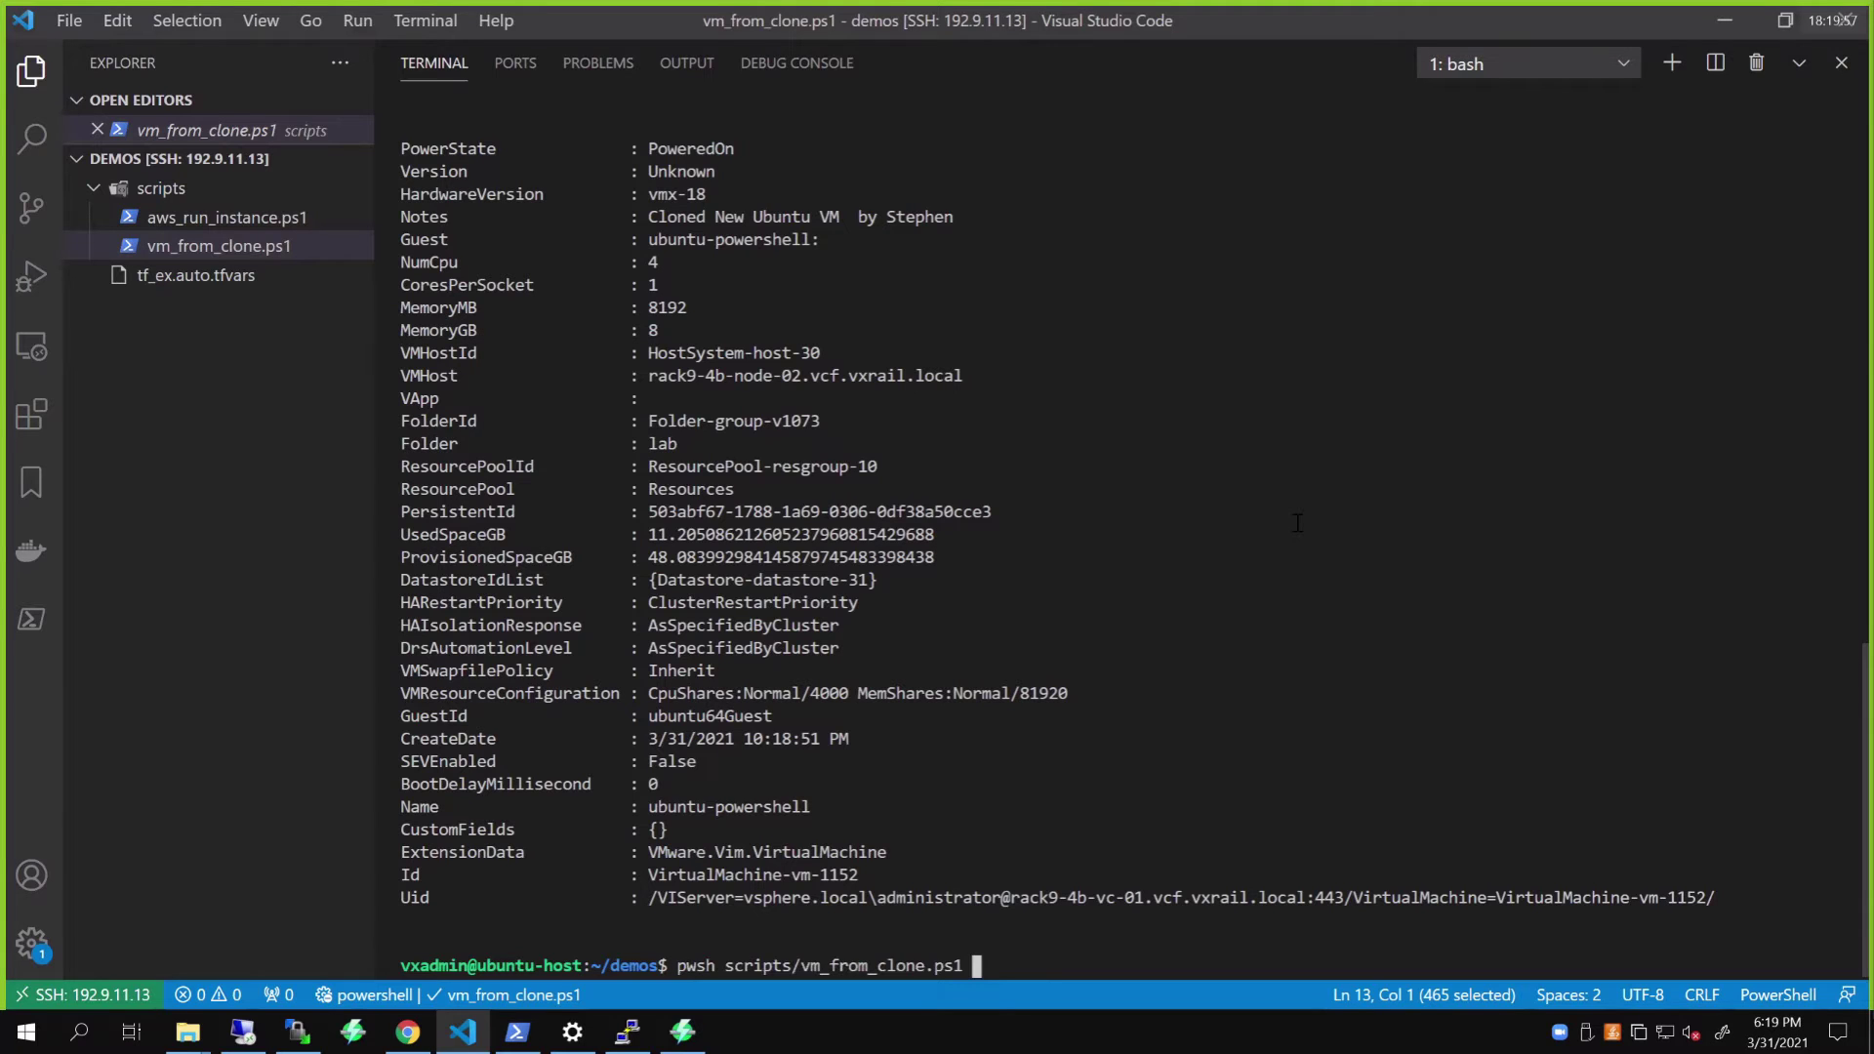
key("Return")
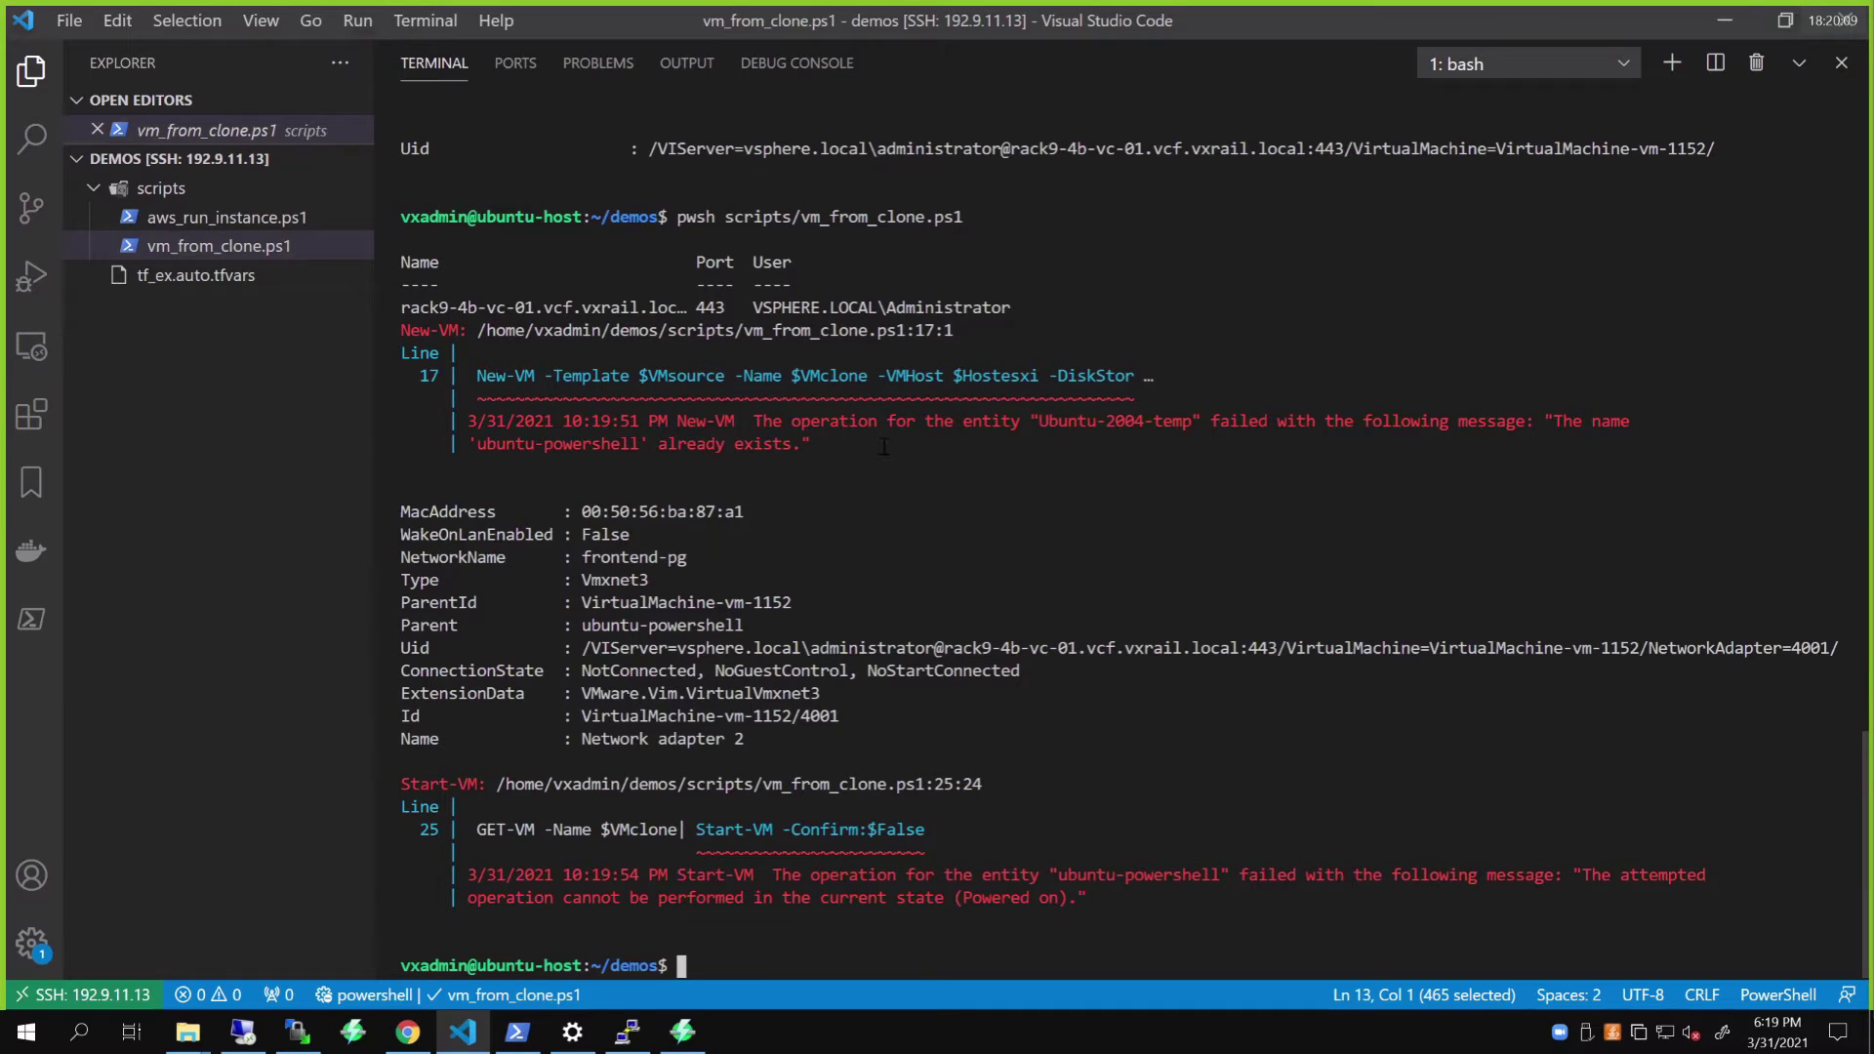
Step: Highlight the name-exists and power-on errors and the new Network adapter 2 output
left_click_drag(885, 447, 483, 398)
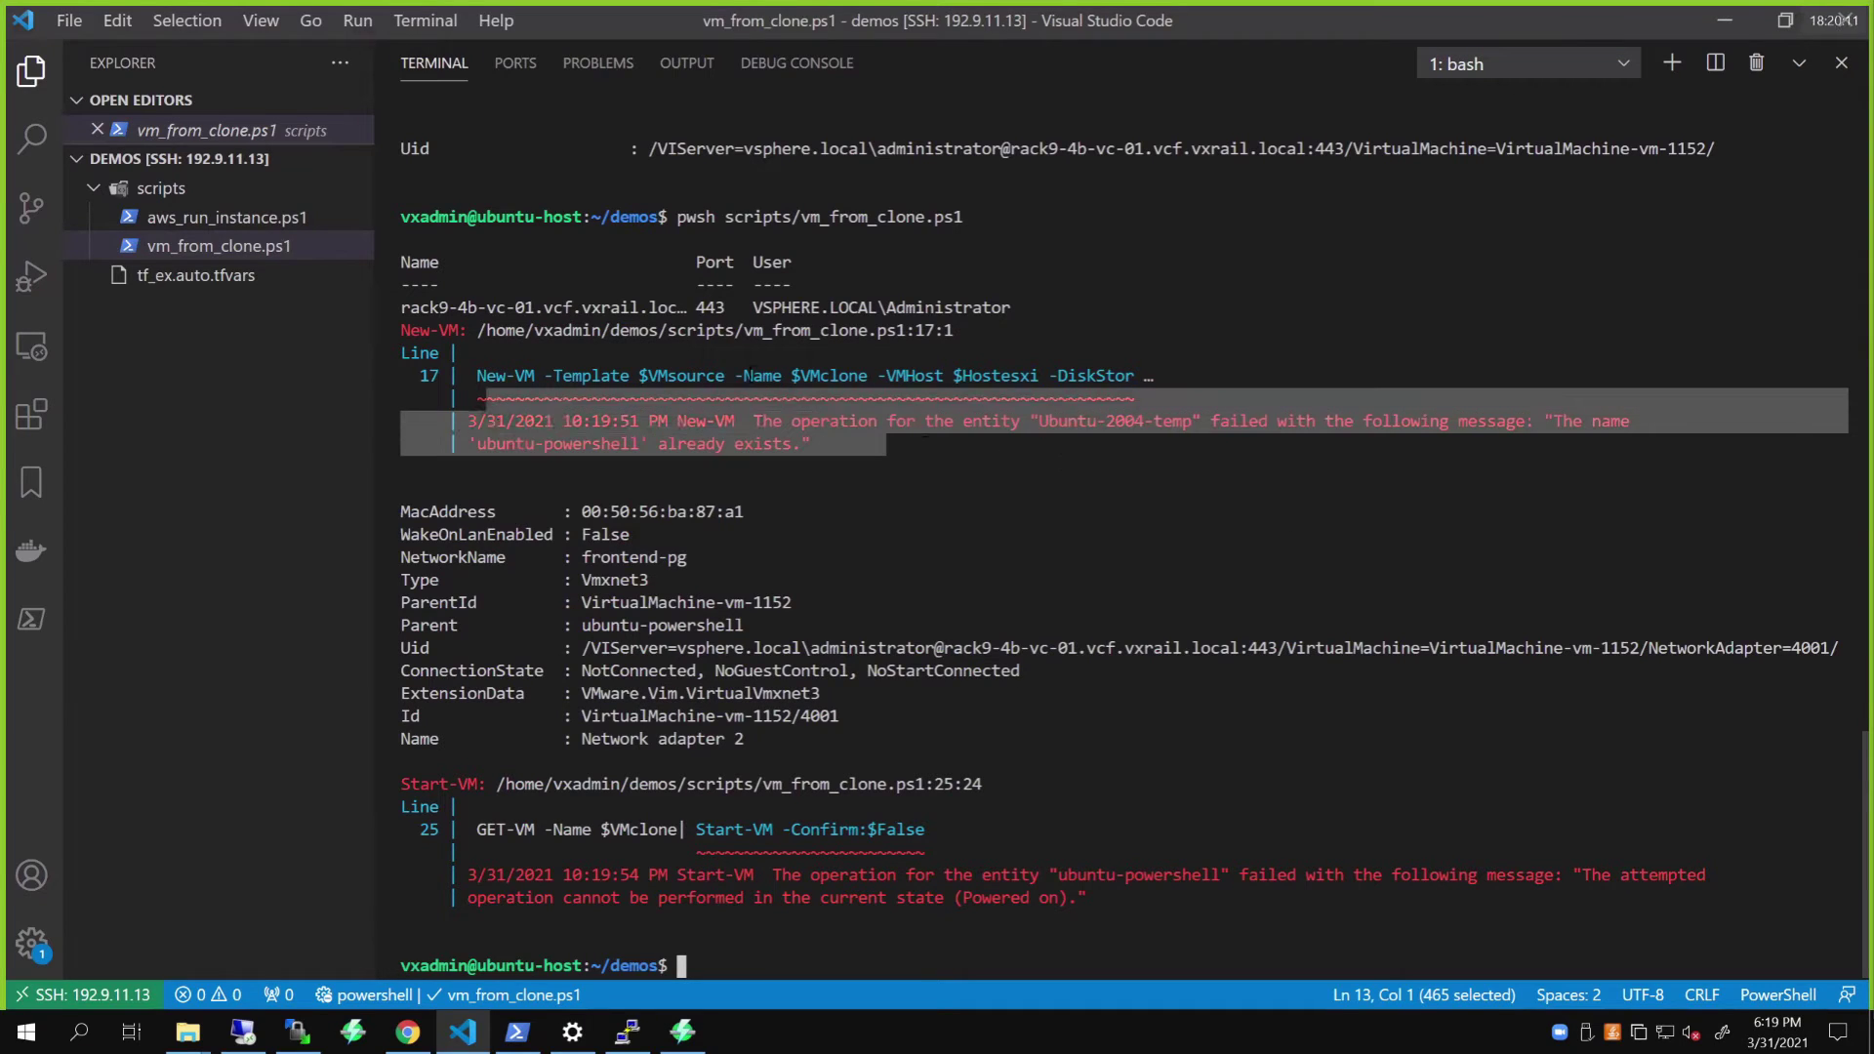
double_click(578, 445)
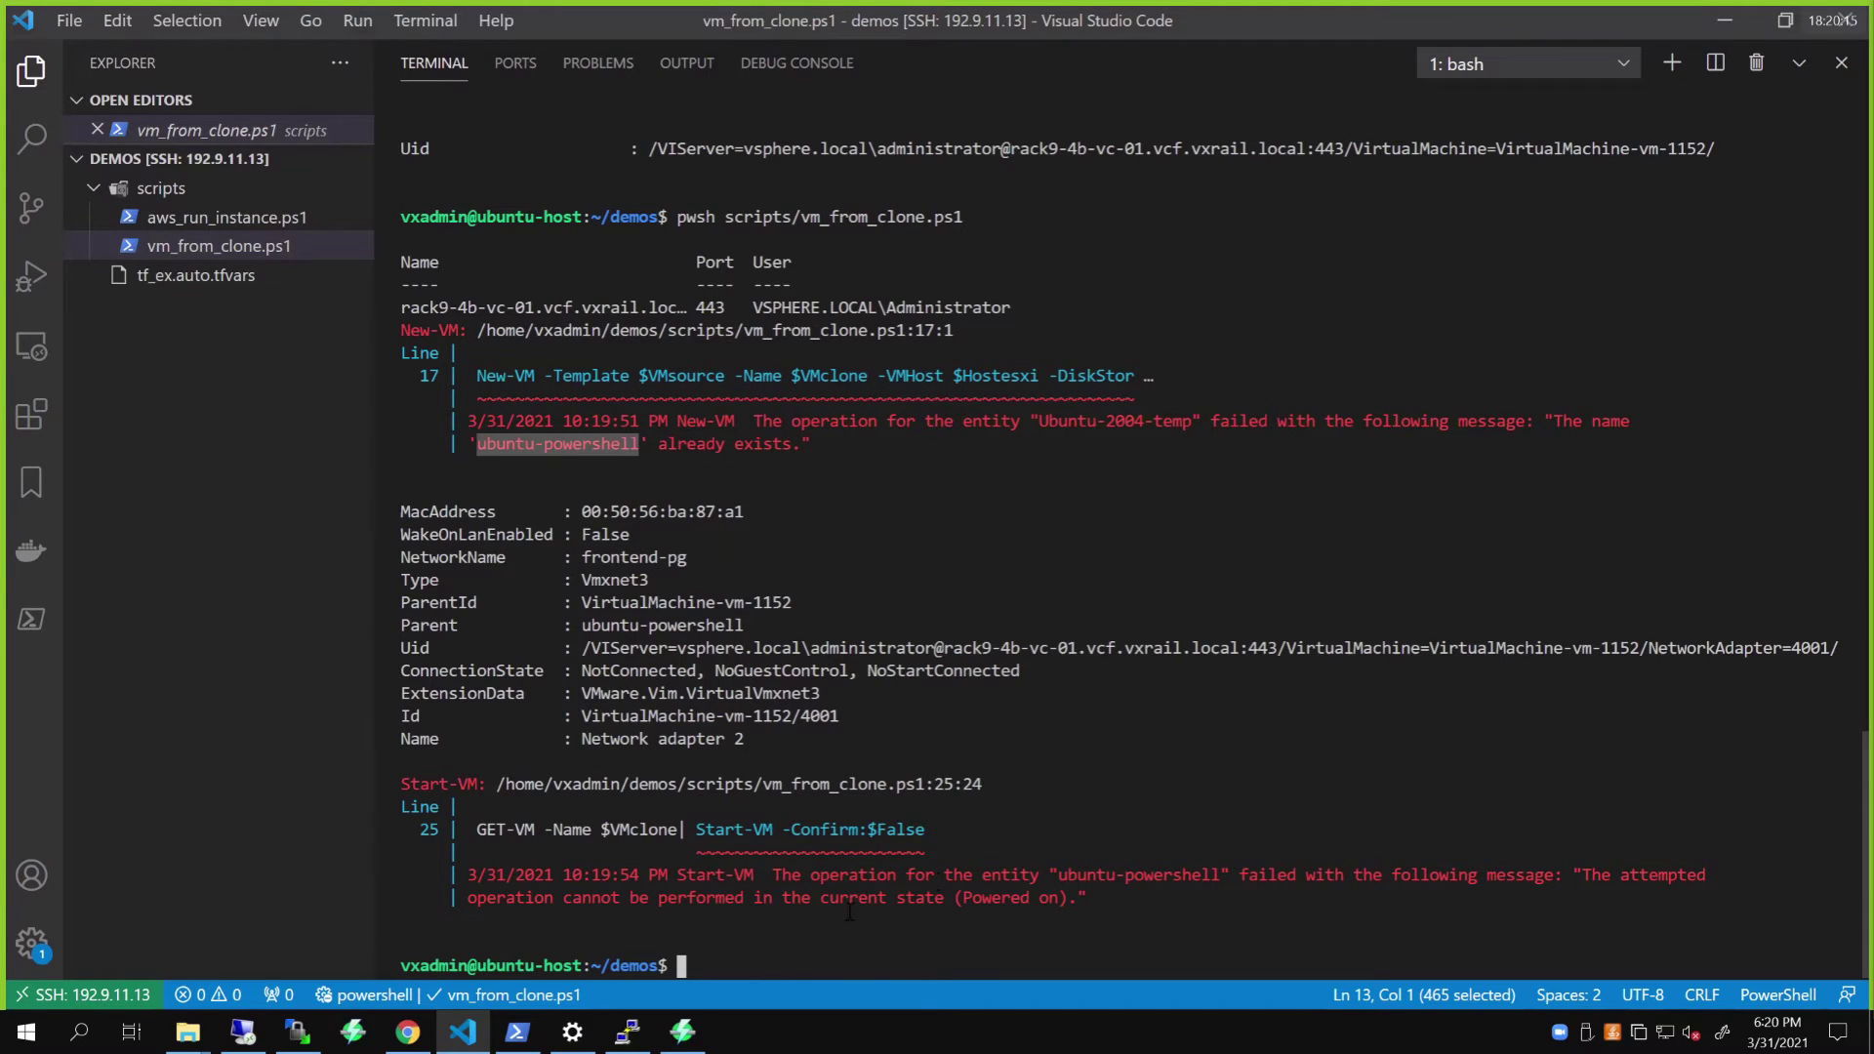
double_click(739, 898)
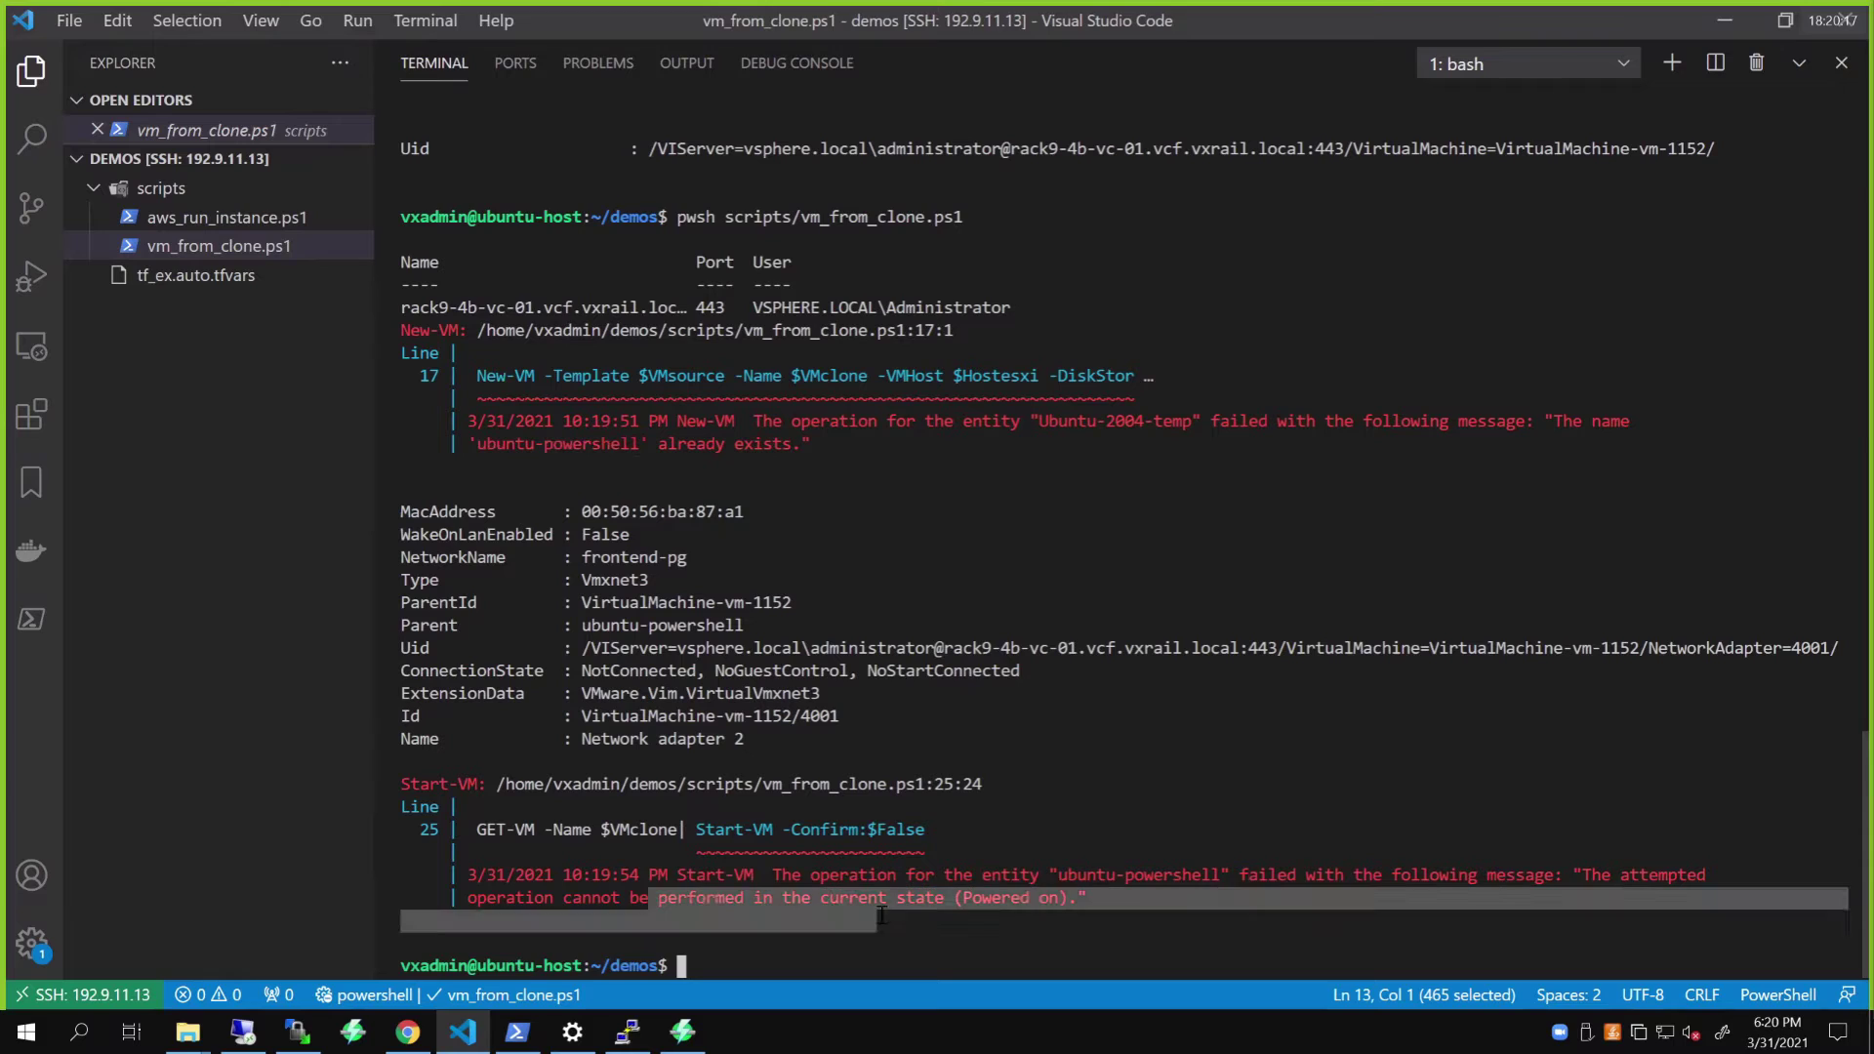
left_click(909, 874)
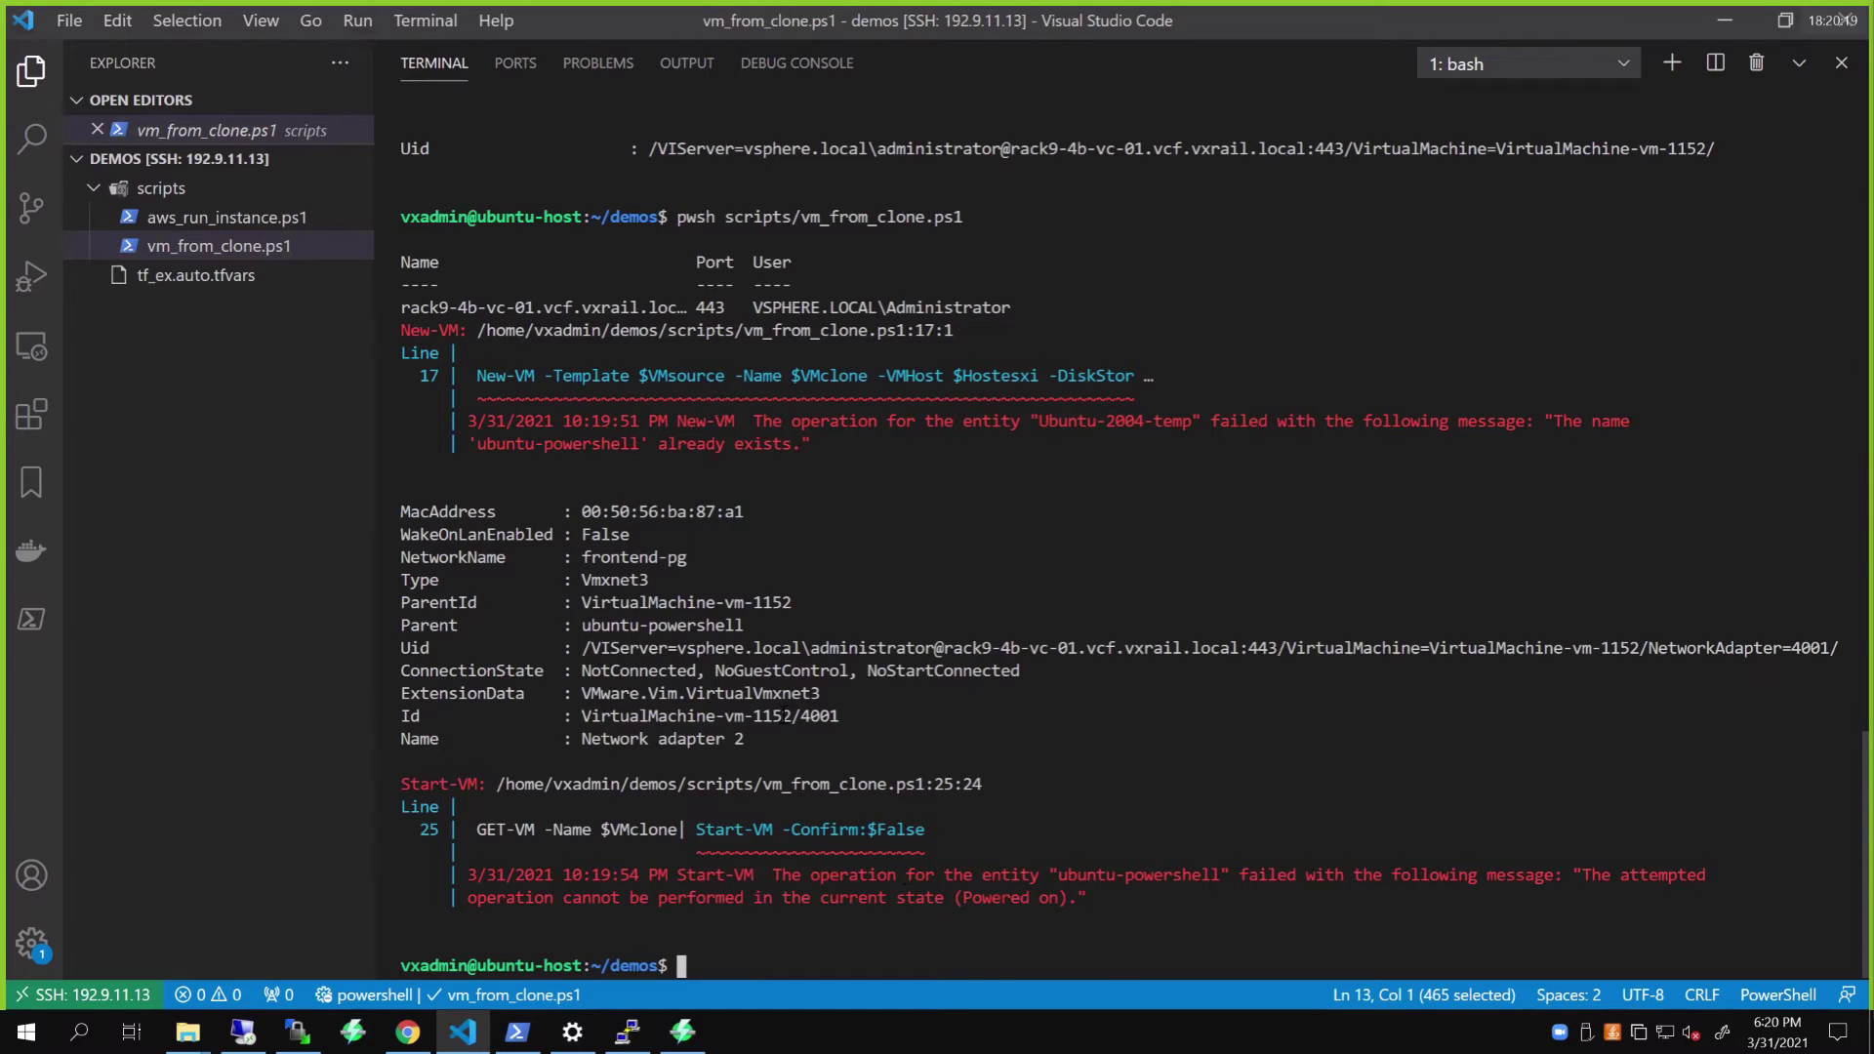
left_click_drag(762, 748, 353, 491)
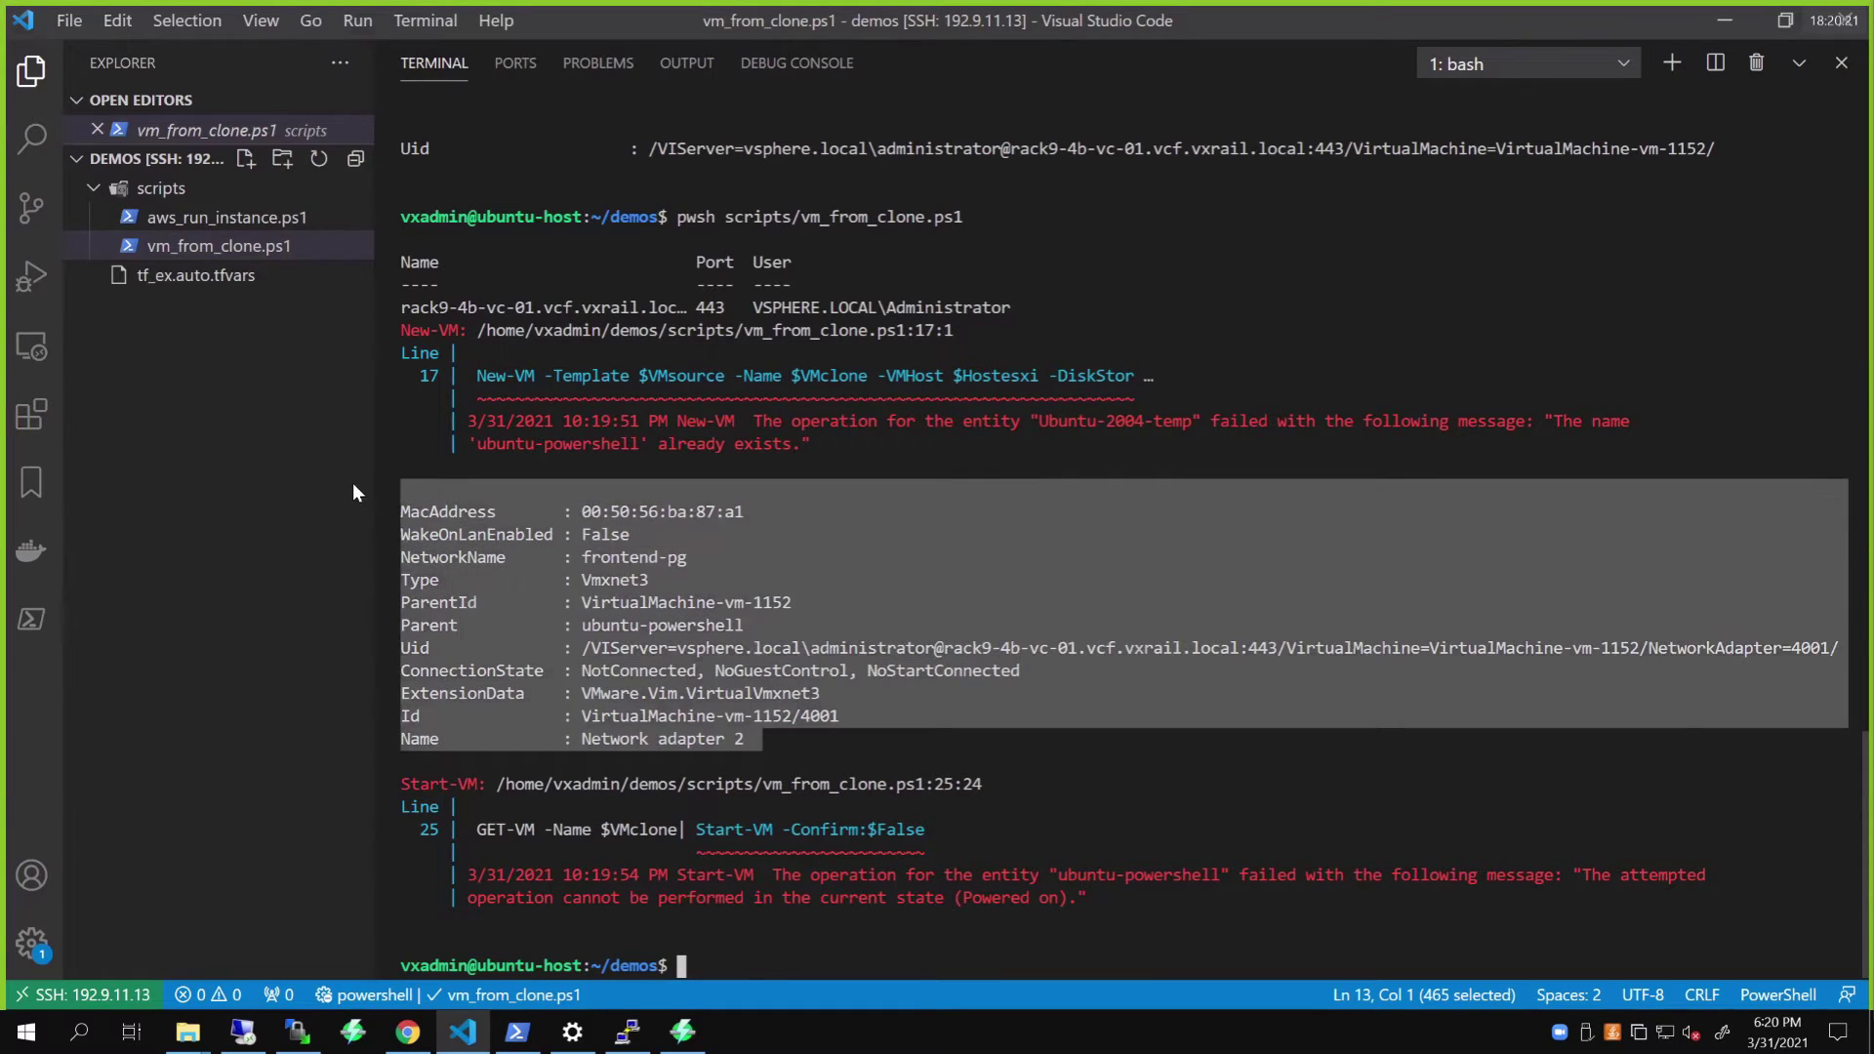
Step: Restore the terminal size and select the script's port group and adapter lines 20–21
left_click(1801, 71)
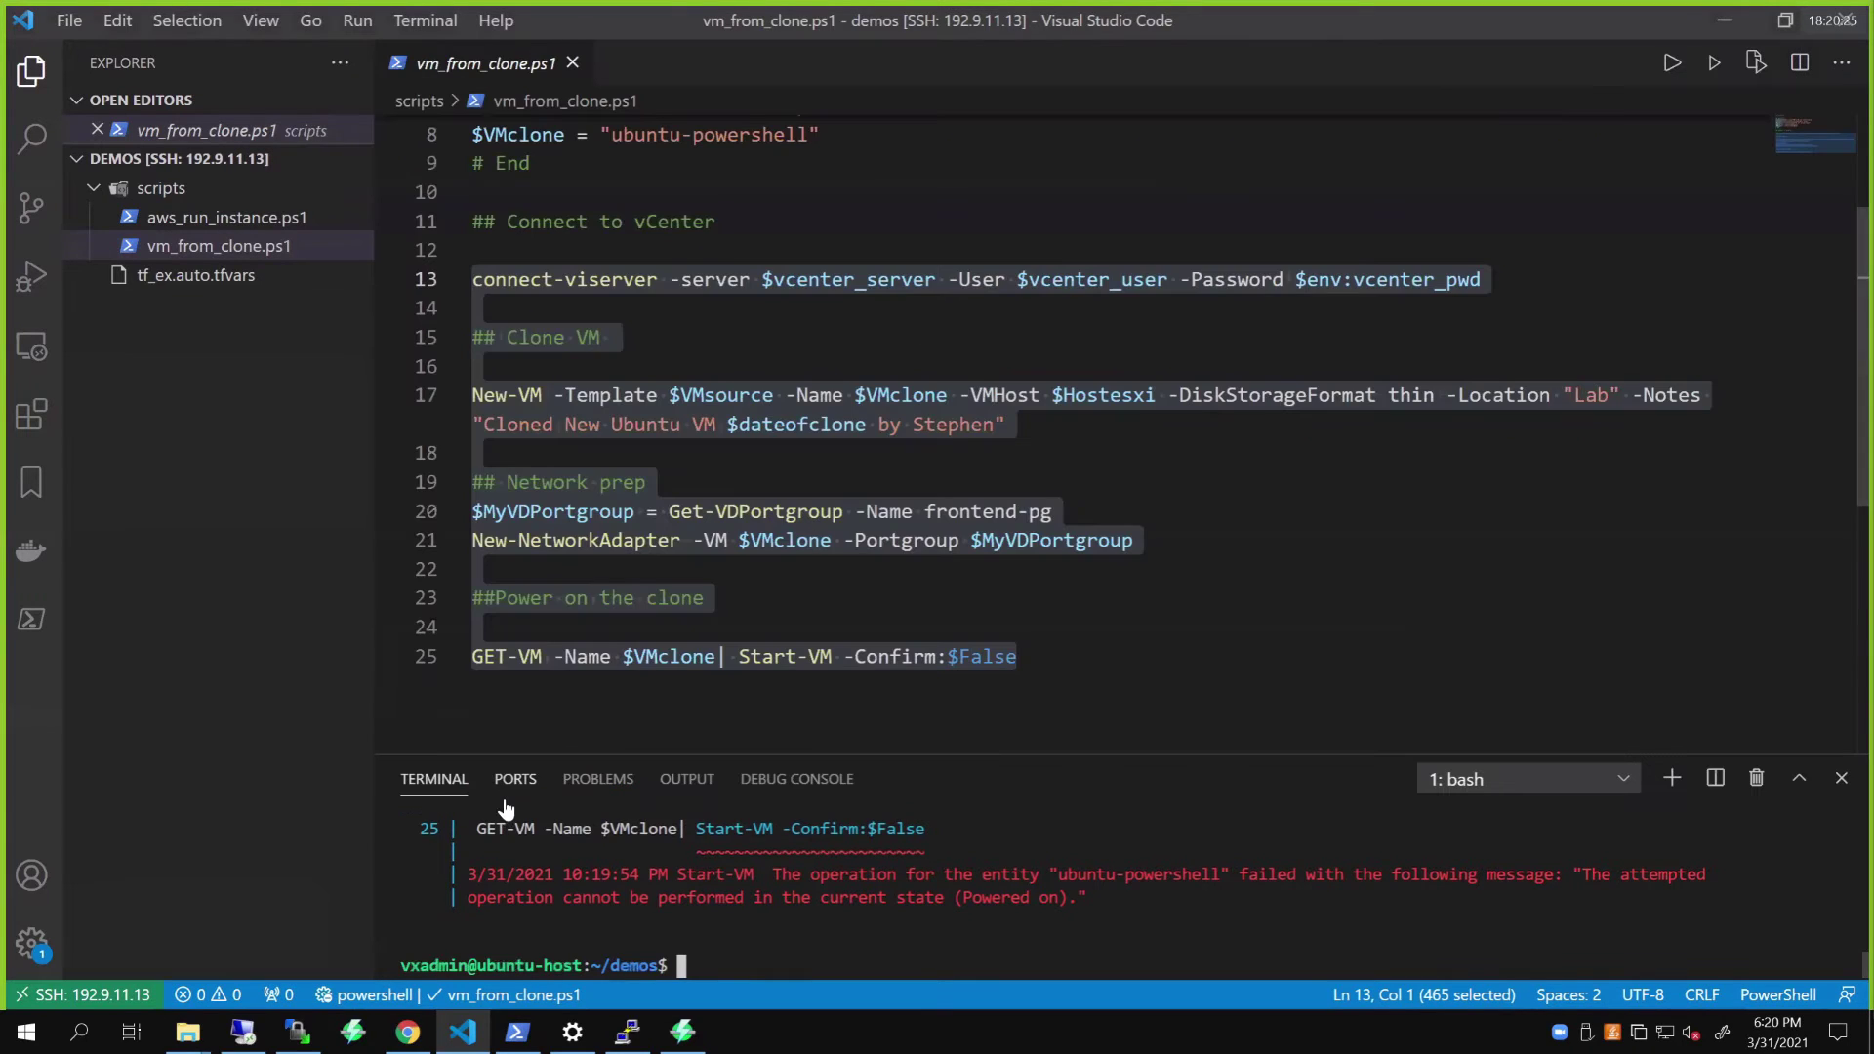
left_click(1101, 597)
left_click_drag(1134, 540, 472, 511)
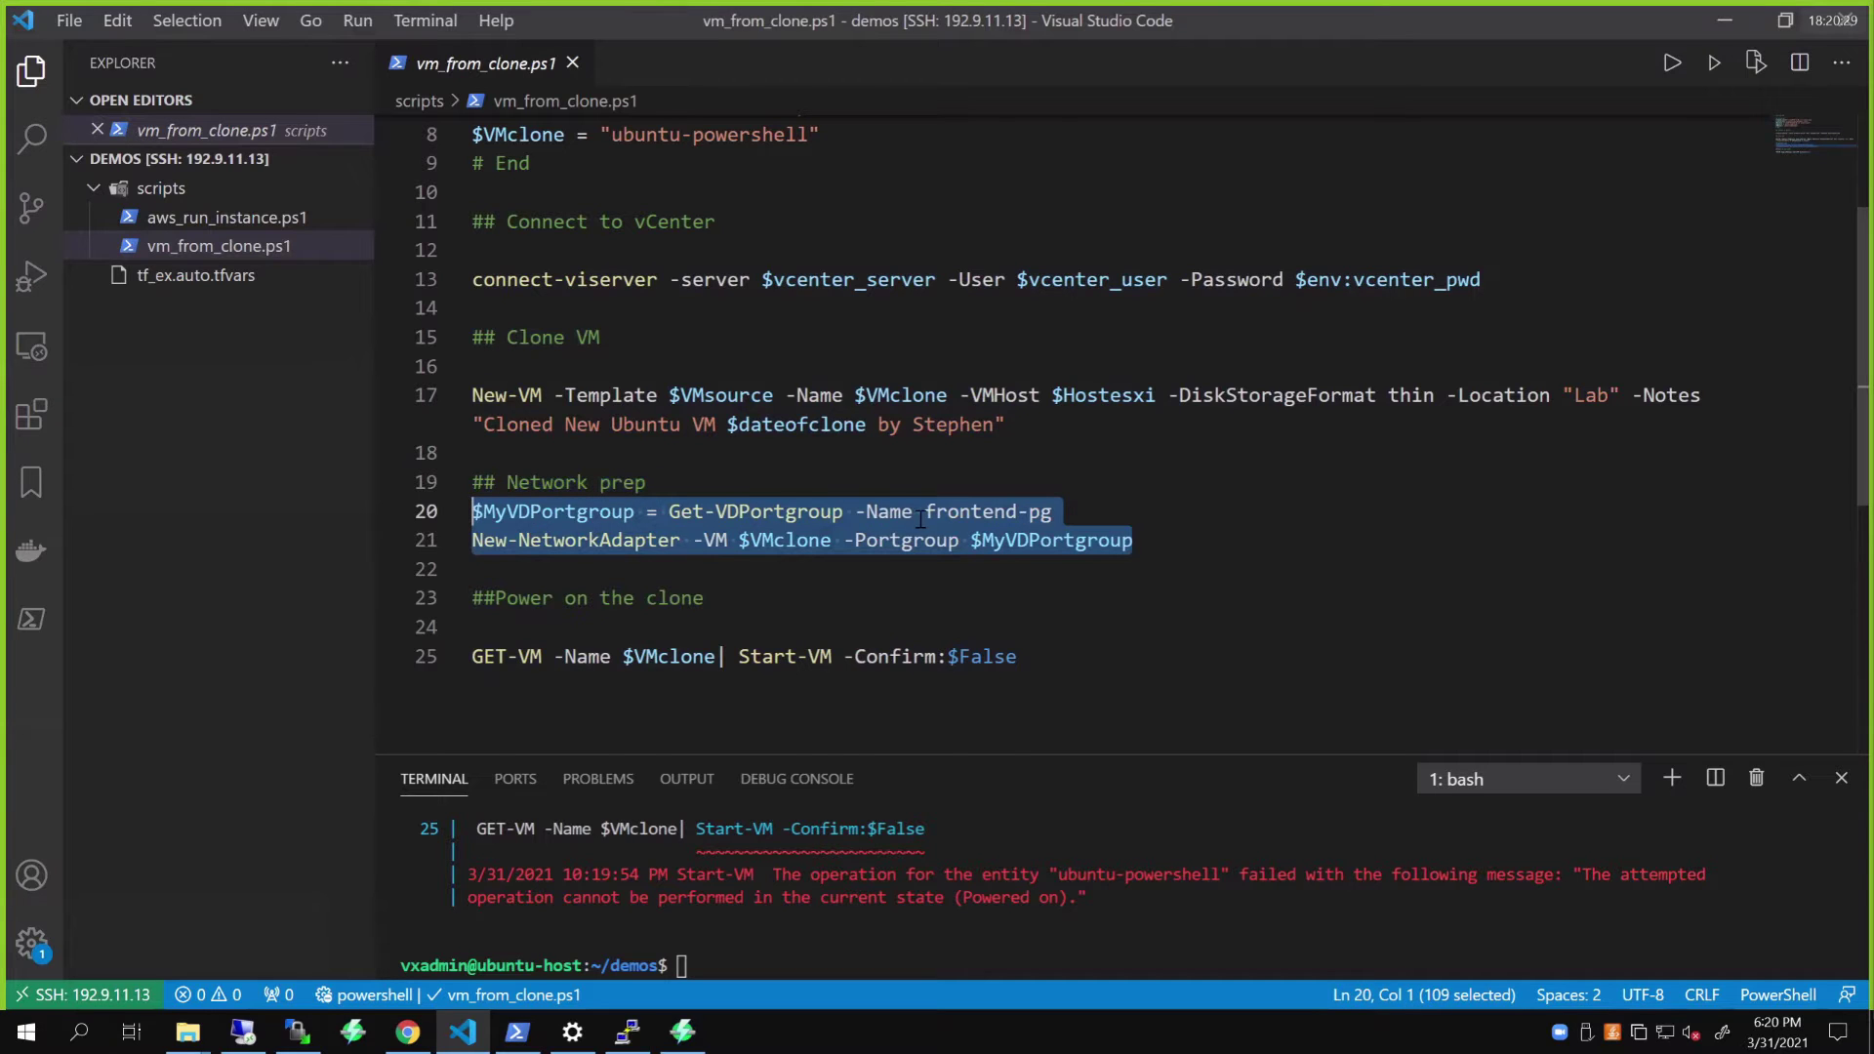
scroll(919, 520, "up", 3)
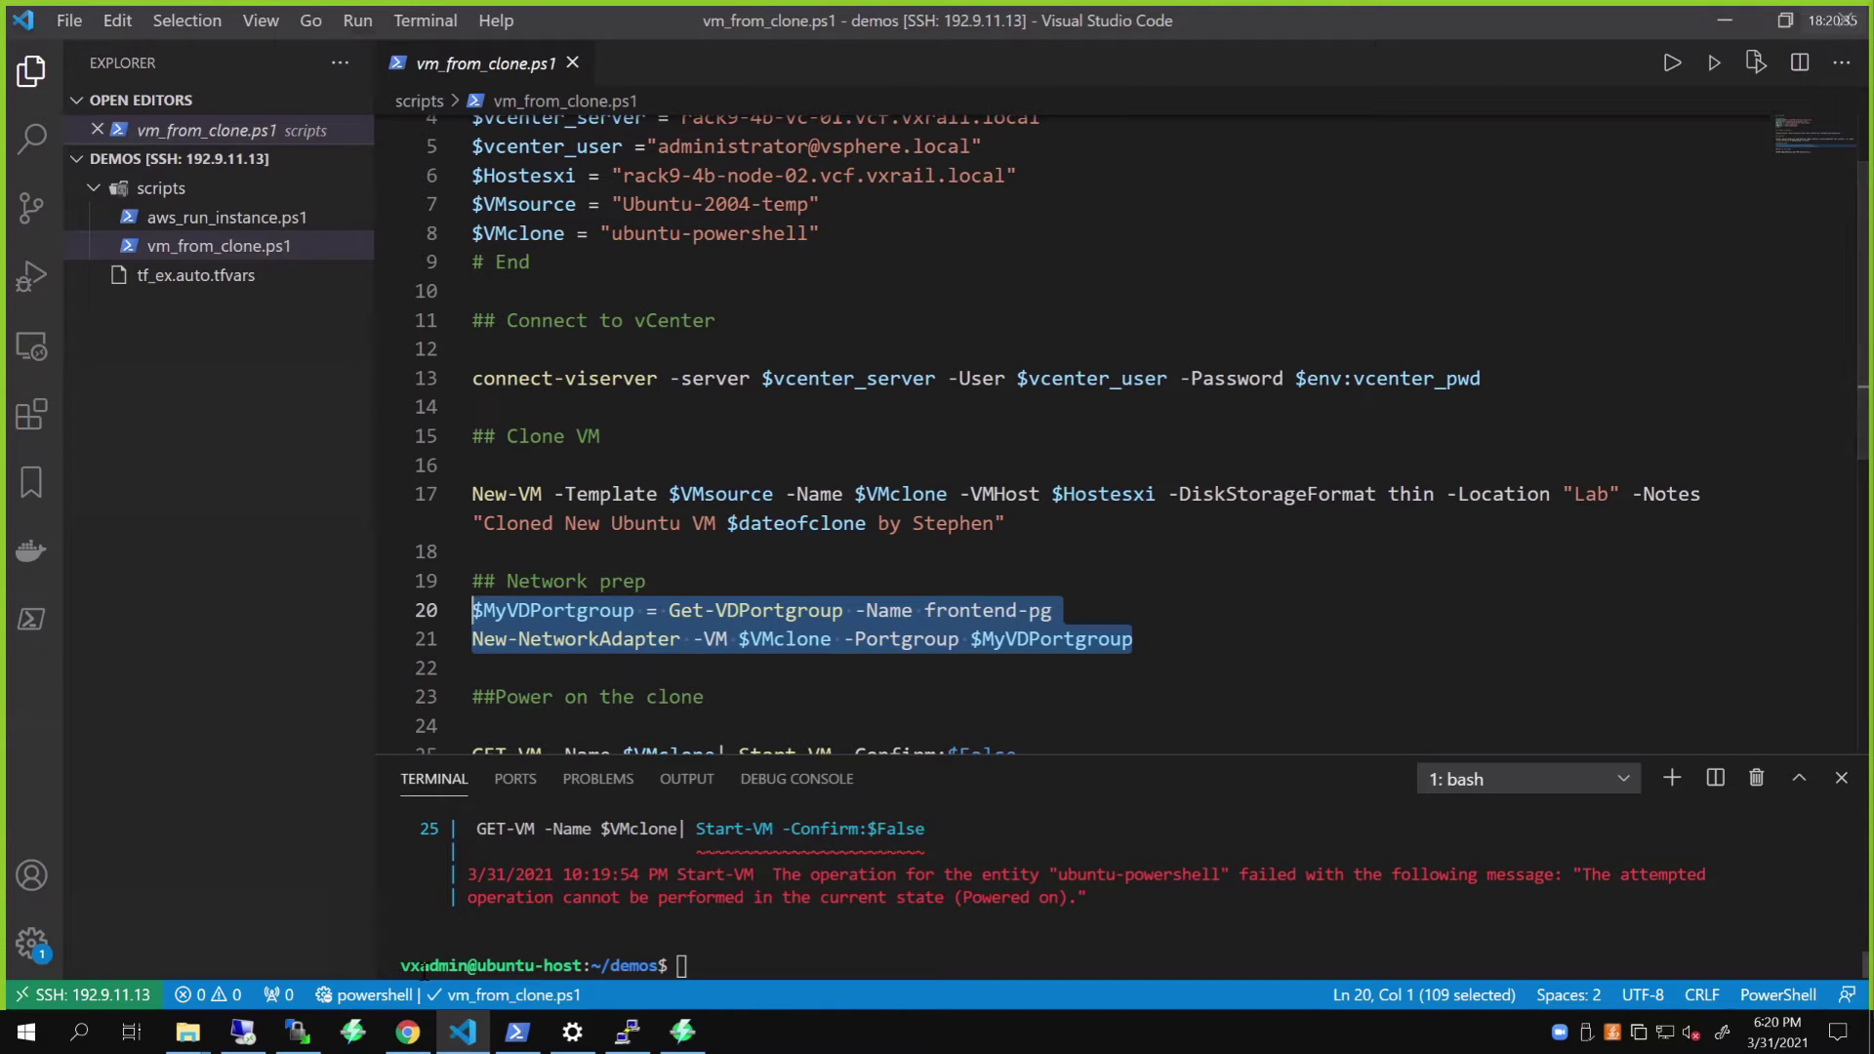
left_click(408, 1034)
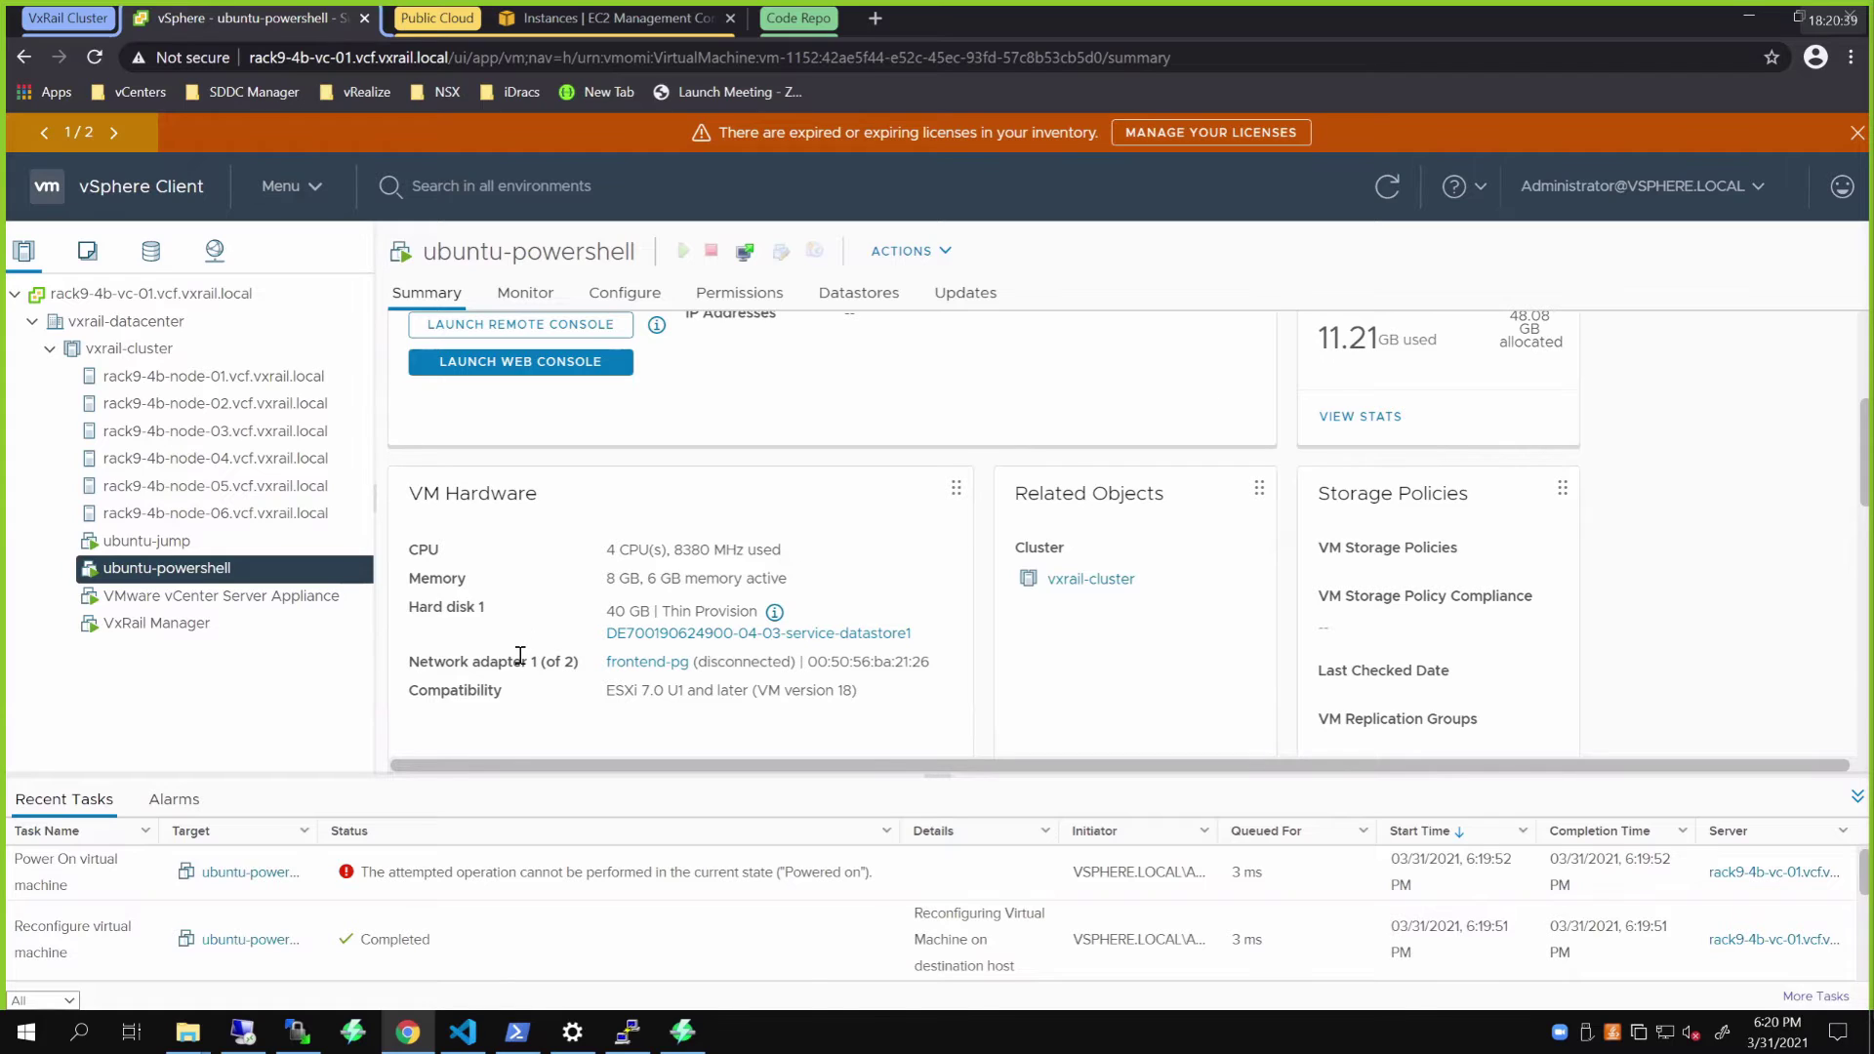
left_click_drag(411, 660, 583, 677)
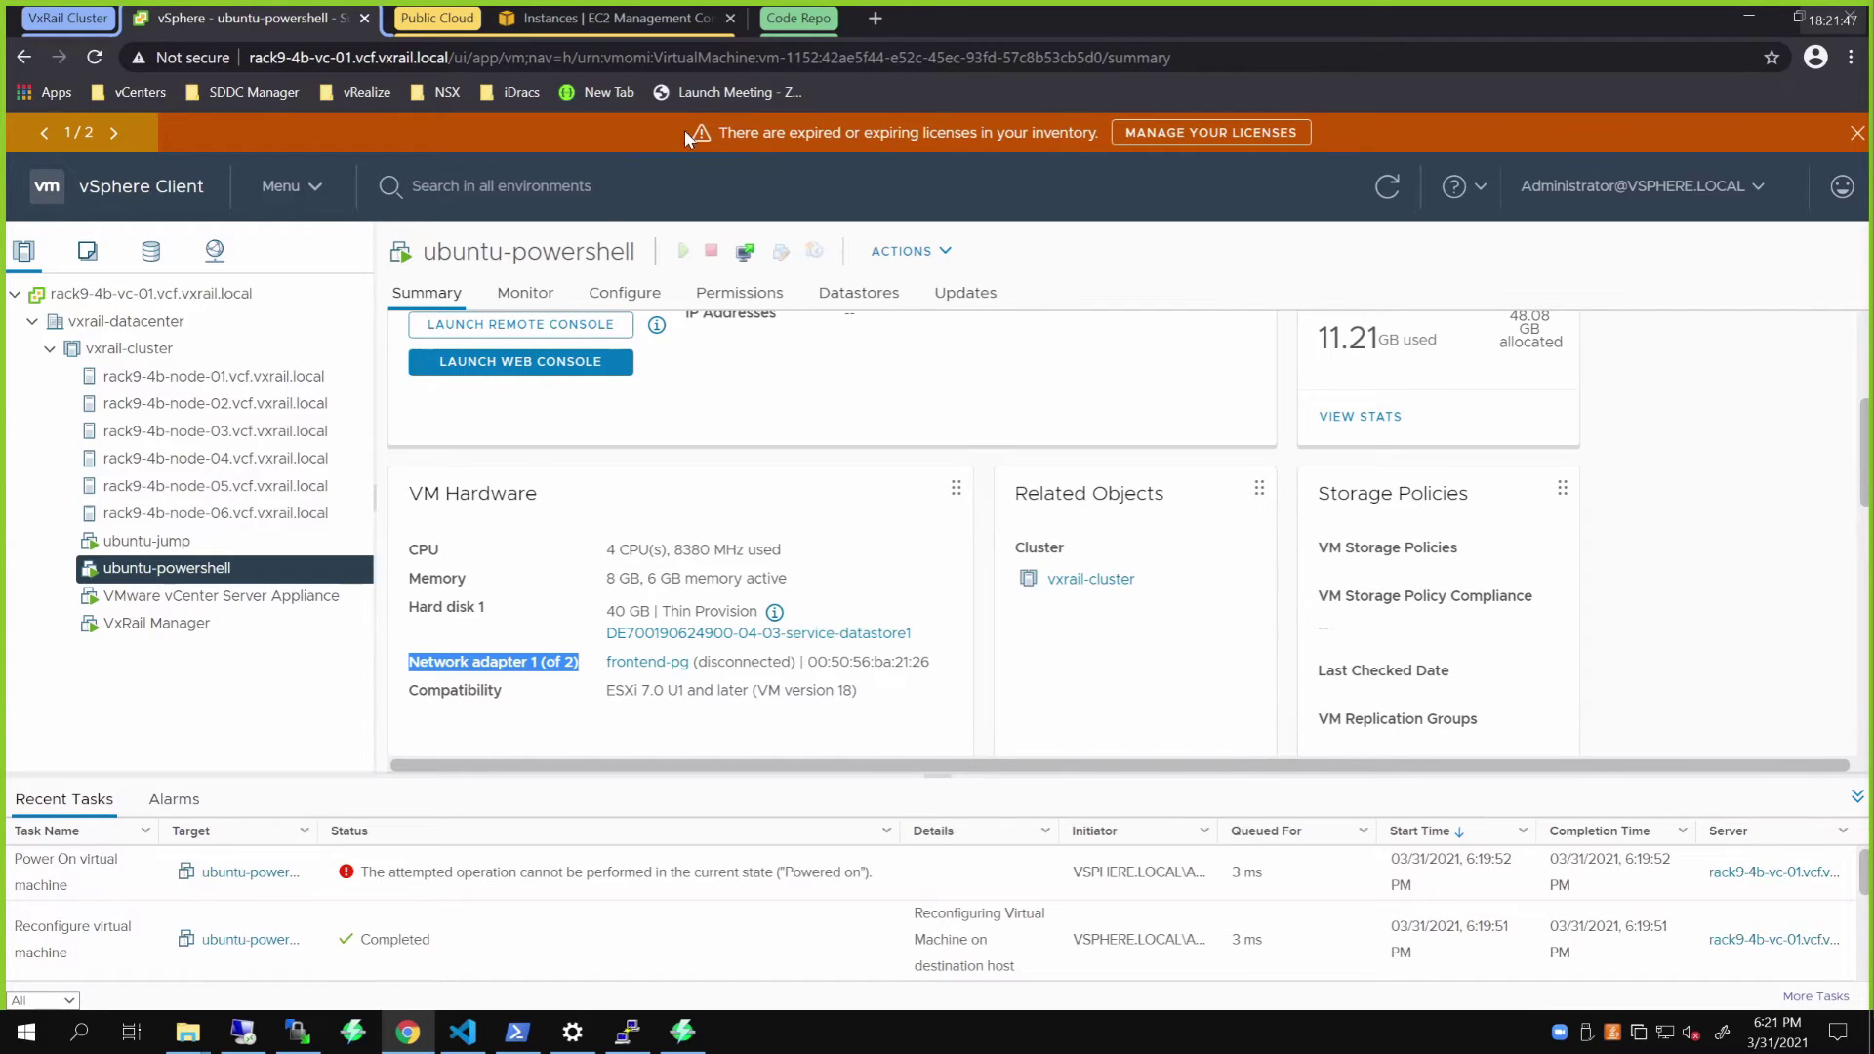
Step: Open the terraform_vxrail repository and review the main.tf code
left_click(798, 18)
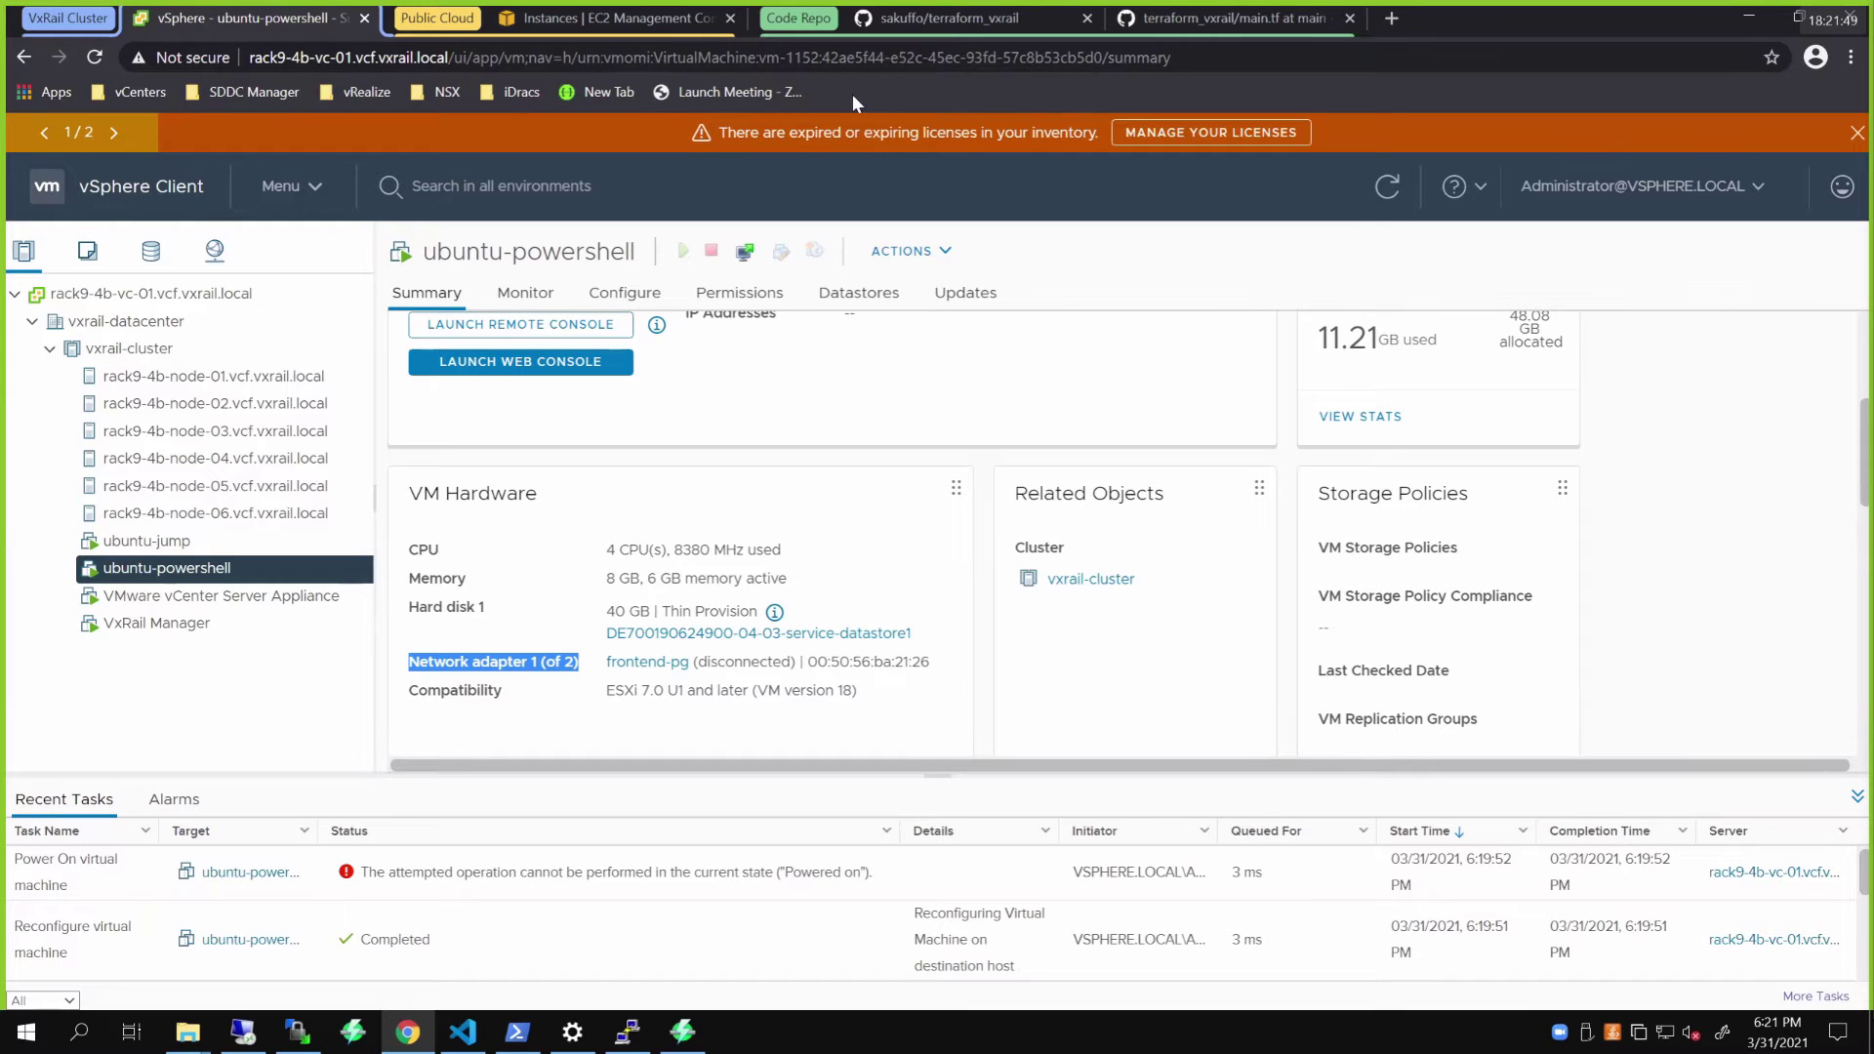
left_click(952, 18)
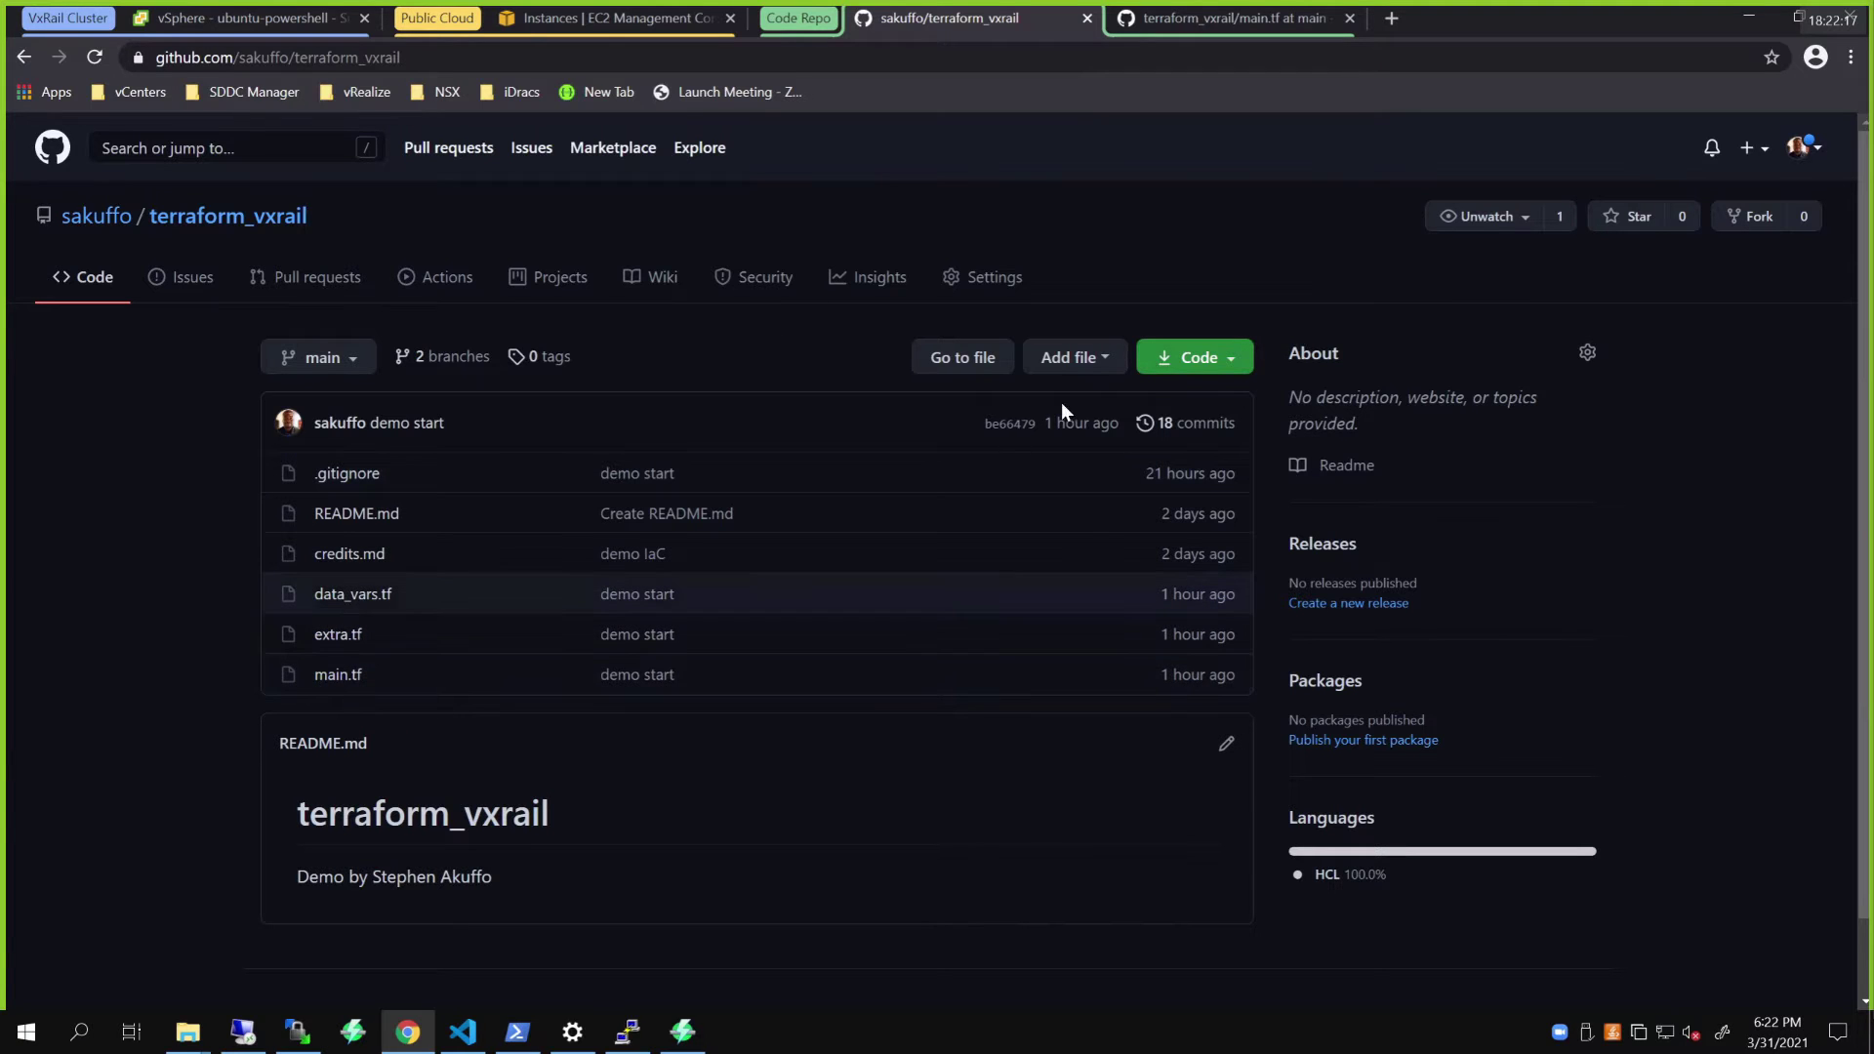
left_click(1212, 31)
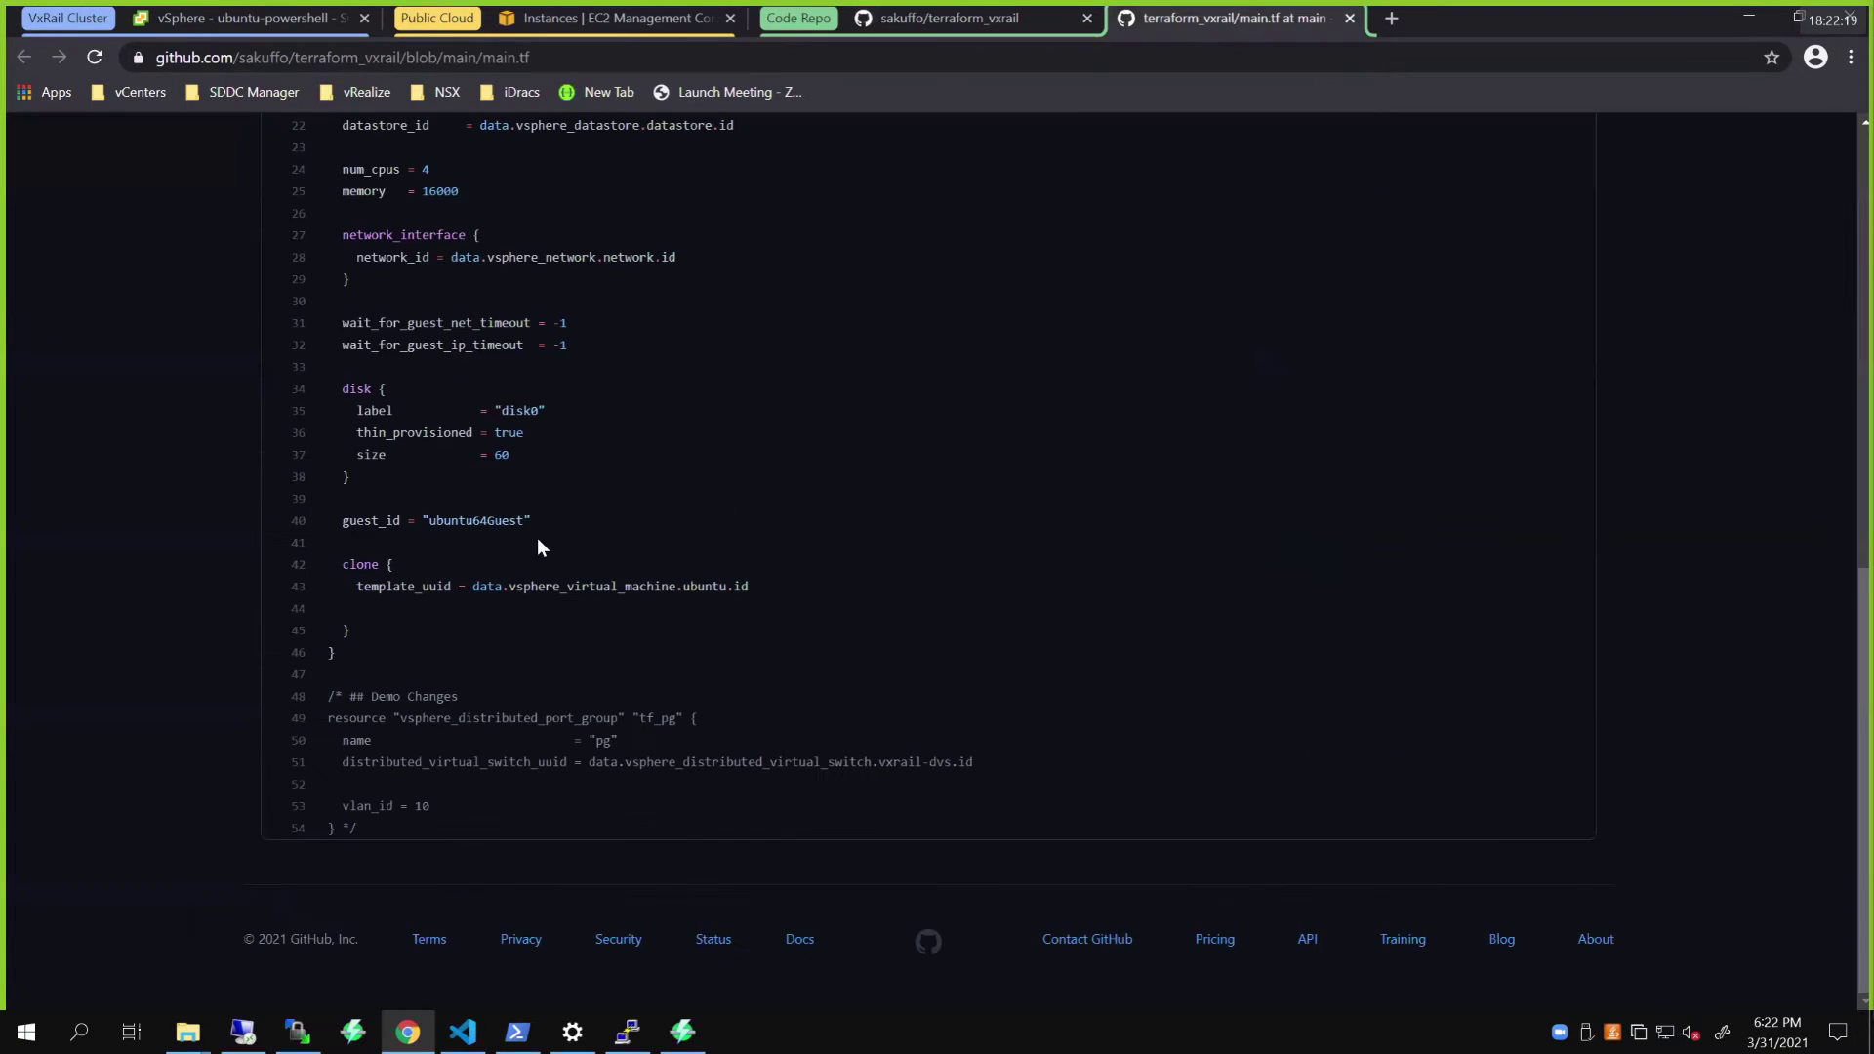
scroll(538, 537, "up", 4)
scroll(585, 571, "up", 4)
scroll(620, 578, "up", 2)
scroll(620, 579, "up", 3)
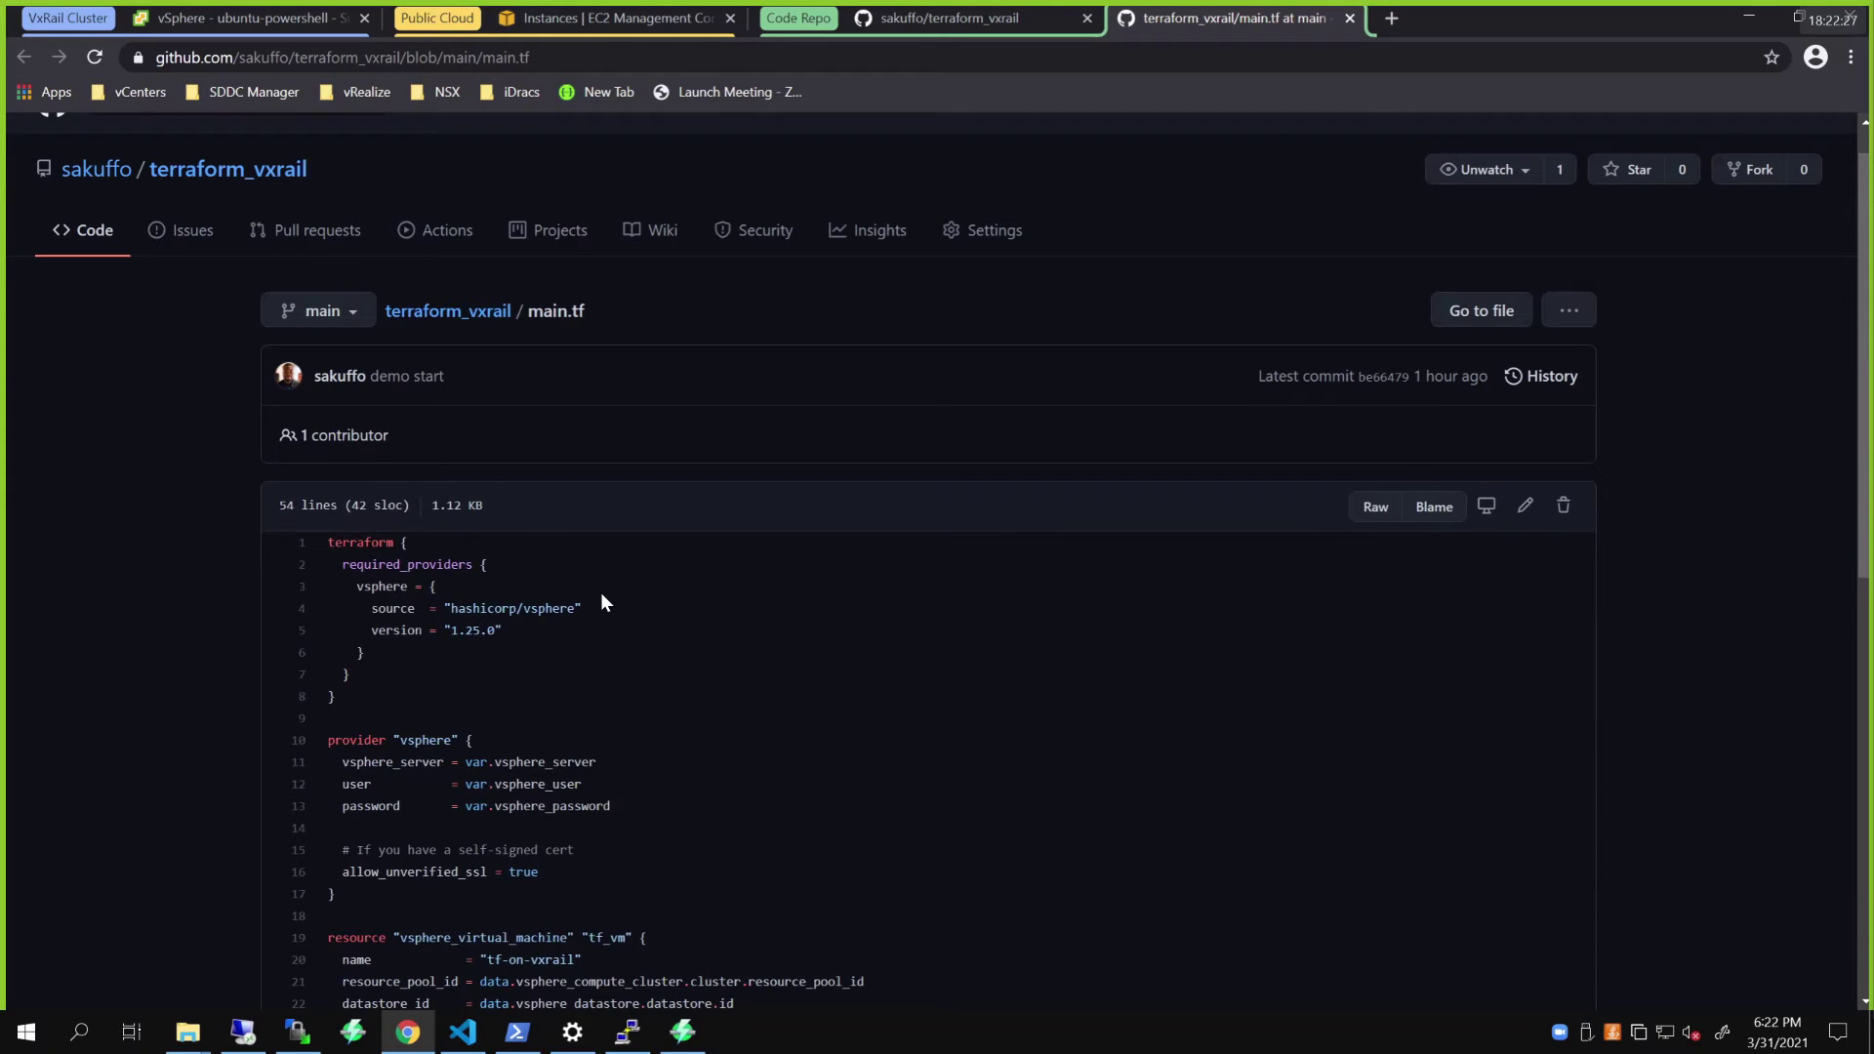
scroll(600, 605, "down", 2)
scroll(600, 604, "down", 2)
scroll(388, 439, "down", 2)
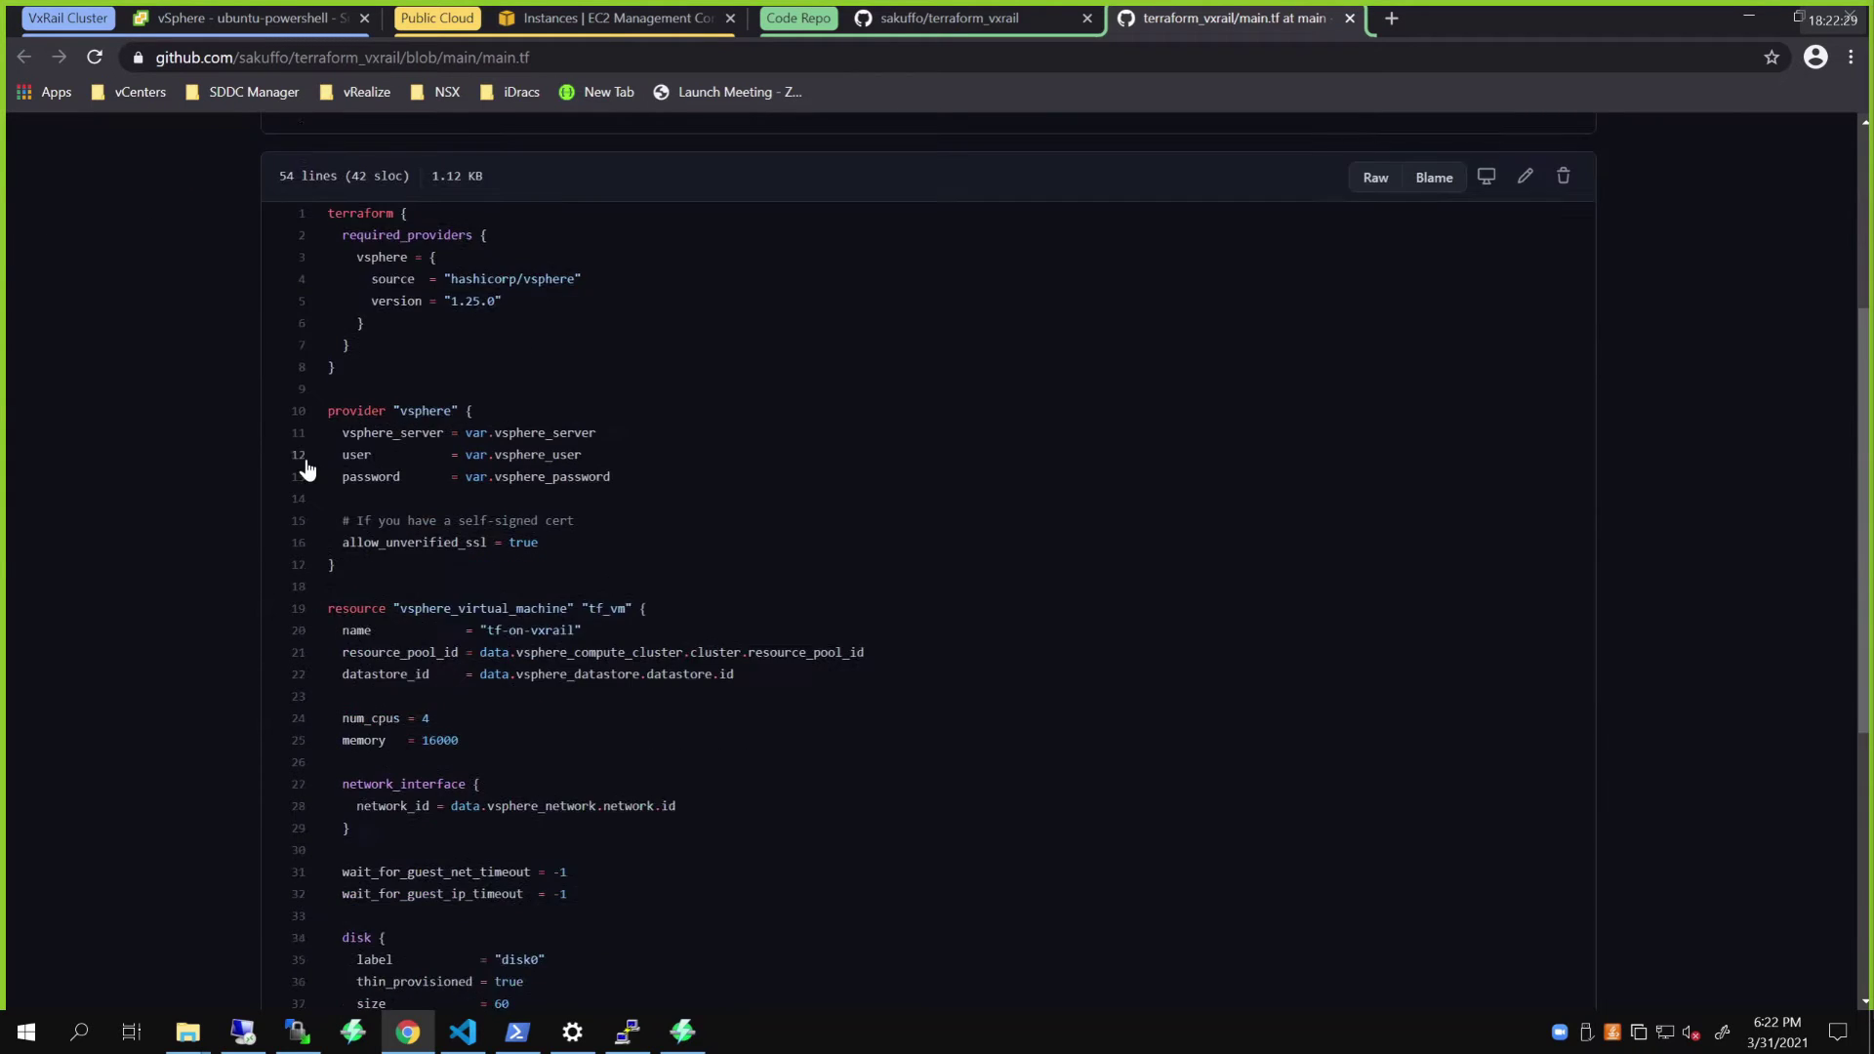
scroll(310, 687, "down", 1)
scroll(478, 797, "down", 1)
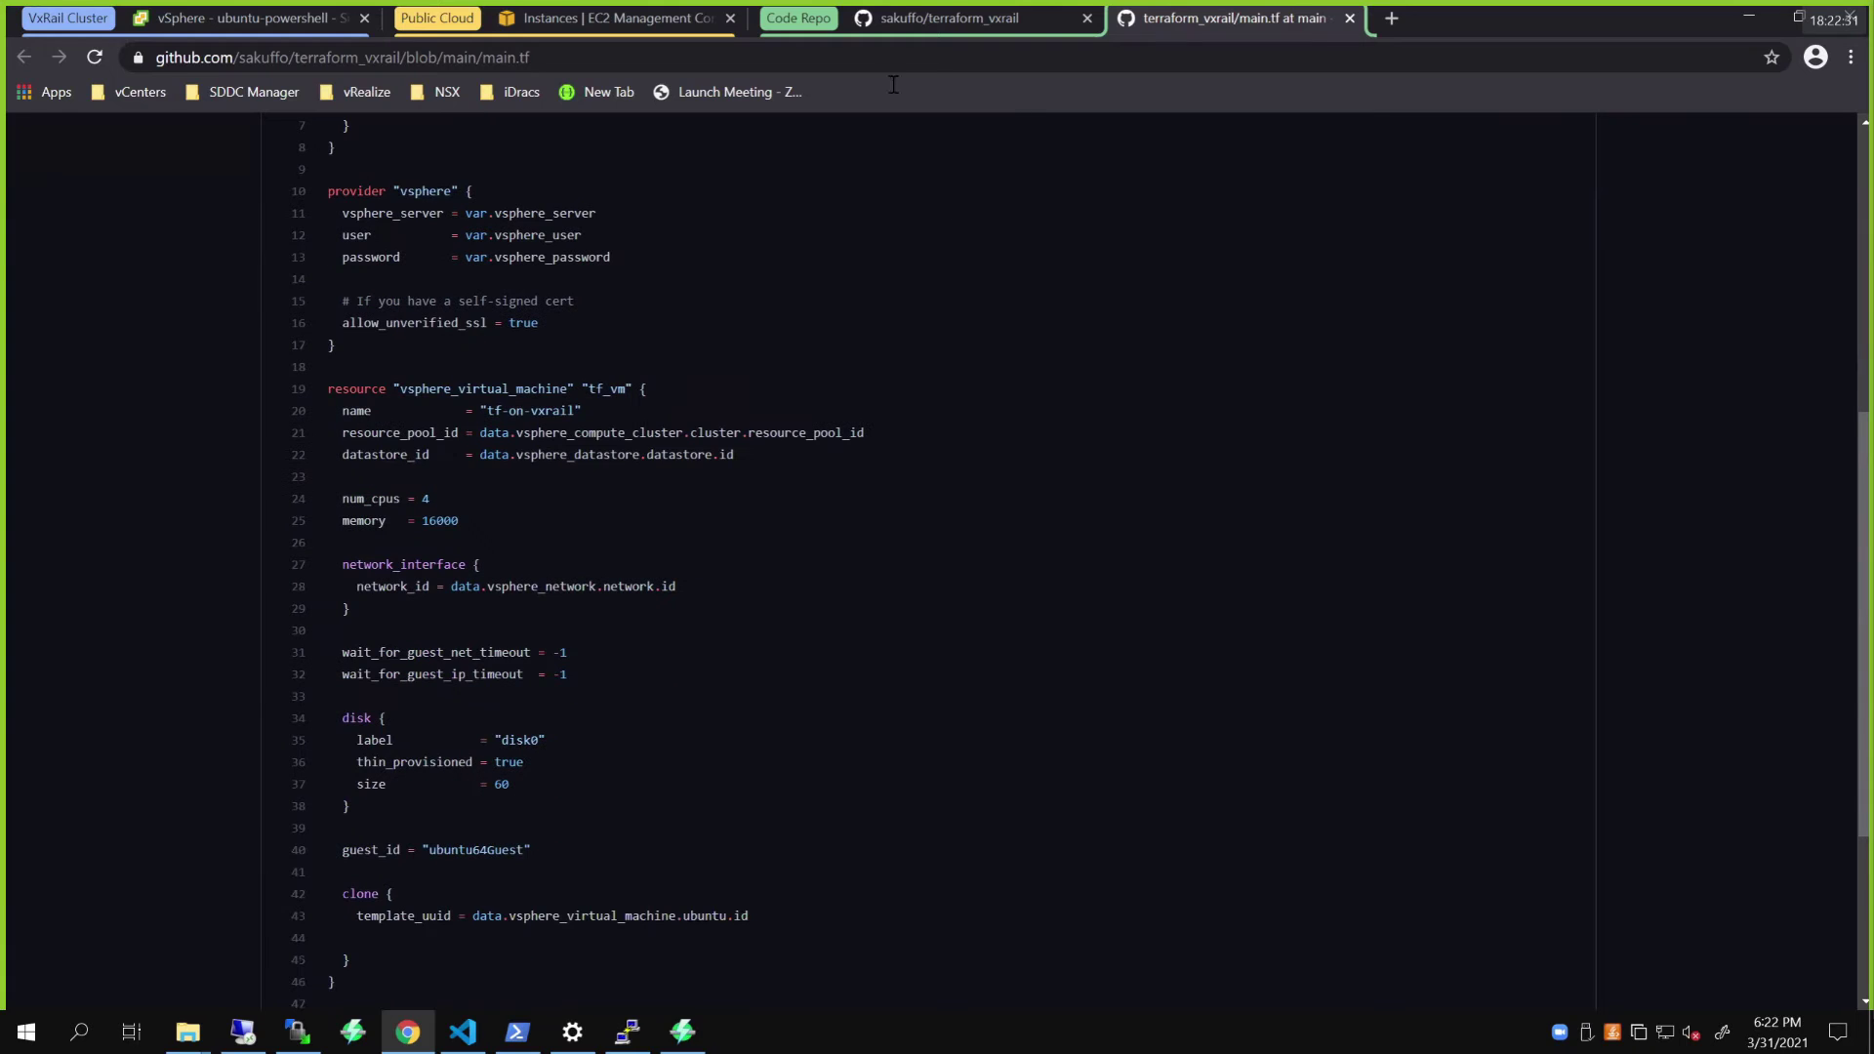
Step: Copy the repository's GitHub CLI clone command from the Code menu
left_click(949, 18)
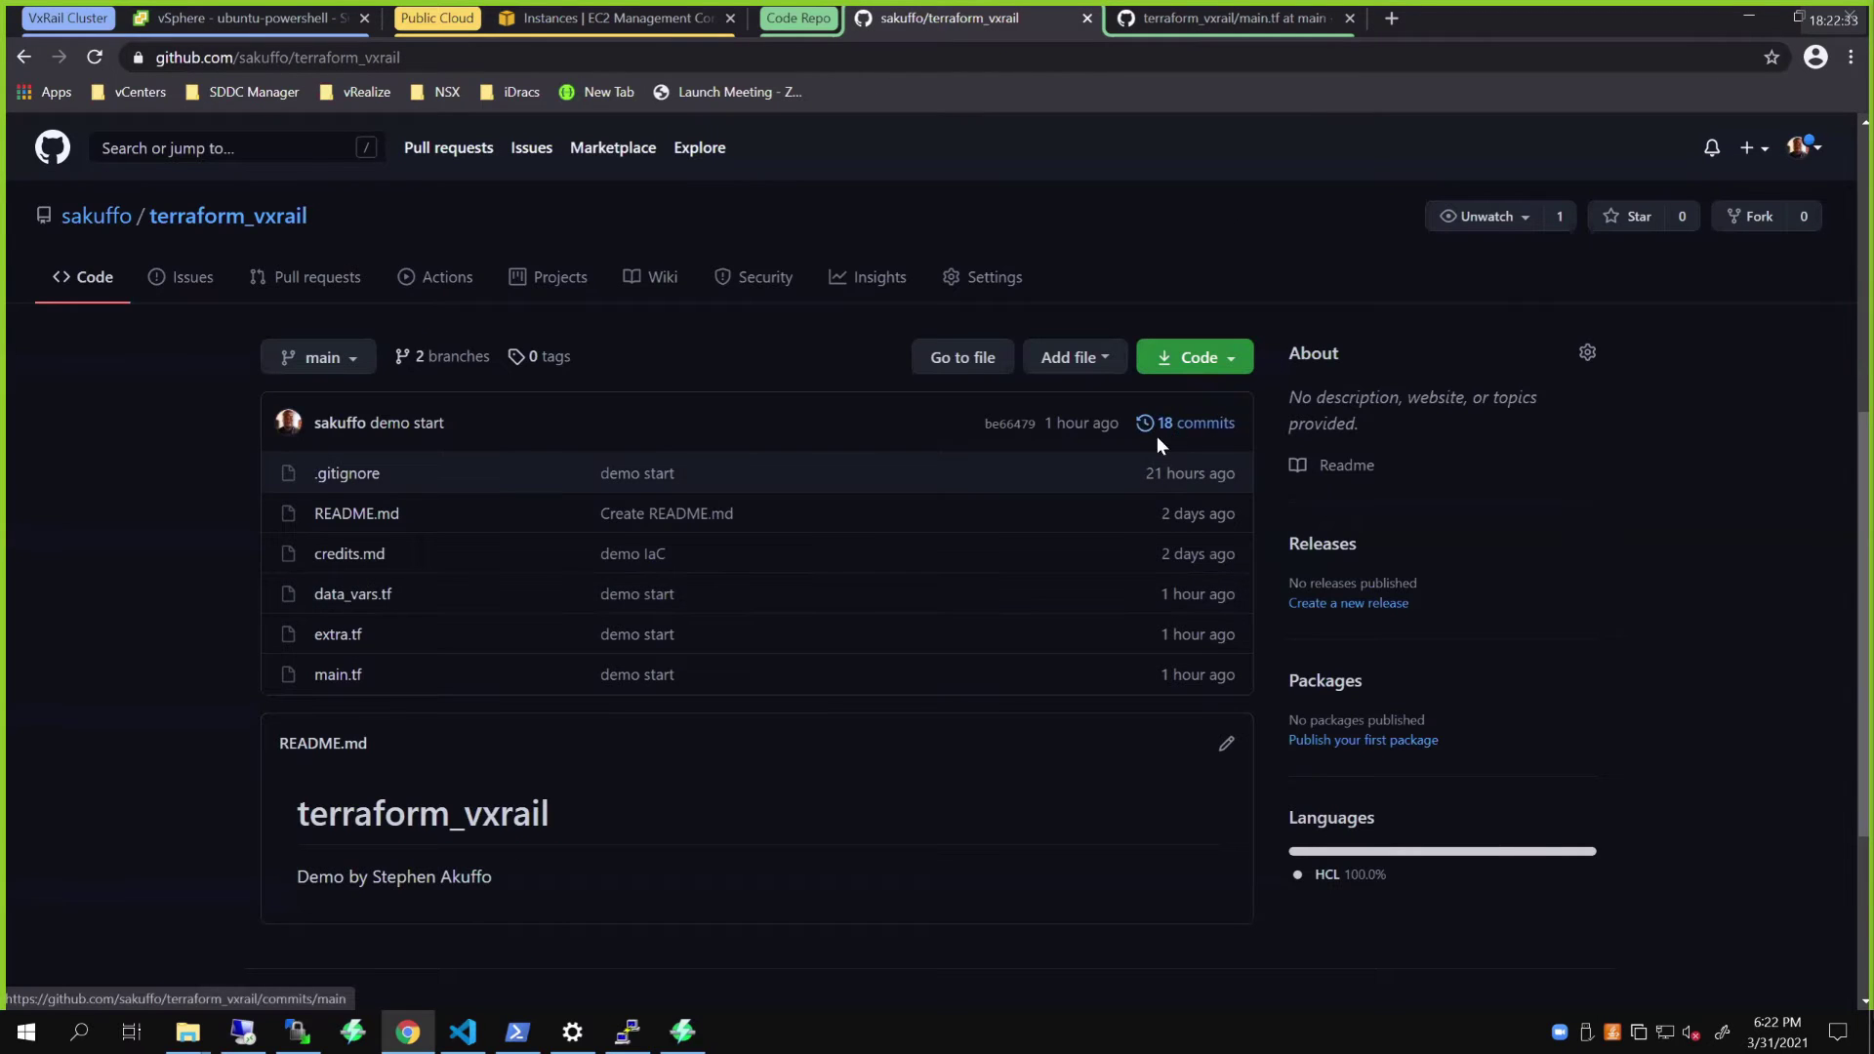
left_click(1224, 380)
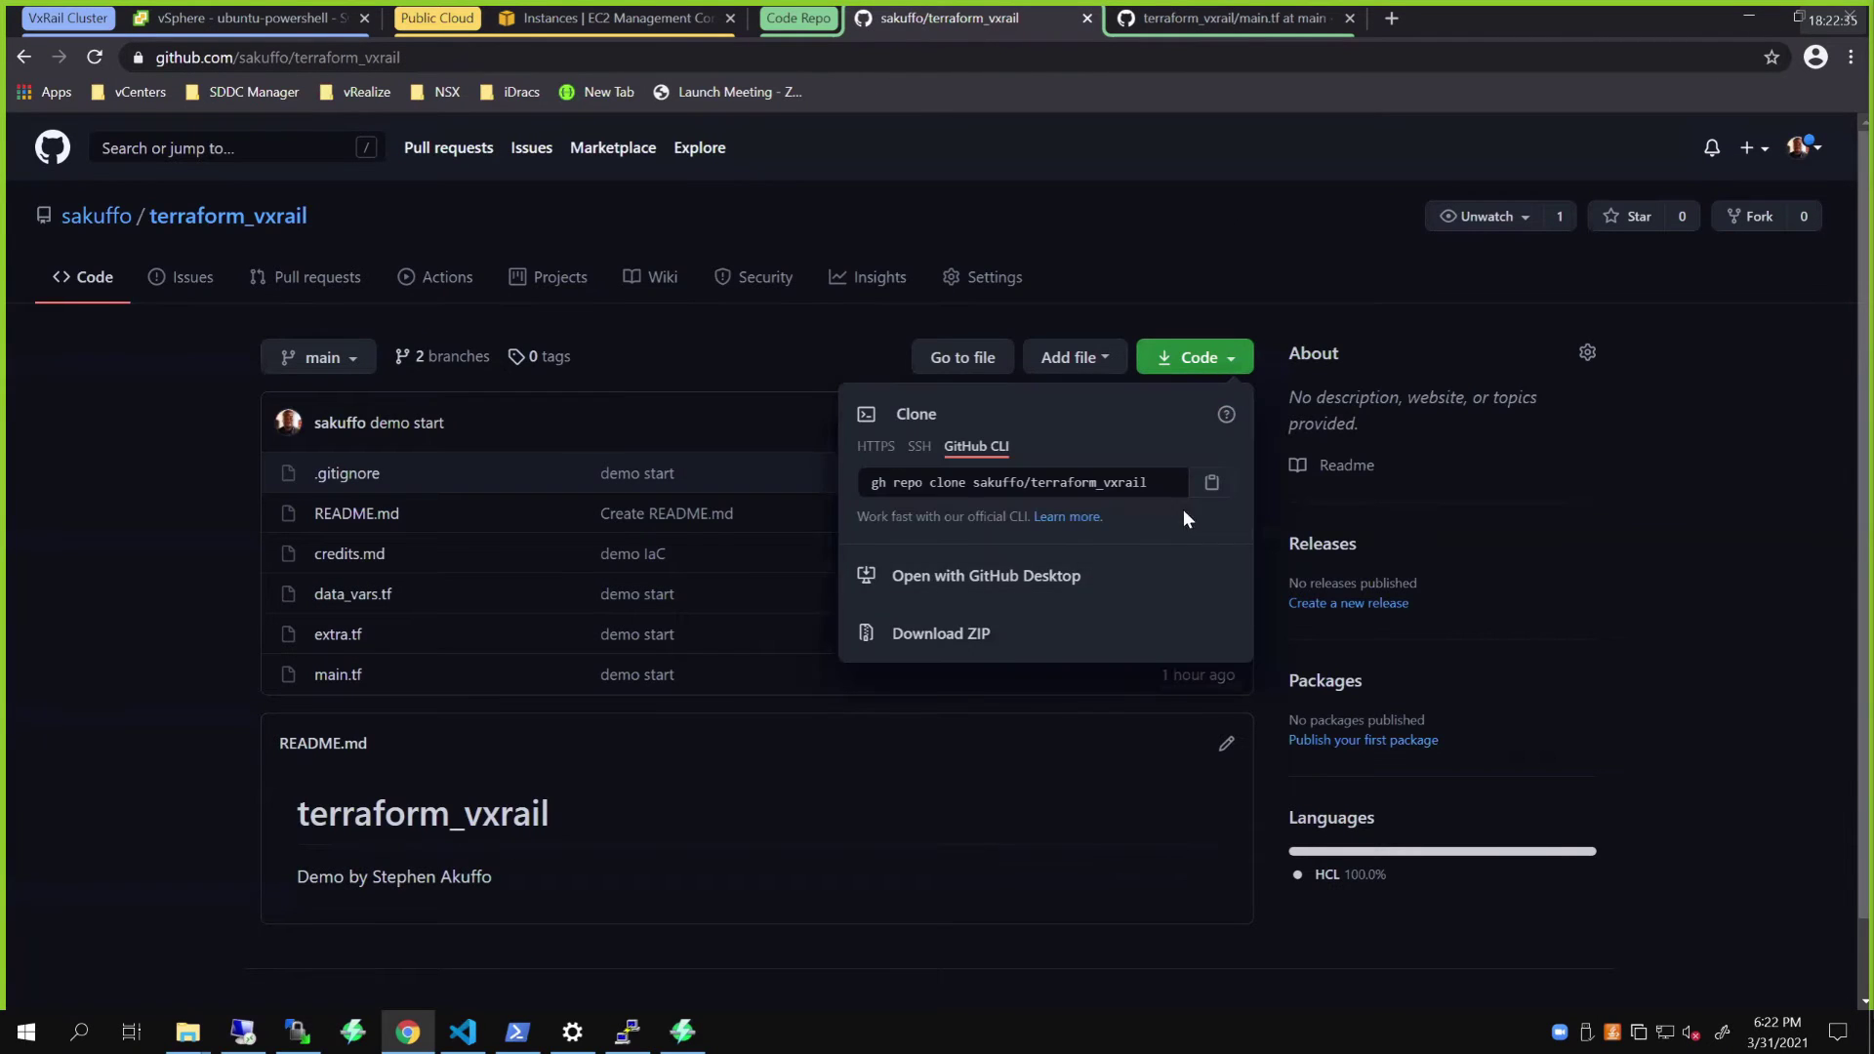
left_click(1210, 482)
left_click(348, 766)
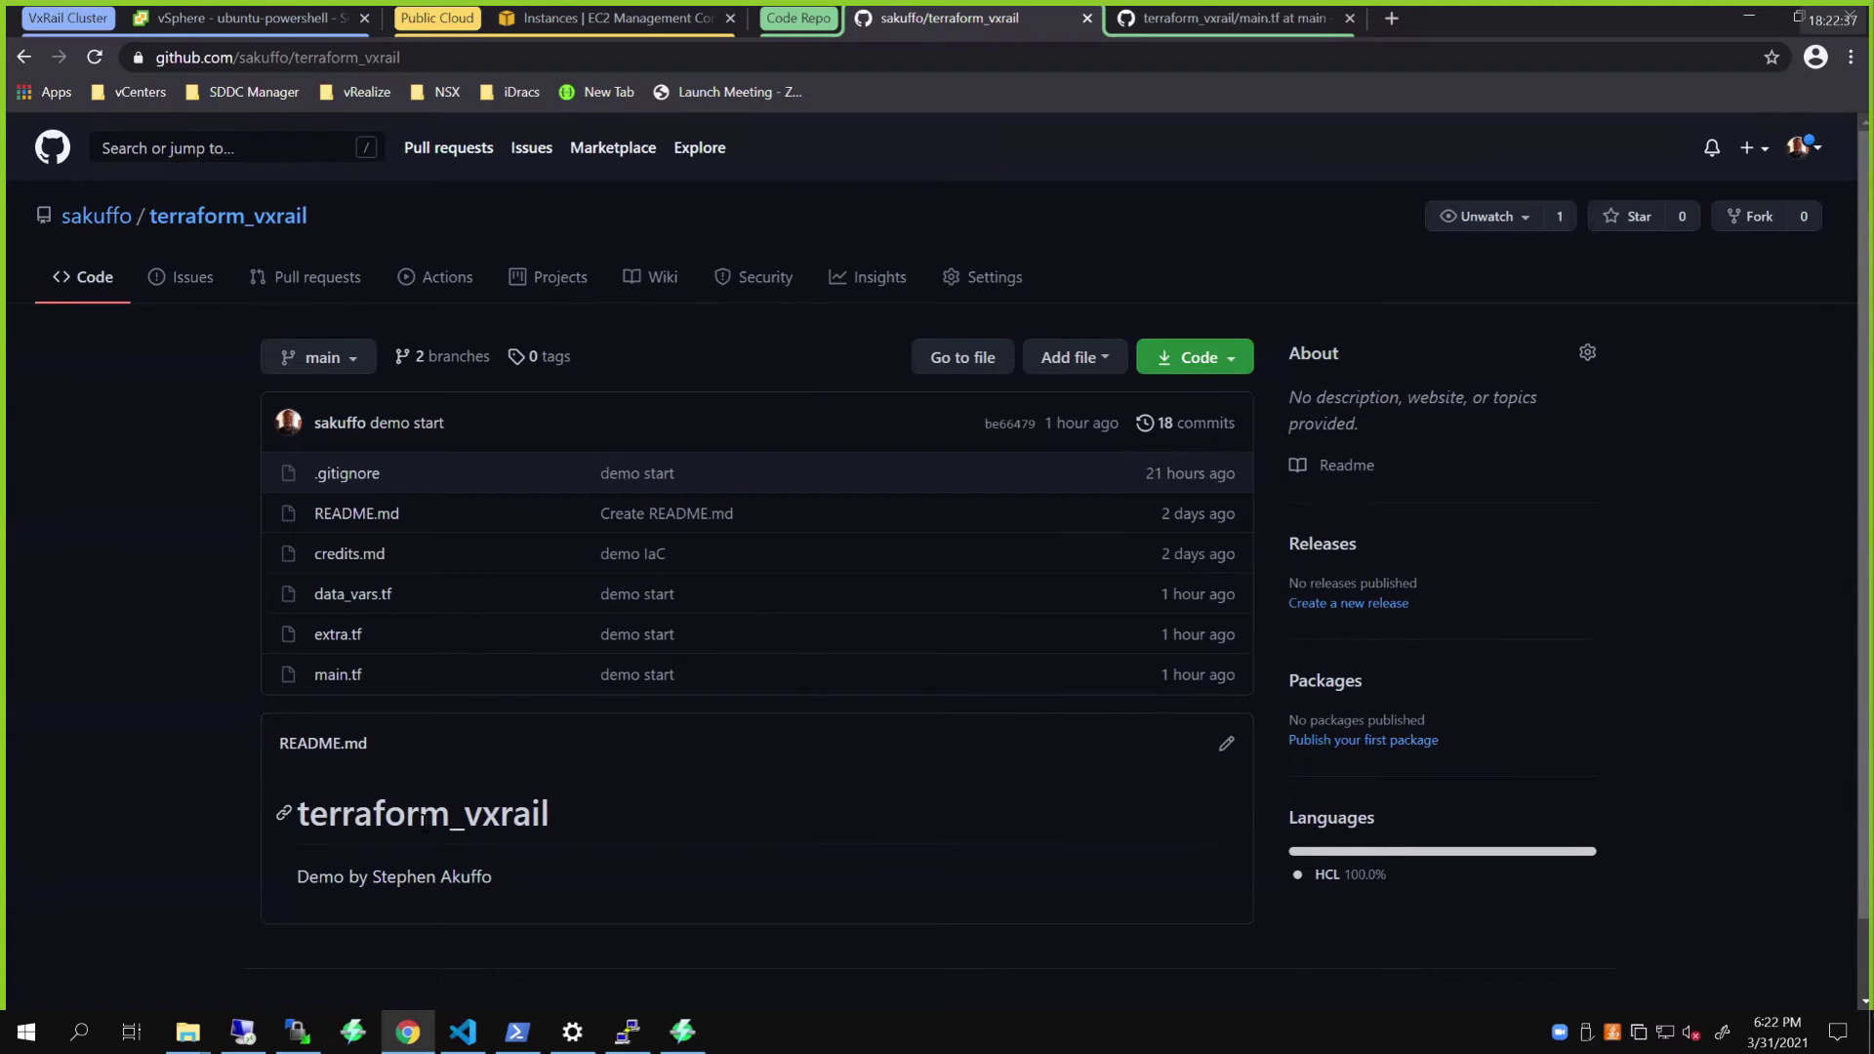
Step: Enlarge the terminal and undo the stray paste into the script
left_click(464, 1034)
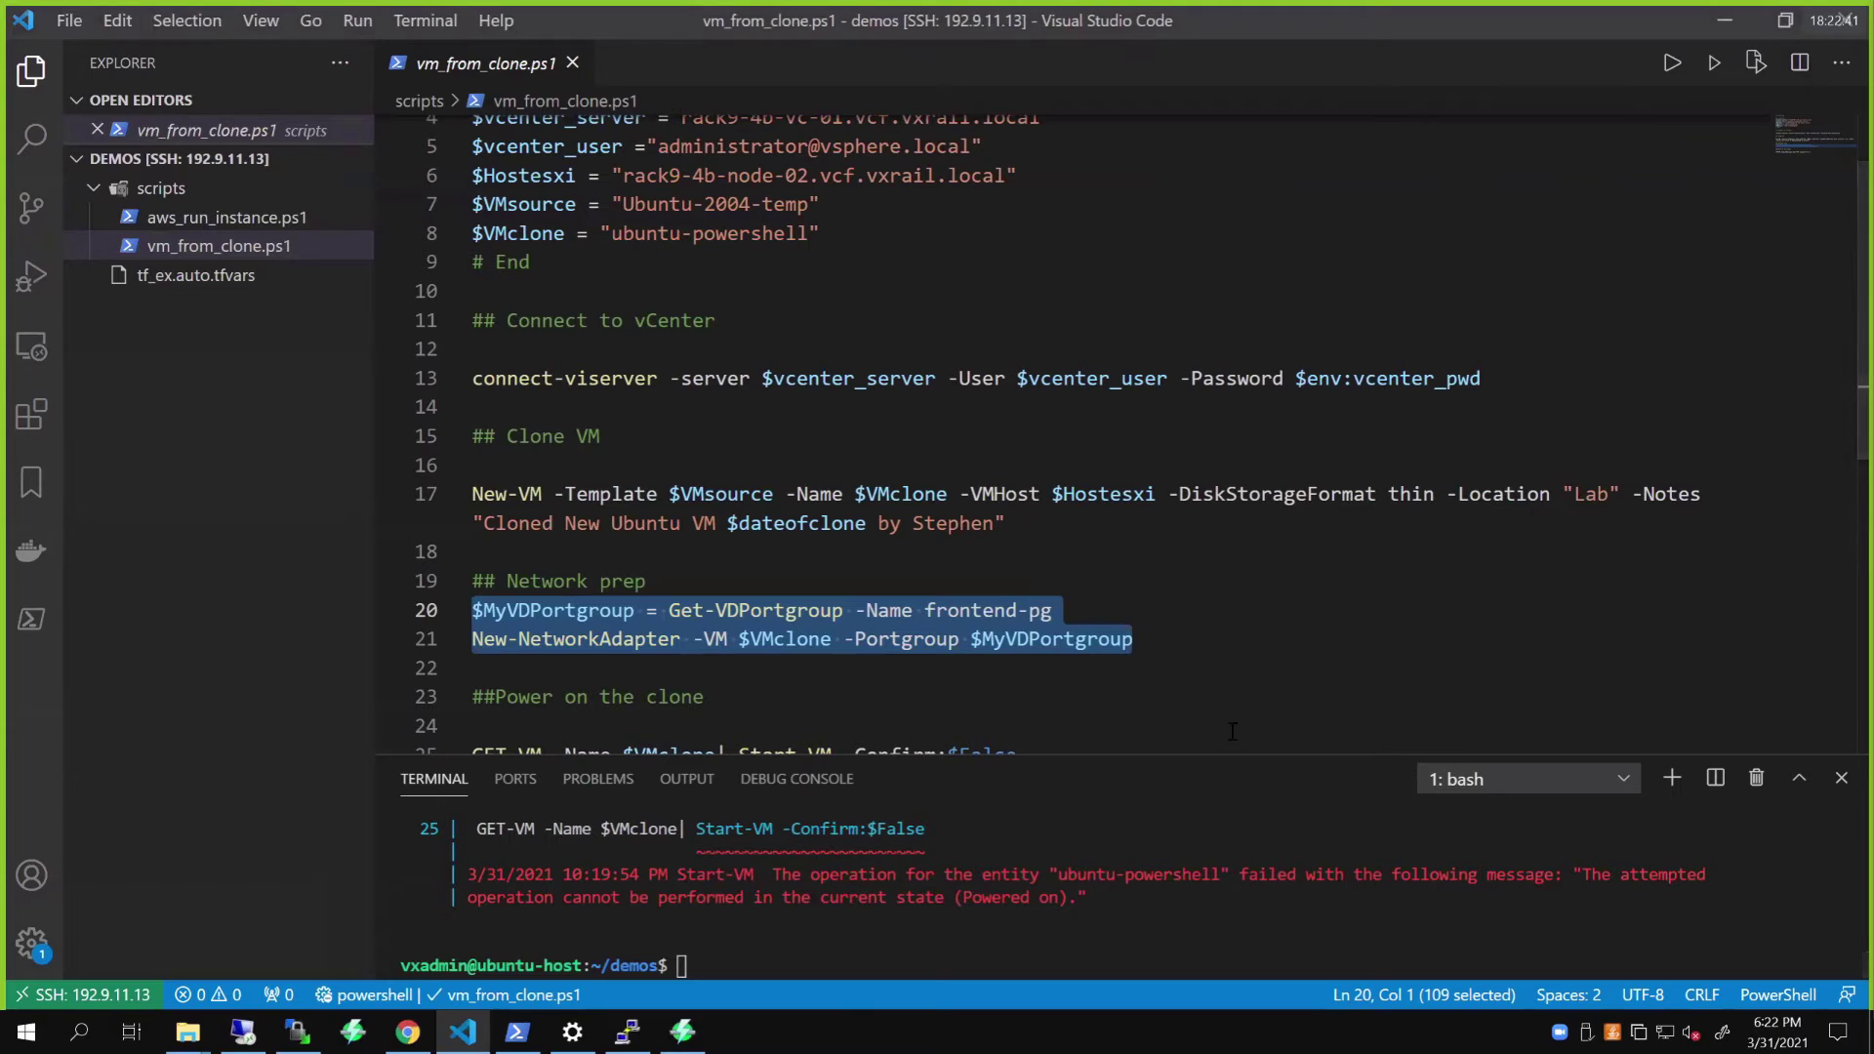
left_click_drag(1192, 756, 1186, 473)
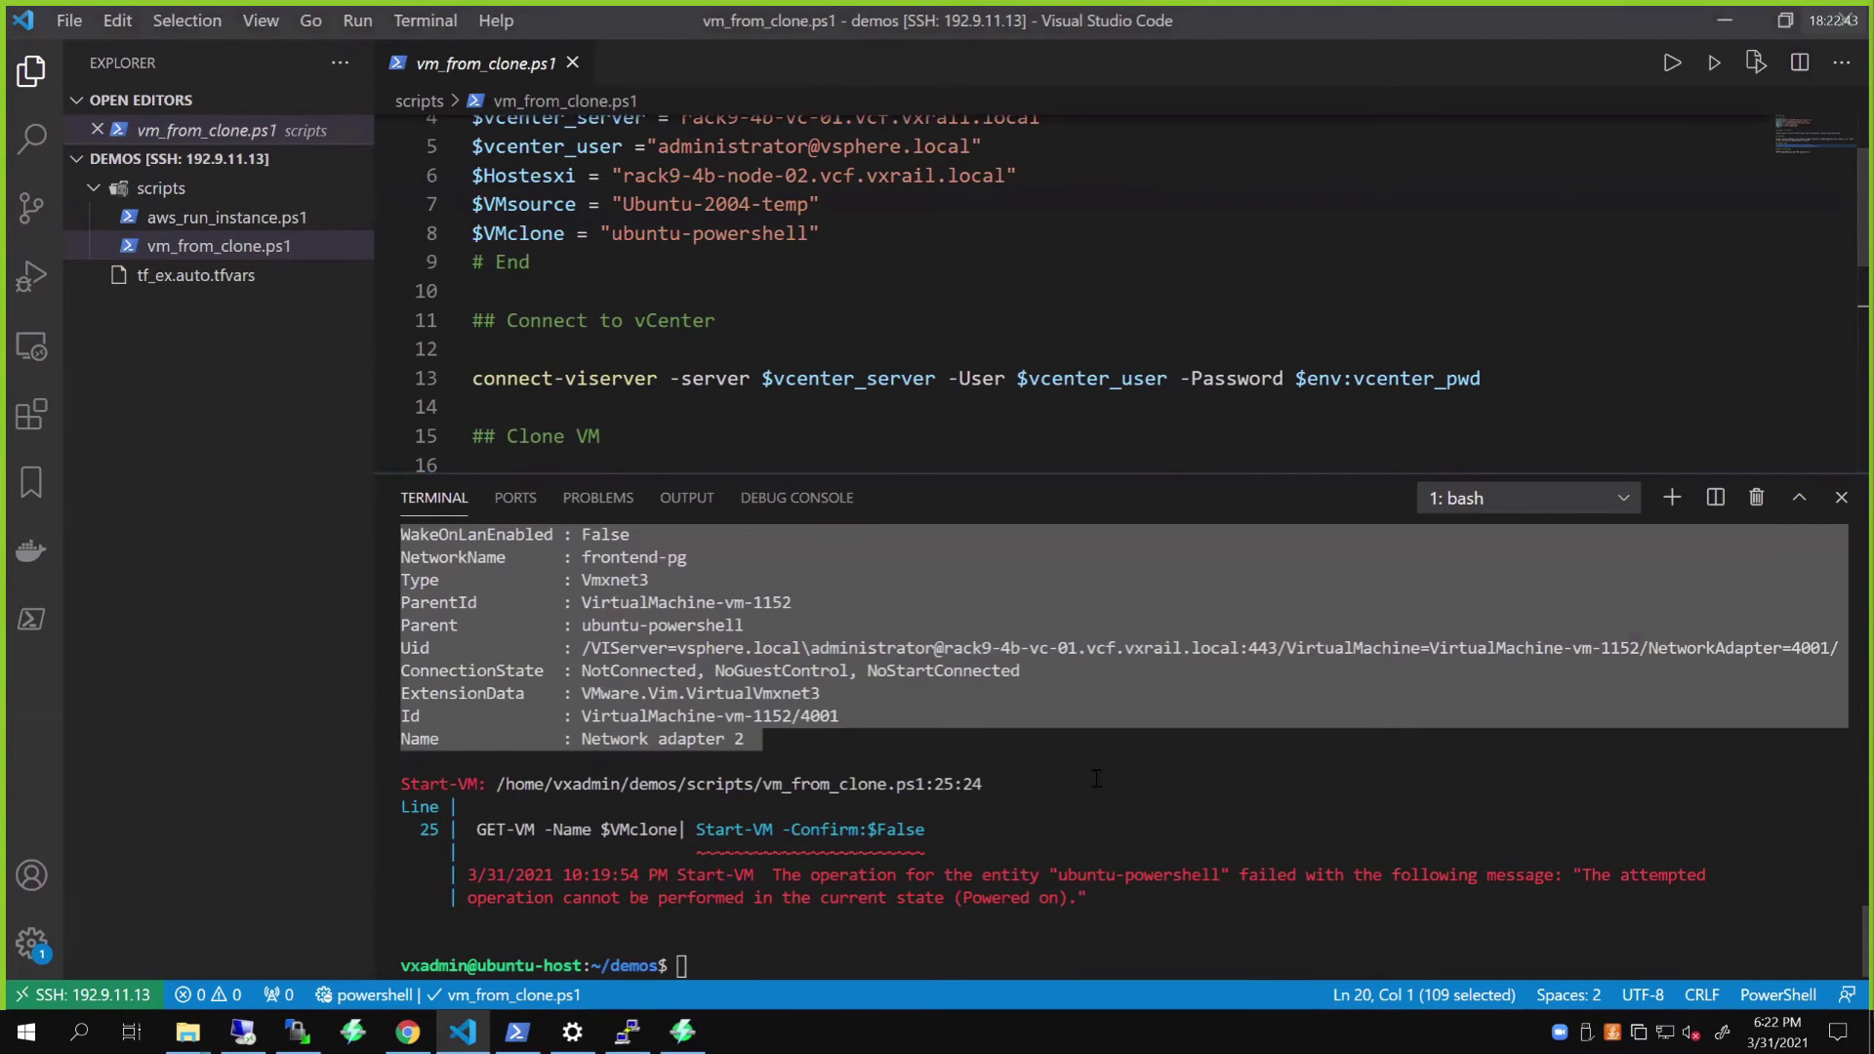
key("ctrl+v")
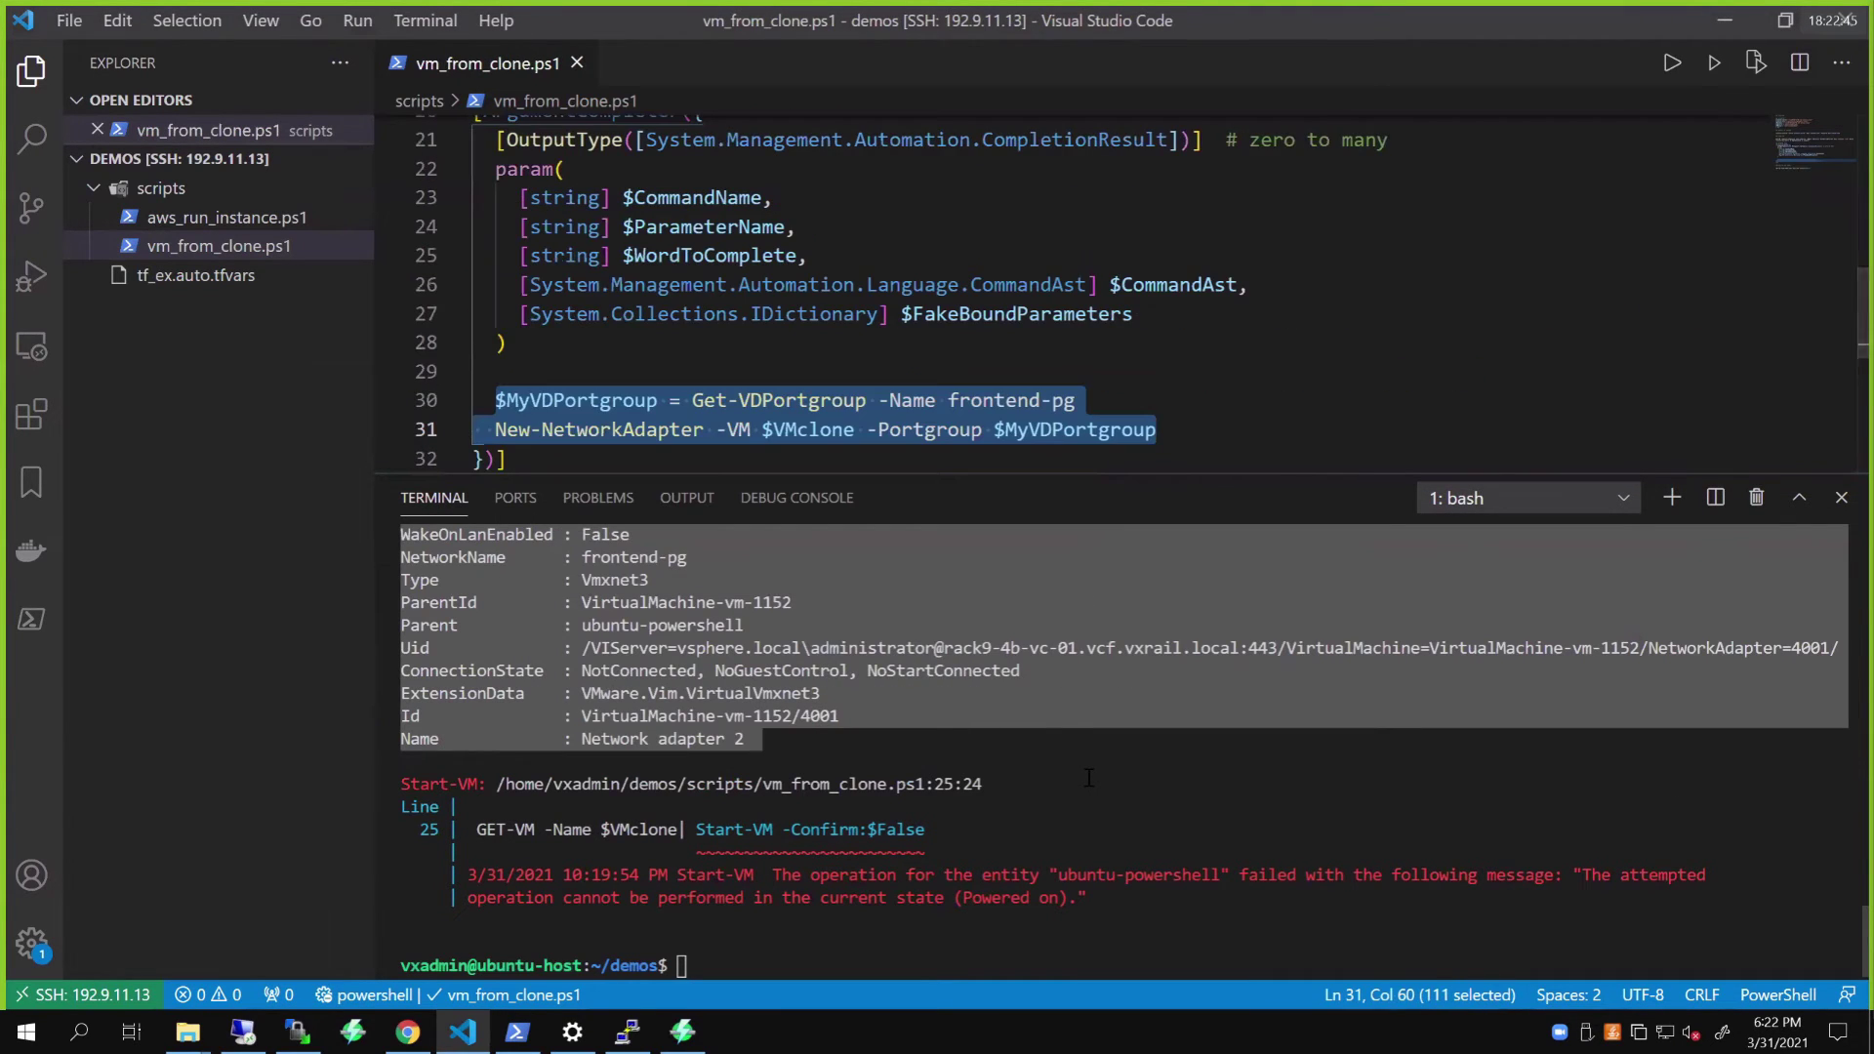
key("ctrl+z")
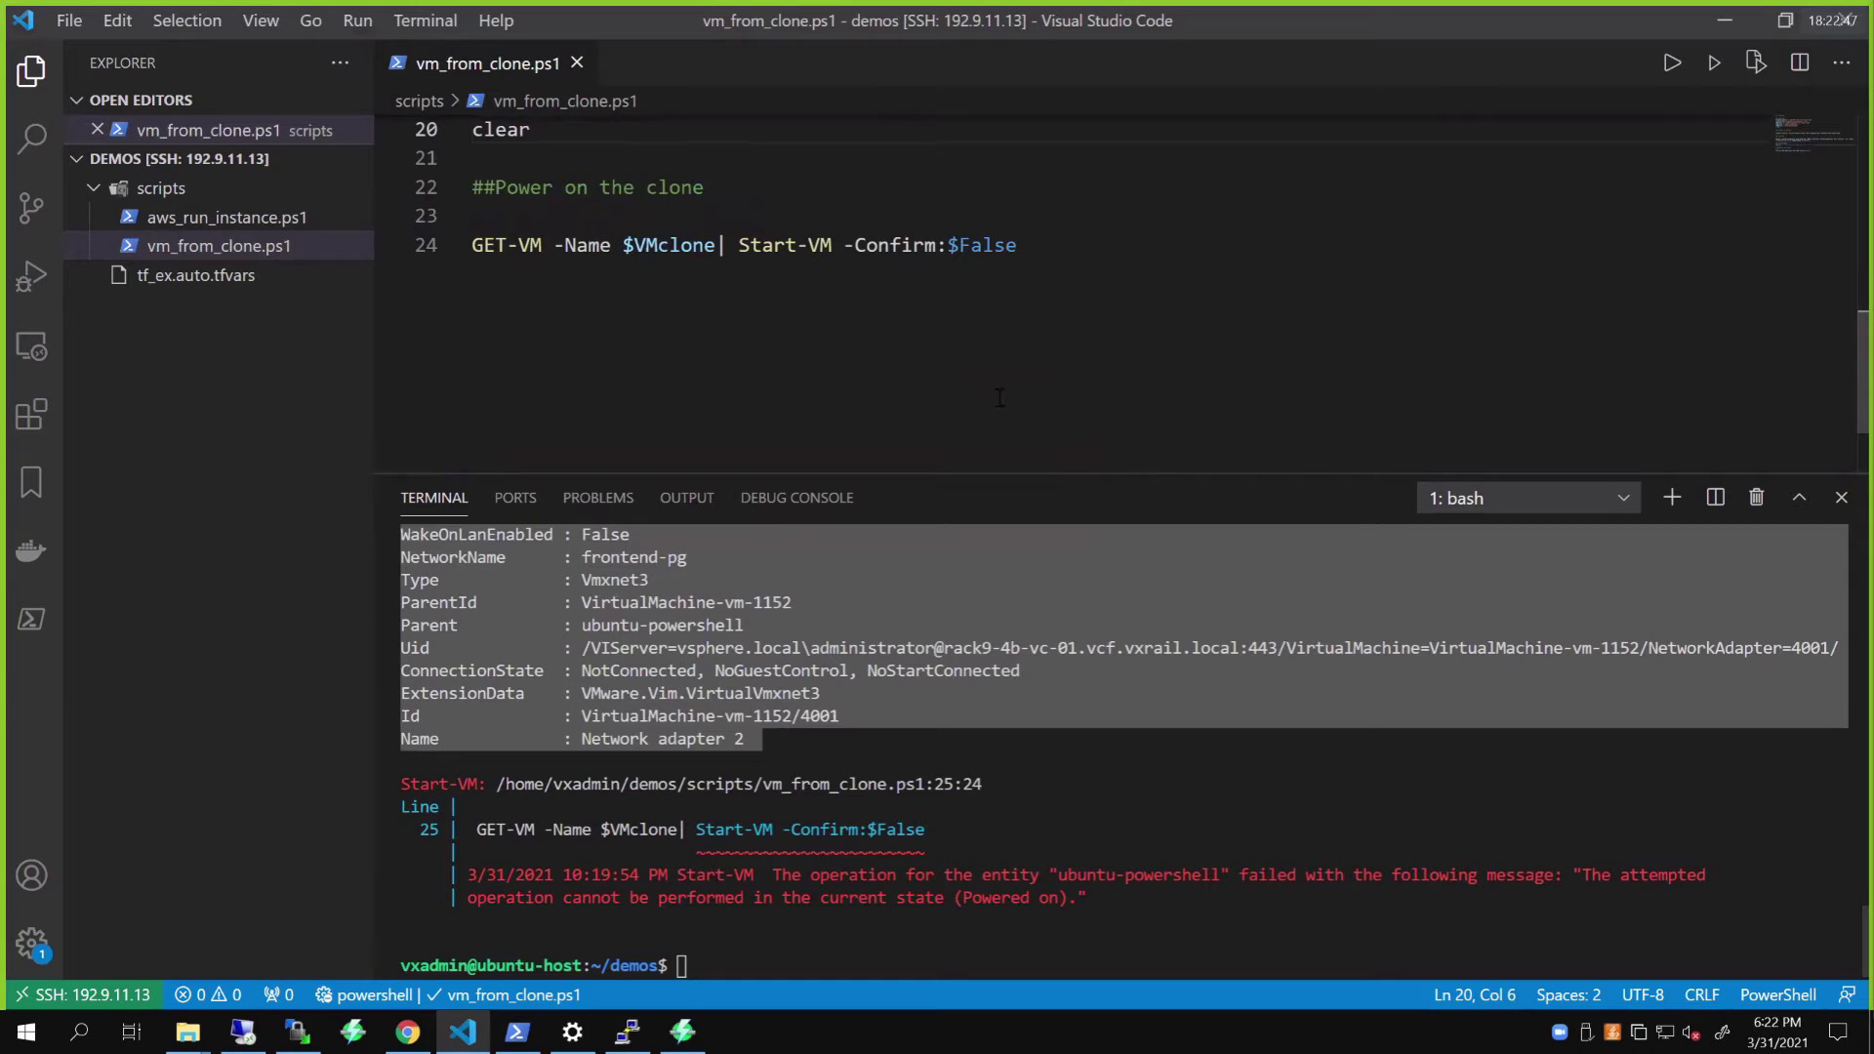
key("ctrl+shift+z")
Step: Clear the terminal and run gh repo clone sakuffo/terraform_vxrail
left_click(997, 784)
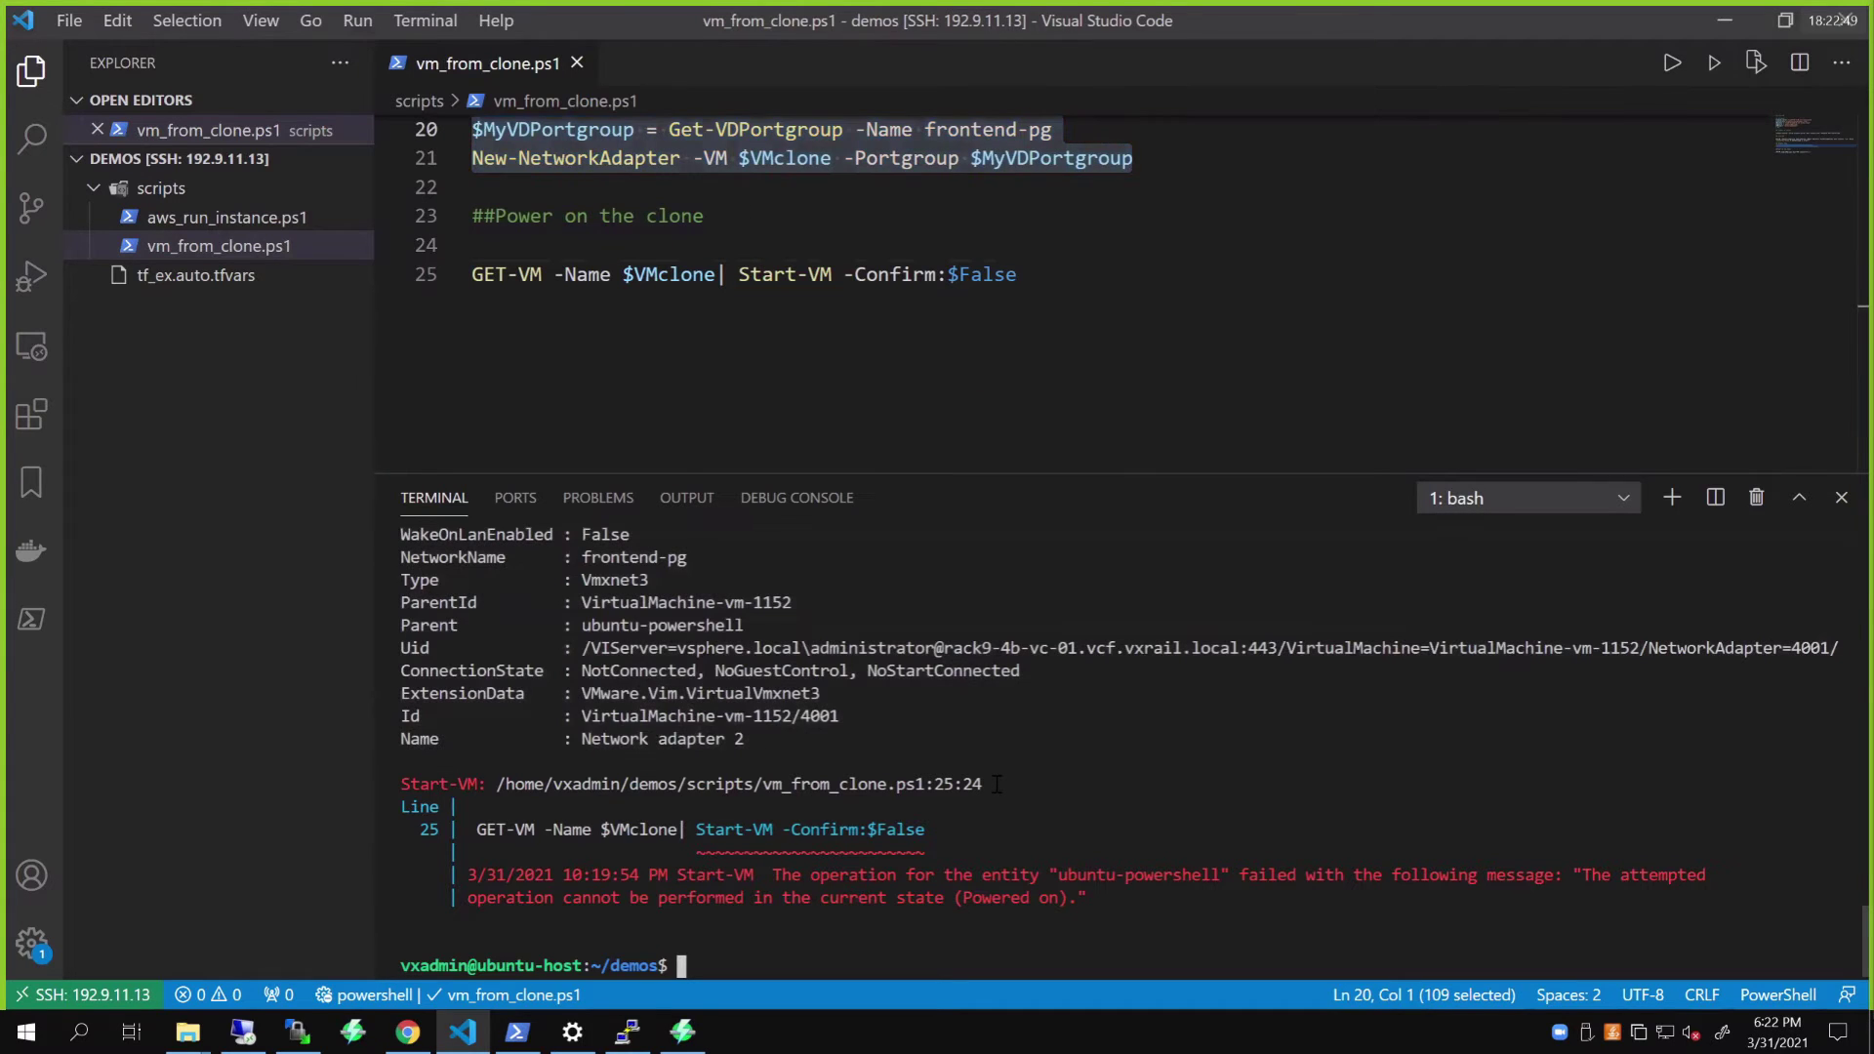
type("clear")
key("Return")
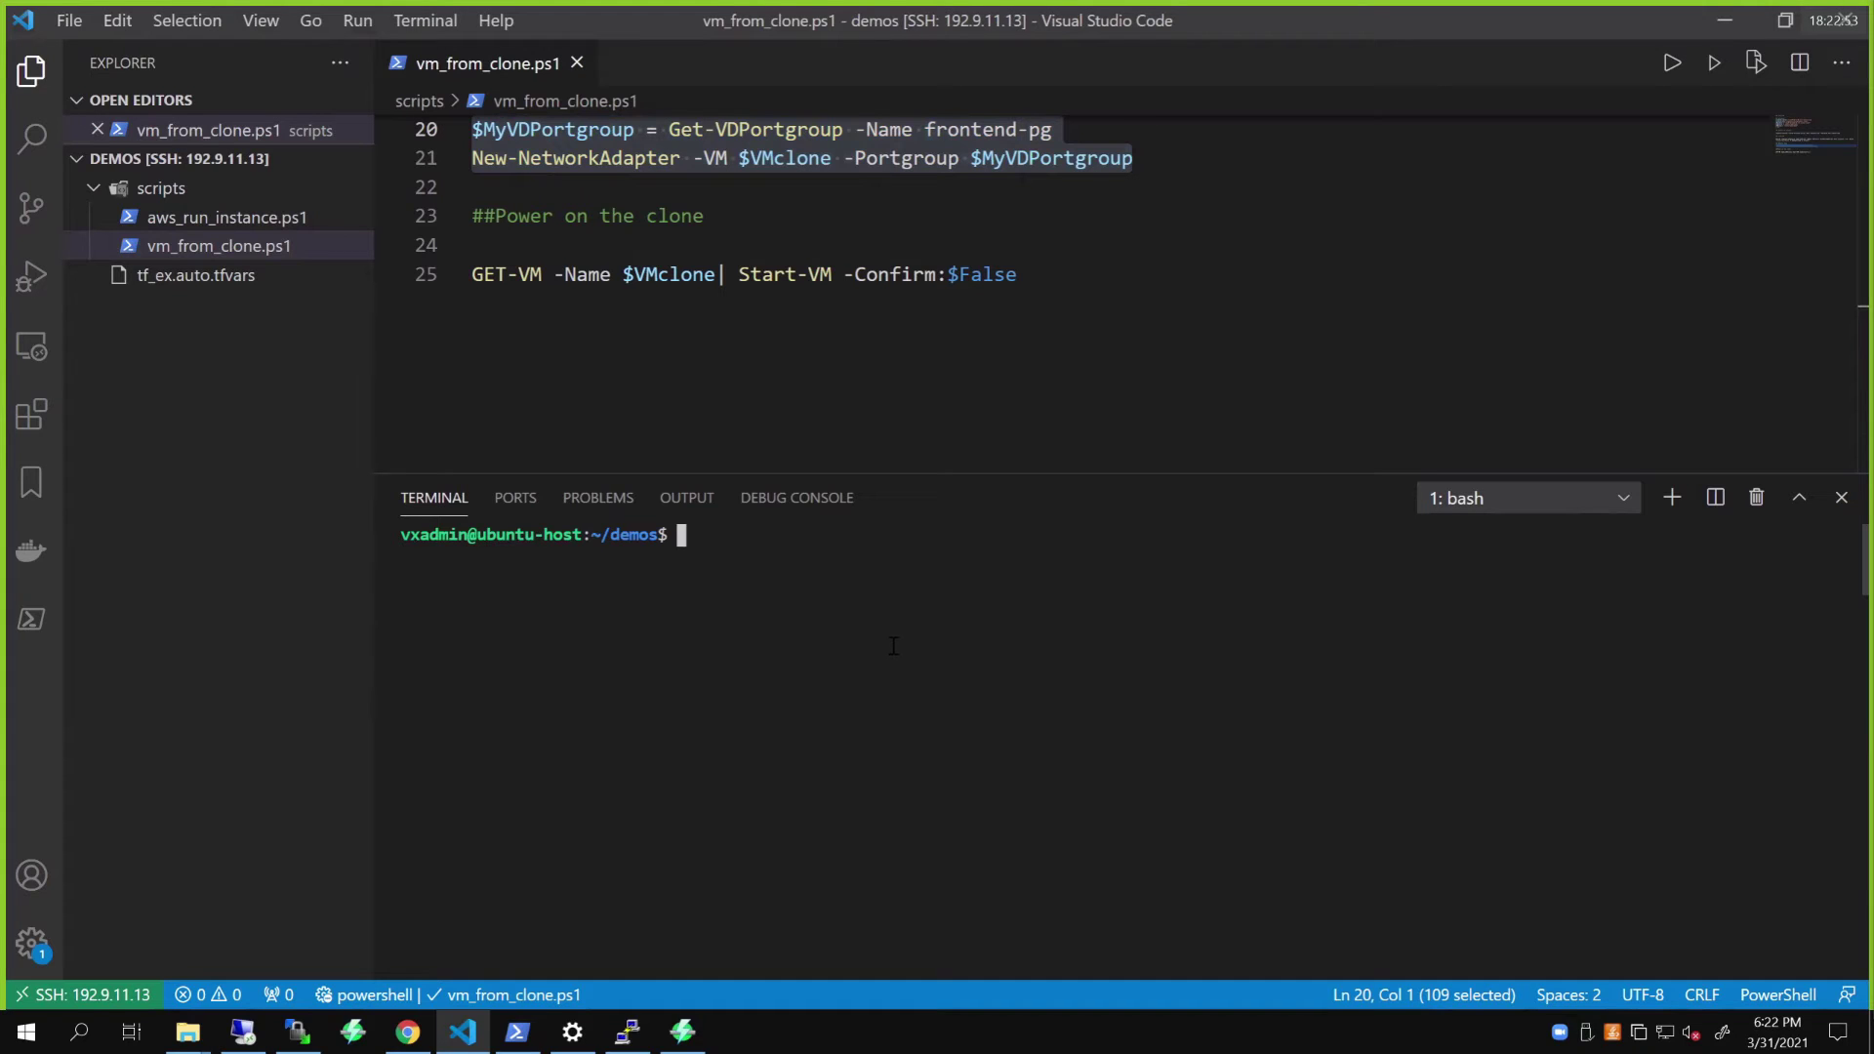
type("gh repo clone sakuffo/terraform_vxrail")
key("Return")
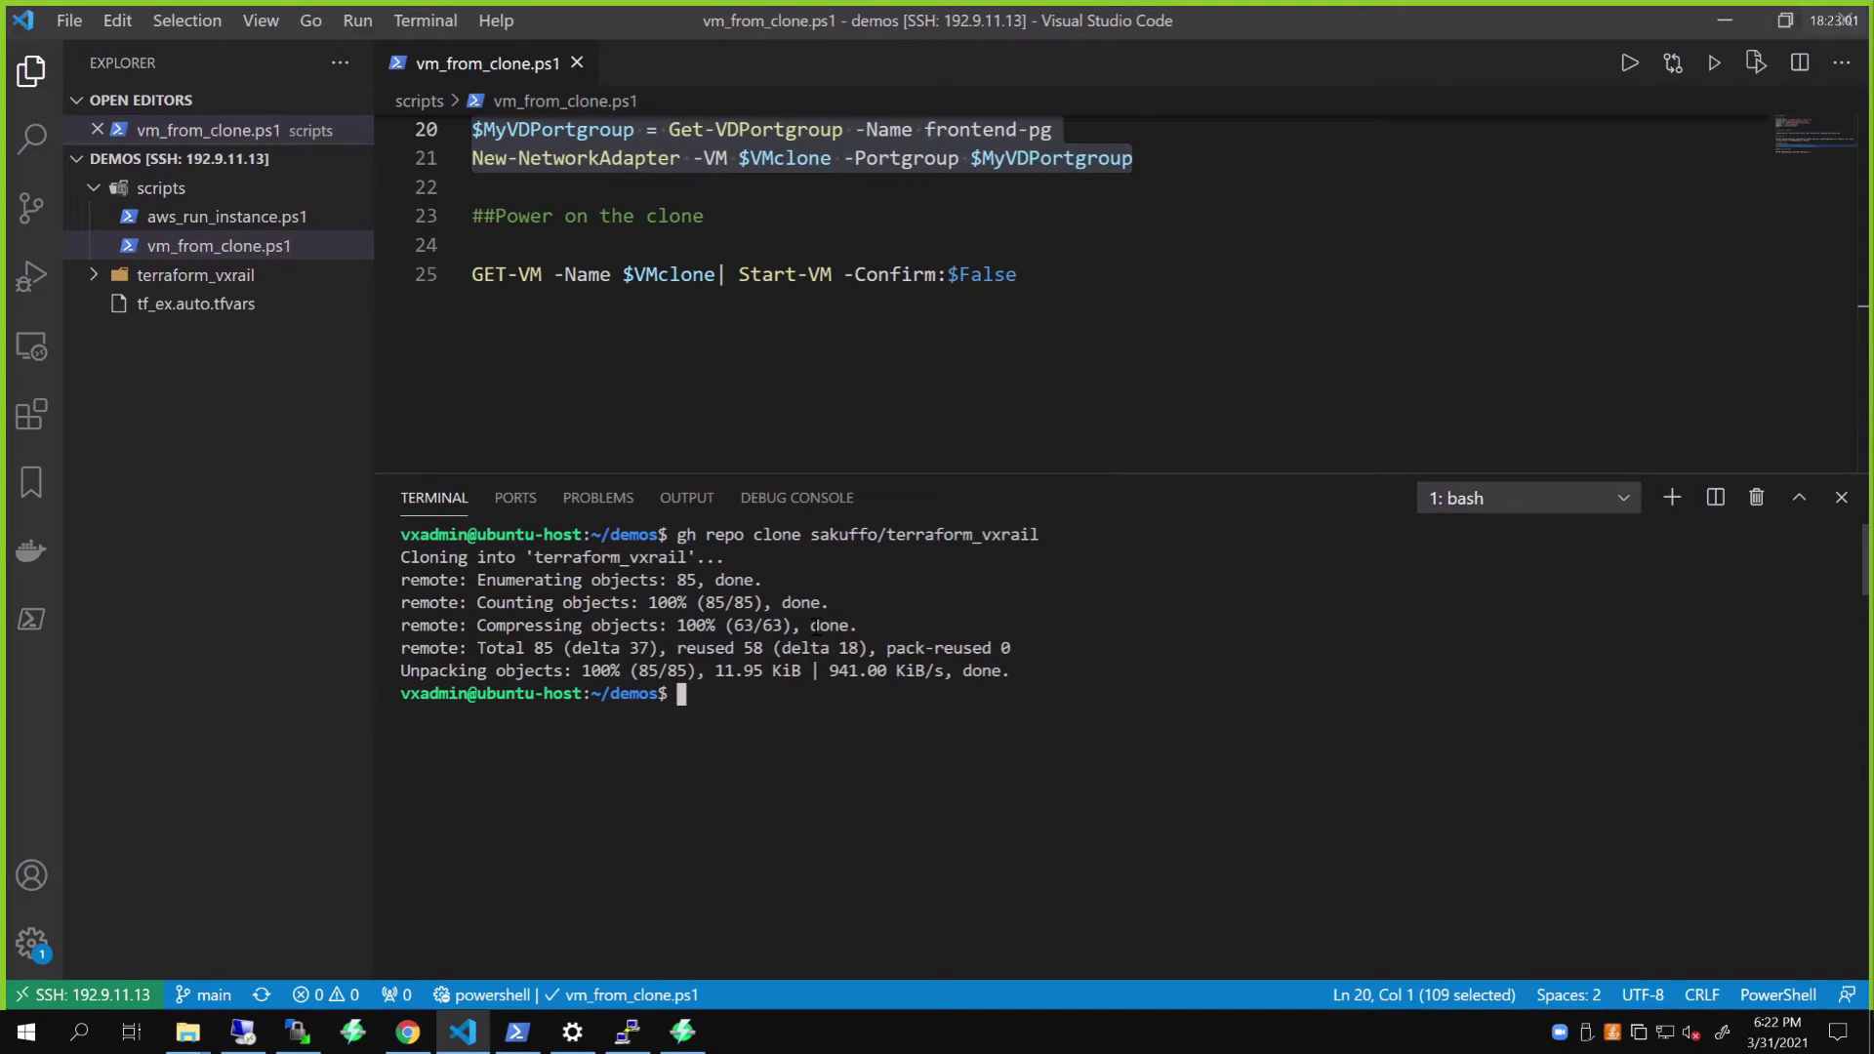
type("ls")
Step: List the demos folder and copy tf_ex.auto.tfvars into terraform_vxrail
key("Return")
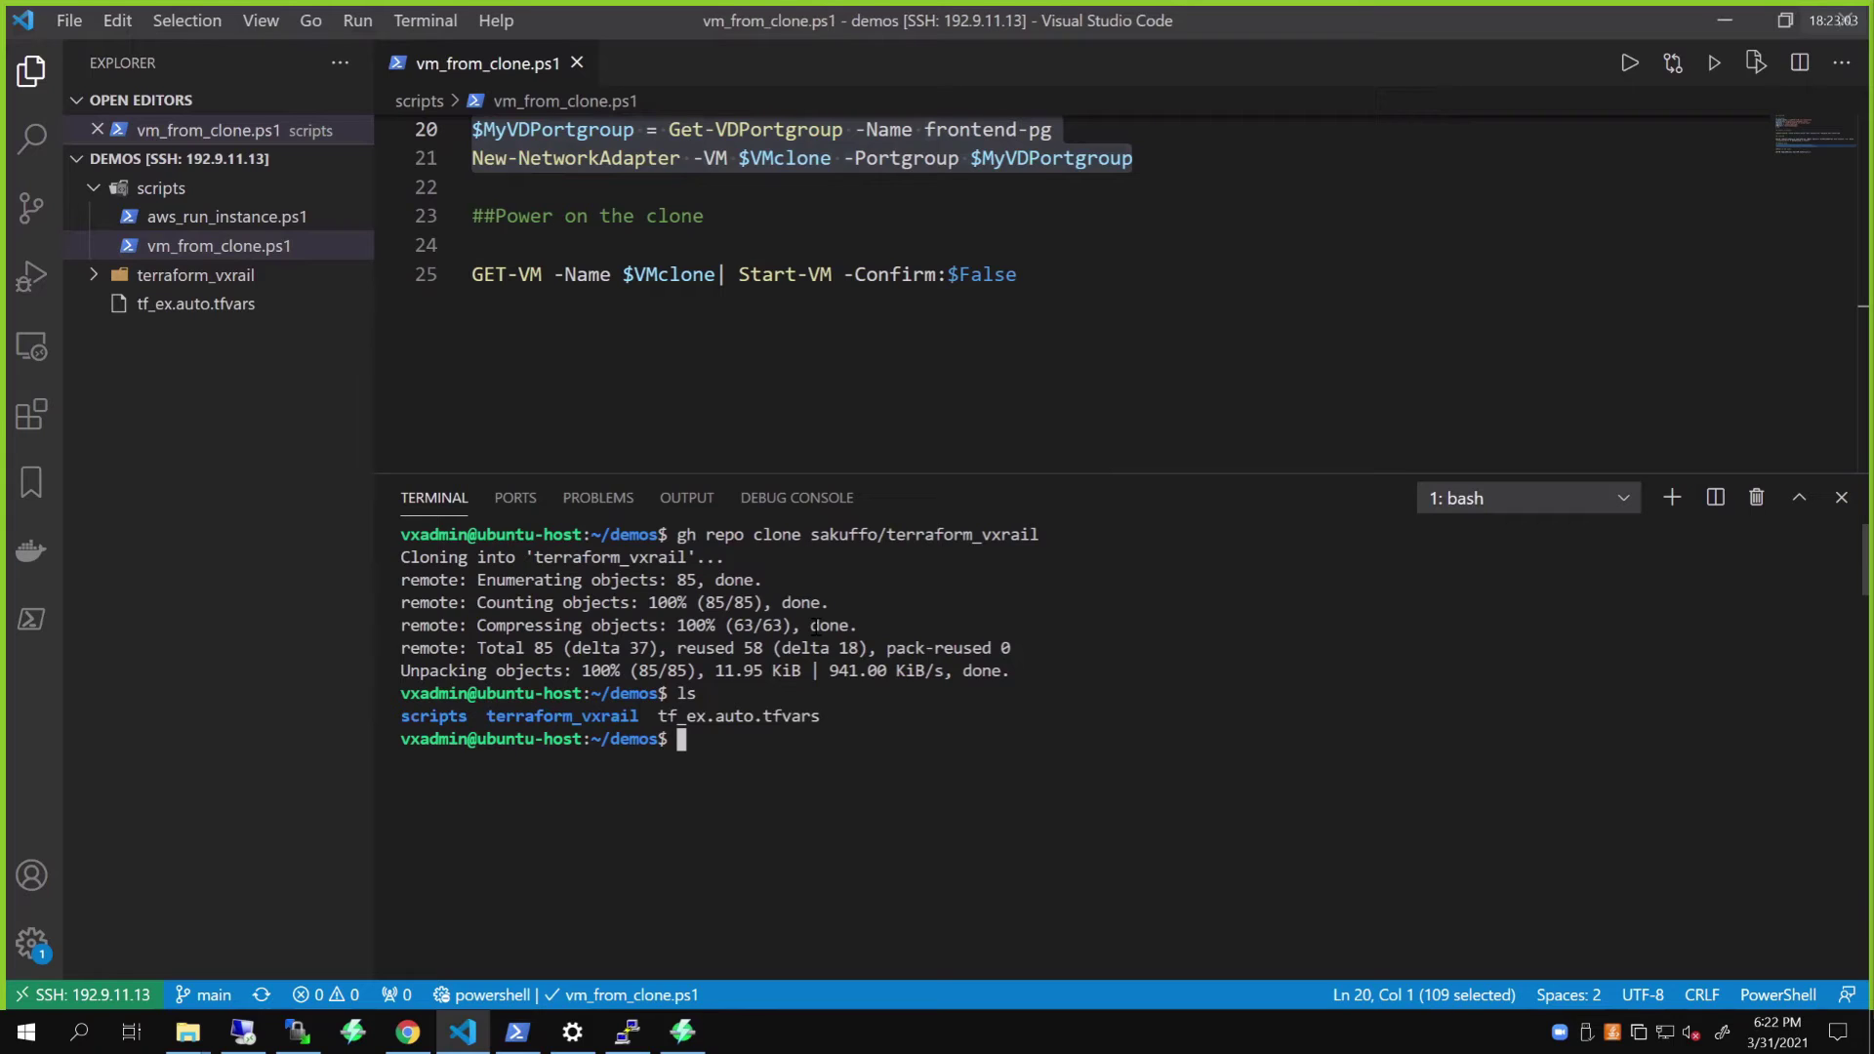
type("cp t")
type("f")
key("Tab")
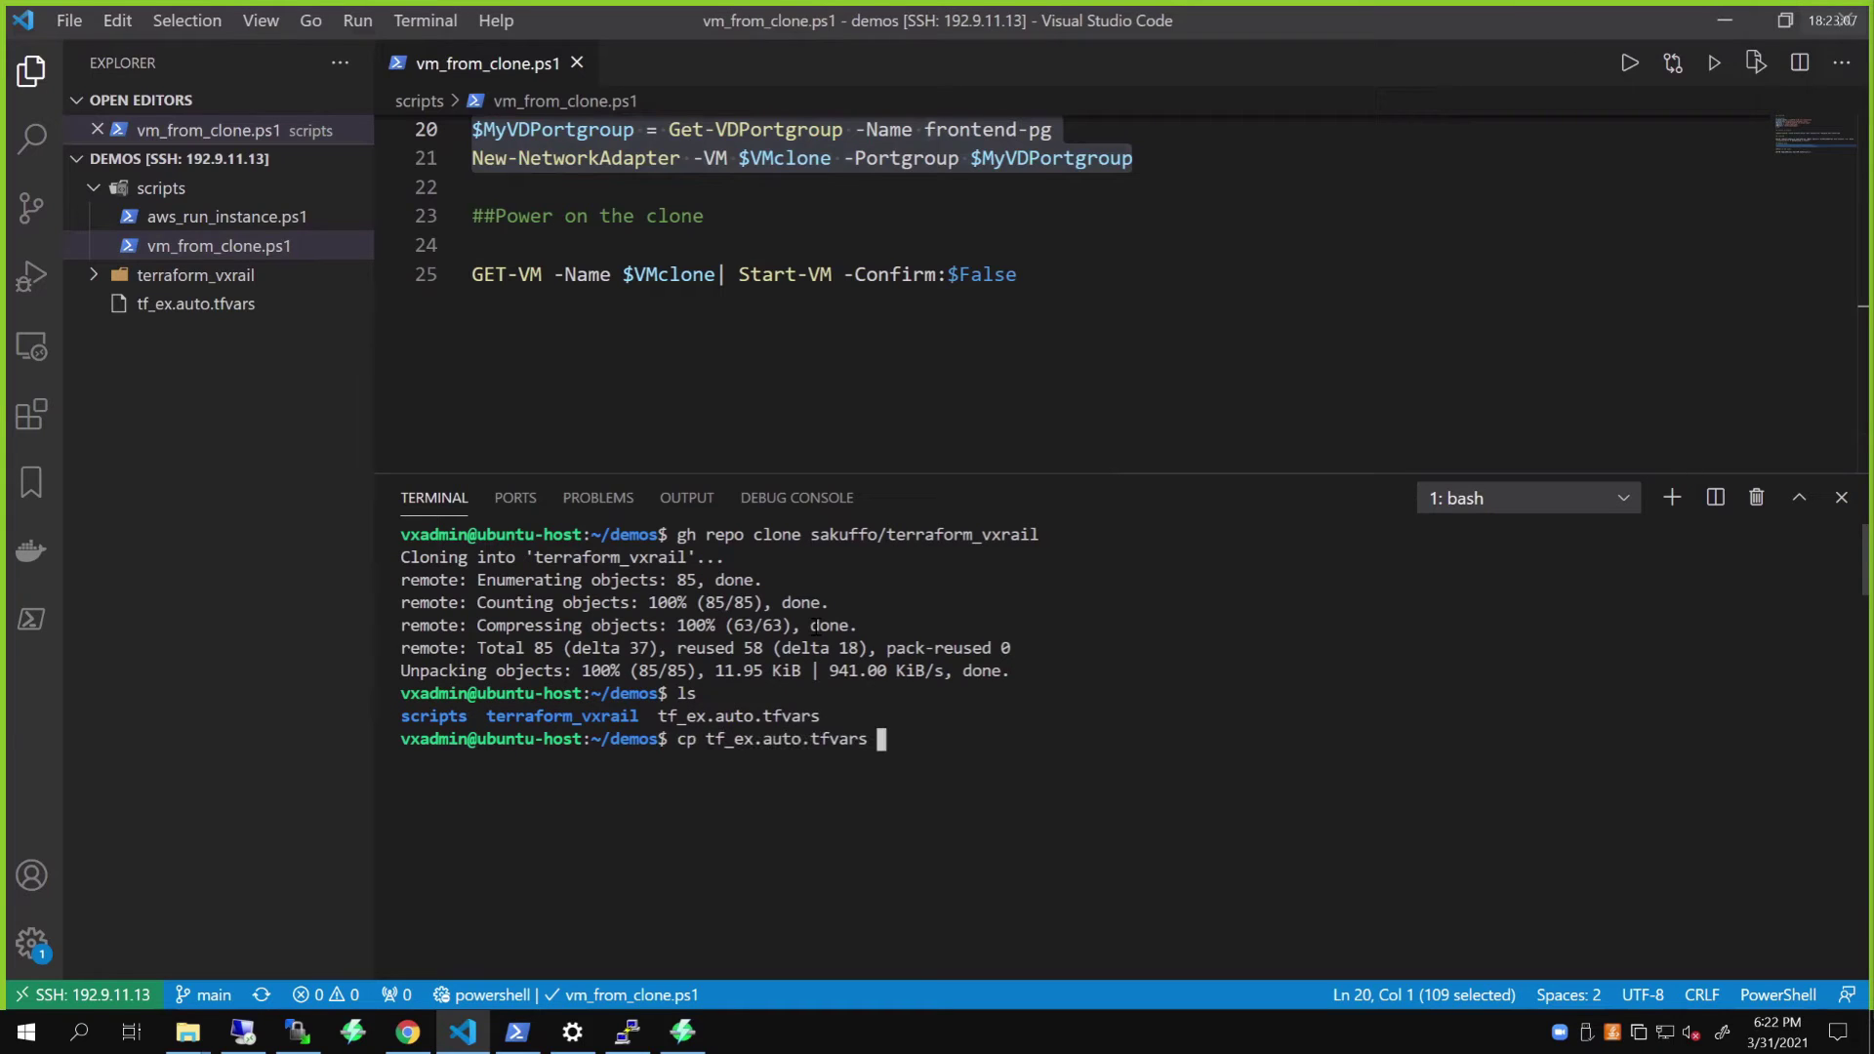
type("te")
key("Tab")
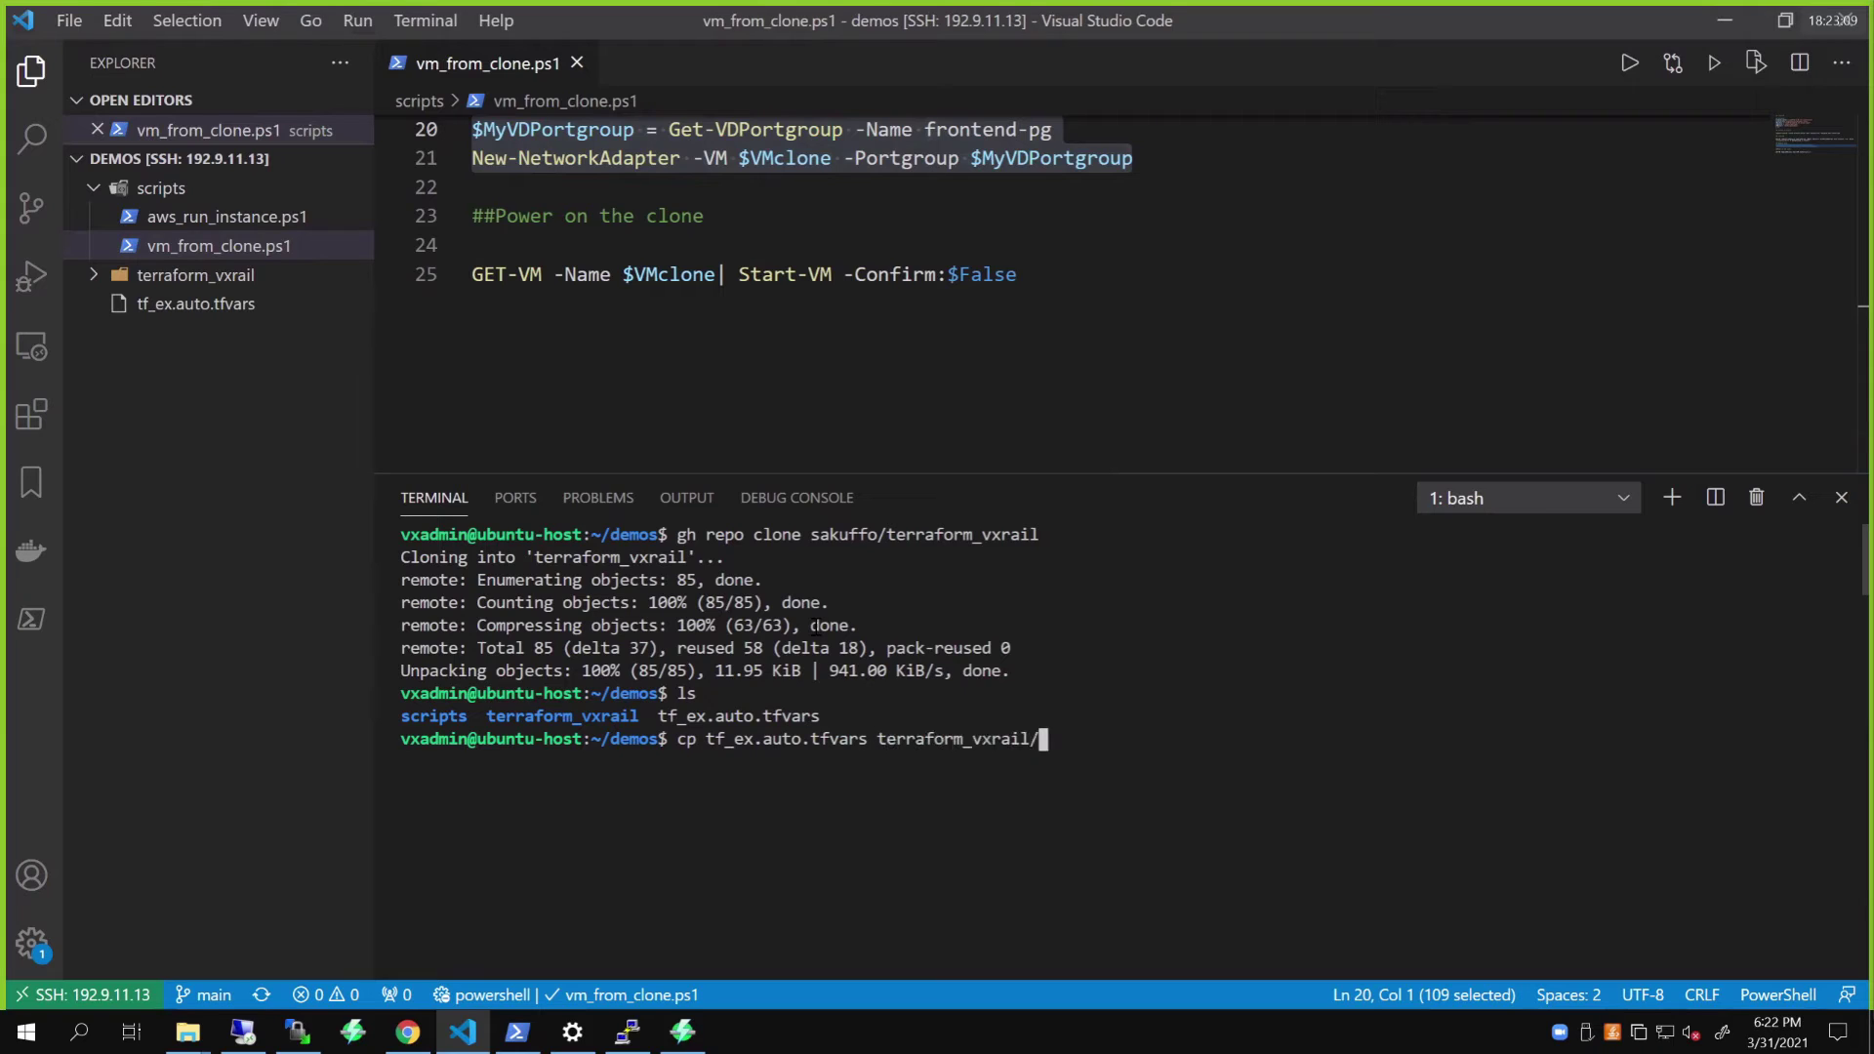
key("Return")
type("ls")
Step: Confirm the copy, change into terraform_vxrail, and expand that folder in the Explorer
key("Return")
type("cd te")
key("Tab")
key("Return")
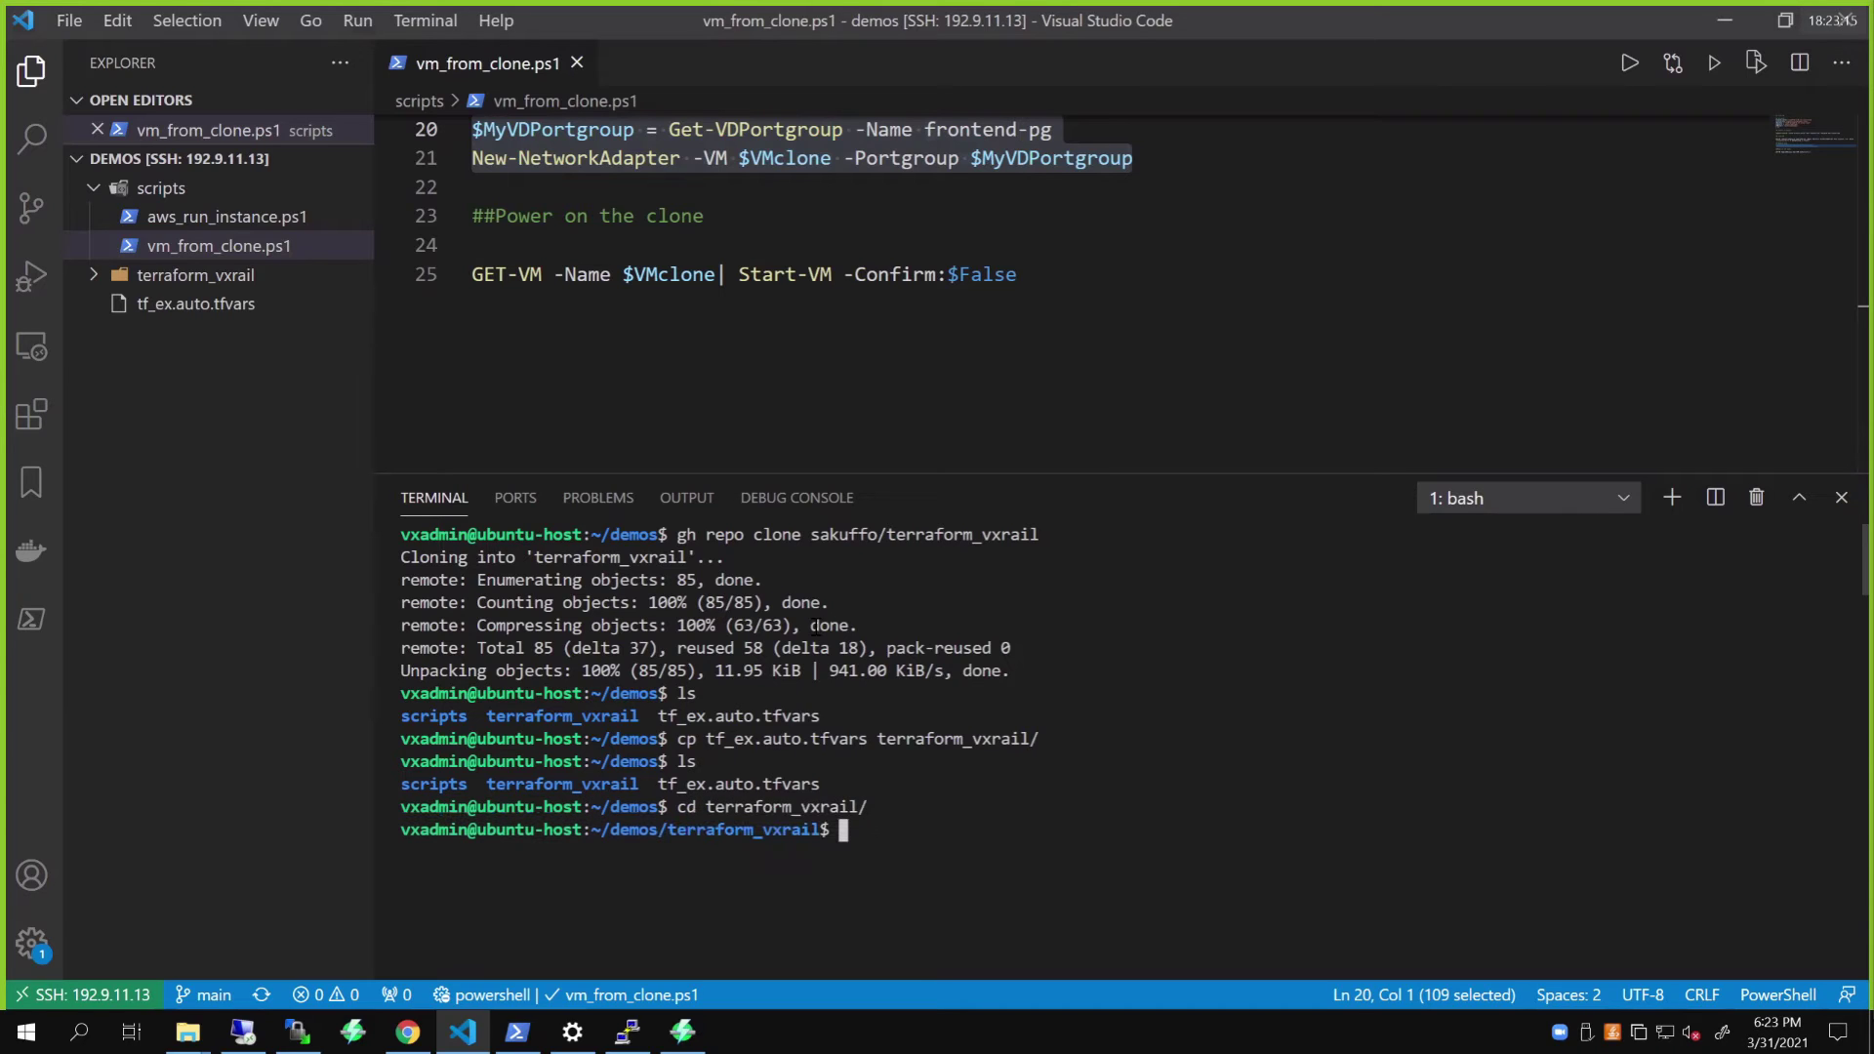
left_click(98, 275)
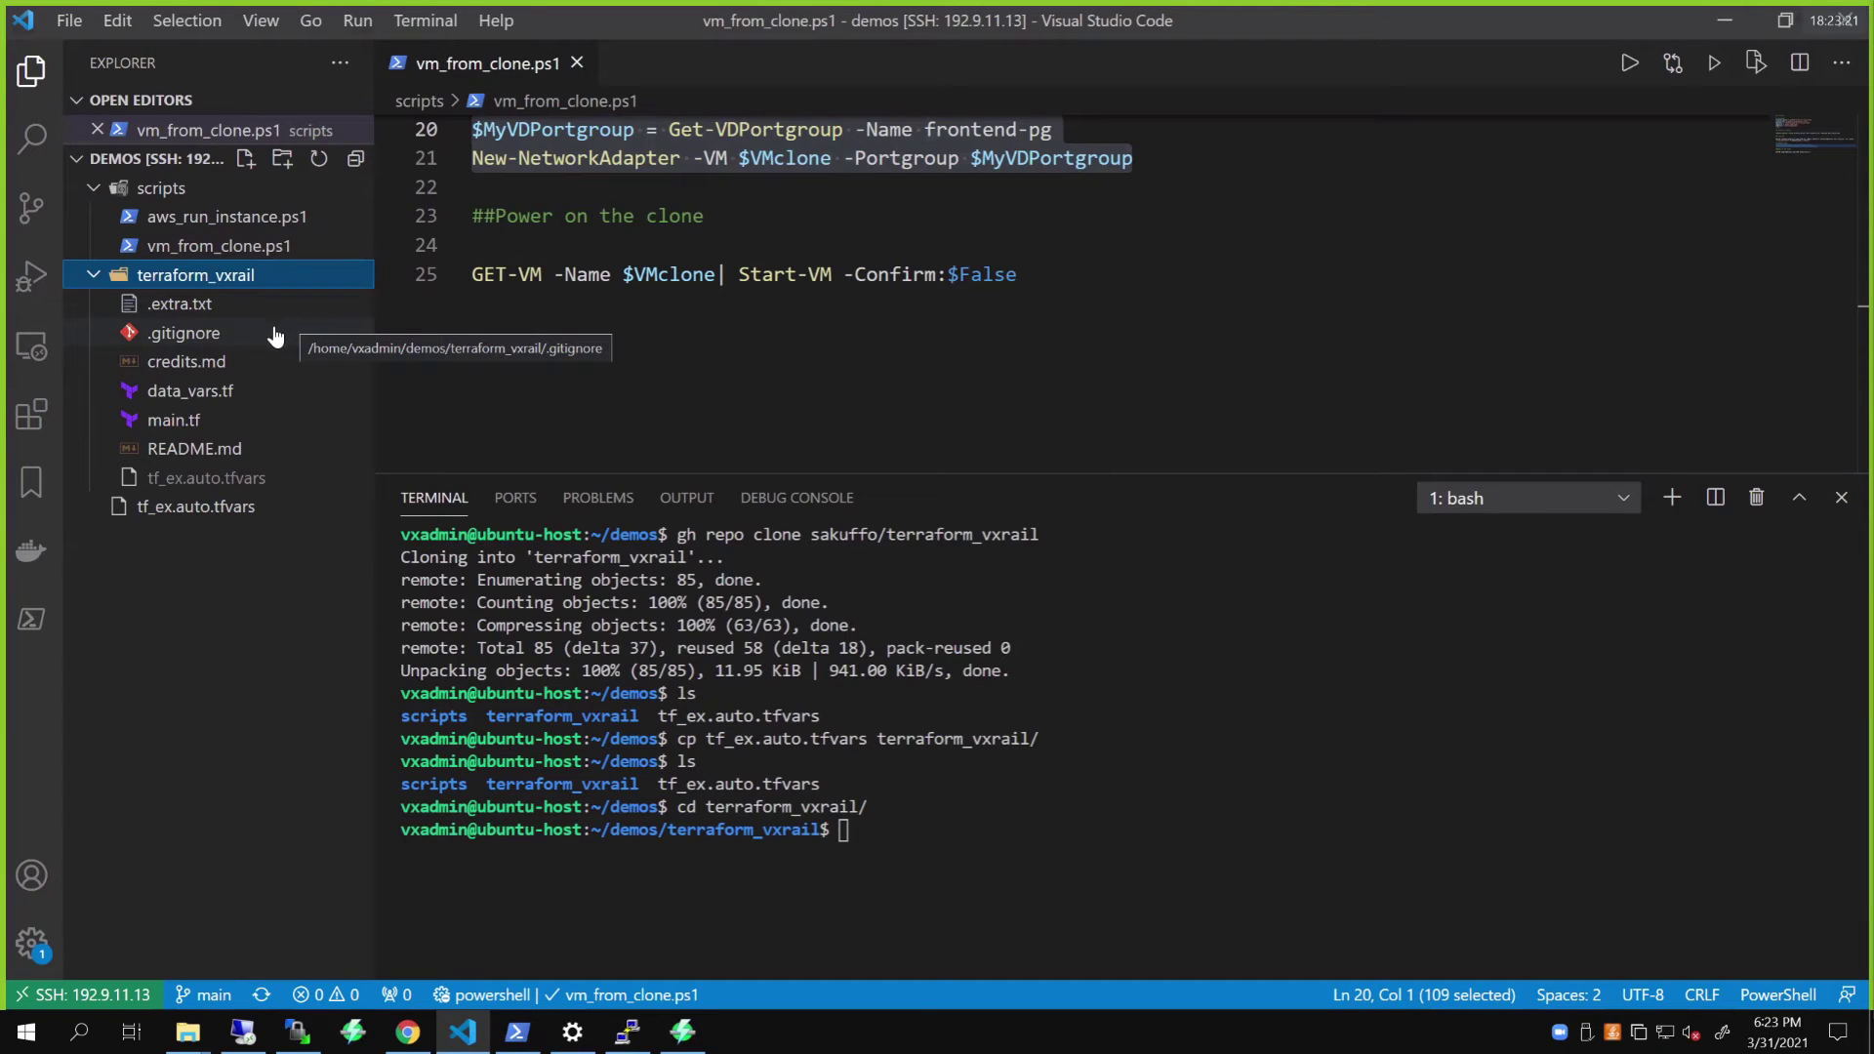
left_click(182, 419)
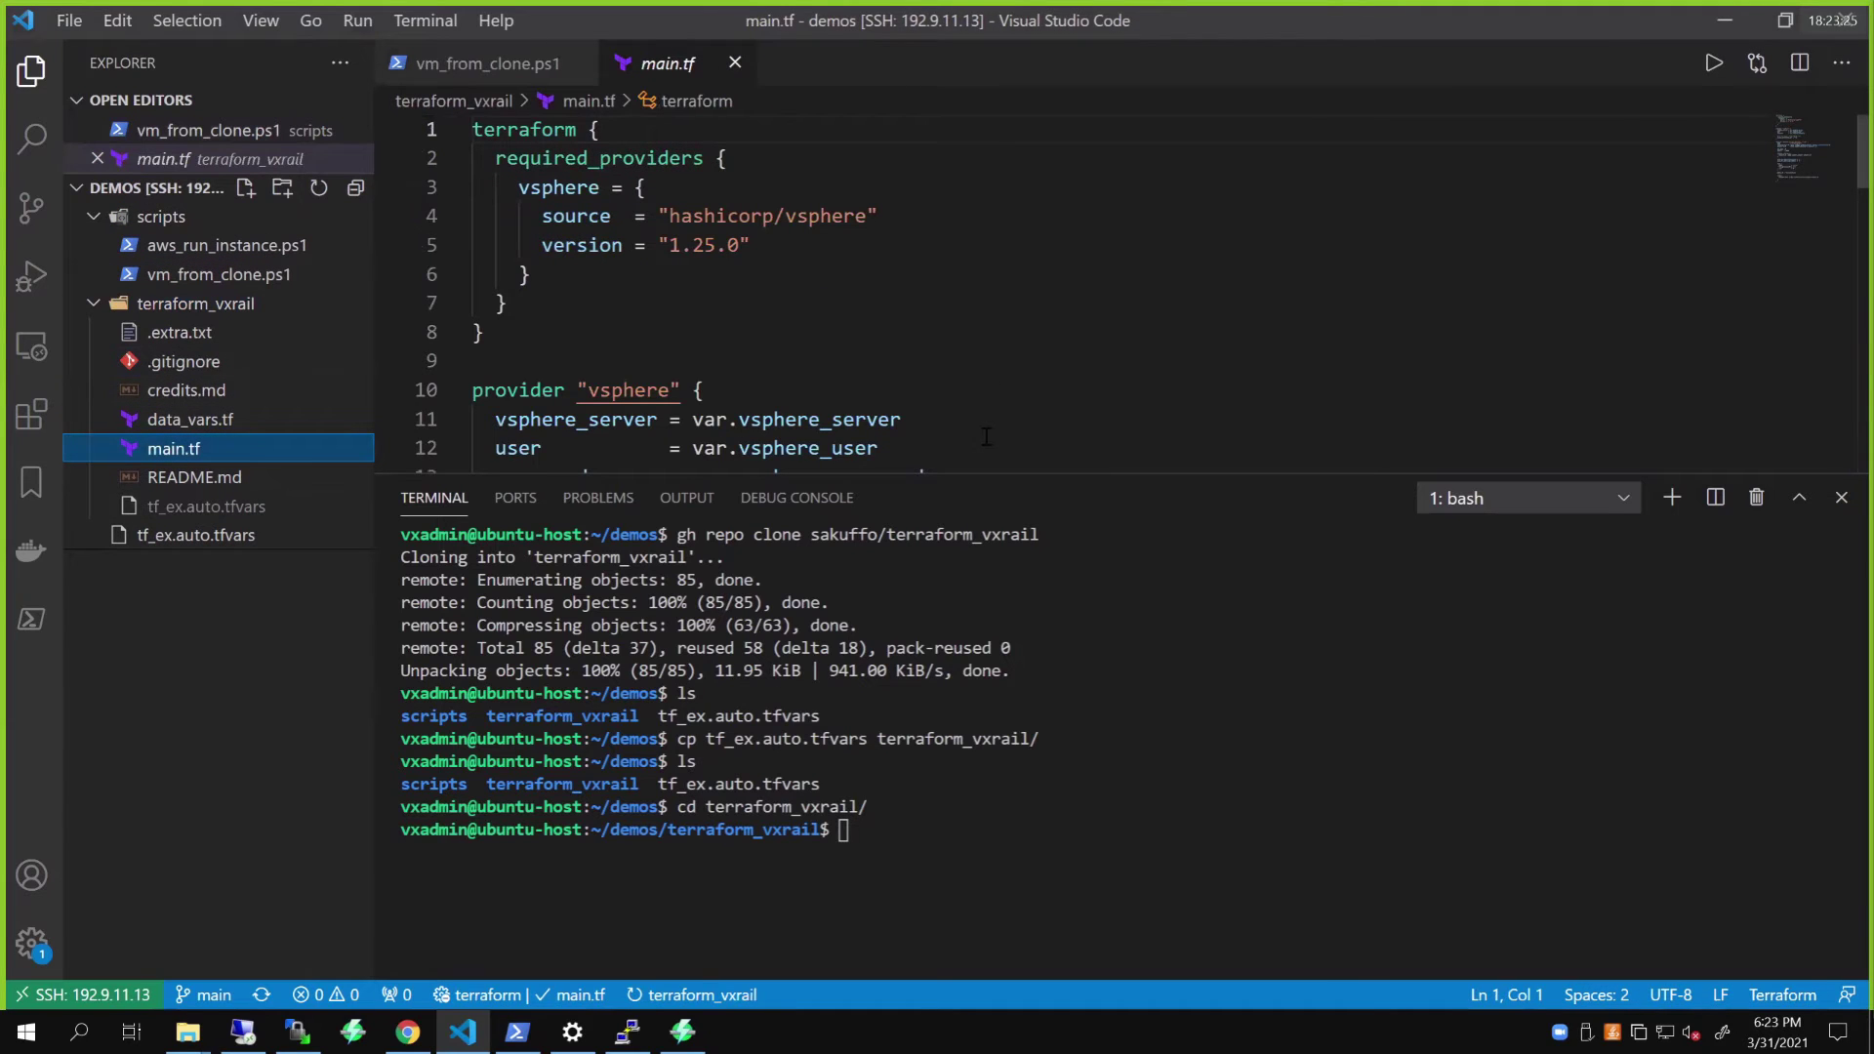
left_click_drag(1096, 479, 1095, 727)
left_click(925, 304)
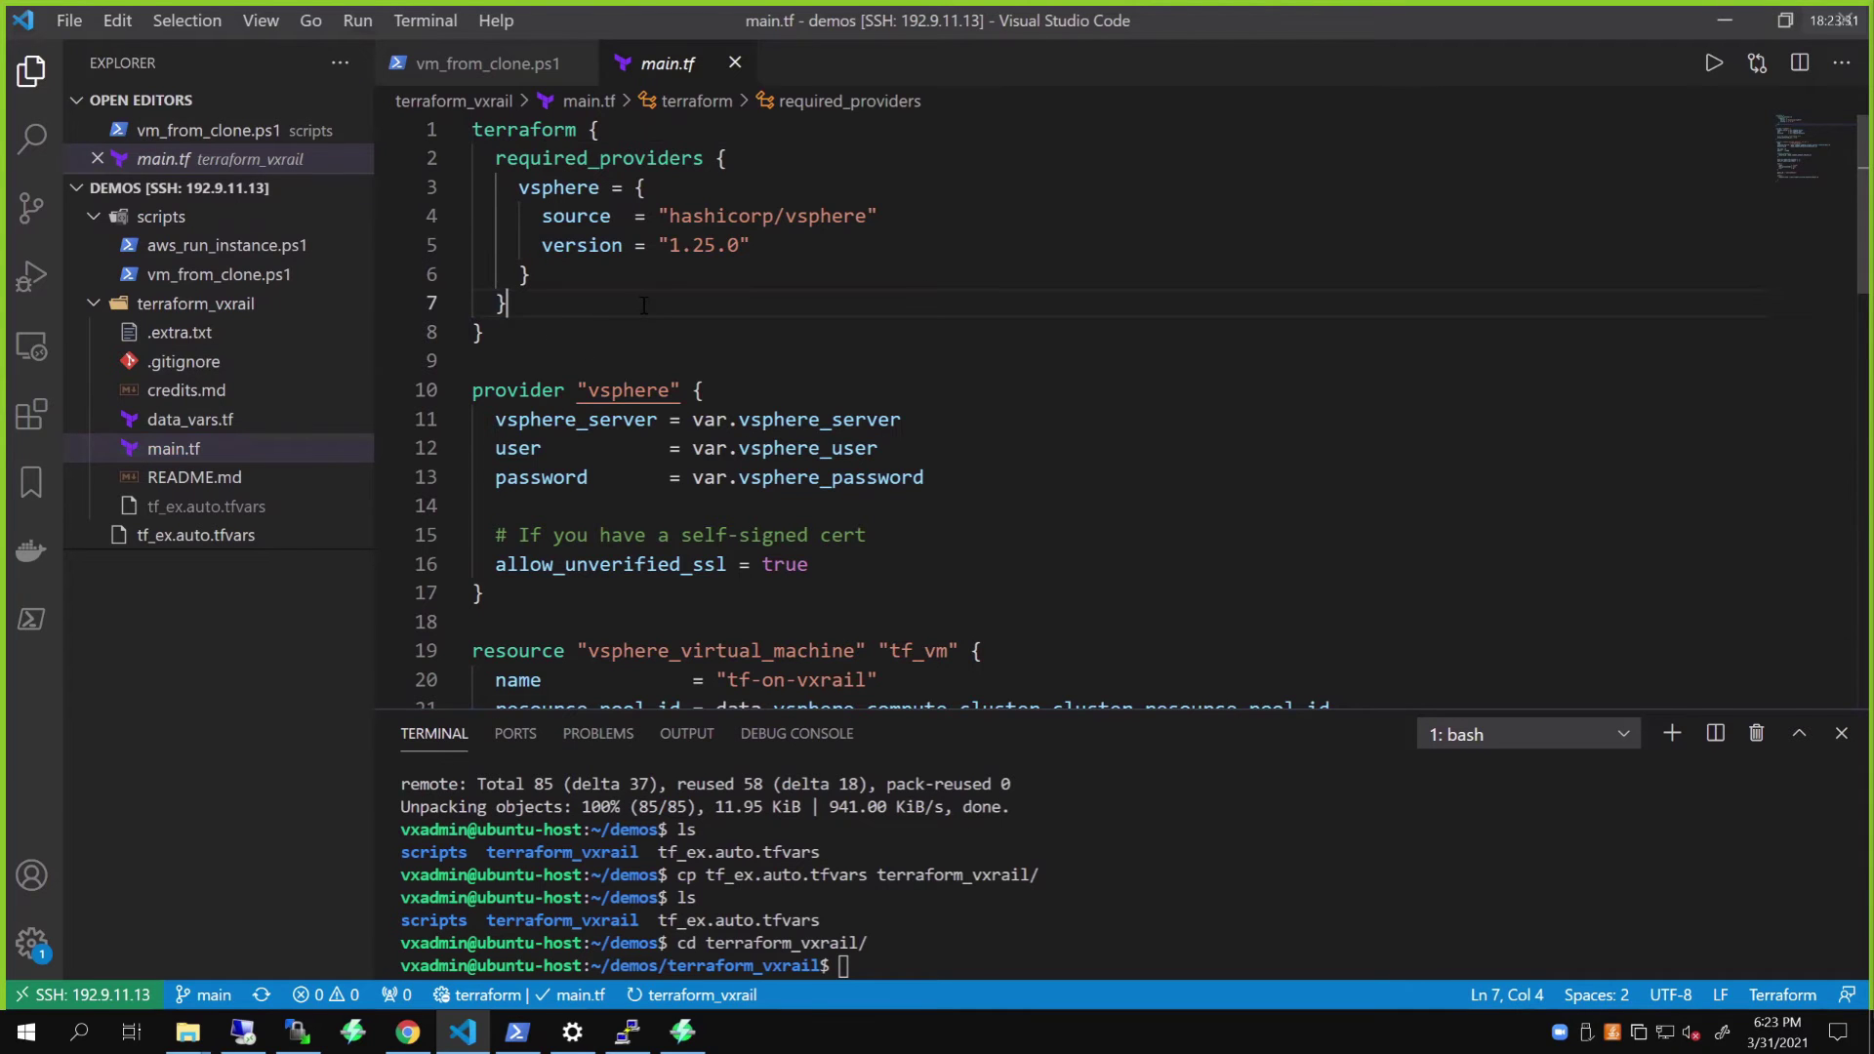
scroll(644, 303, "down", 5)
scroll(645, 303, "down", 4)
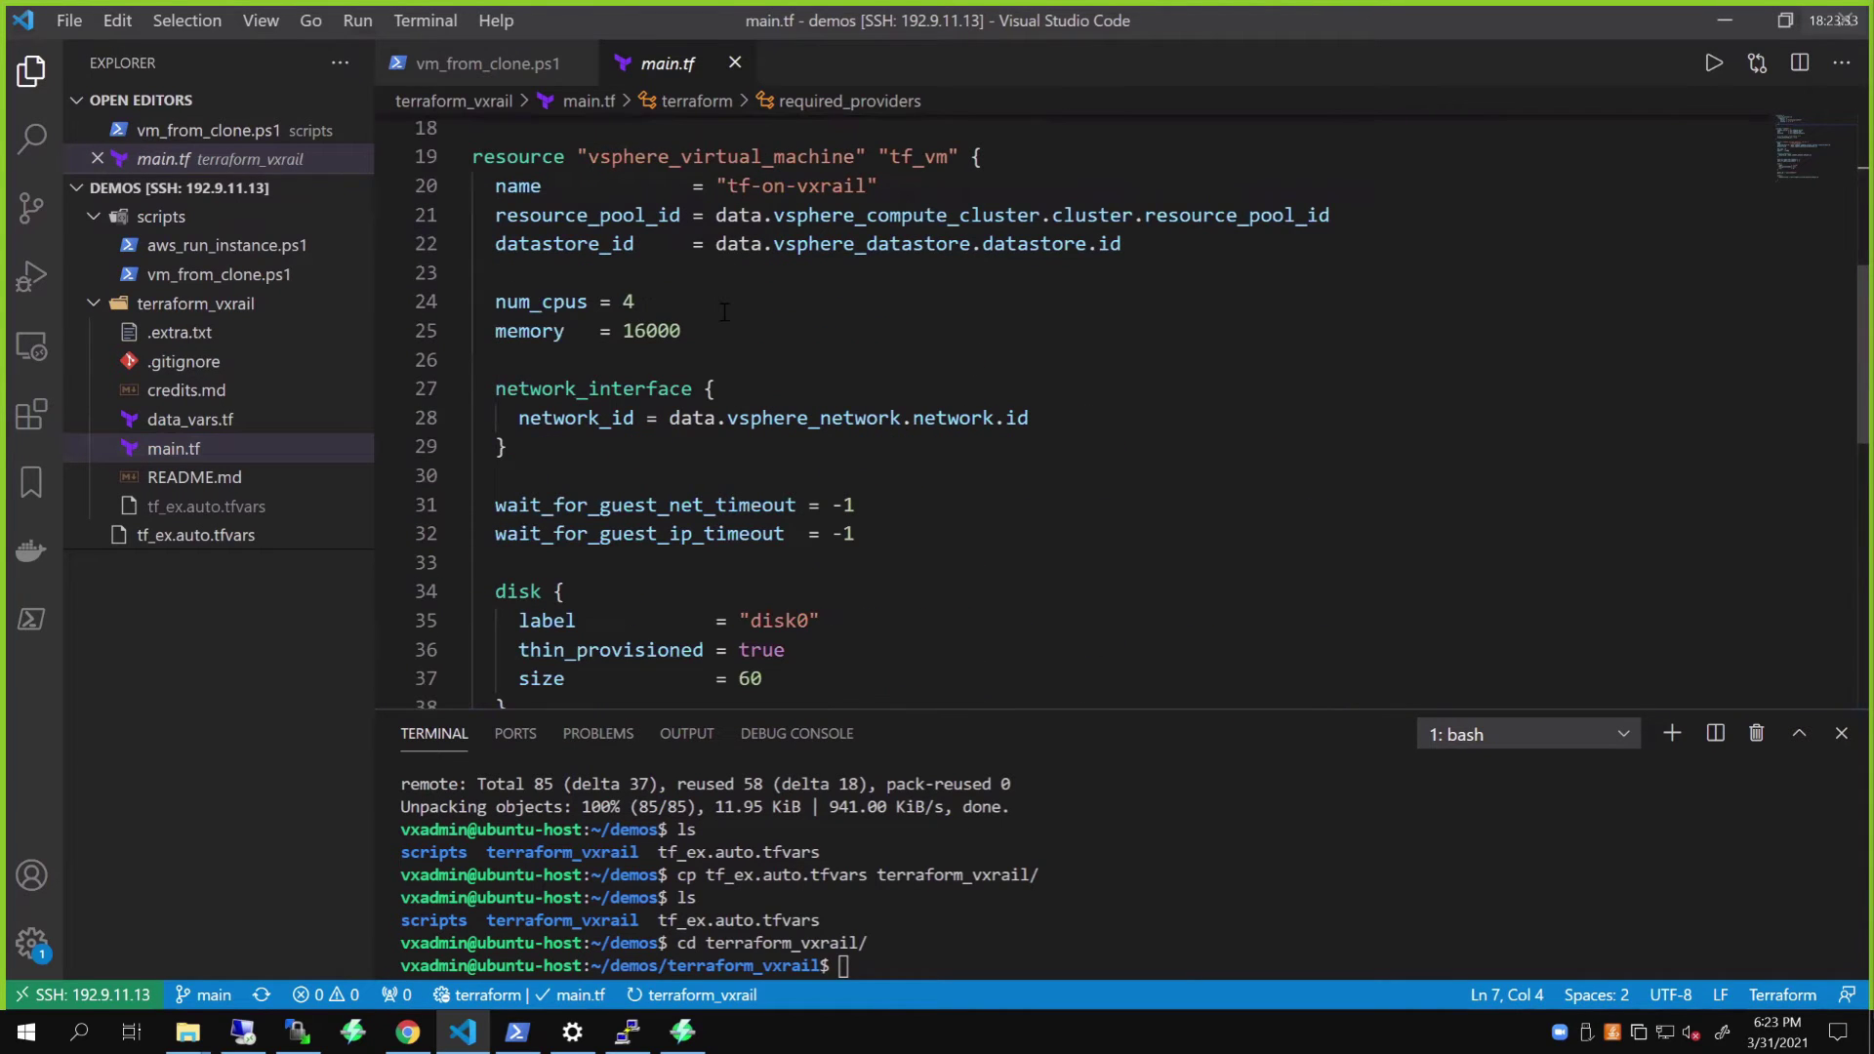
scroll(736, 388, "up", 5)
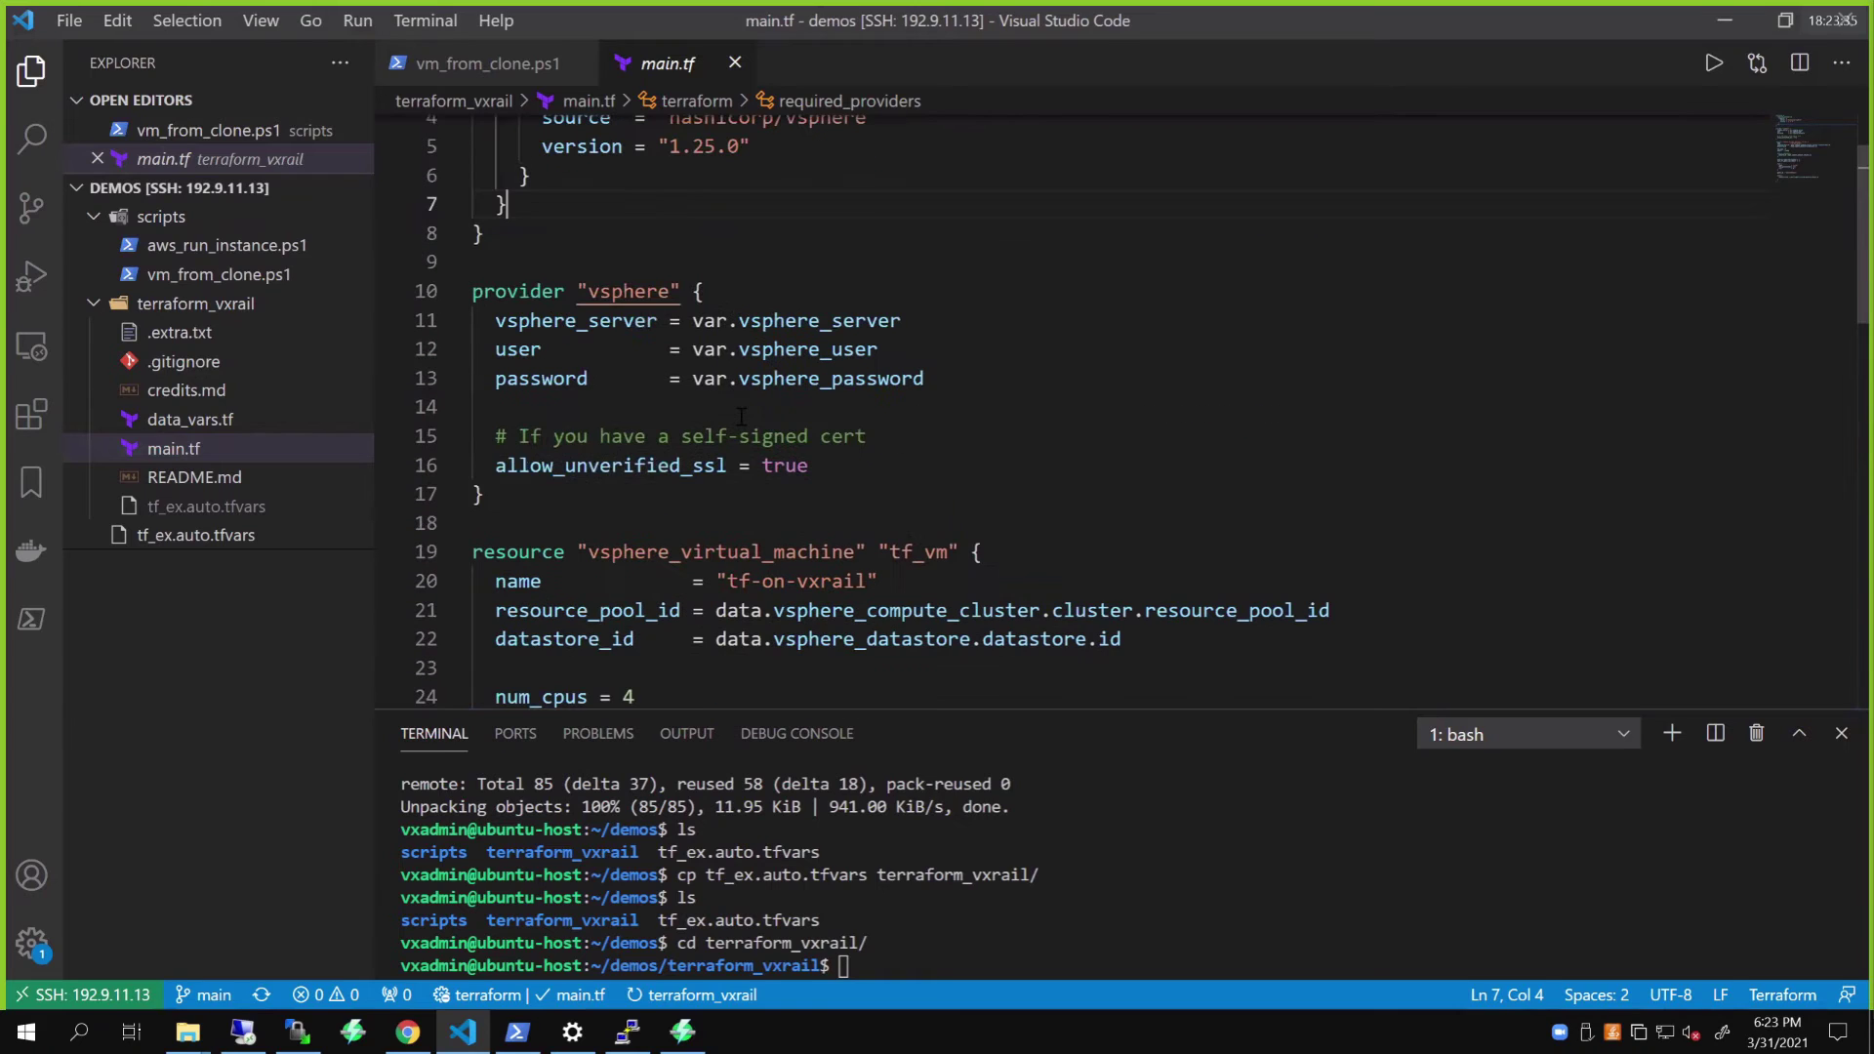
scroll(718, 402, "up", 4)
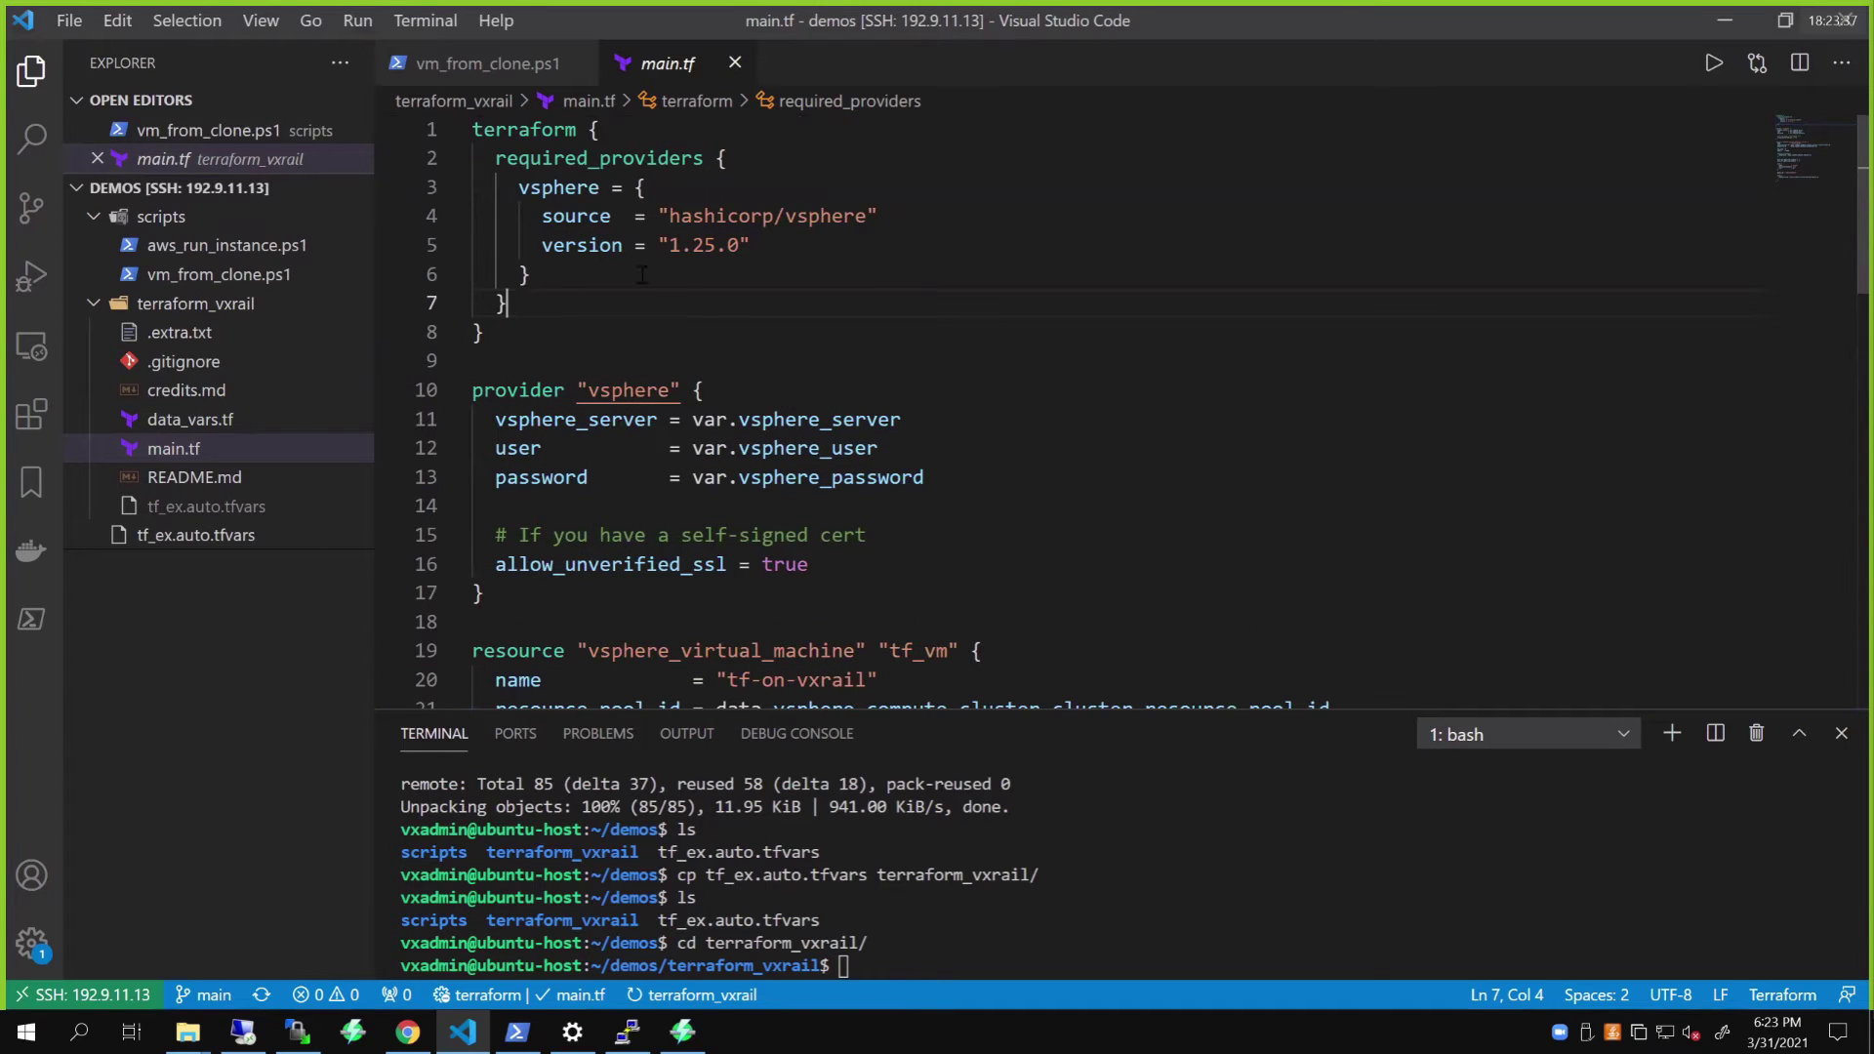
left_click_drag(531, 275, 471, 198)
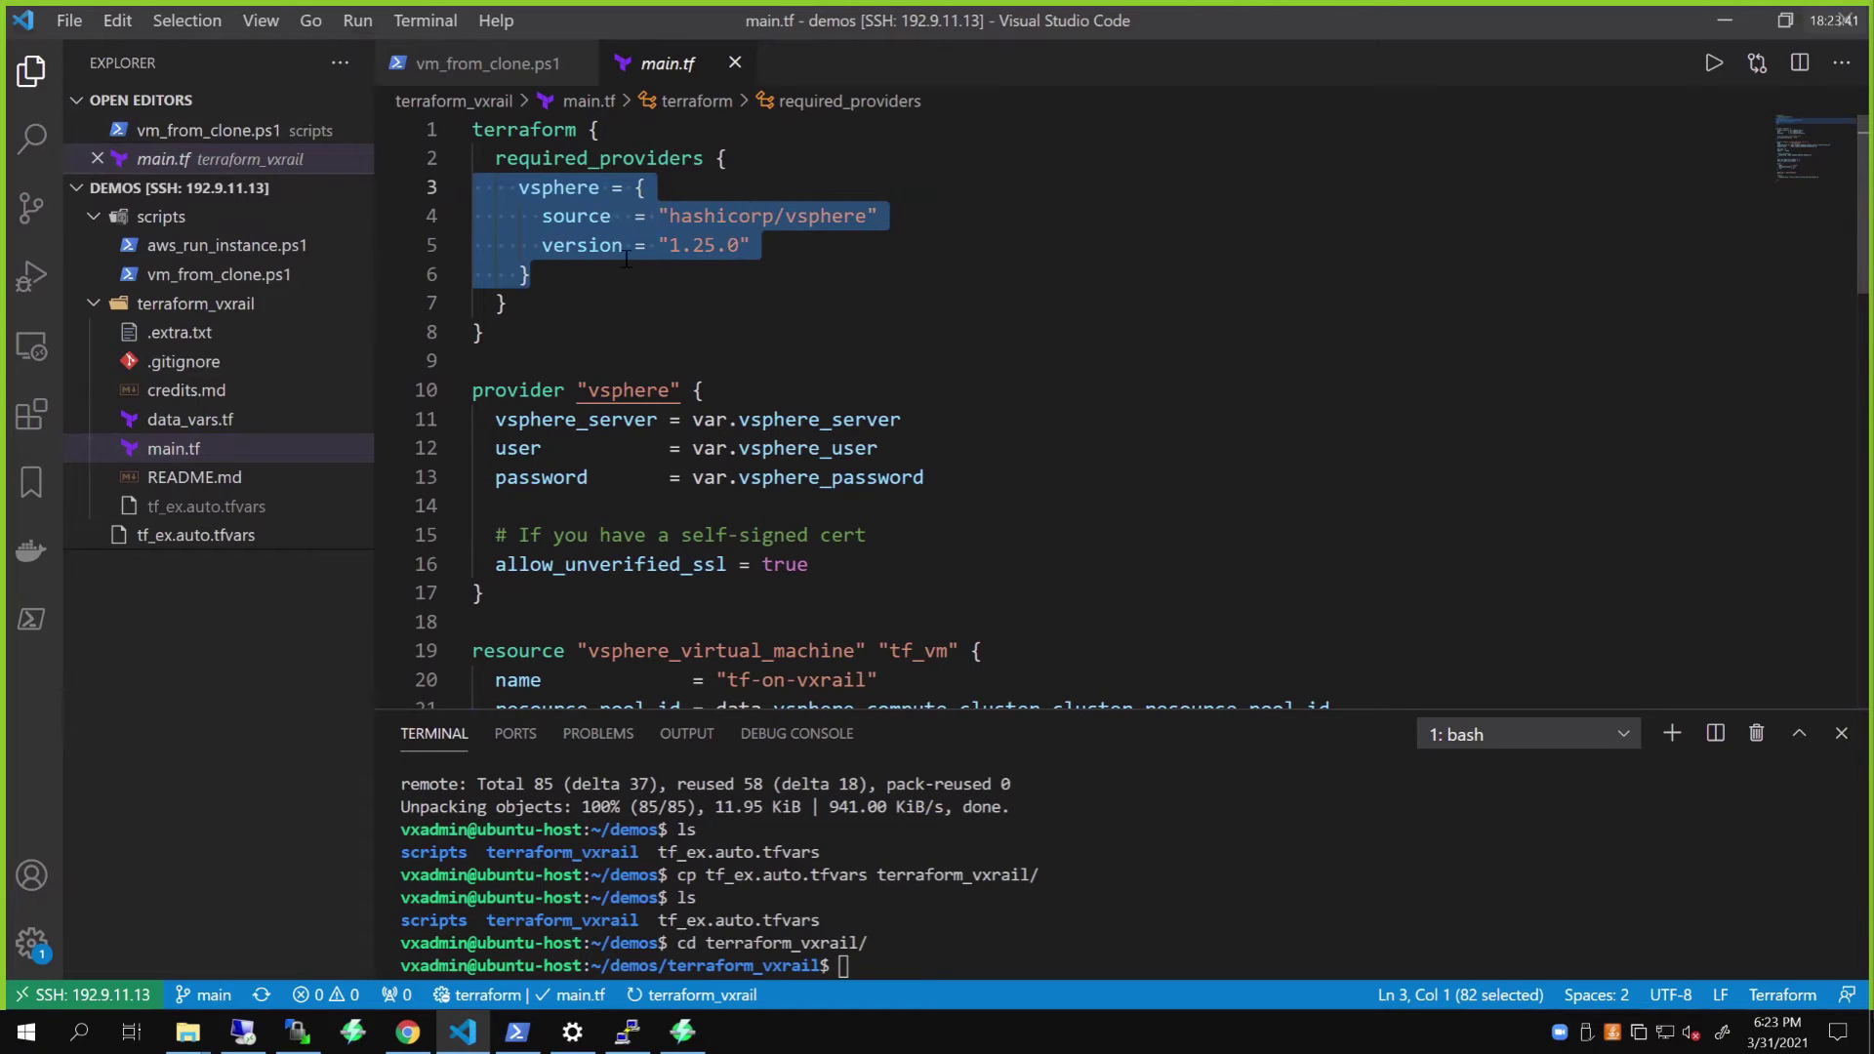
left_click(768, 271)
left_click_drag(750, 244, 553, 216)
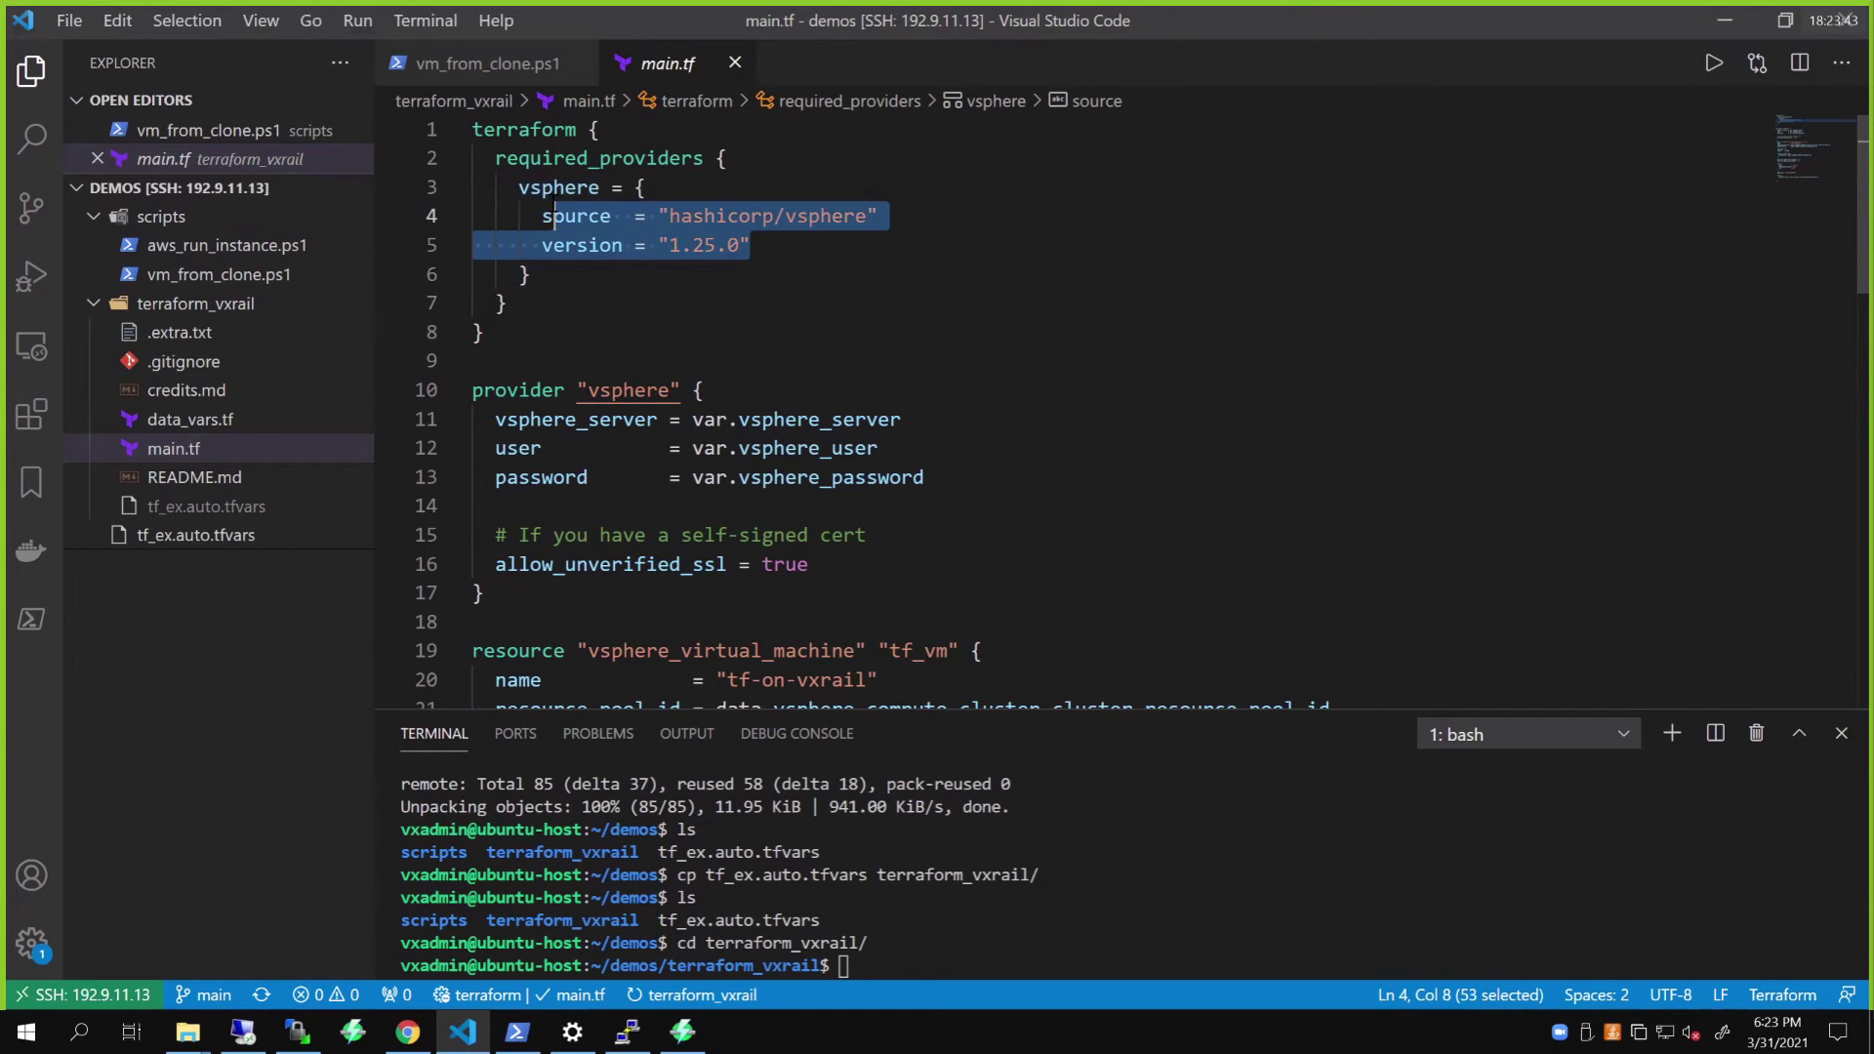
scroll(689, 358, "down", 2)
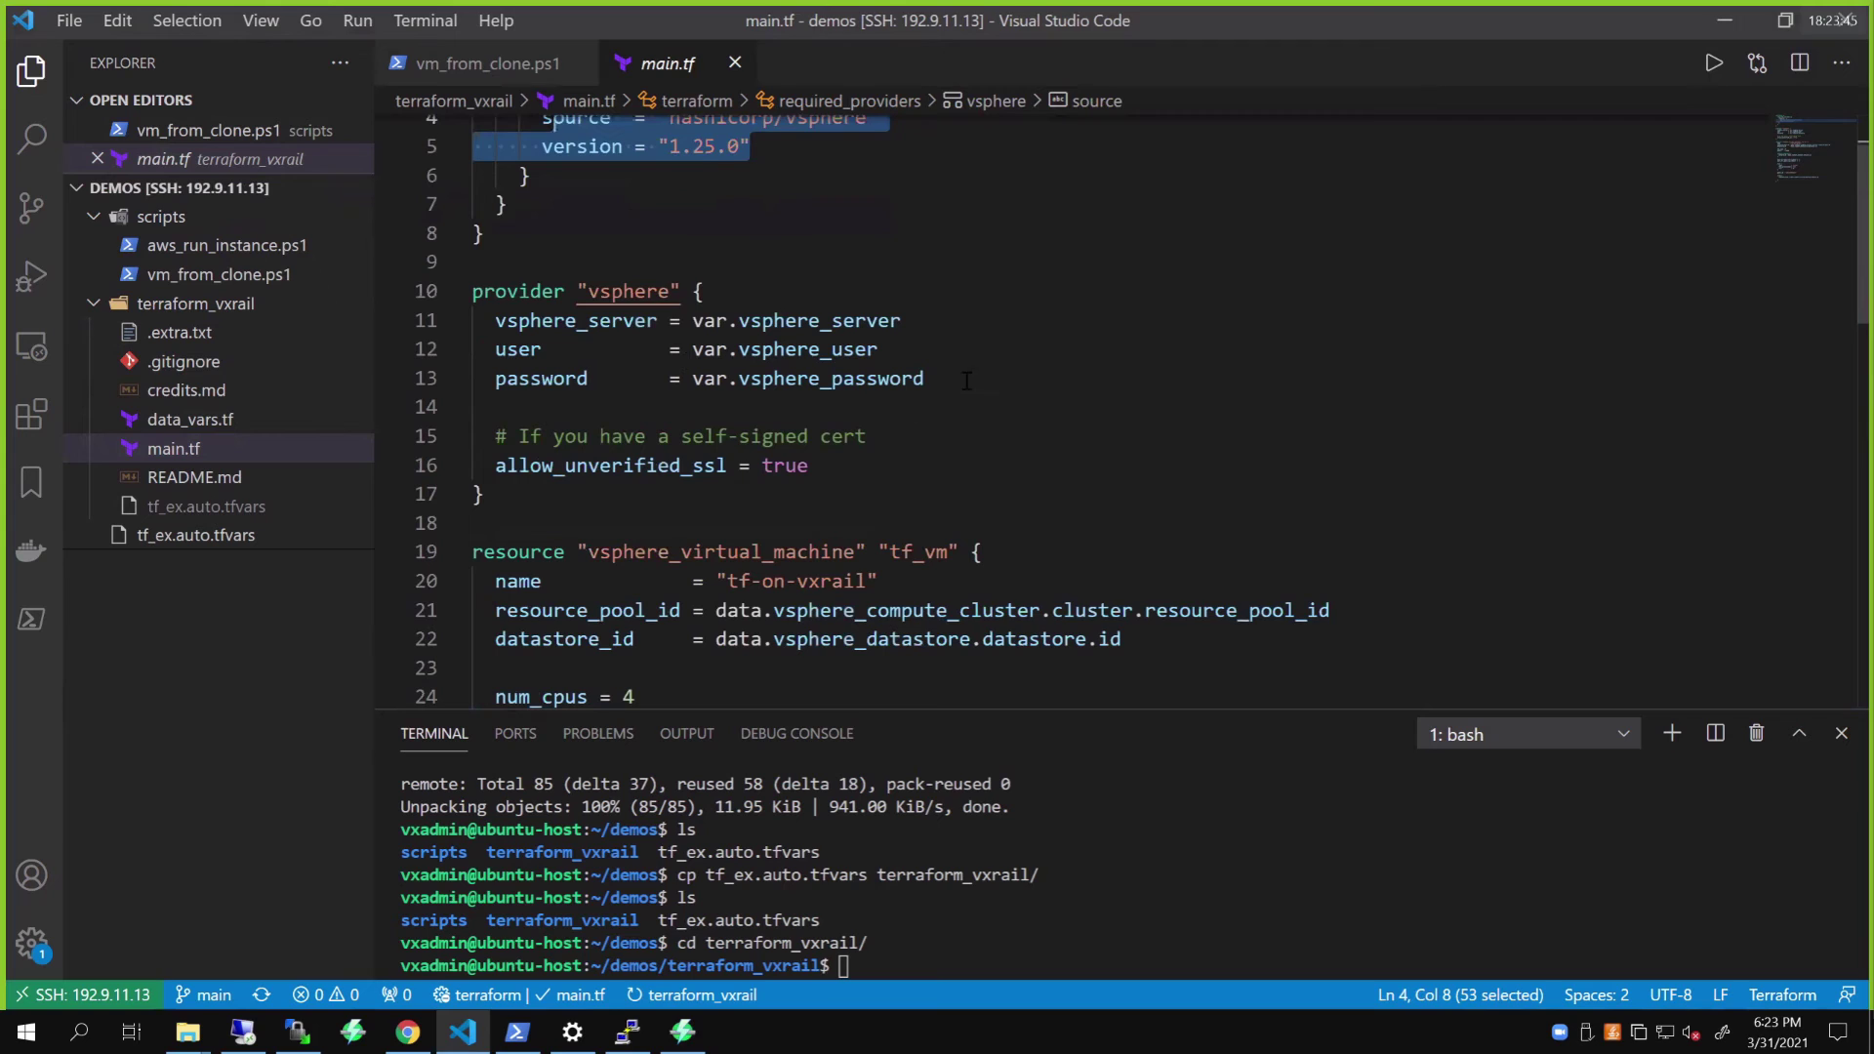
left_click_drag(925, 378, 474, 319)
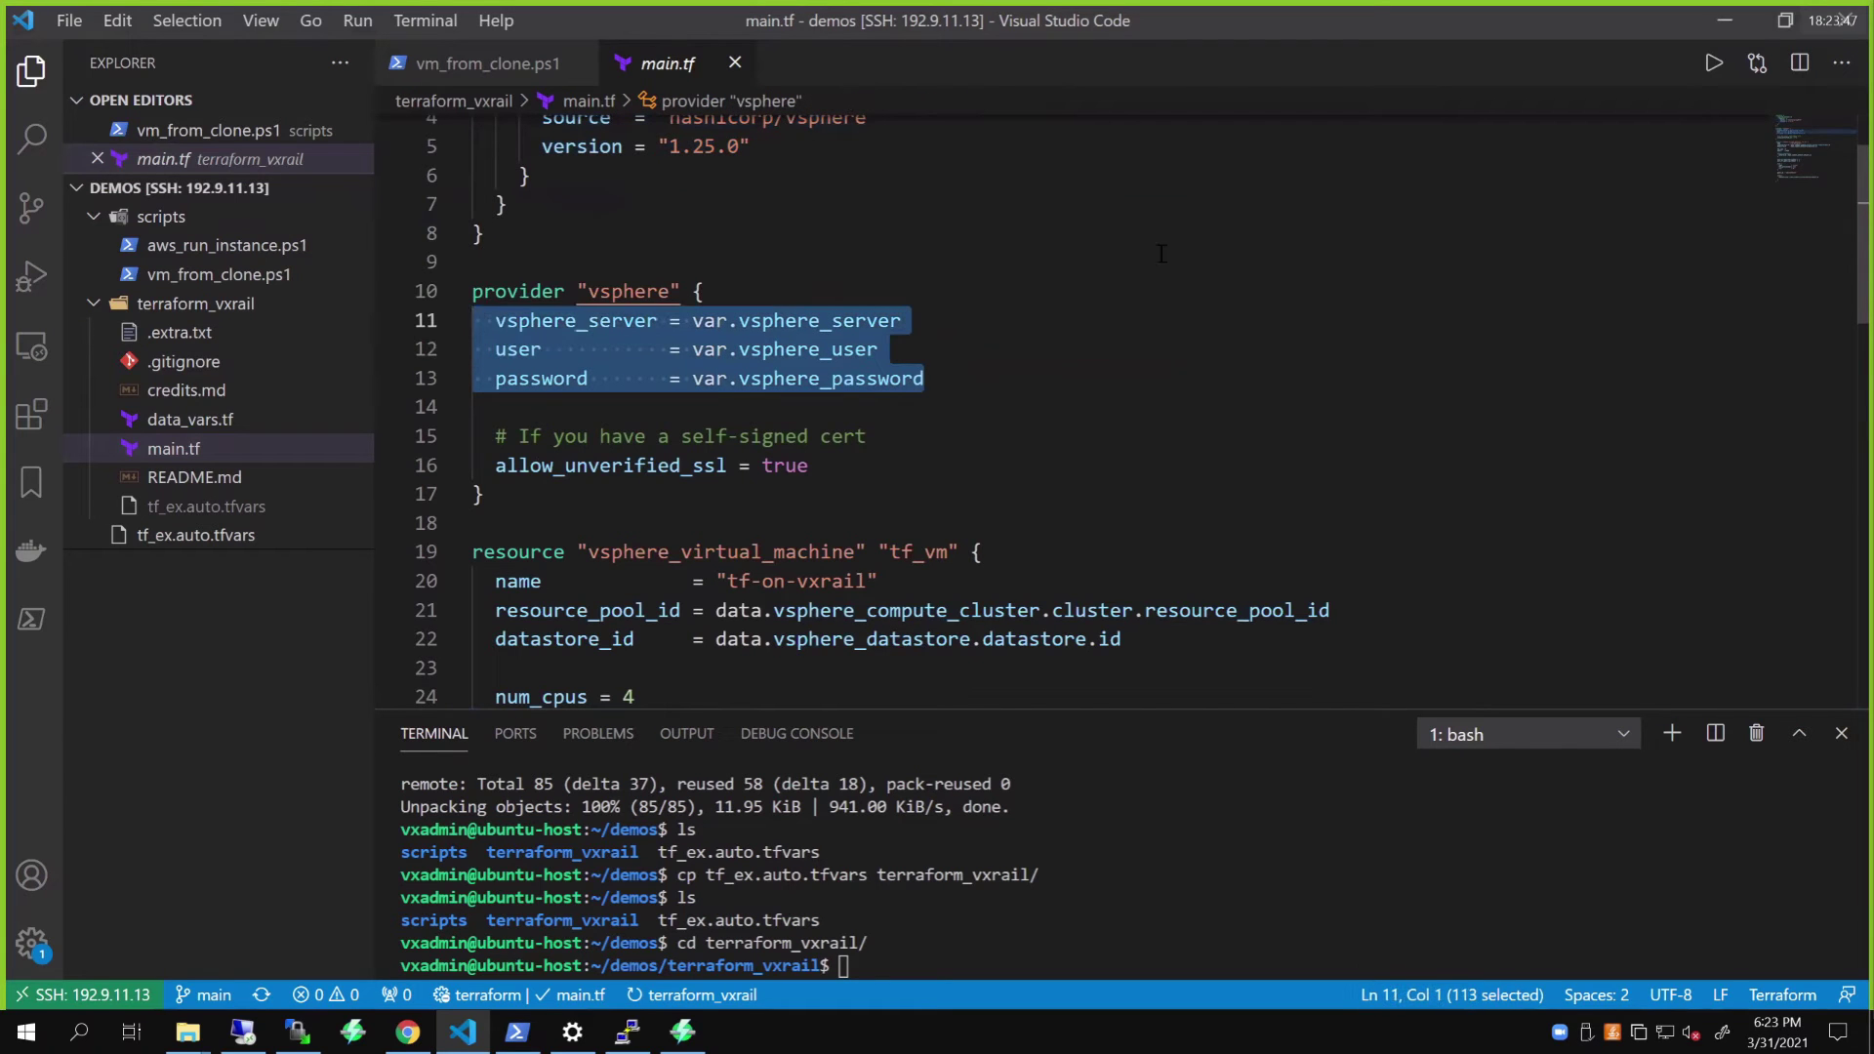
scroll(812, 378, "down", 3)
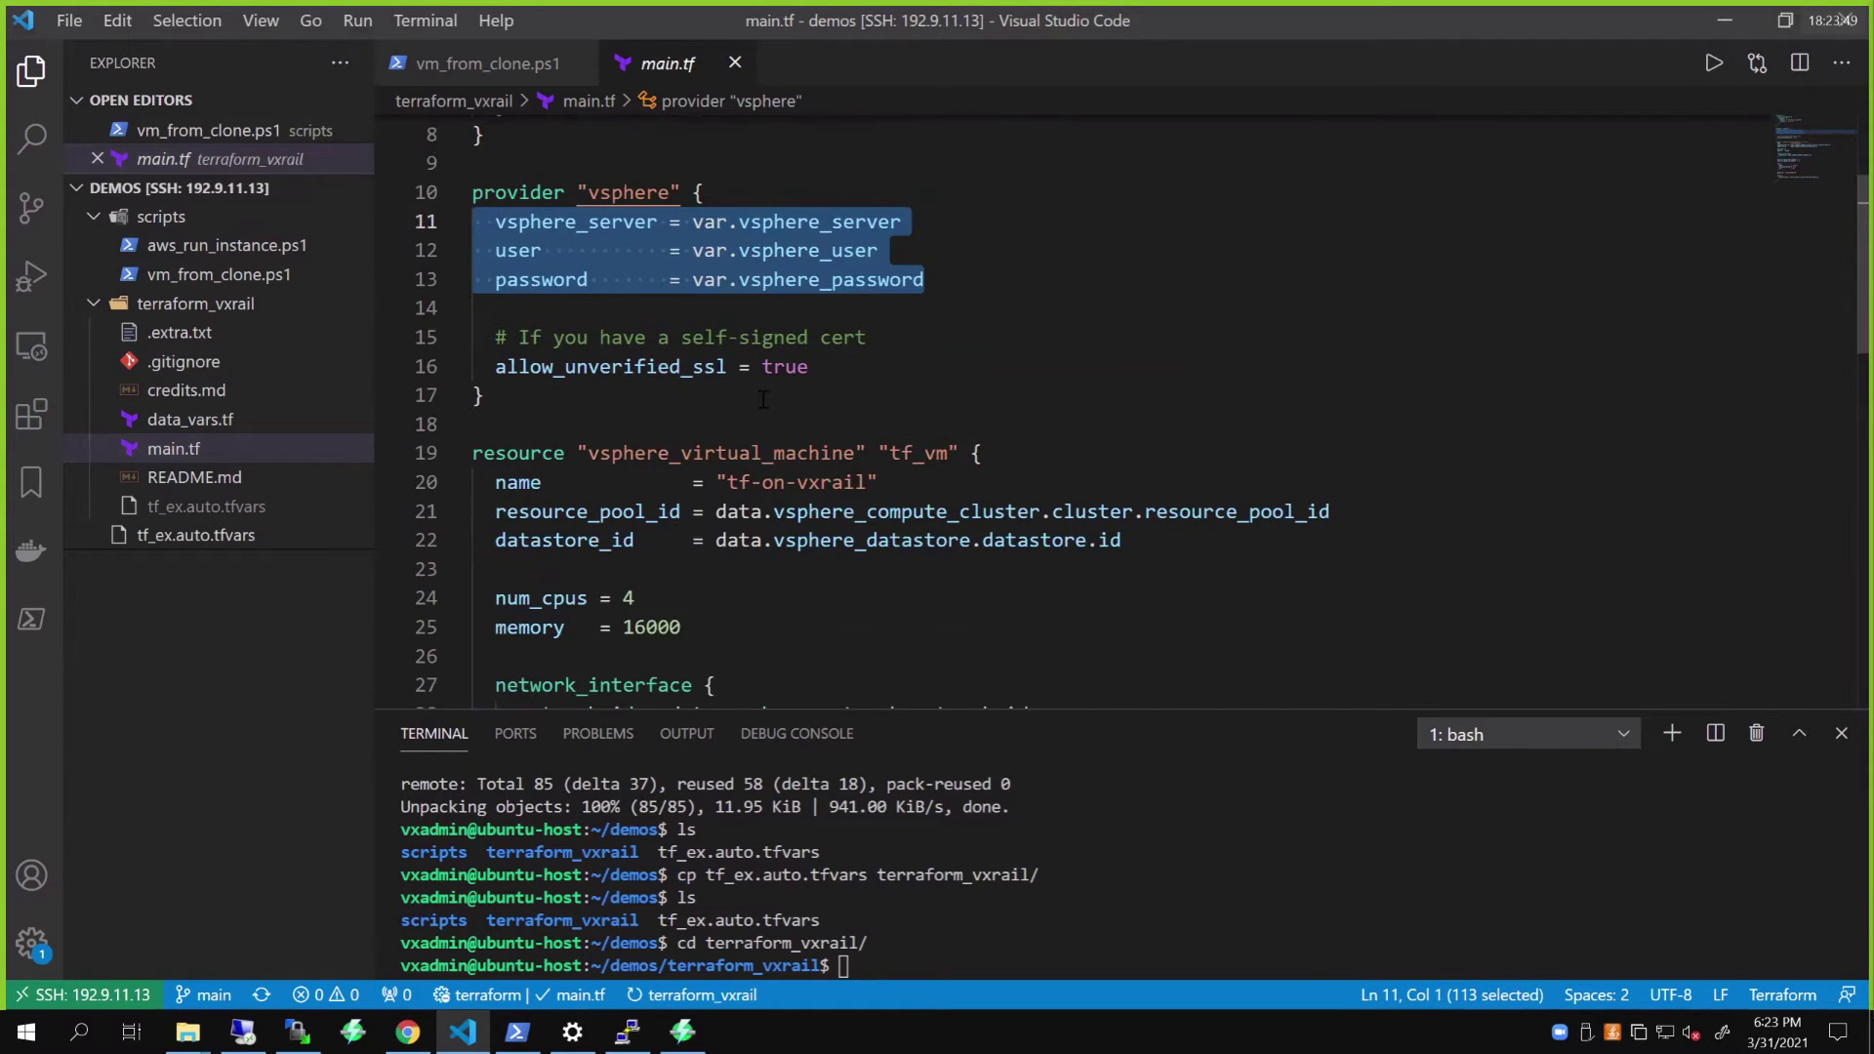
scroll(815, 293, "down", 3)
left_click_drag(808, 268, 494, 269)
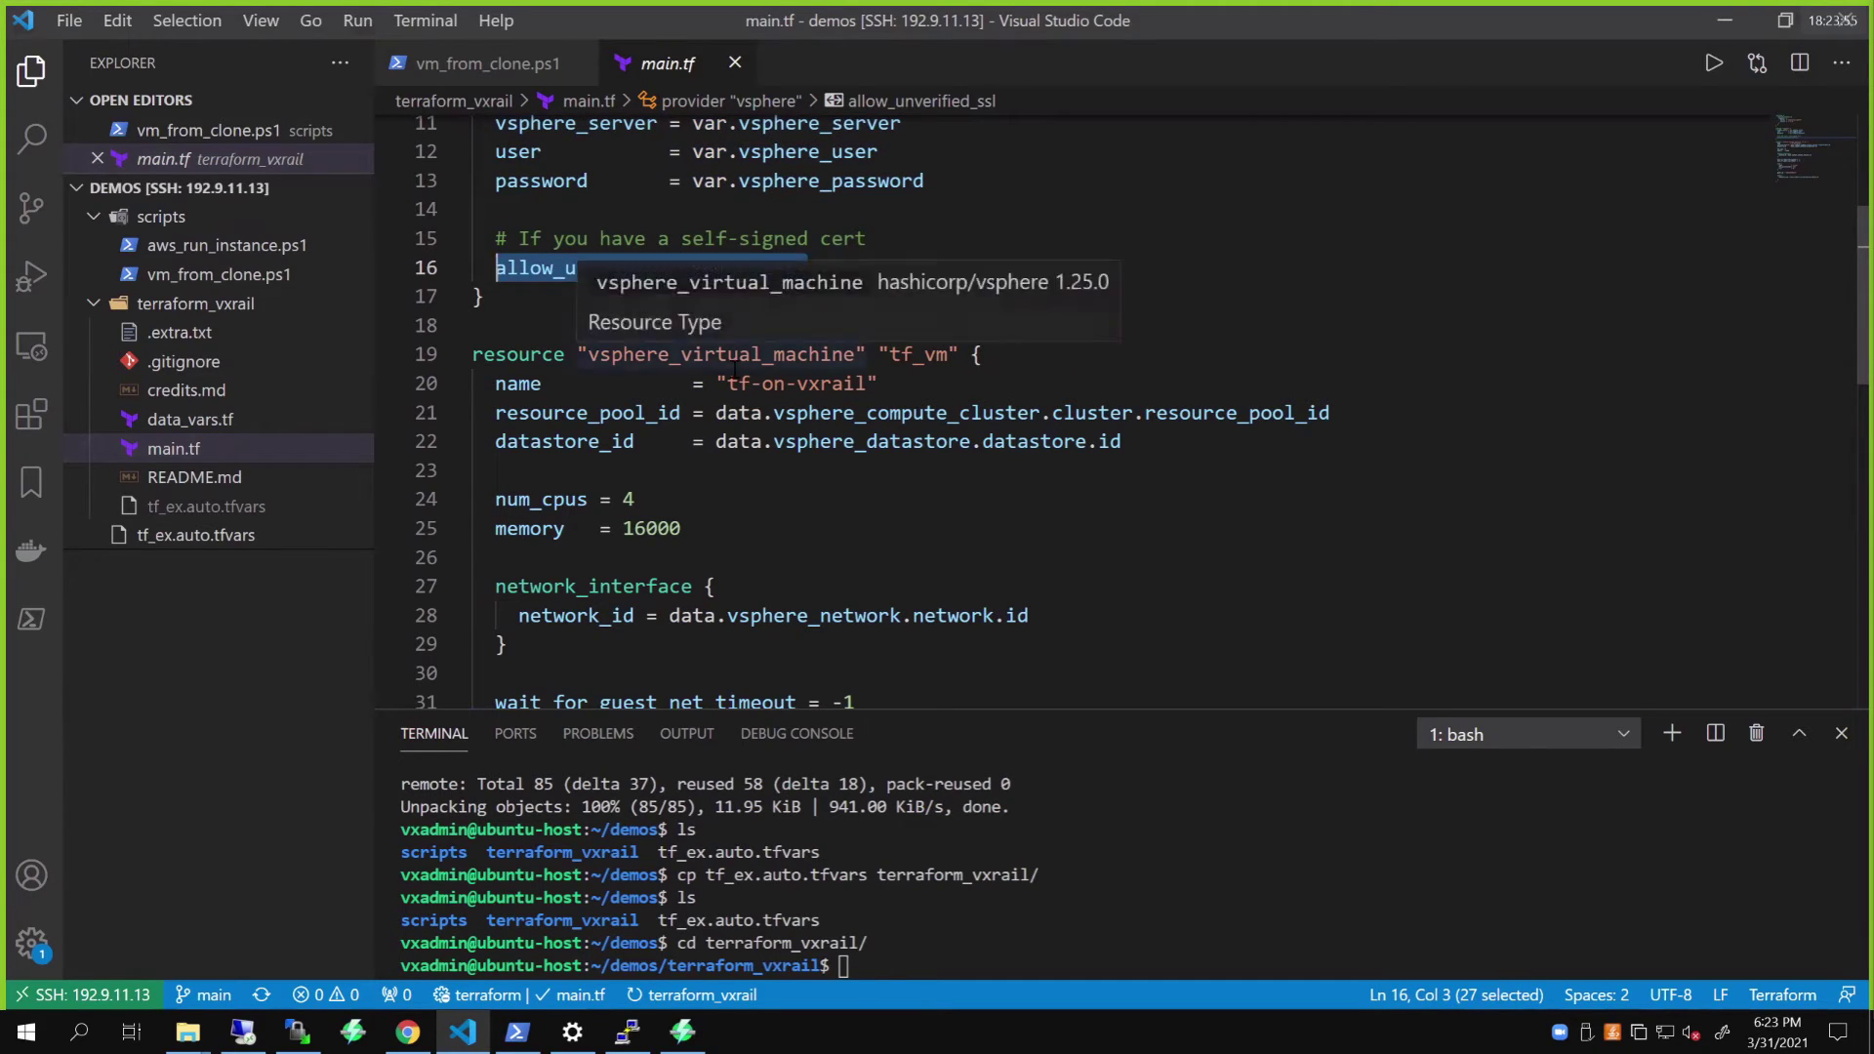
left_click(785, 498)
scroll(787, 498, "down", 3)
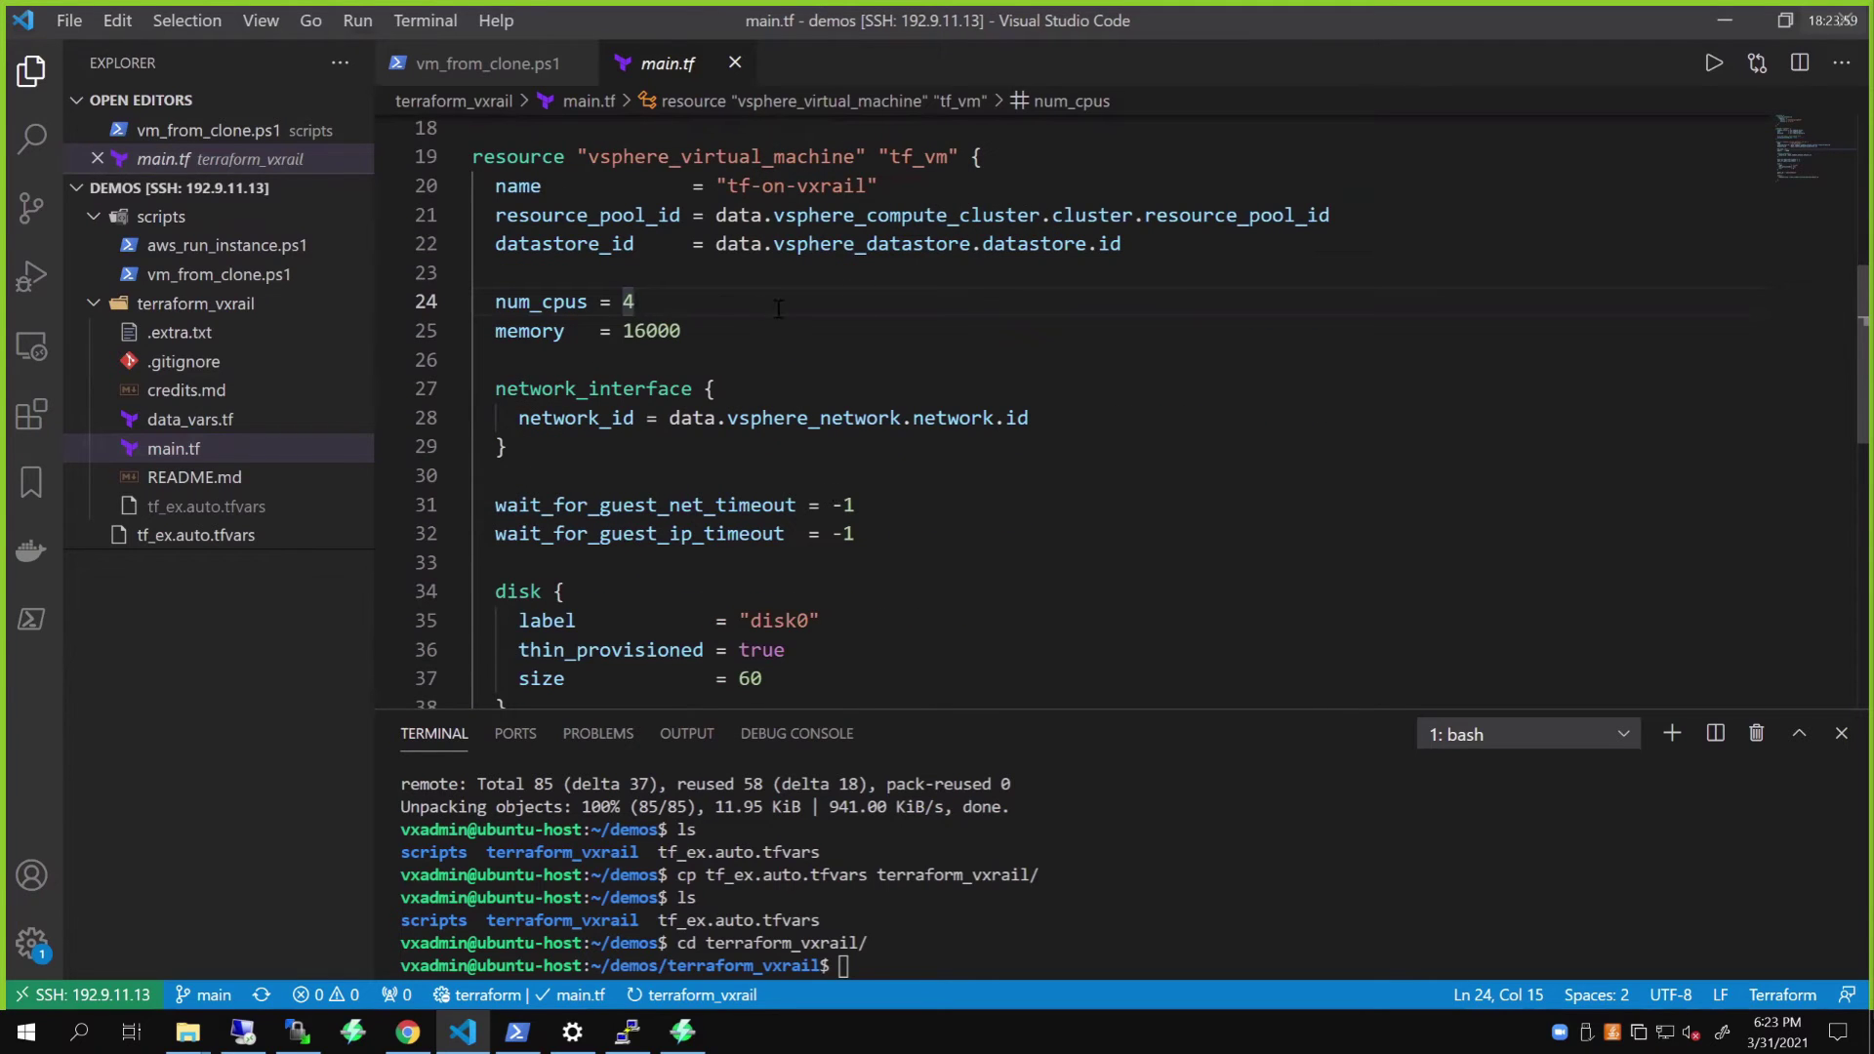
scroll(829, 321, "up", 1)
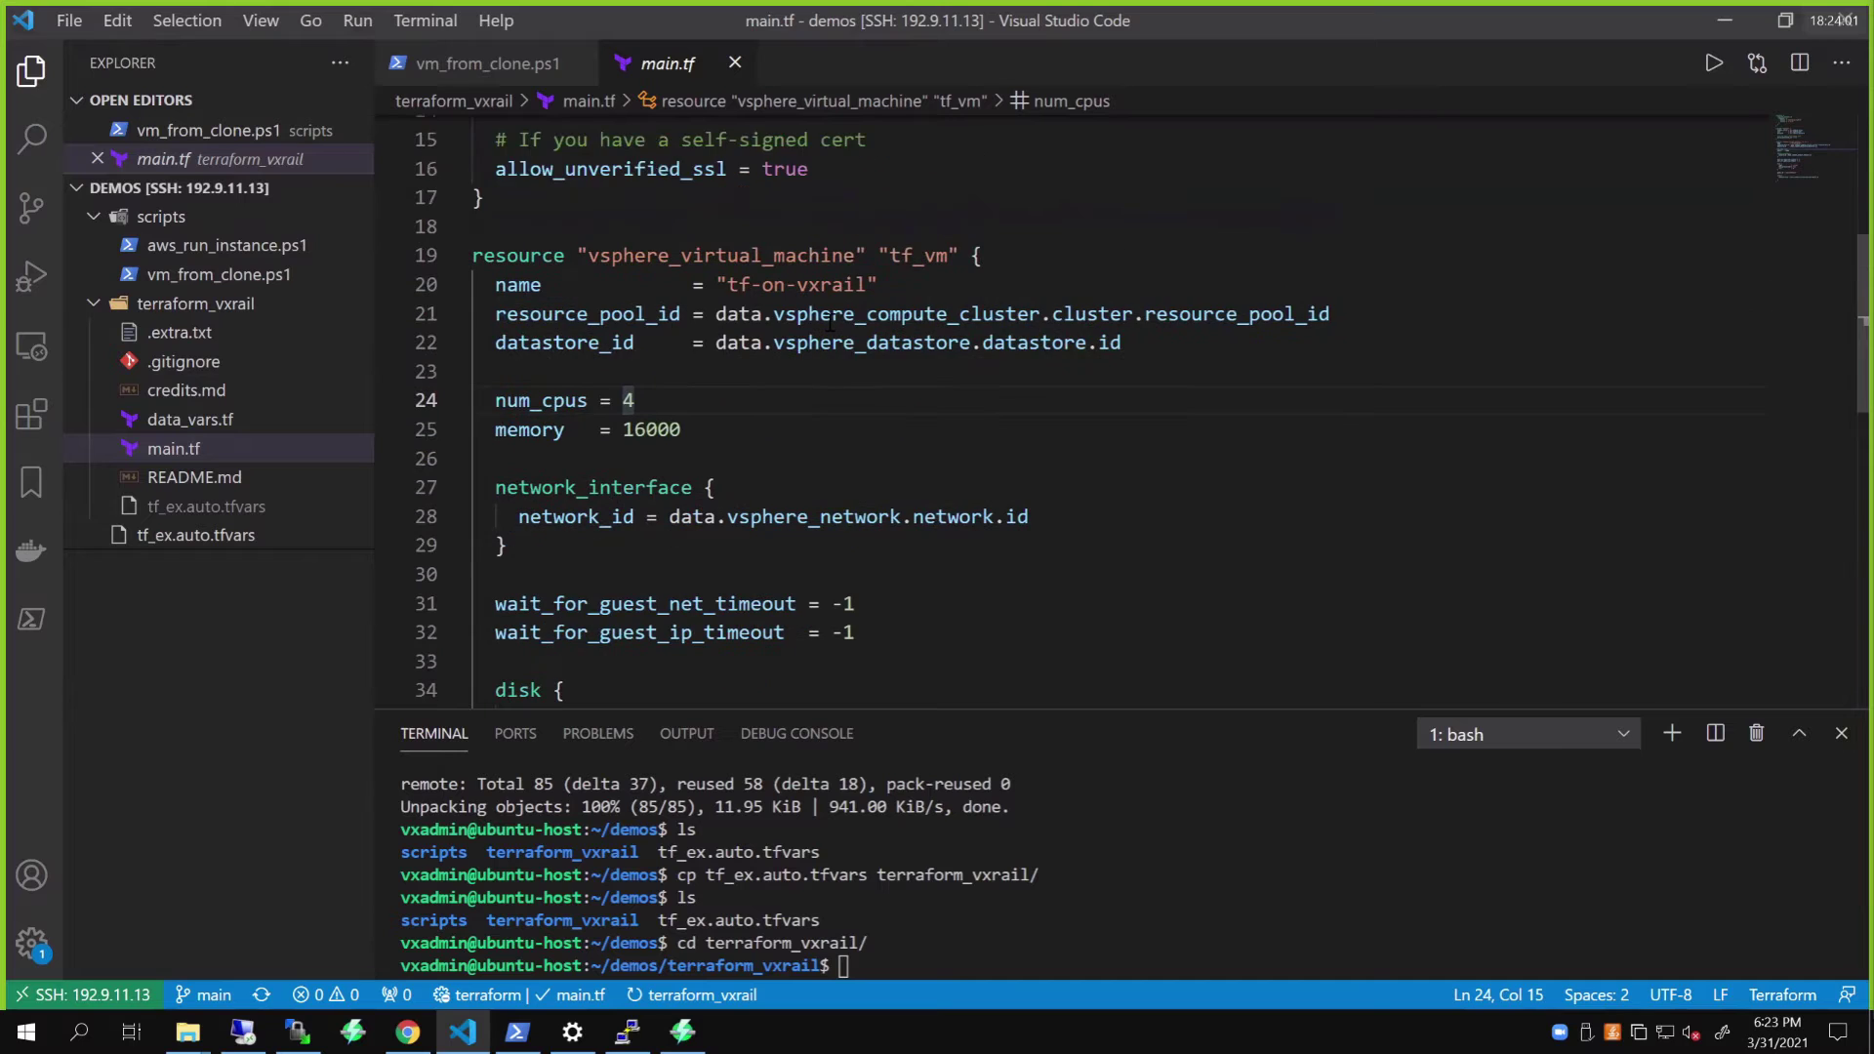
scroll(830, 321, "down", 1)
scroll(830, 320, "down", 1)
scroll(831, 320, "down", 1)
scroll(829, 321, "up", 2)
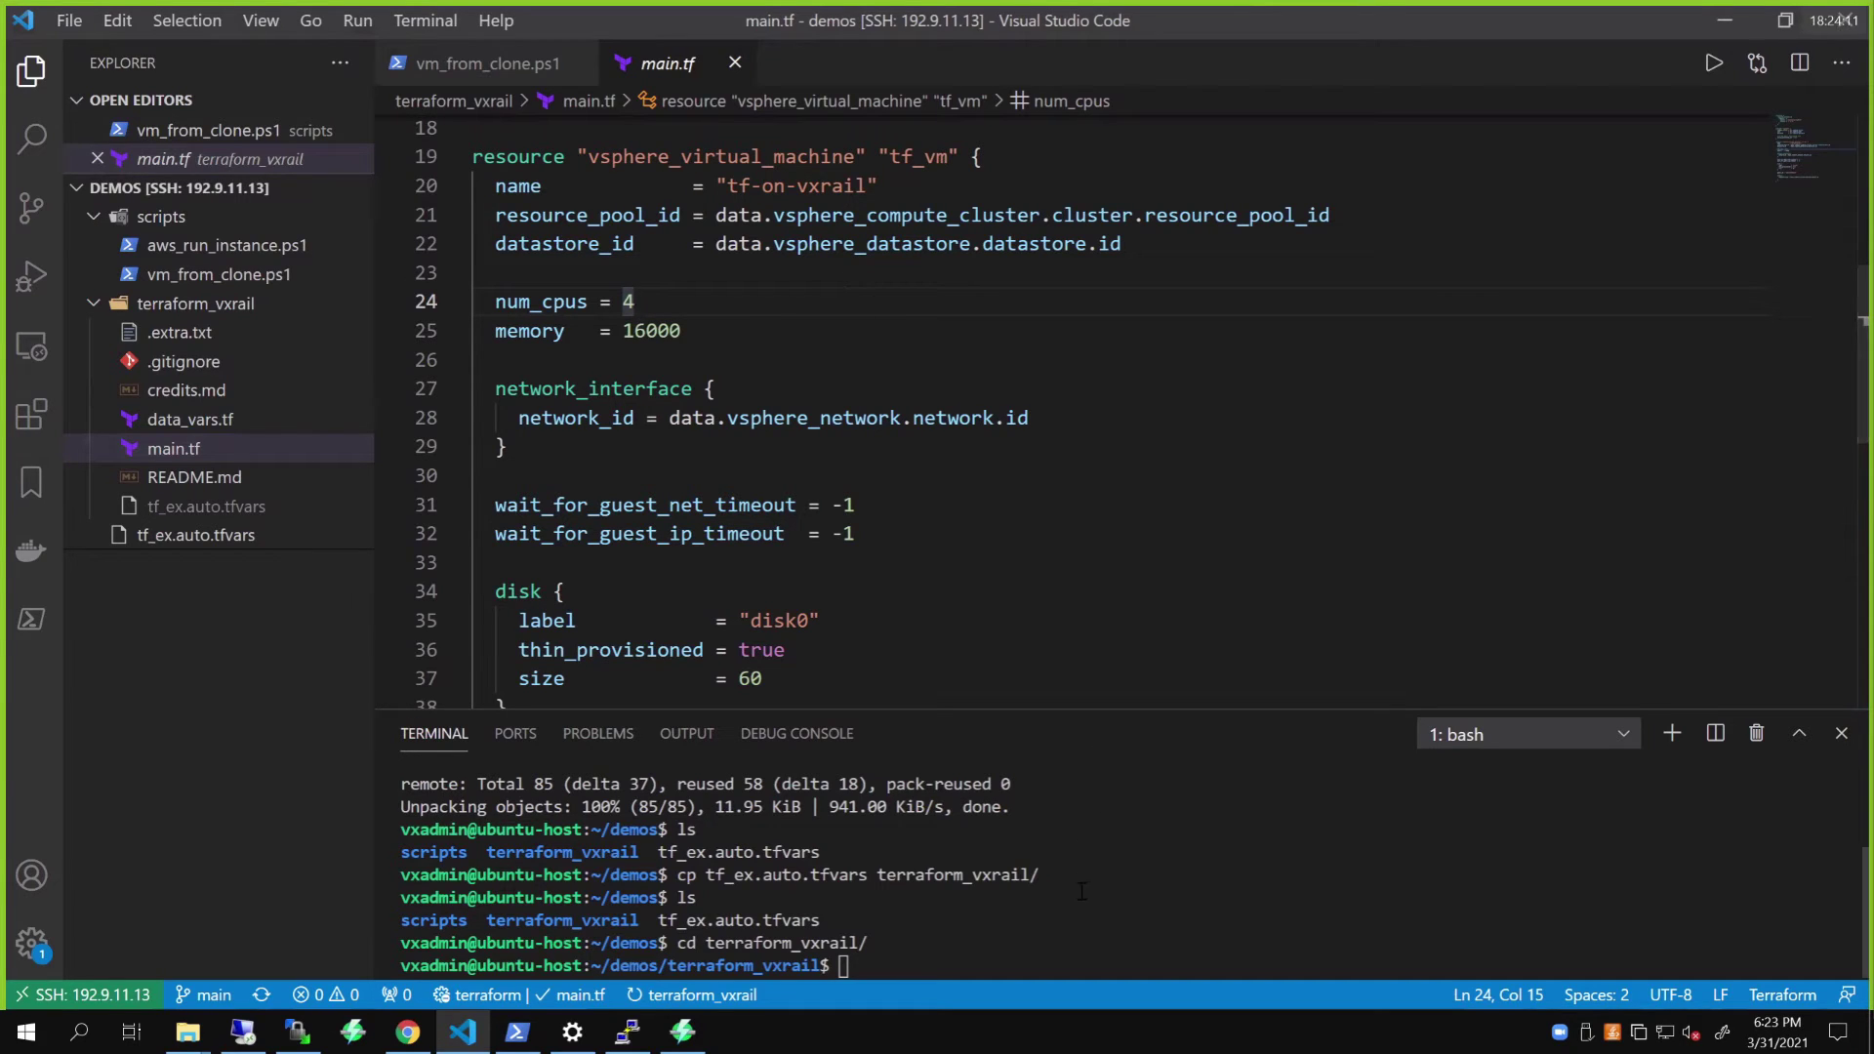
left_click(1201, 866)
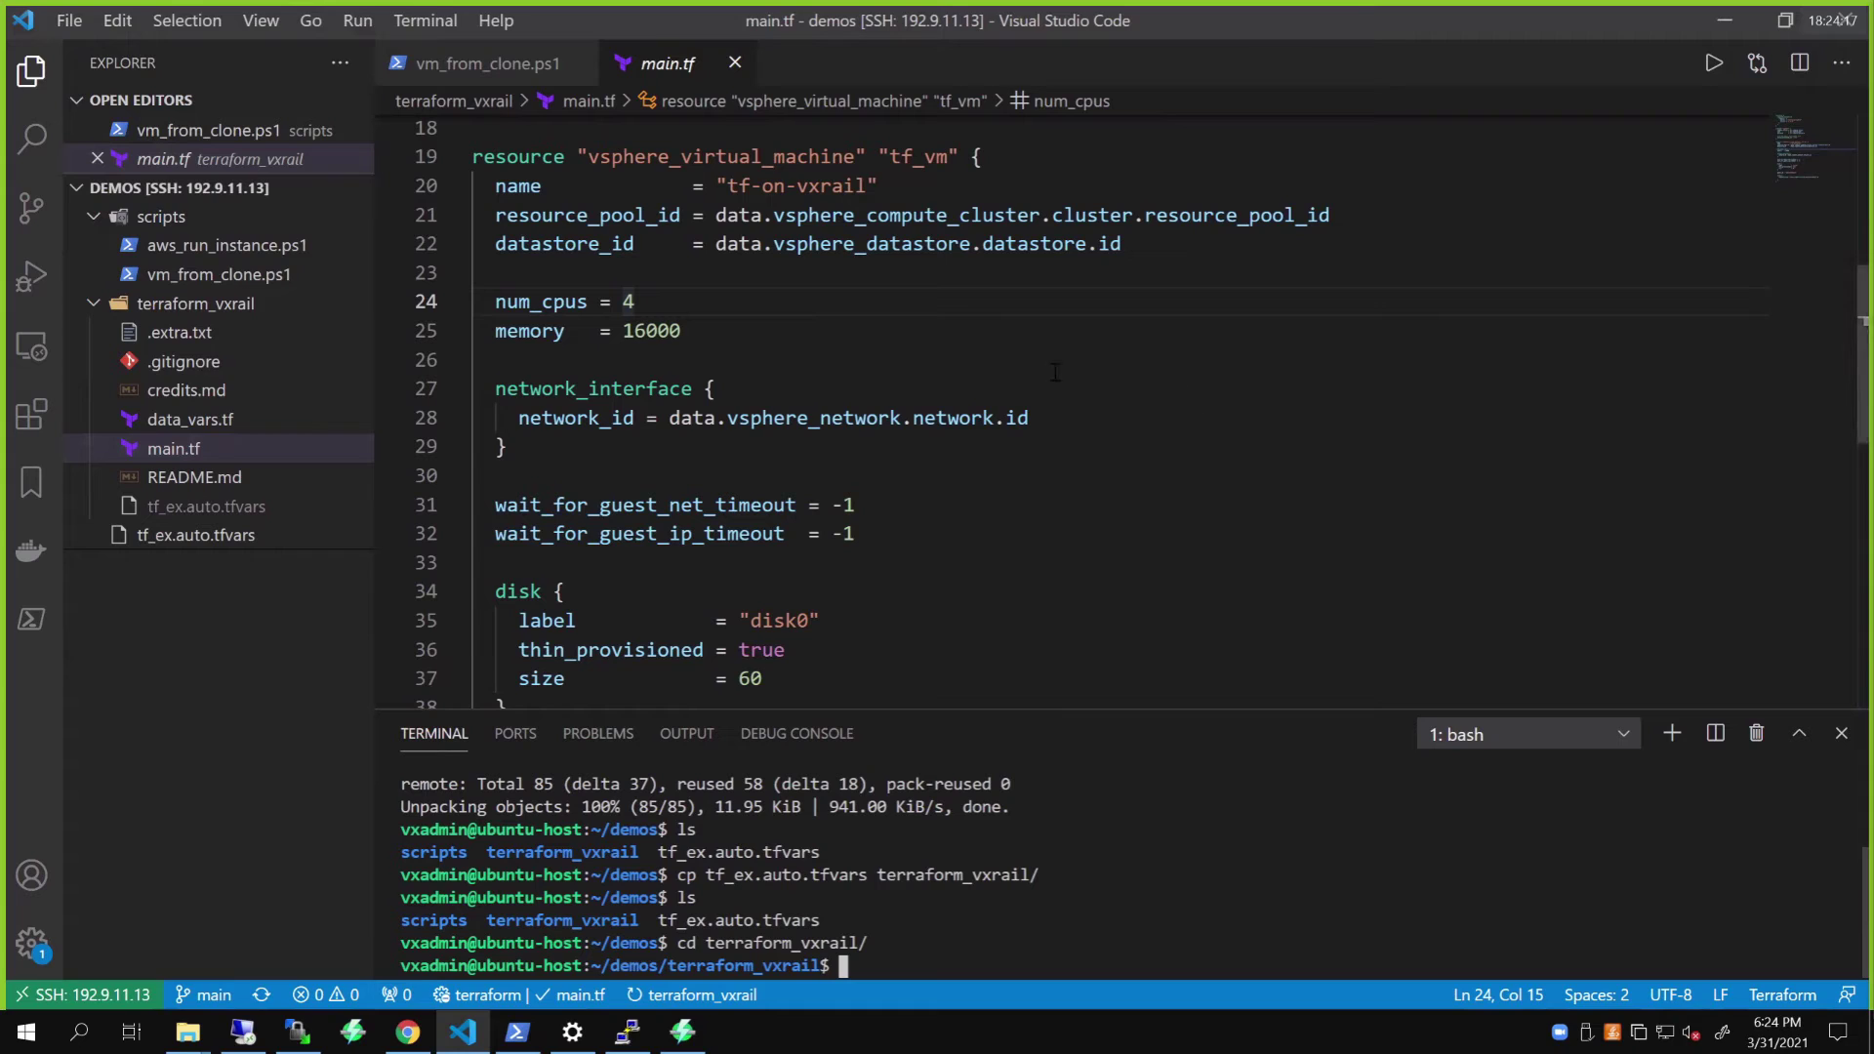
left_click(846, 187)
scroll(600, 380, "down", 1)
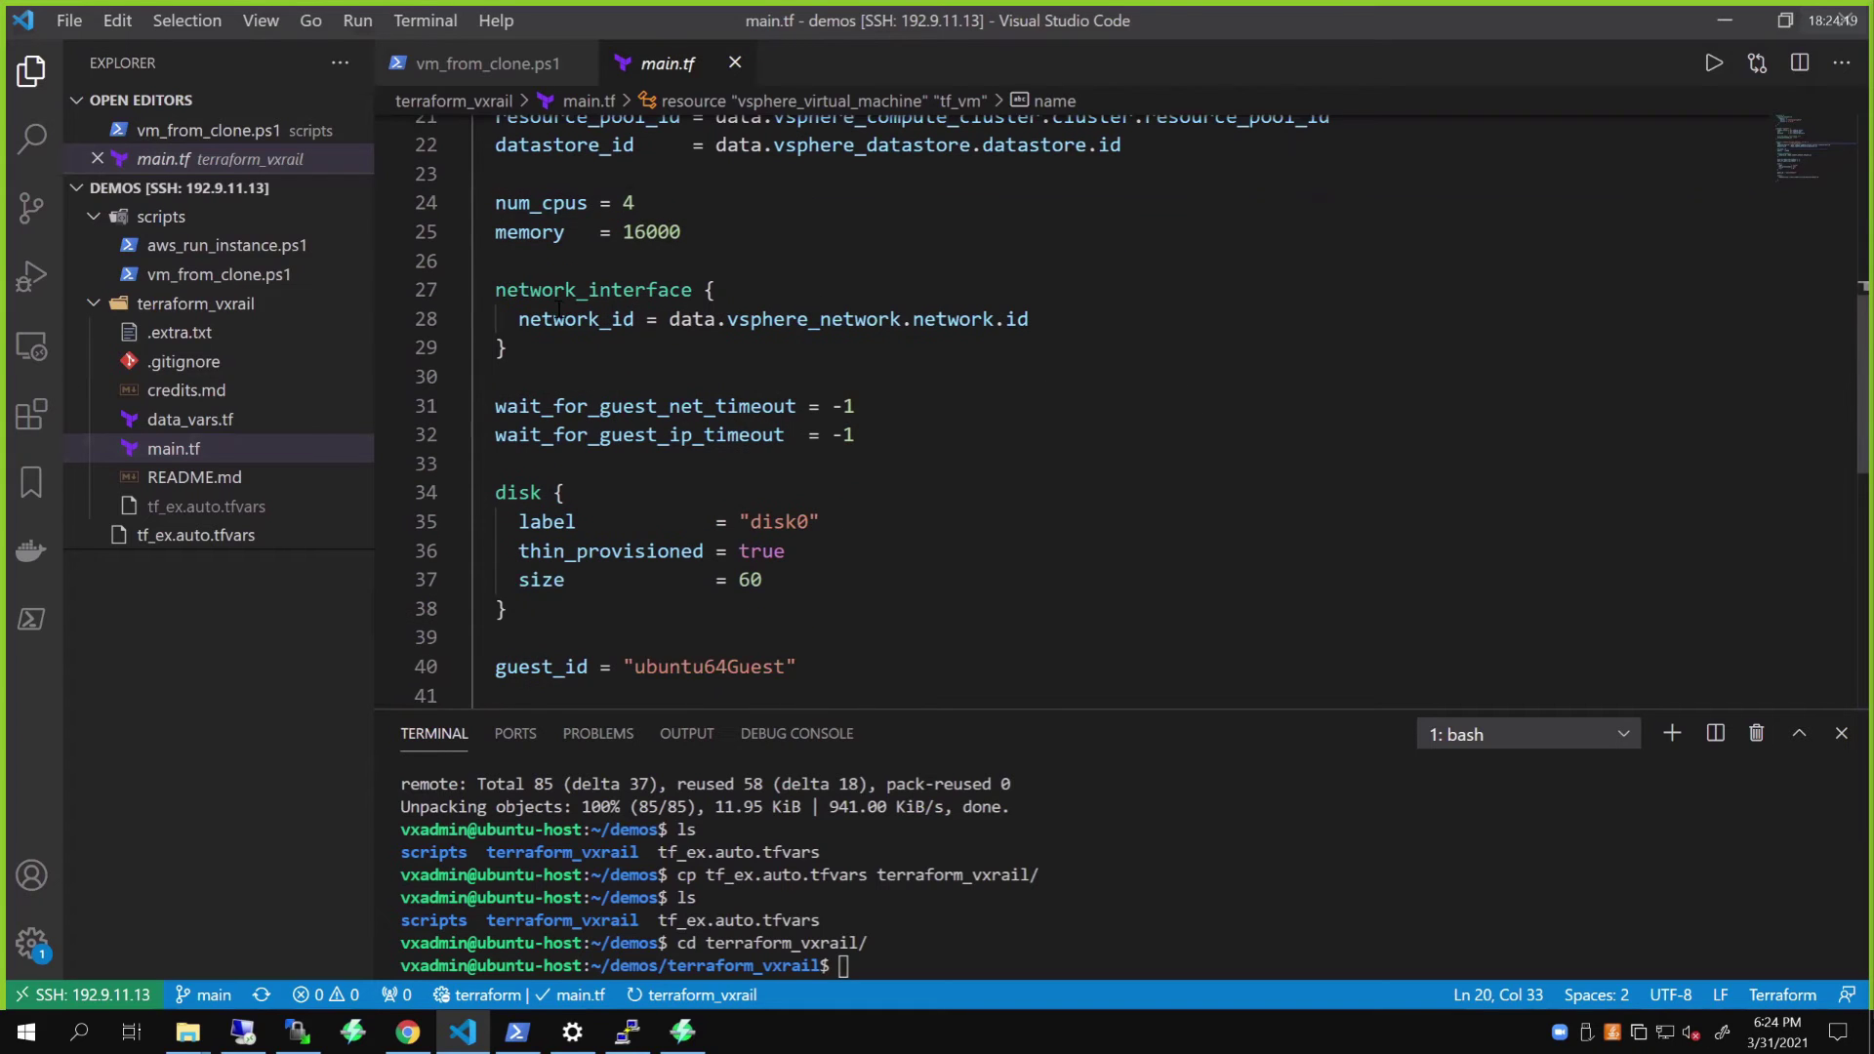
left_click(878, 609)
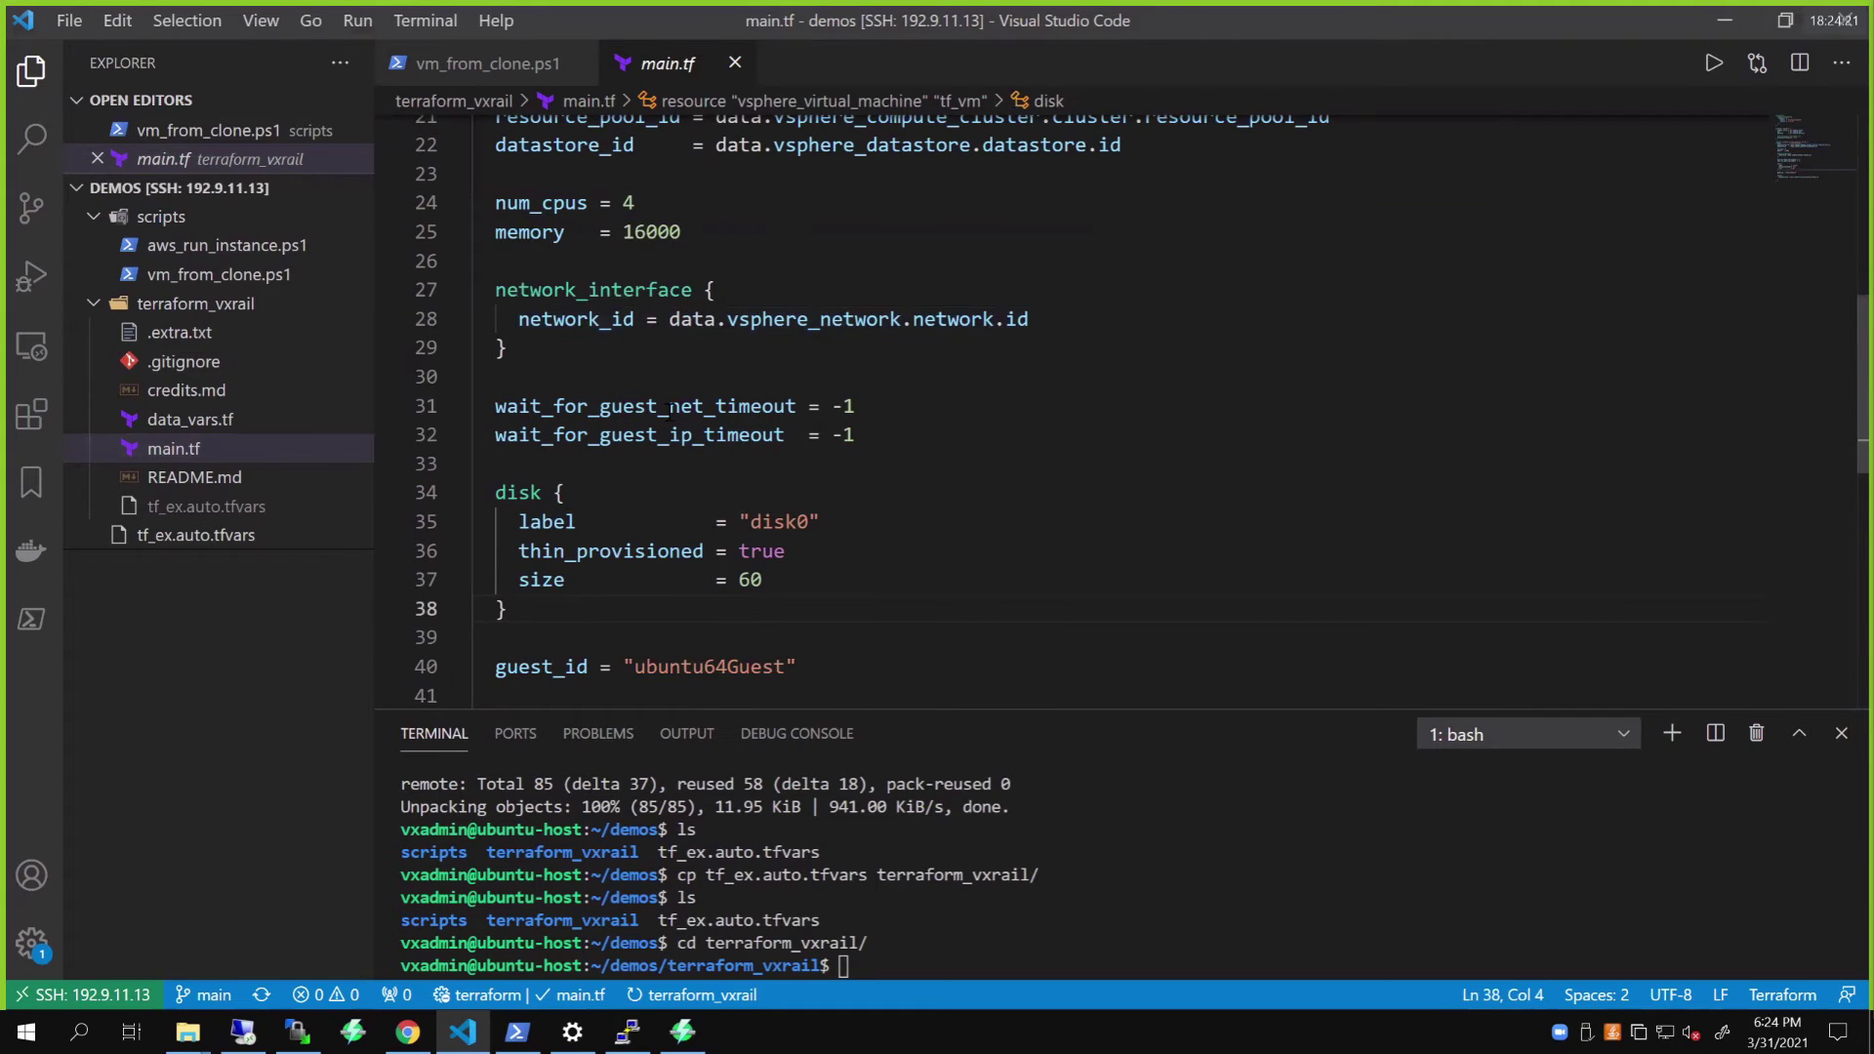
scroll(725, 334, "up", 1)
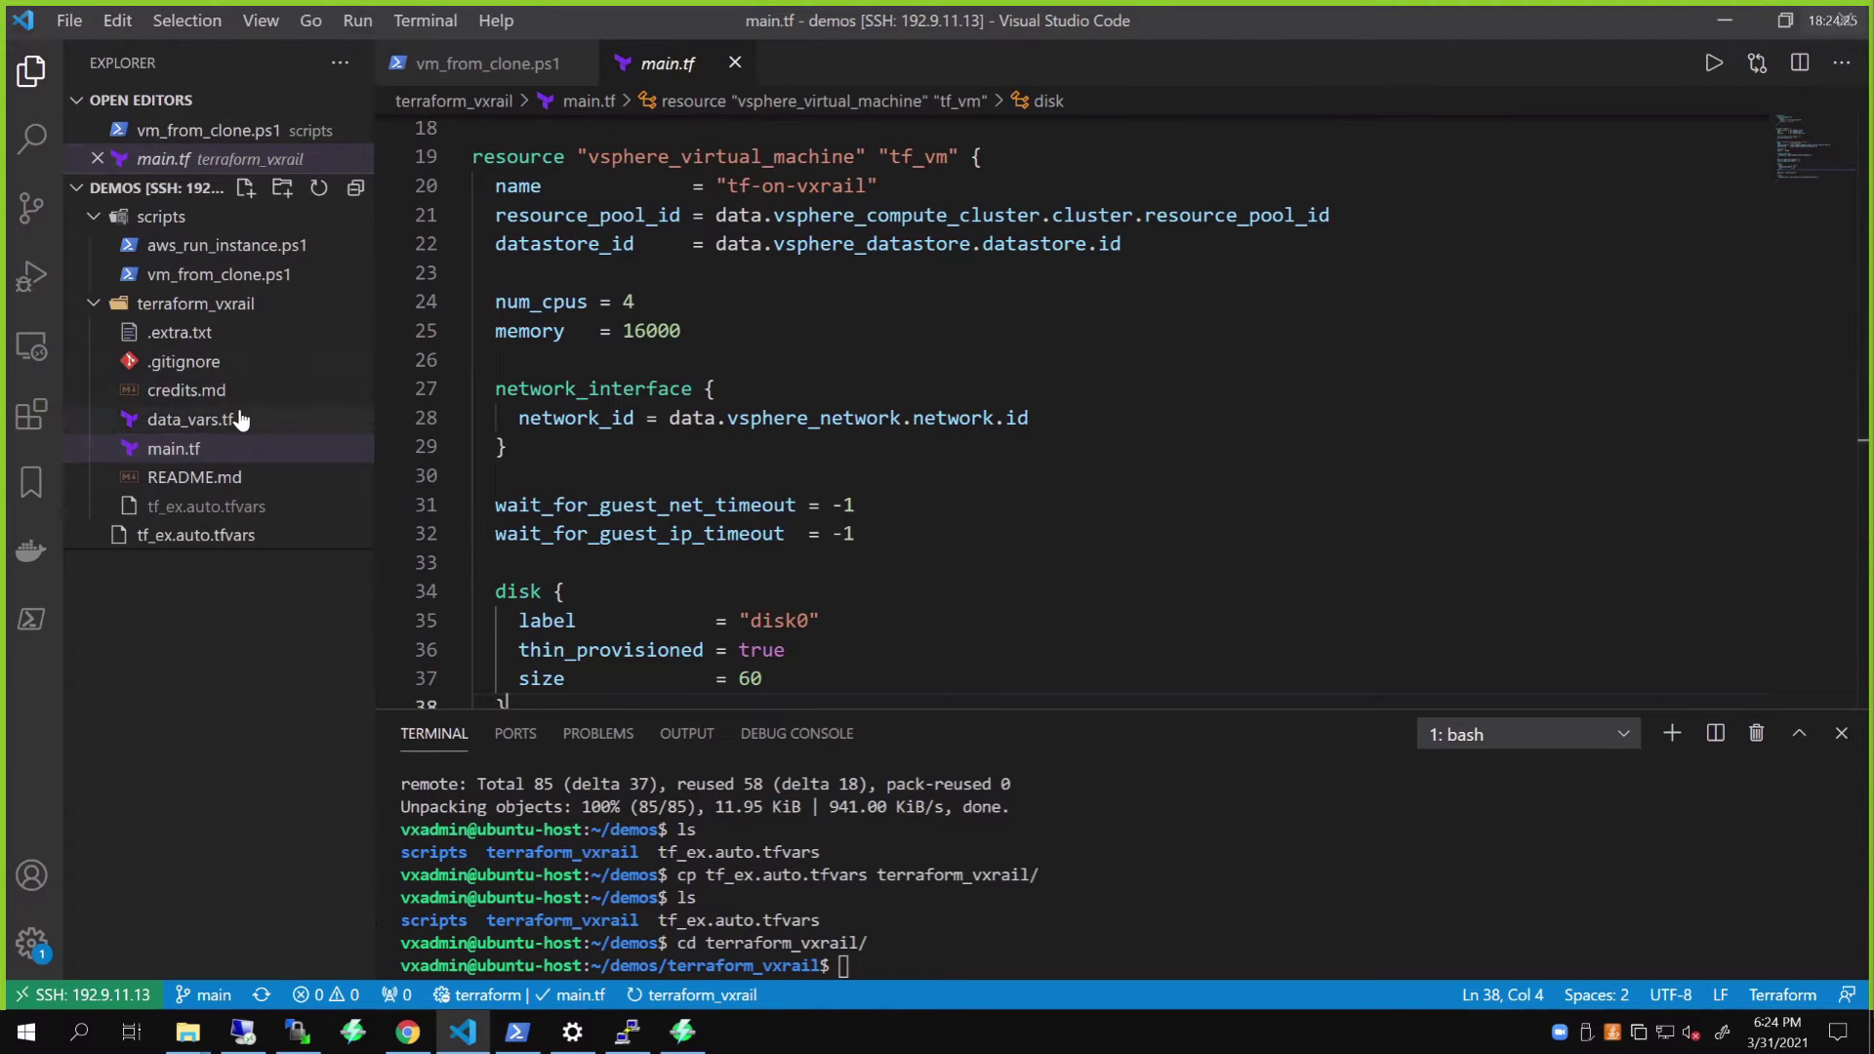
left_click(190, 419)
scroll(879, 440, "down", 1)
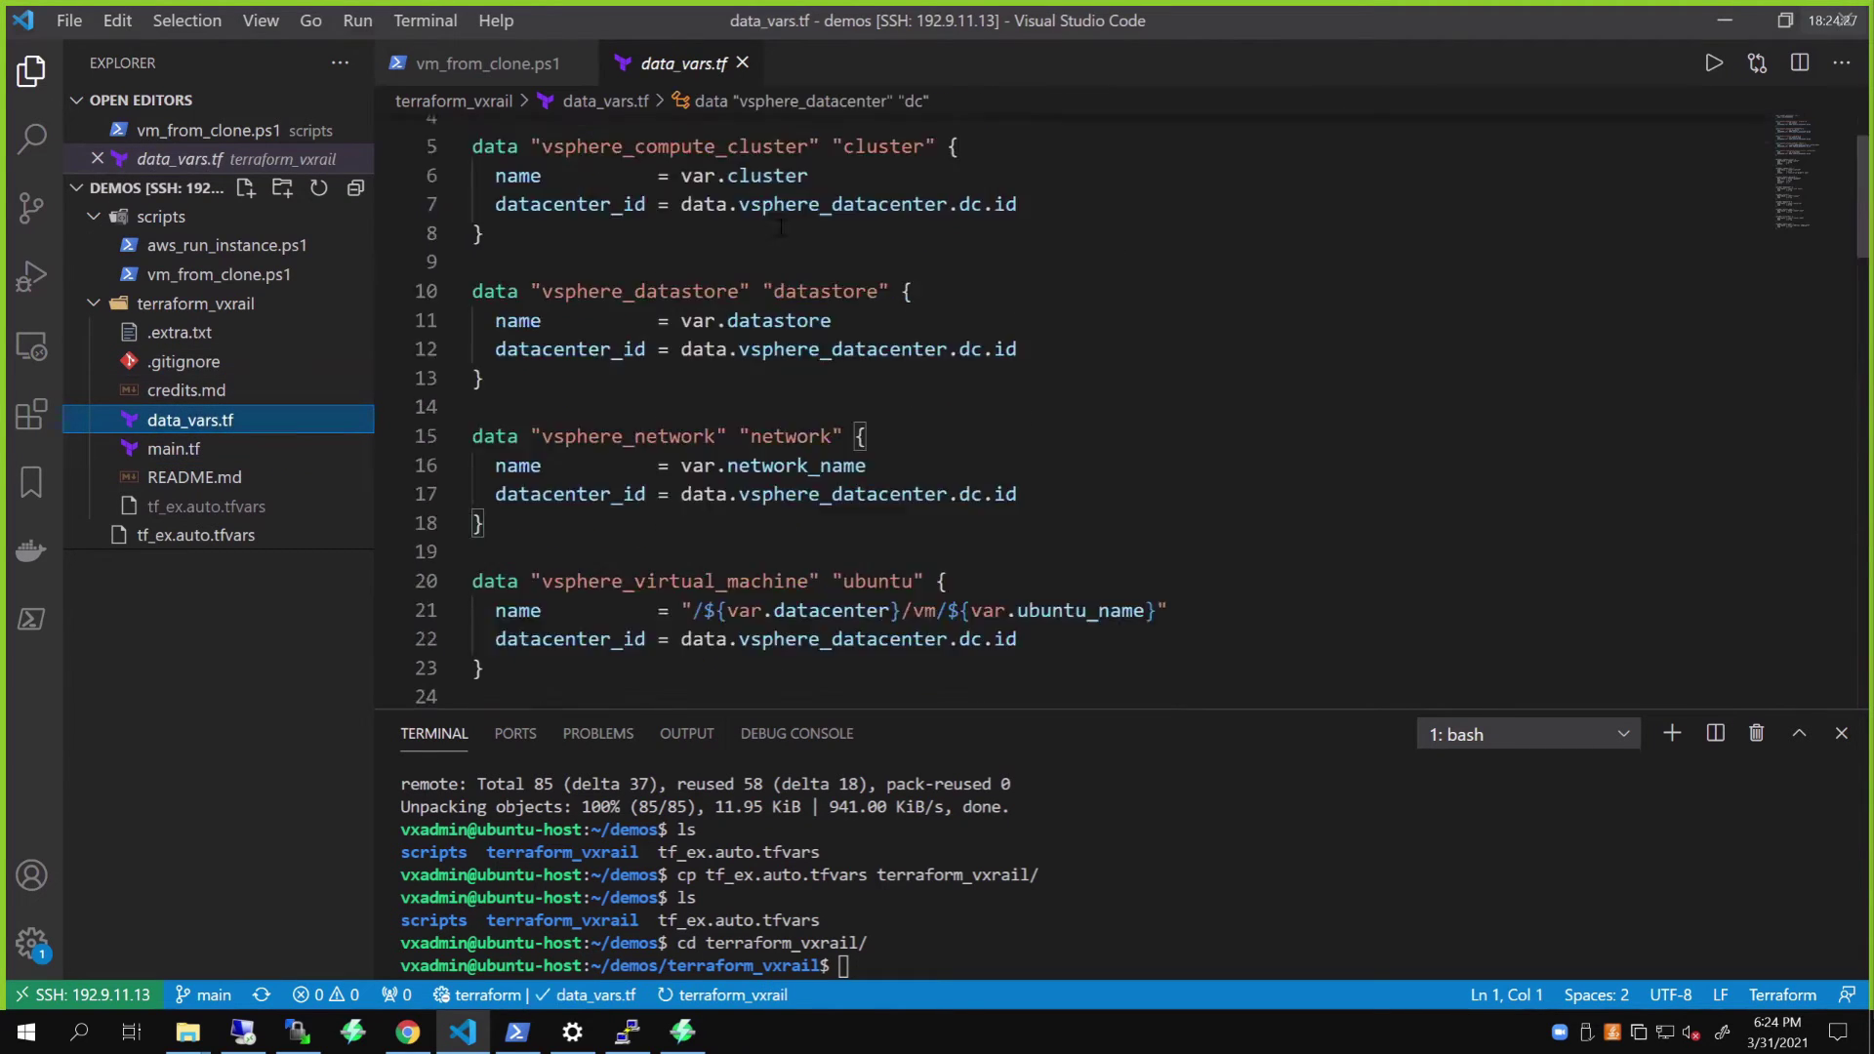
left_click_drag(472, 290, 915, 292)
scroll(803, 408, "down", 5)
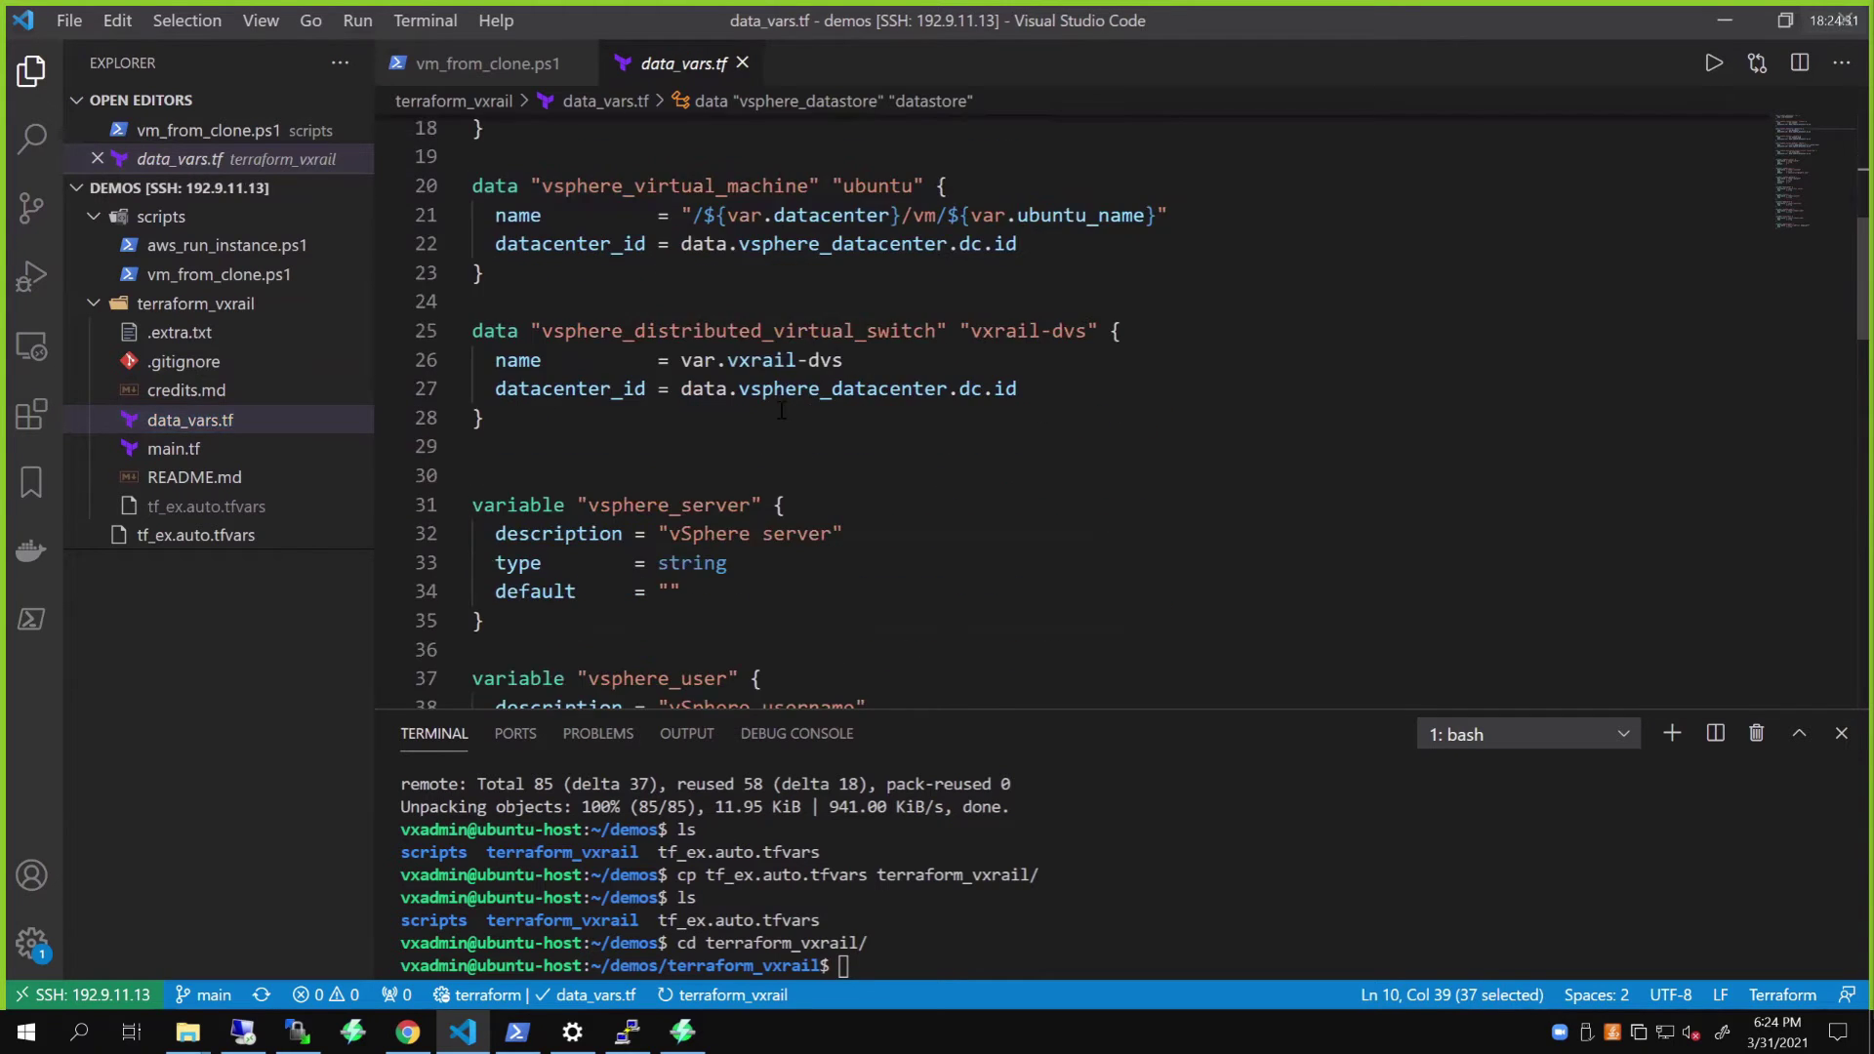
scroll(803, 407, "down", 3)
scroll(802, 408, "down", 2)
left_click_drag(498, 482, 659, 482)
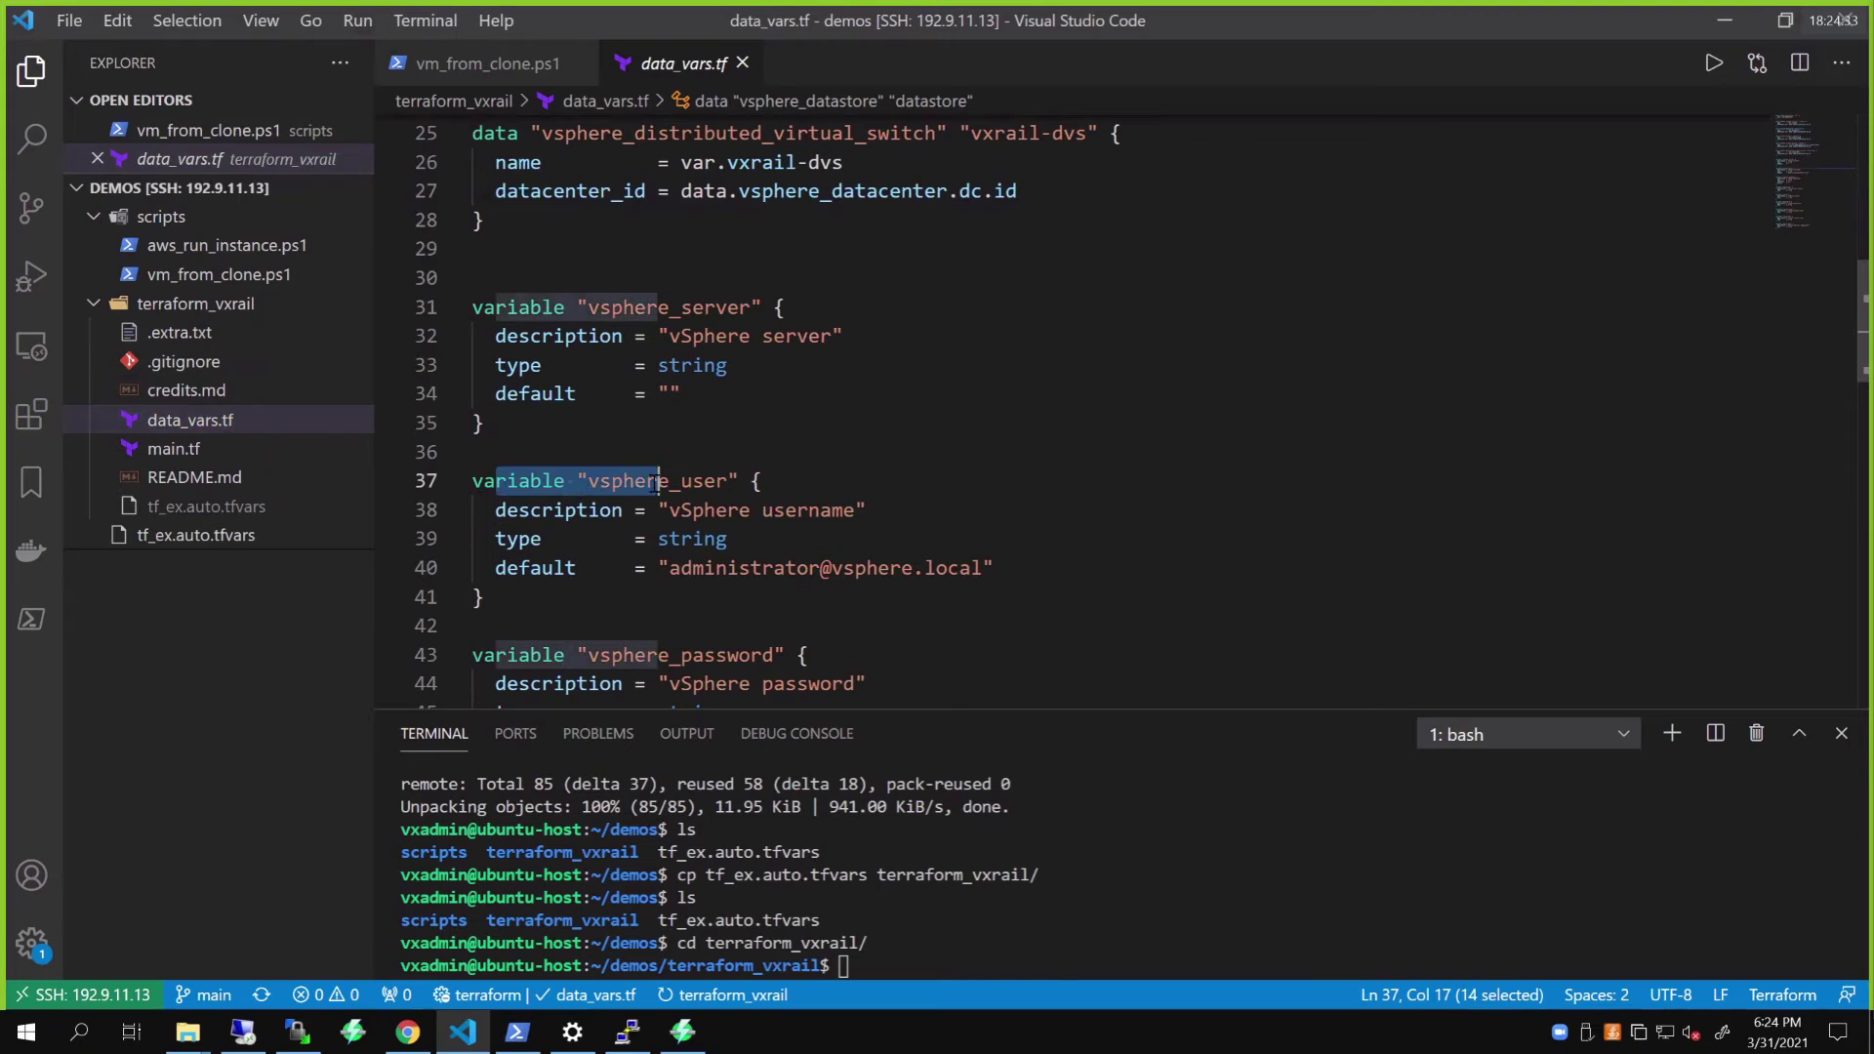
left_click(177, 450)
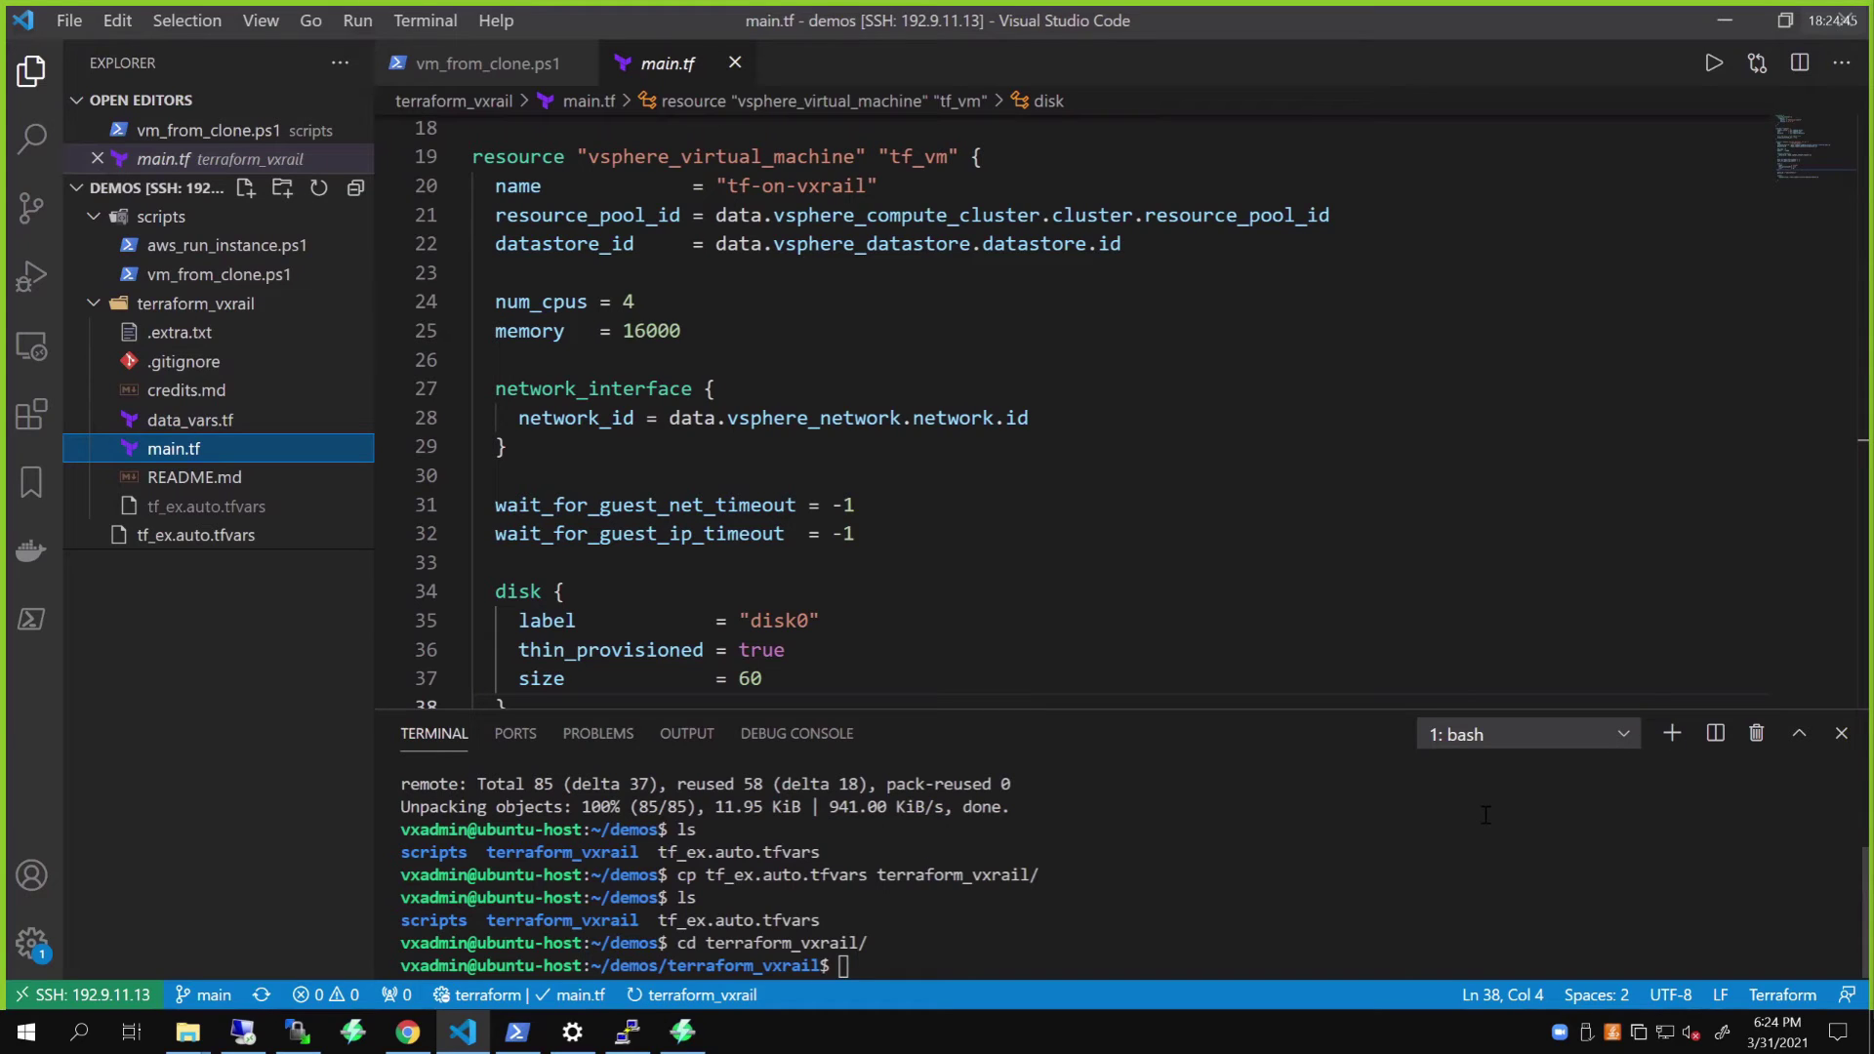
Step: Run terraform init and read the full output showing hashicorp/vsphere v1.25.0 installed
left_click(1307, 898)
type("terrafor")
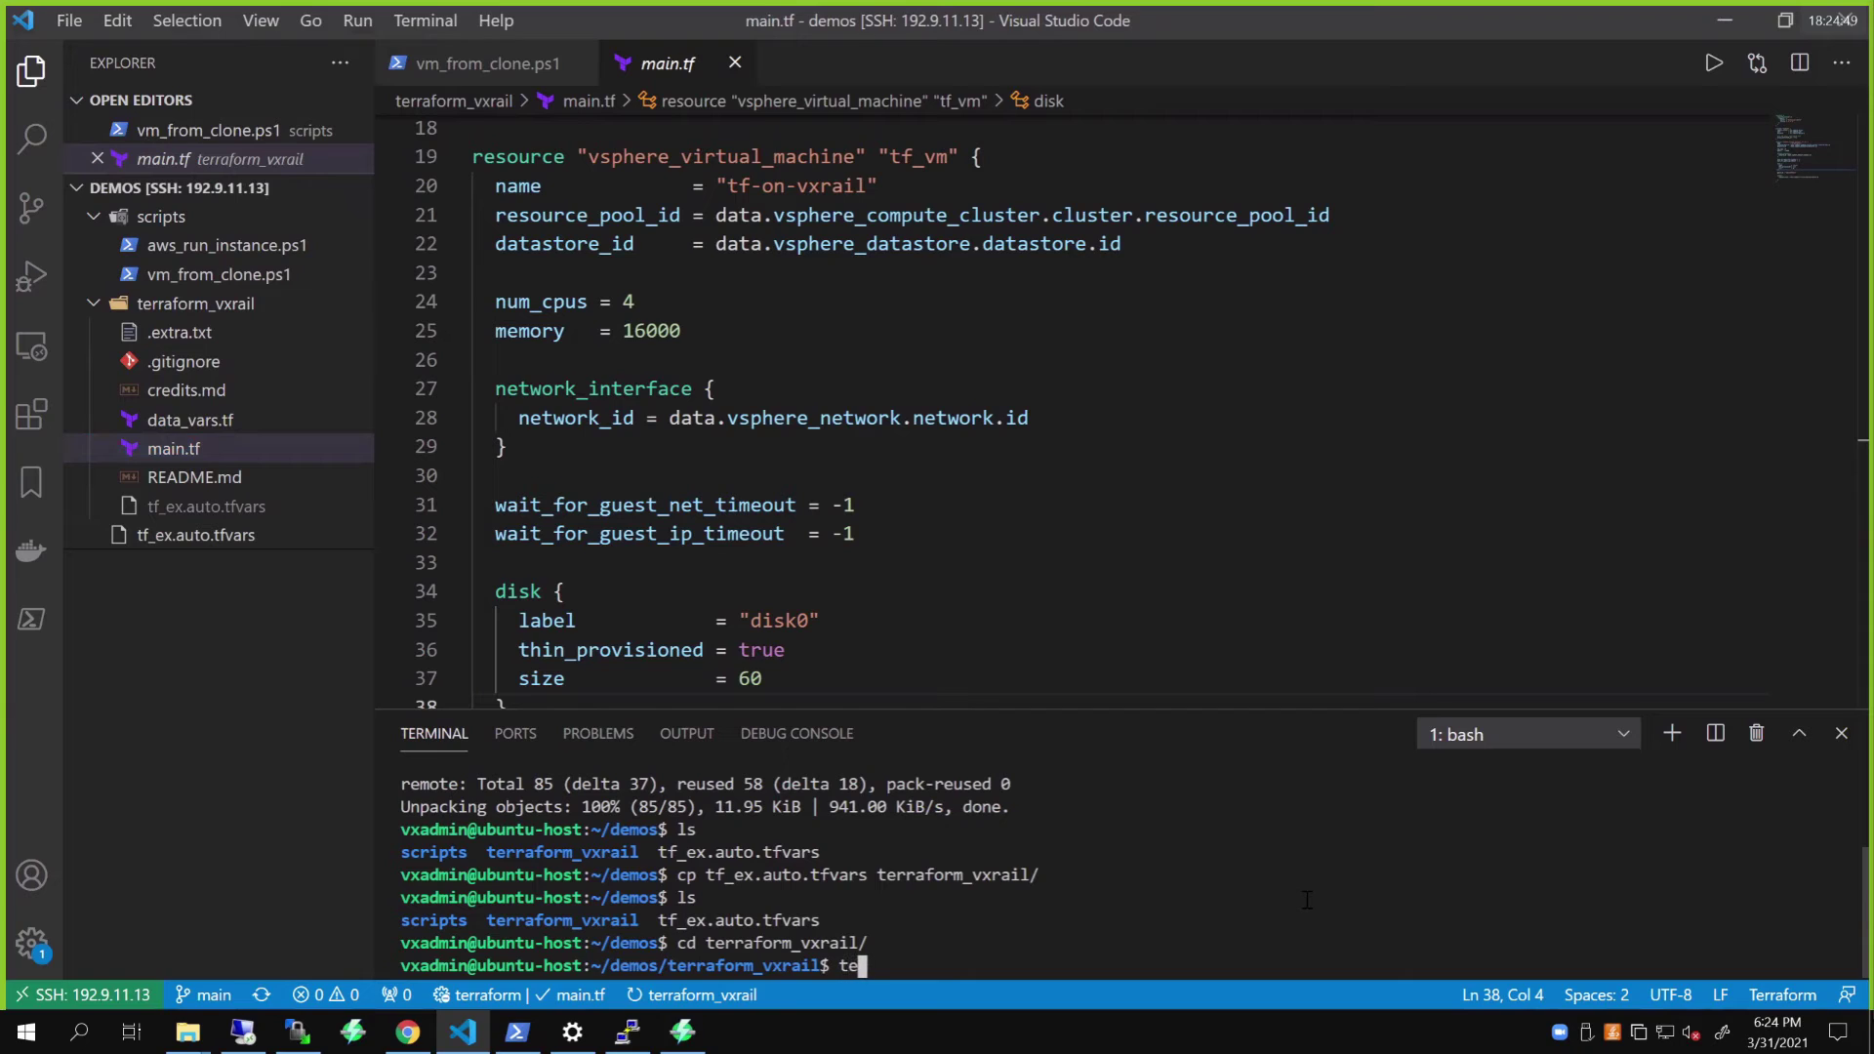
type("m init")
key("Return")
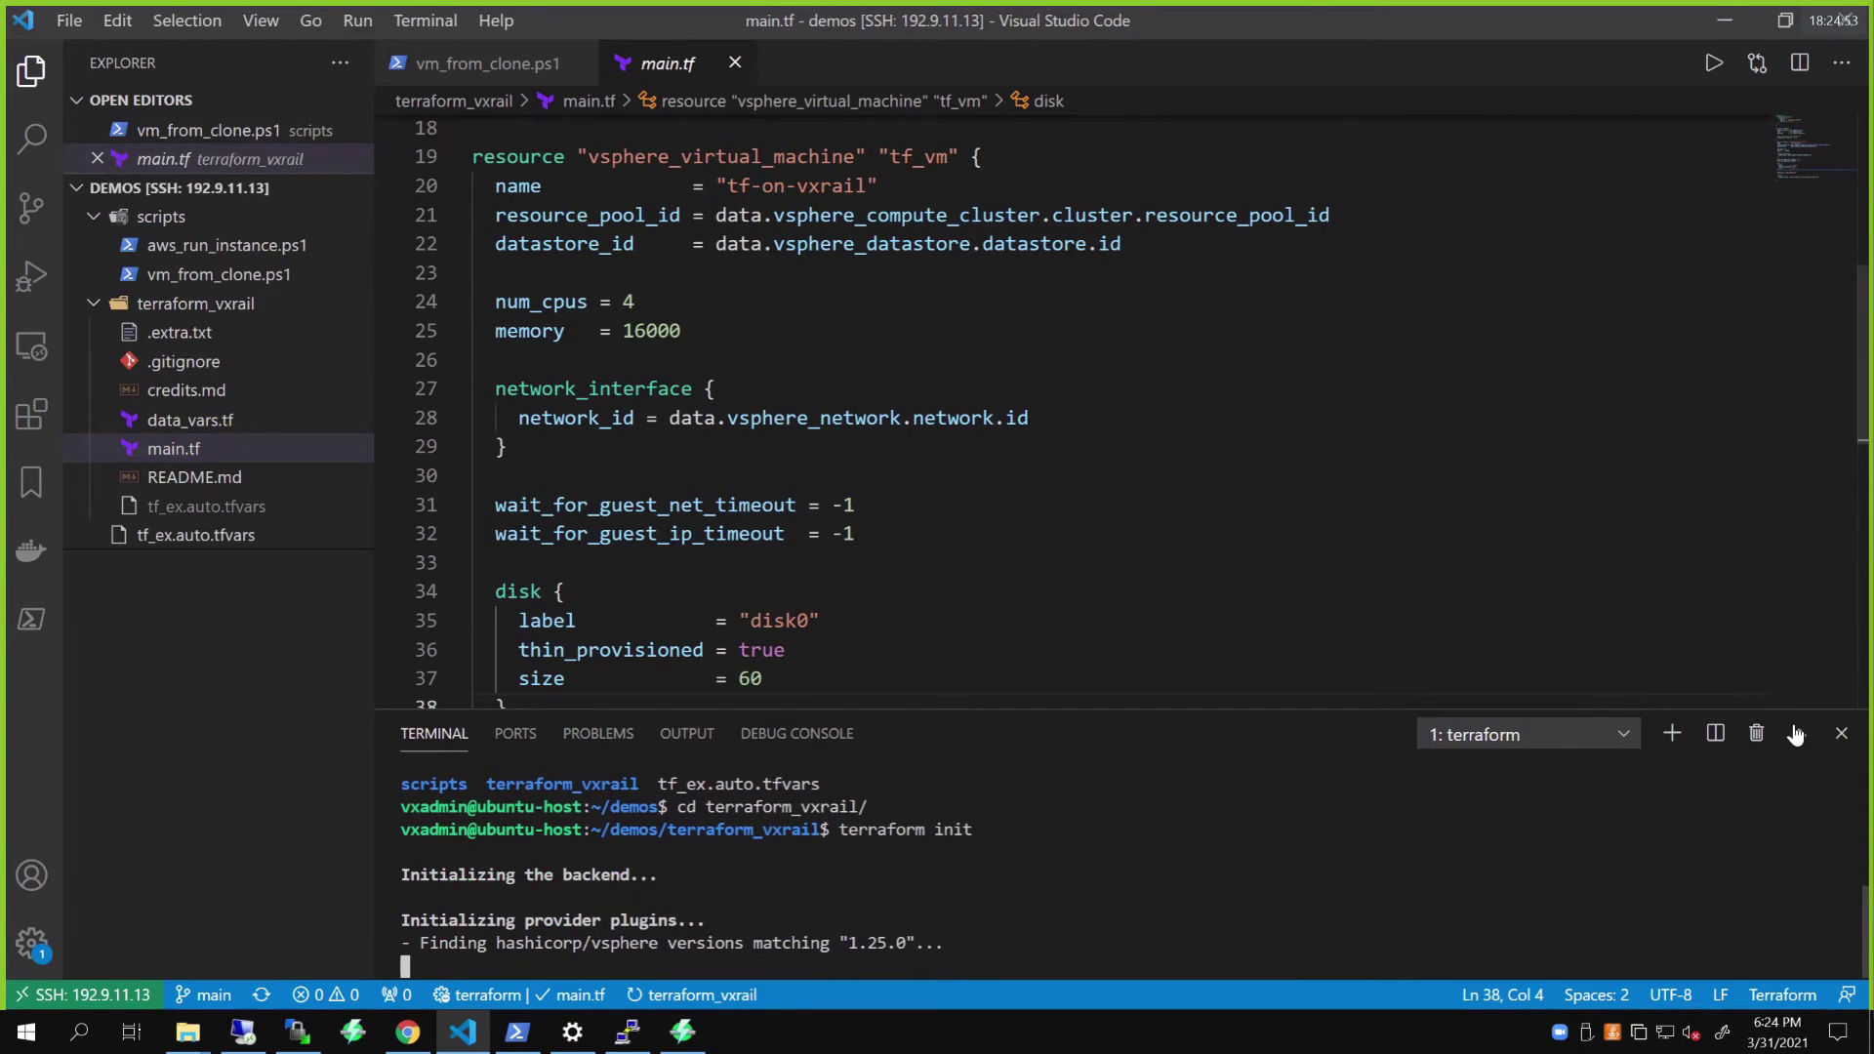
left_click(1798, 734)
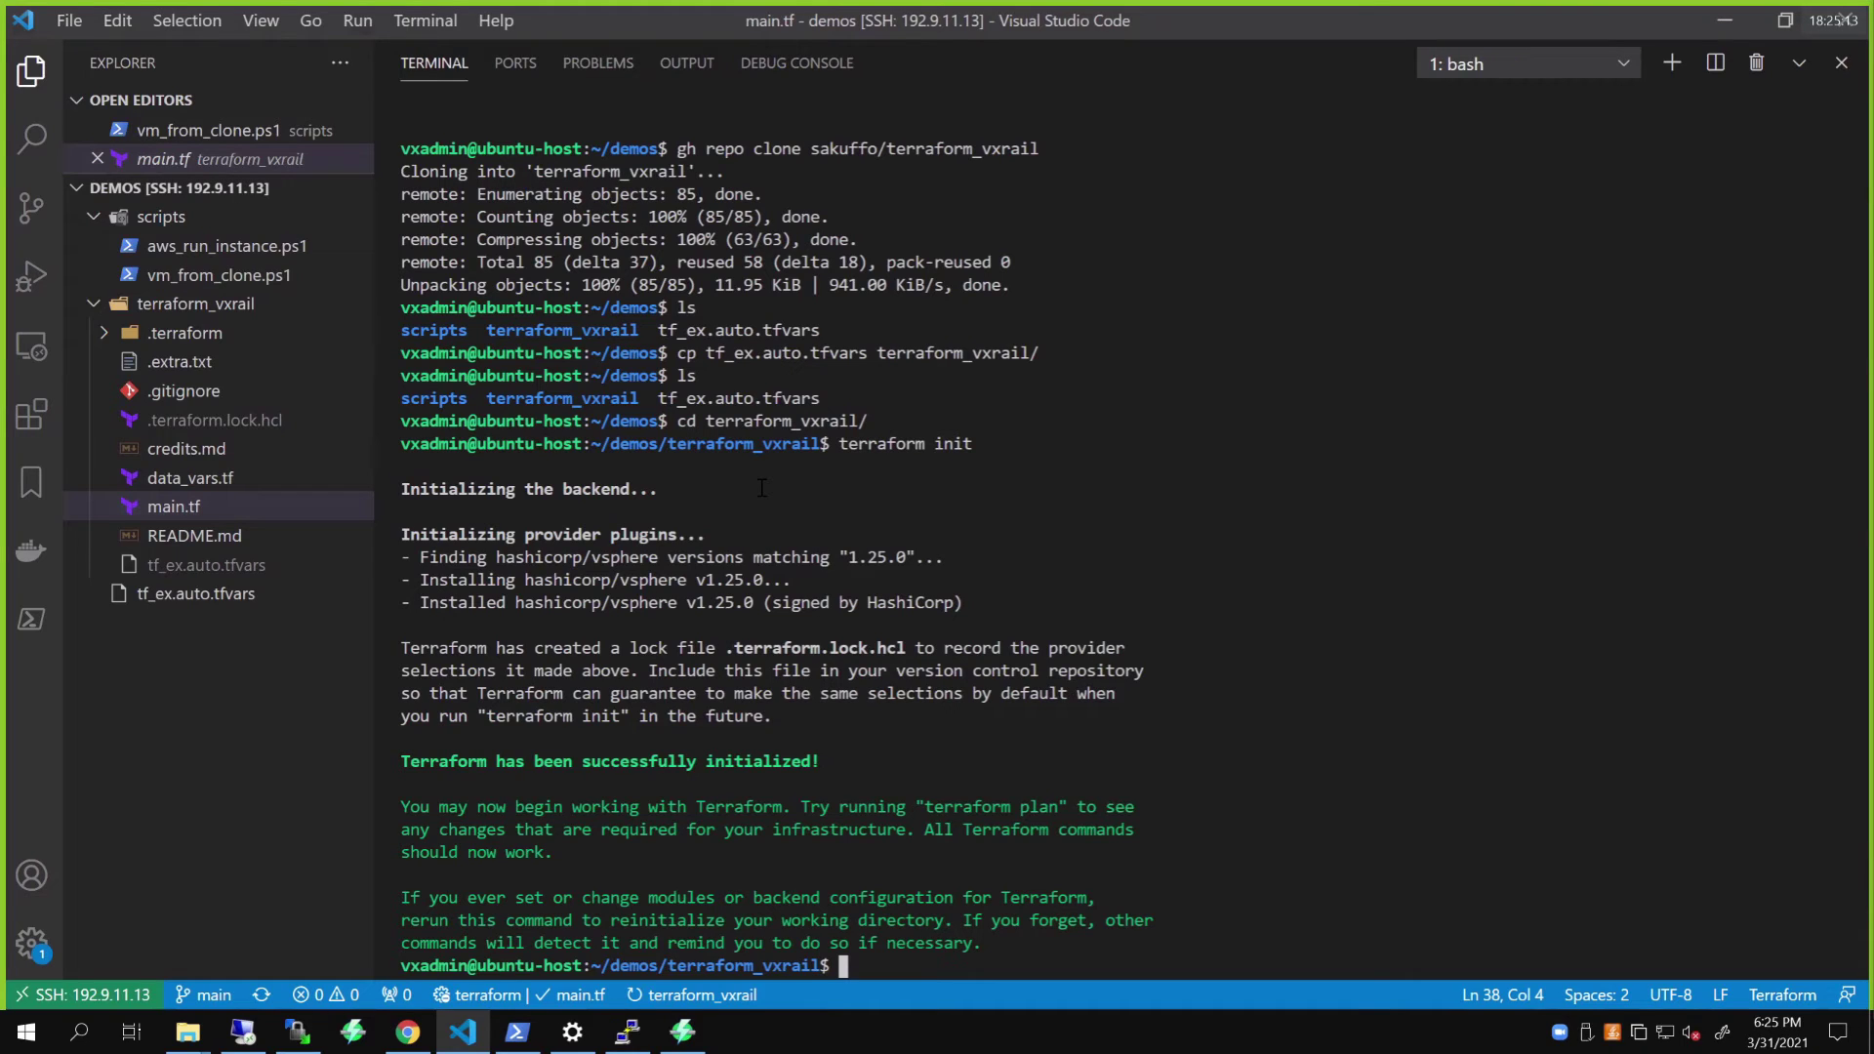
type("terrafor")
type("m validate")
Step: Run terraform validate to confirm a valid configuration, then clear the terminal
key("Return")
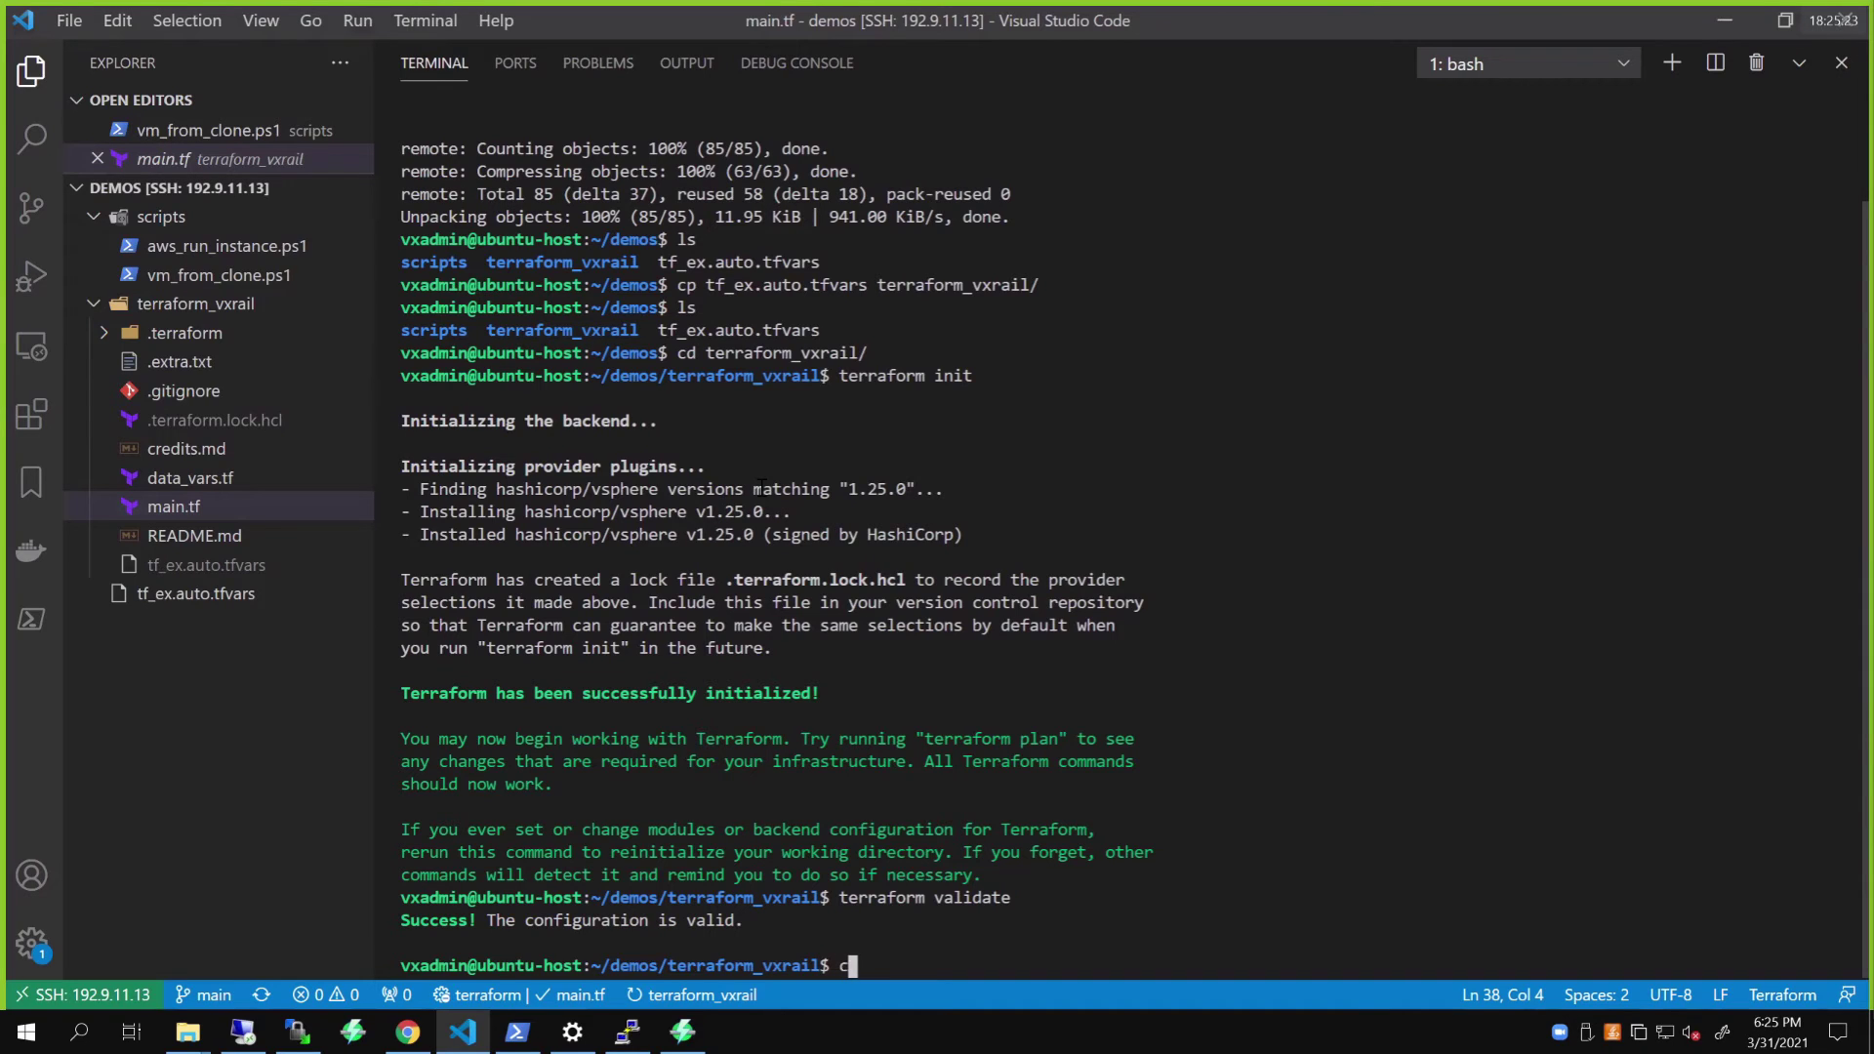
type("clear")
key("Return")
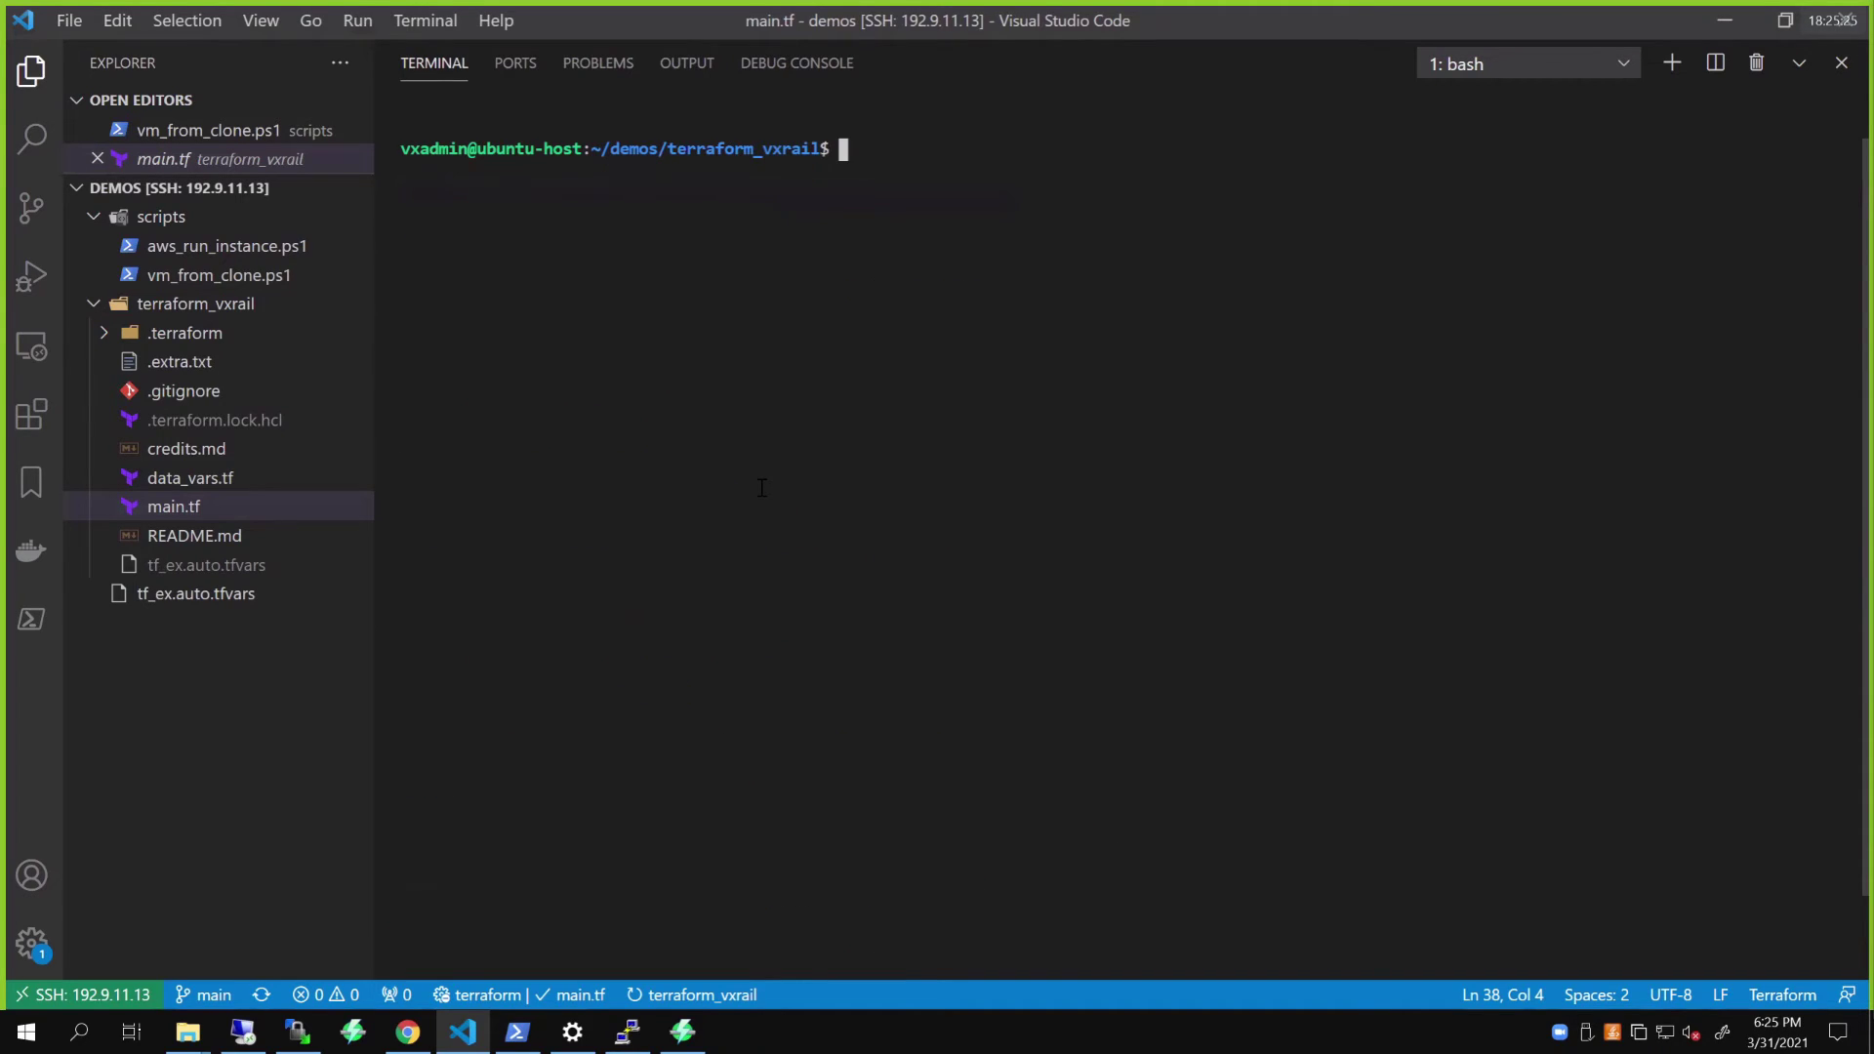
type("terrafor")
type("m plan")
Step: Run terraform plan and compare its one tf_vm addition against main.tf
key("Return")
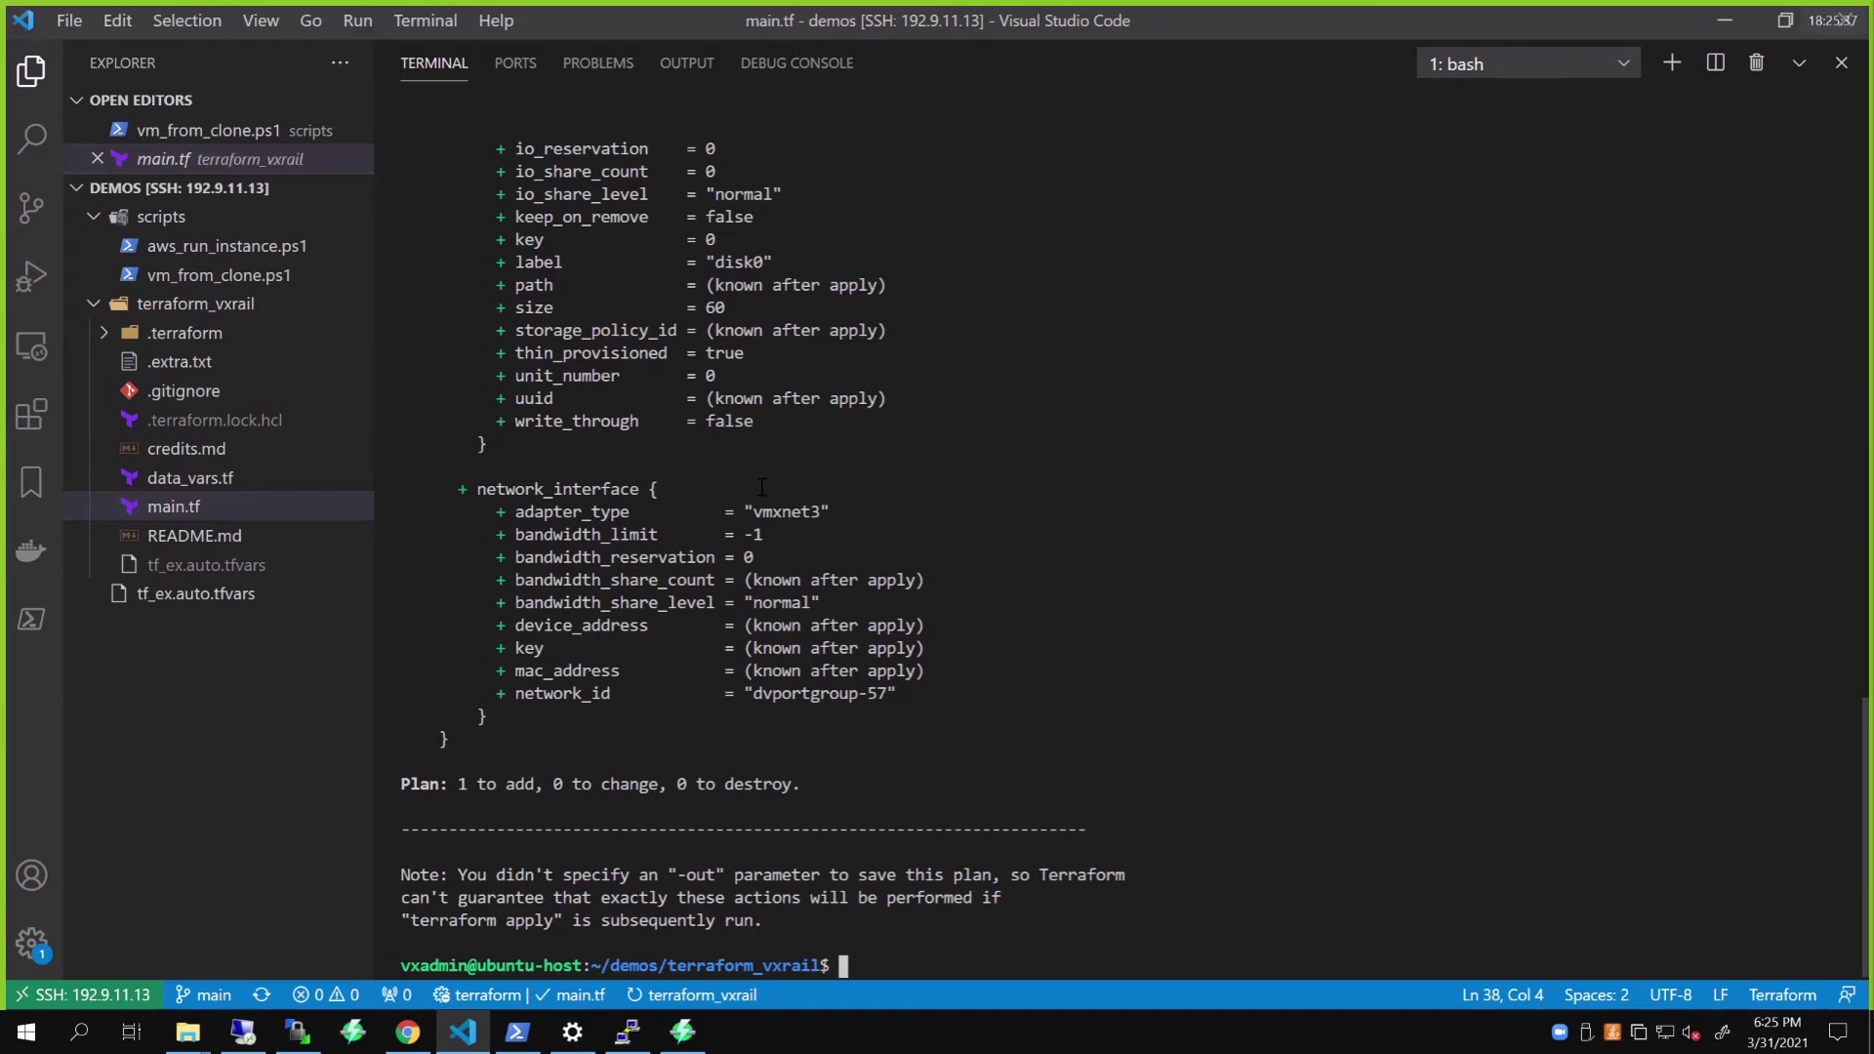
scroll(855, 557, "up", 5)
scroll(855, 557, "up", 5)
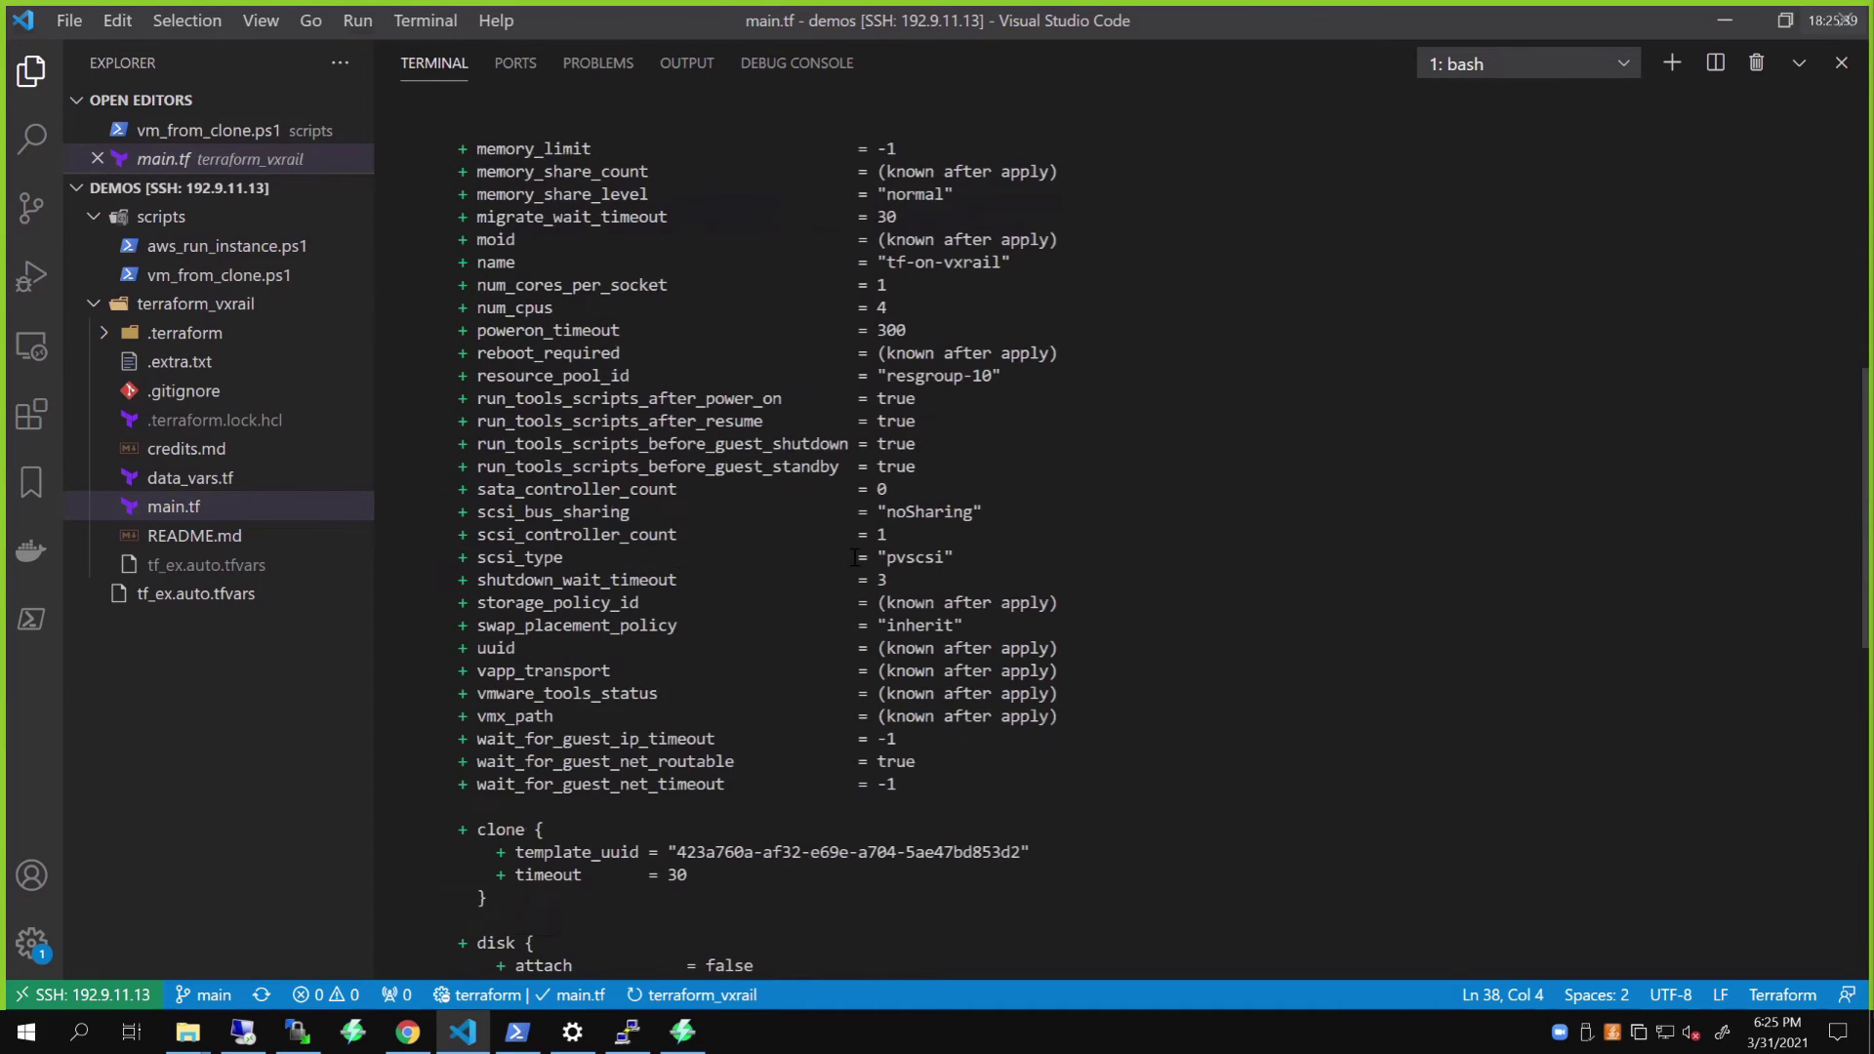
scroll(854, 557, "up", 5)
scroll(856, 556, "up", 5)
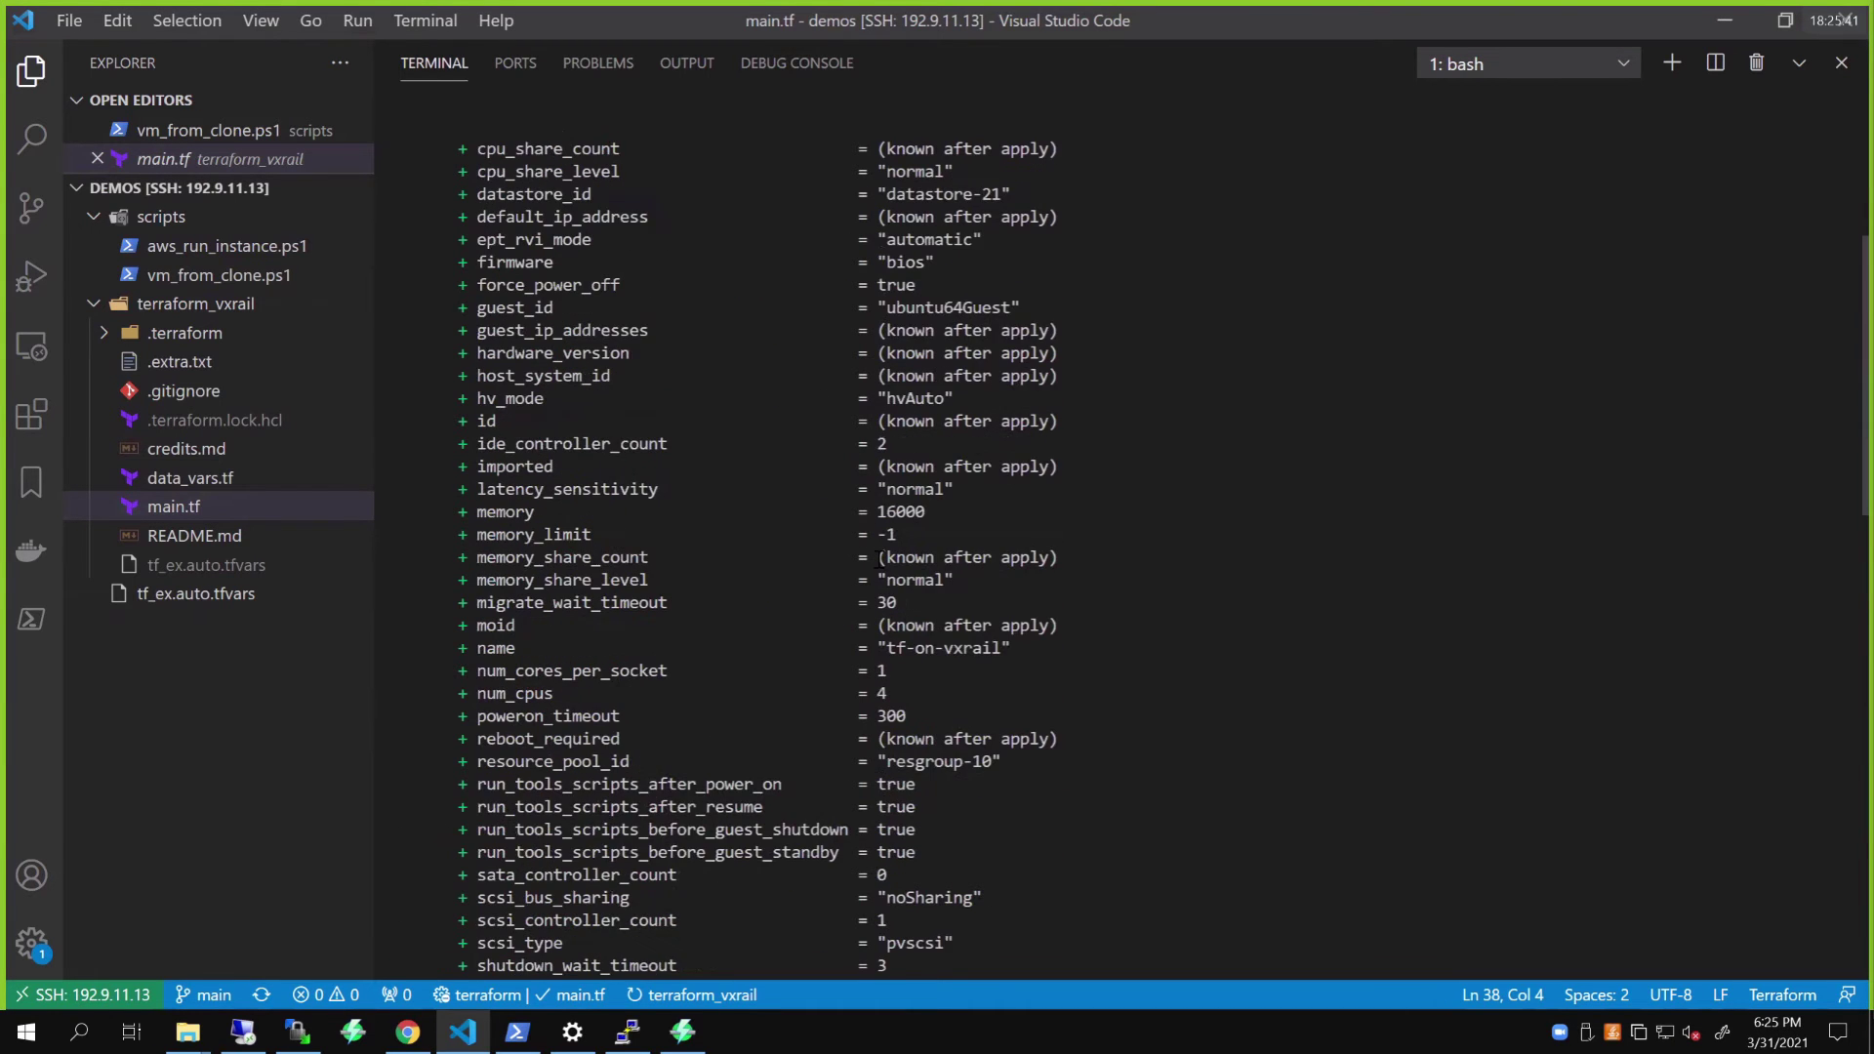
scroll(856, 557, "up", 5)
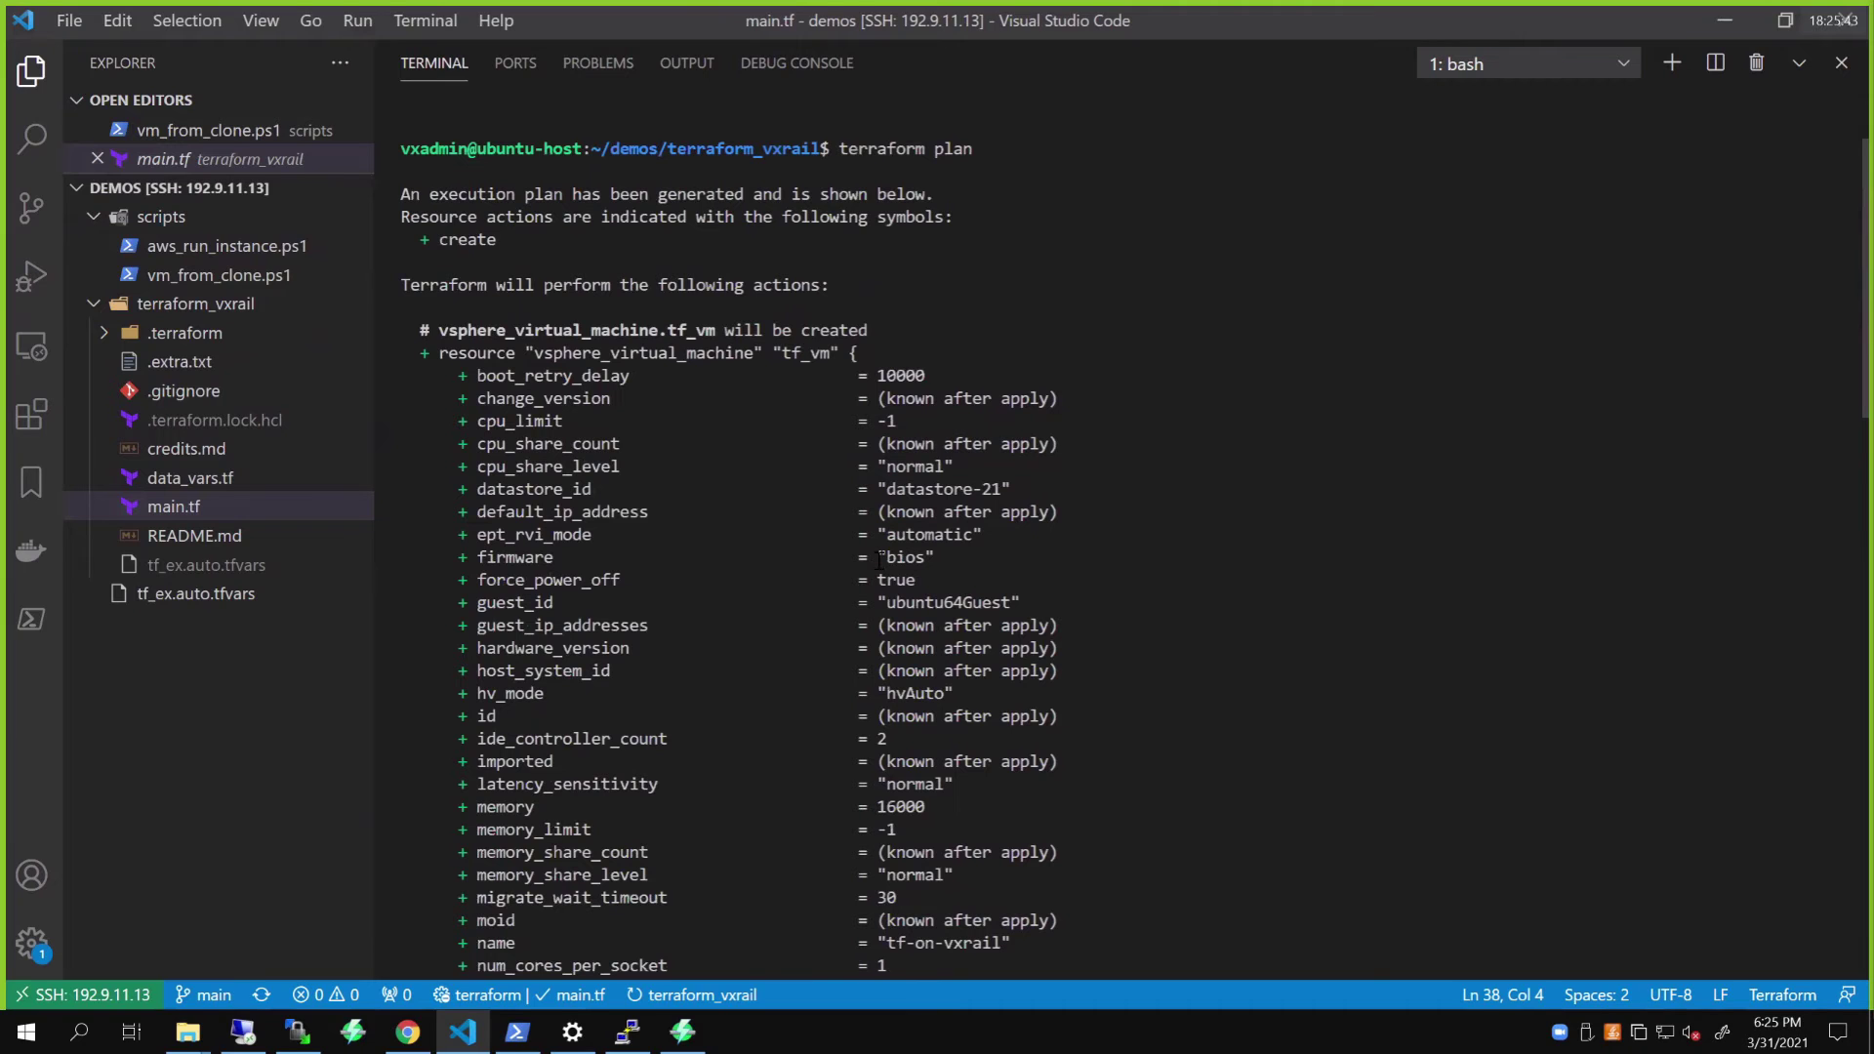
scroll(855, 556, "down", 3)
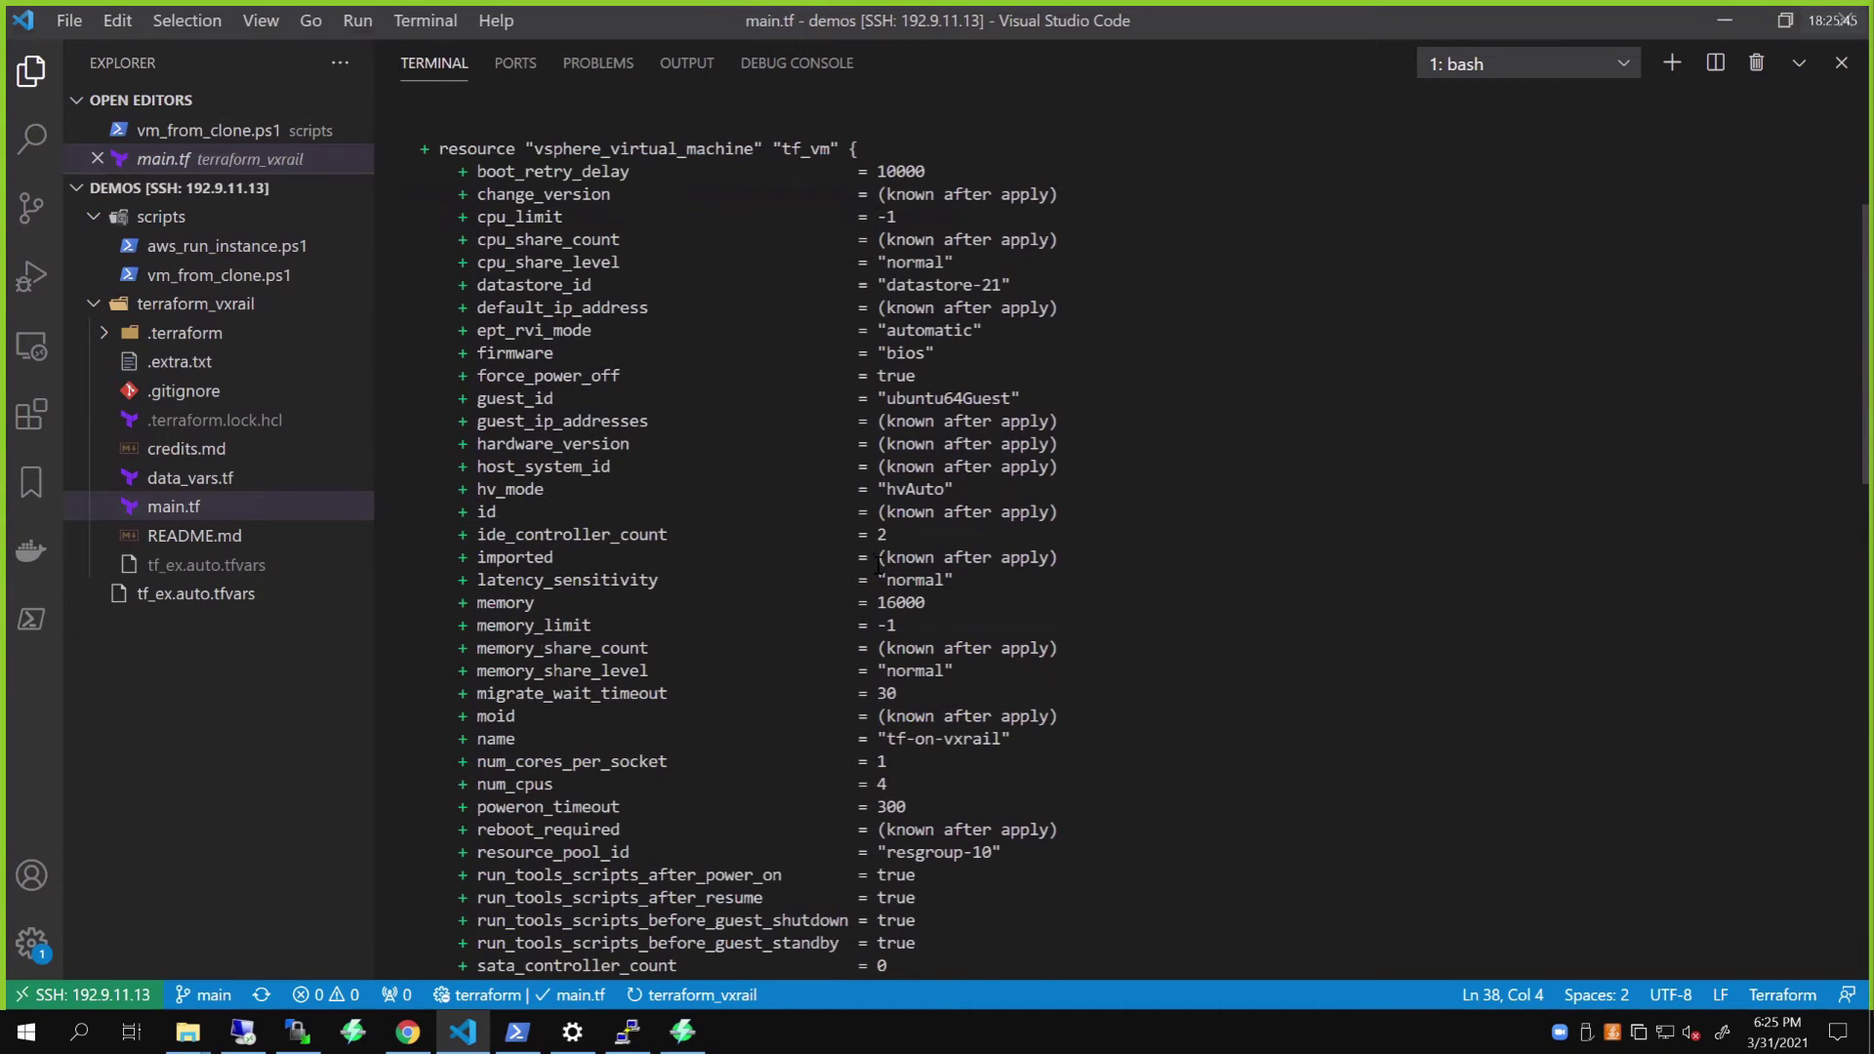
scroll(856, 557, "down", 3)
scroll(855, 557, "down", 3)
scroll(855, 556, "down", 3)
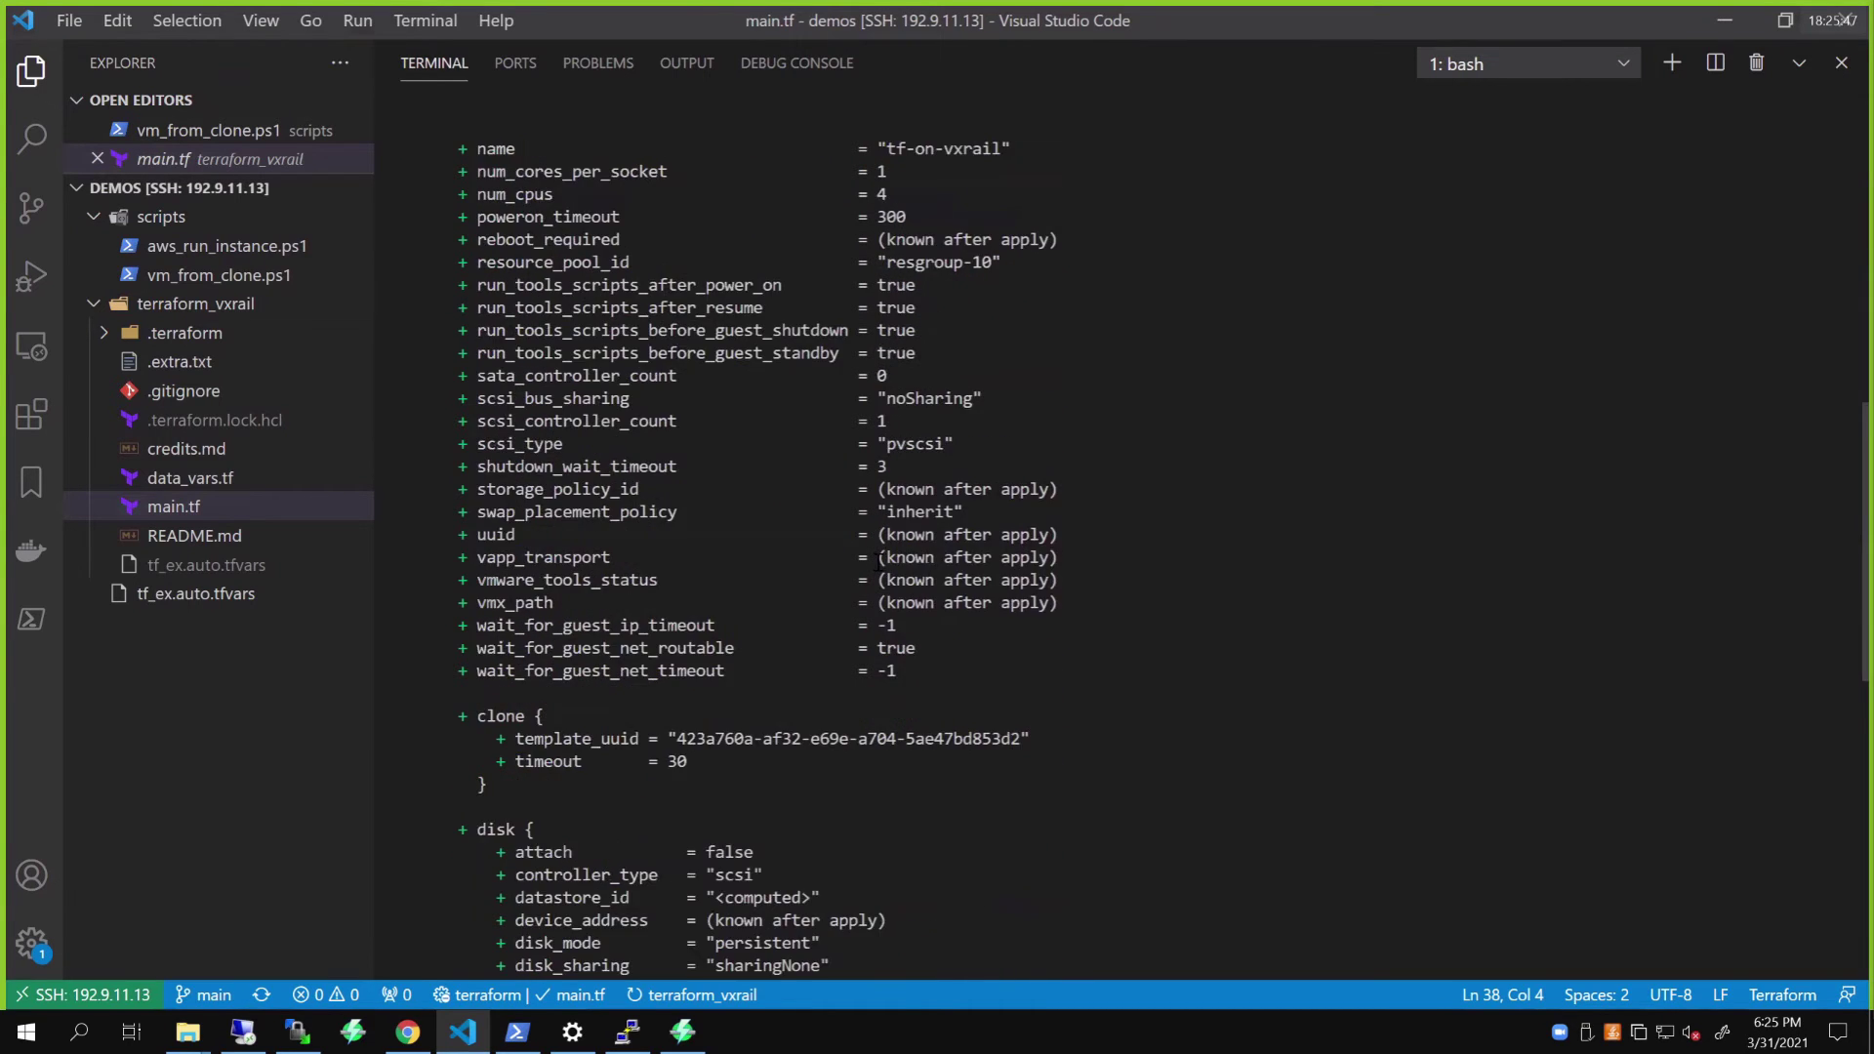
scroll(856, 557, "down", 3)
scroll(855, 557, "down", 3)
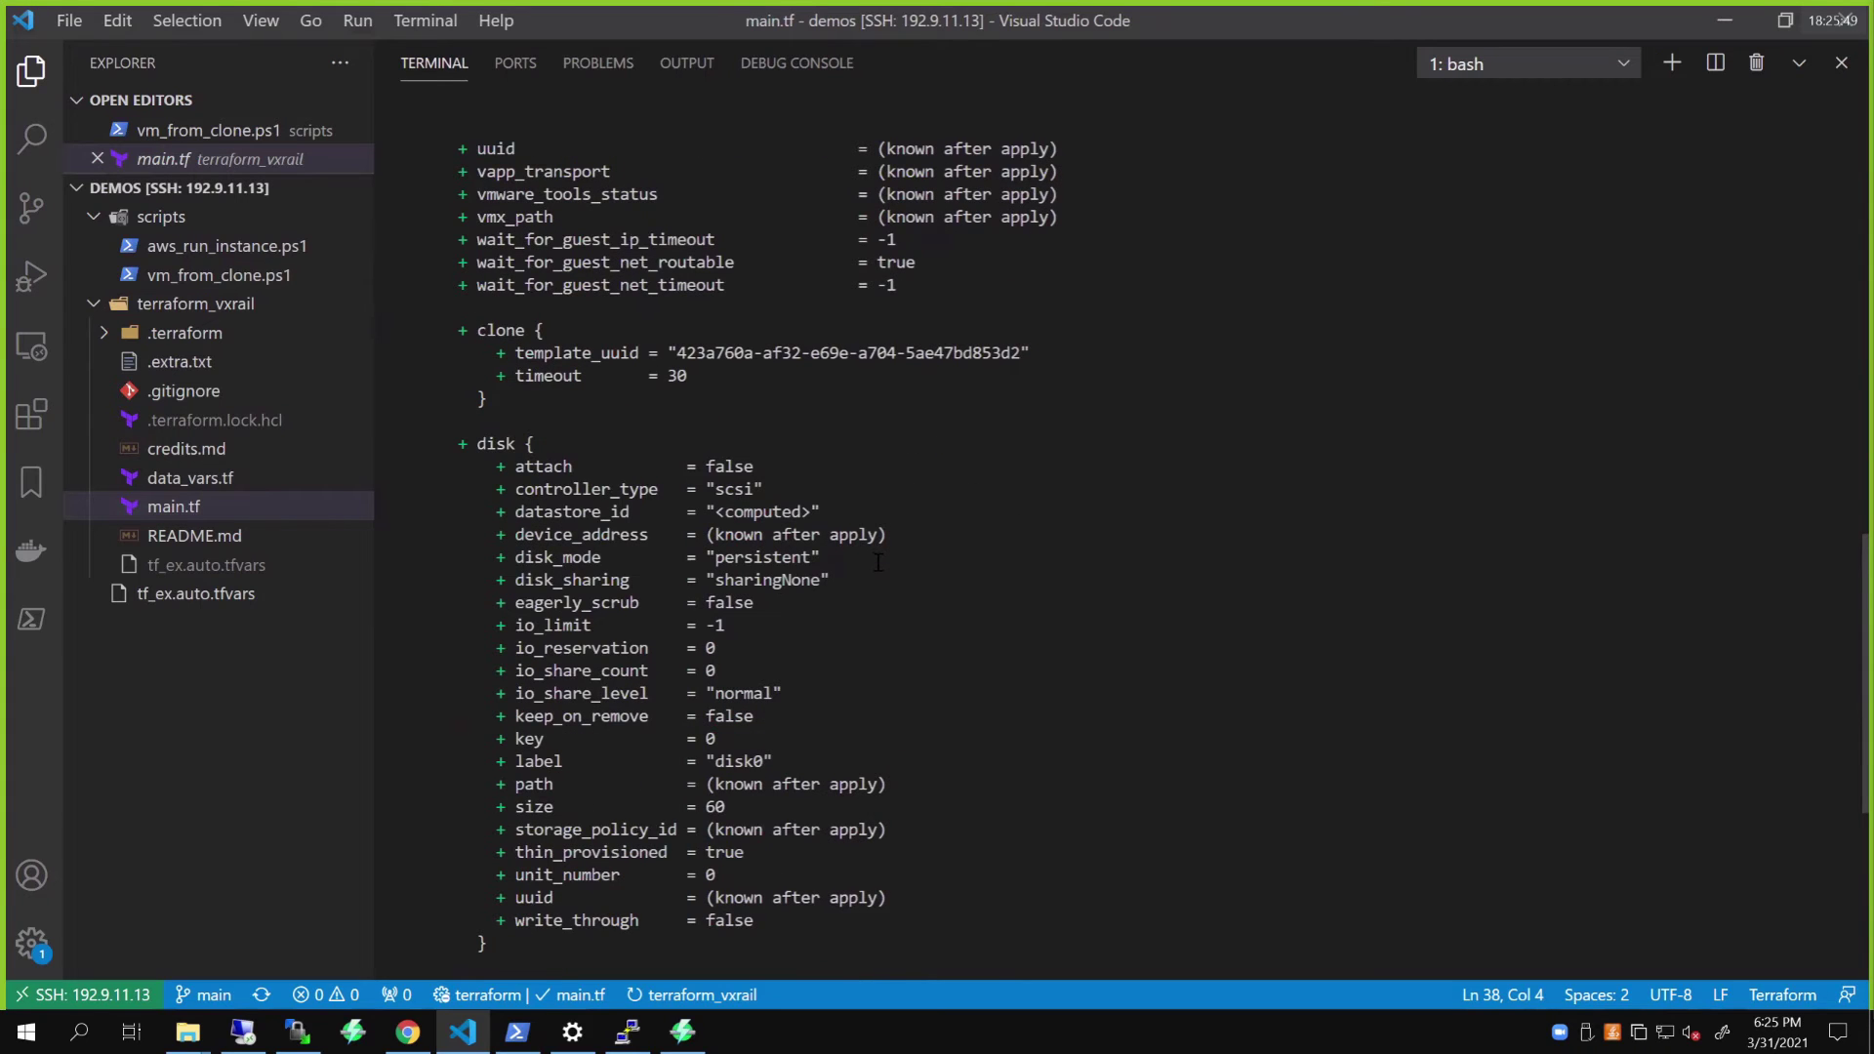
scroll(877, 560, "down", 3)
scroll(877, 561, "down", 3)
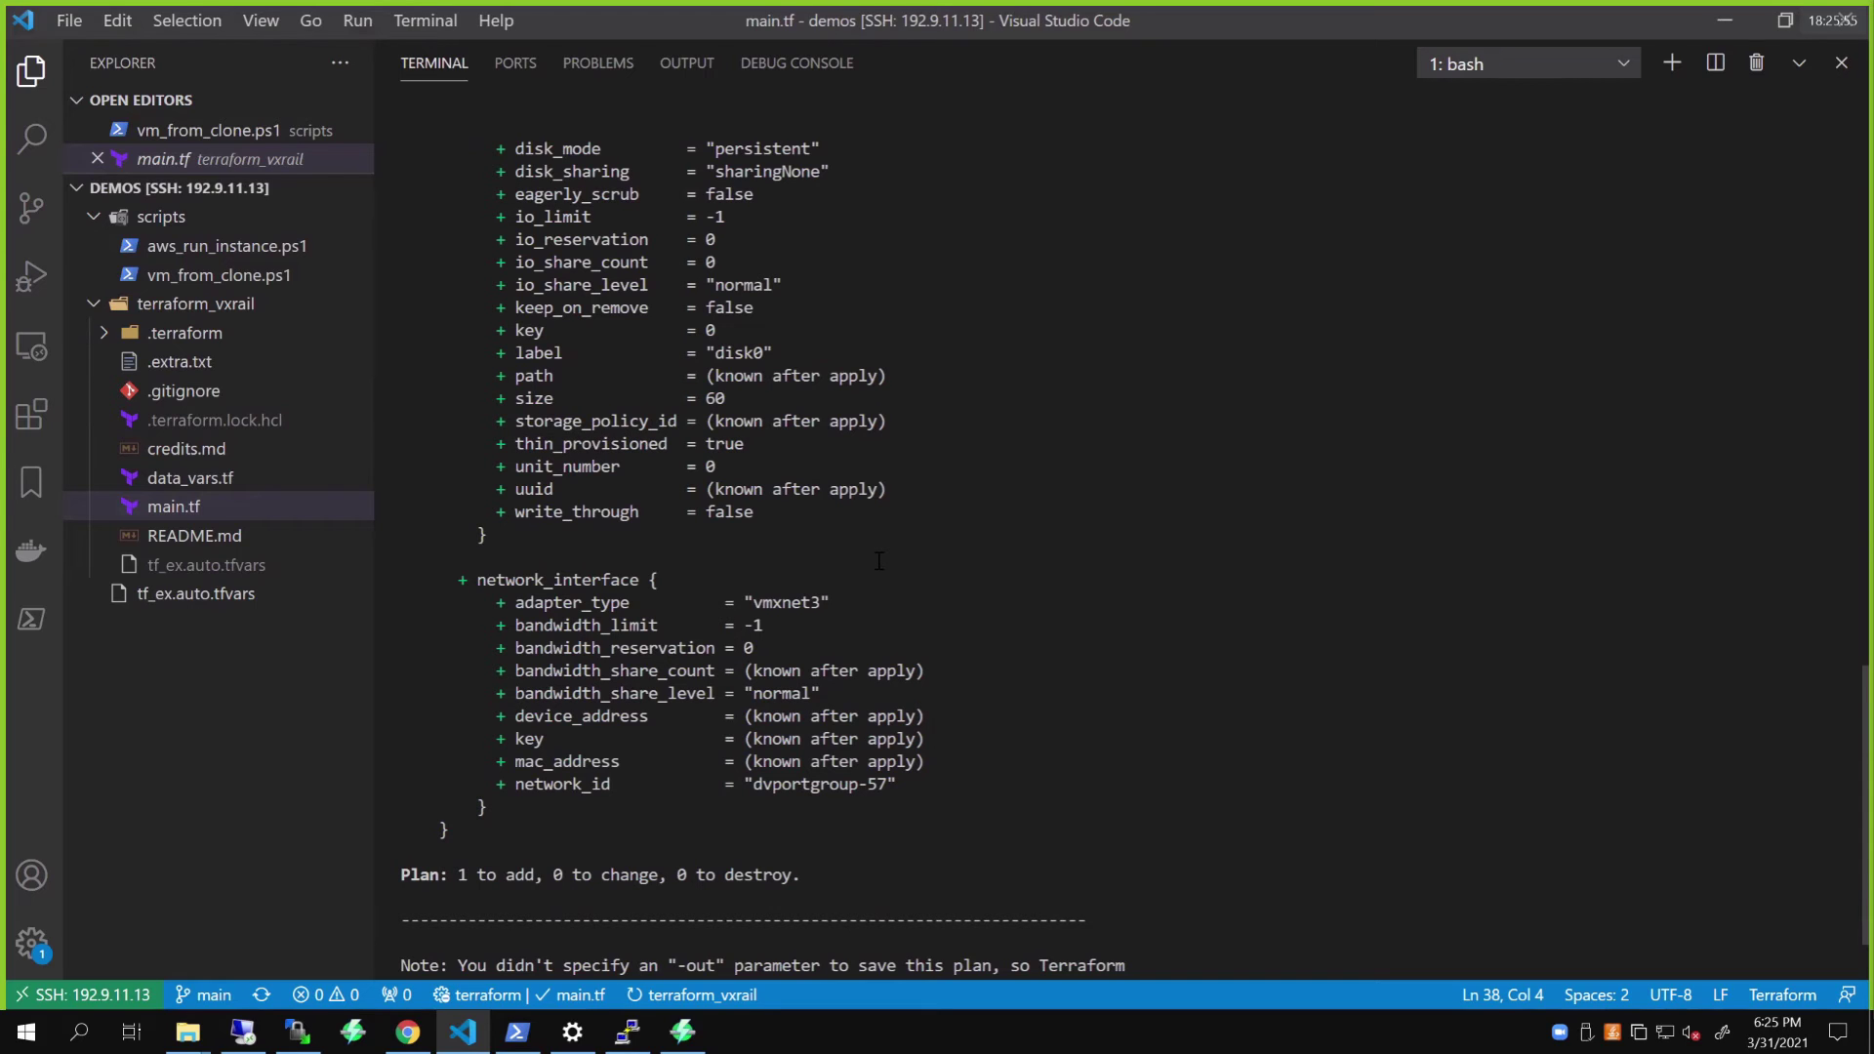
scroll(878, 561, "down", 3)
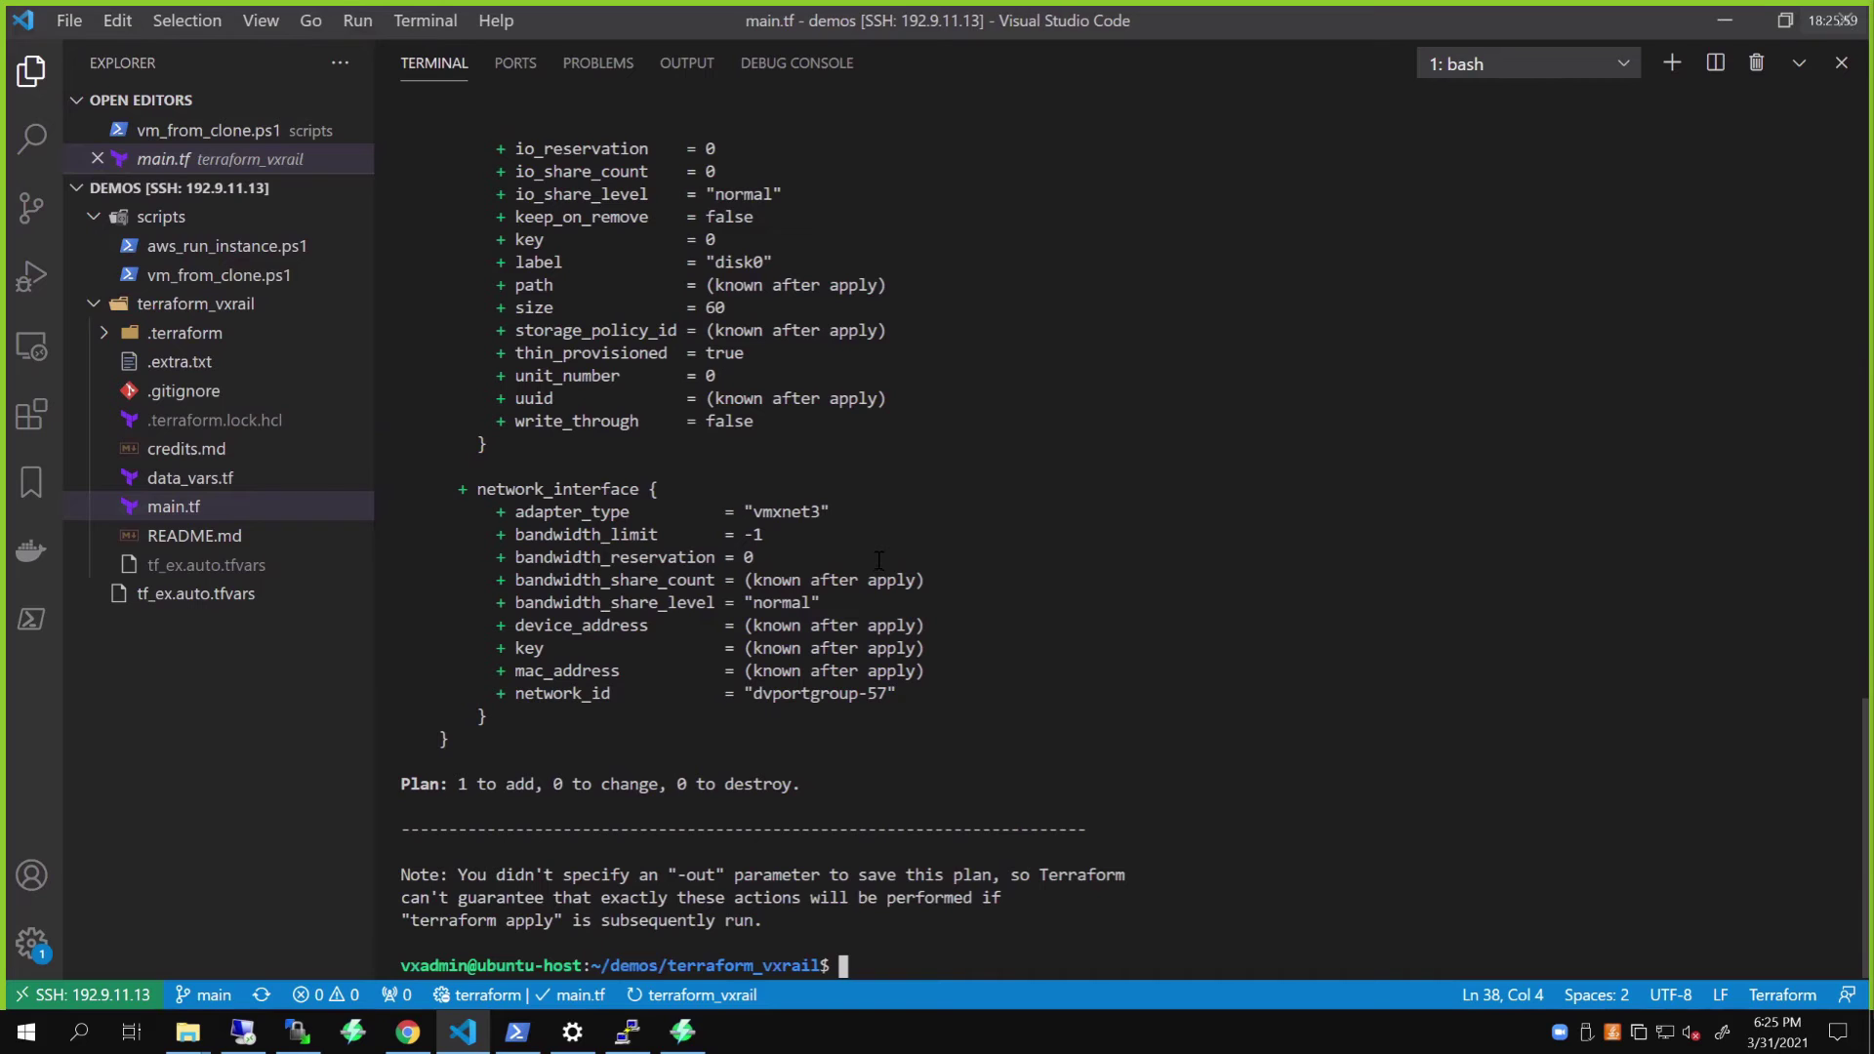
scroll(878, 562, "up", 5)
scroll(819, 527, "up", 5)
scroll(755, 483, "up", 5)
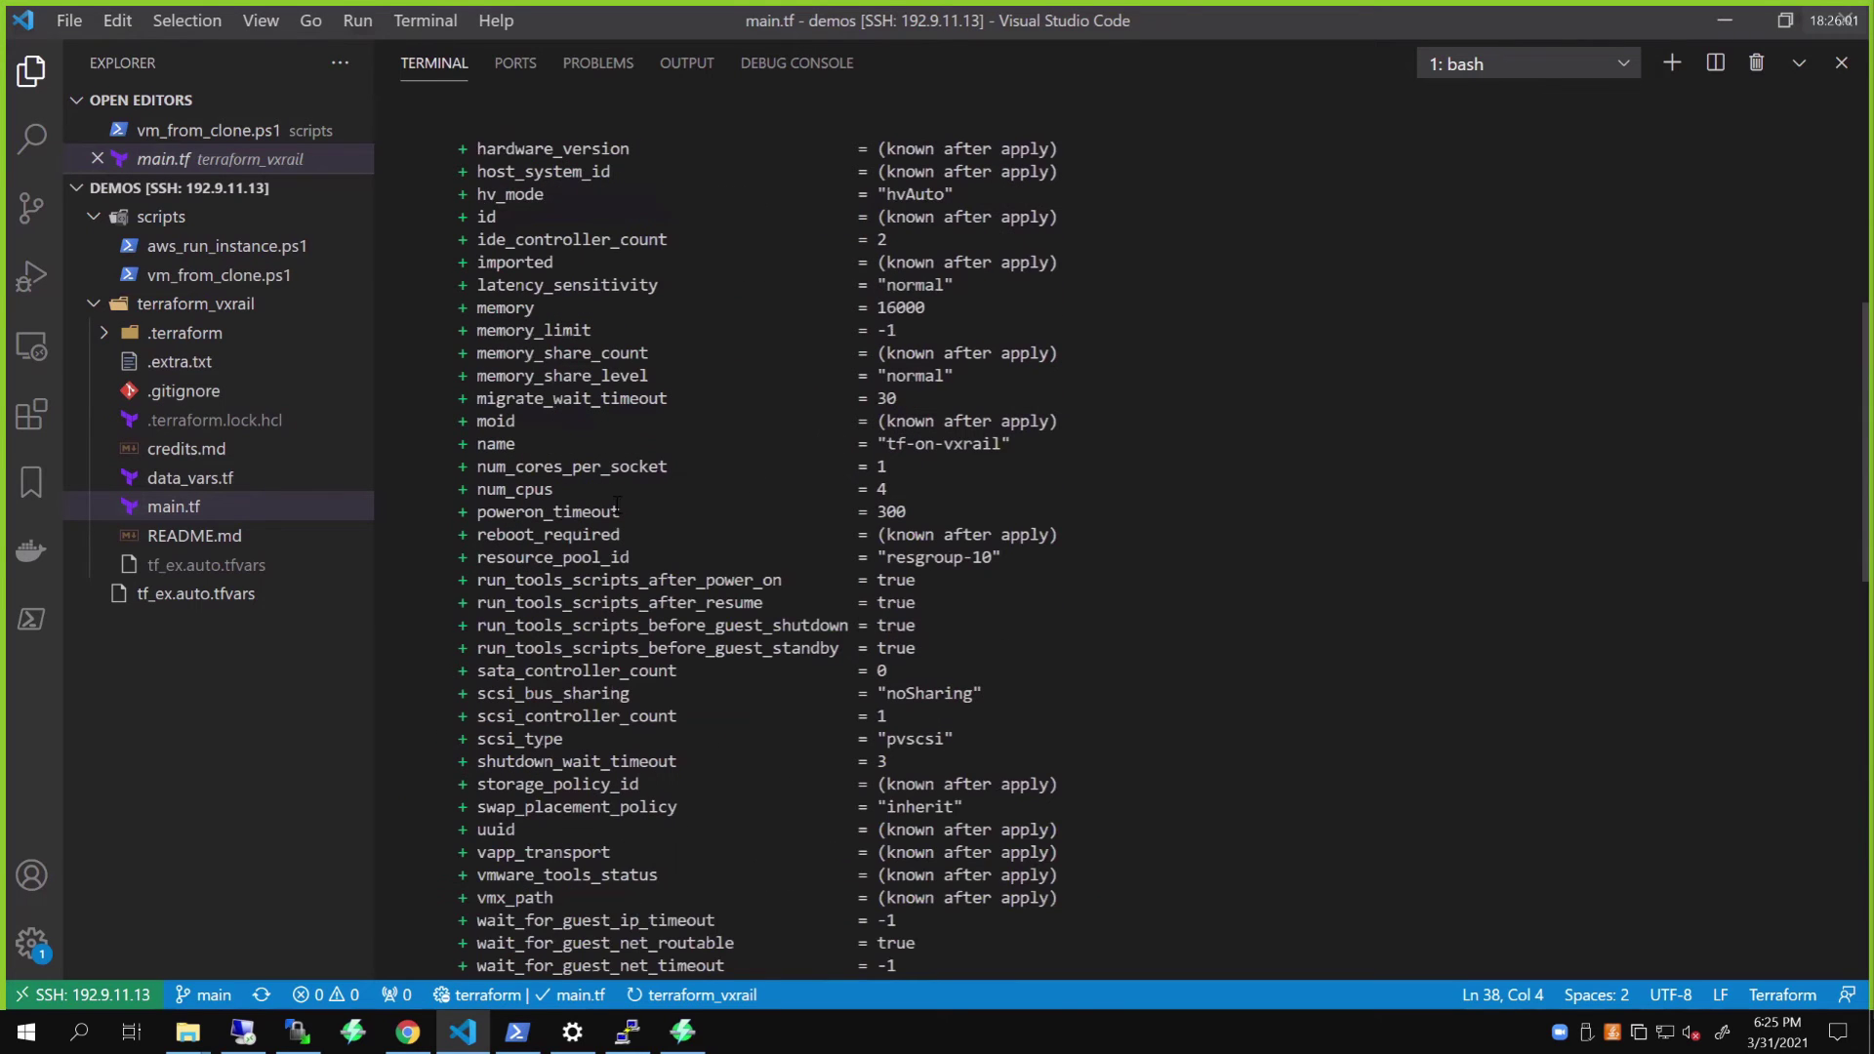
left_click_drag(584, 582, 908, 586)
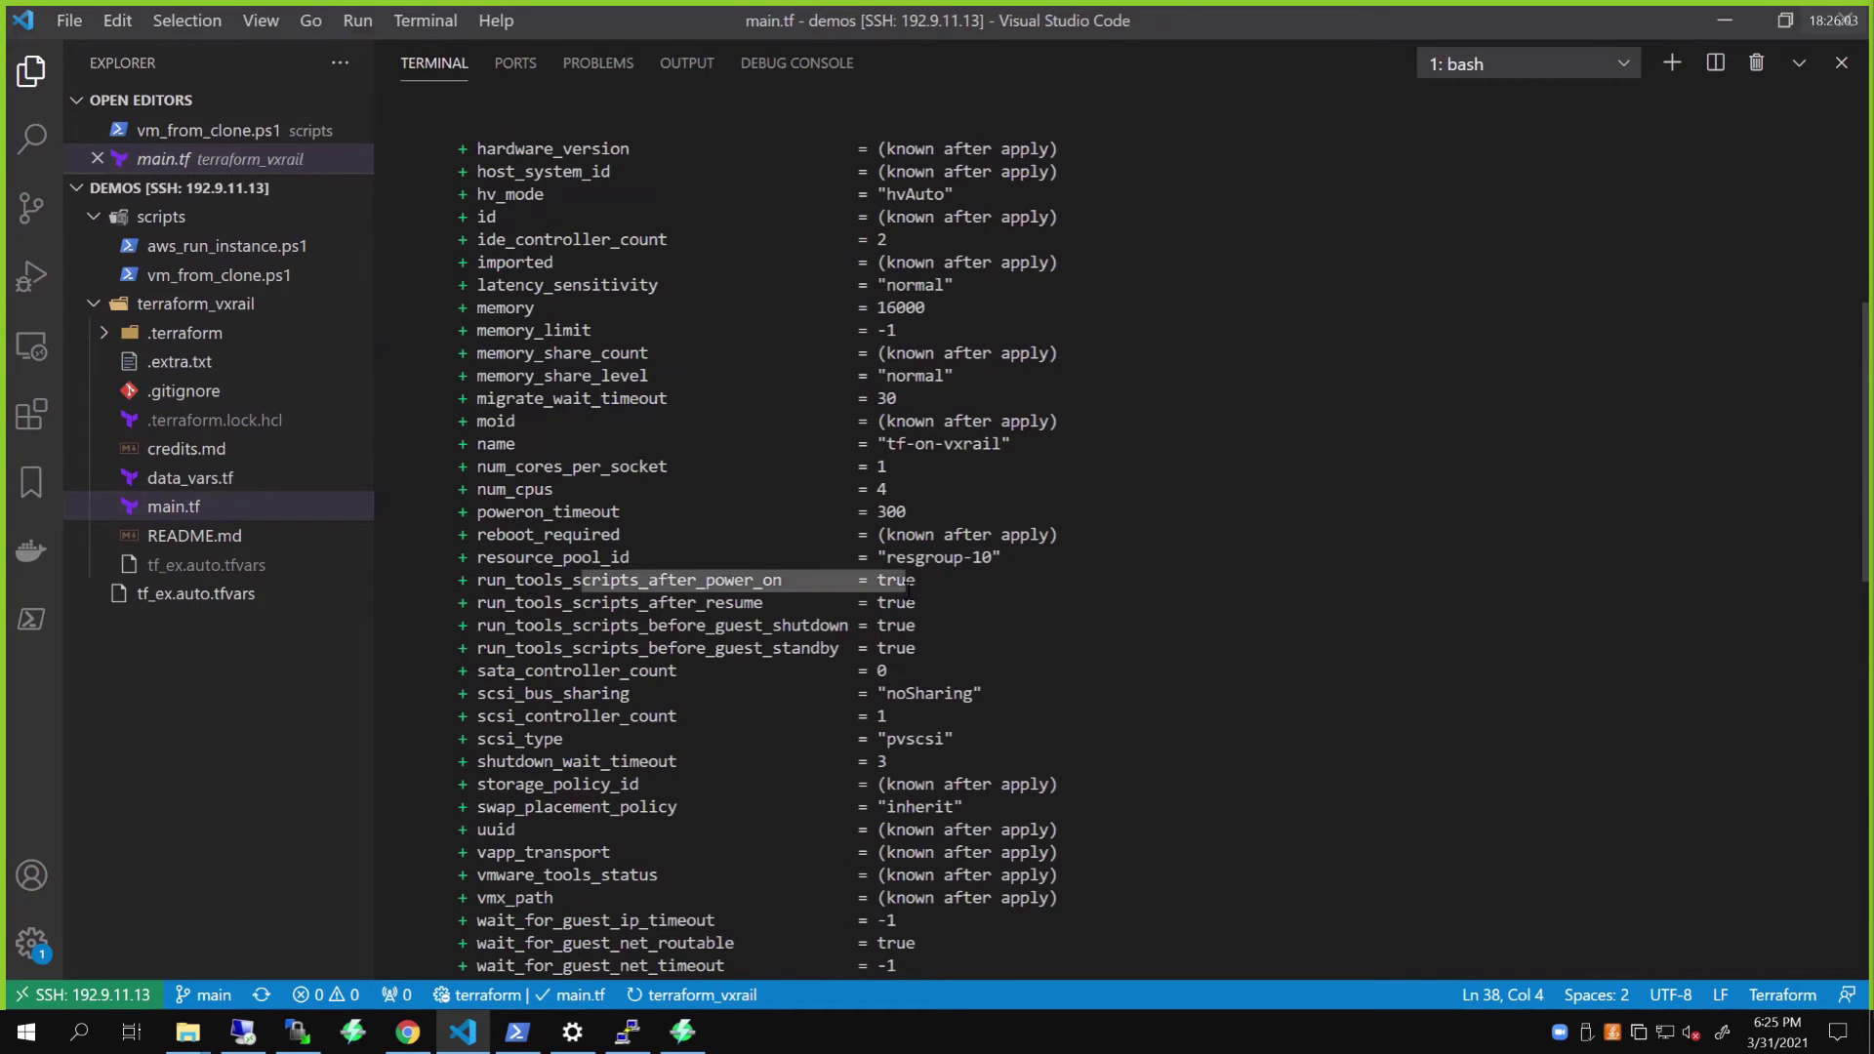
scroll(870, 611, "up", 6)
scroll(871, 611, "up", 2)
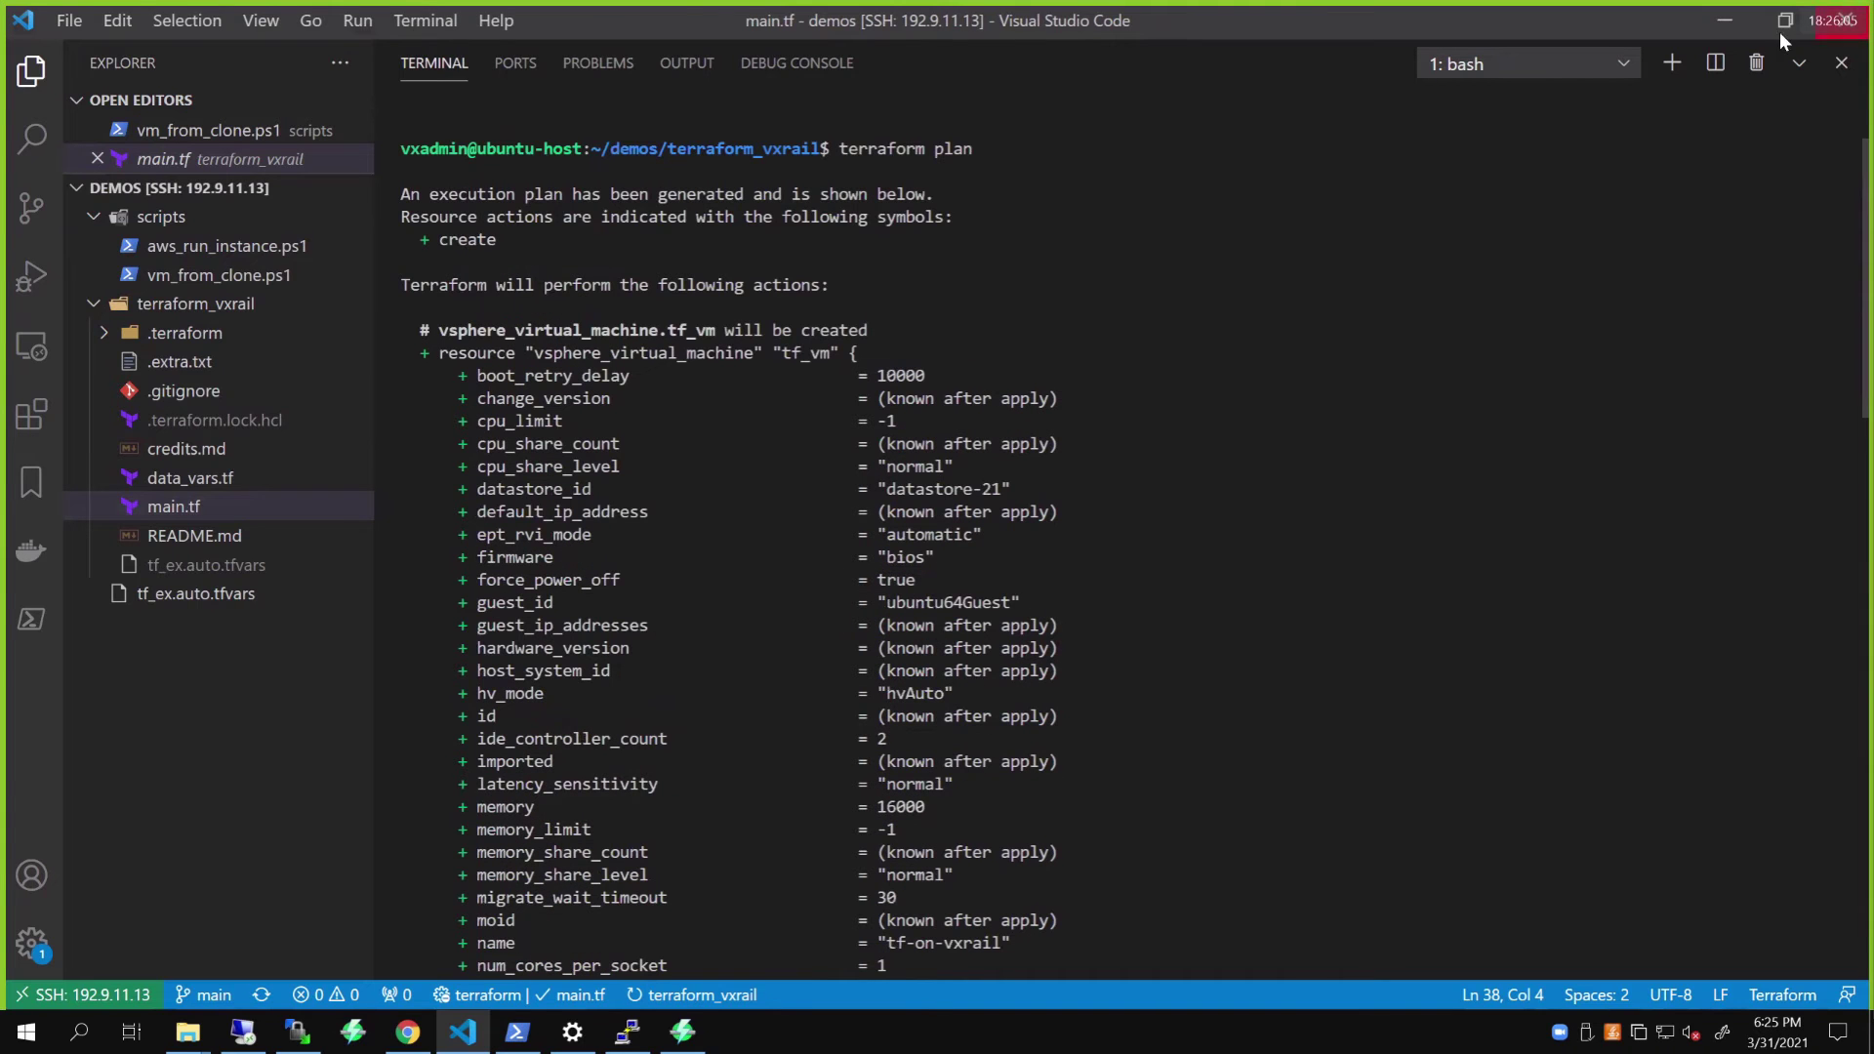
left_click(1800, 66)
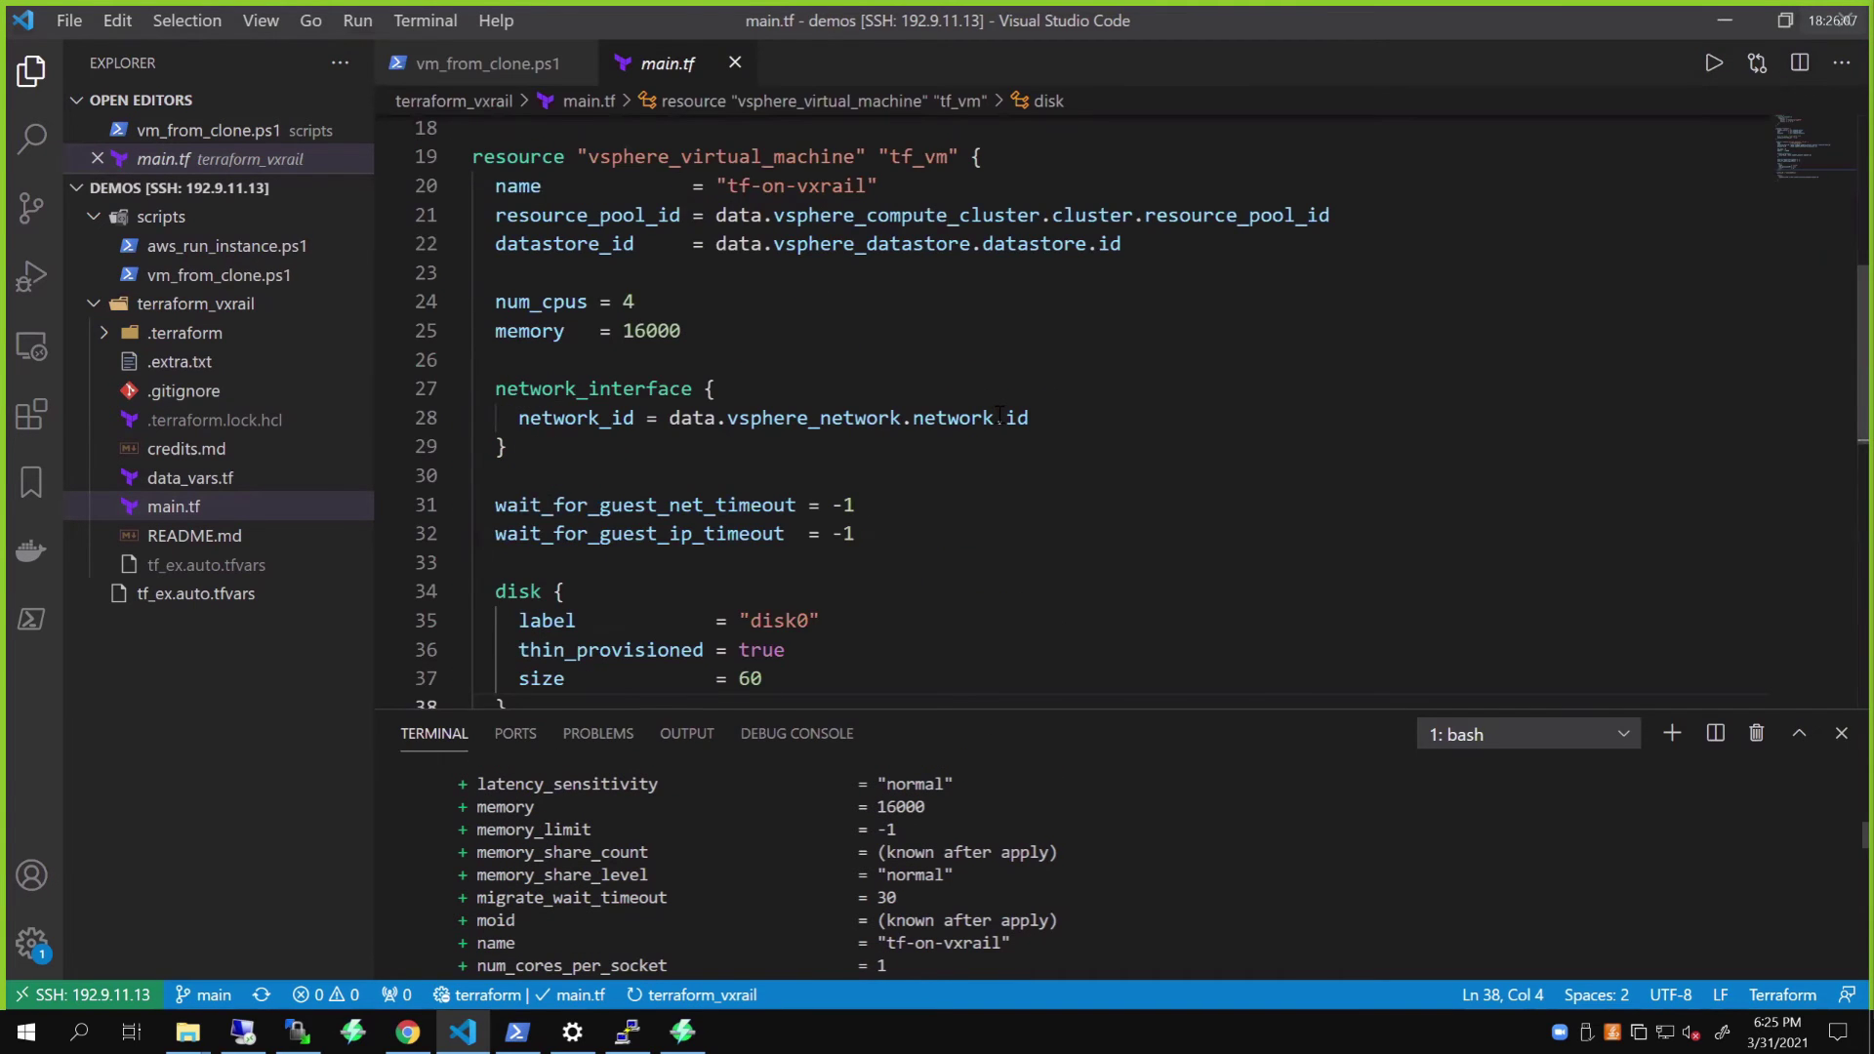
scroll(1001, 413, "down", 5)
scroll(1000, 414, "up", 2)
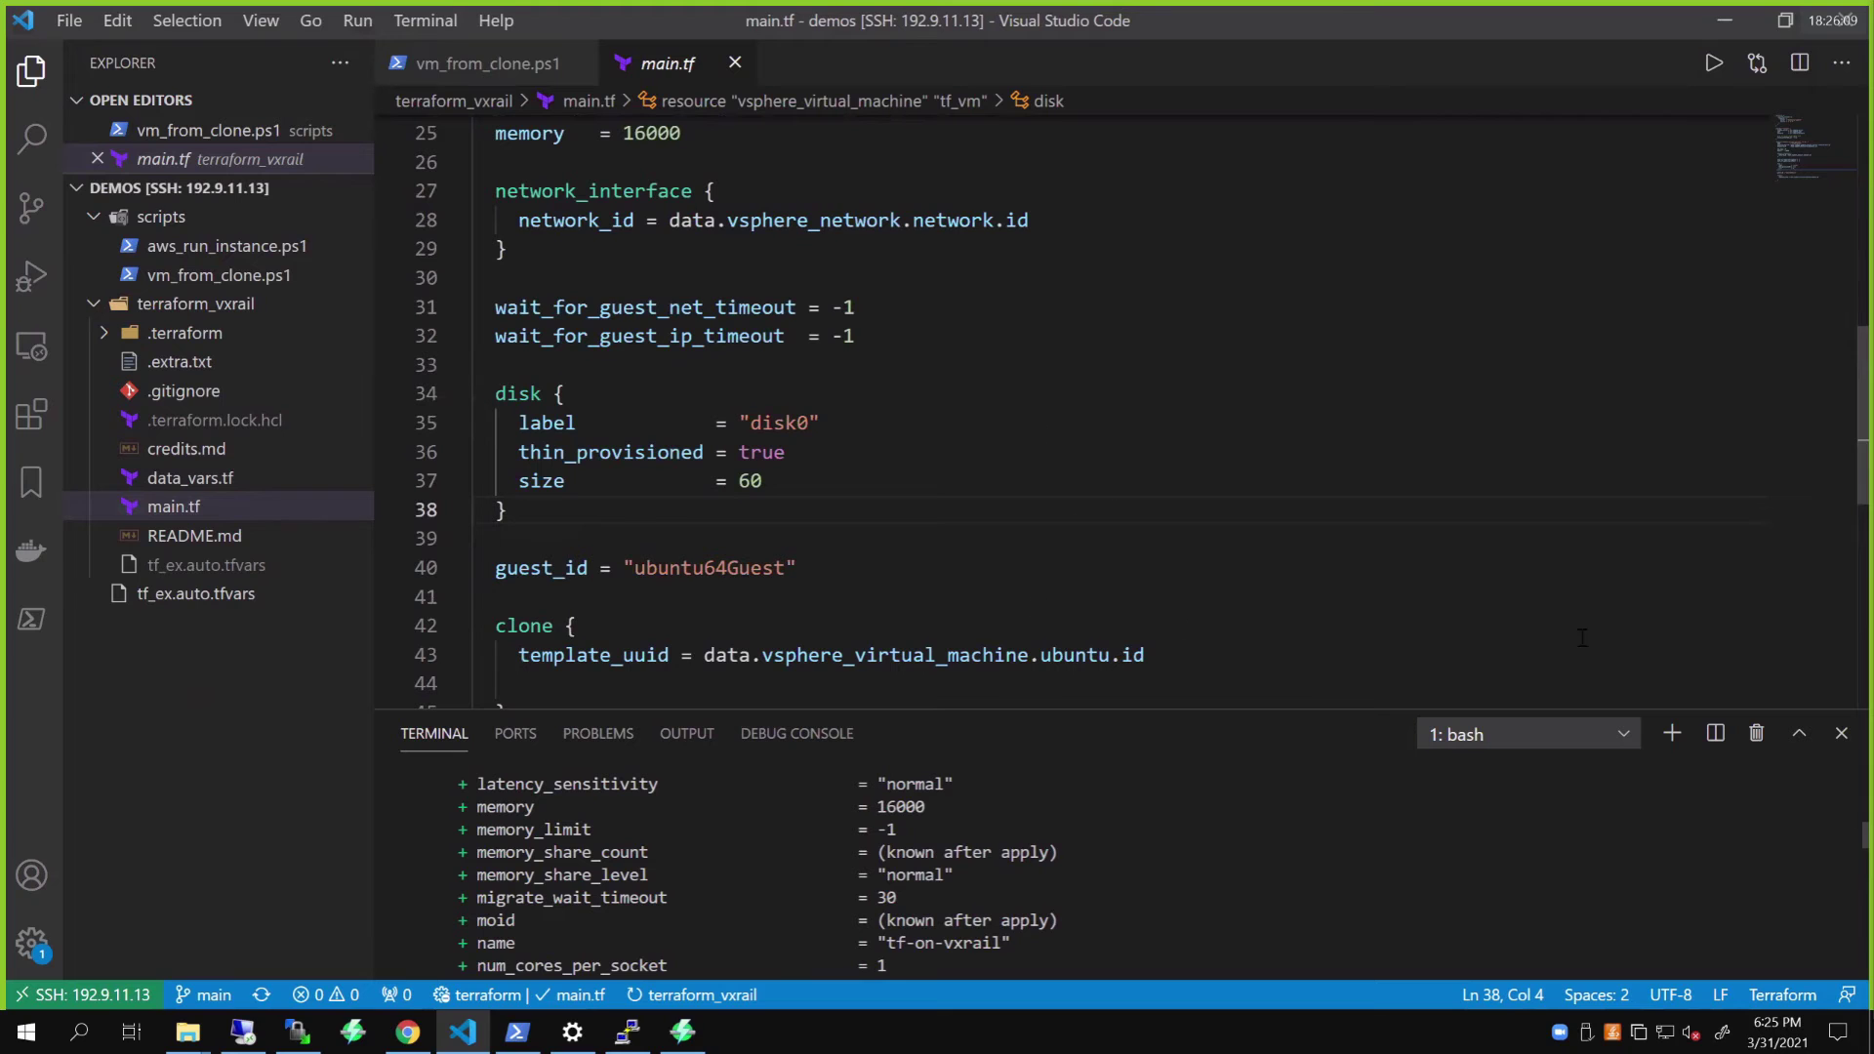
left_click(1800, 734)
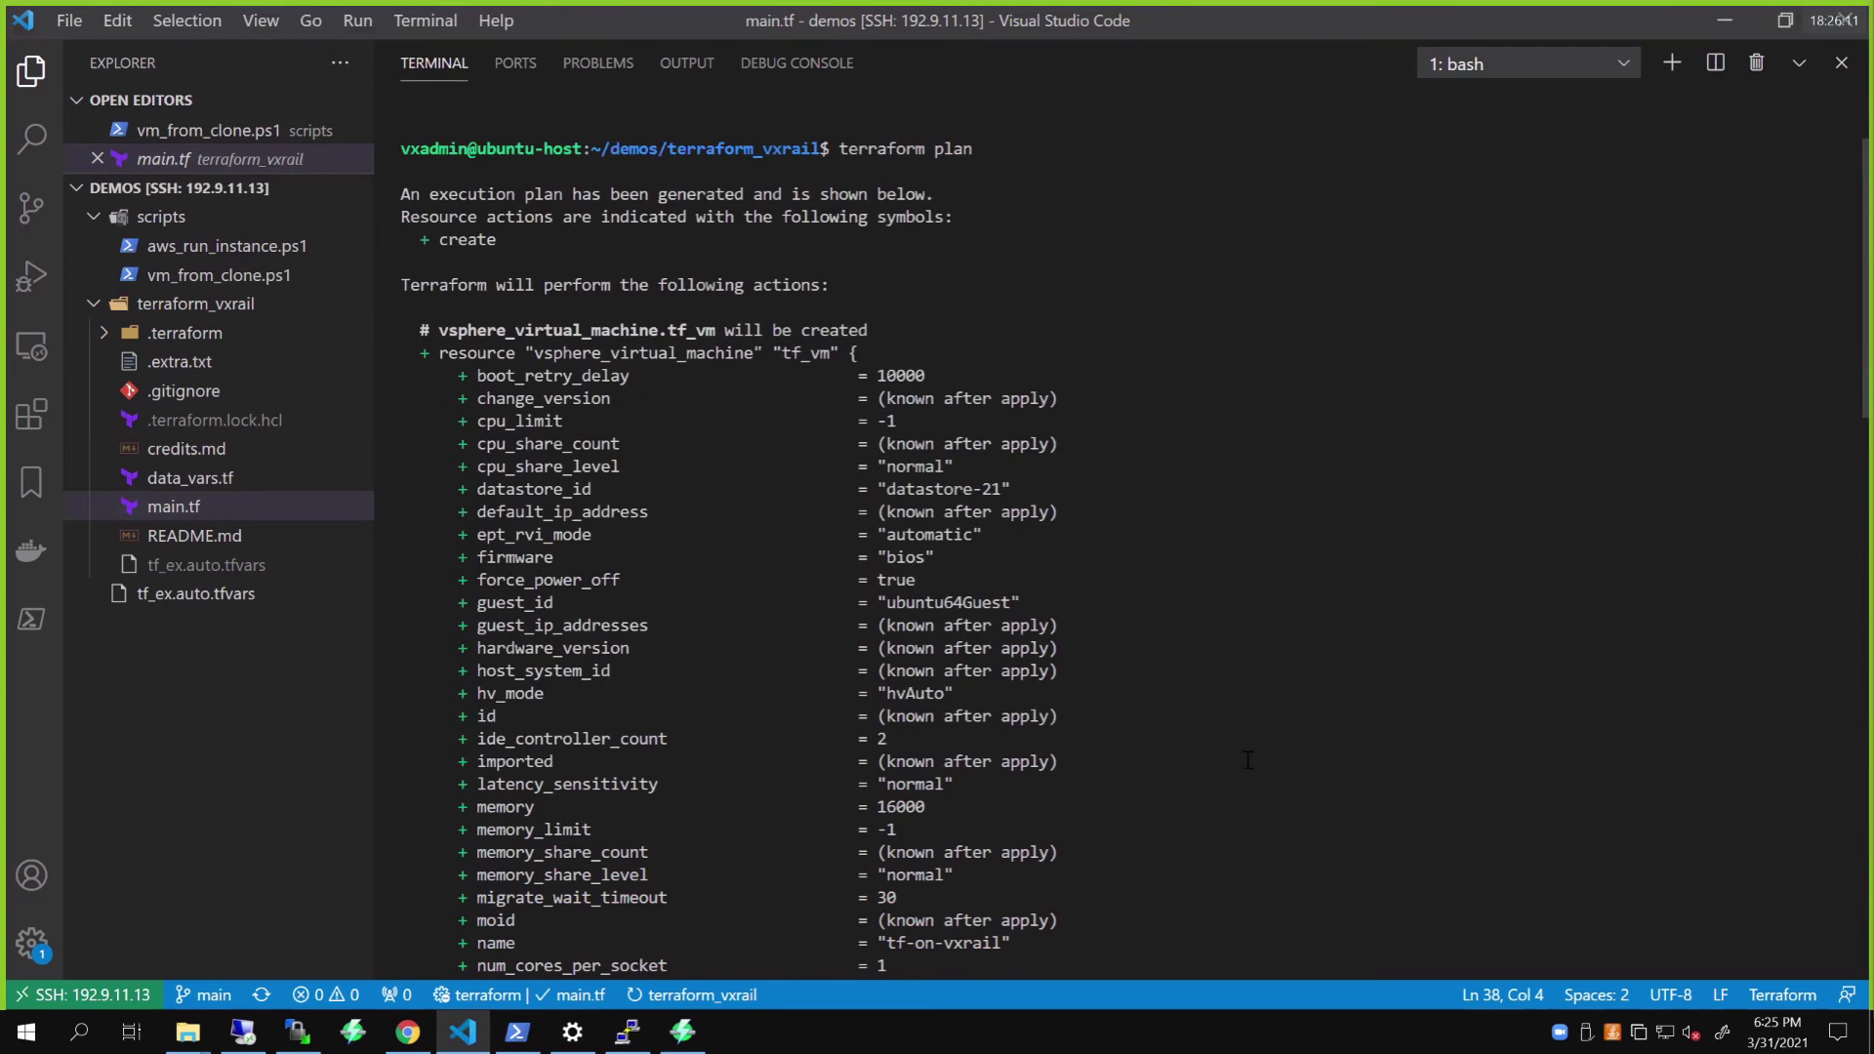
scroll(1198, 724, "down", 10)
scroll(1172, 689, "down", 10)
scroll(1141, 659, "down", 5)
scroll(1126, 630, "down", 3)
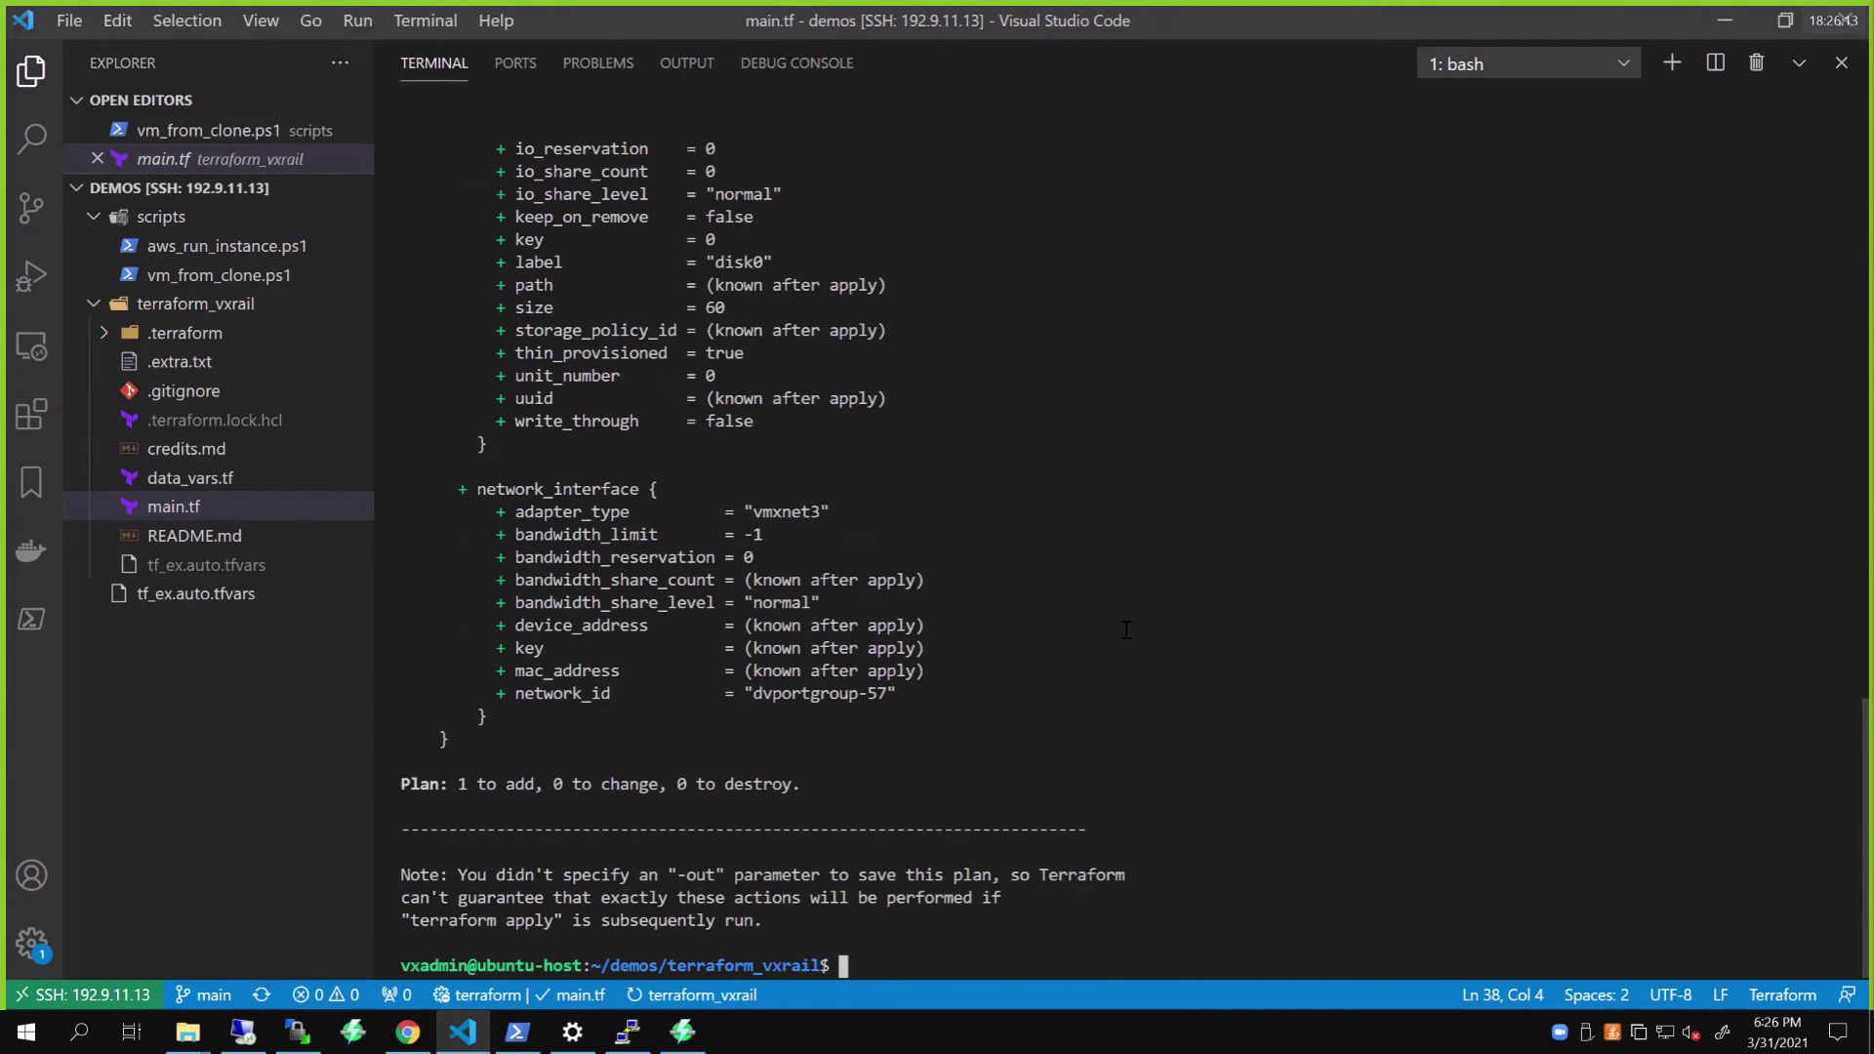
type("ter")
type("raform apply")
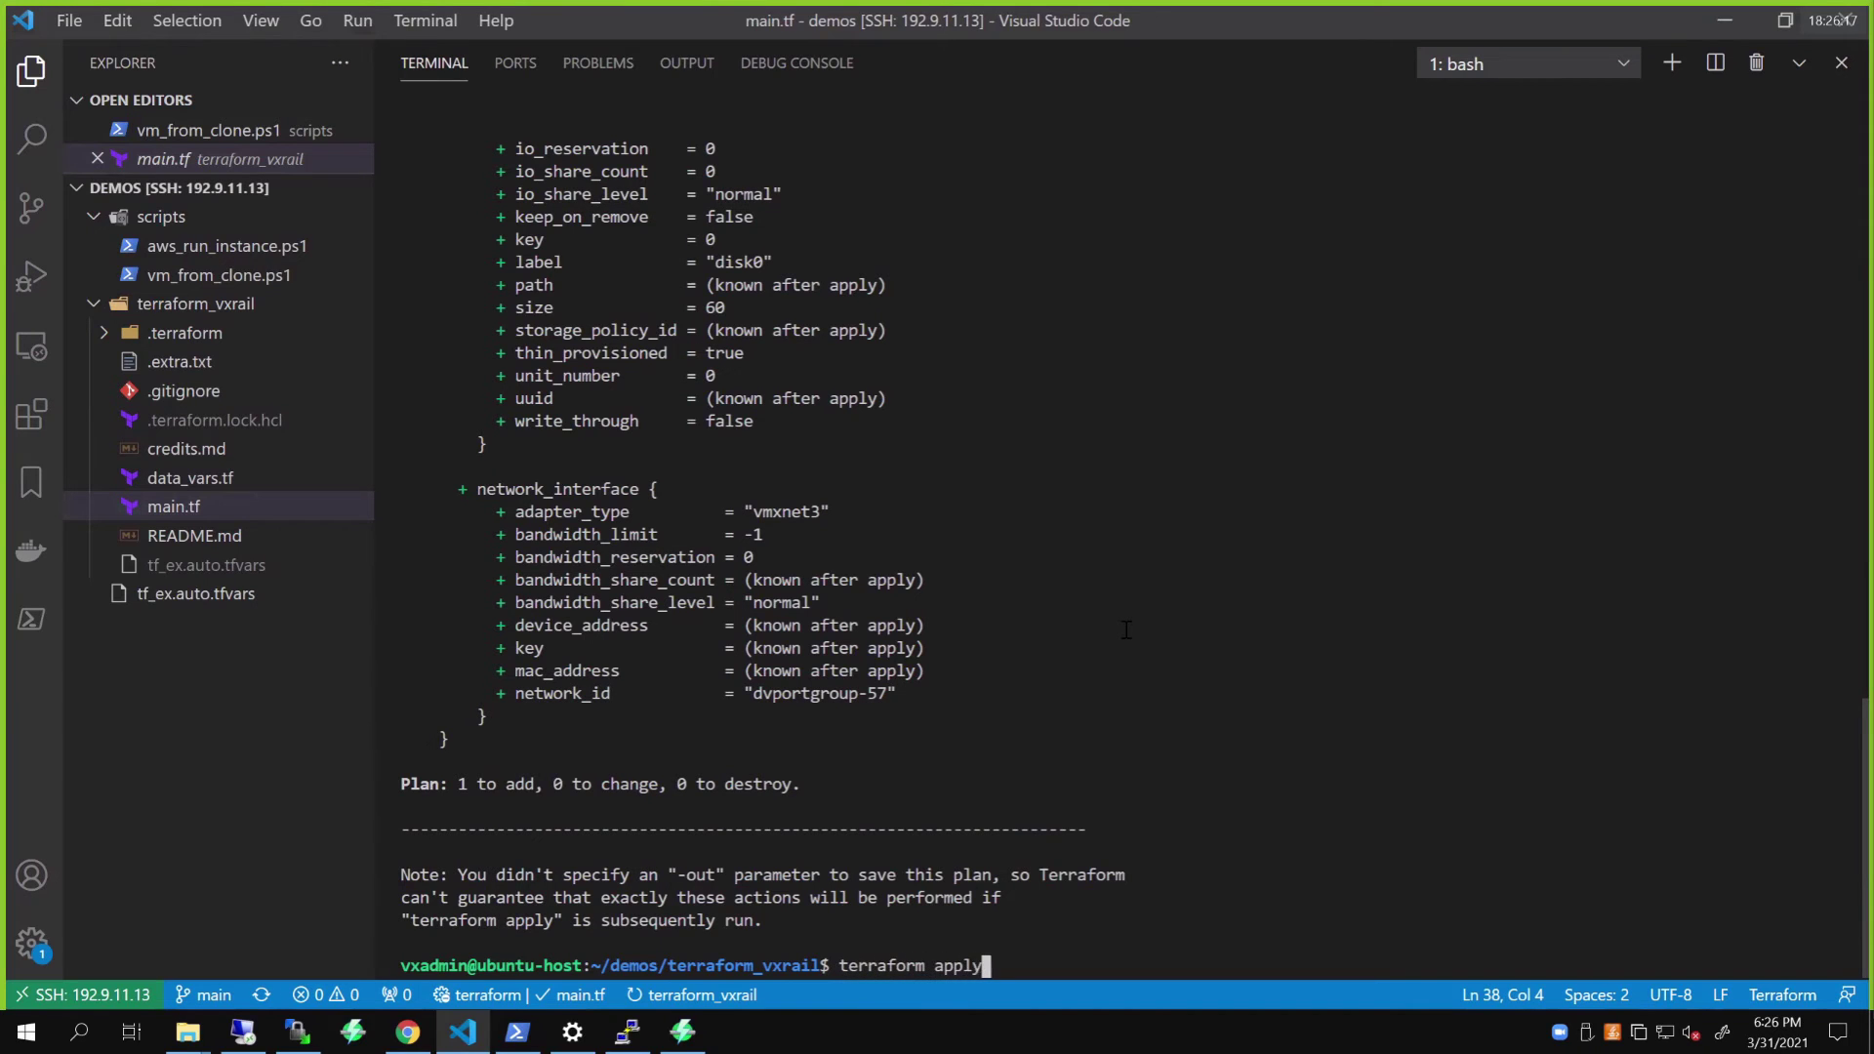
Step: Run terraform apply and approve it with yes to start creating tf_vm
key("Return")
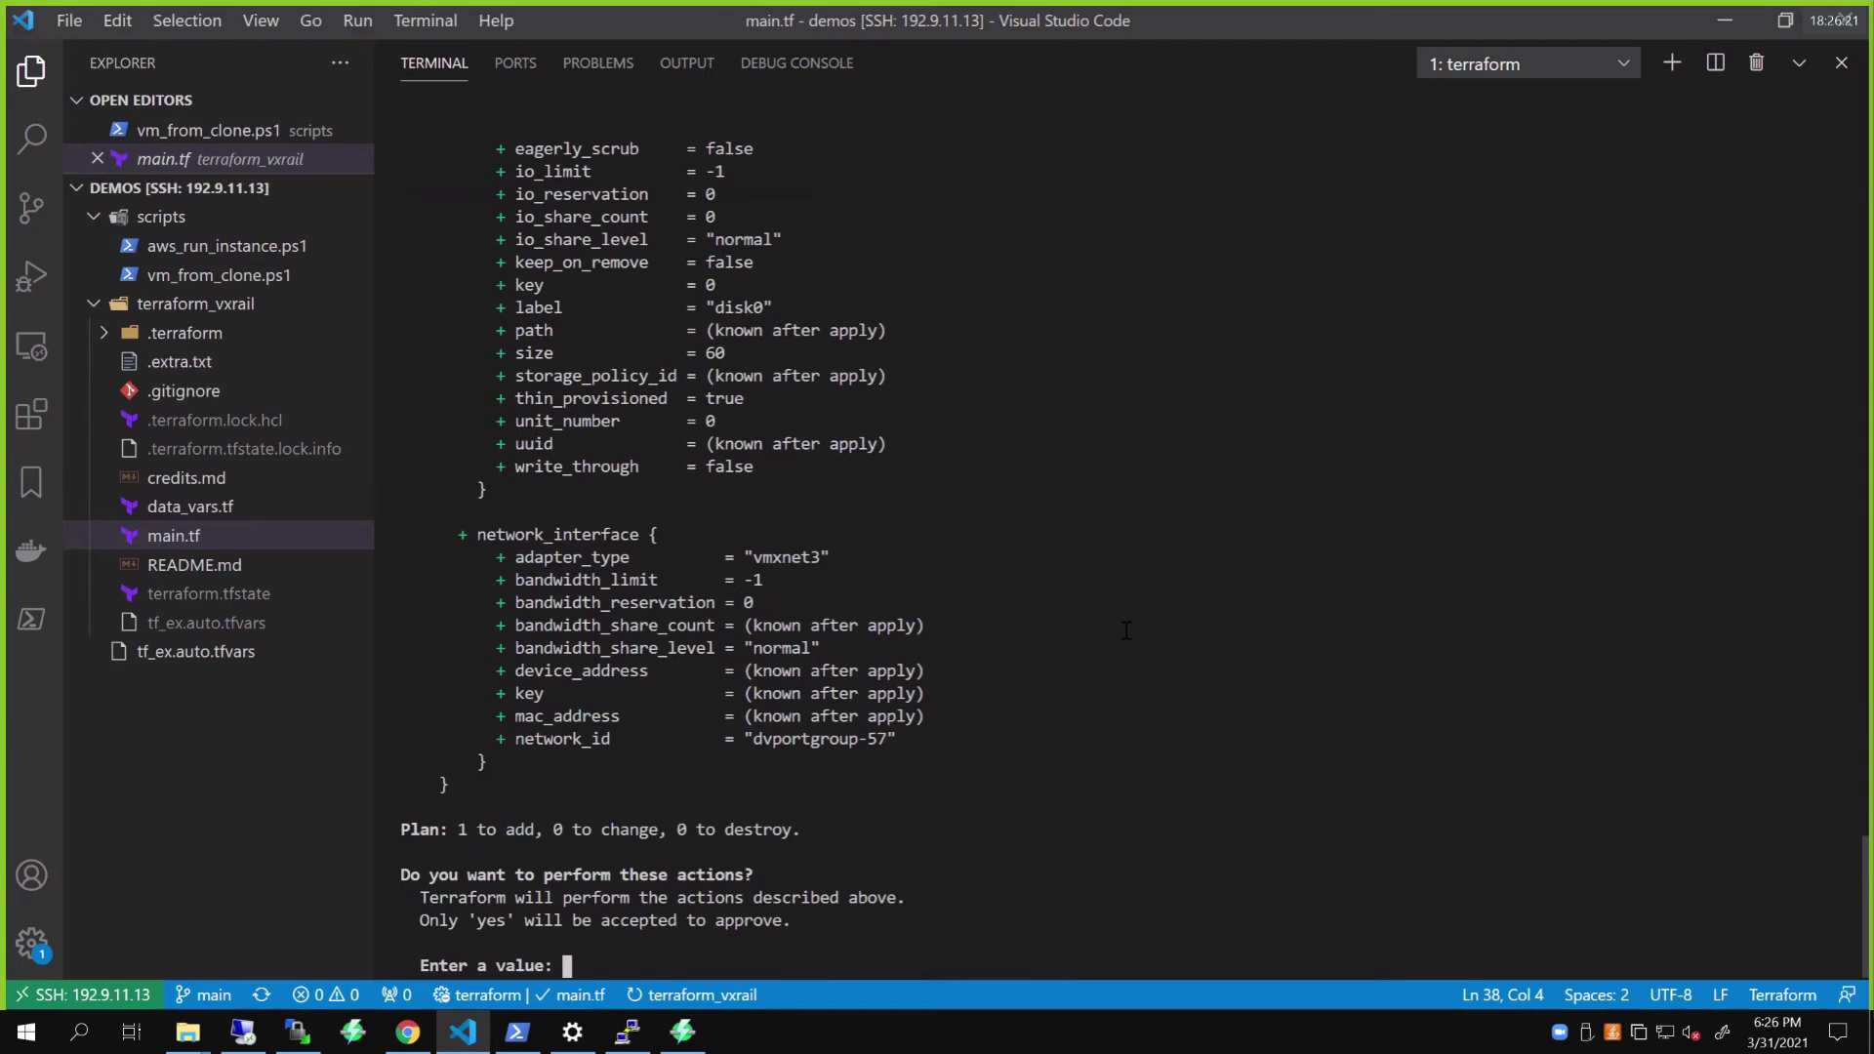
type("yes")
key("Return")
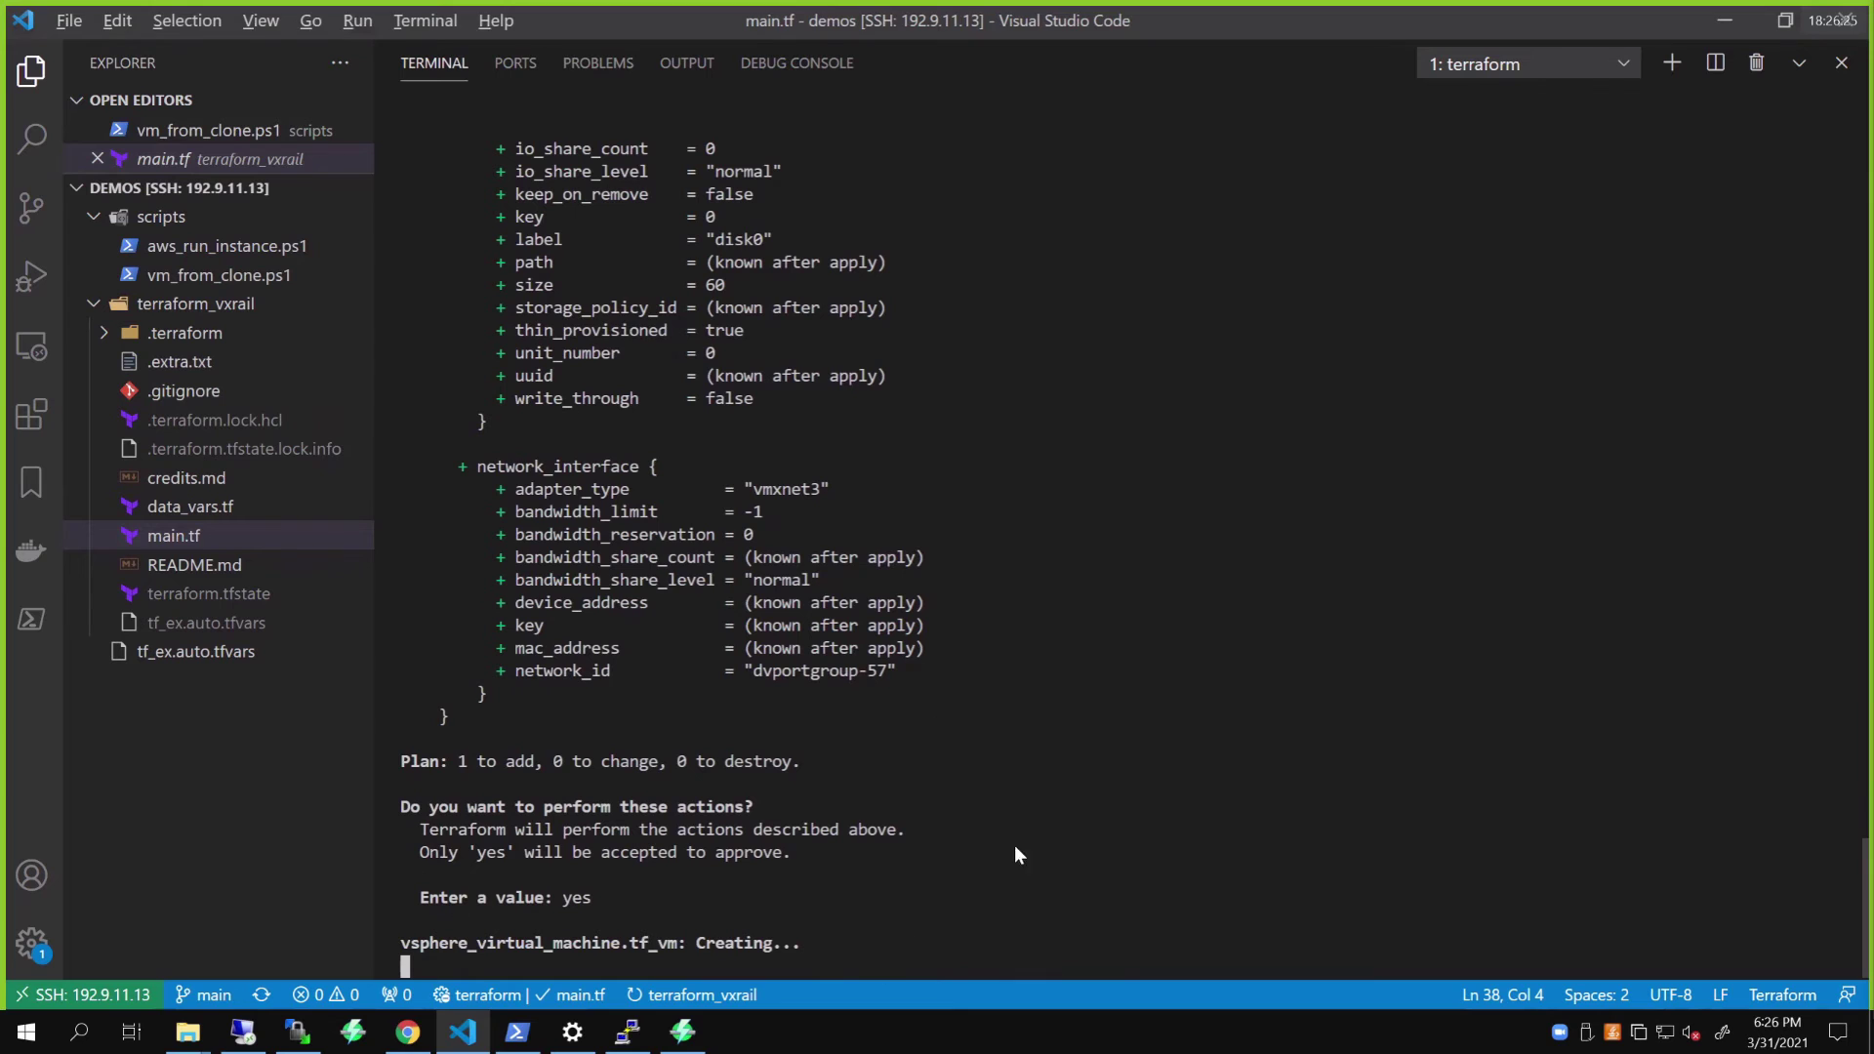
key("alt+Tab")
Step: Check tf-on-vxrail's summary in vSphere: 4 CPUs, 16 GB memory, 60 GB thin disk, server-net
left_click(829, 374)
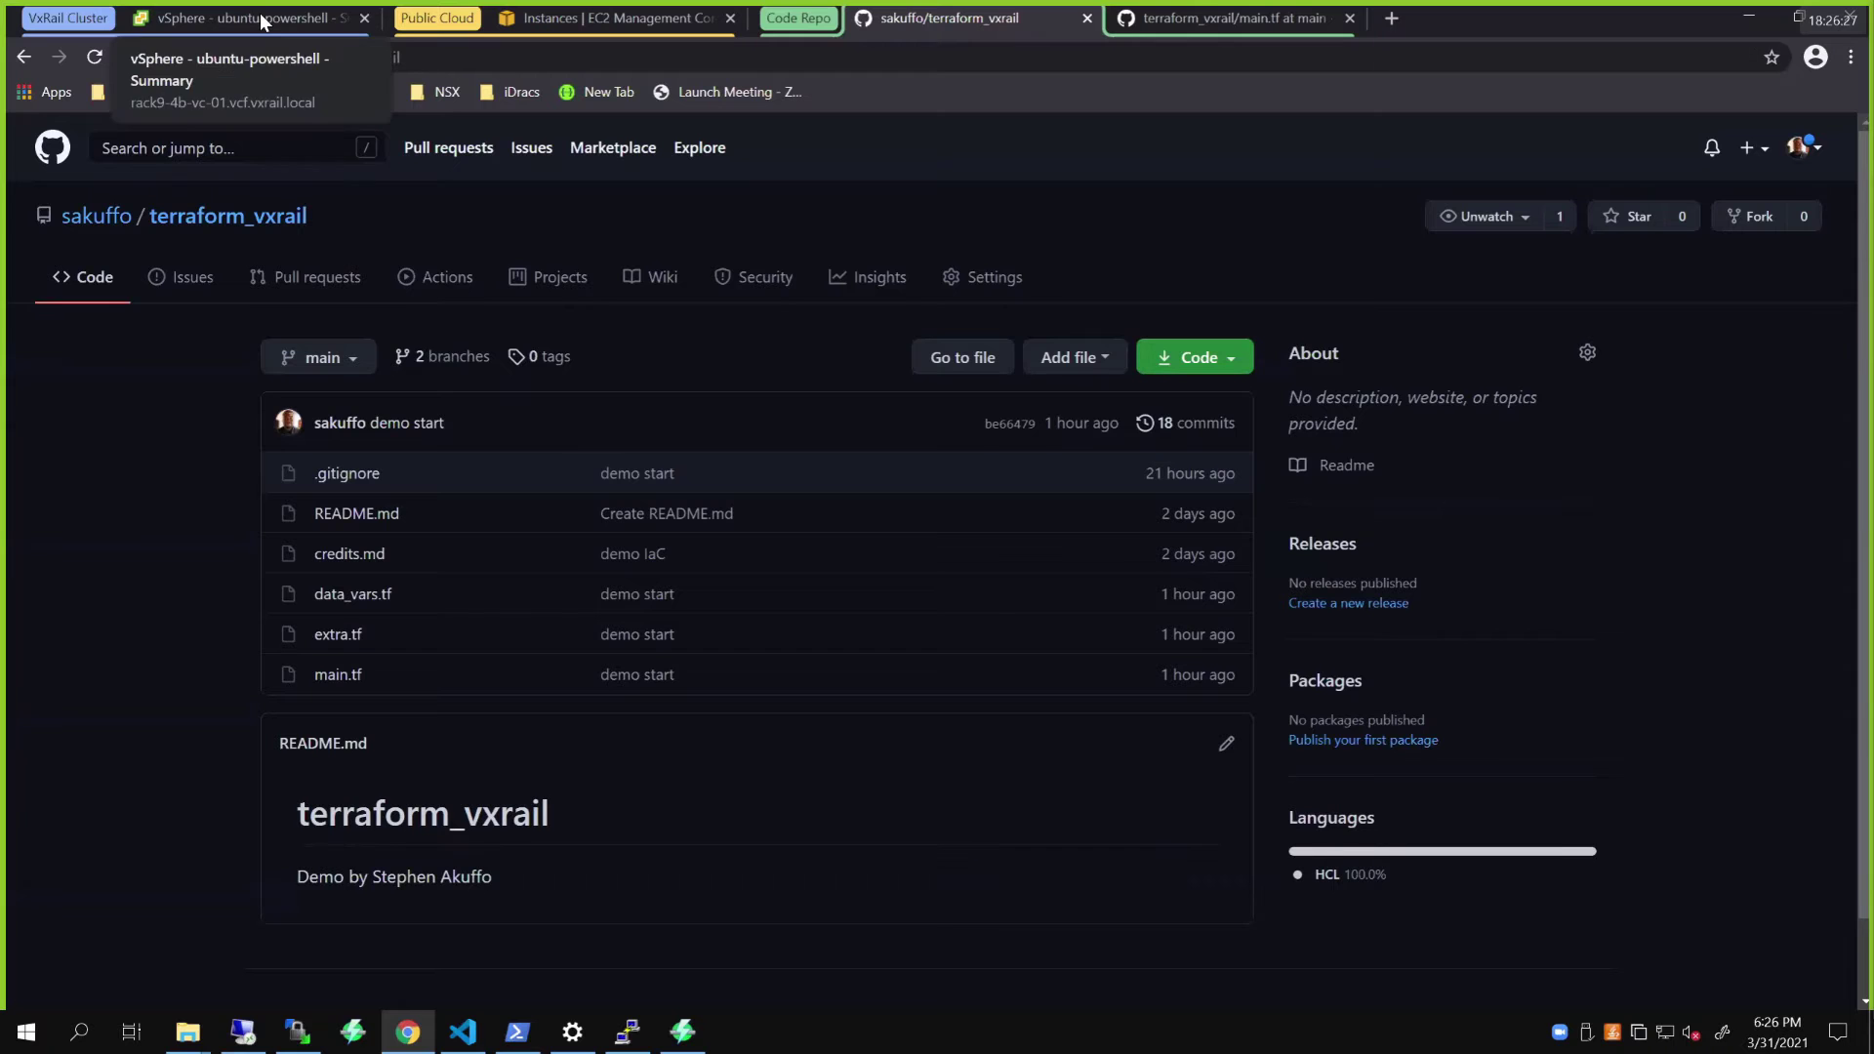
left_click(241, 18)
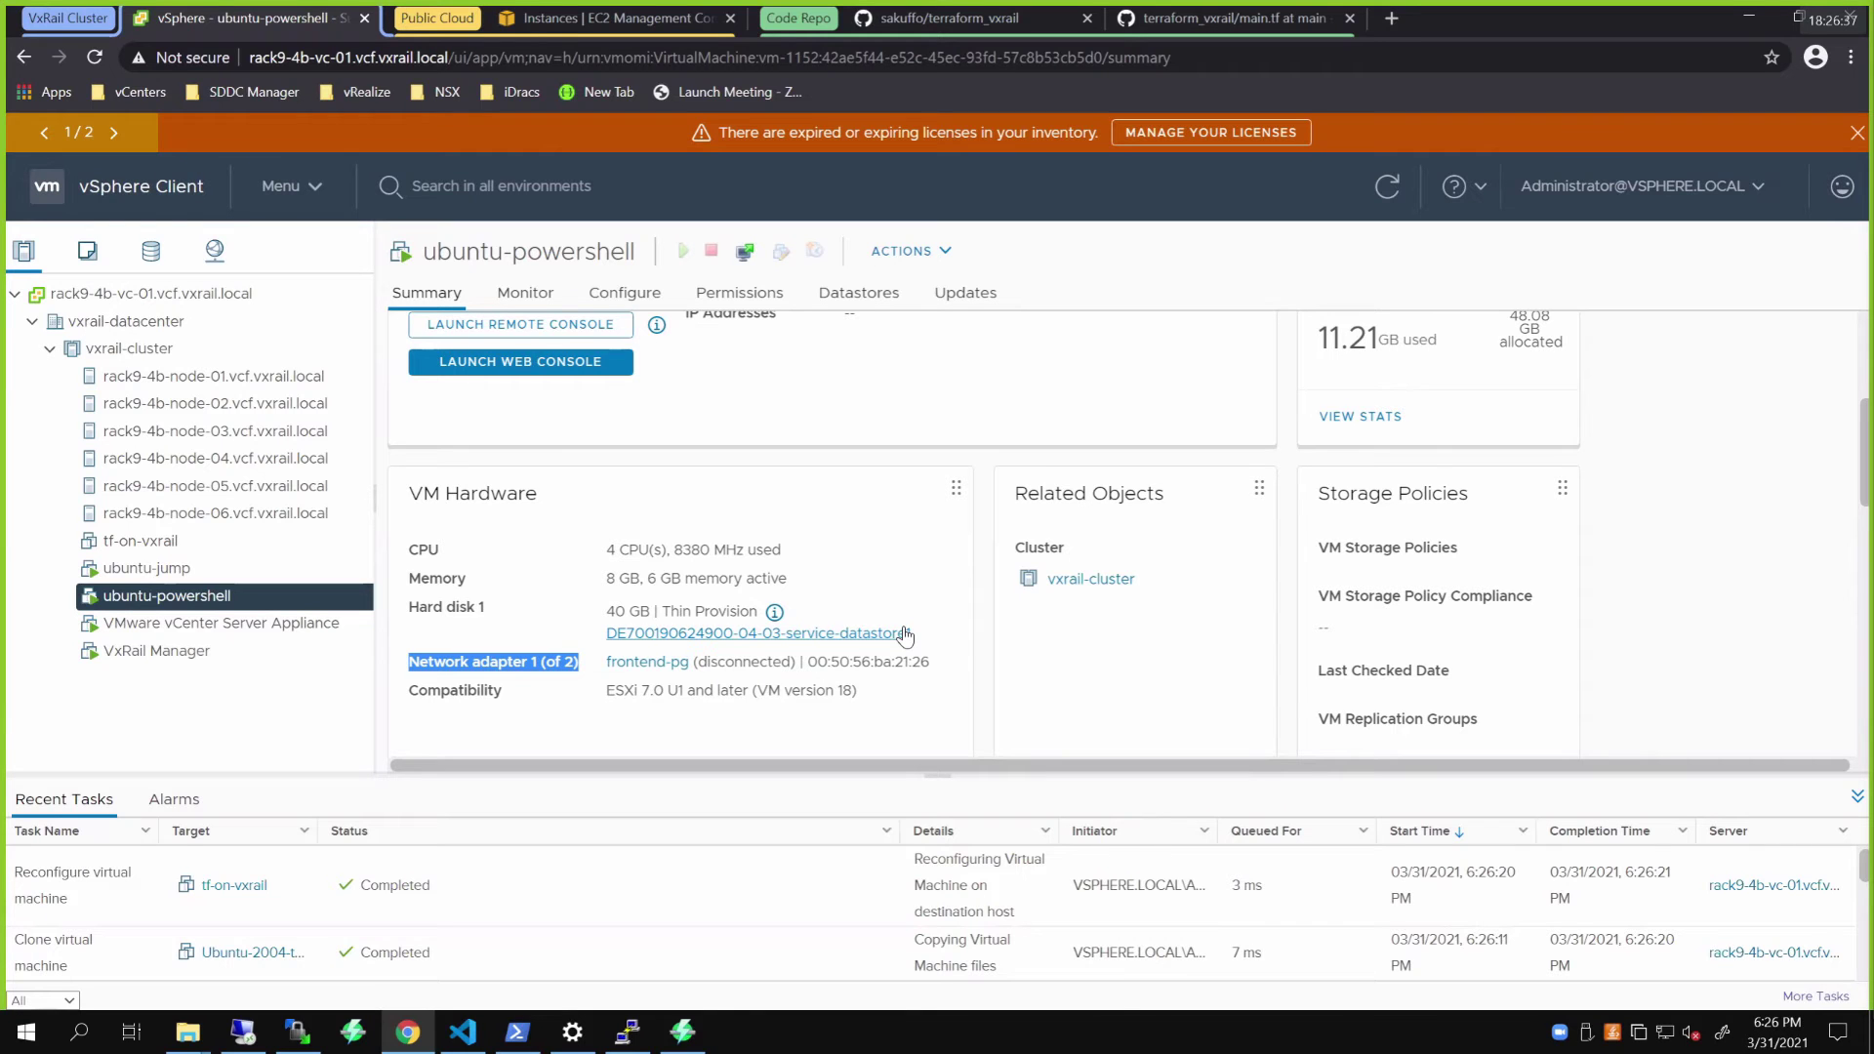
key("alt+Tab")
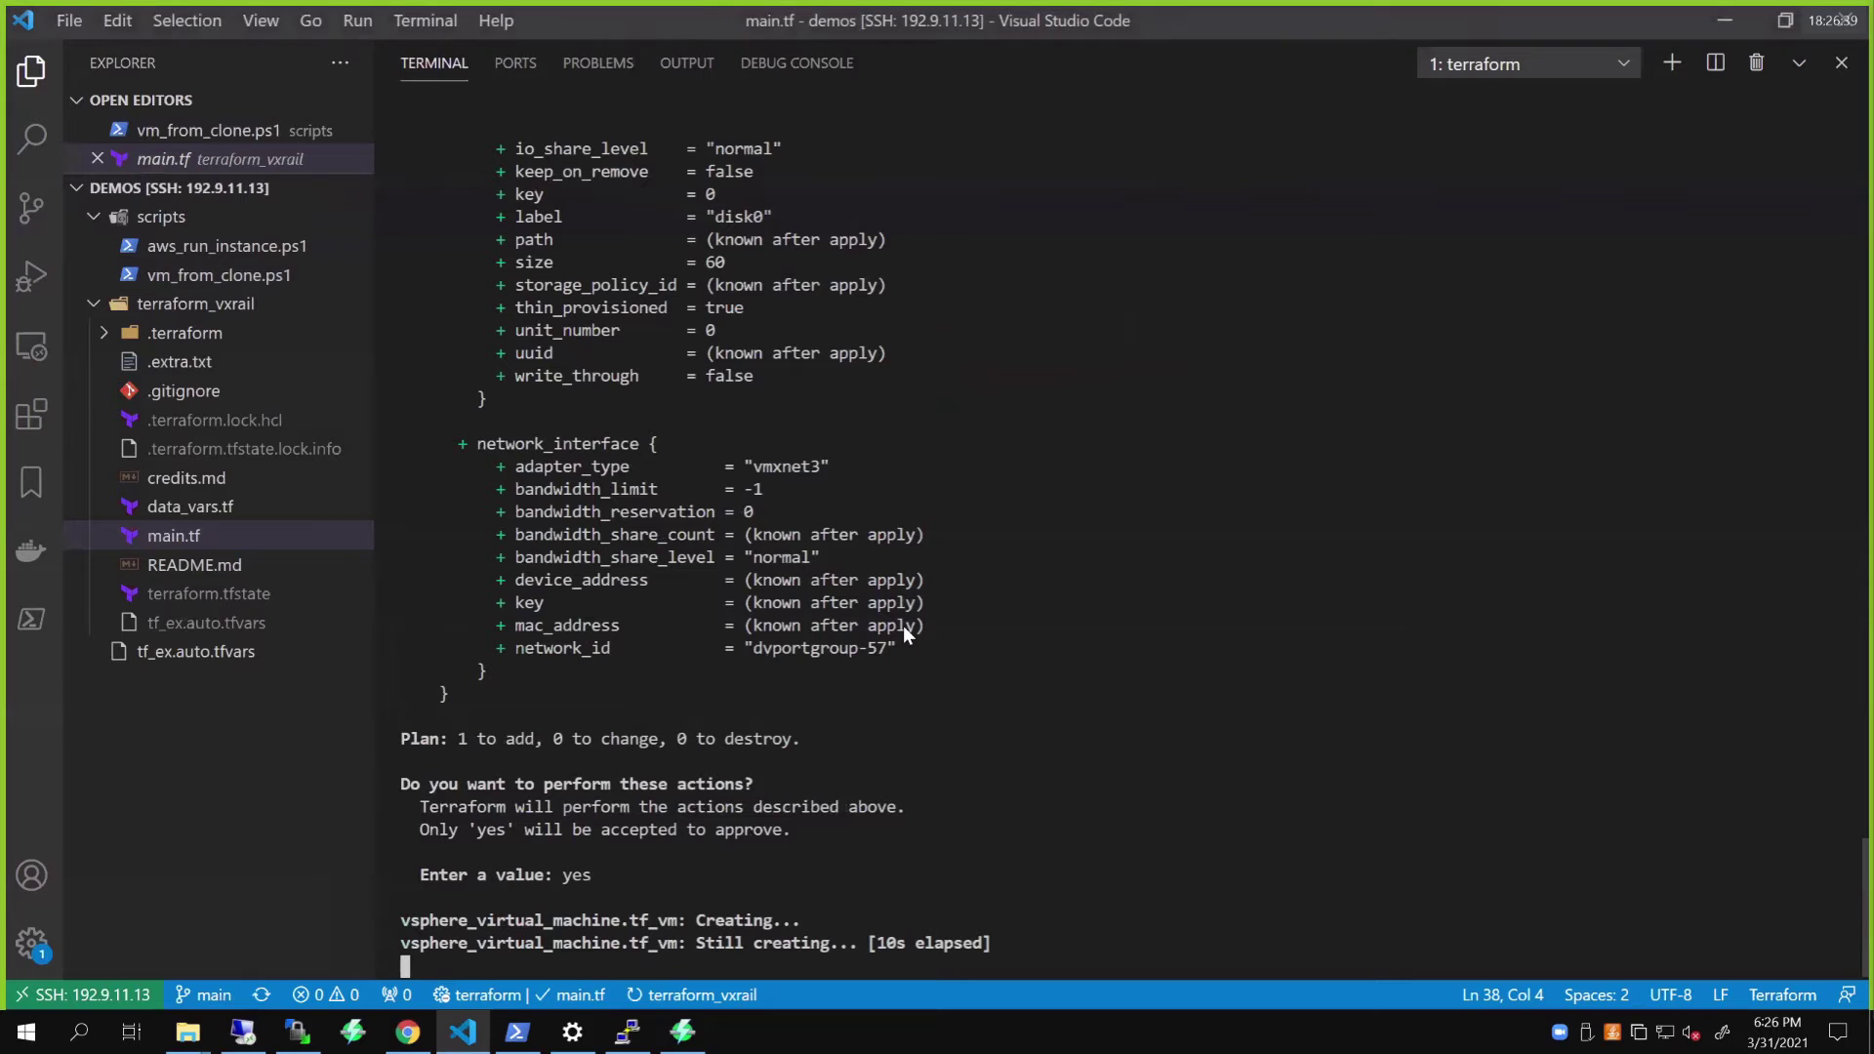
key("alt+Tab")
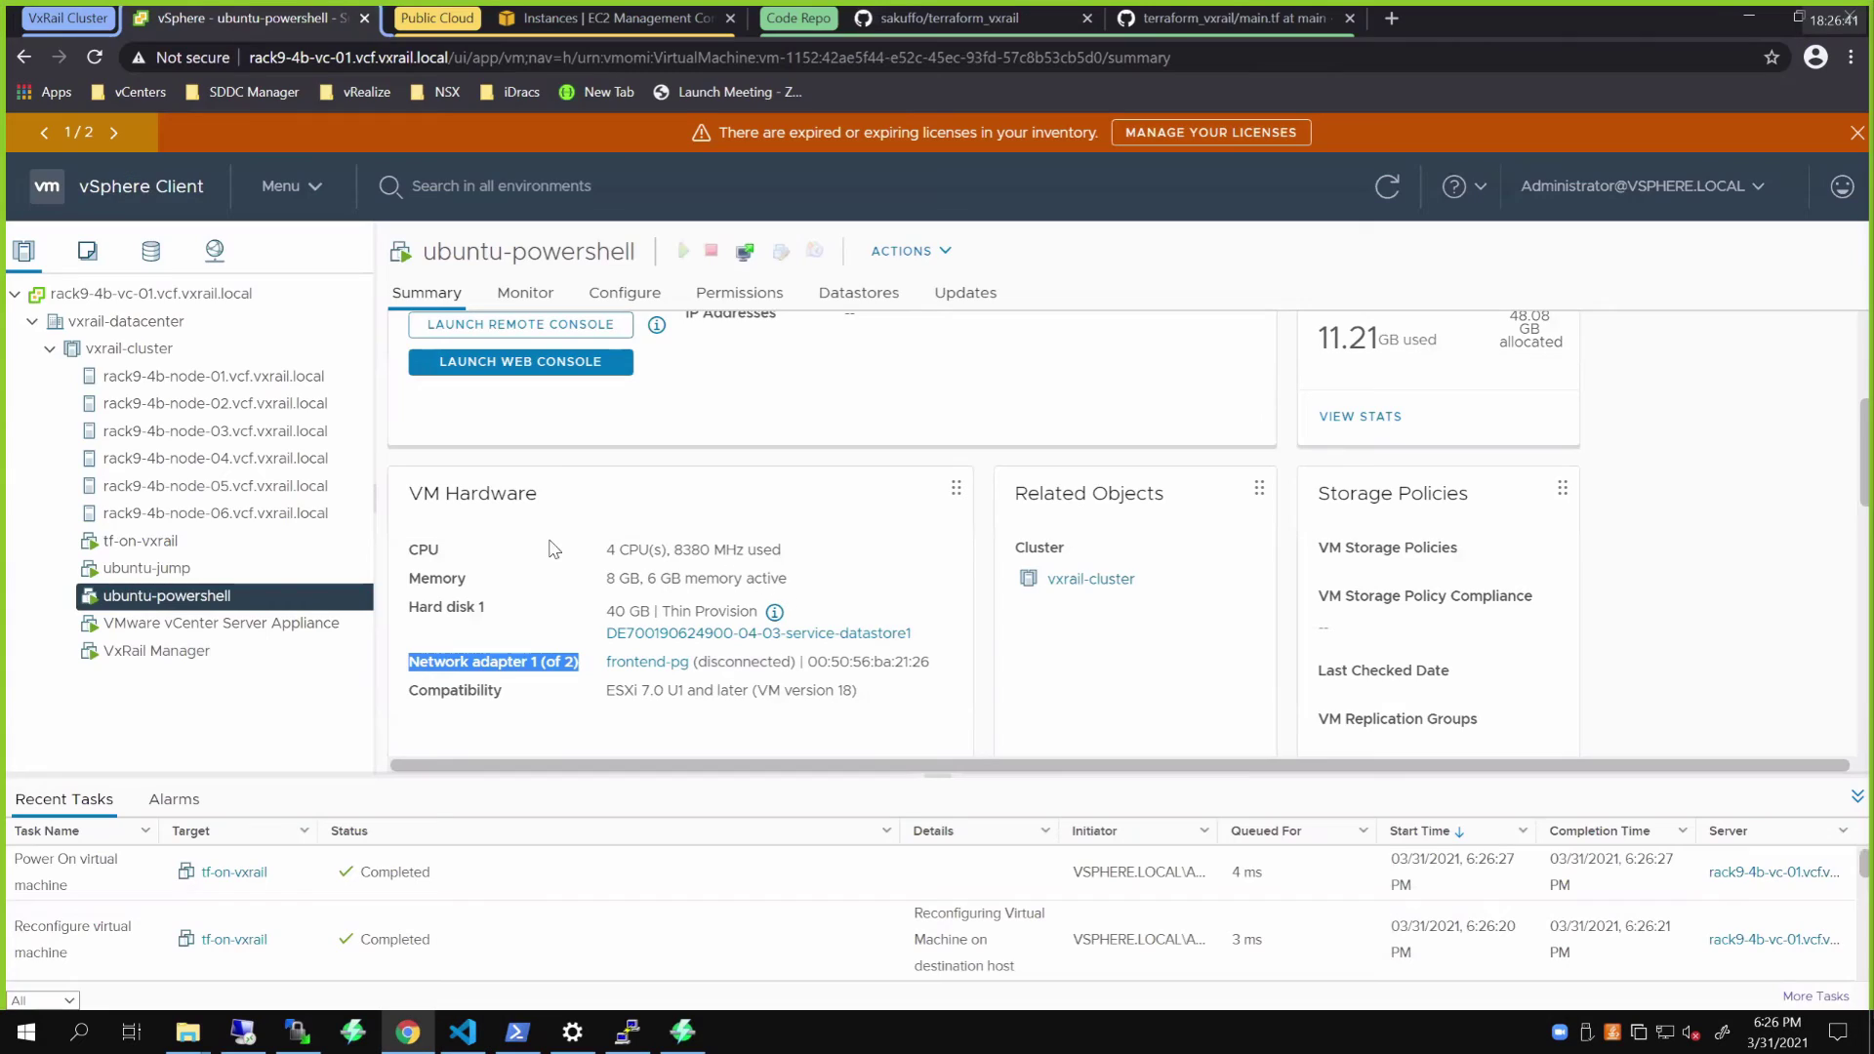
left_click(140, 540)
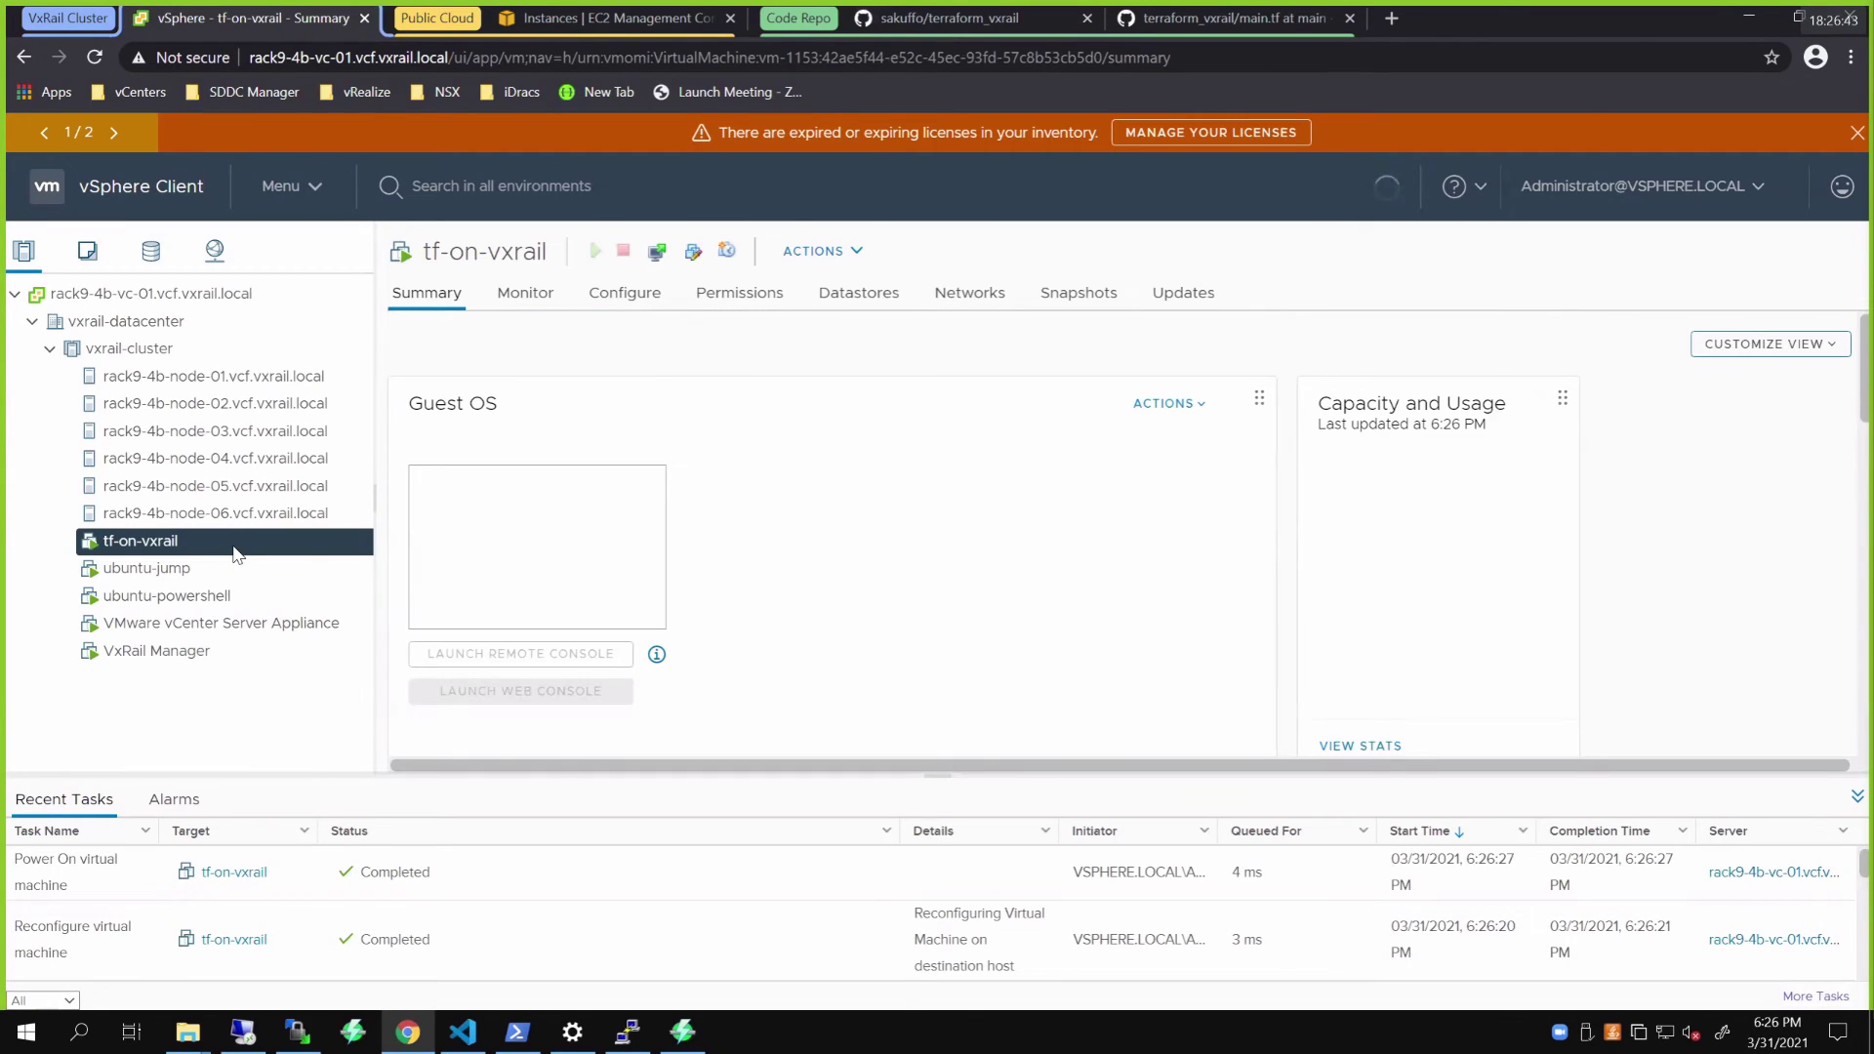
scroll(768, 551, "down", 5)
scroll(768, 550, "down", 5)
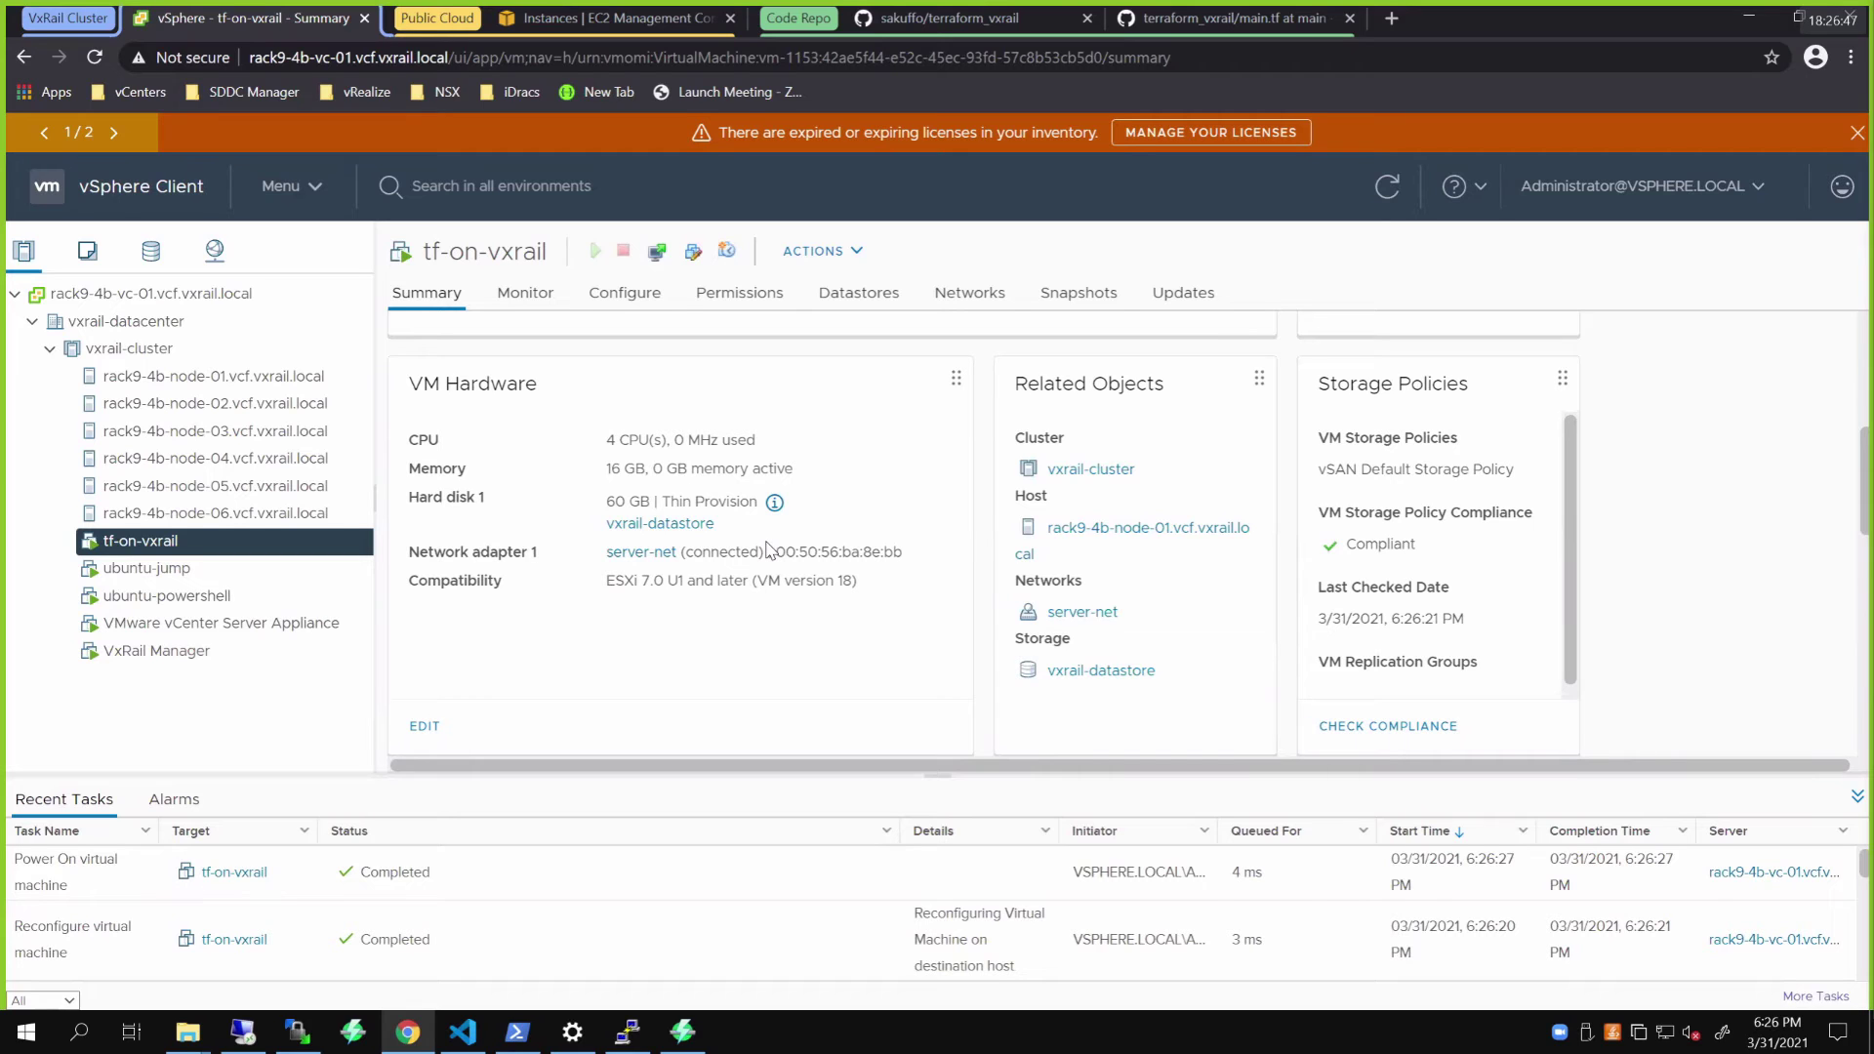
key("alt+Tab")
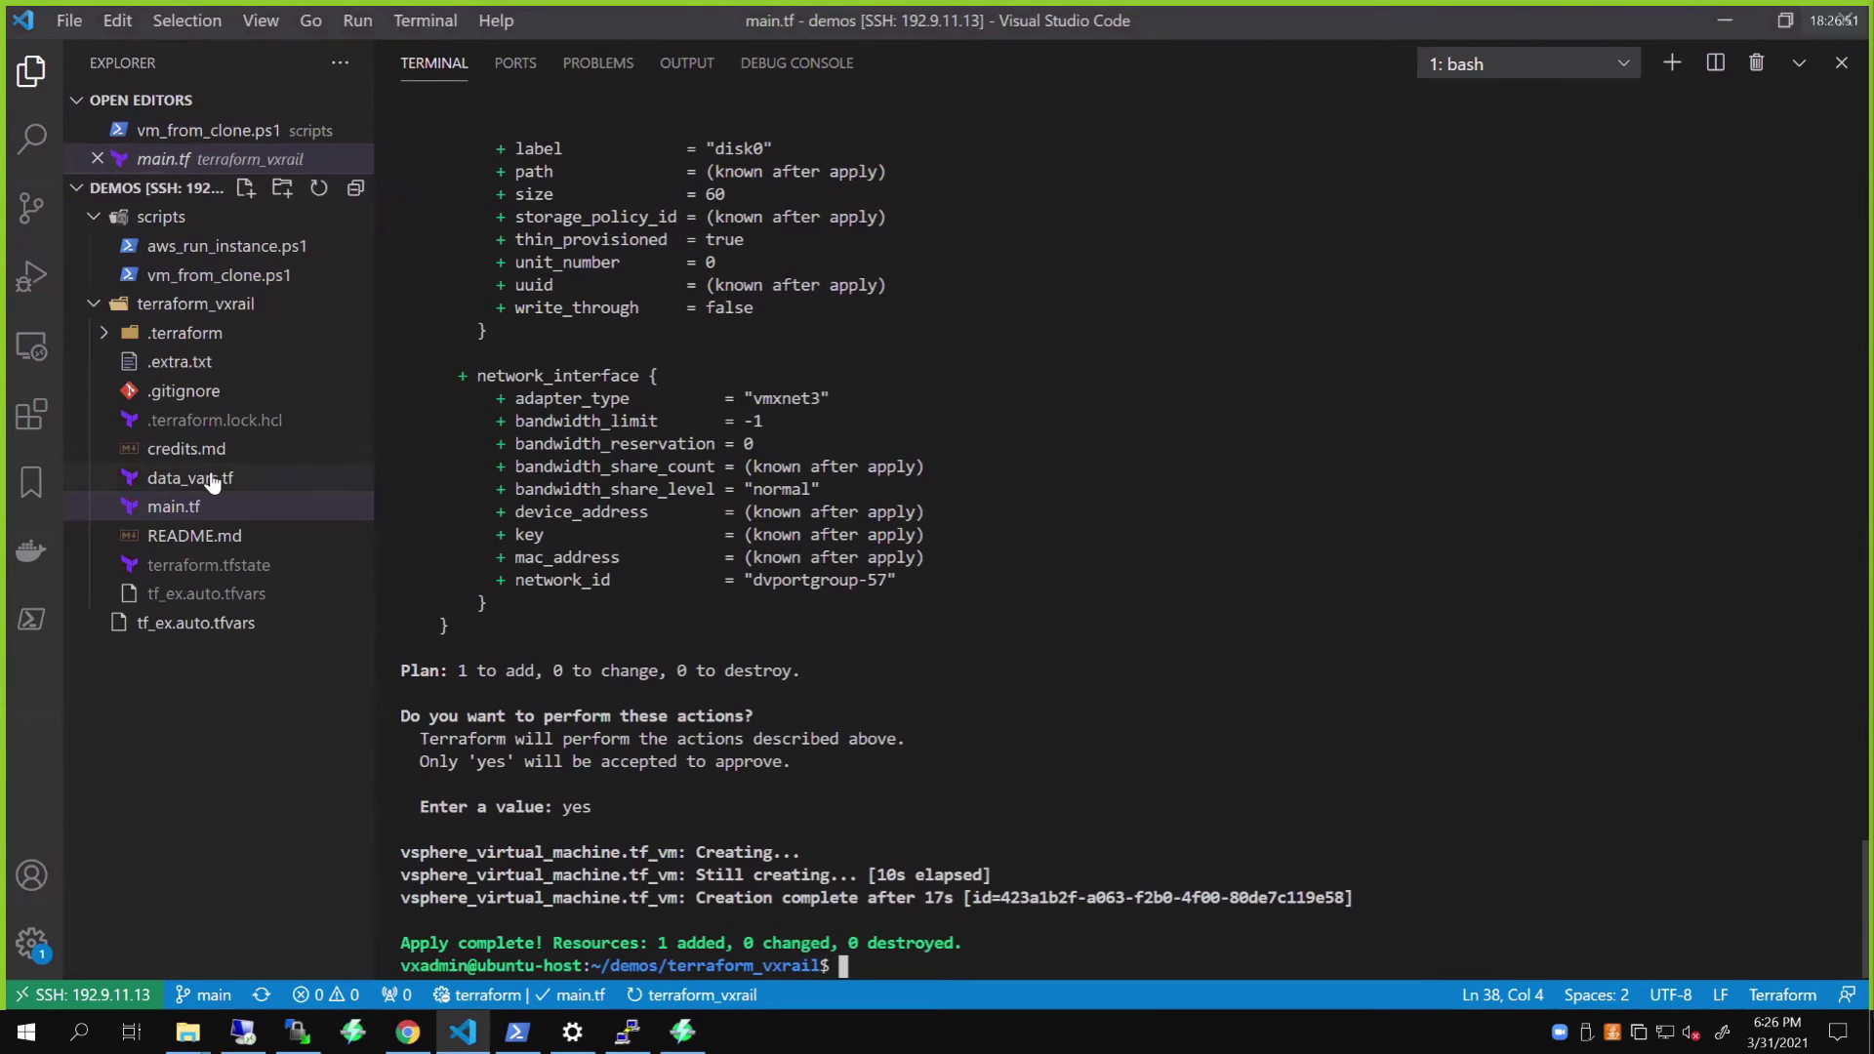
Step: Bring main.tf back into view at the vsphere_virtual_machine resource
mouse_move(172, 507)
left_click(1799, 66)
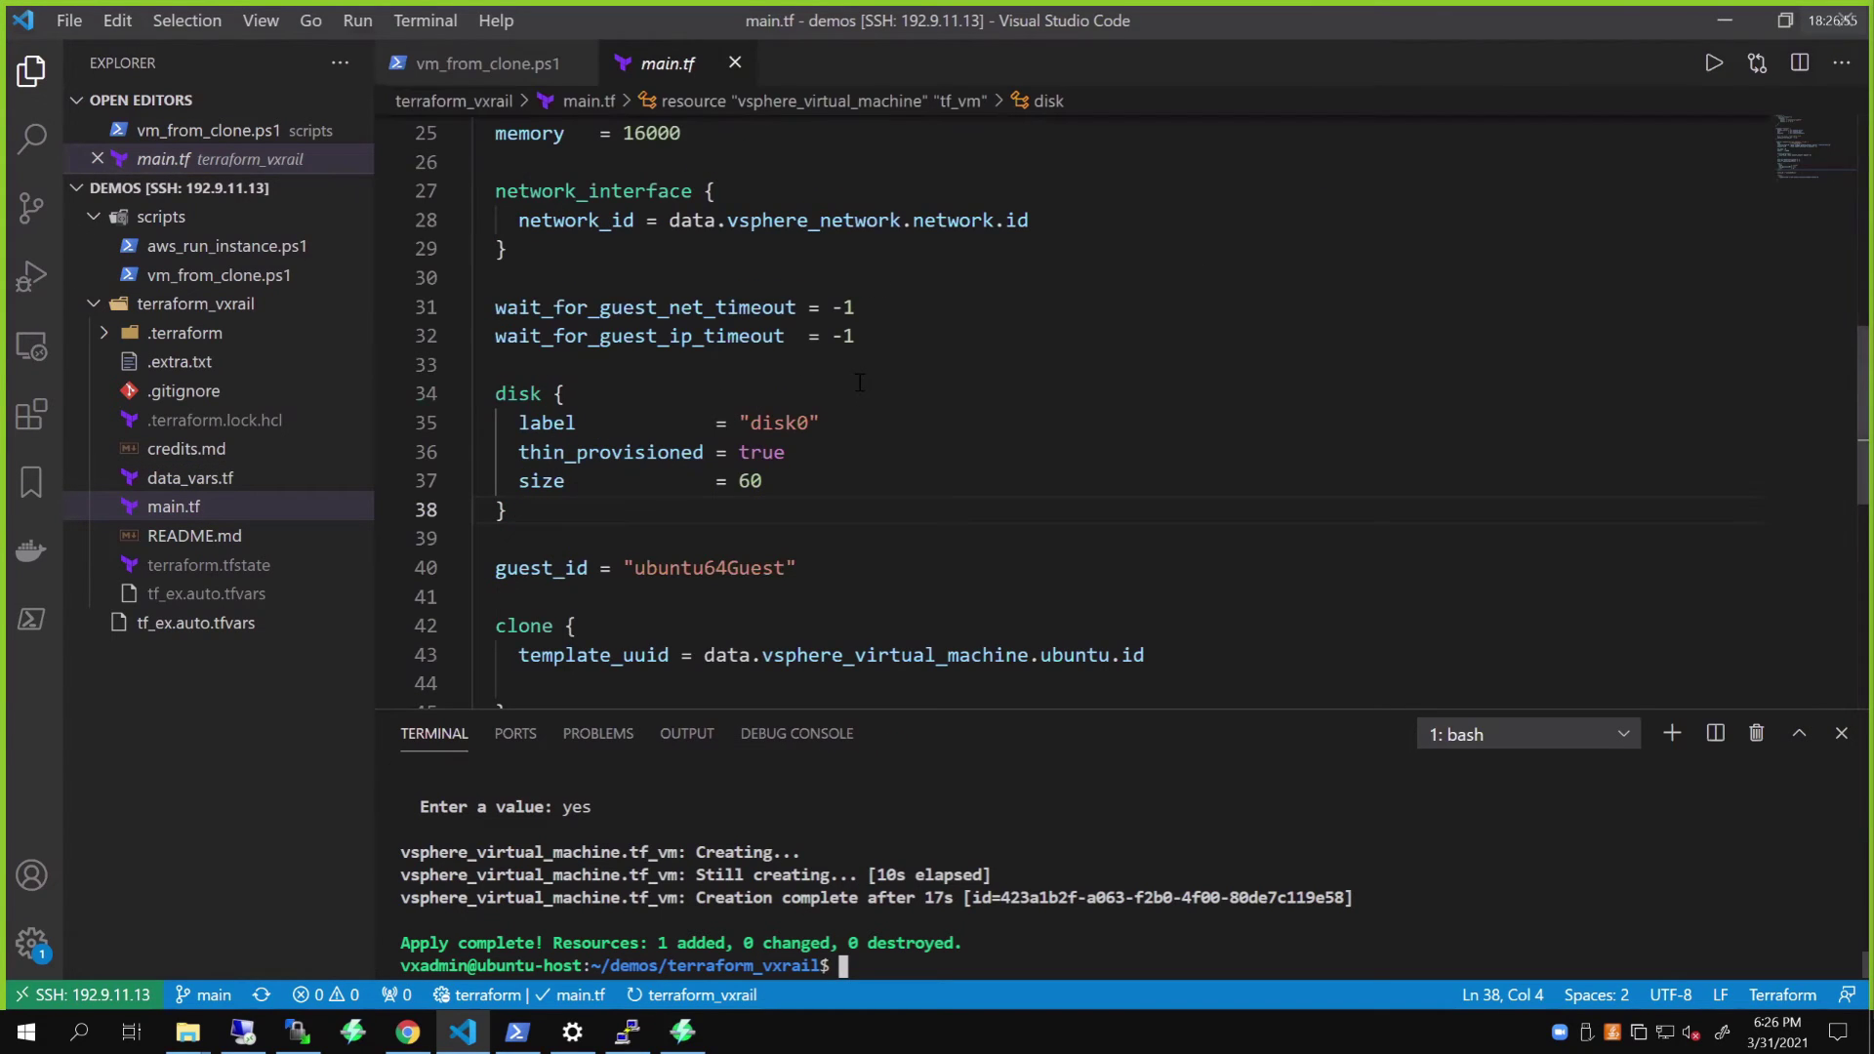
scroll(901, 380, "up", 3)
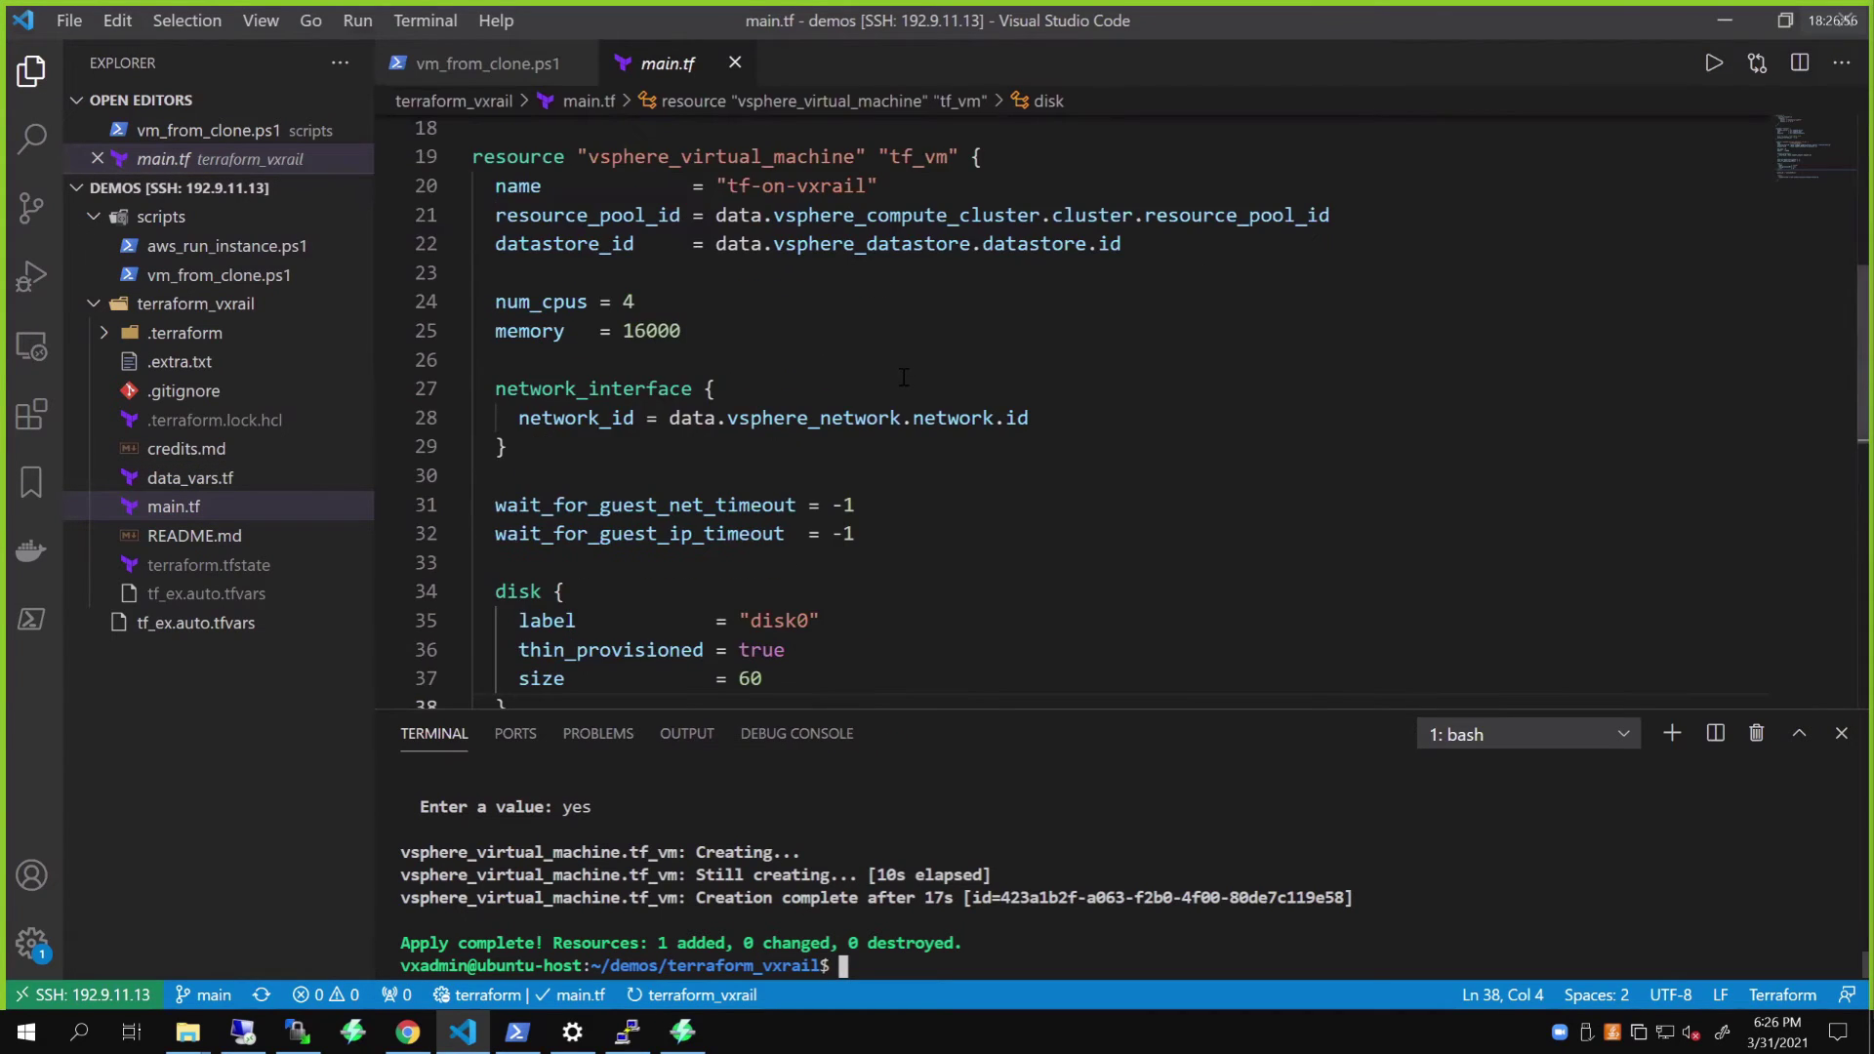
left_click(1002, 155)
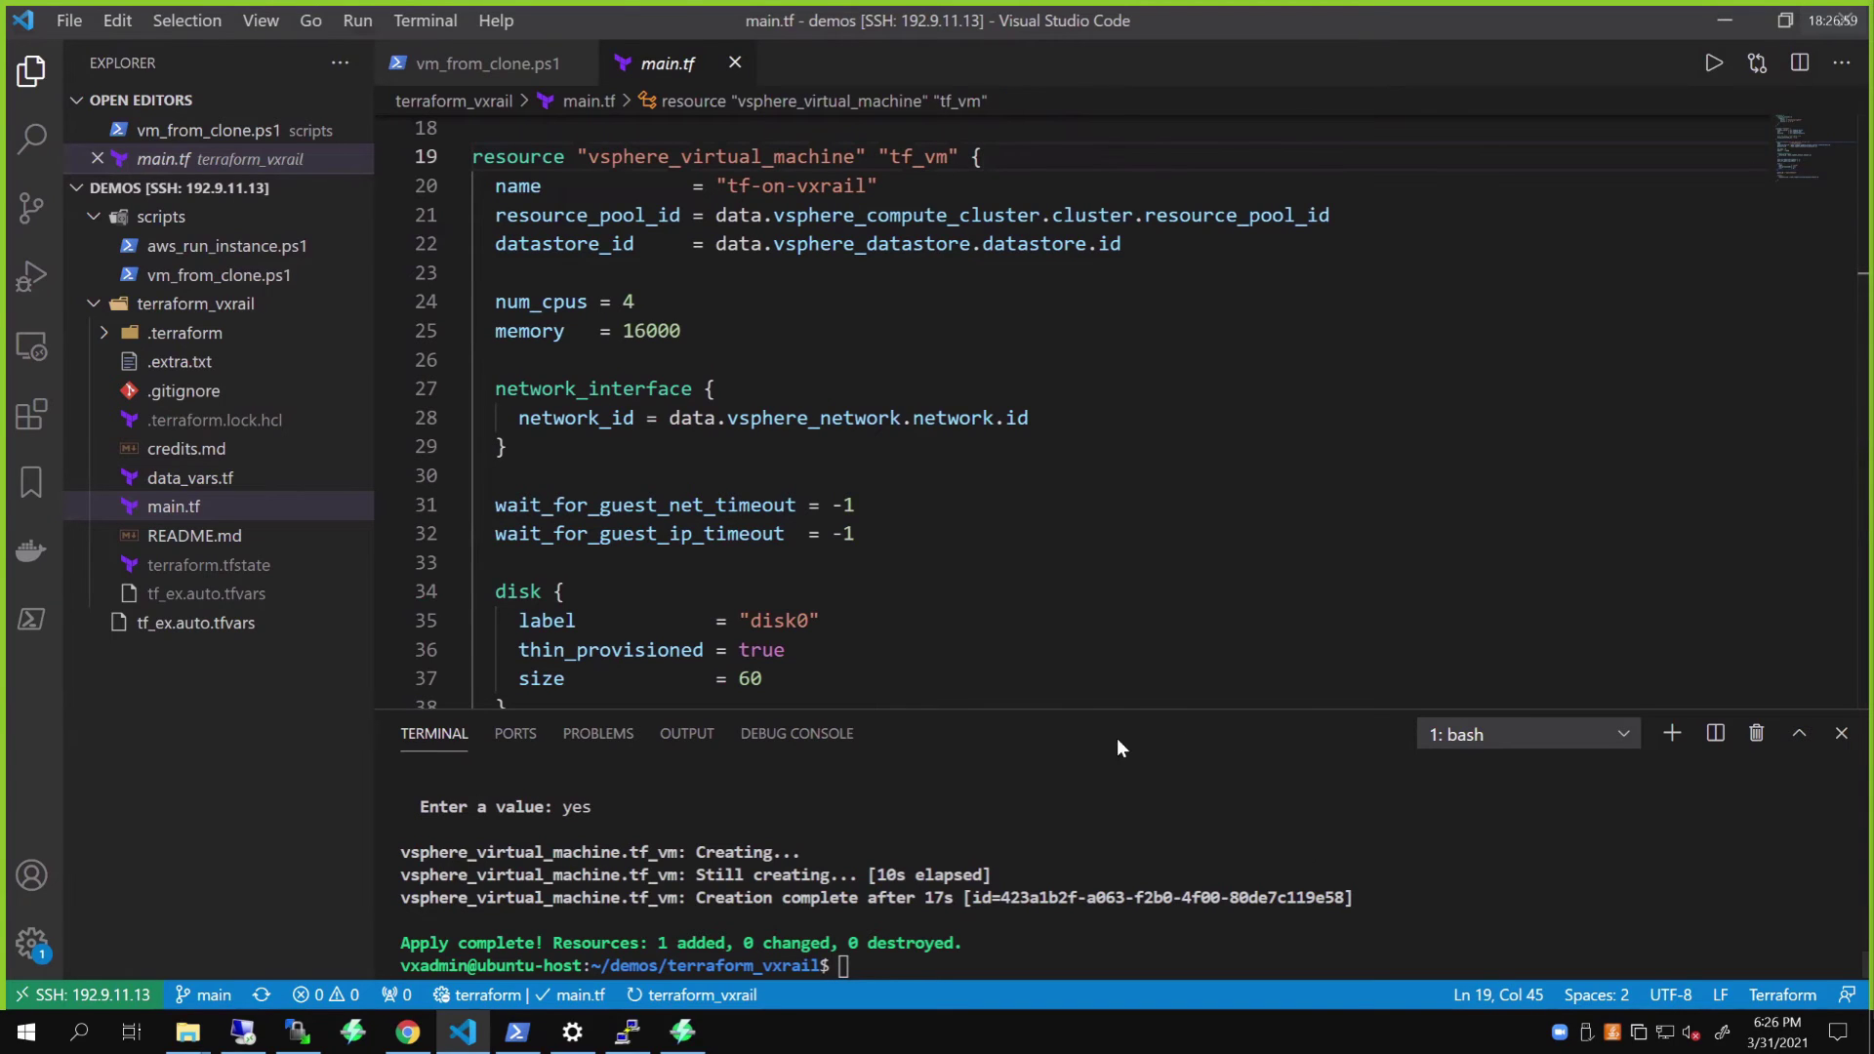
key("Up")
Step: Rerun terraform apply and highlight its 0 added, 0 changed, 0 destroyed result
left_click(1083, 768)
key("Up")
key("Return")
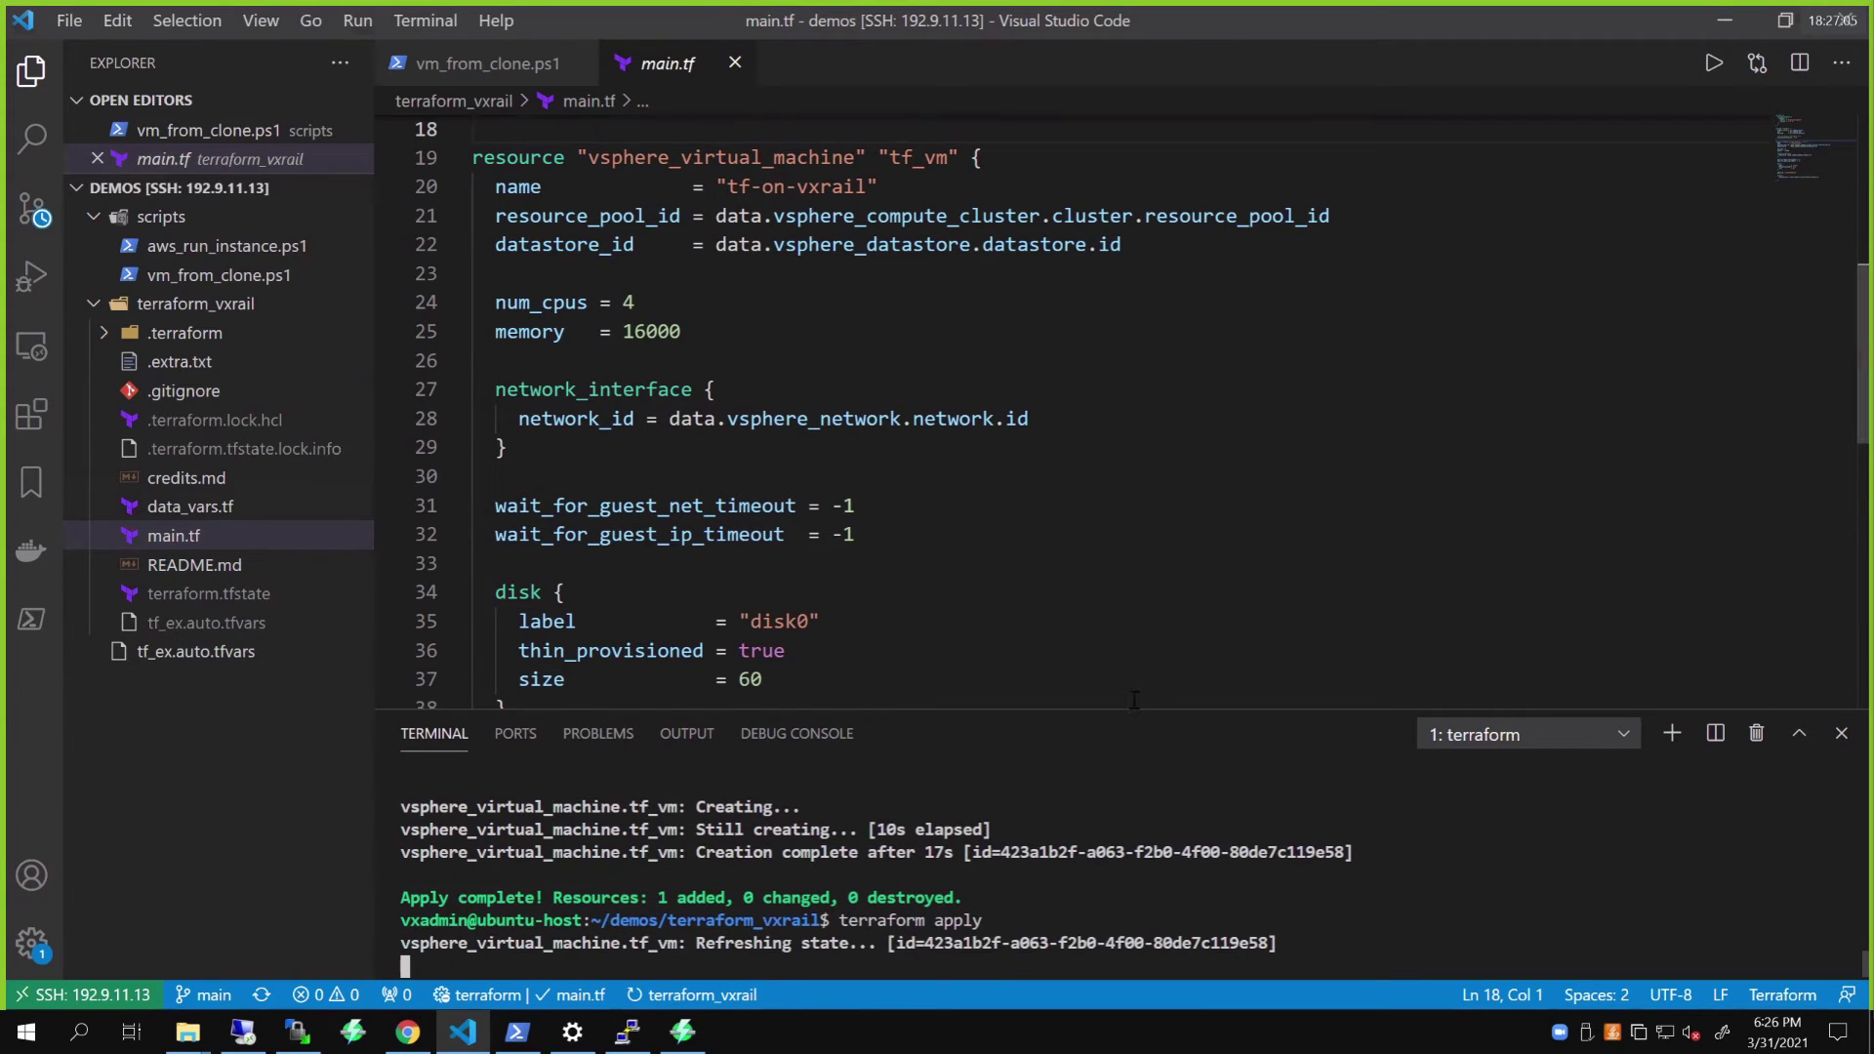
left_click_drag(1120, 715, 1120, 498)
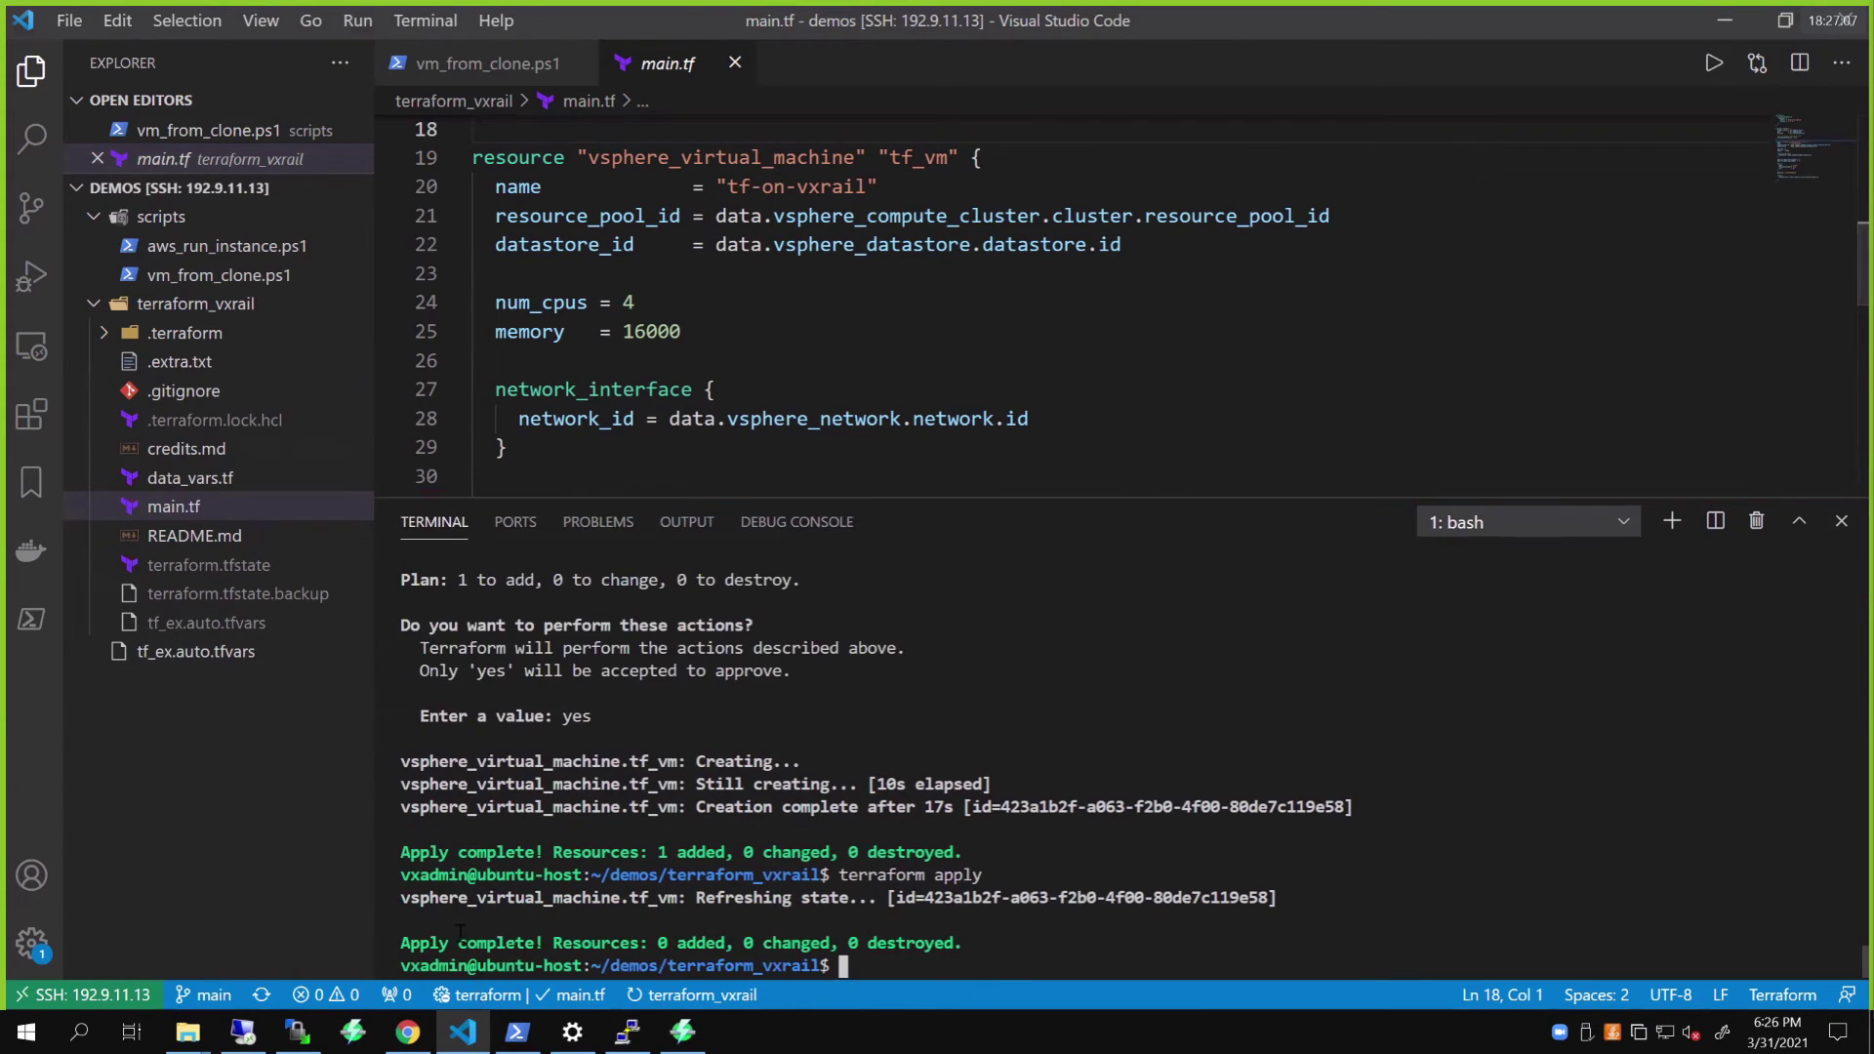
left_click_drag(422, 943, 870, 944)
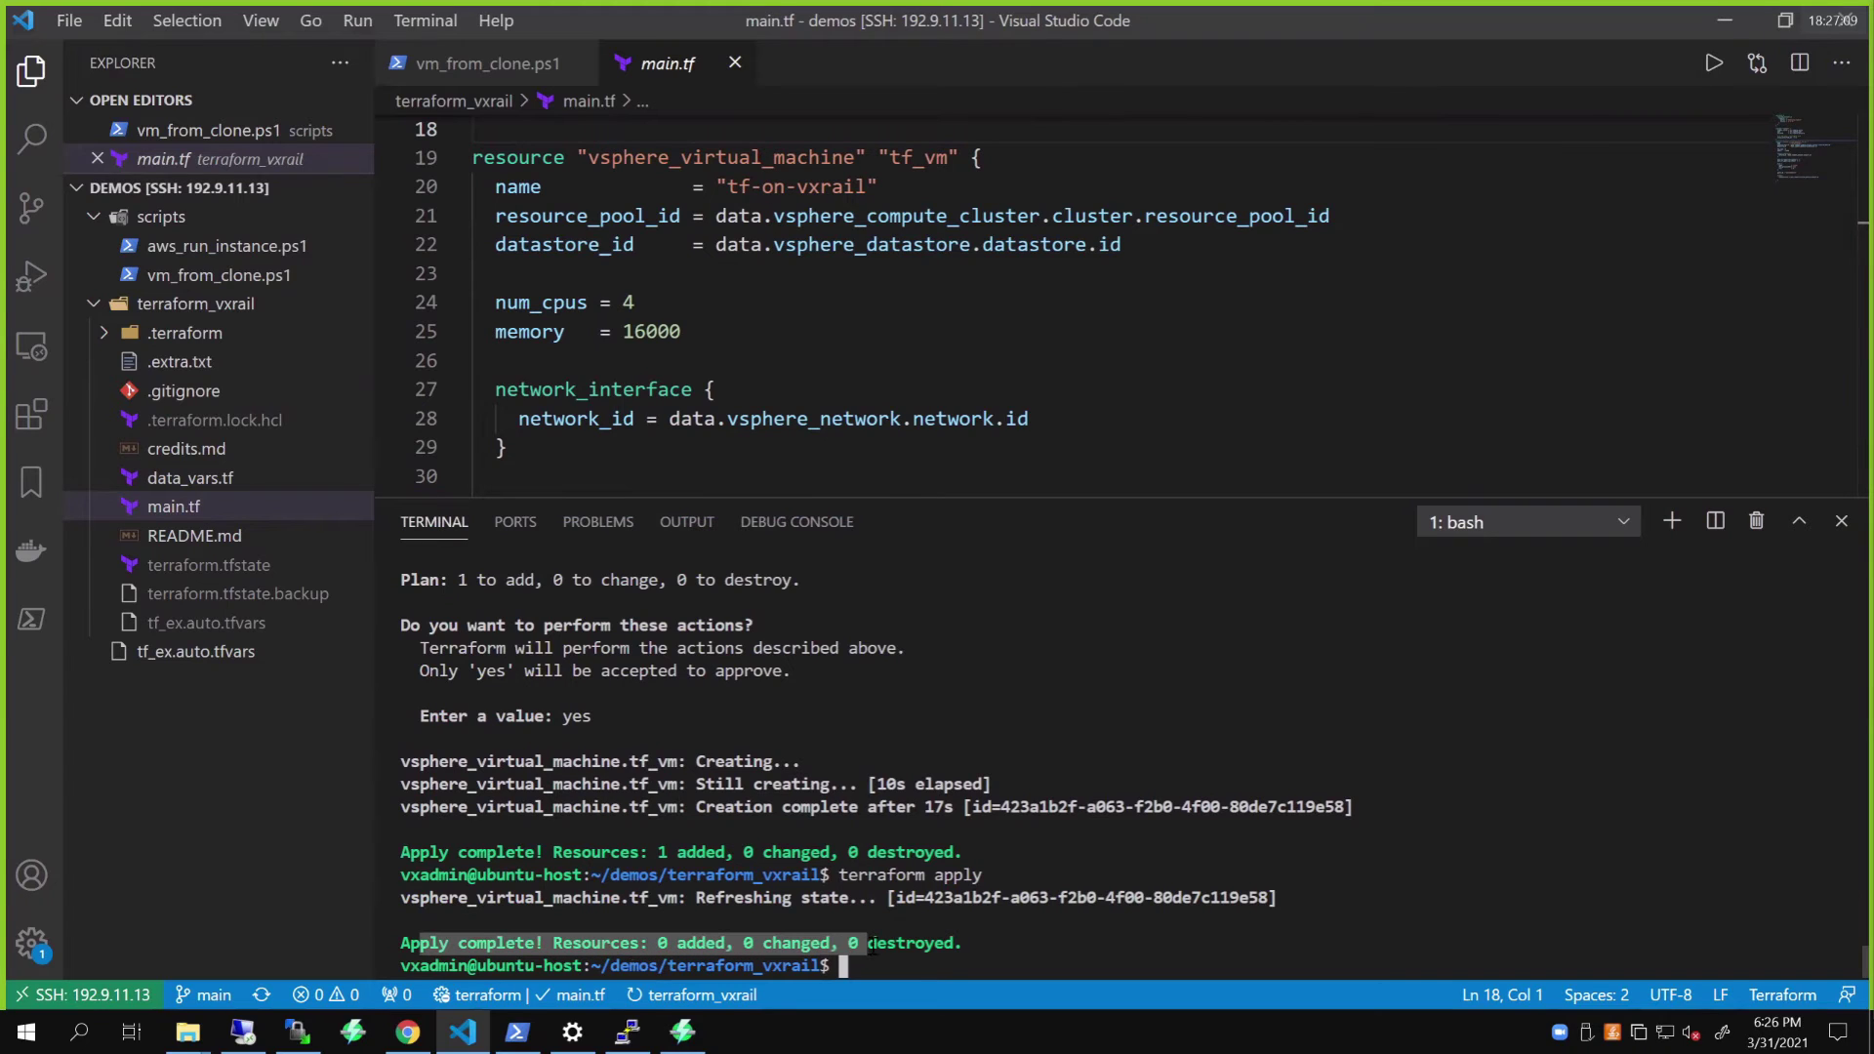
left_click(932, 729)
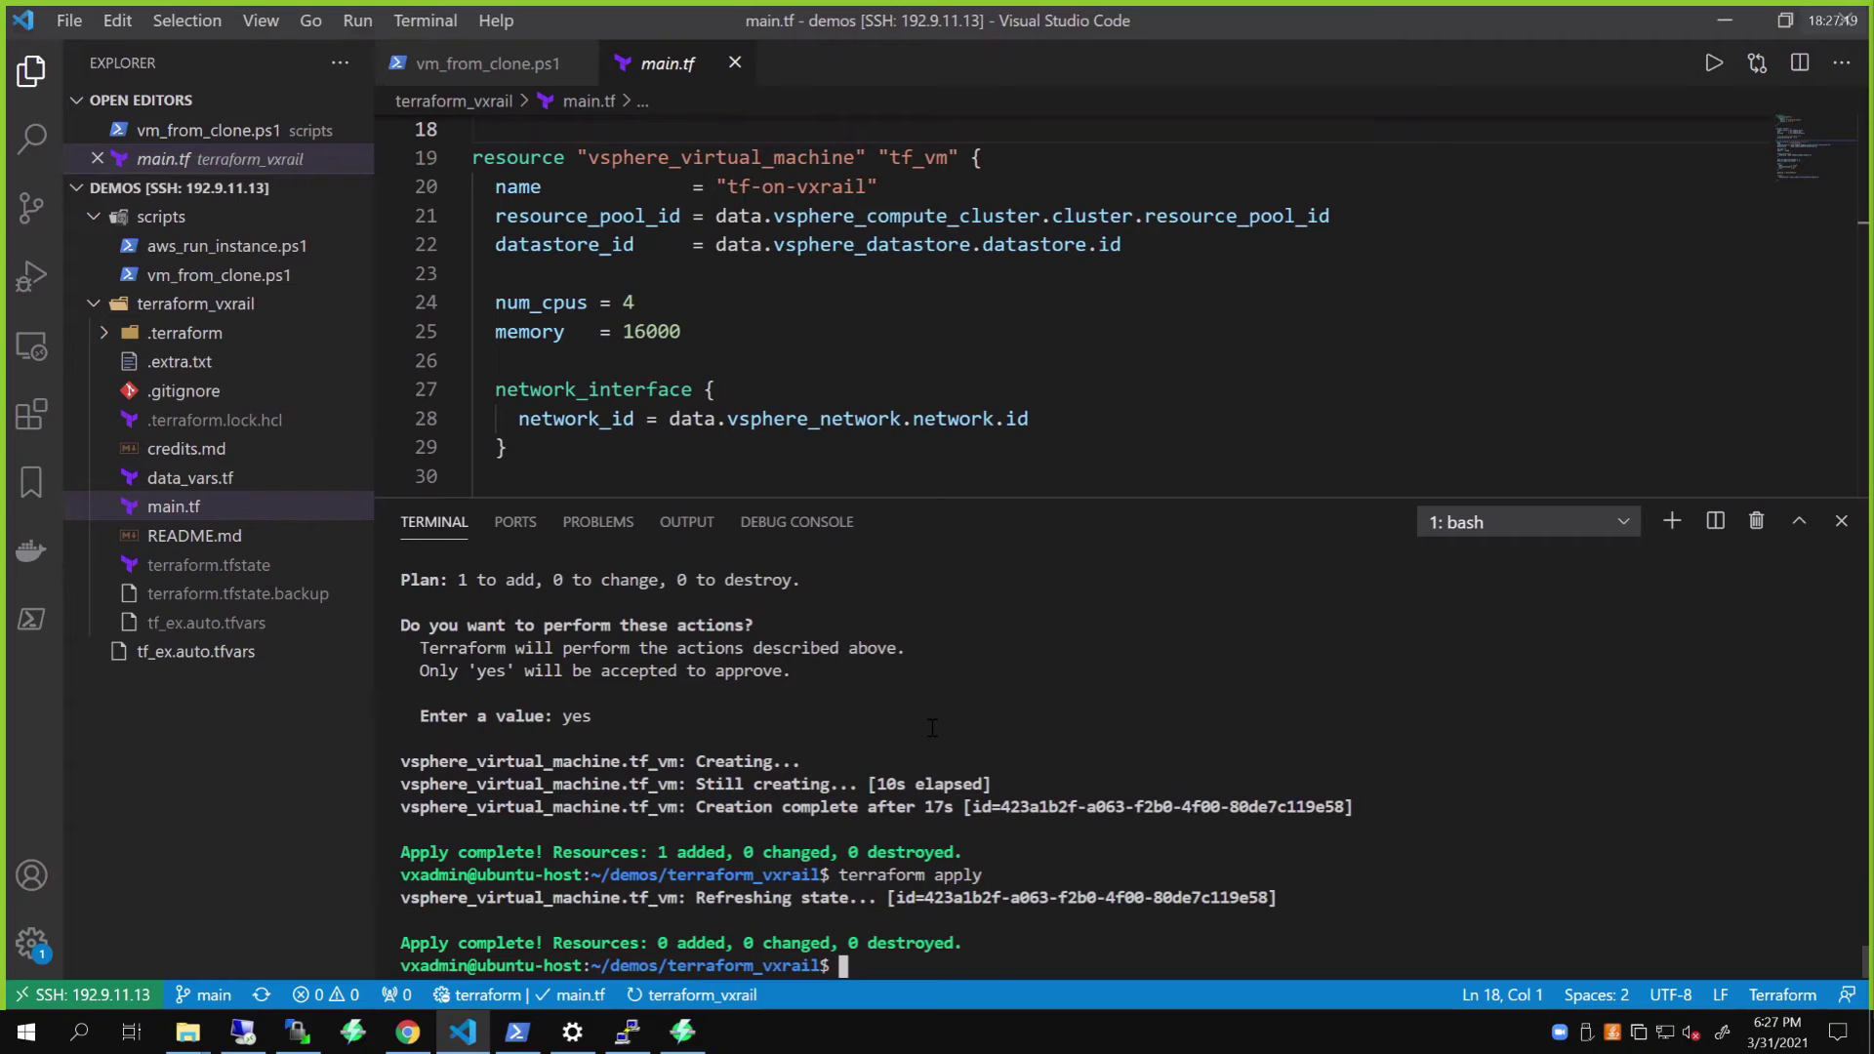
left_click(999, 477)
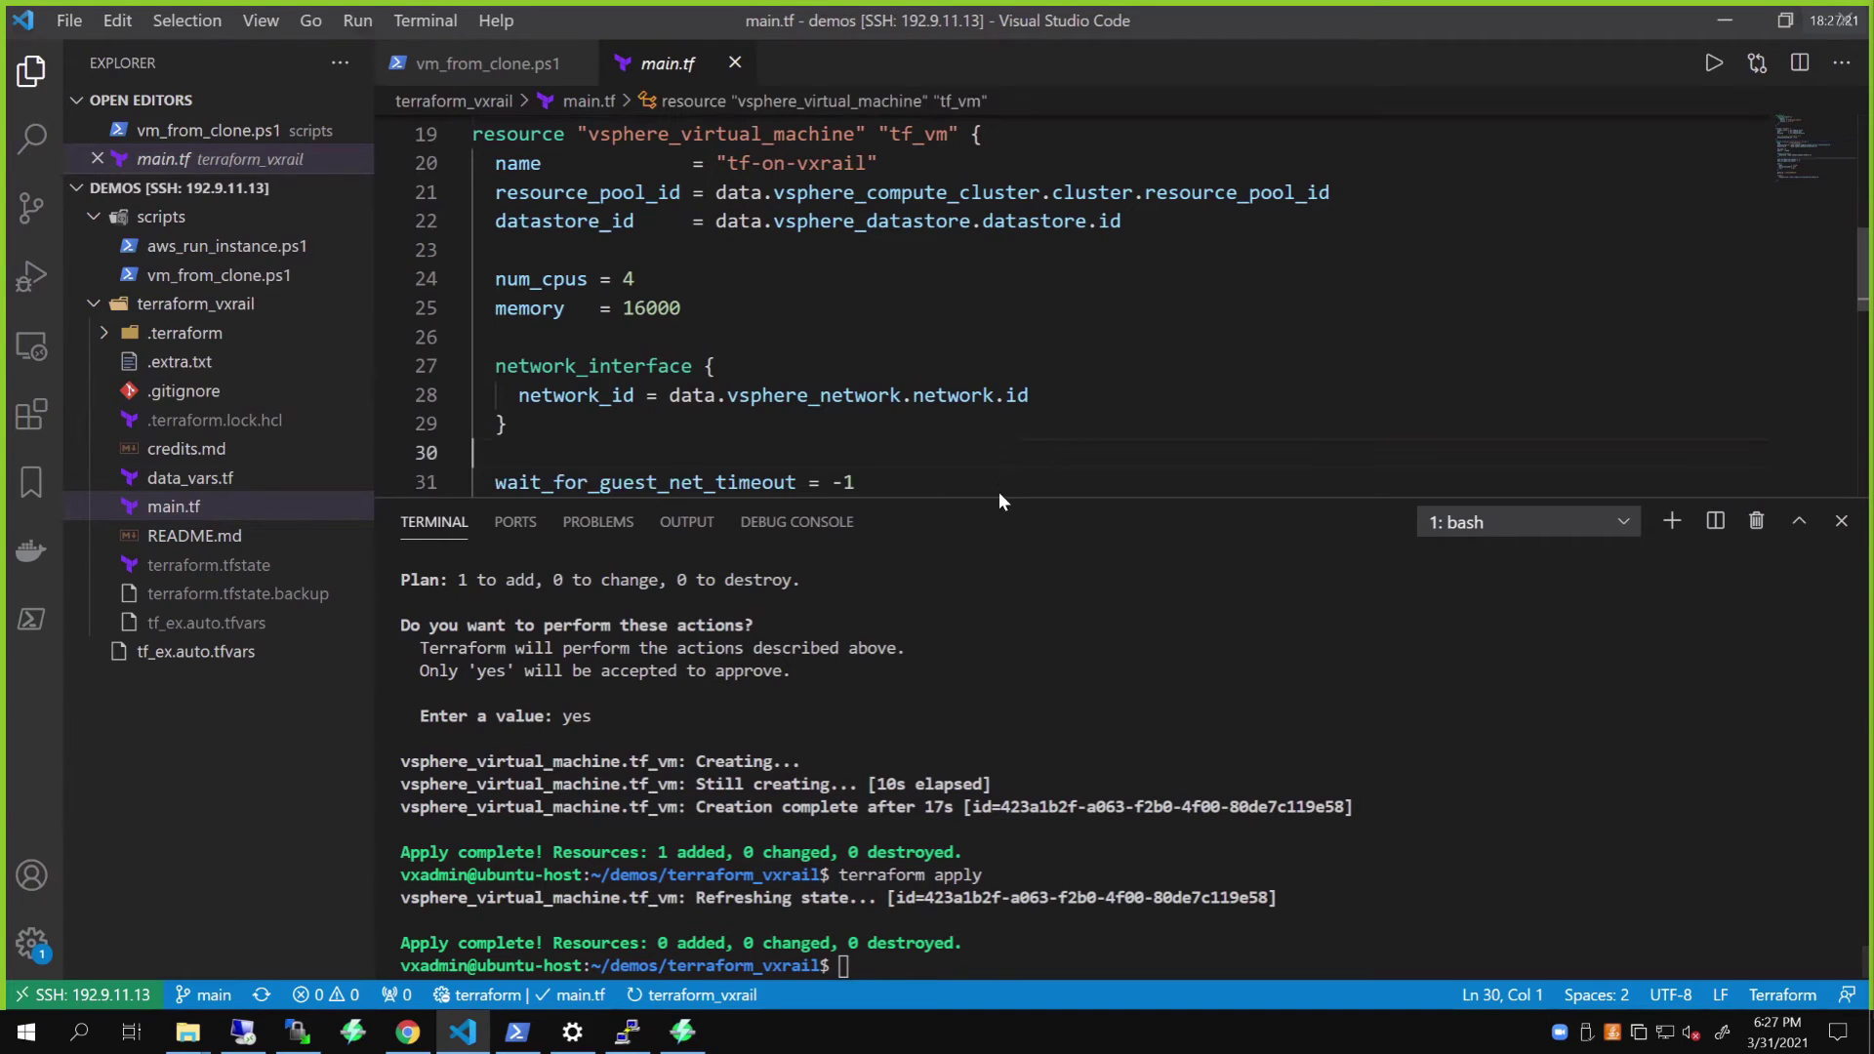
left_click_drag(984, 499, 986, 771)
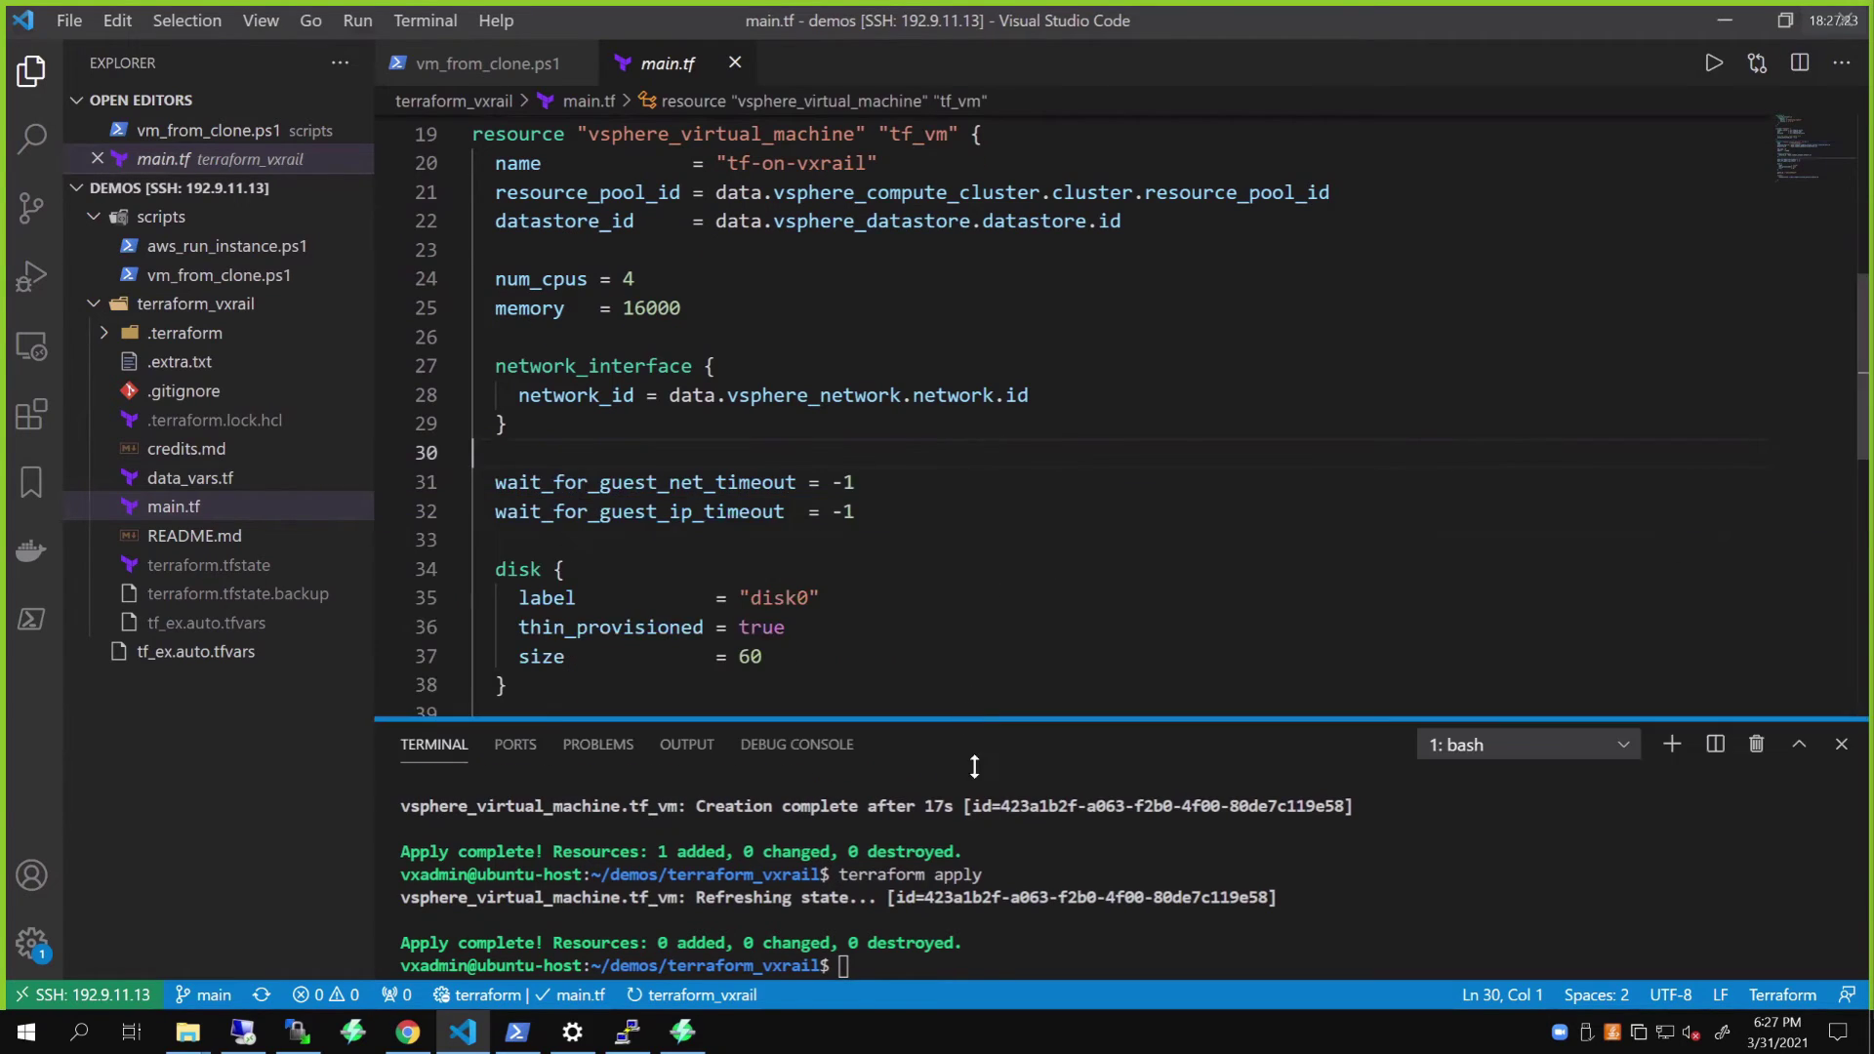
left_click(1030, 535)
scroll(1030, 534, "up", 3)
left_click(1058, 403)
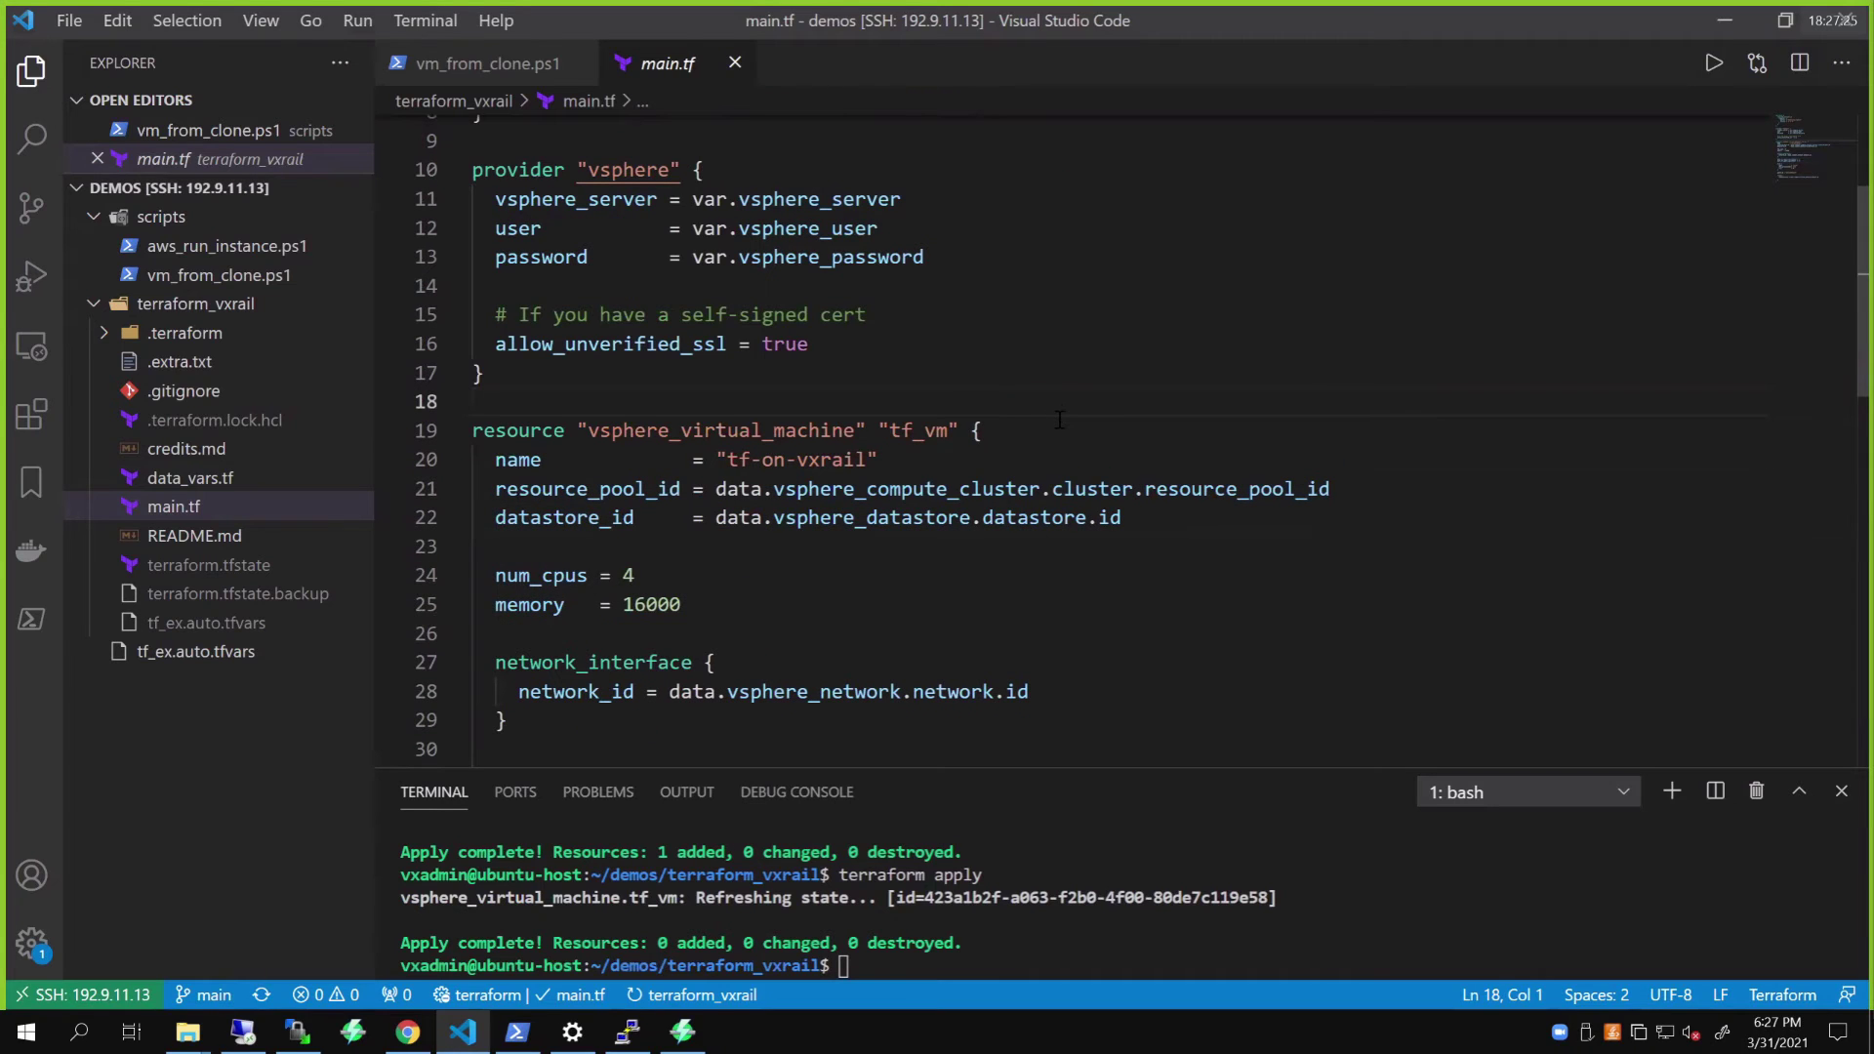
left_click(1013, 430)
key("Return")
type("count ")
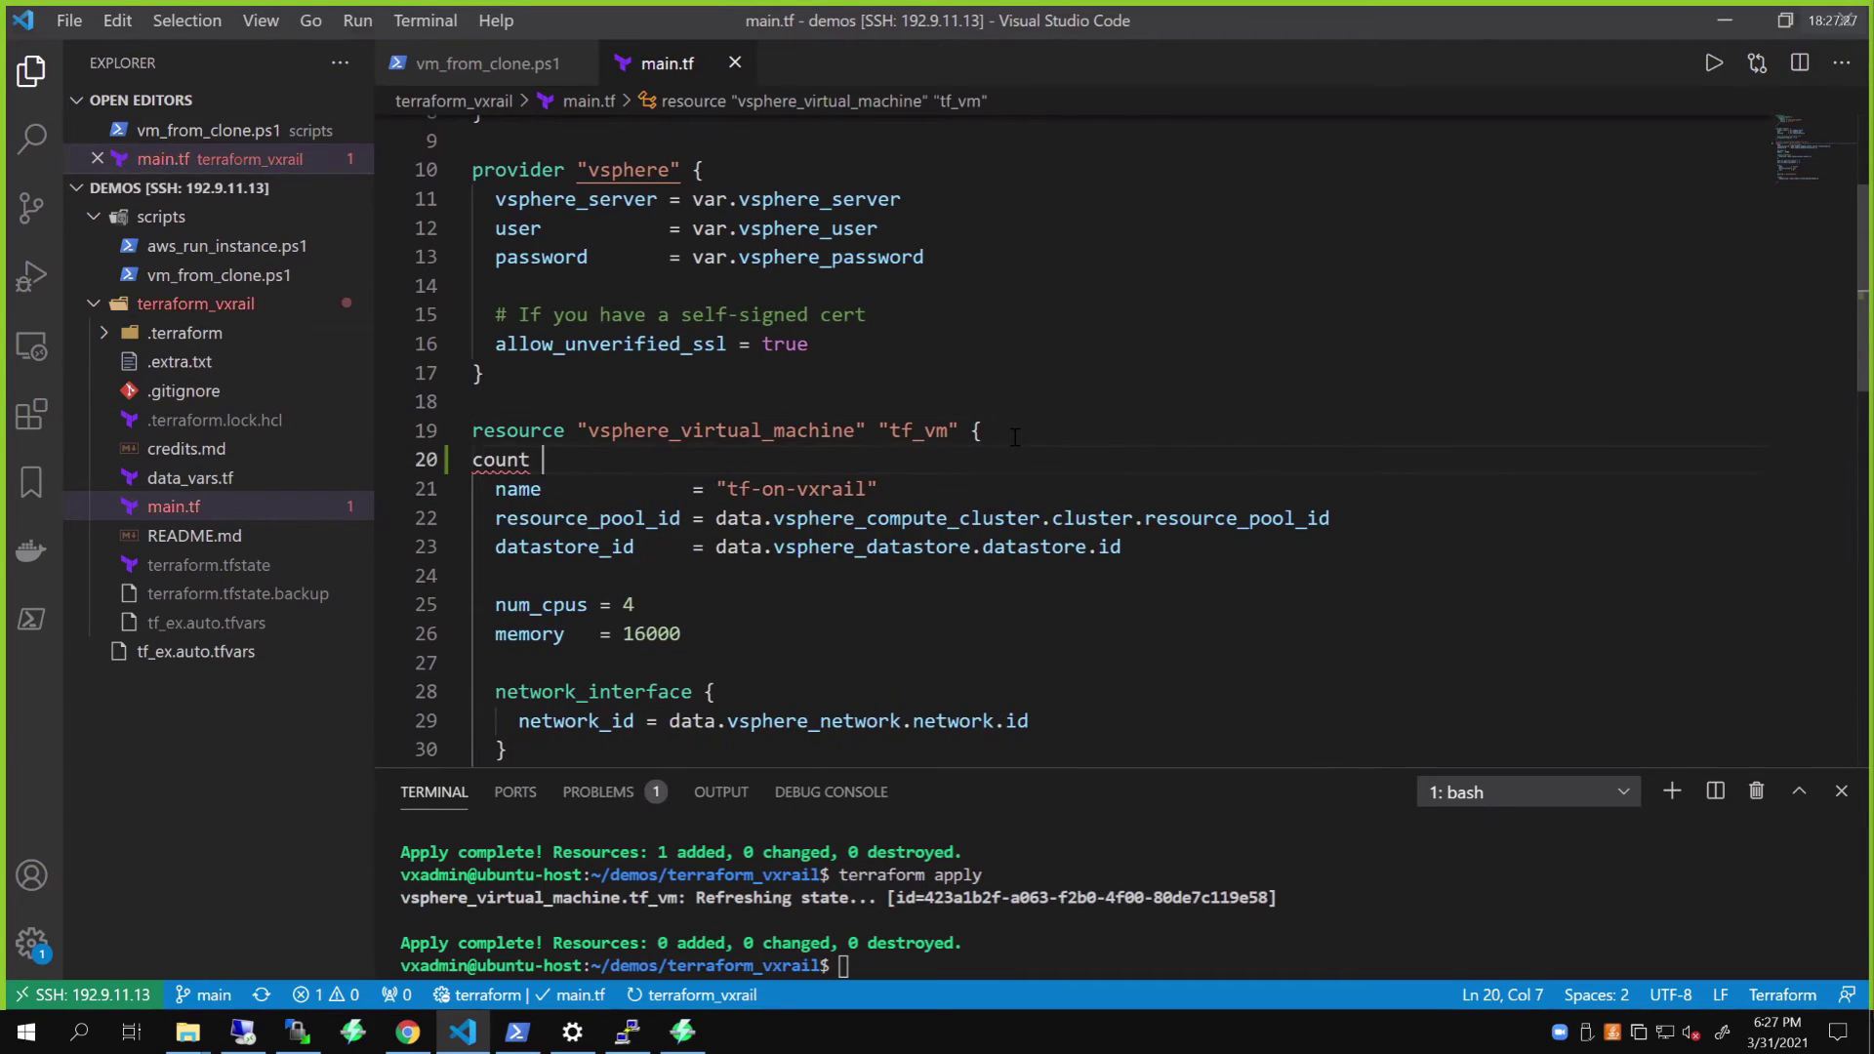
type("=")
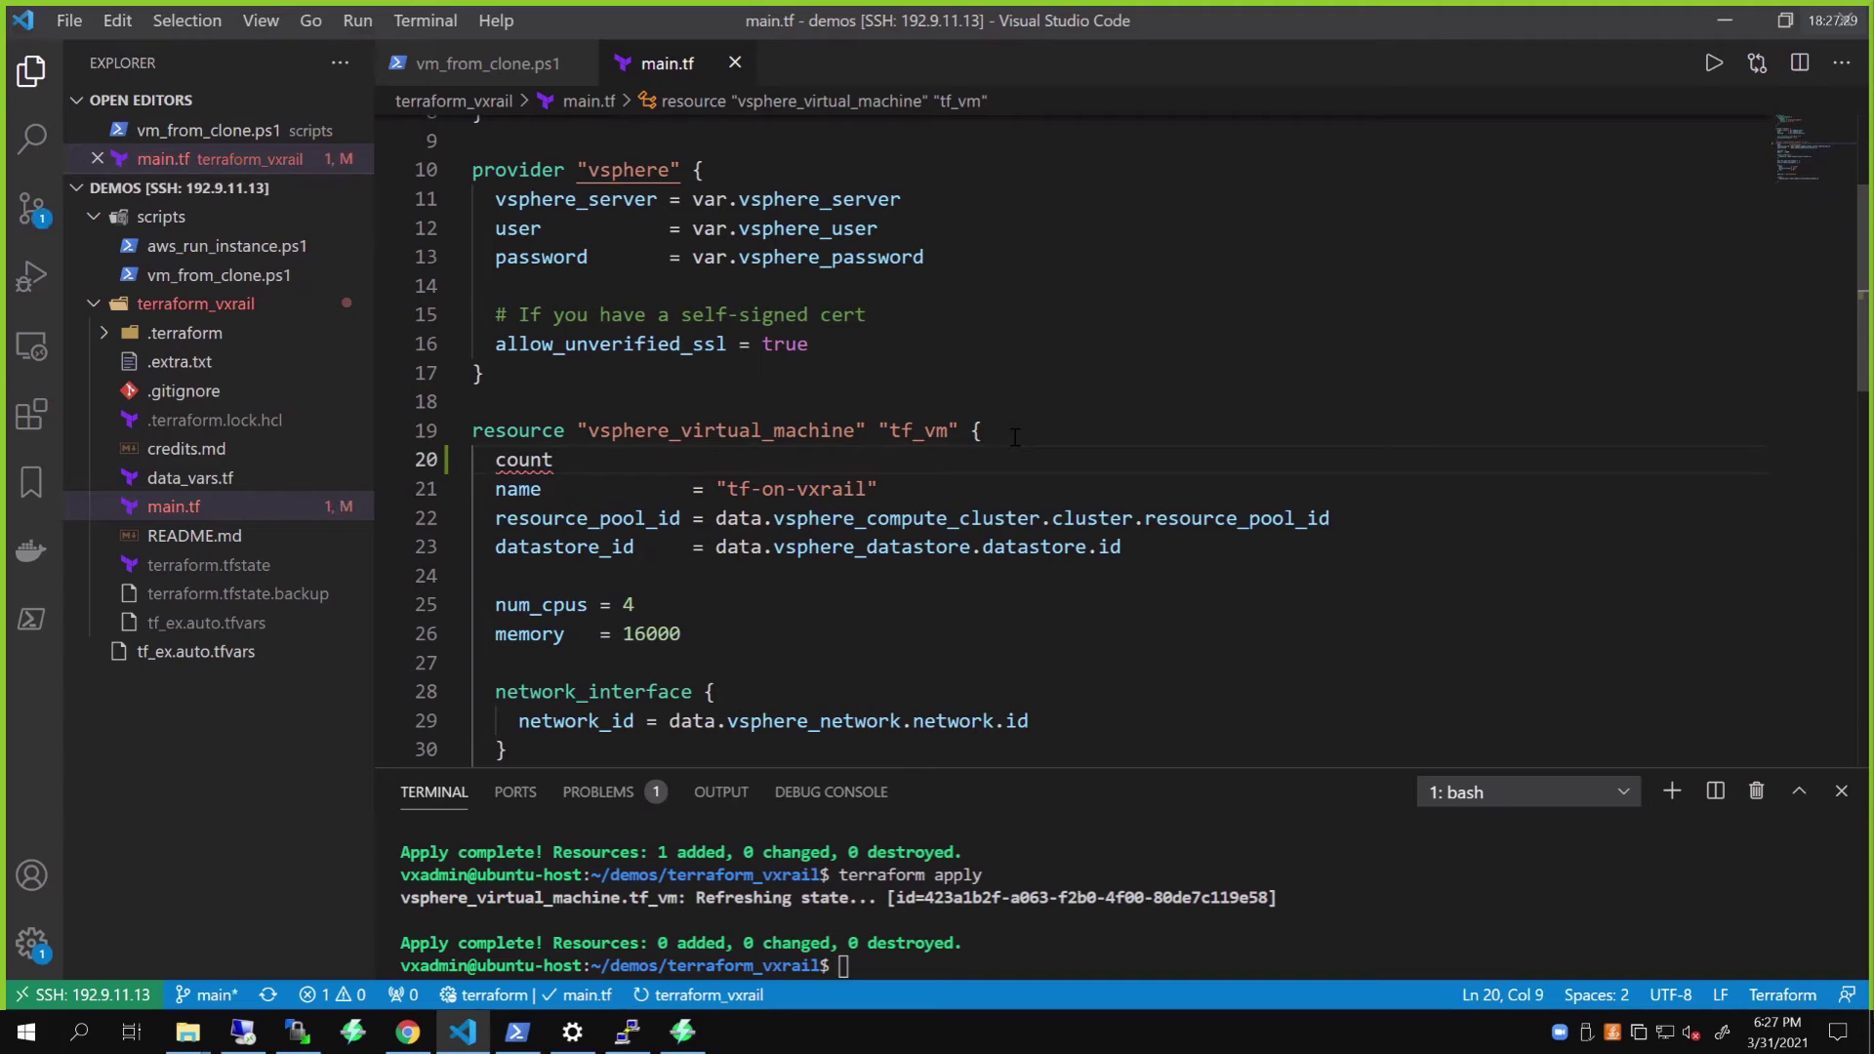
type("5")
left_click(944, 489)
type("-")
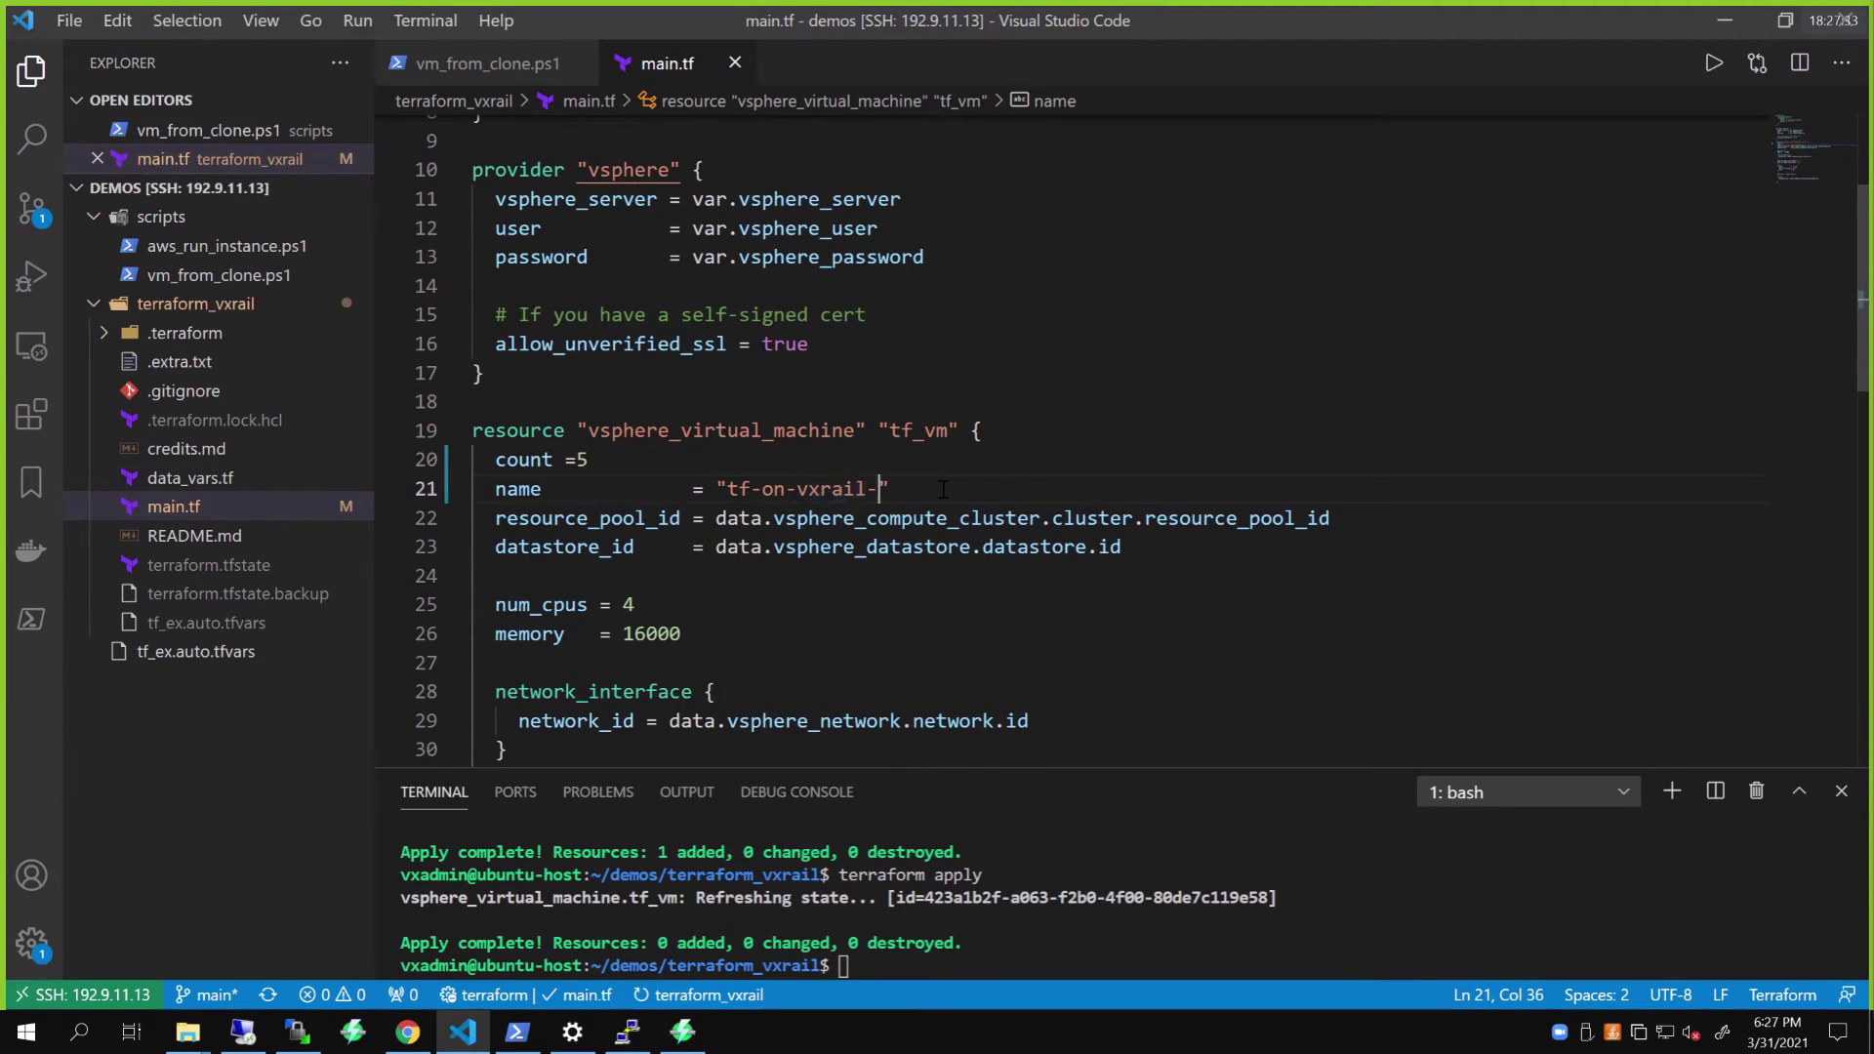
type("${")
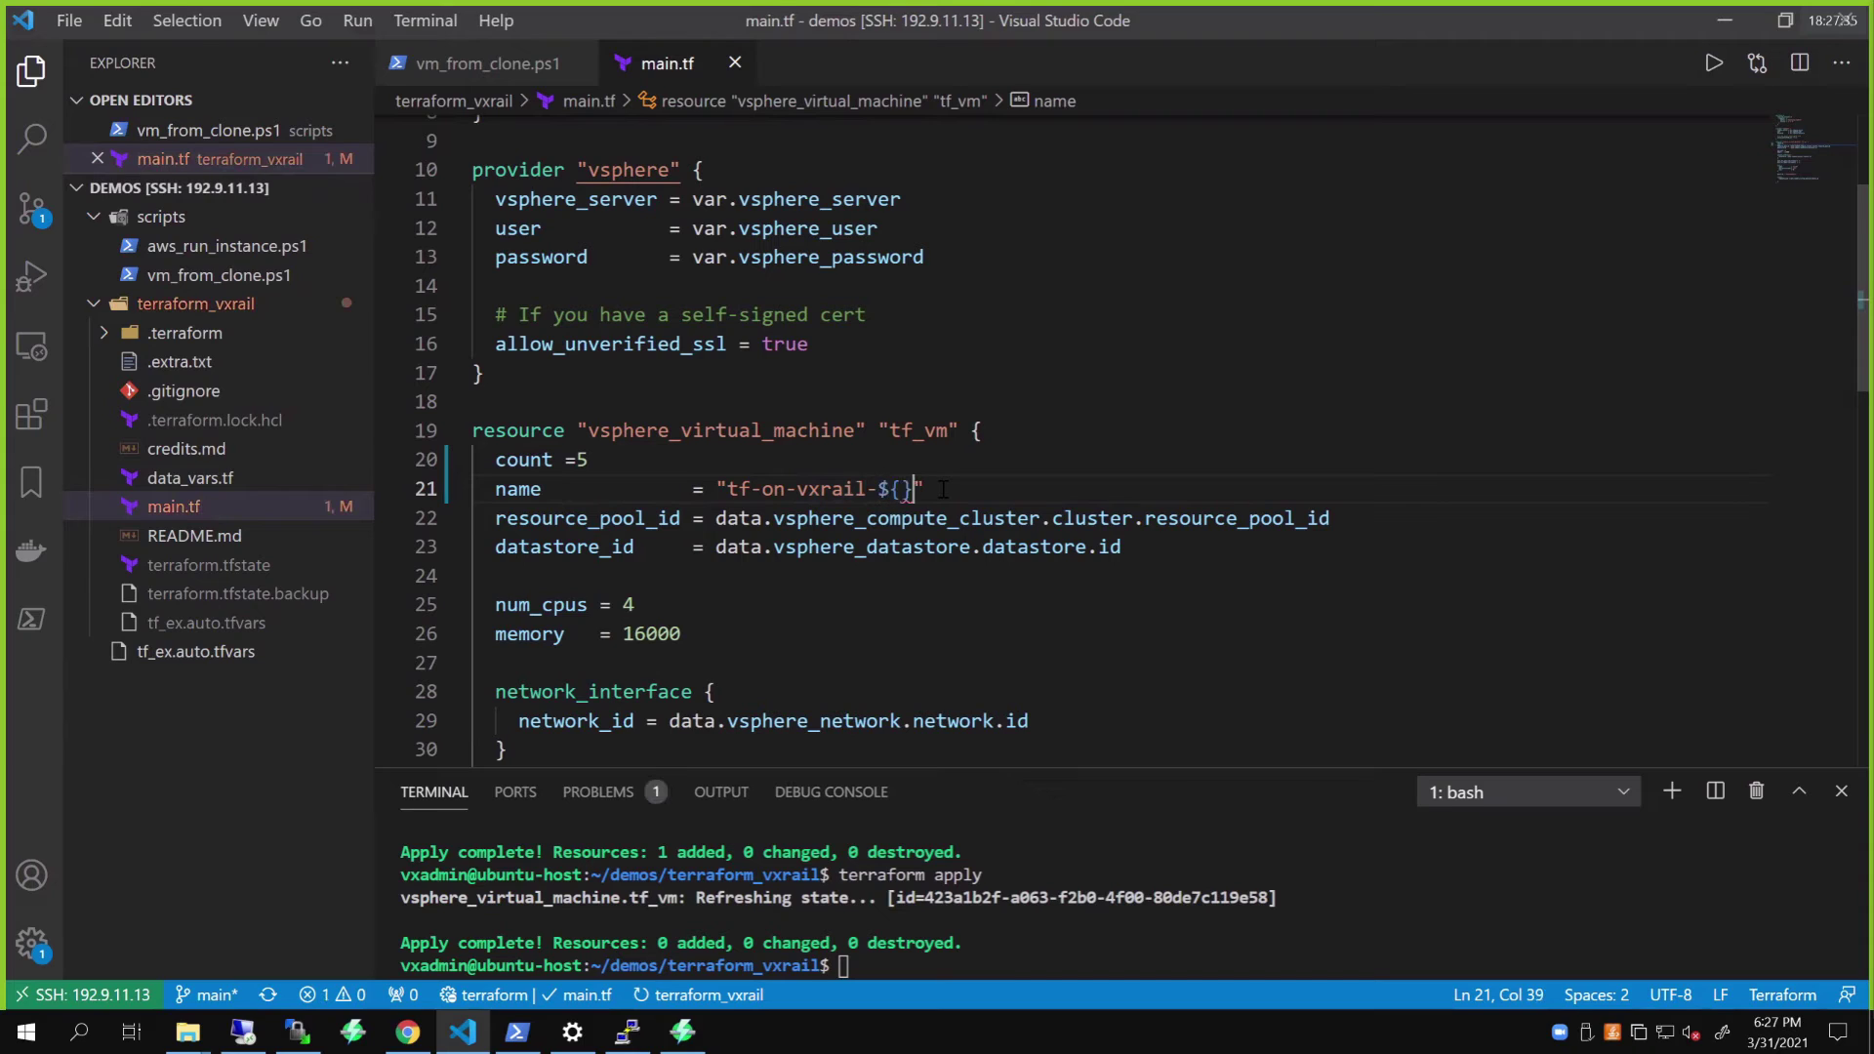
type("count.index")
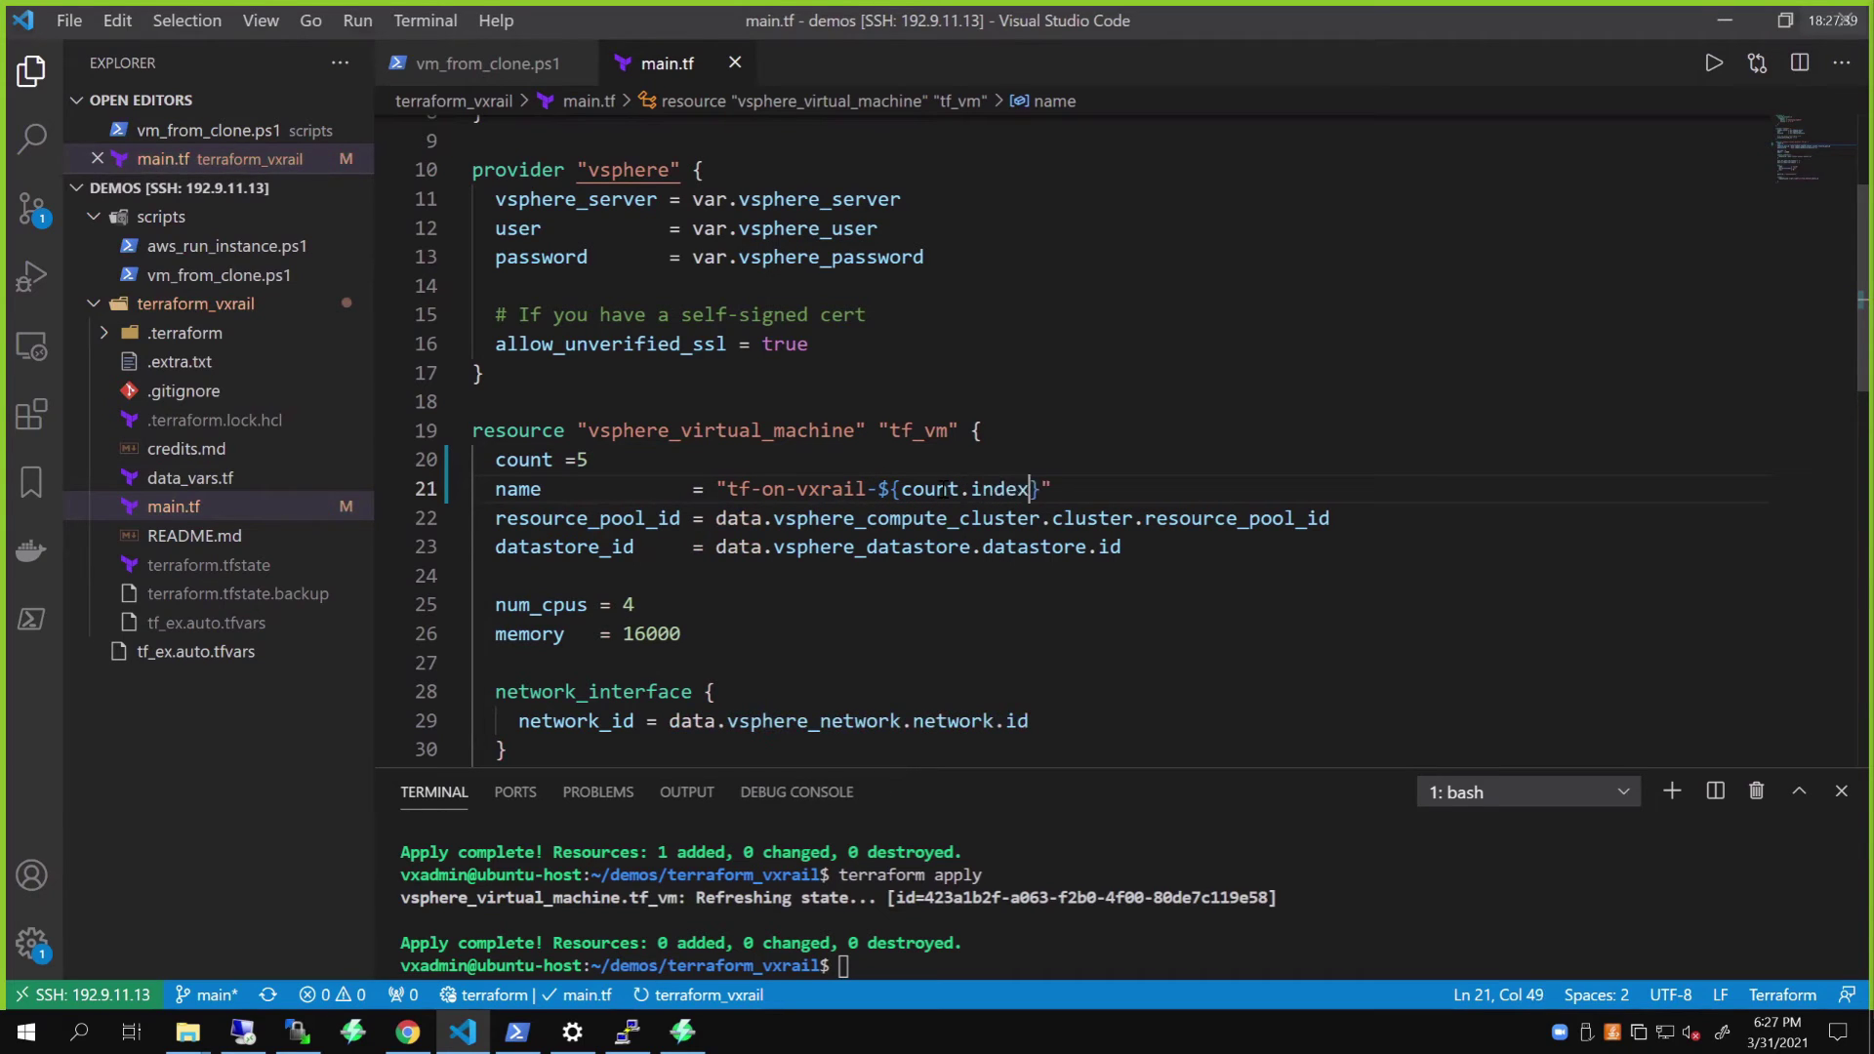
left_click(1041, 546)
scroll(1042, 545, "down", 3)
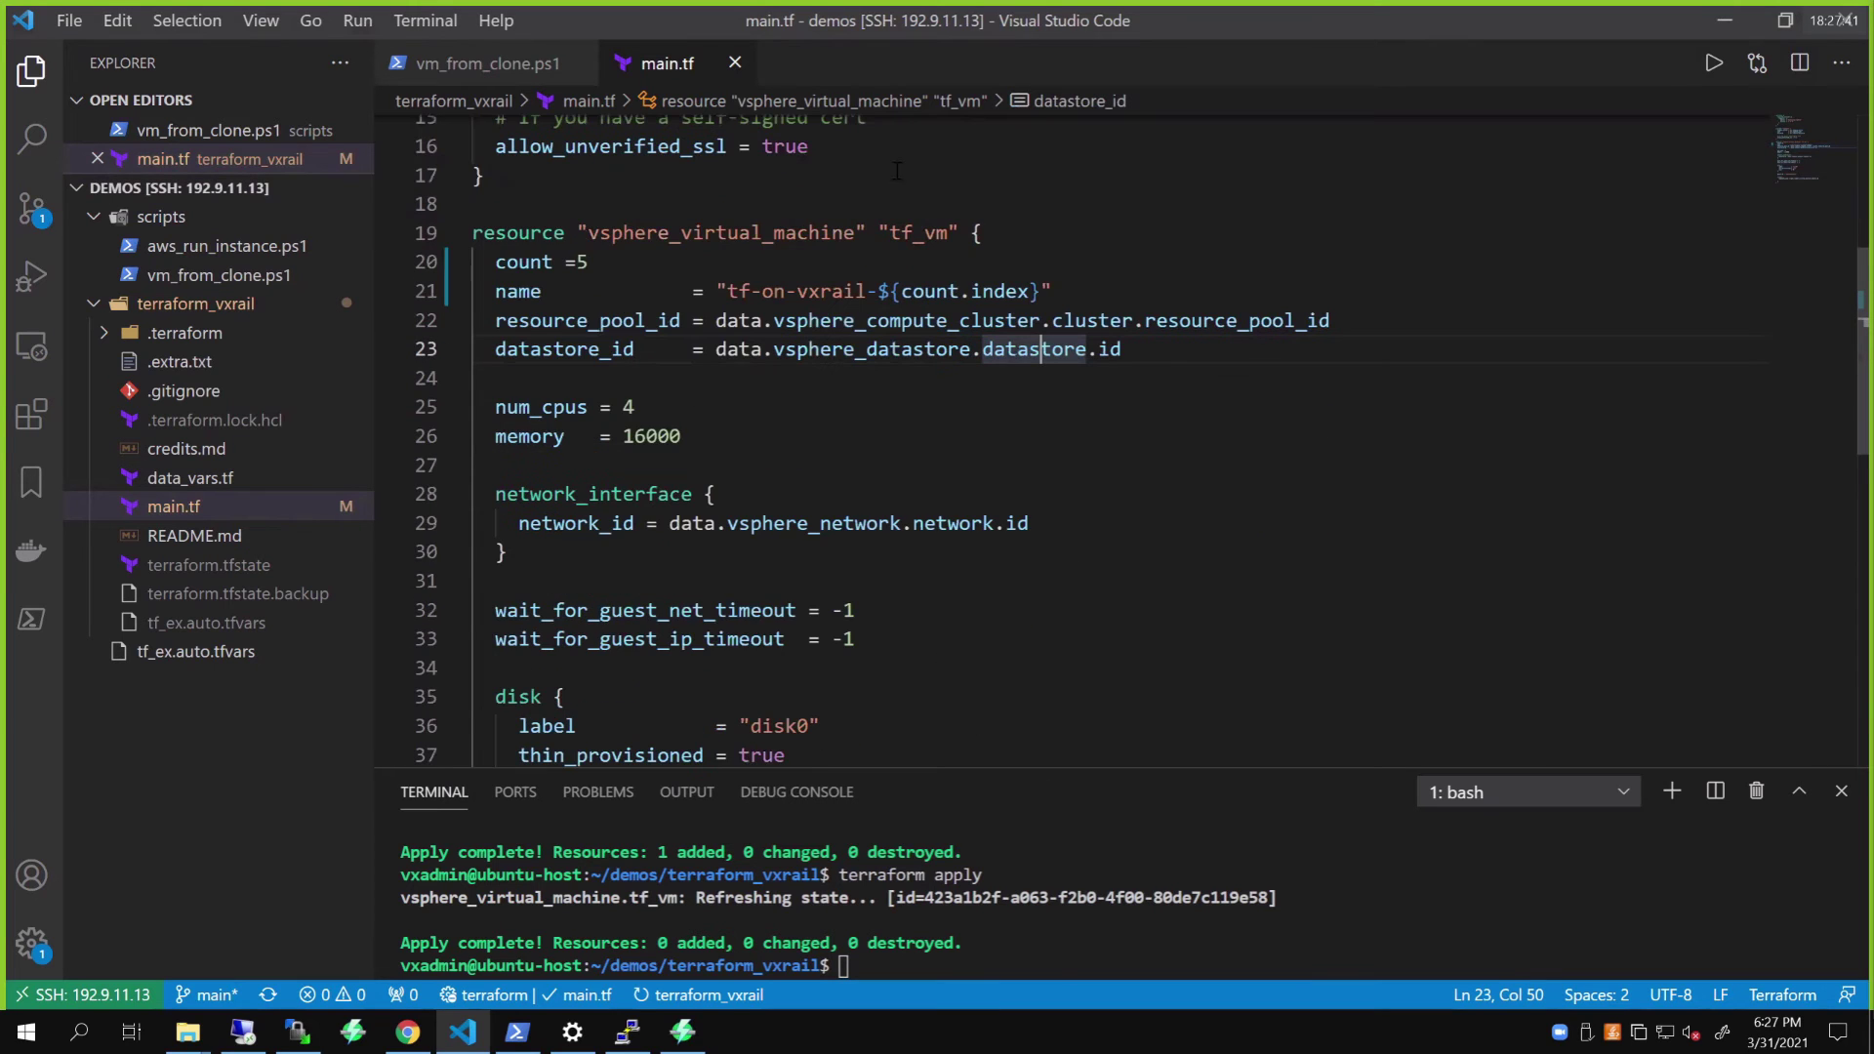
scroll(1011, 517, "down", 6)
scroll(1012, 517, "down", 3)
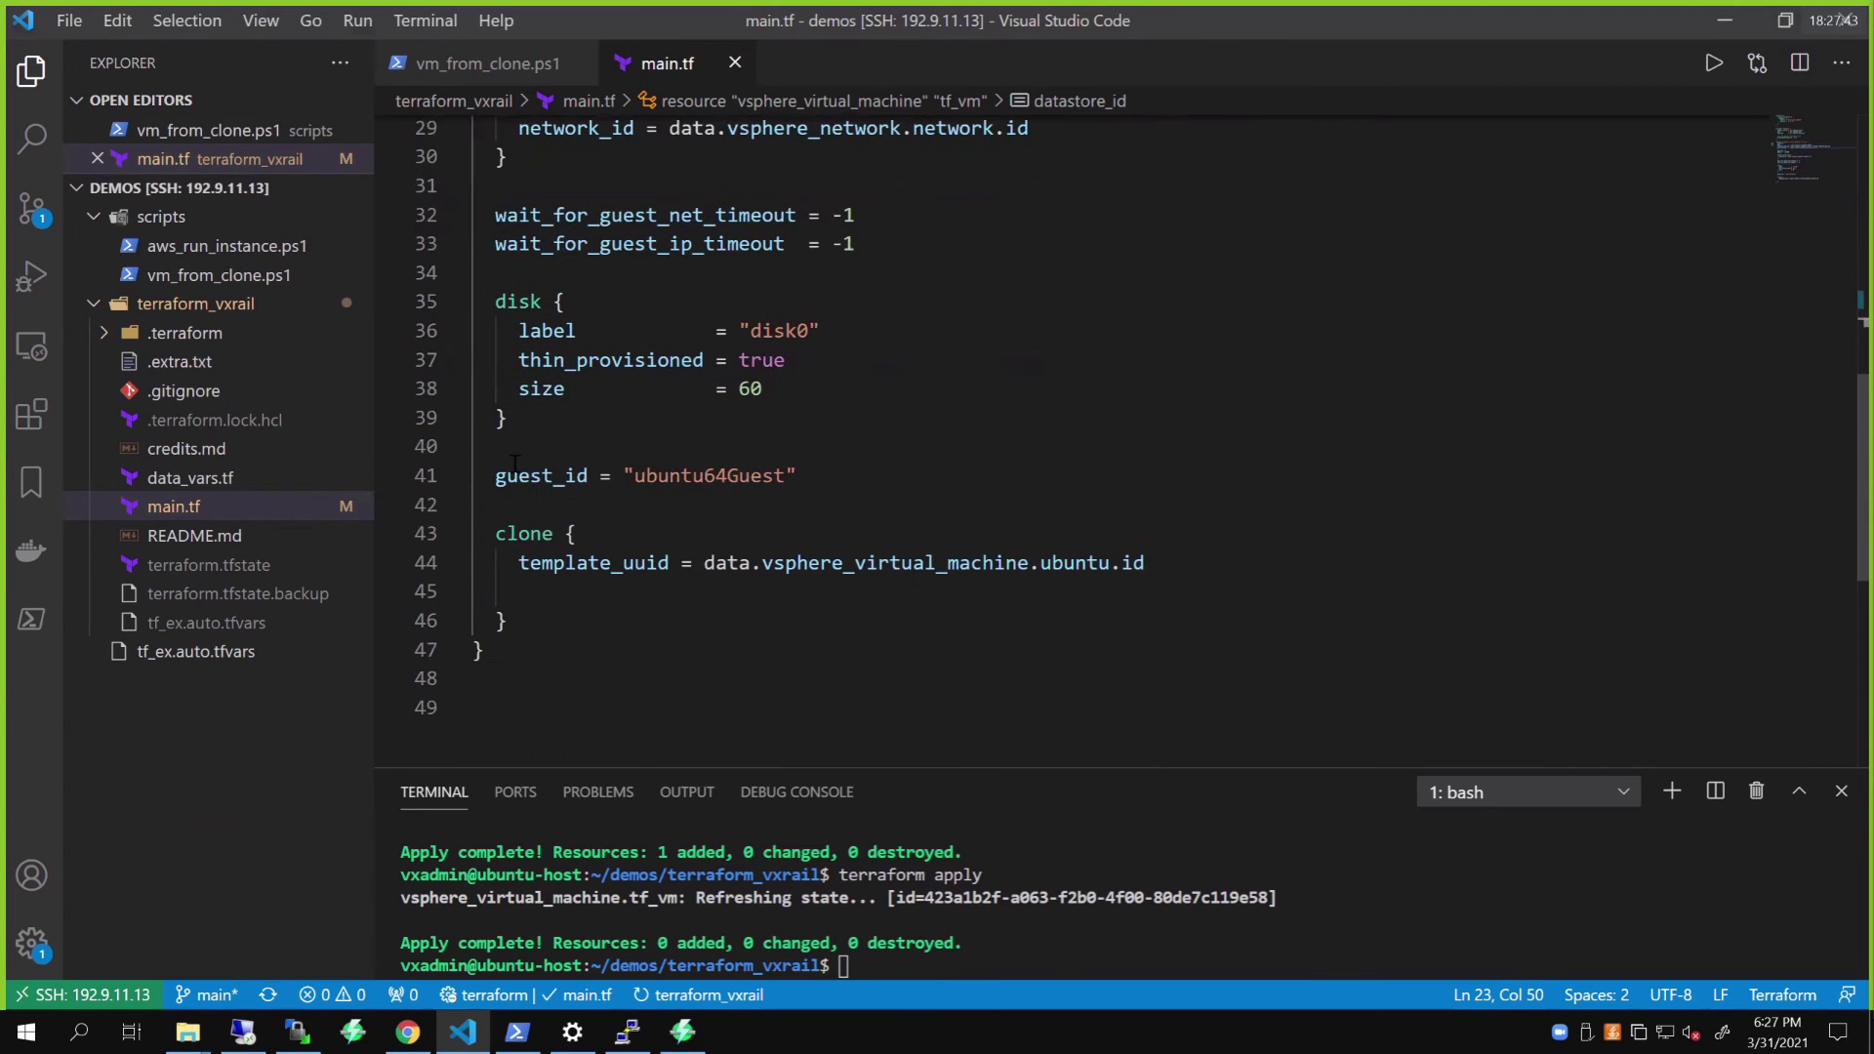
left_click(260, 506)
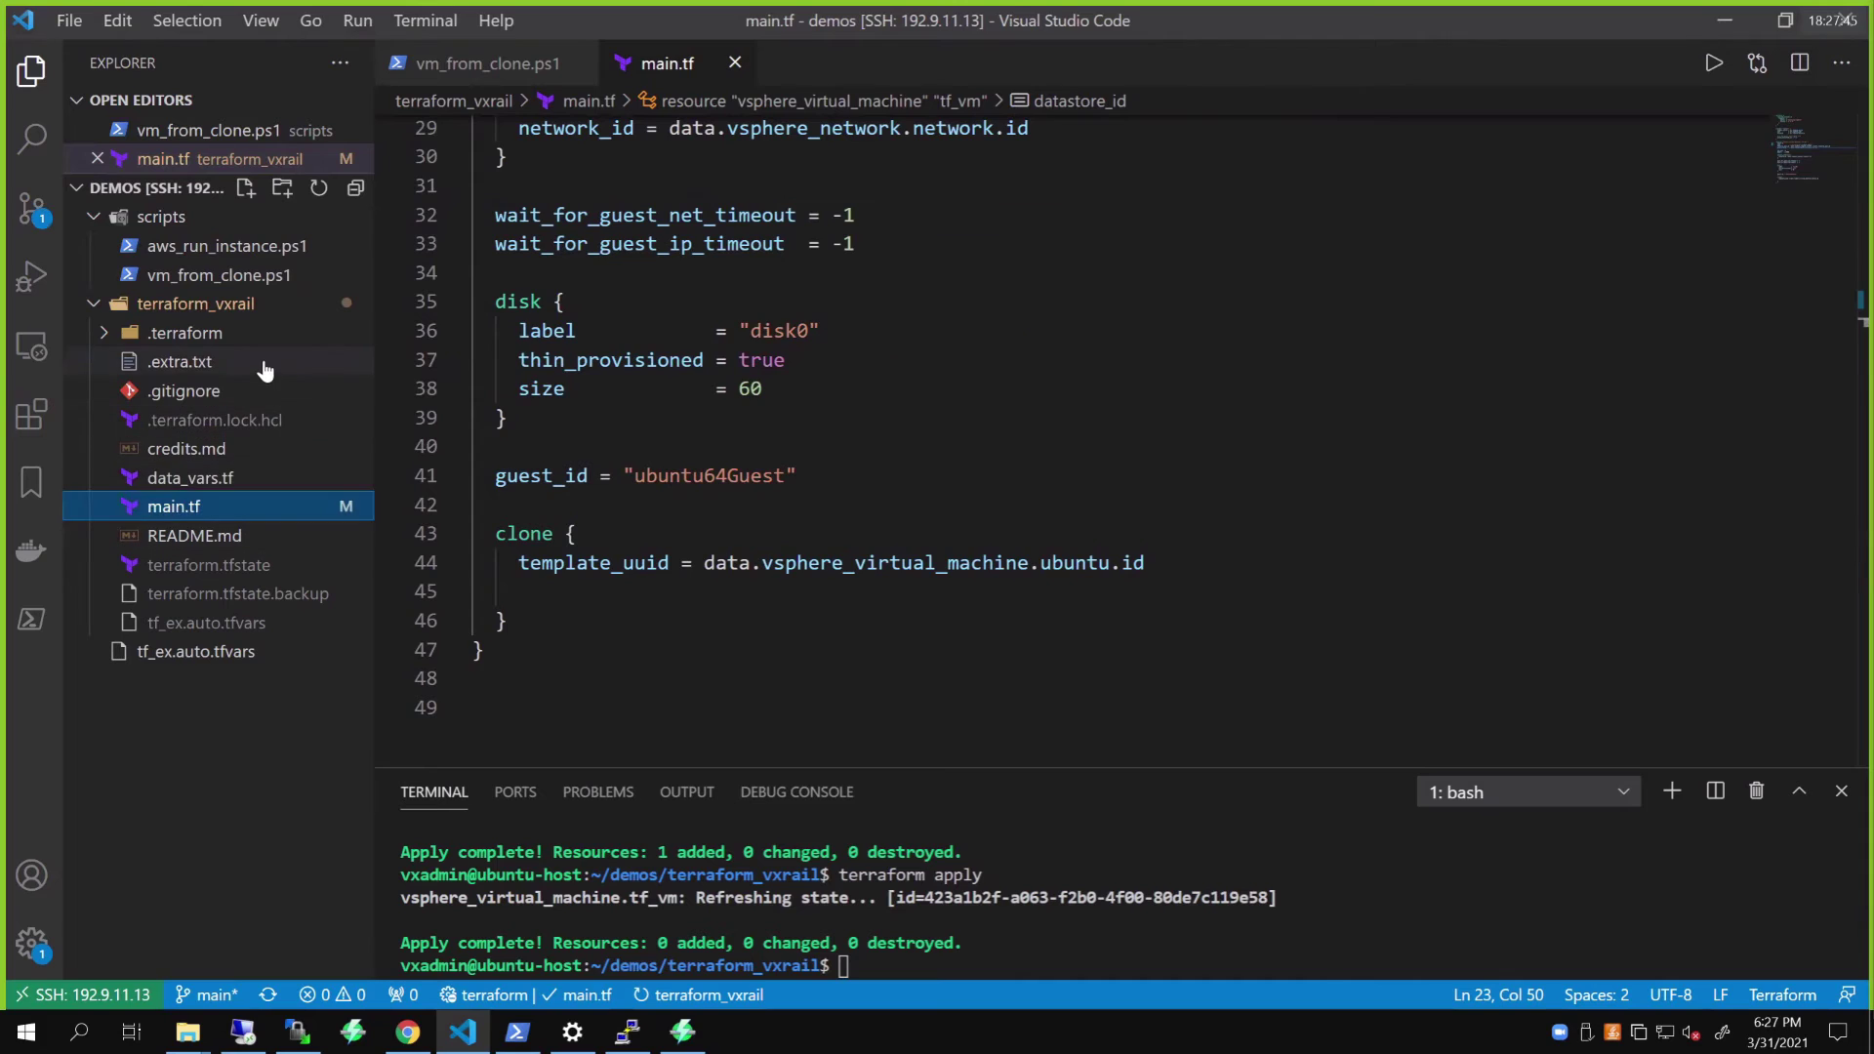
Step: Paste the tf_pg port group block from .extra.txt into main.tf with VLAN 900
left_click(180, 361)
scroll(729, 383, "down", 6)
scroll(673, 439, "down", 3)
scroll(628, 497, "up", 3)
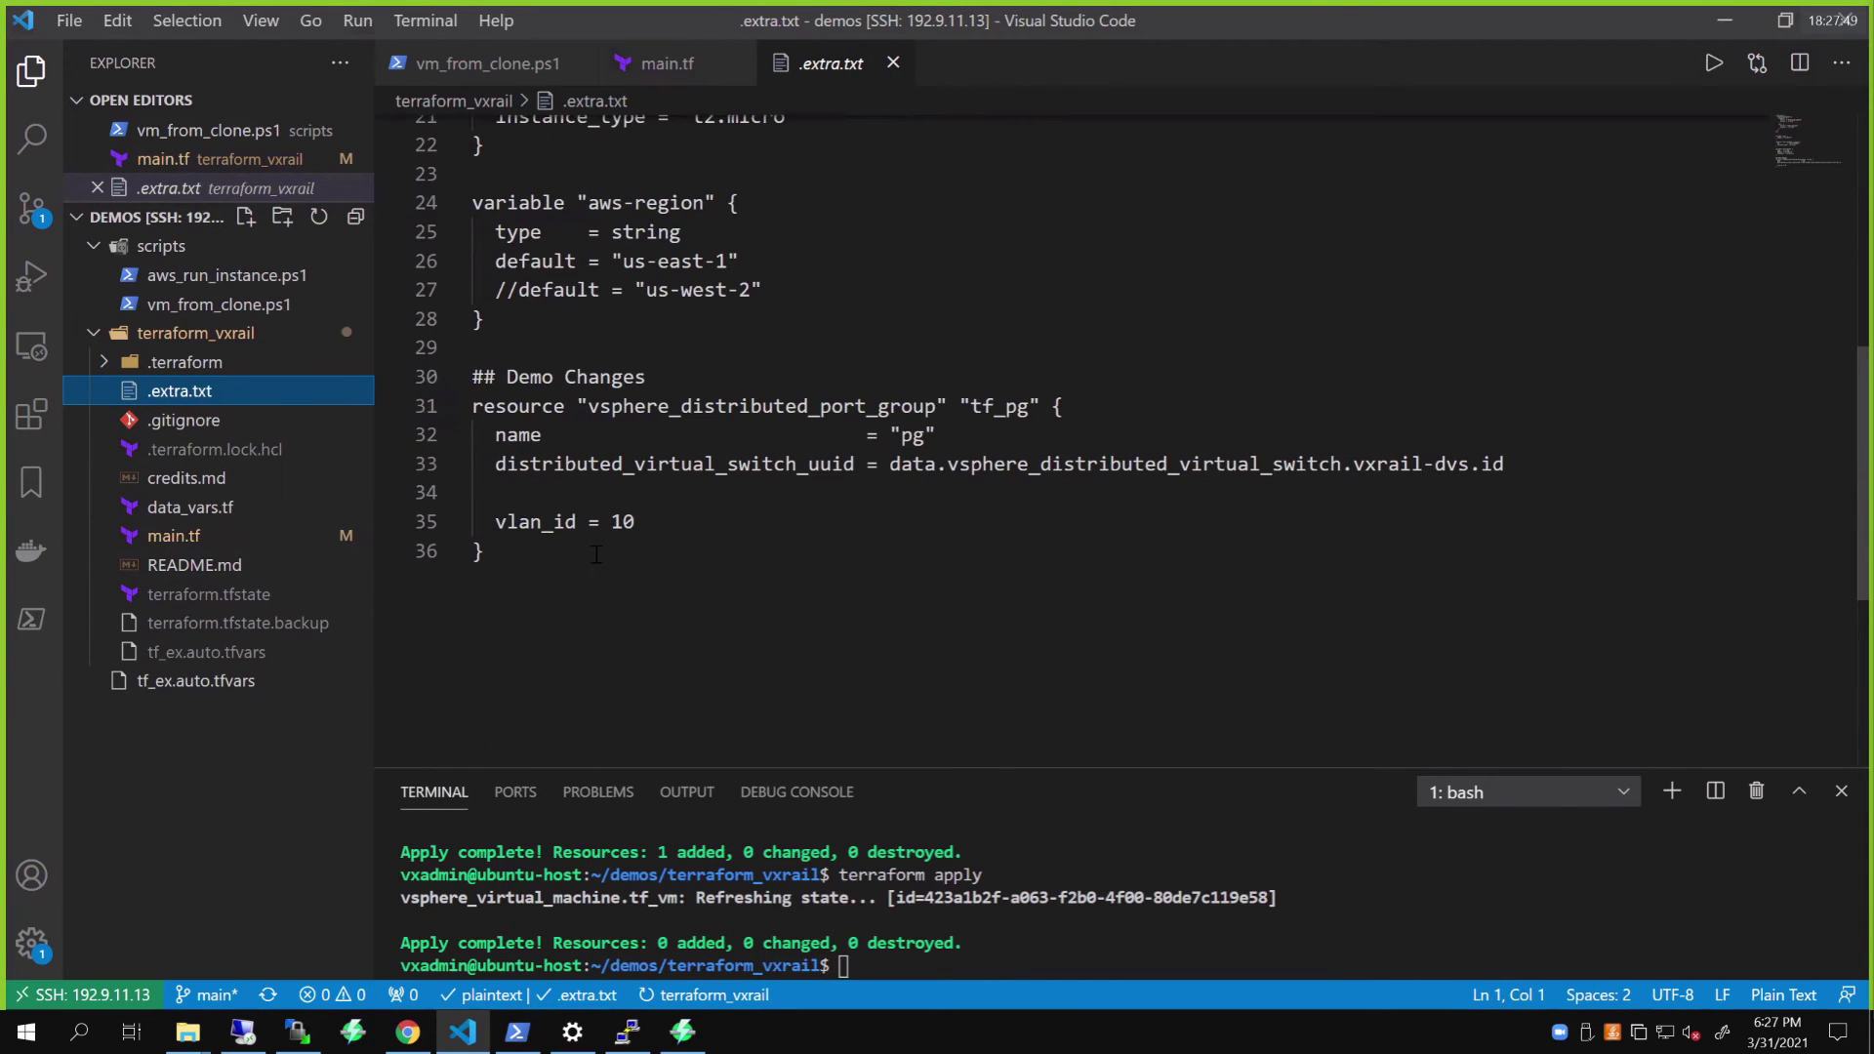
left_click_drag(491, 554, 434, 409)
key("ctrl+c")
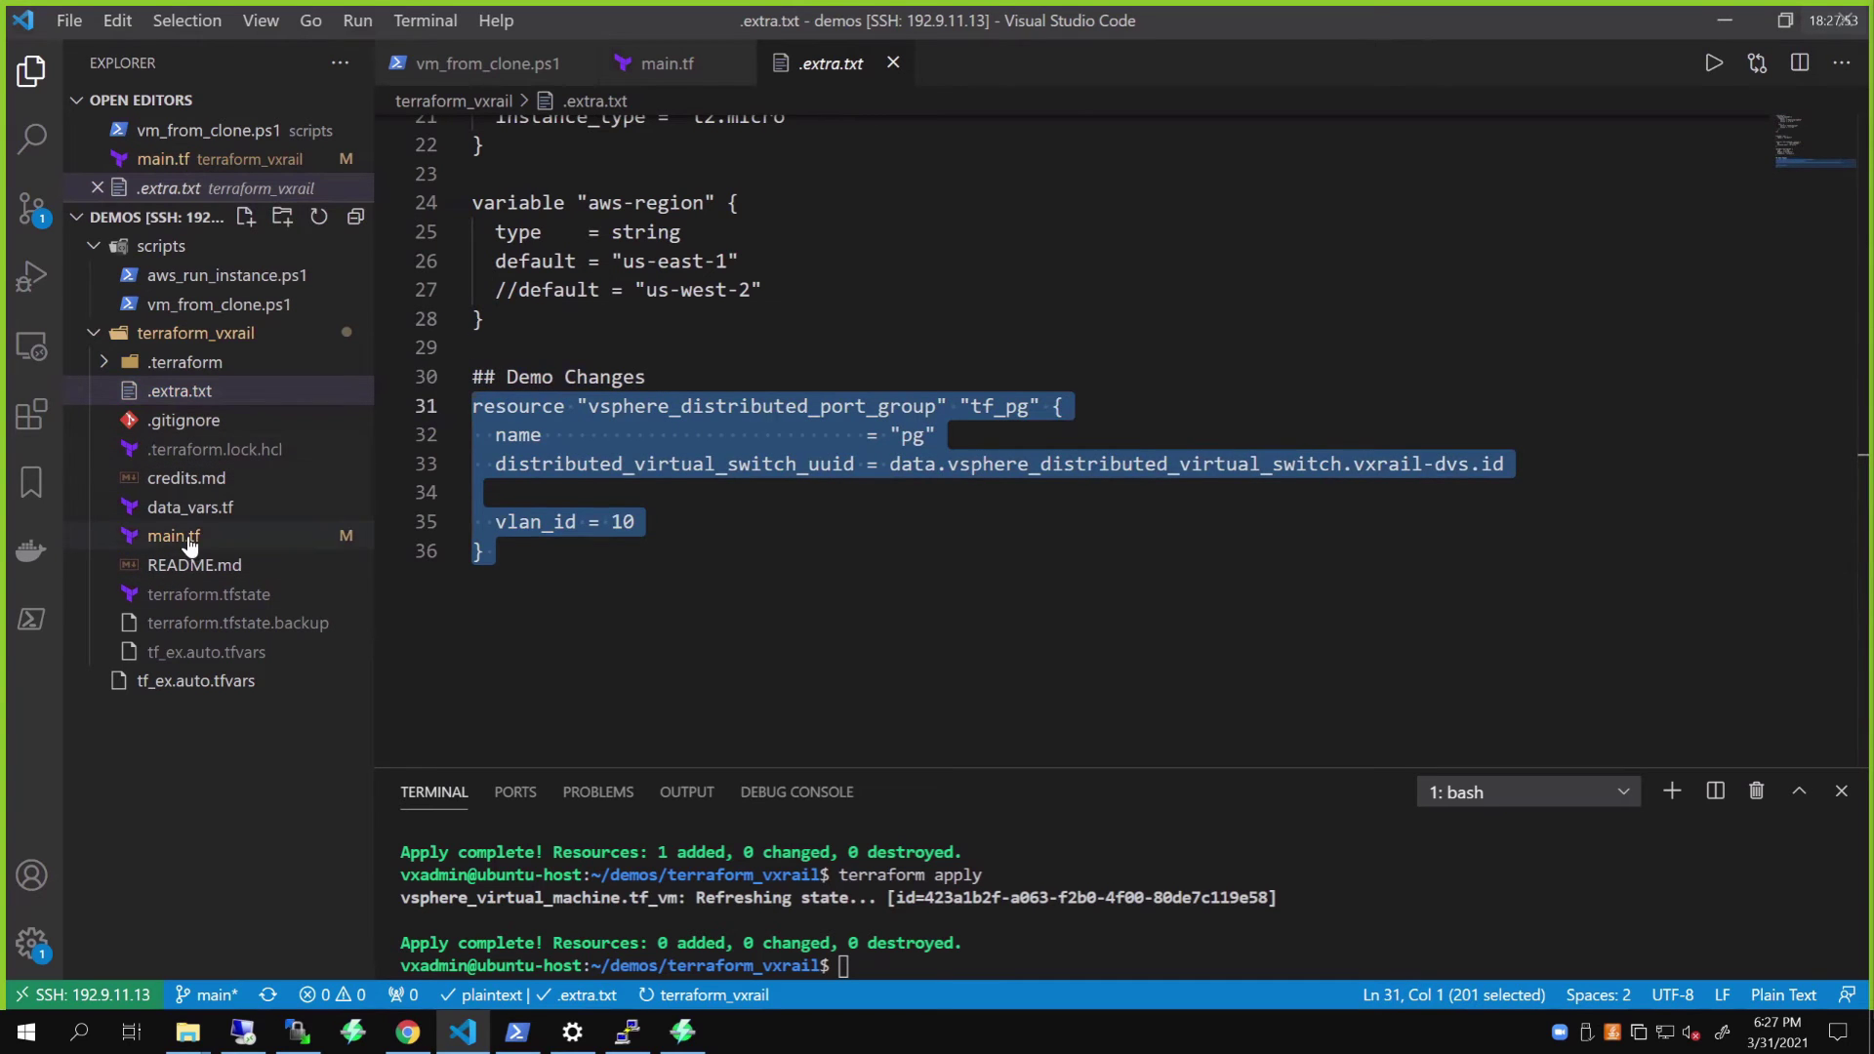
left_click(173, 537)
left_click(522, 622)
left_click(579, 649)
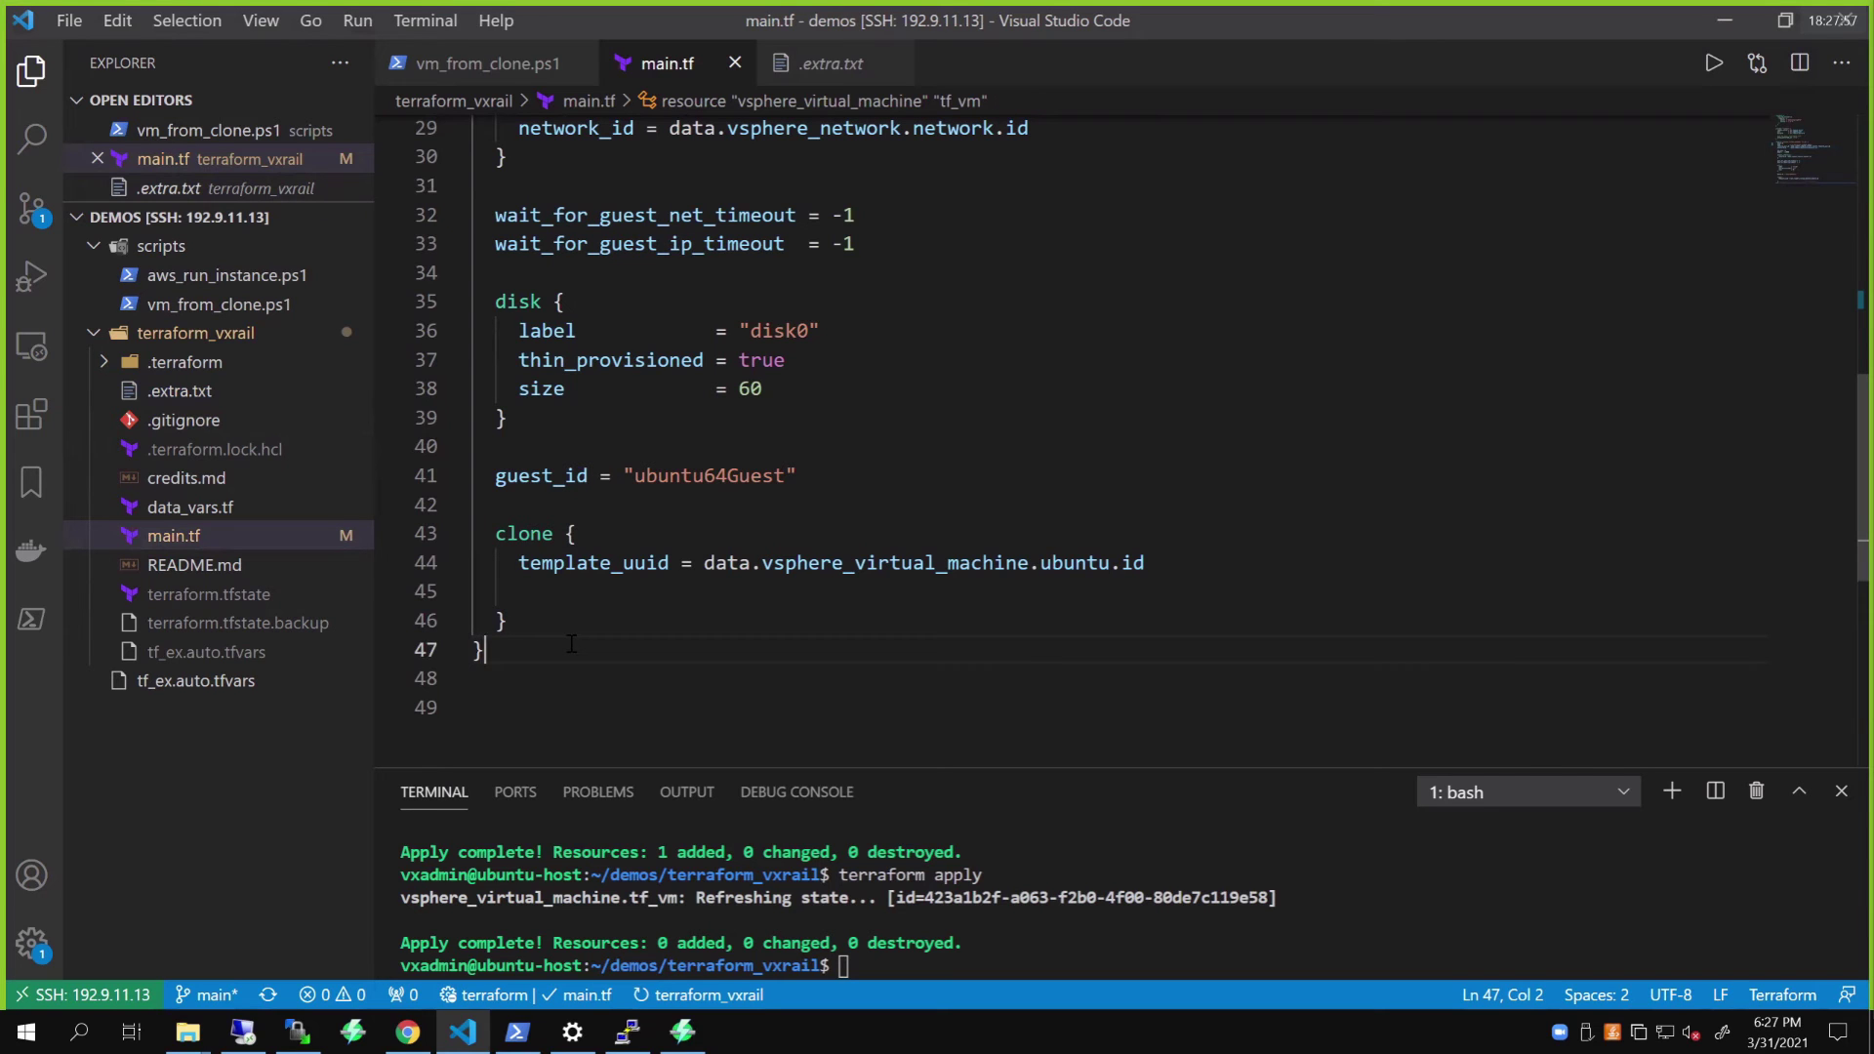
key("Return")
scroll(570, 644, "up", 2)
scroll(571, 644, "down", 3)
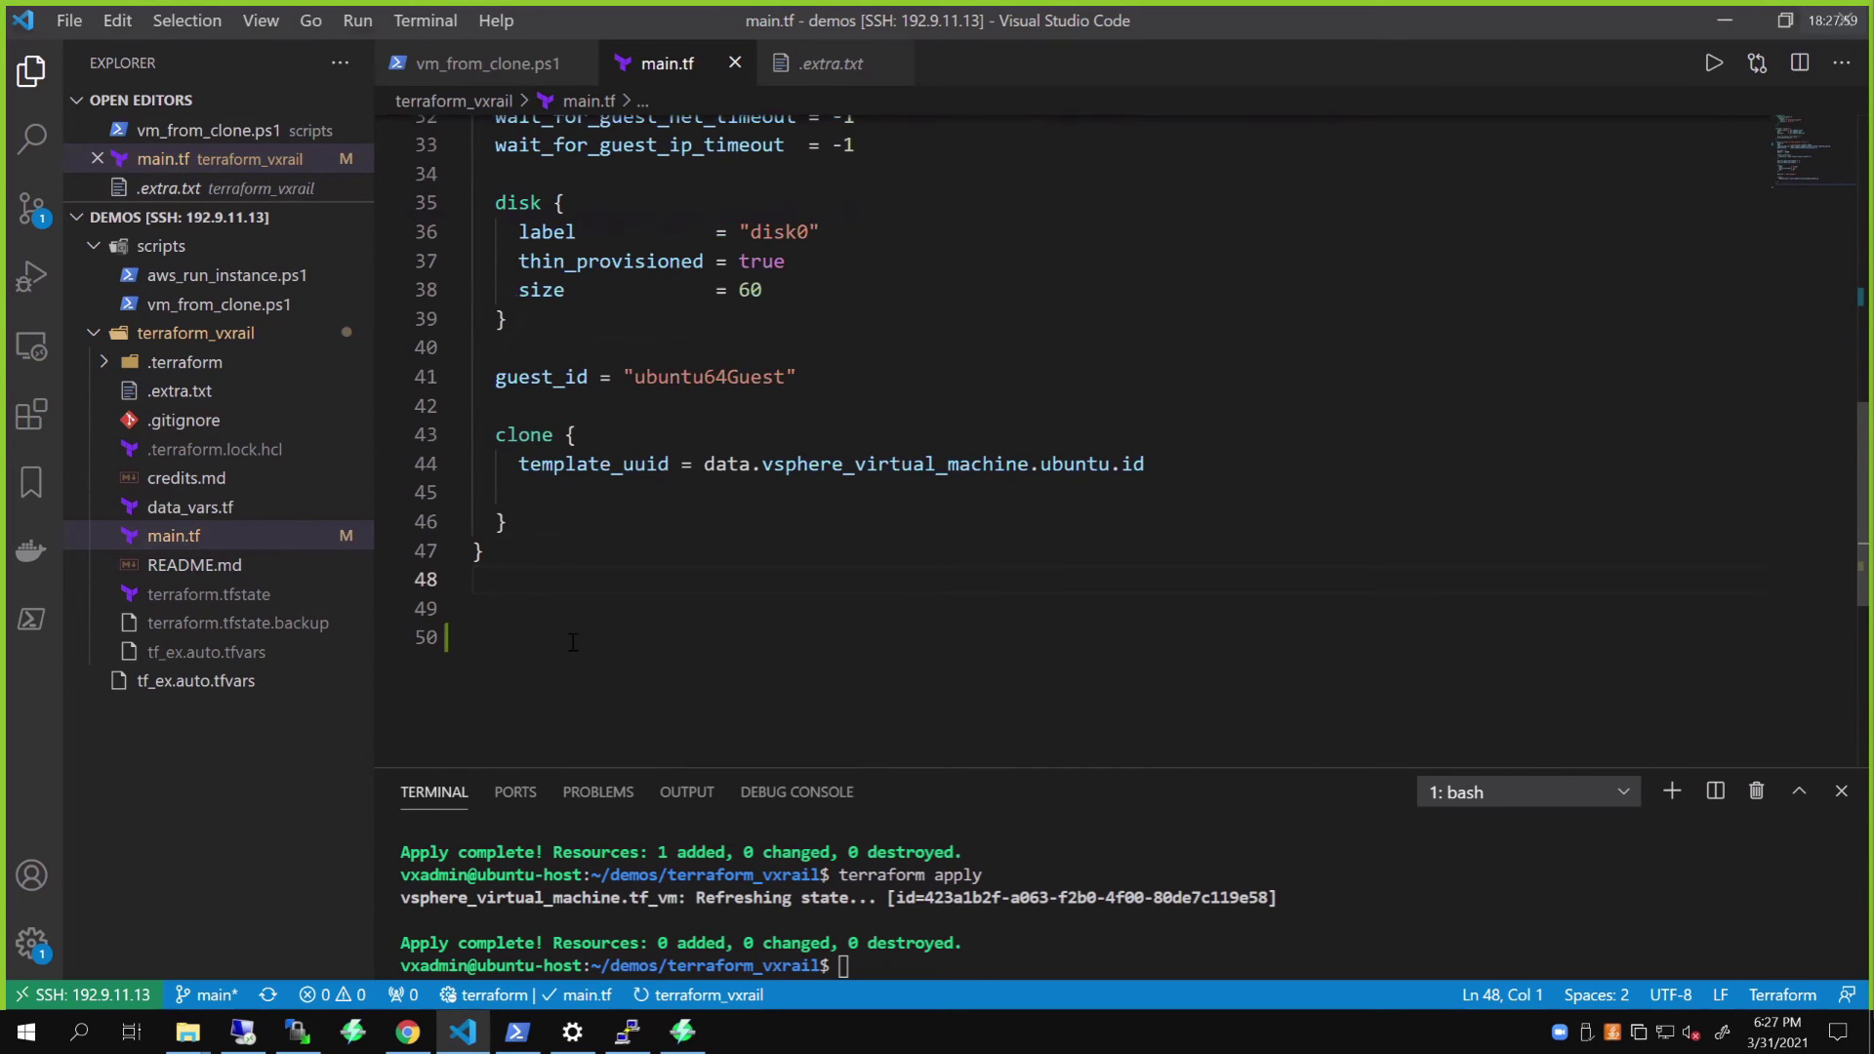
key("Return")
key("ctrl+v")
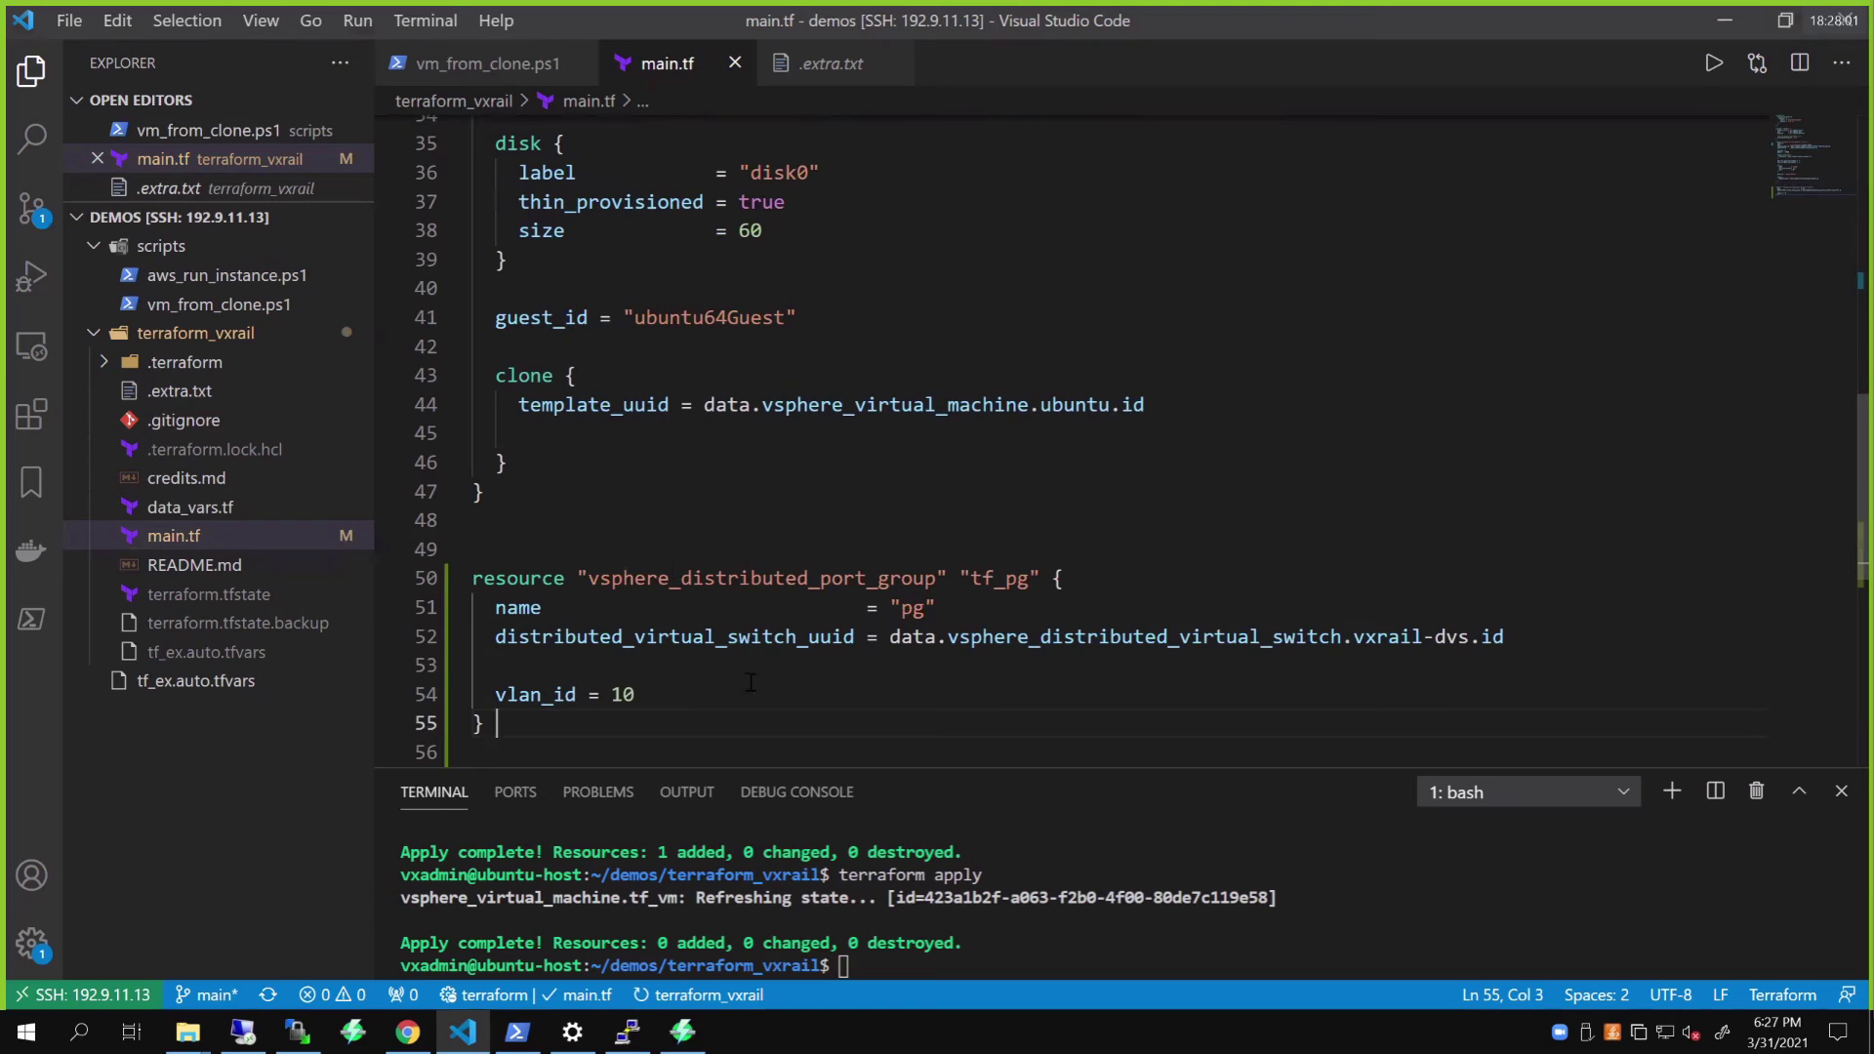
left_click(749, 694)
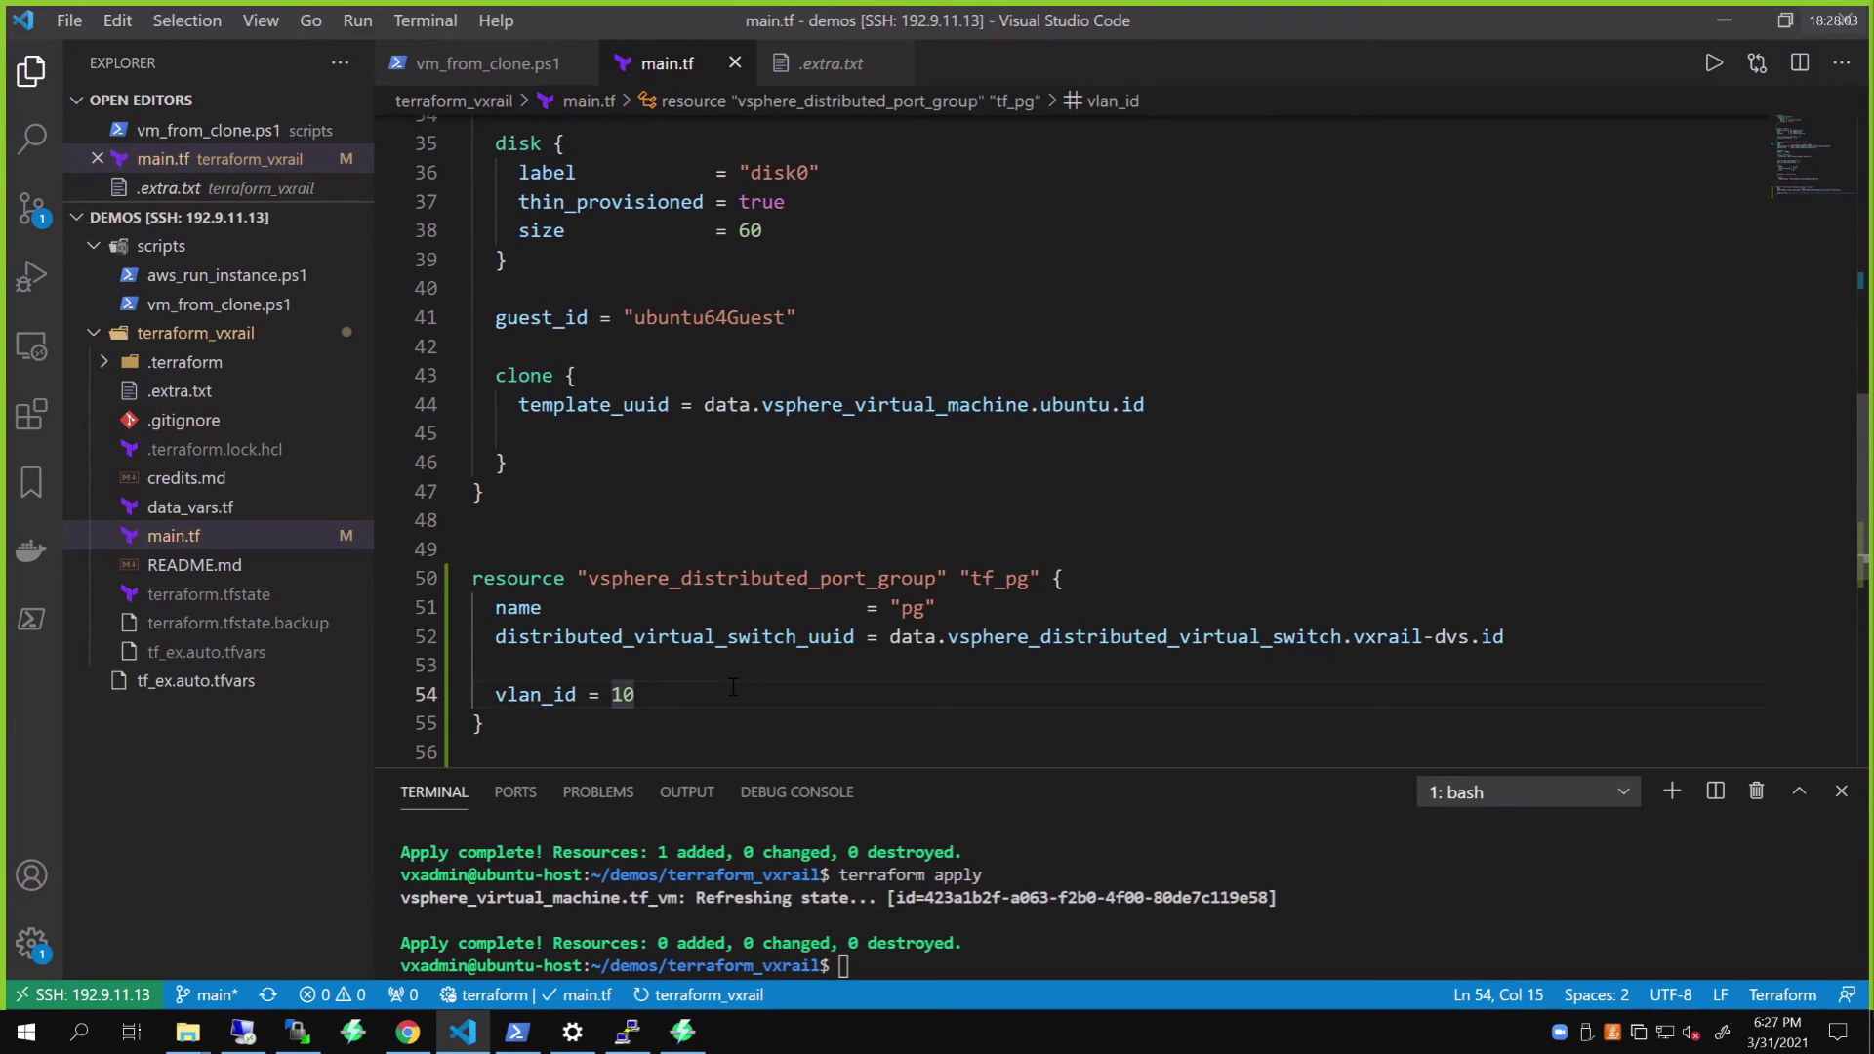
key("BackSpace")
key("BackSpace")
type("900")
Step: Change the VM's network_id to vsphere_distributed_port_group.tf_pg.id
left_click(853, 580)
double_click(852, 580)
key("ctrl+c")
scroll(871, 454, "up", 4)
double_click(691, 268)
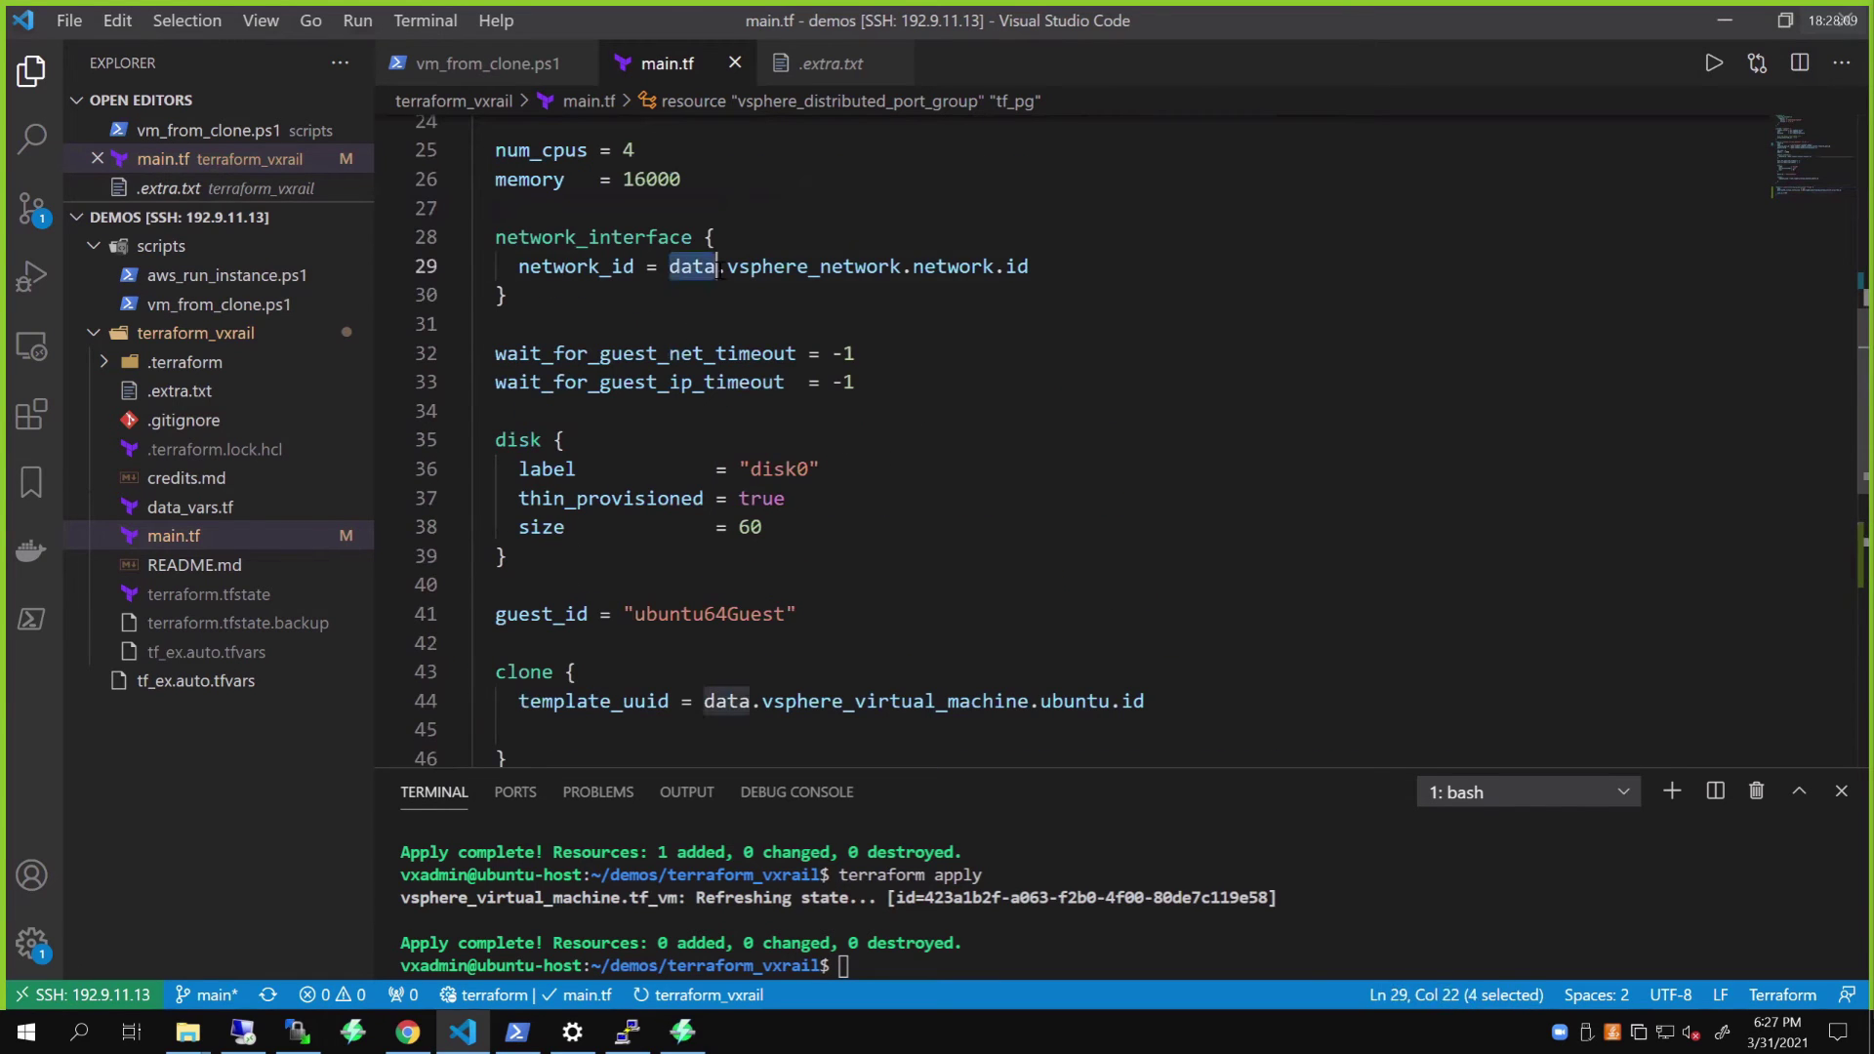
key("Delete")
key("Delete")
double_click(717, 267)
key("ctrl+v")
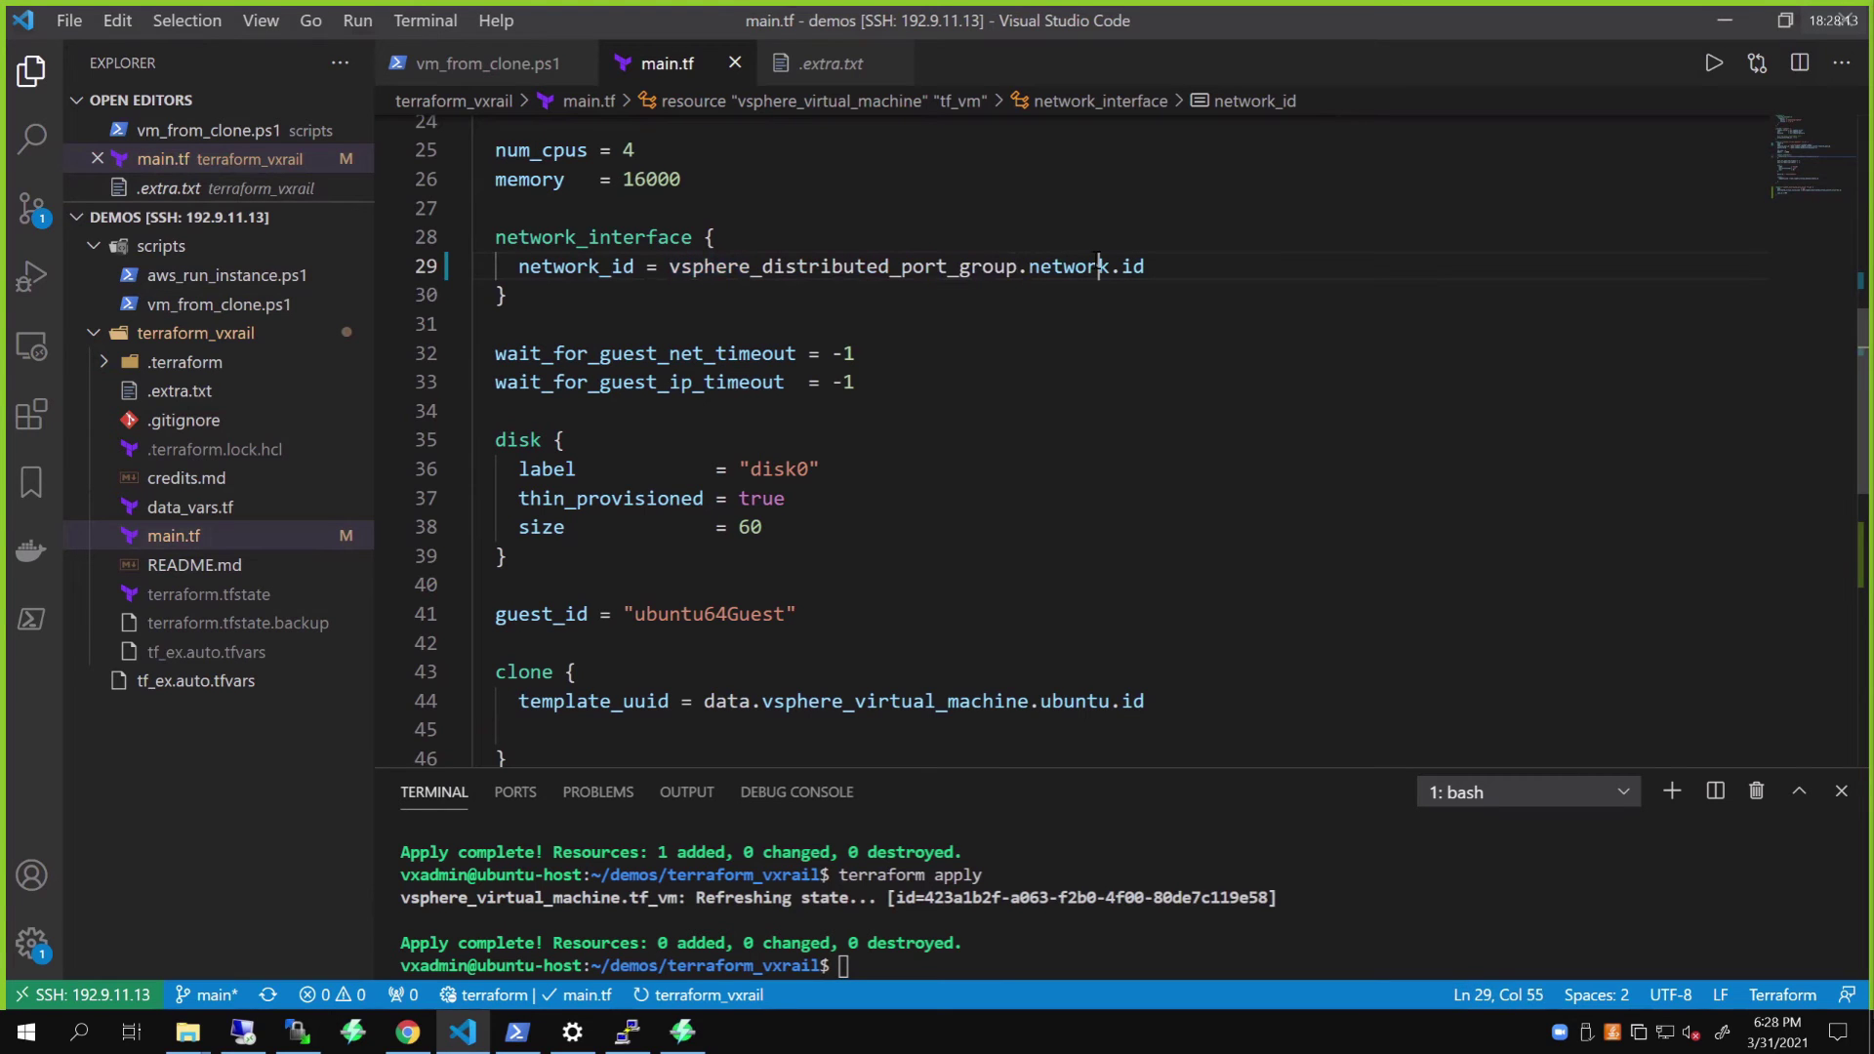
double_click(1069, 267)
scroll(1084, 440, "down", 7)
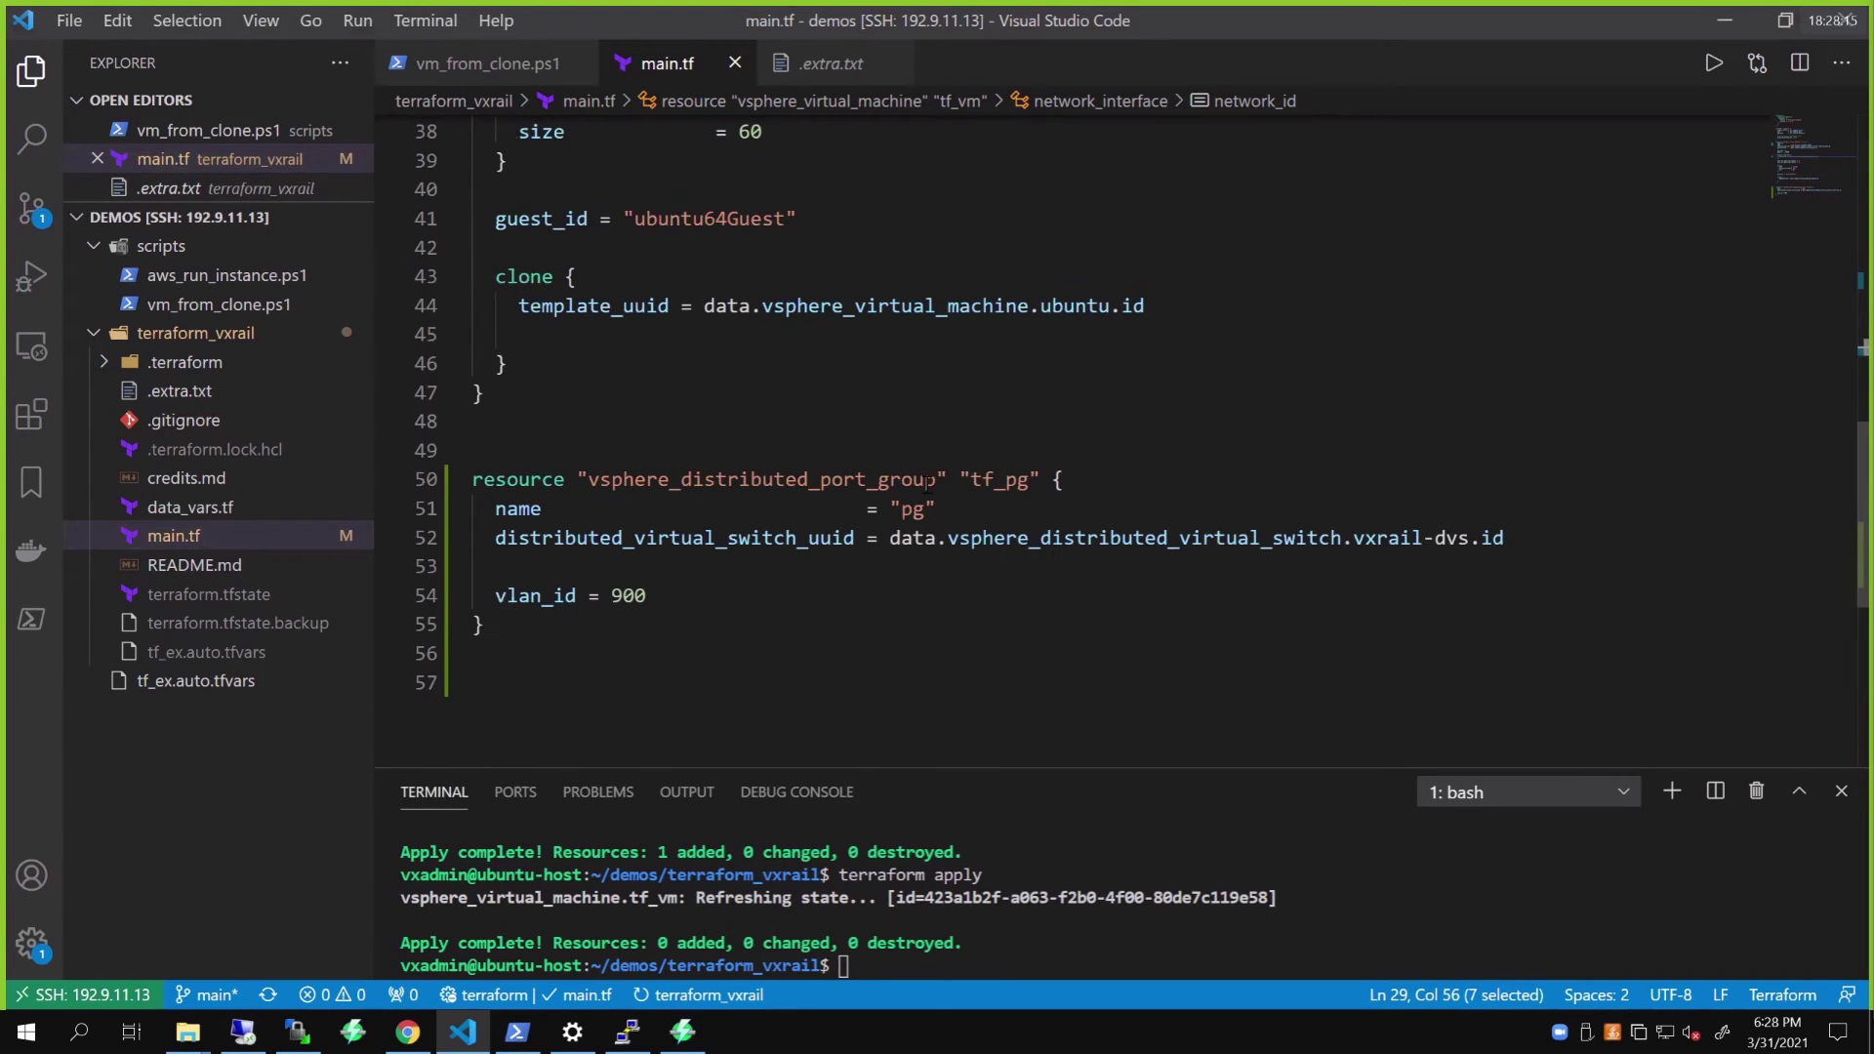
scroll(1083, 440, "up", 7)
type("t")
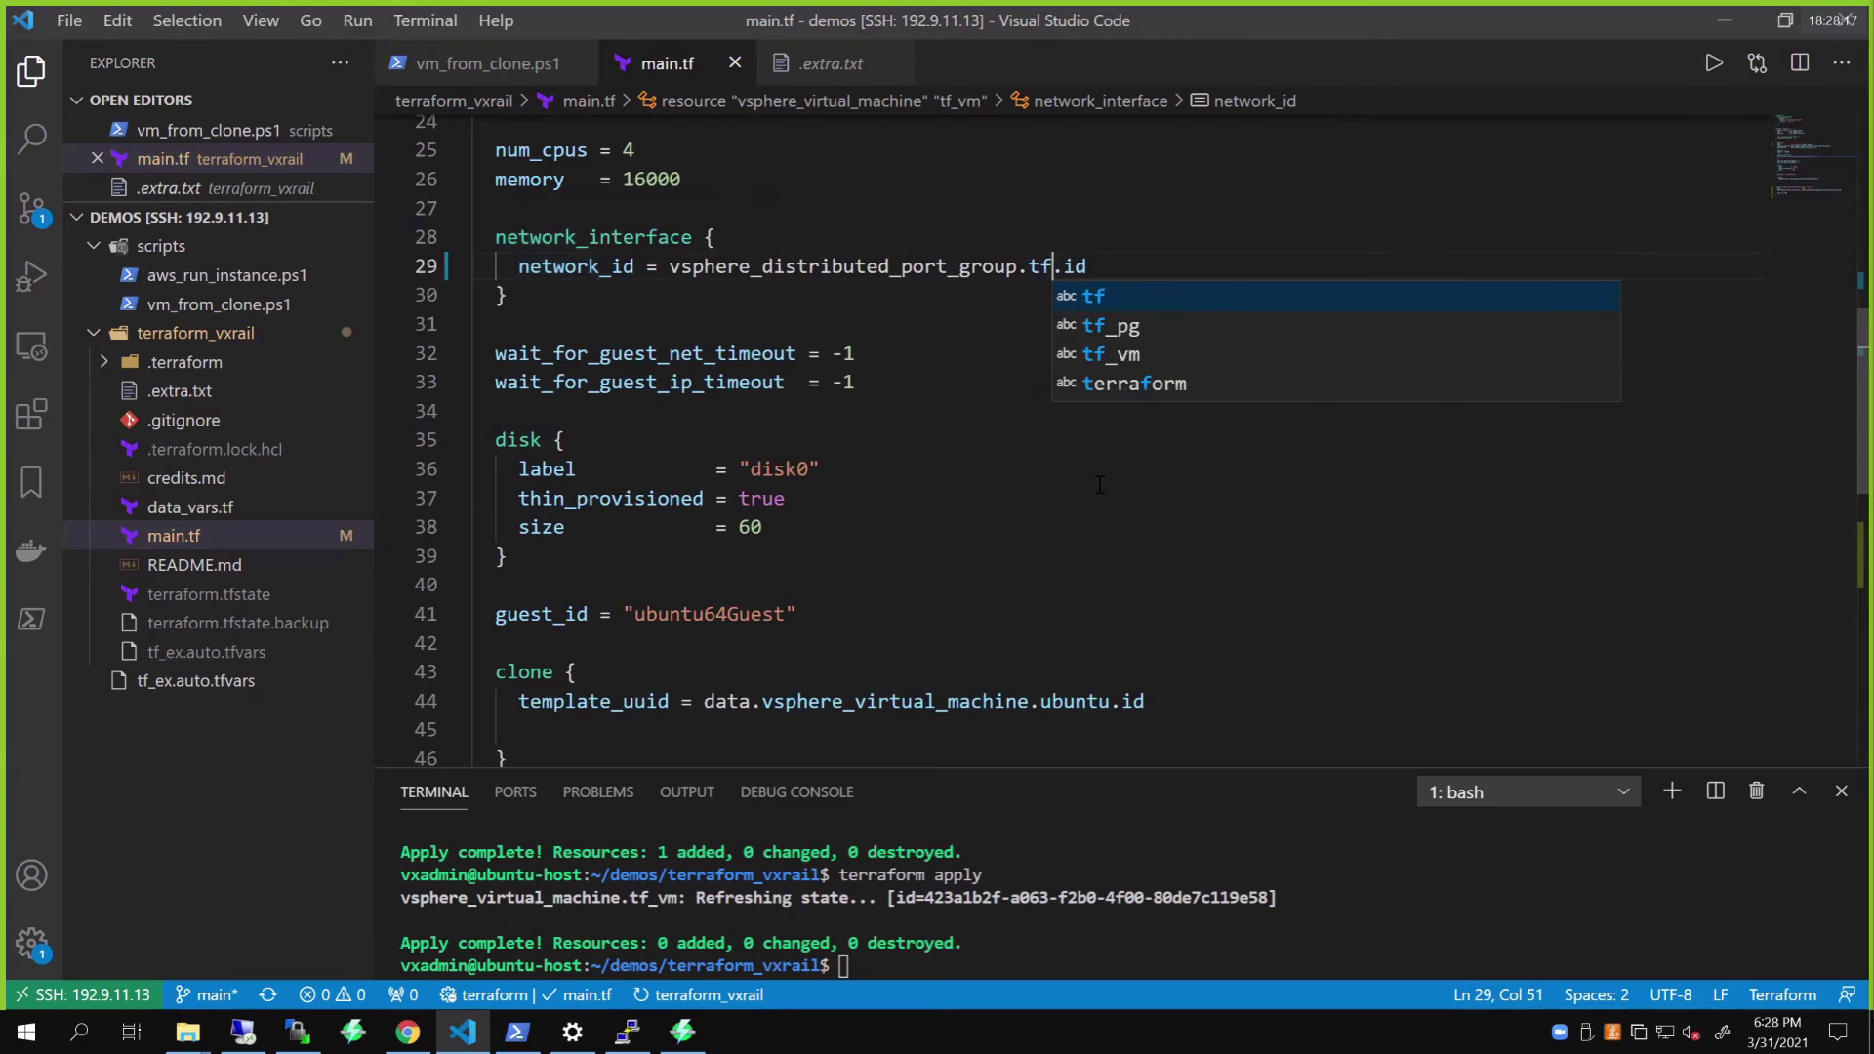
type("f_pg")
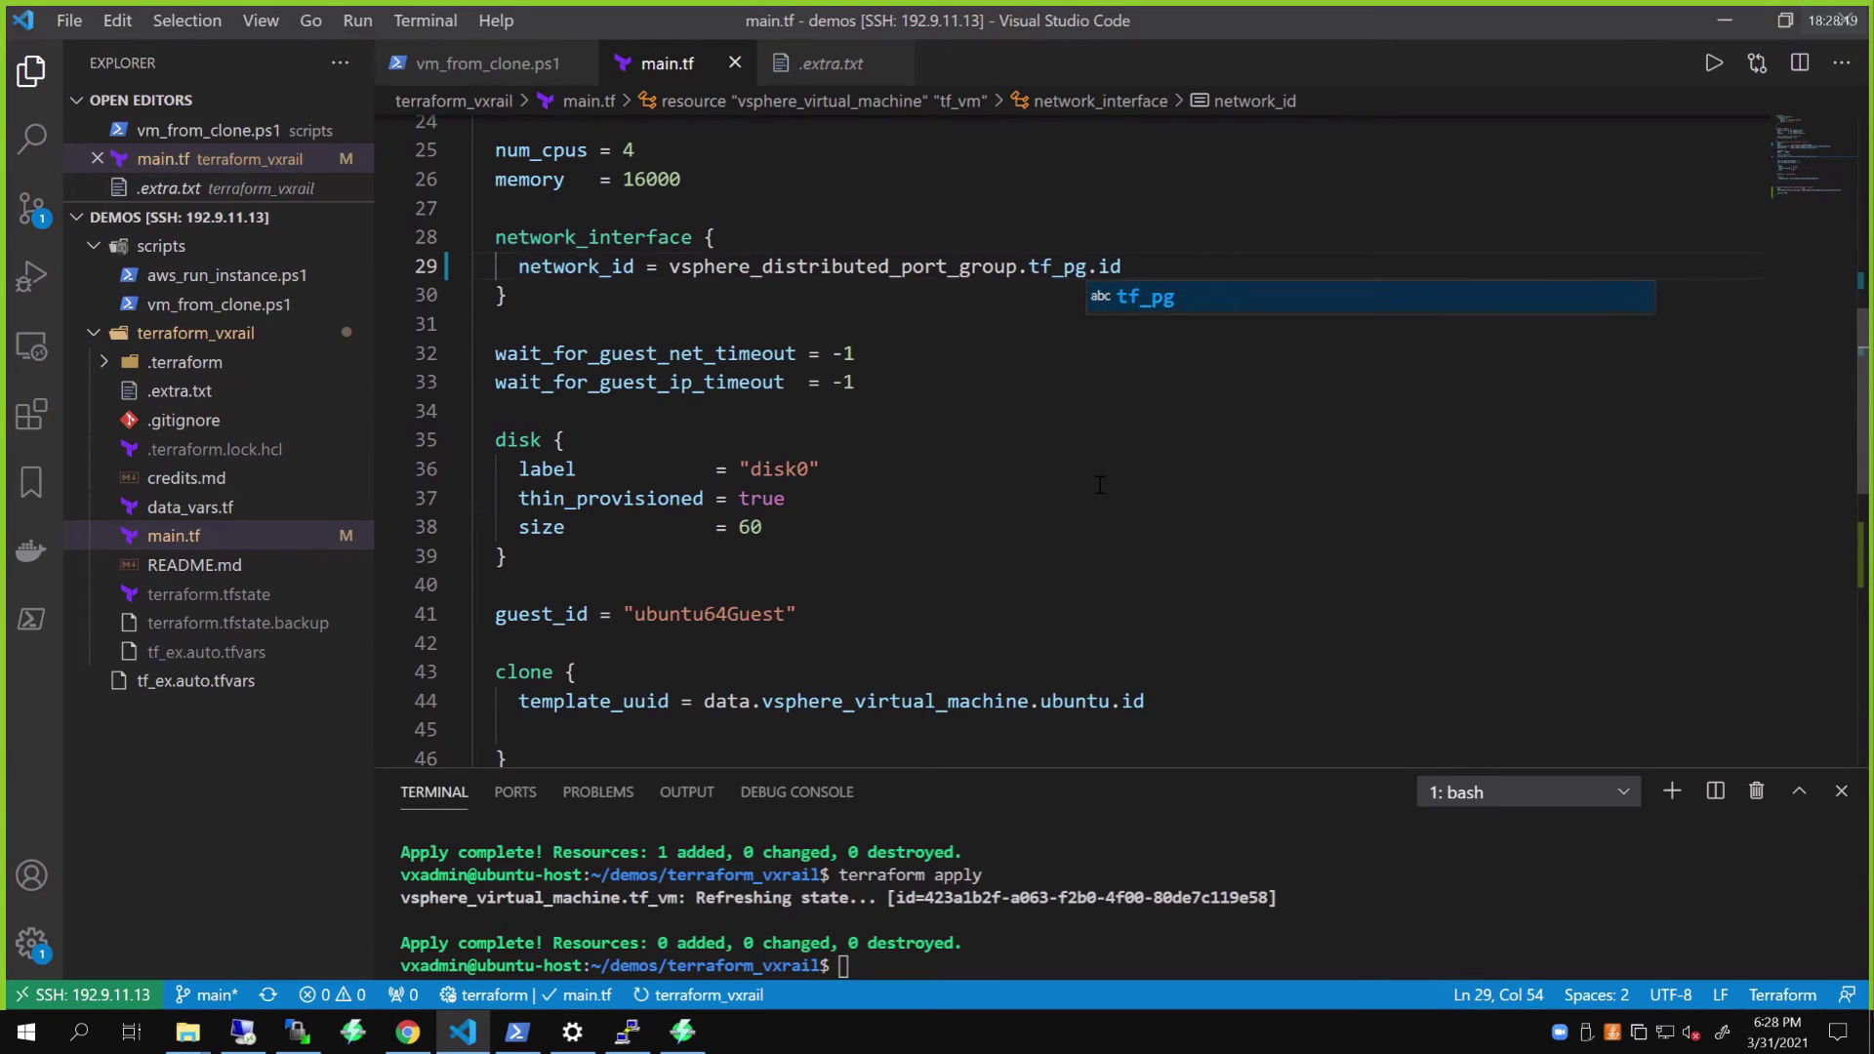
left_click(1100, 483)
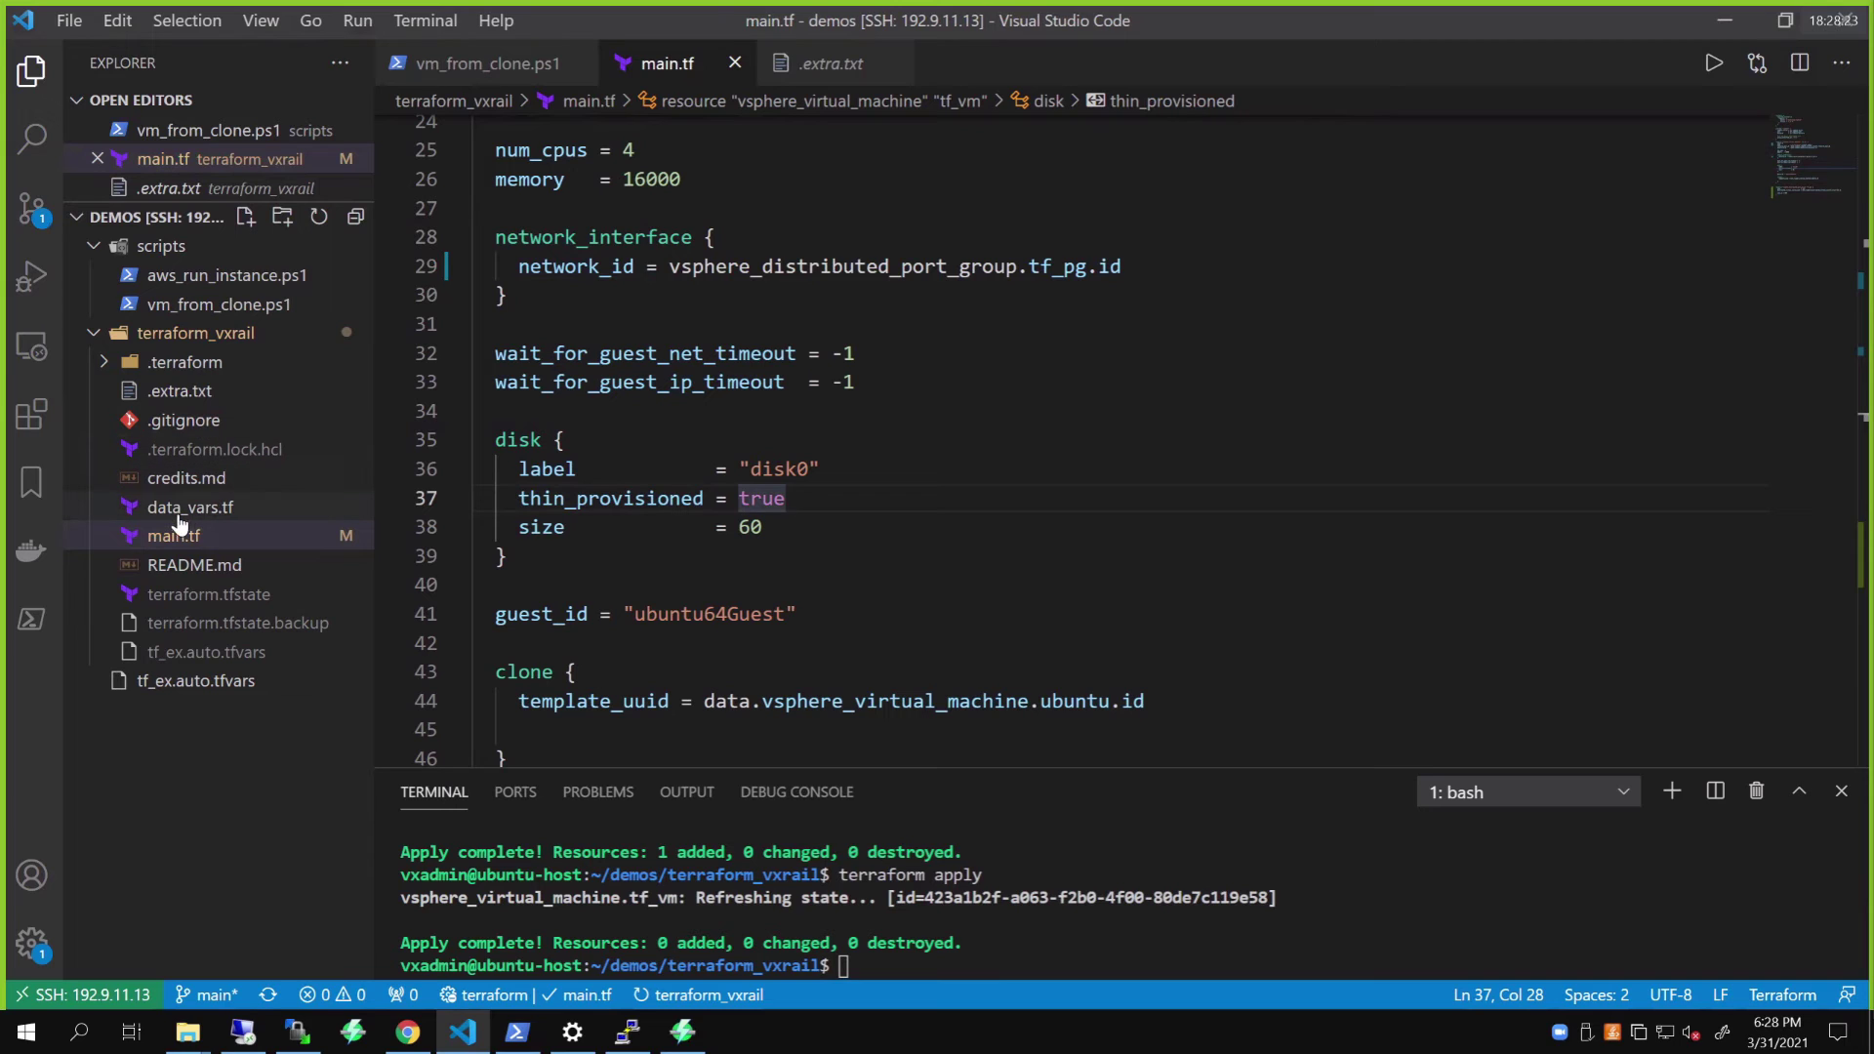
Step: Select the aws provider, tf_ec2 instance and aws-region variable blocks in .extra.txt
left_click(227, 399)
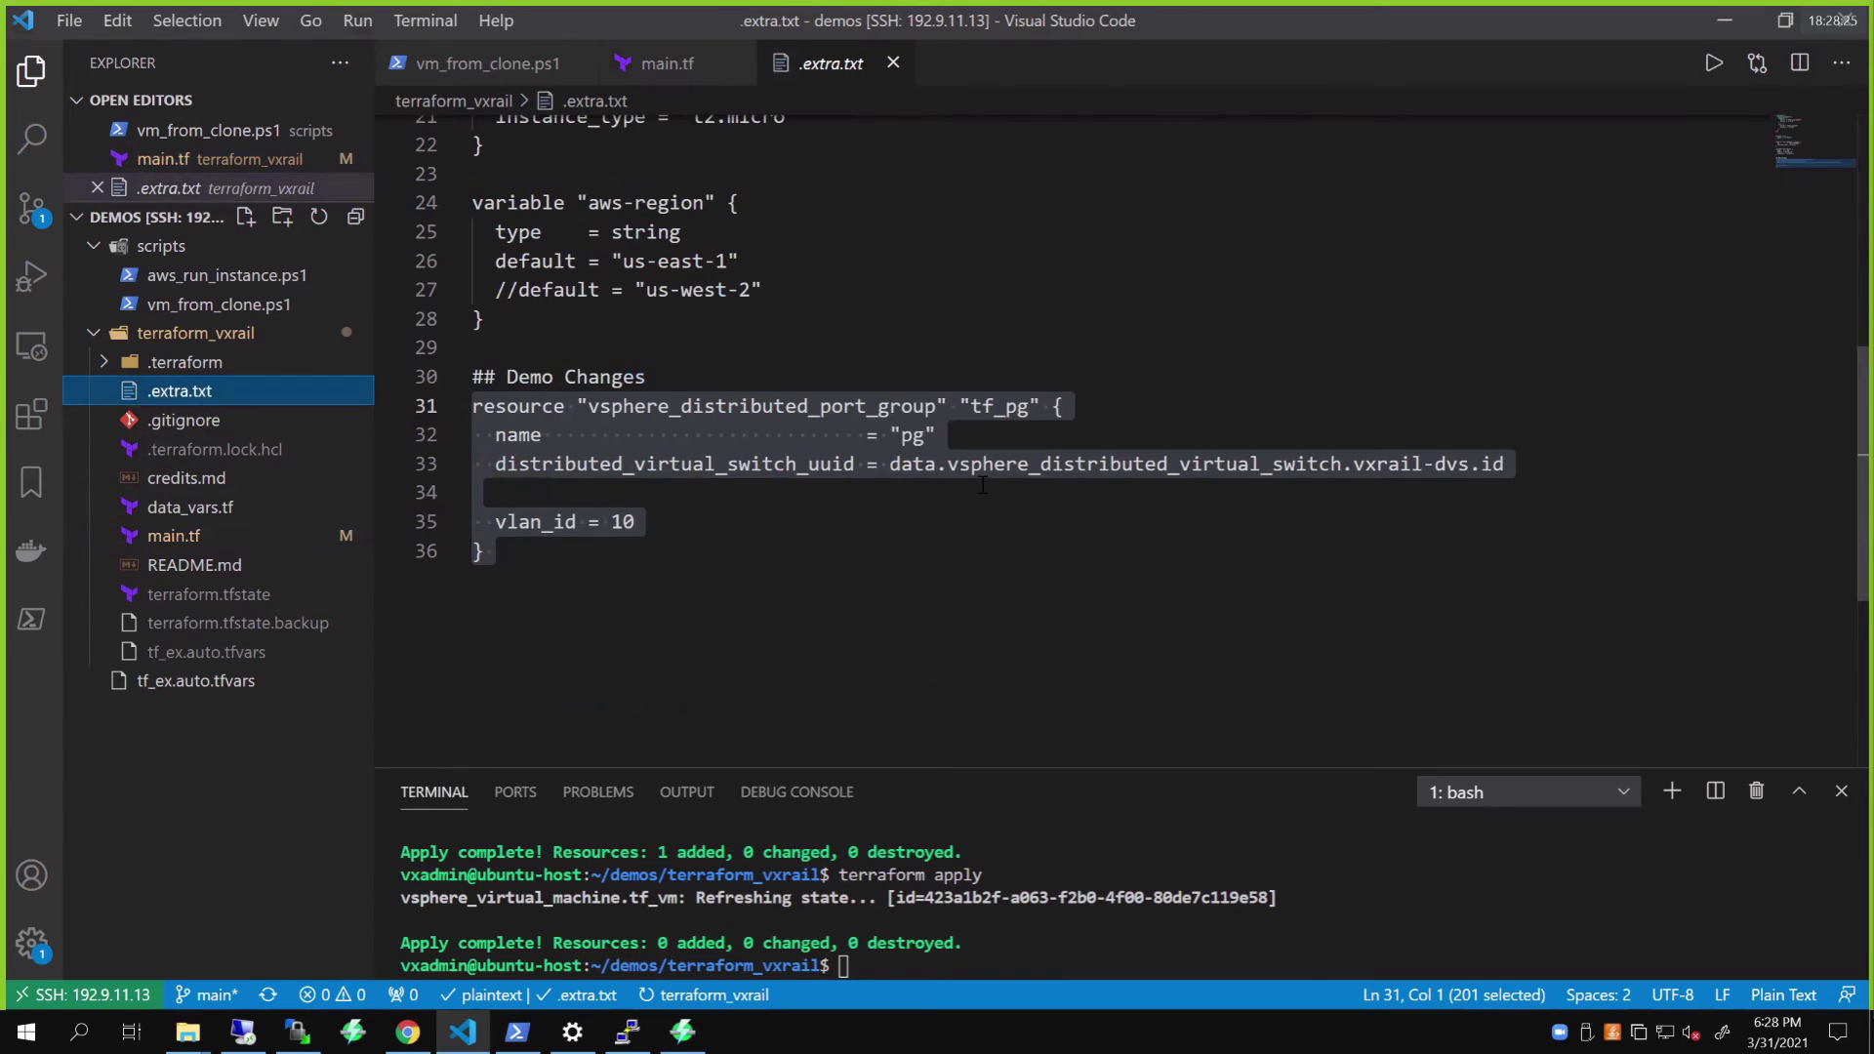
scroll(984, 483, "up", 5)
scroll(984, 484, "up", 3)
scroll(787, 361, "down", 5)
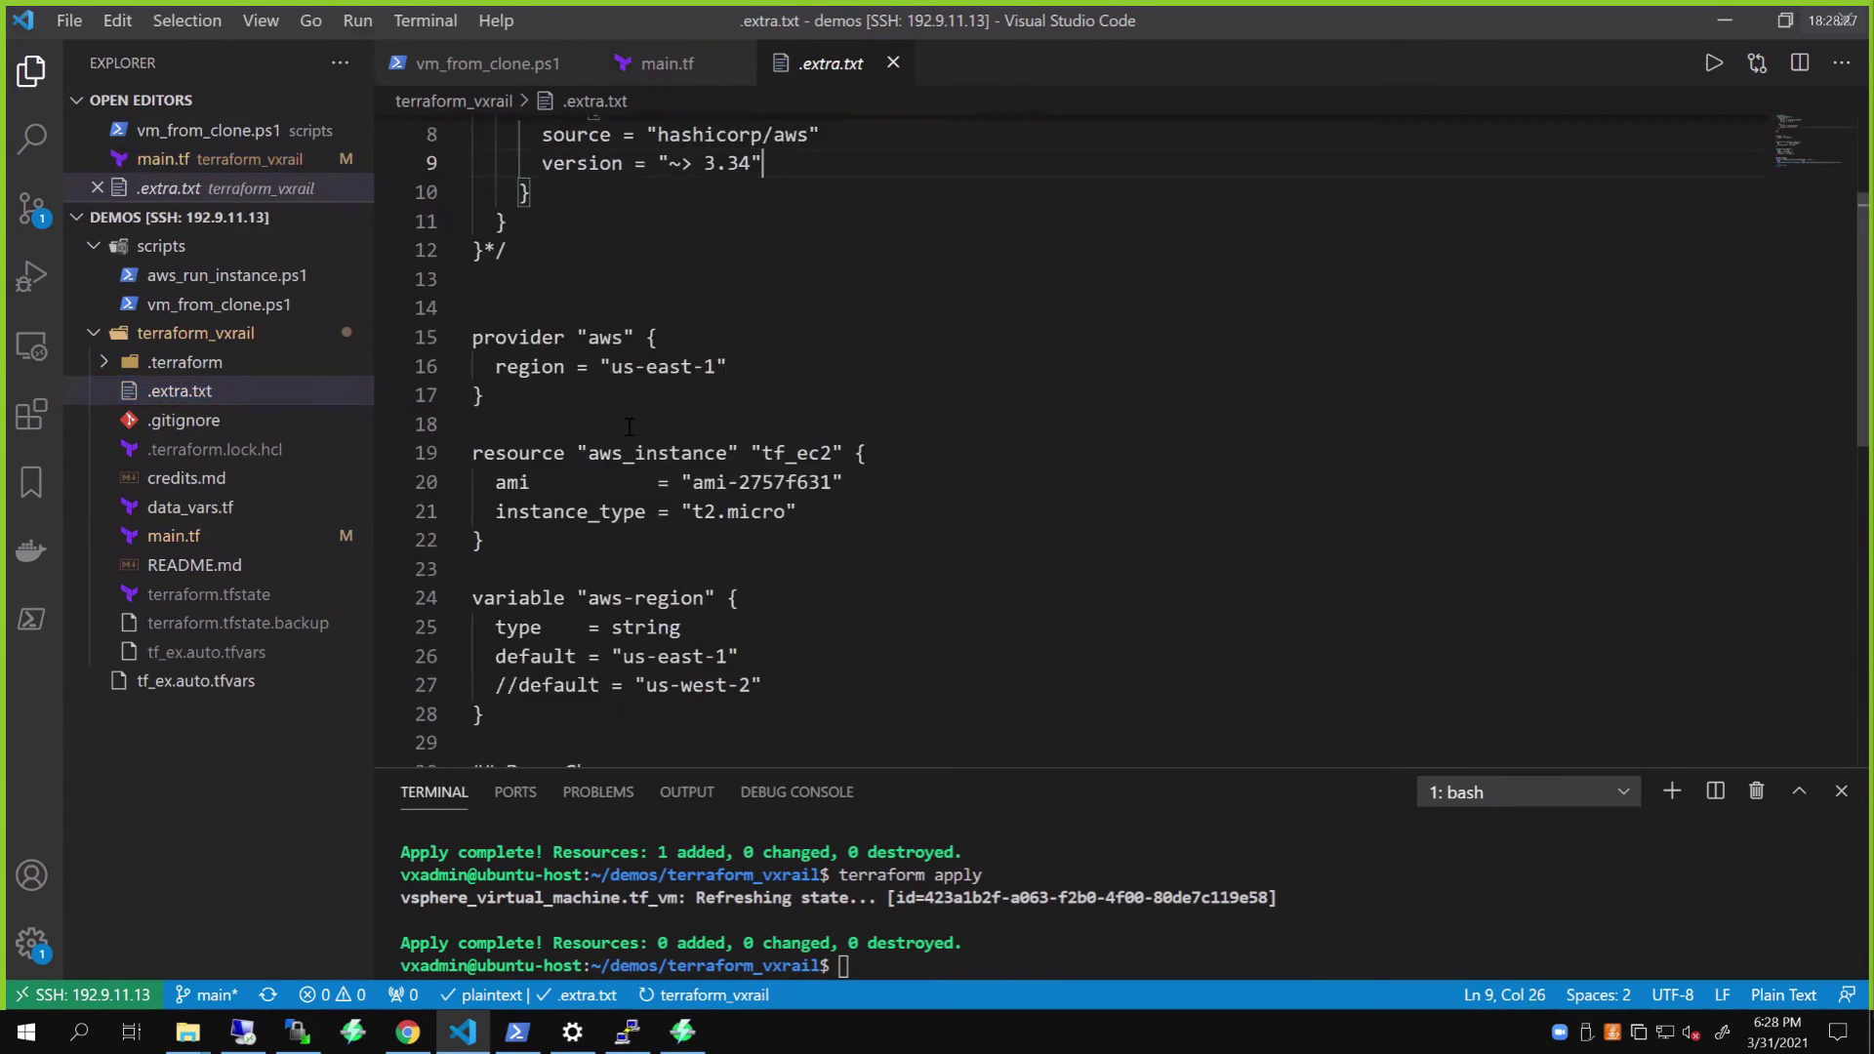
scroll(786, 440, "down", 3)
left_click(542, 516)
scroll(553, 432, "up", 5)
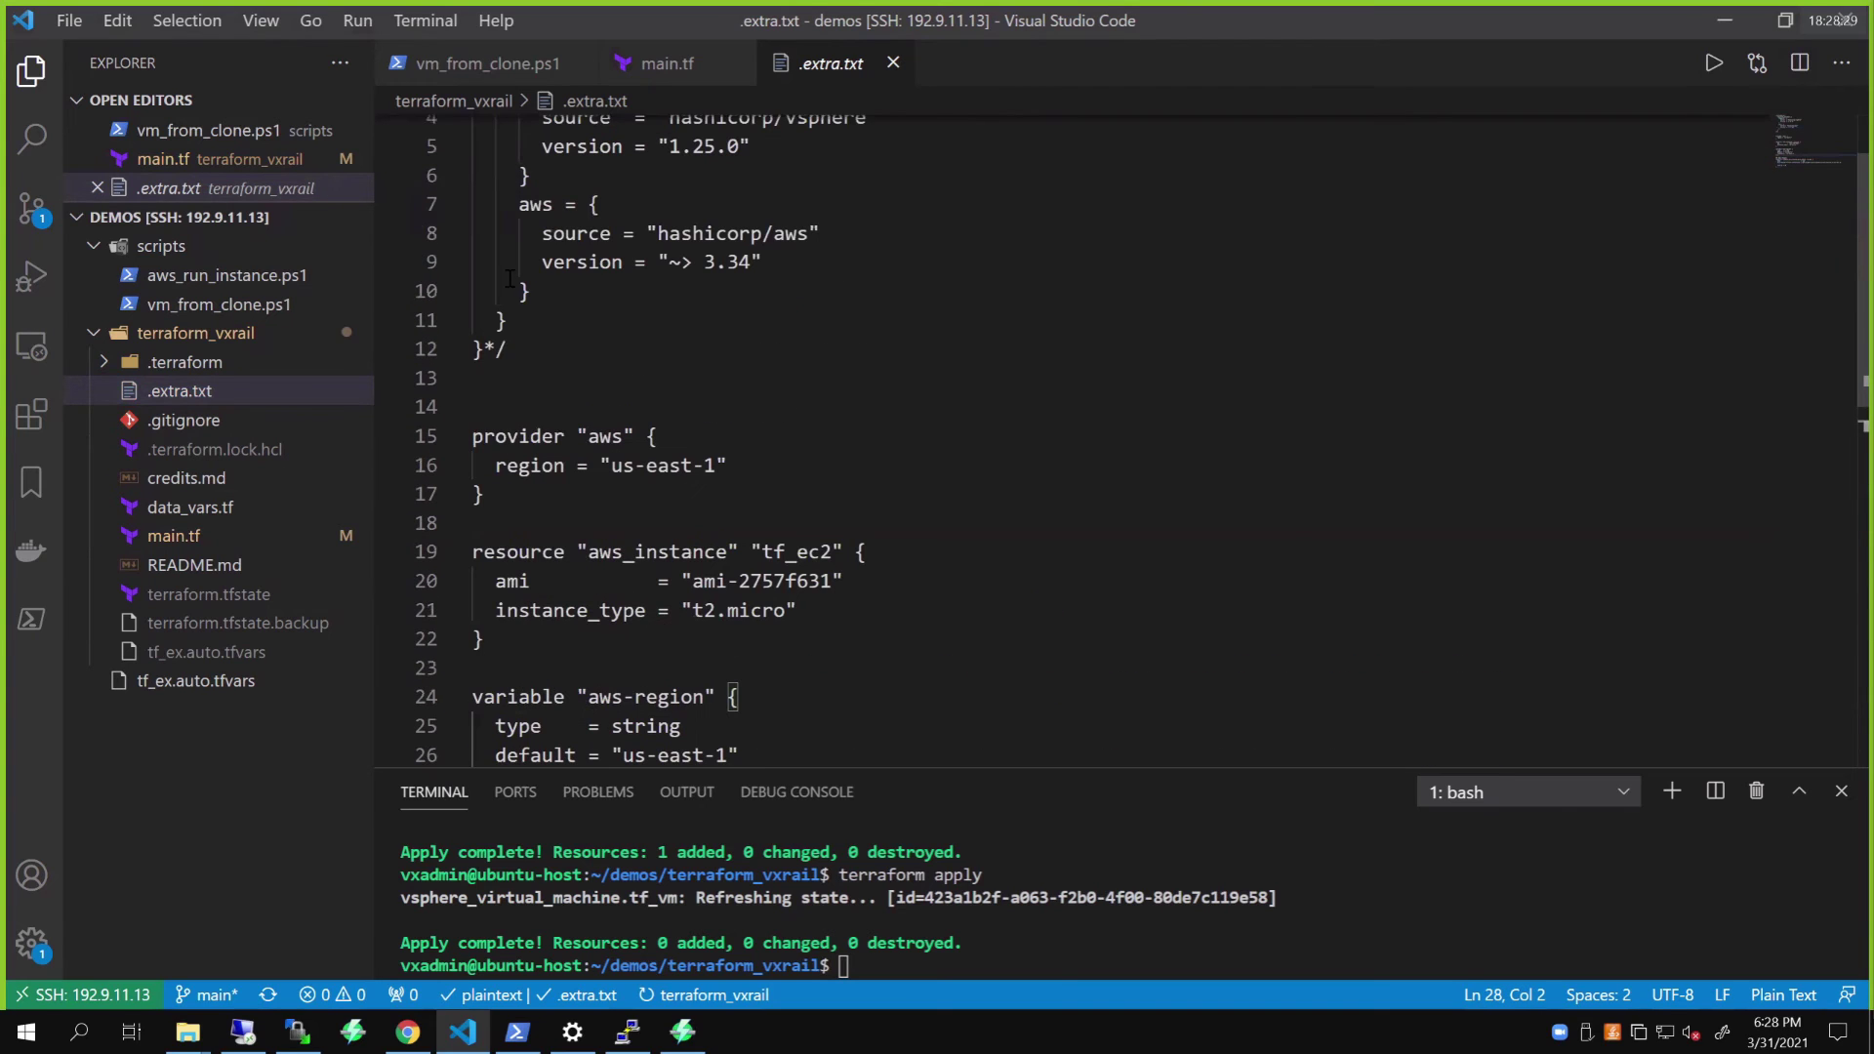
left_click(458, 437)
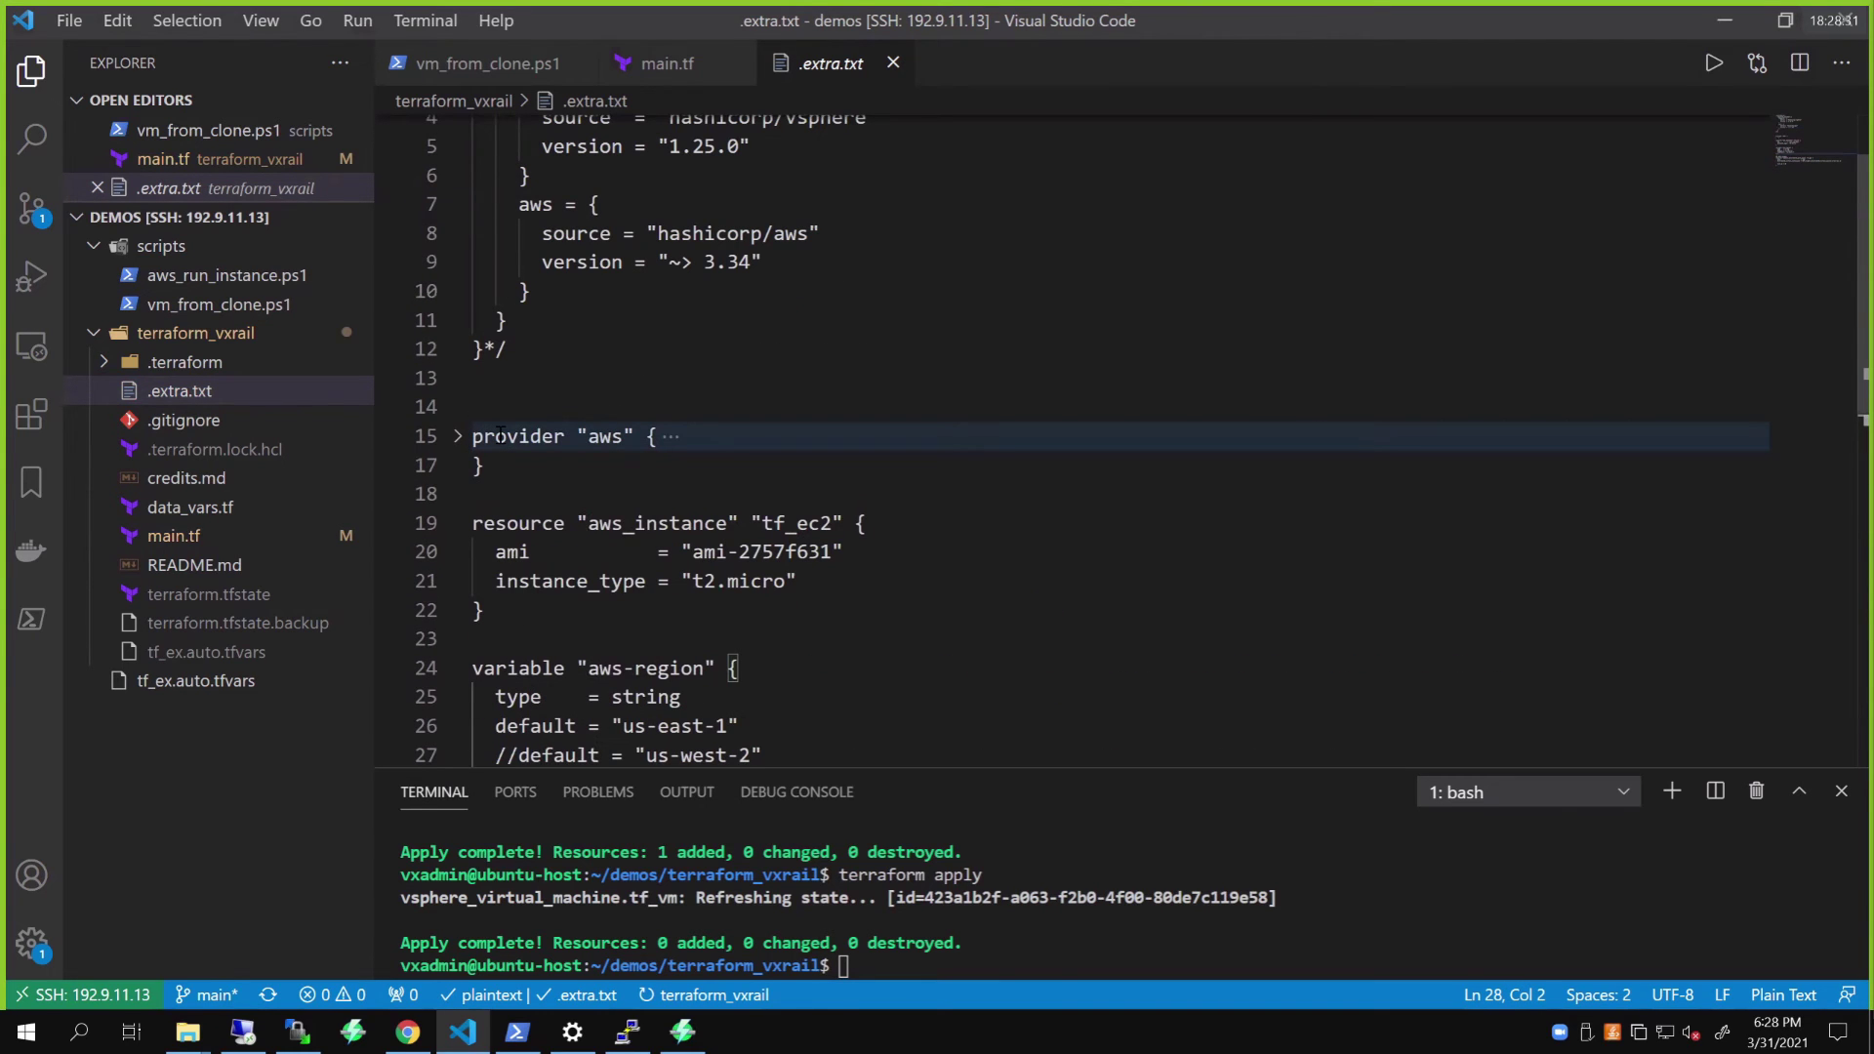
left_click(555, 465)
scroll(553, 466, "down", 3)
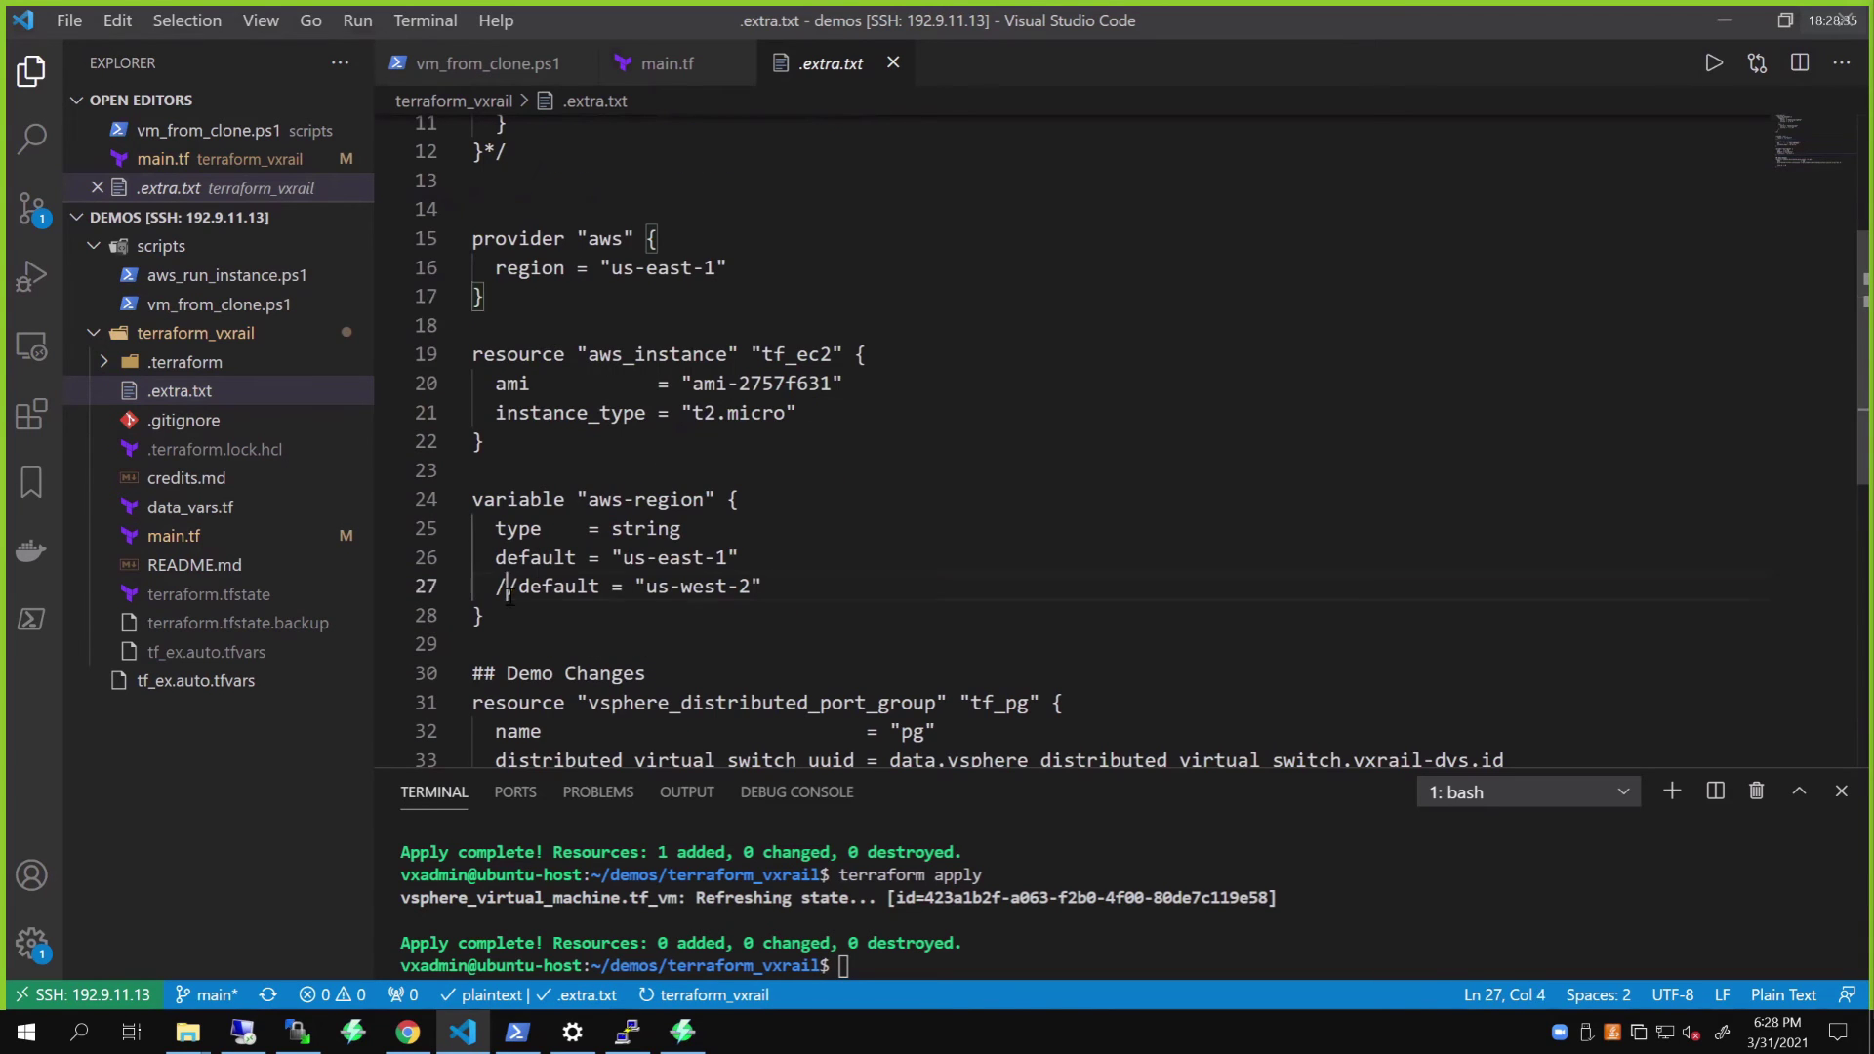
left_click_drag(510, 585, 471, 237)
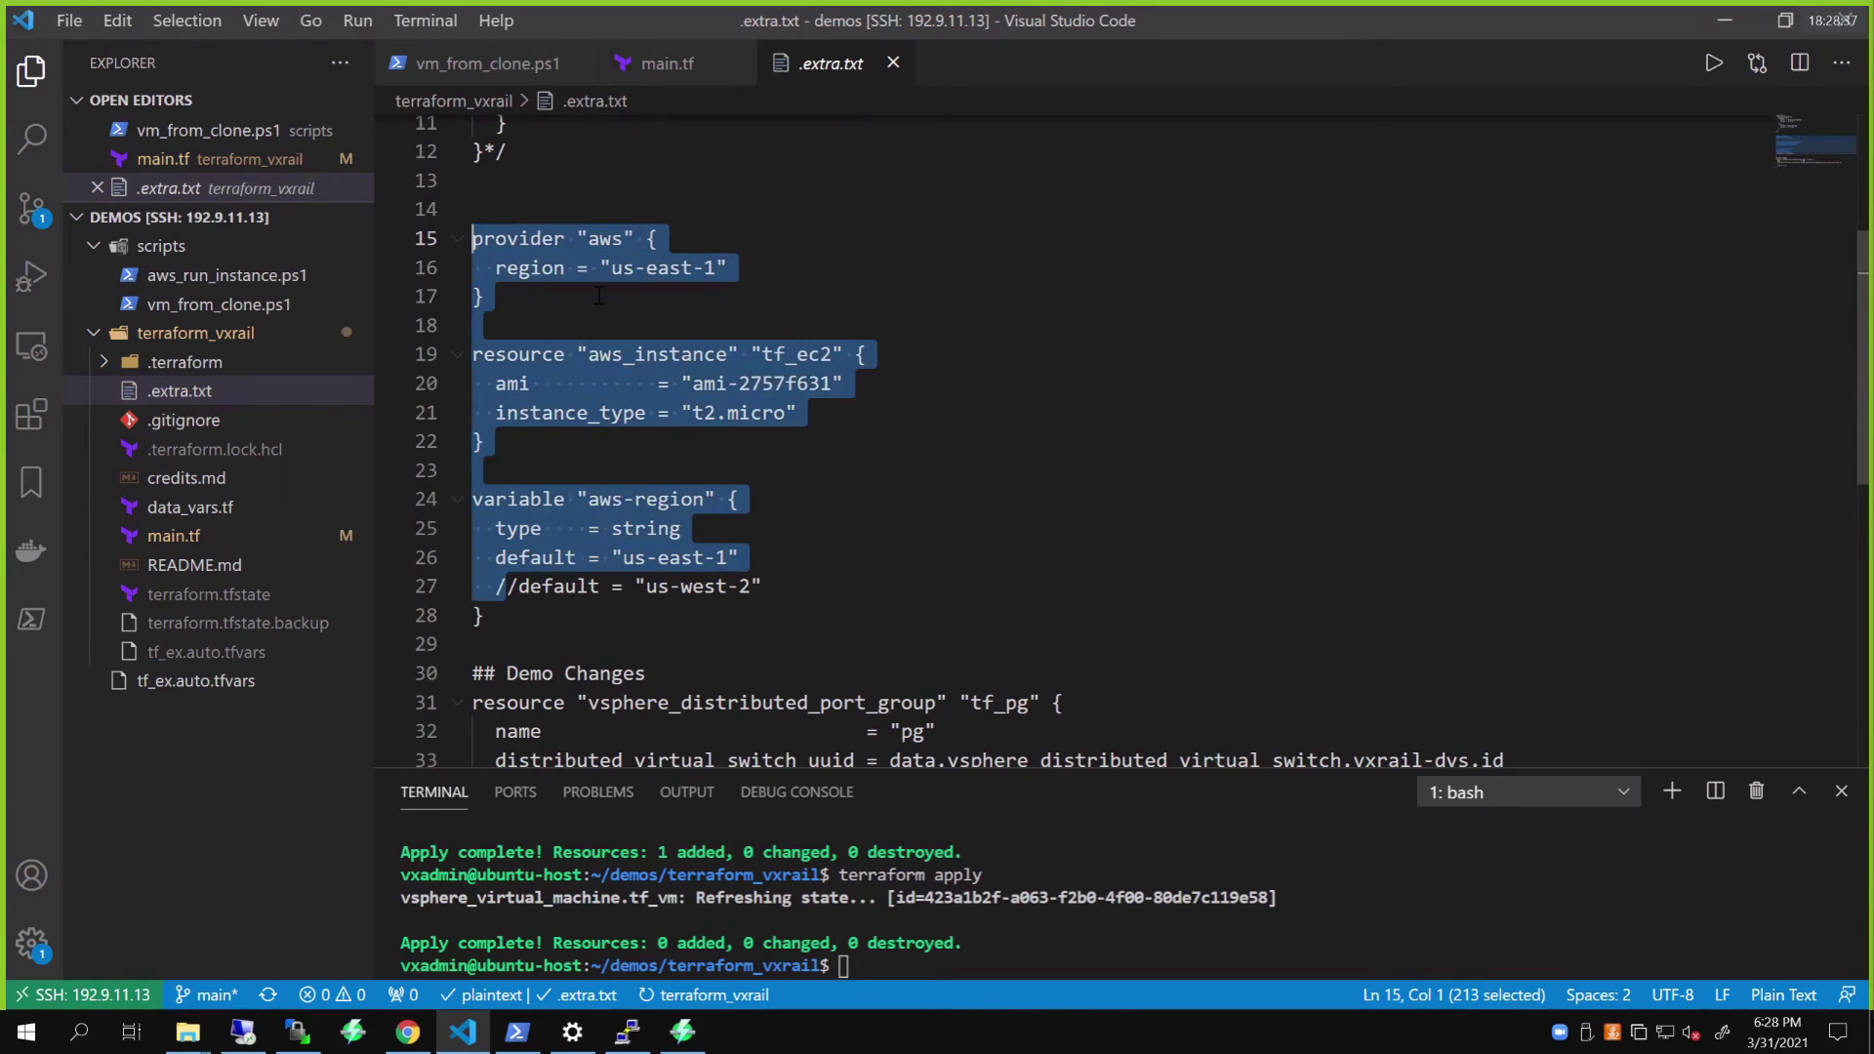
mouse_move(455, 440)
left_click_drag(489, 615, 473, 238)
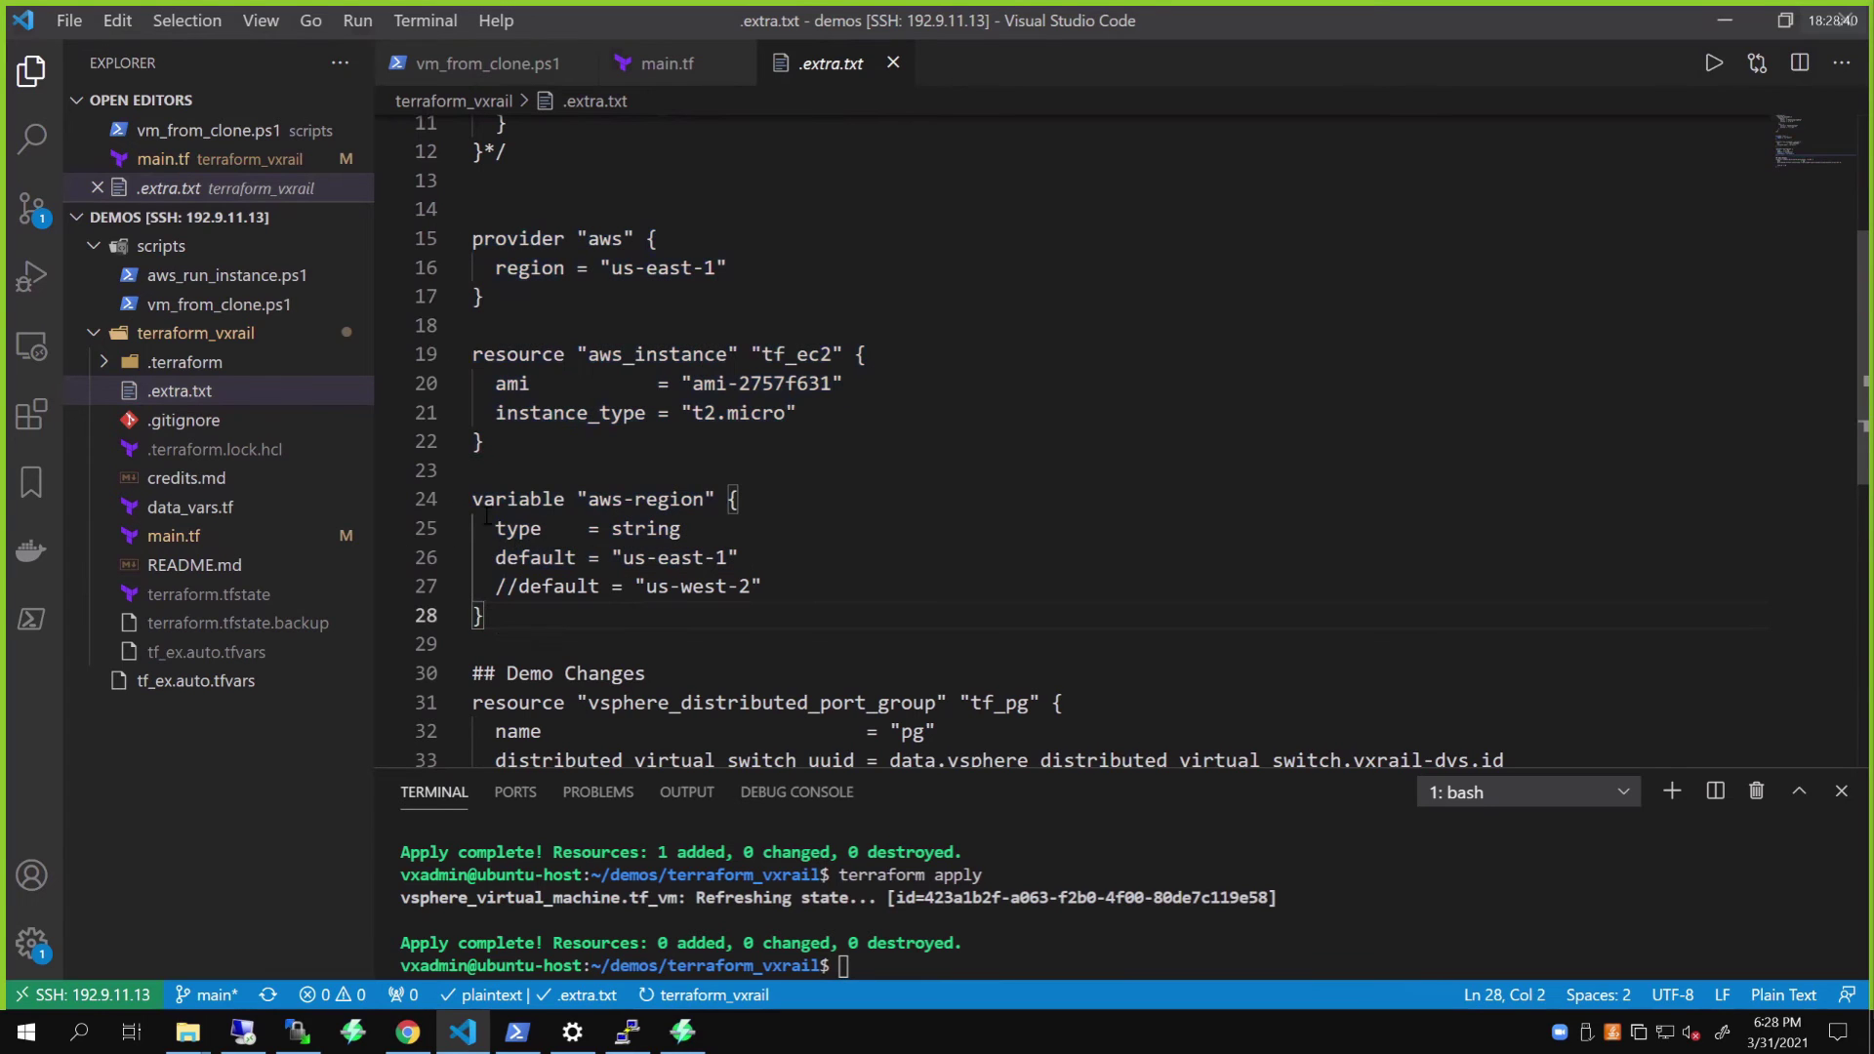
Step: Paste the AWS blocks at the end of main.tf and open data_vars.tf
left_click(172, 535)
scroll(803, 430, "up", 3)
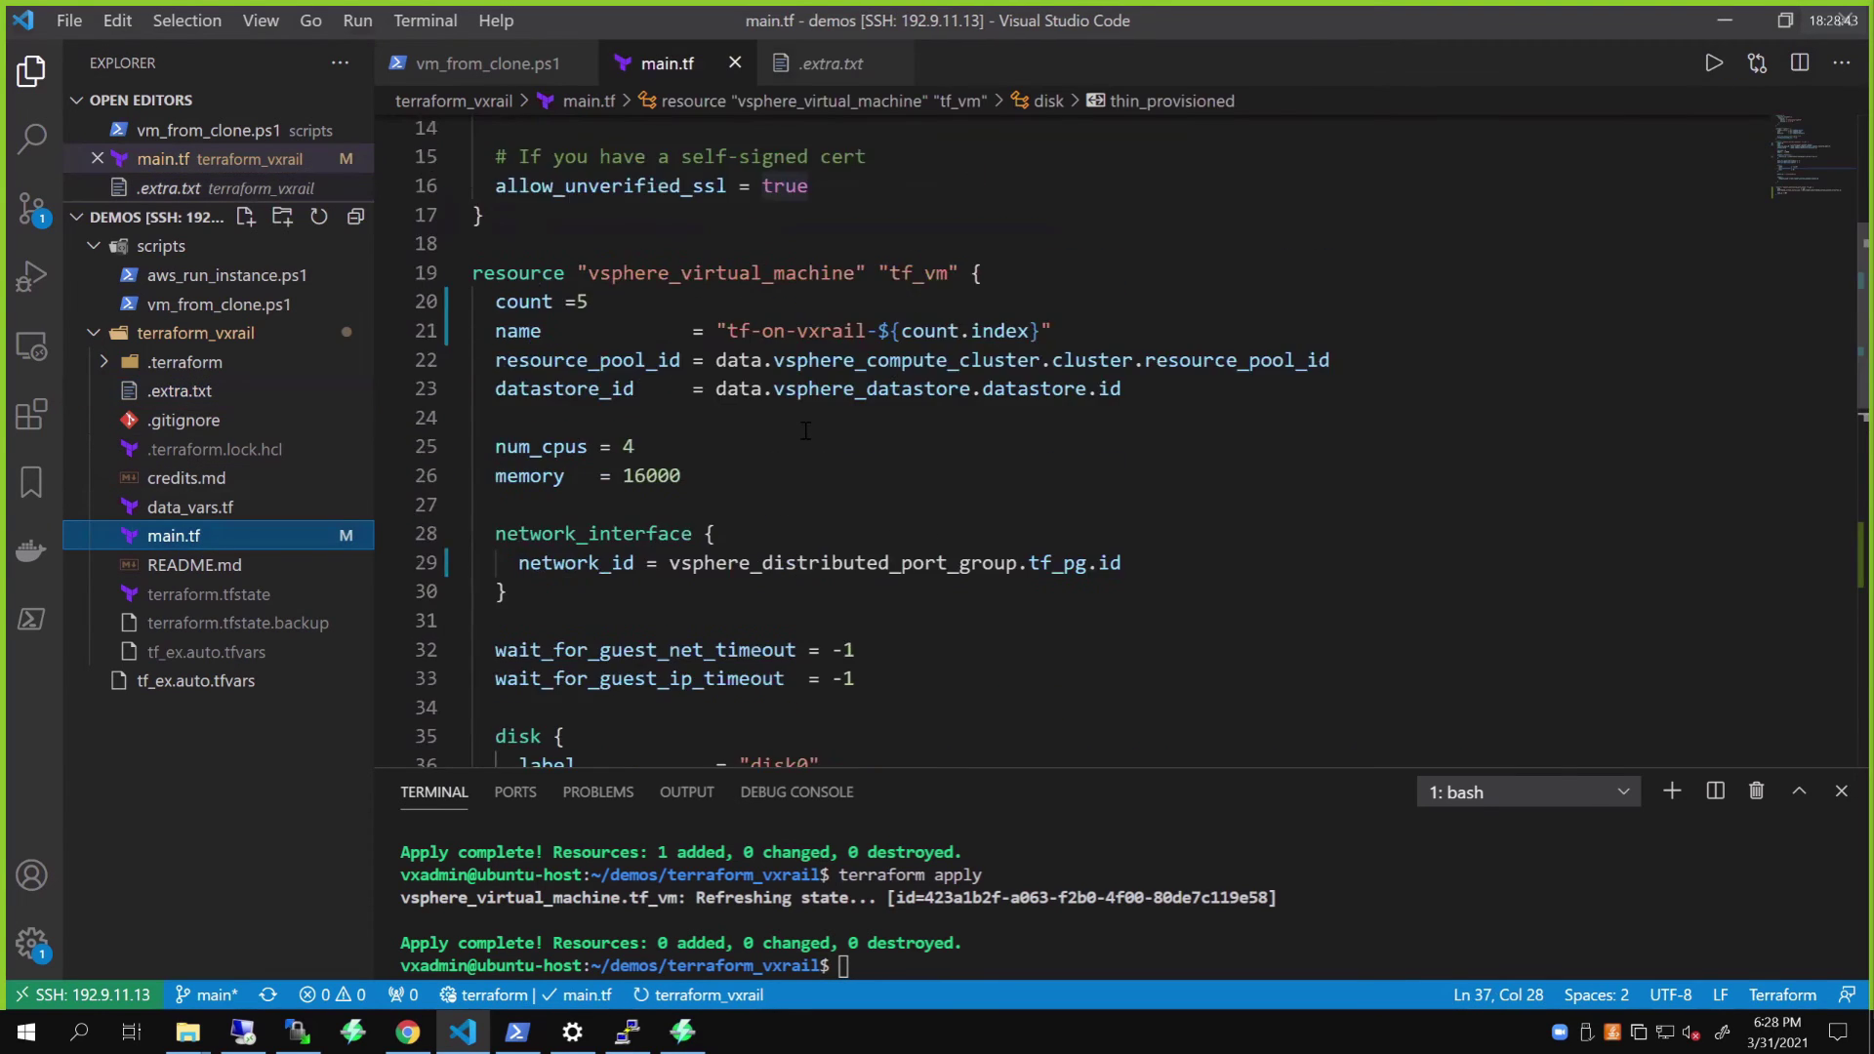
scroll(802, 429, "down", 5)
scroll(778, 483, "down", 5)
left_click(695, 622)
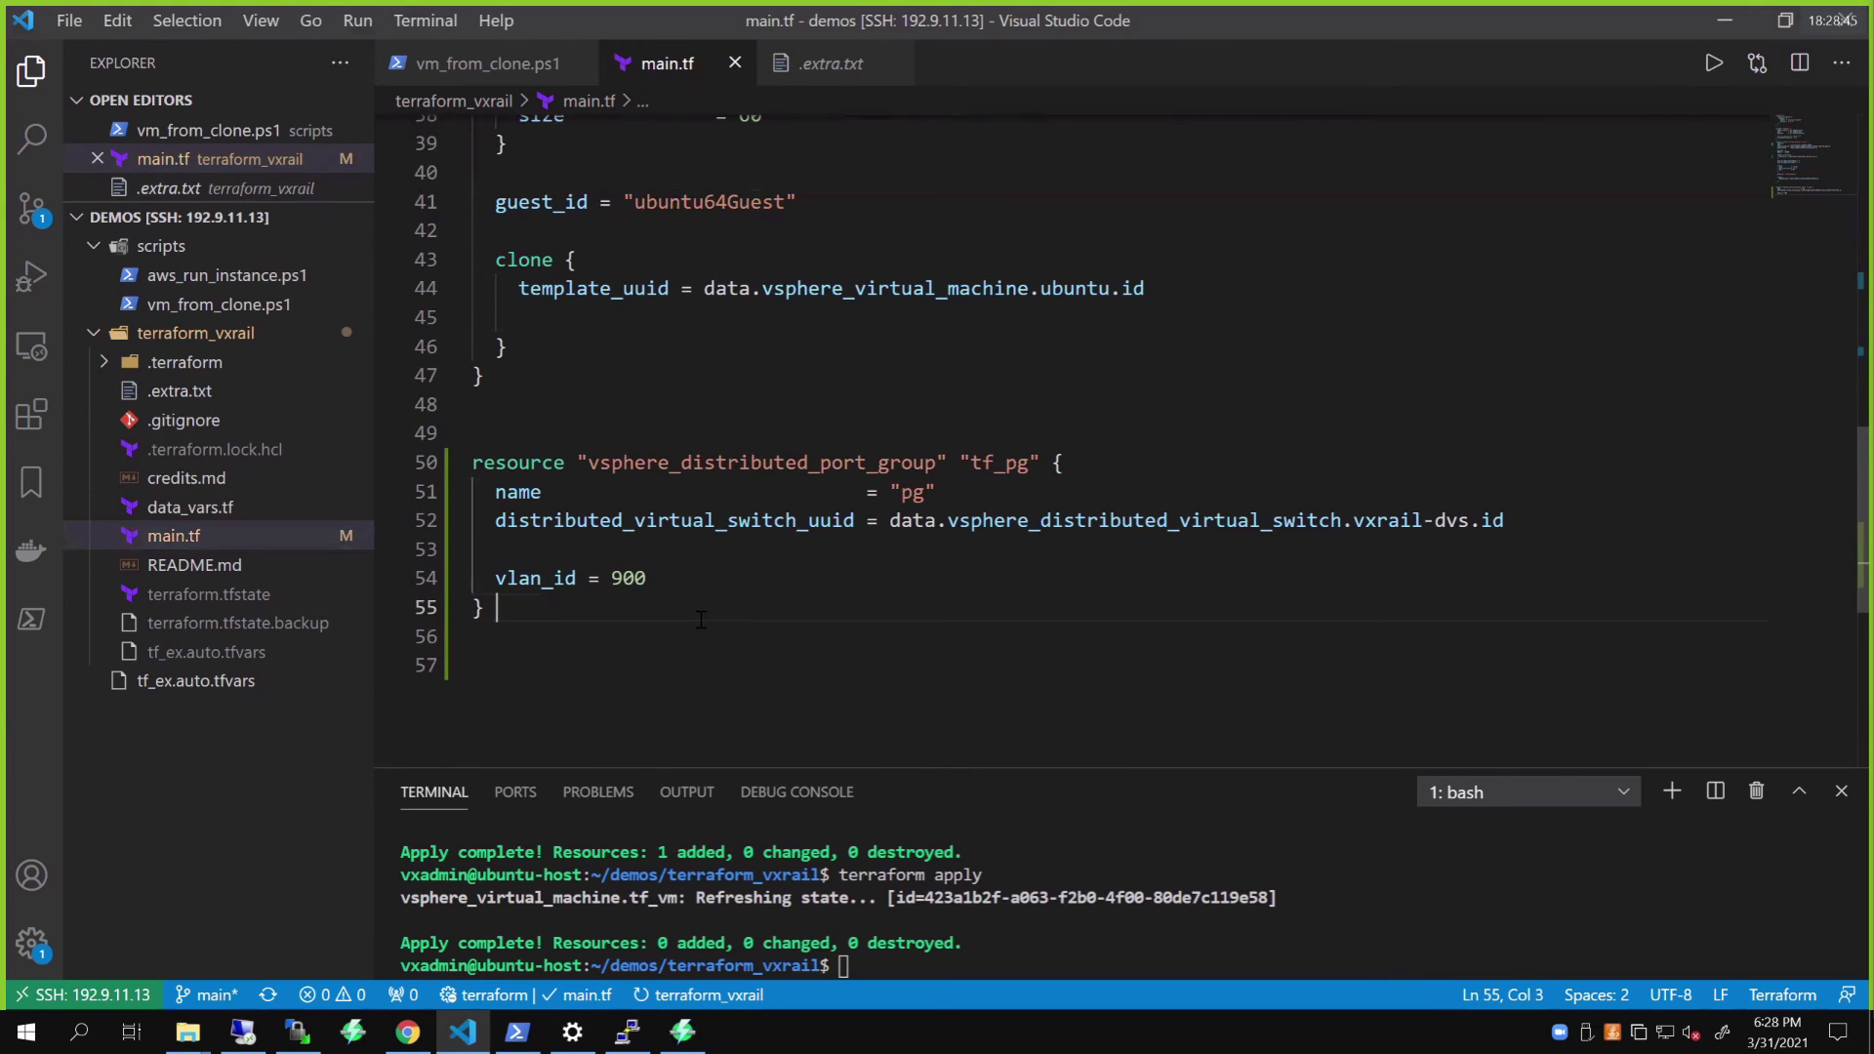
key("Return")
key("Return")
type("provider \"aws\" {   region = \"us-east-1\" }  resource \"aws_instance\" \"tf_ec2\" {   ami           = \"ami-2757f631\"   instance_type = \"t2.micro\" }  variable \"aws-region\" {   type    = string   default = \"us-east-1\"   //default = \"us-west-2\" }")
scroll(765, 586, "up", 3)
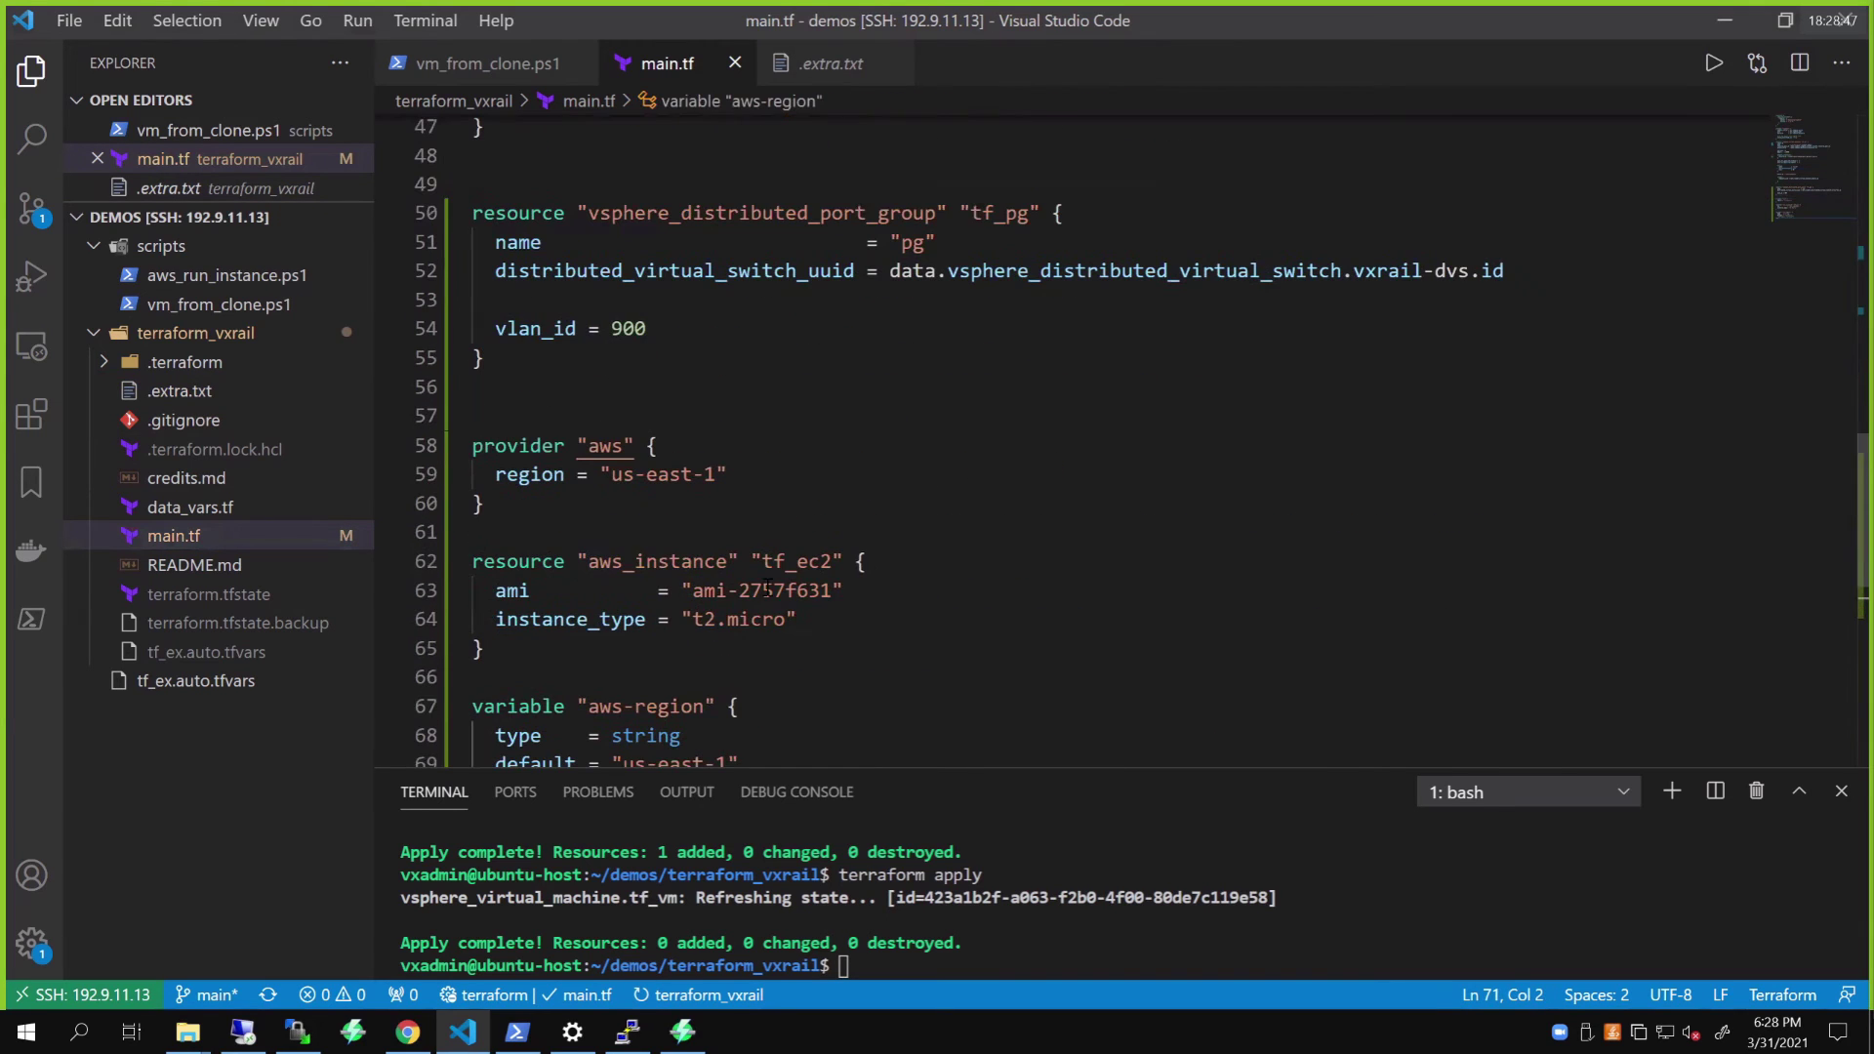
left_click(189, 508)
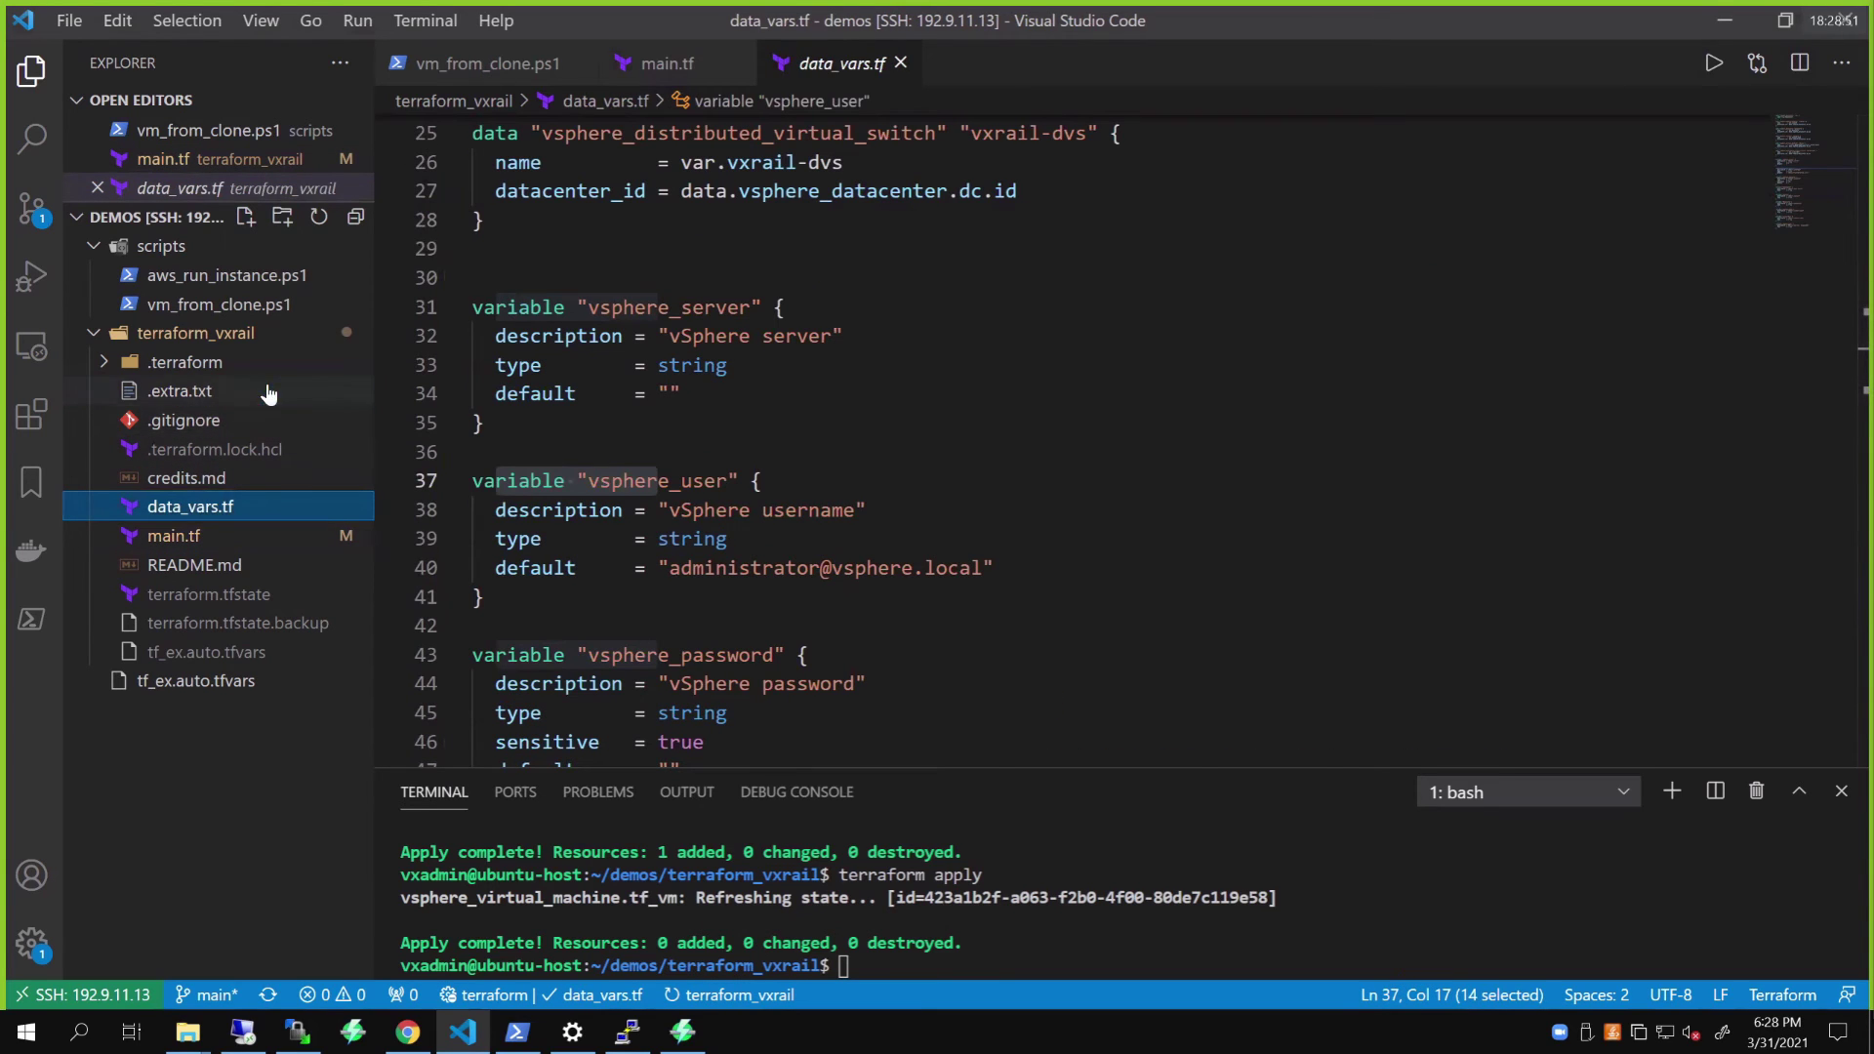
Step: Add the hashicorp/aws ~> 3.34 entry after vsphere in main.tf's required_providers
left_click(180, 392)
scroll(713, 293, "up", 5)
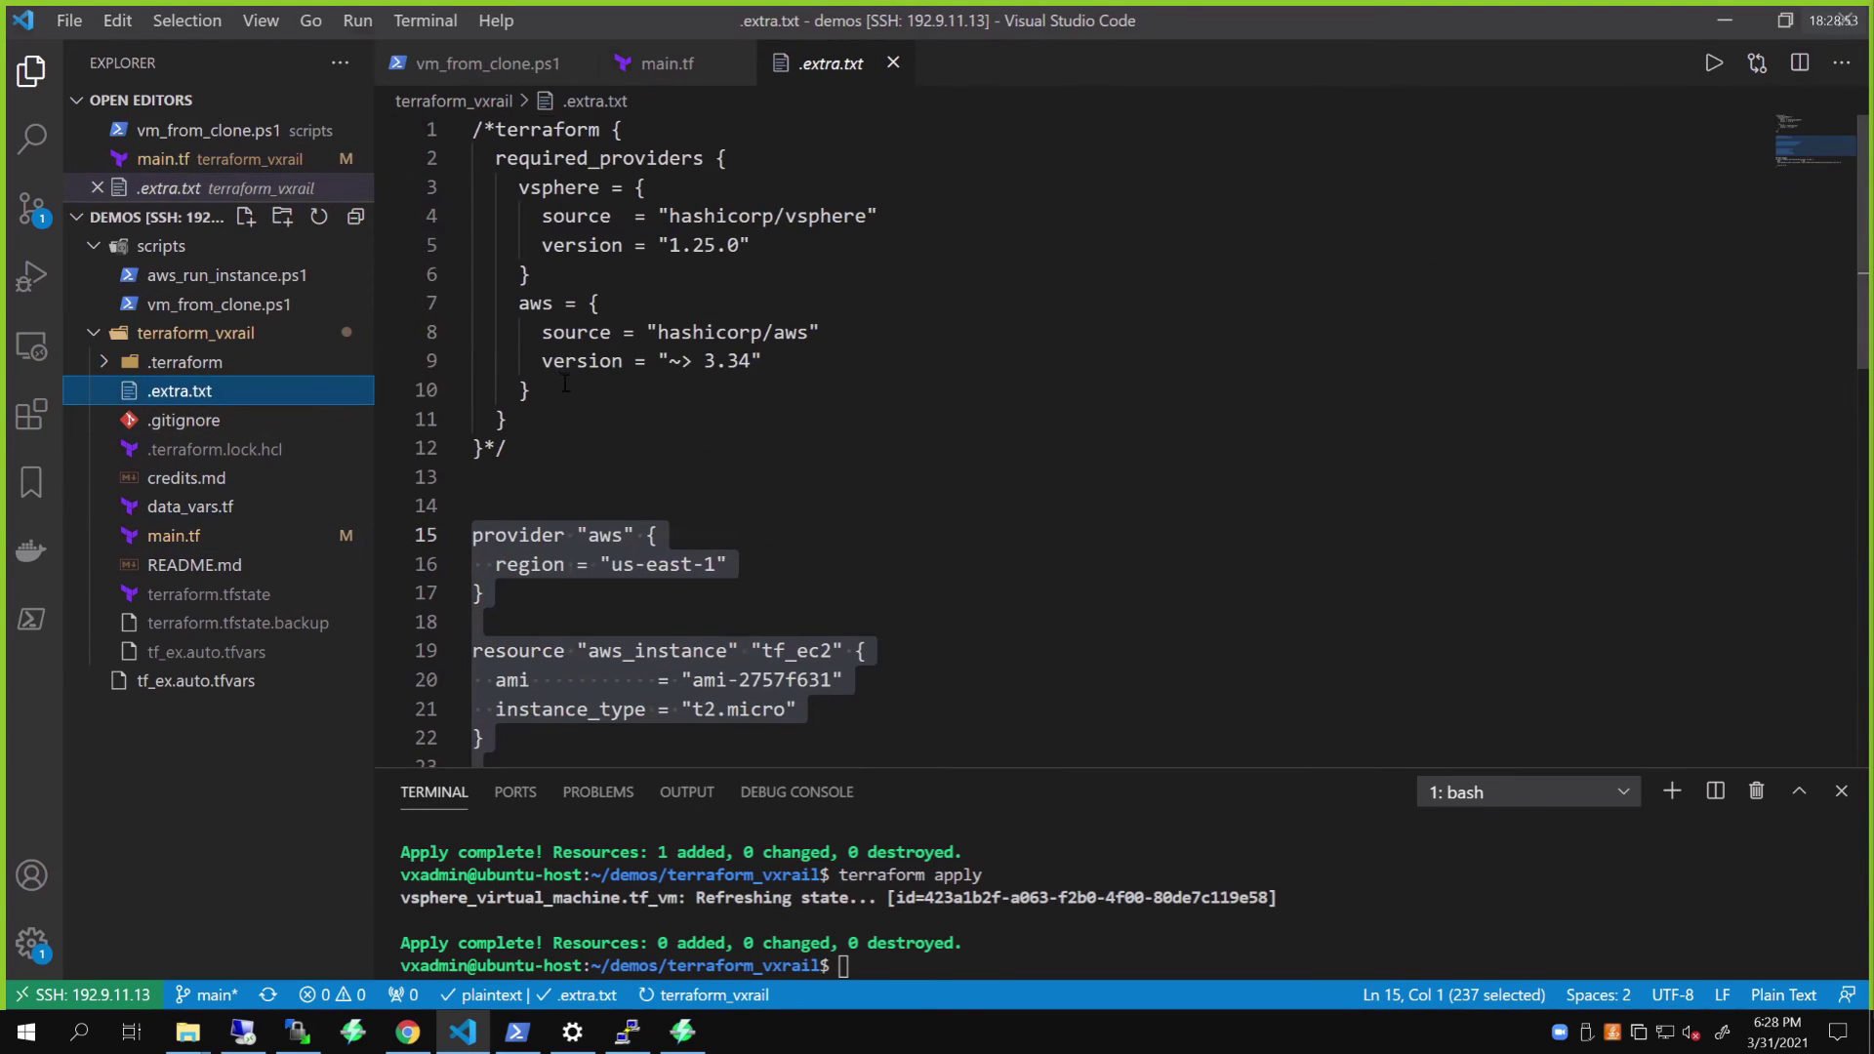
left_click_drag(535, 391, 419, 302)
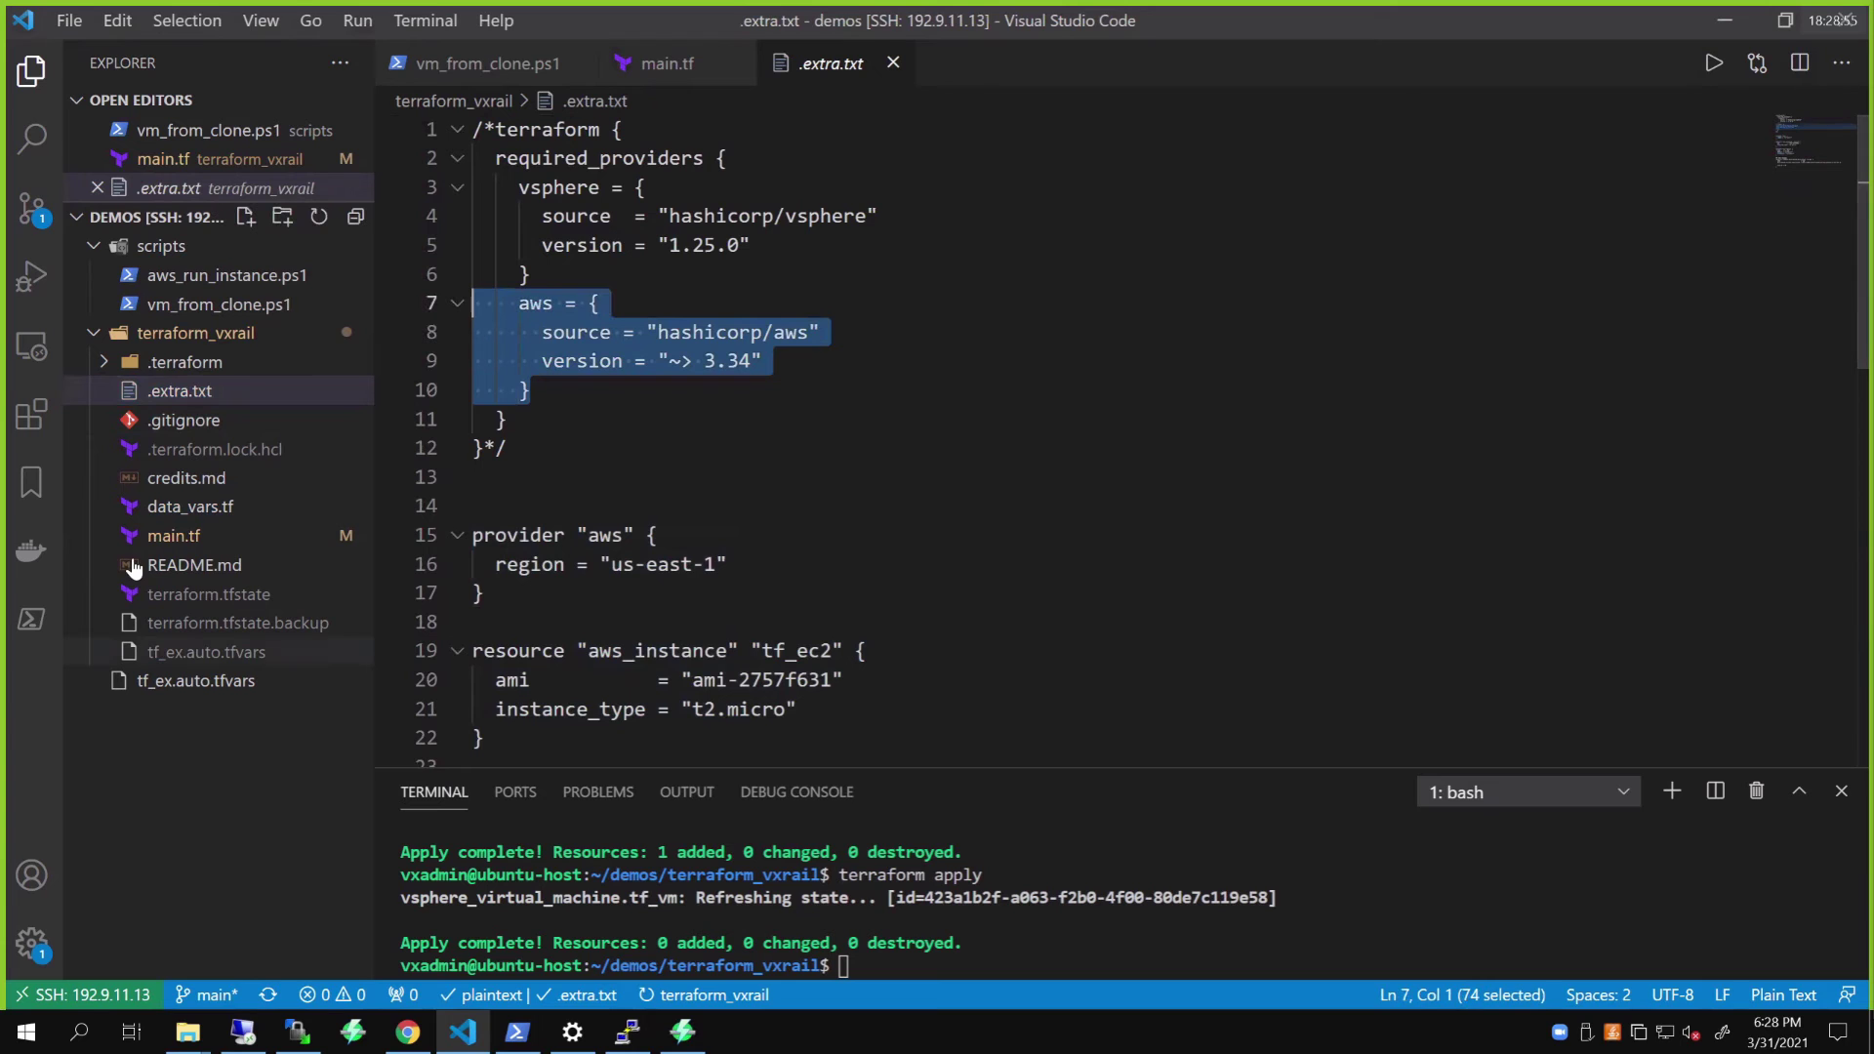
left_click(173, 535)
scroll(712, 366, "up", 5)
scroll(711, 366, "up", 5)
scroll(712, 366, "up", 3)
left_click(659, 244)
key("End")
key("Return")
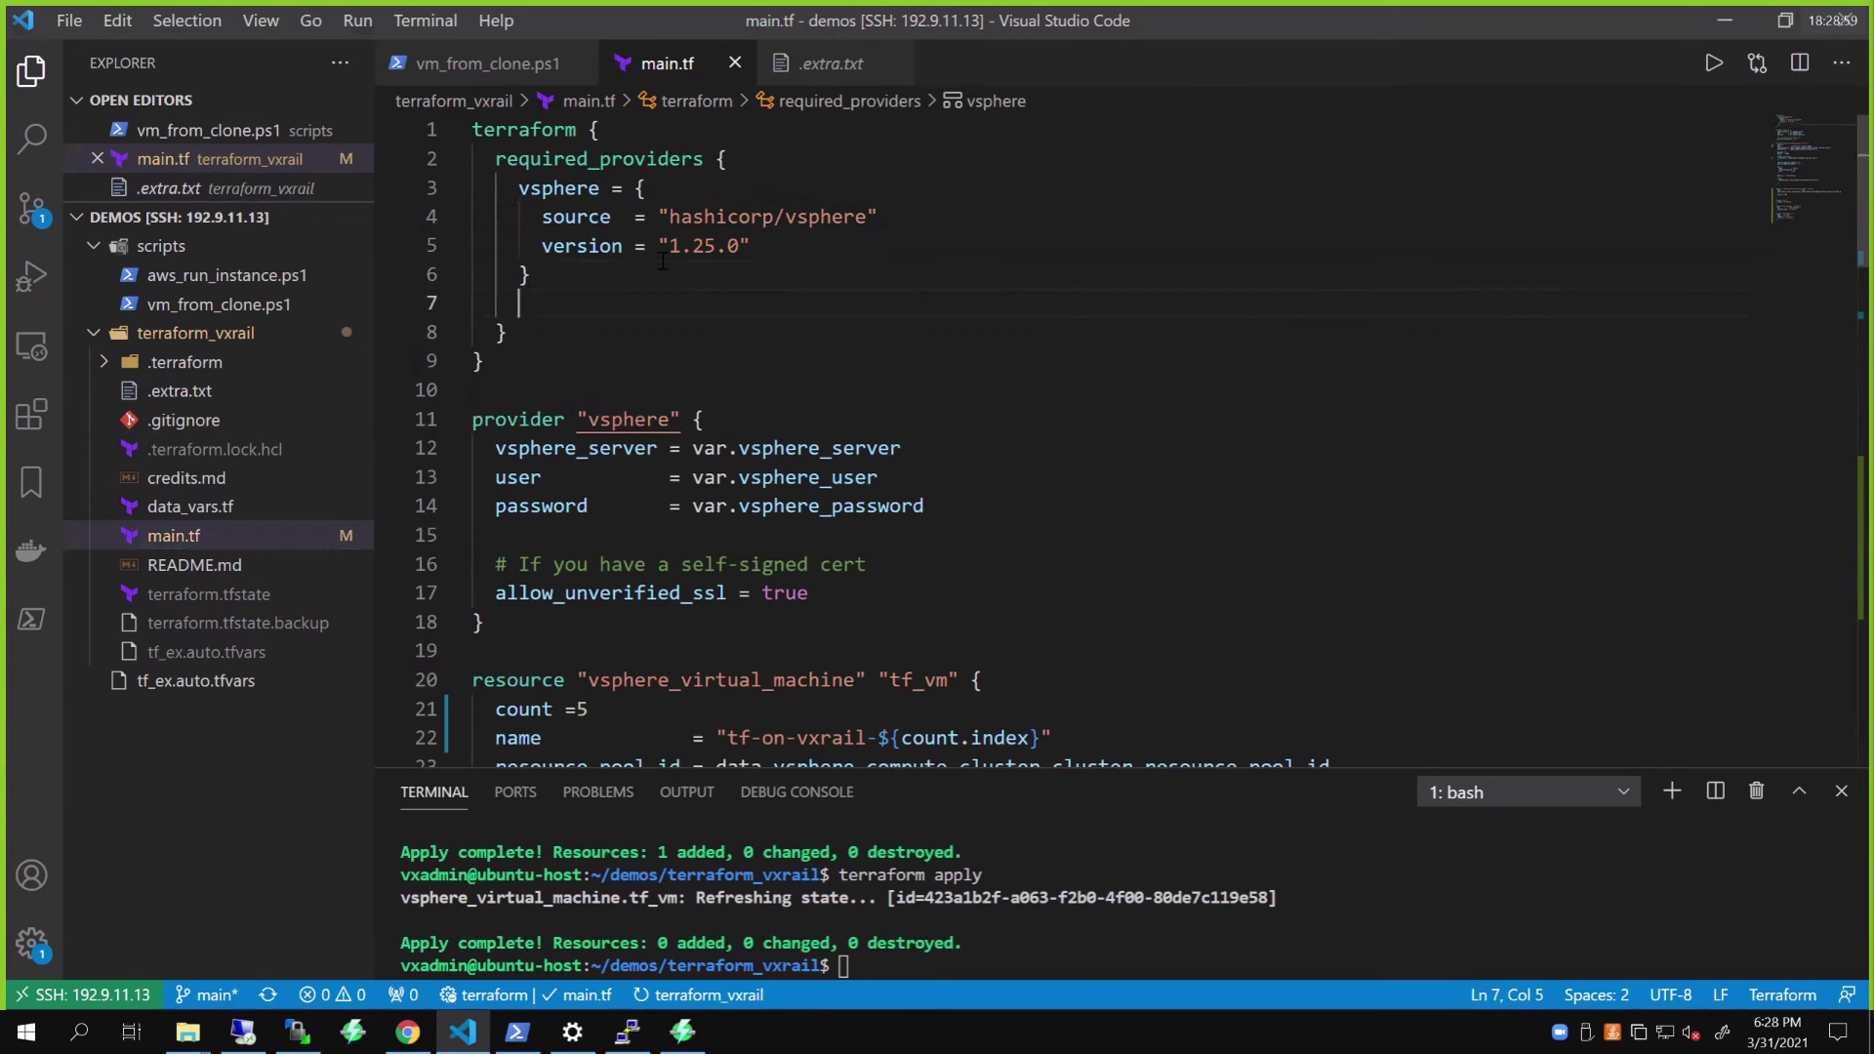
type("aws = {       source = \"hashicorp/aws\"       version = \"~> 3.34\"     }")
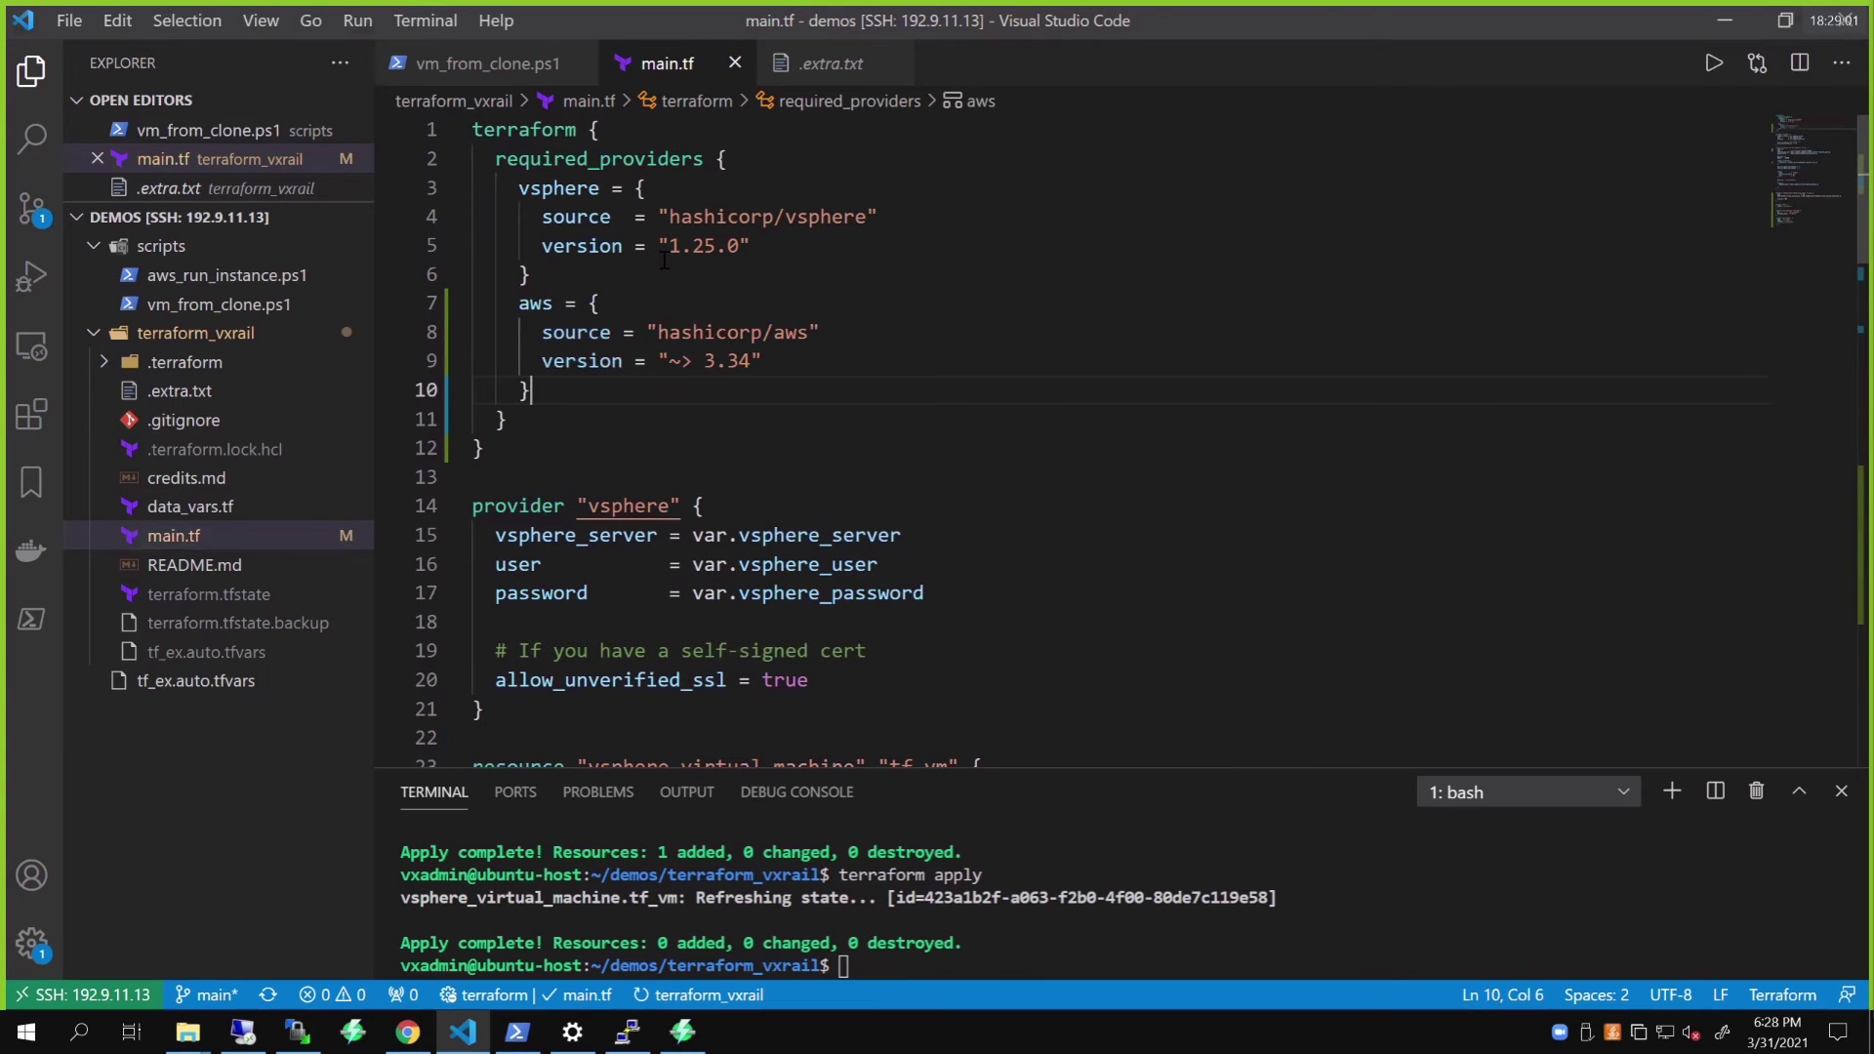
scroll(703, 440, "down", 4)
scroll(704, 439, "down", 3)
left_click(1117, 871)
Step: Enlarge the terminal, init to install hashicorp/aws v3.34.0, validate, and start terraform apply
left_click(1800, 791)
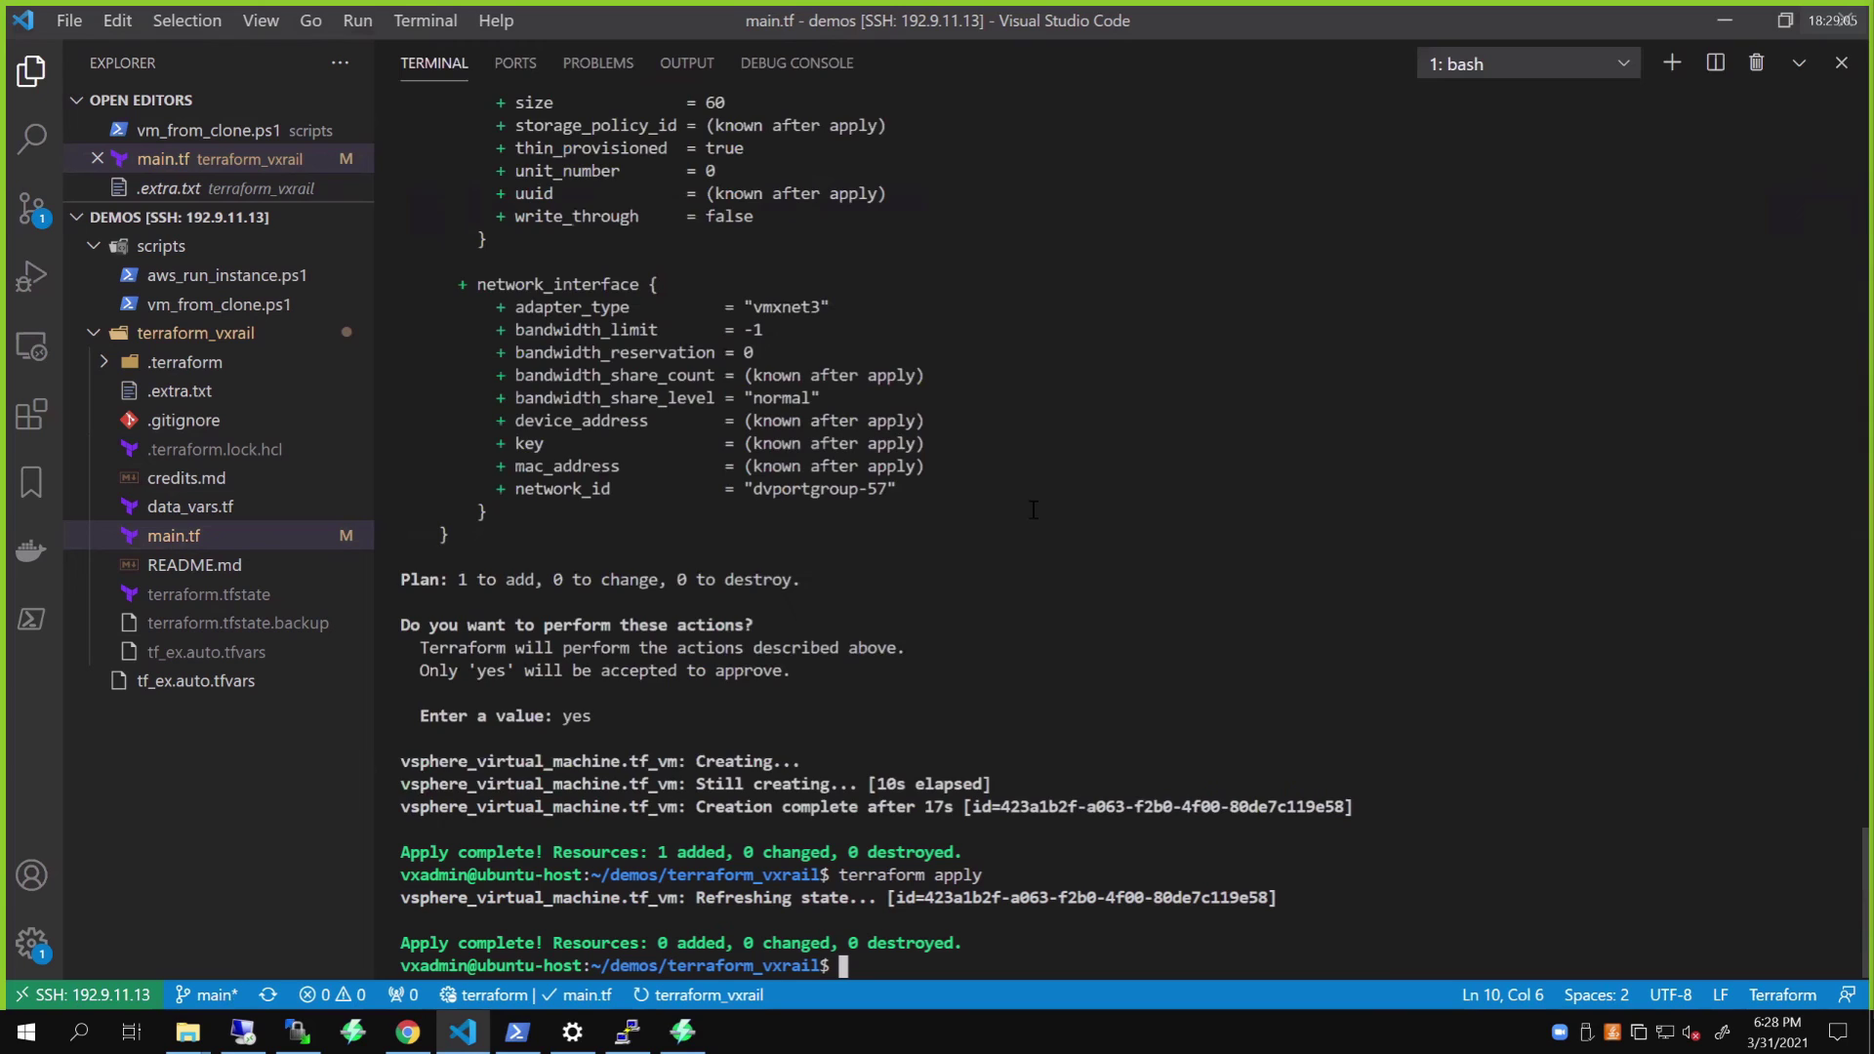
type("terraform val")
type("idate")
key("Return")
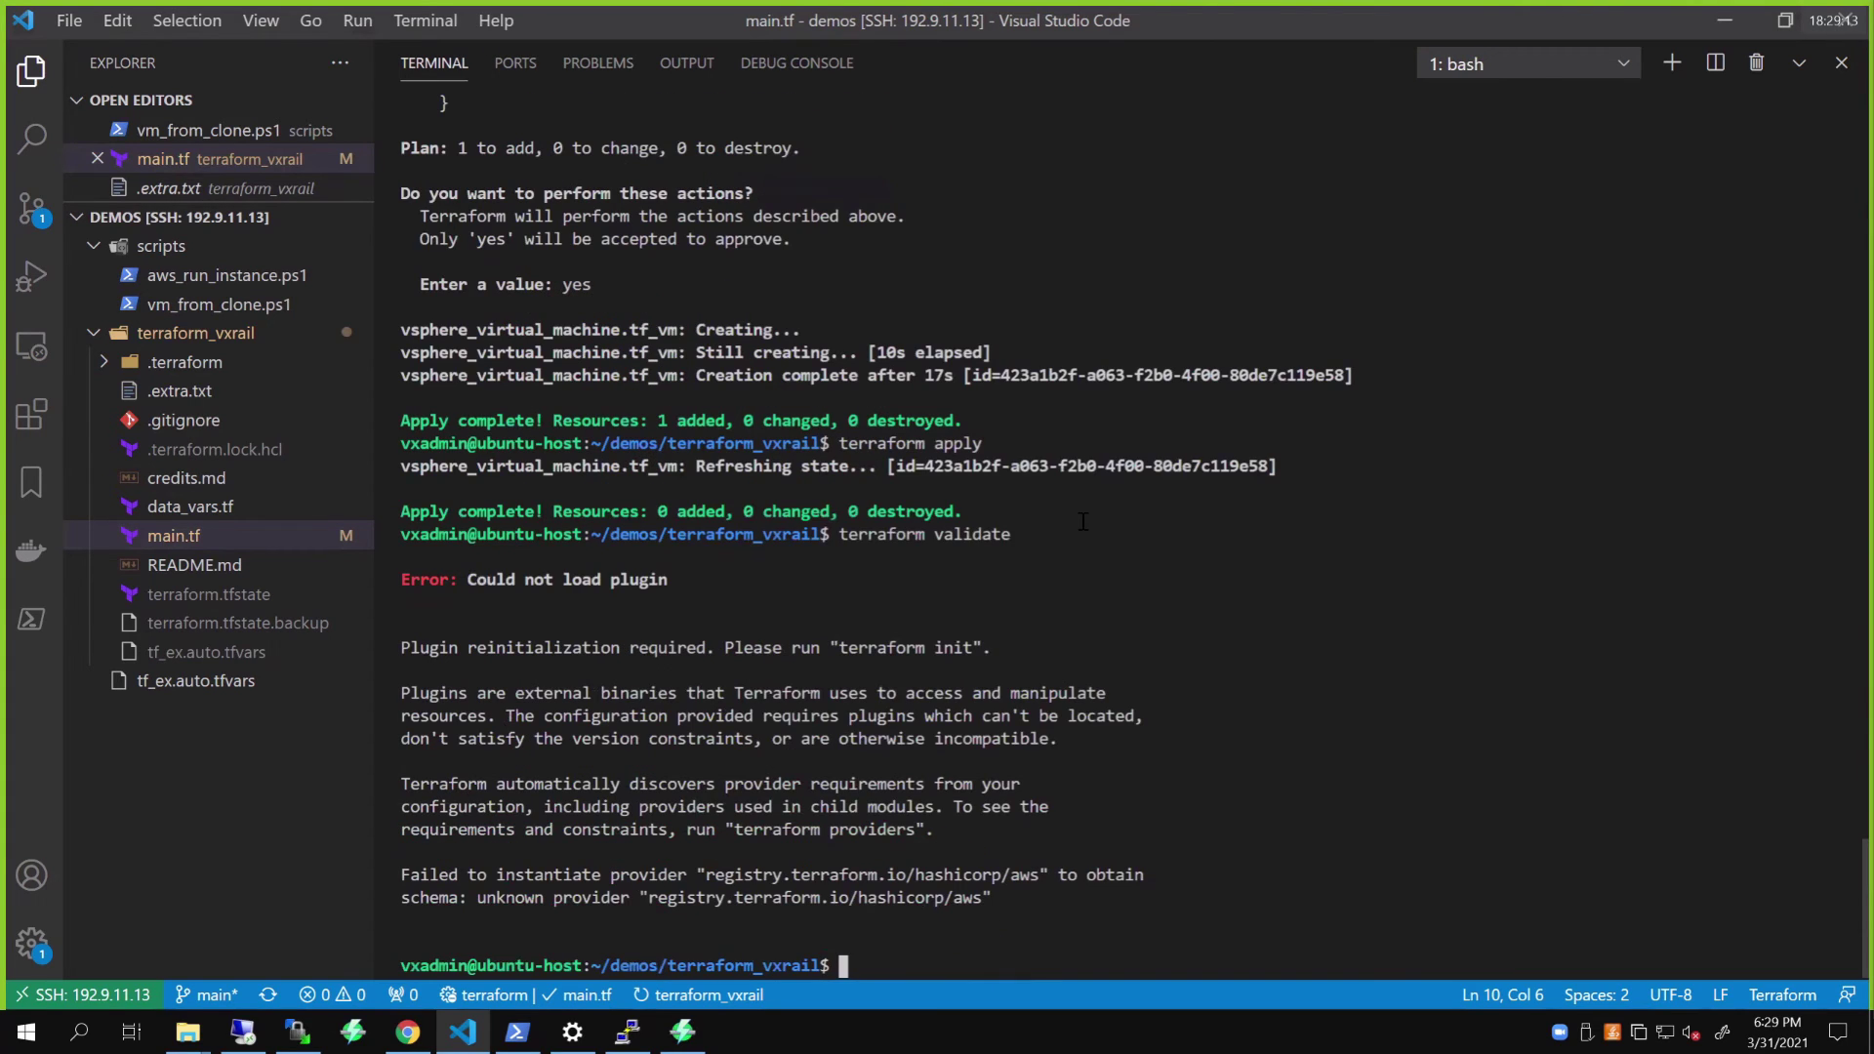
type("terraform init")
key("Return")
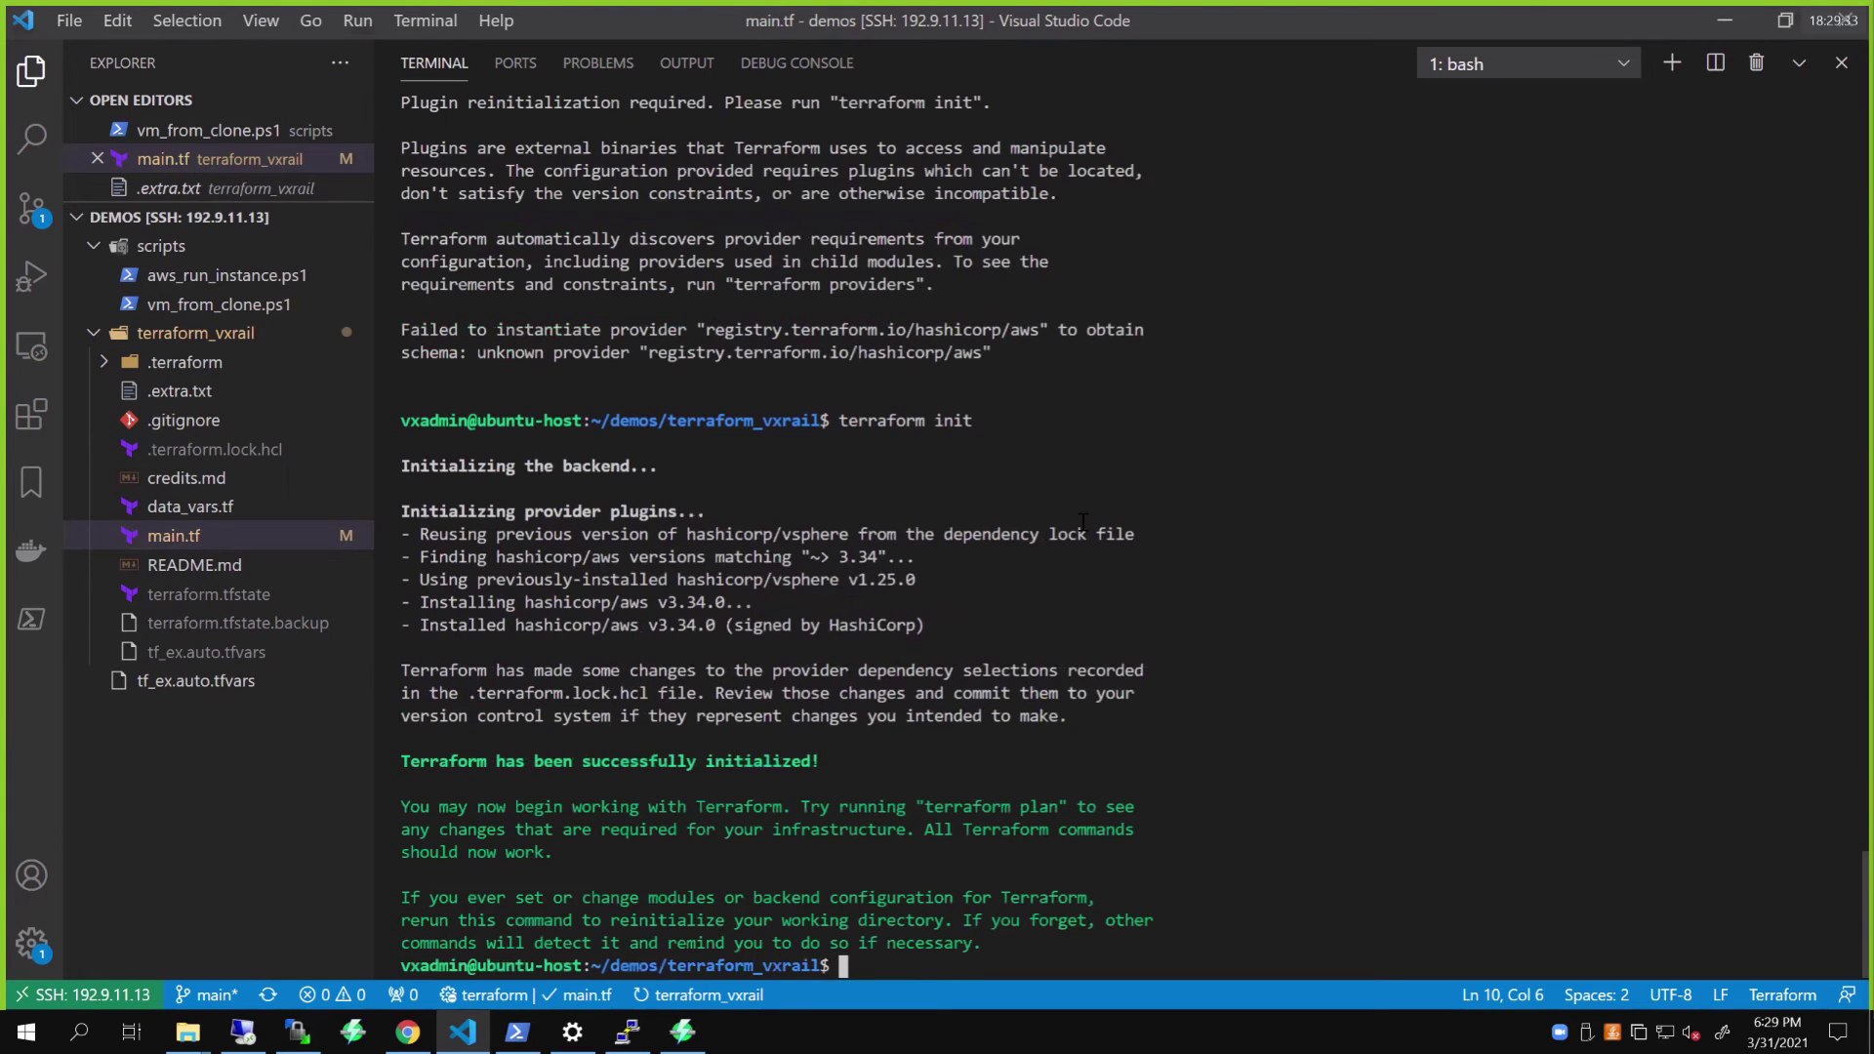
type("terrafo")
type("rm validate")
key("Return")
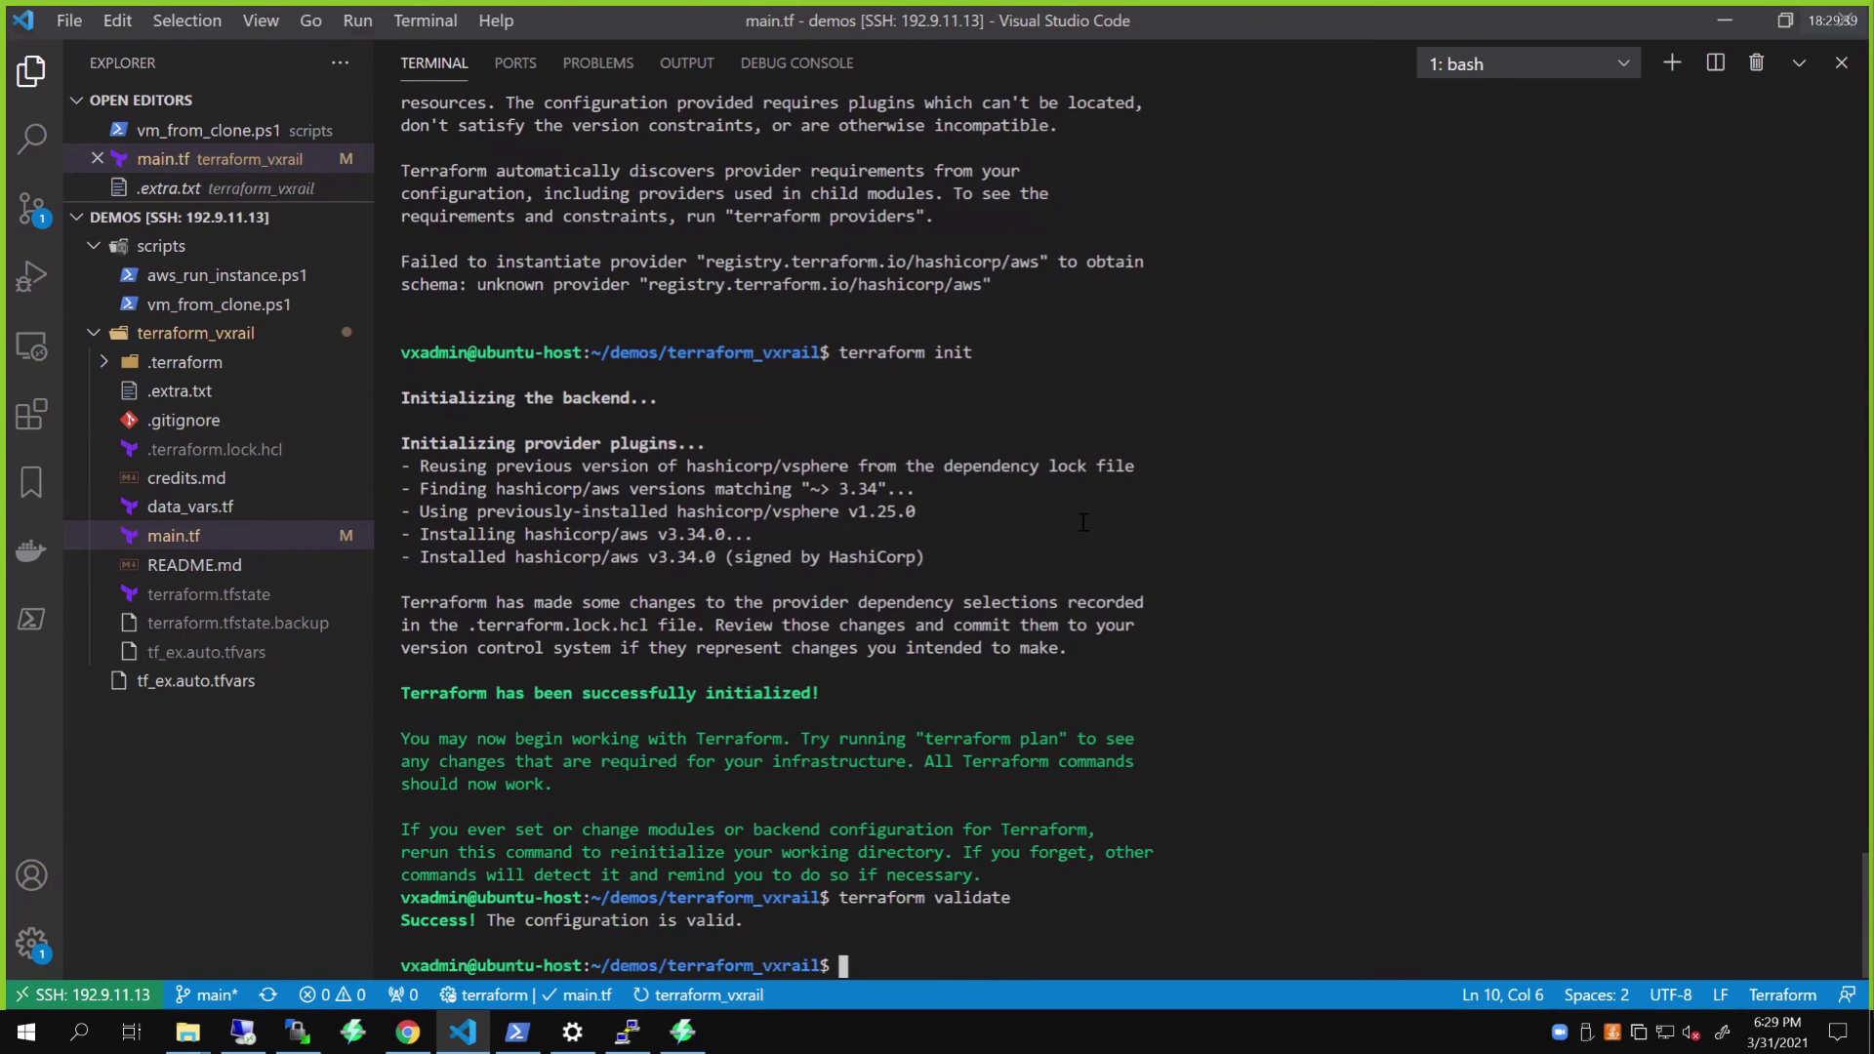
type("terraform apply")
key("Return")
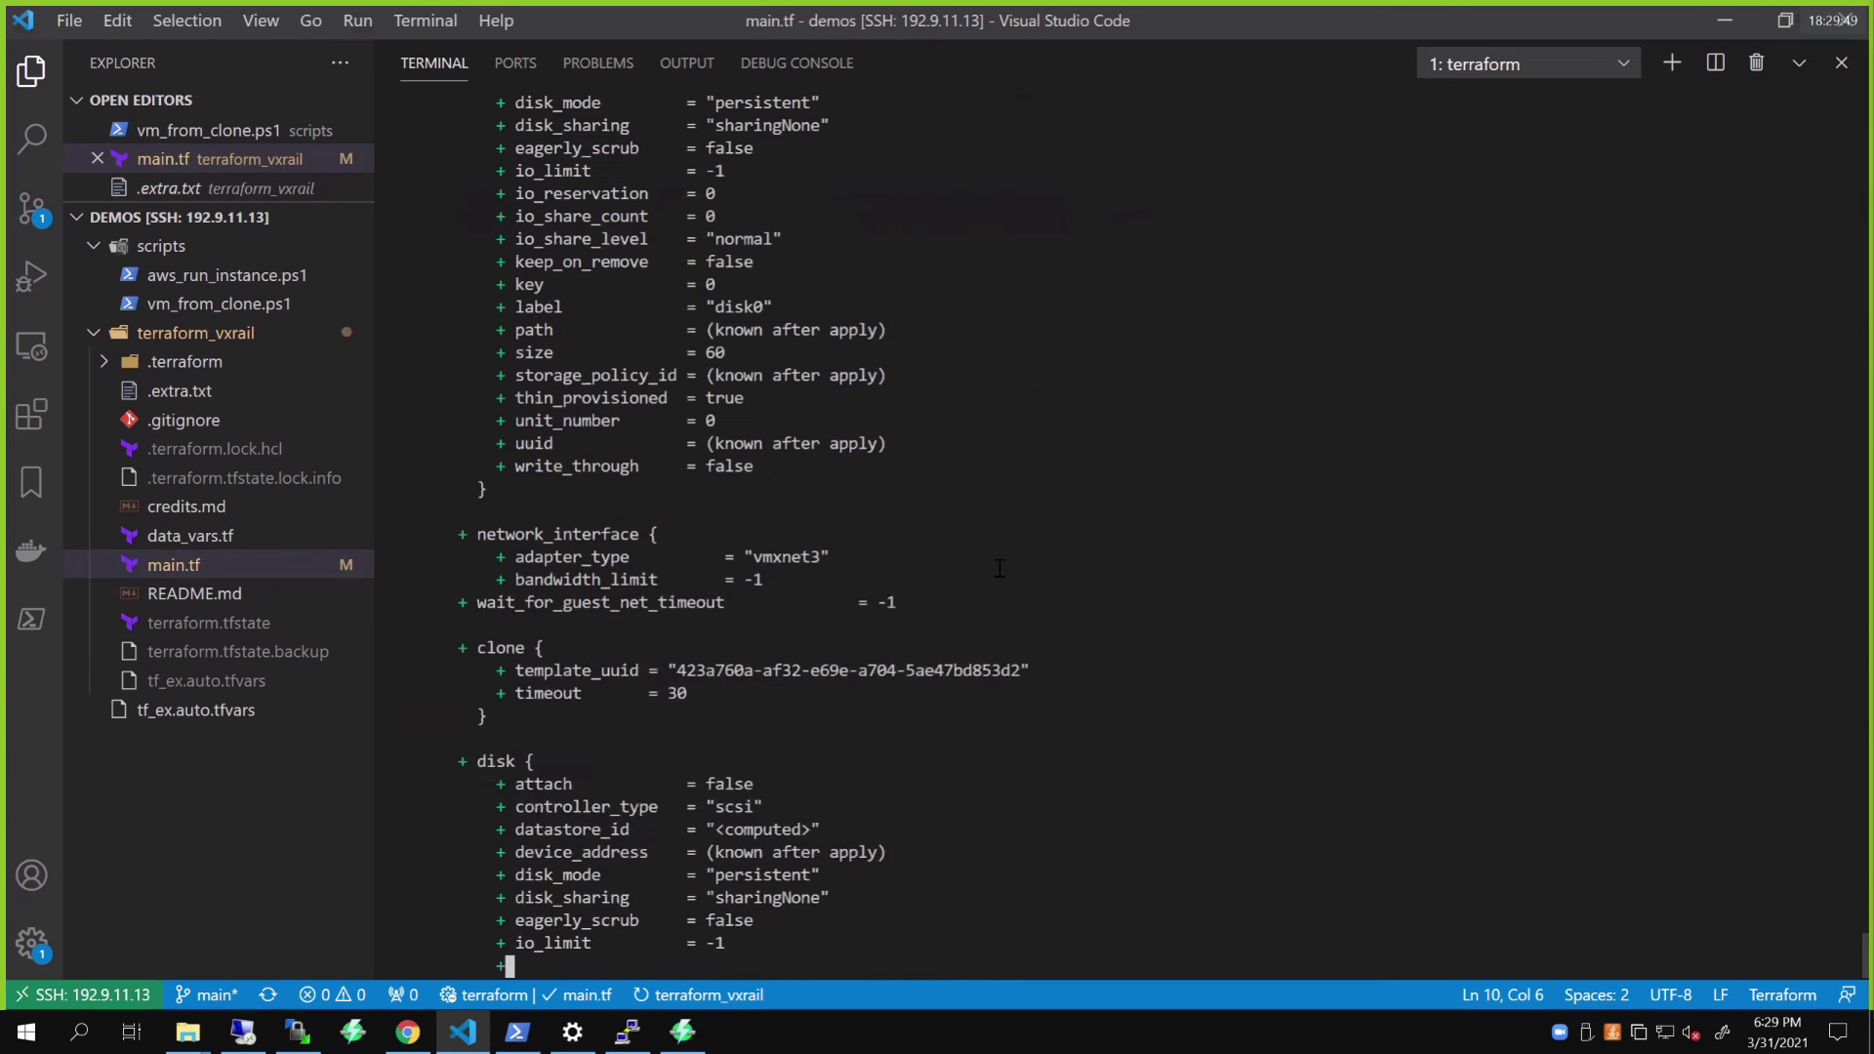
scroll(923, 512, "up", 5)
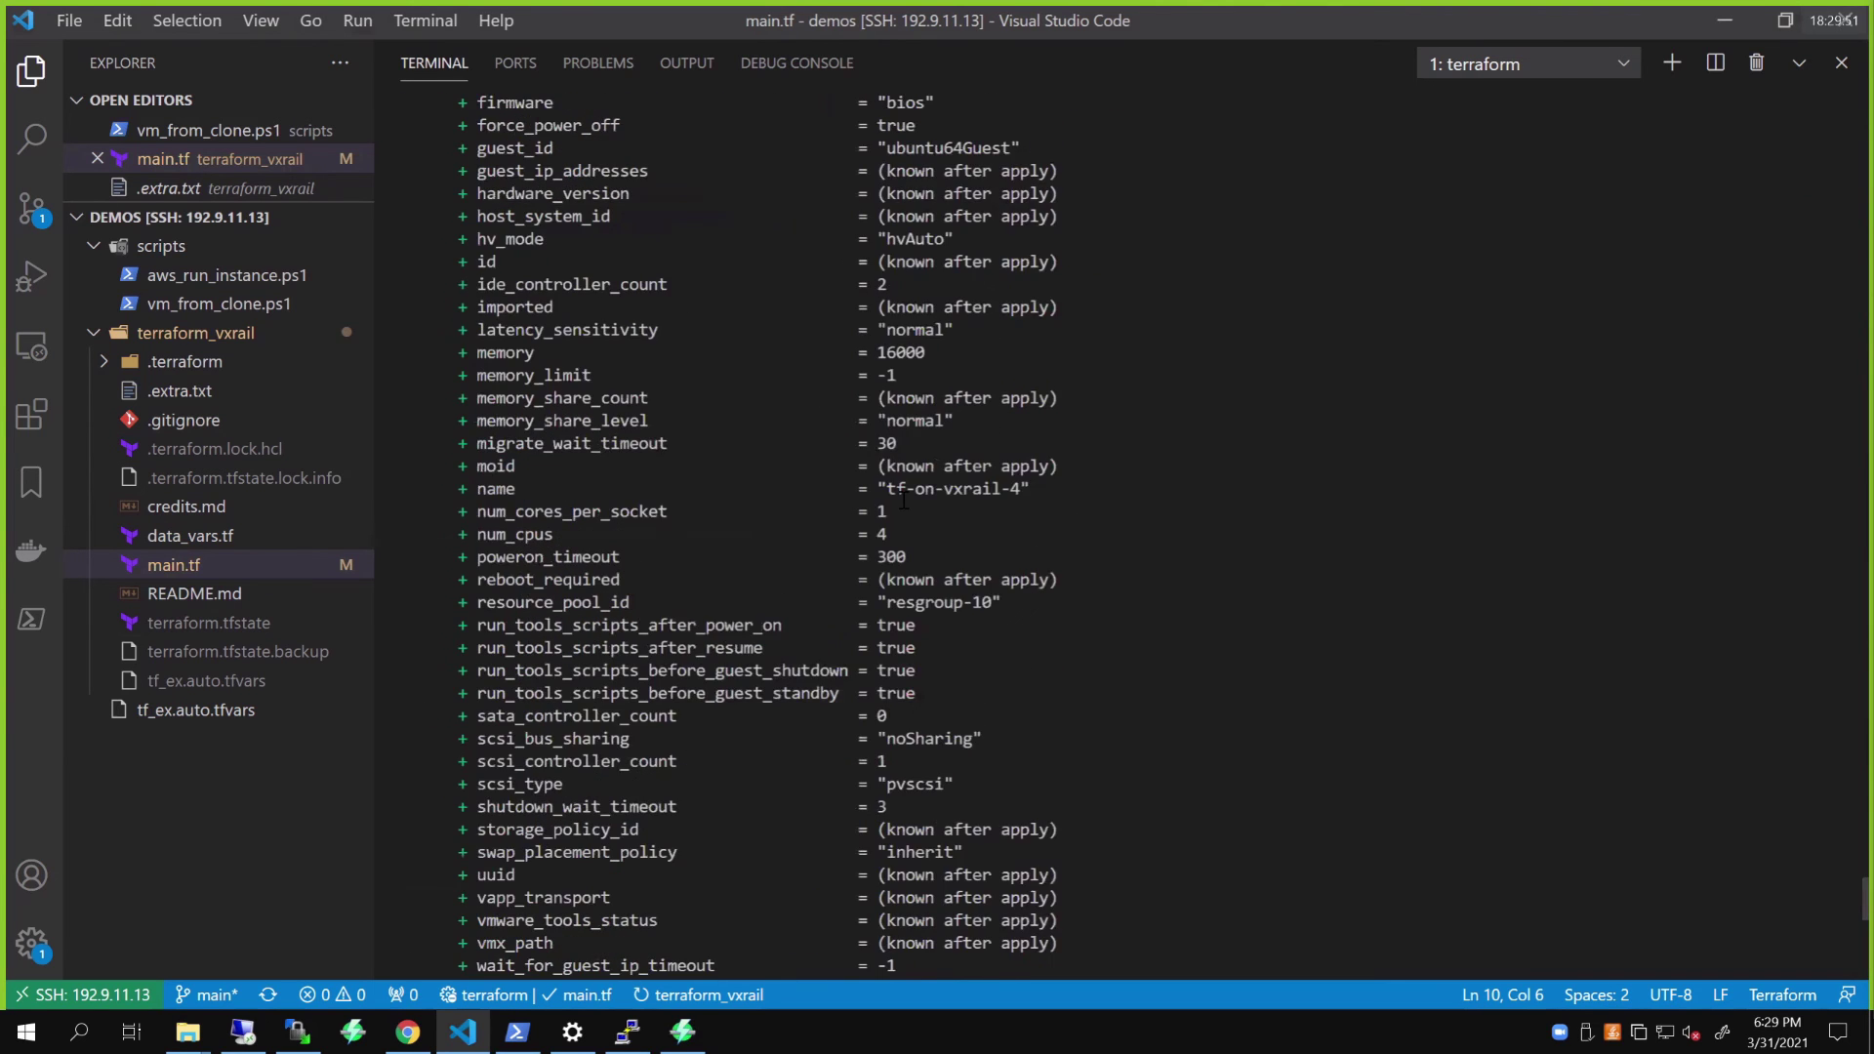
scroll(922, 512, "up", 5)
scroll(924, 513, "up", 5)
scroll(913, 497, "up", 5)
scroll(915, 499, "up", 5)
scroll(913, 499, "up", 5)
scroll(915, 498, "down", 3)
scroll(913, 497, "down", 4)
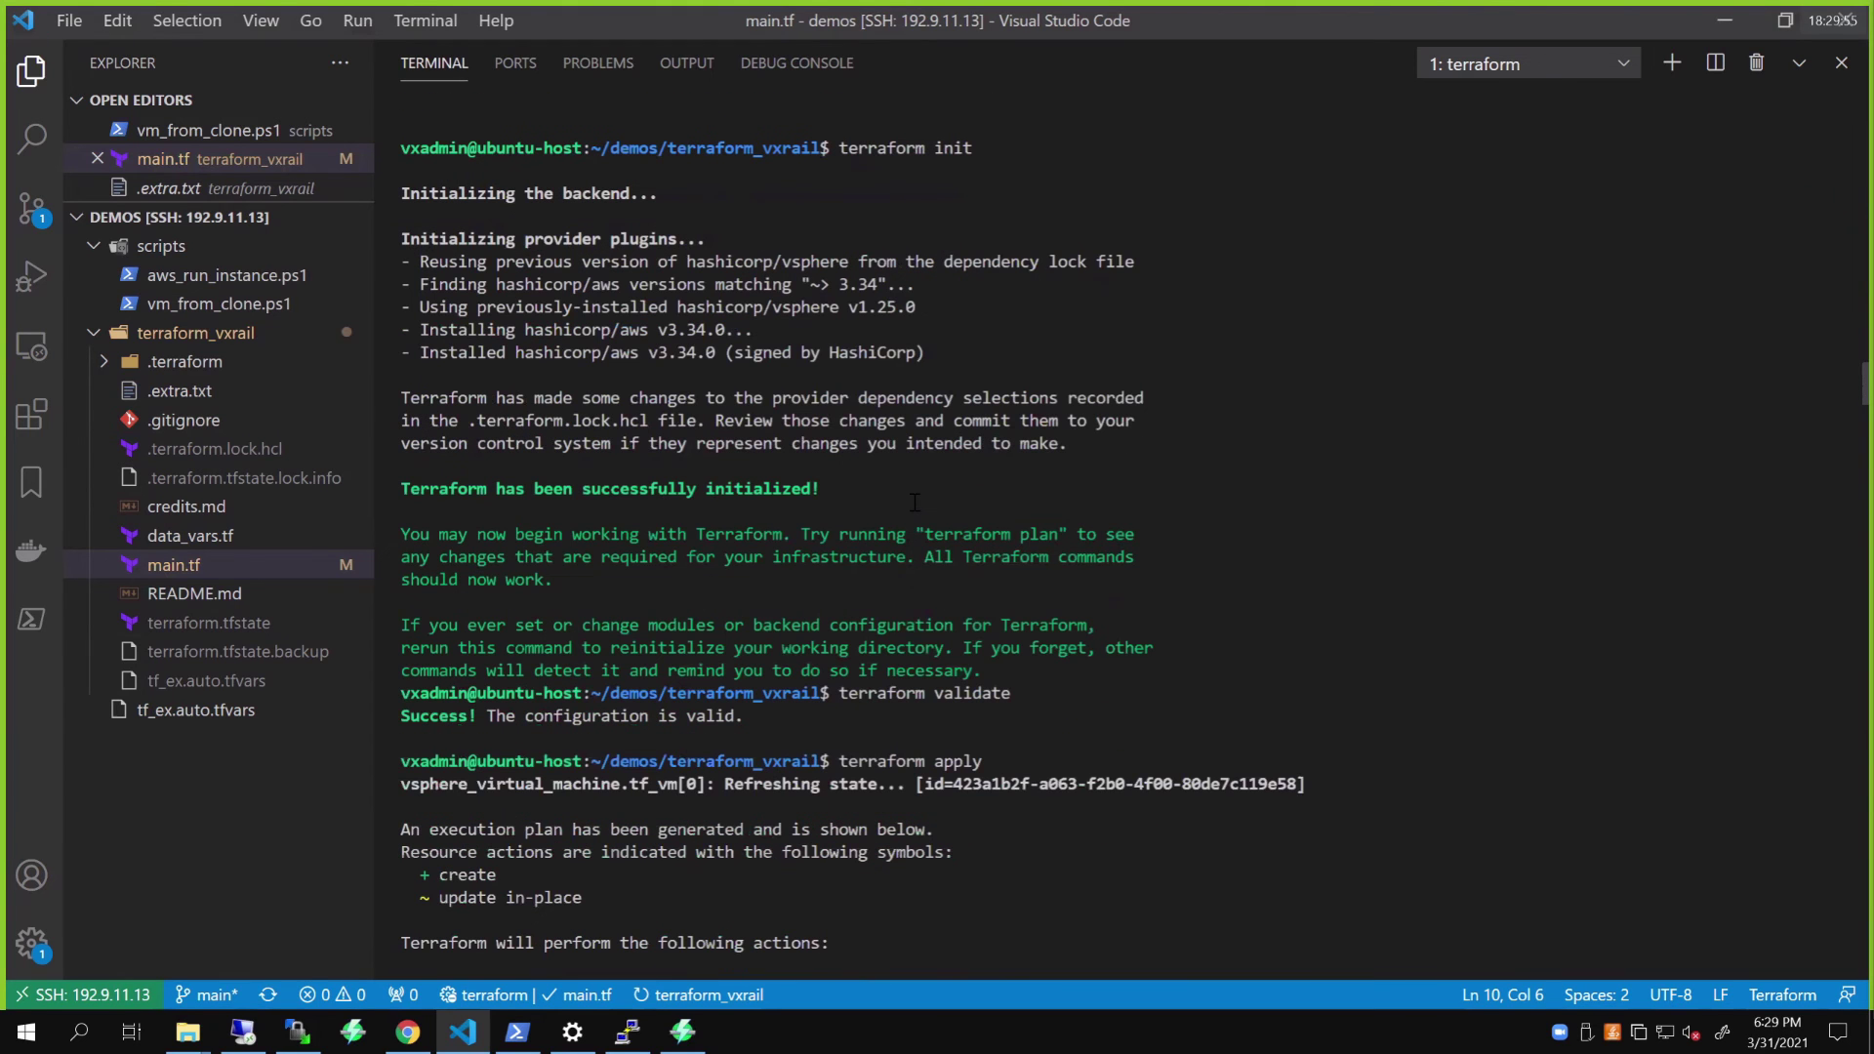
scroll(864, 476, "down", 5)
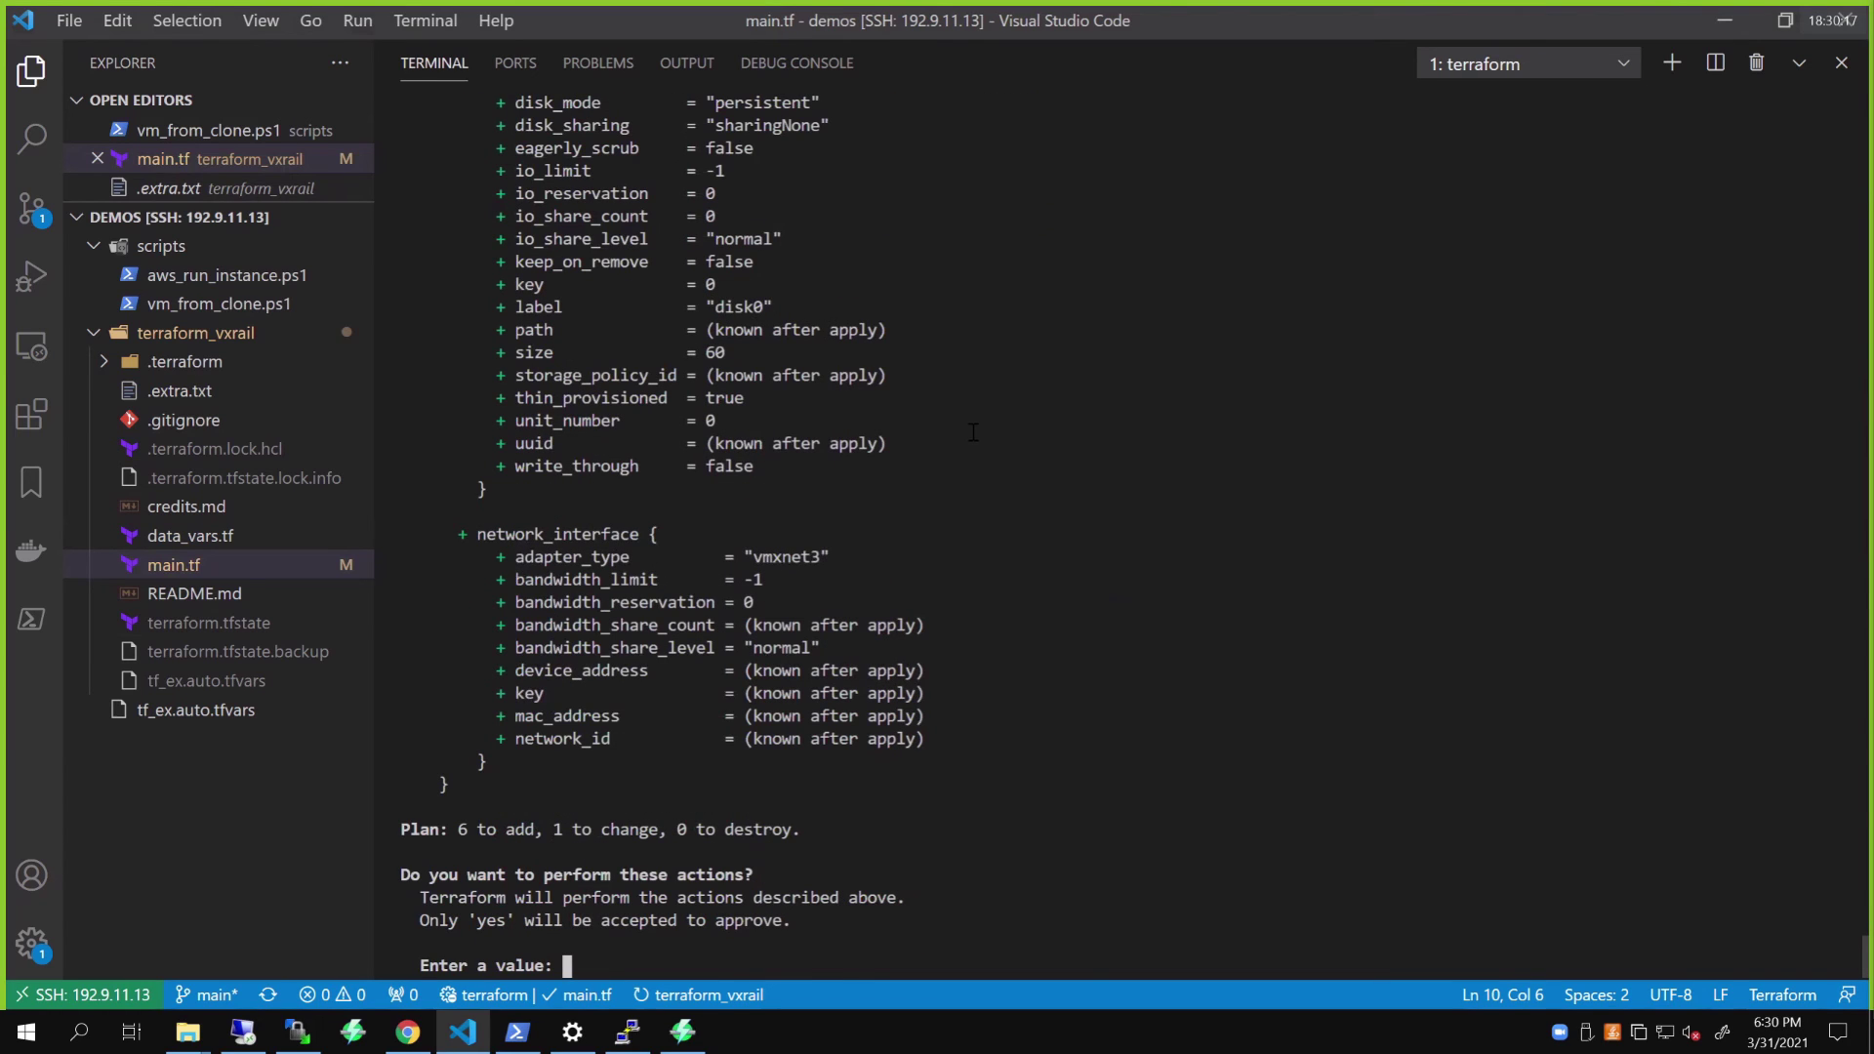
type("yes")
Step: Answer yes to apply the plan's 6 additions and 1 change
key("Return")
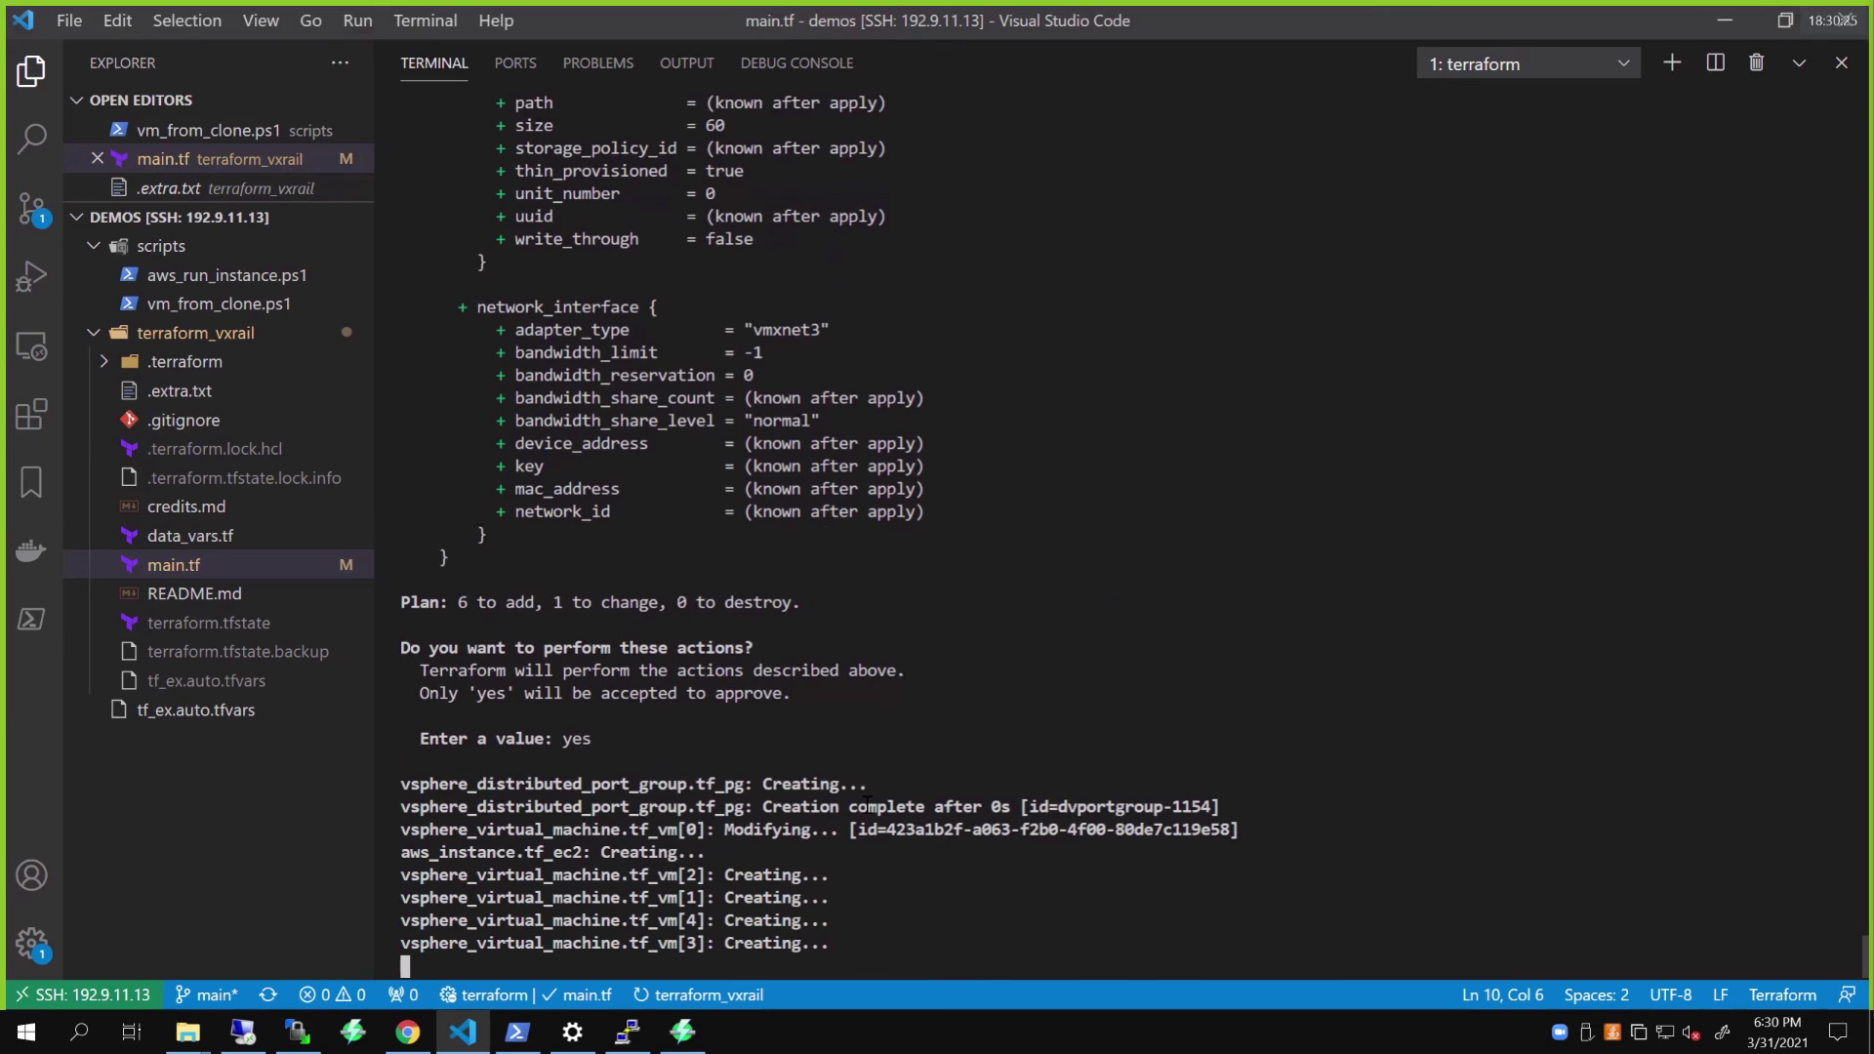
Step: Review the tf-on-vxrail-0 summary in vSphere Client, then view tf-on-vxrail-1's summary
key("alt+Tab")
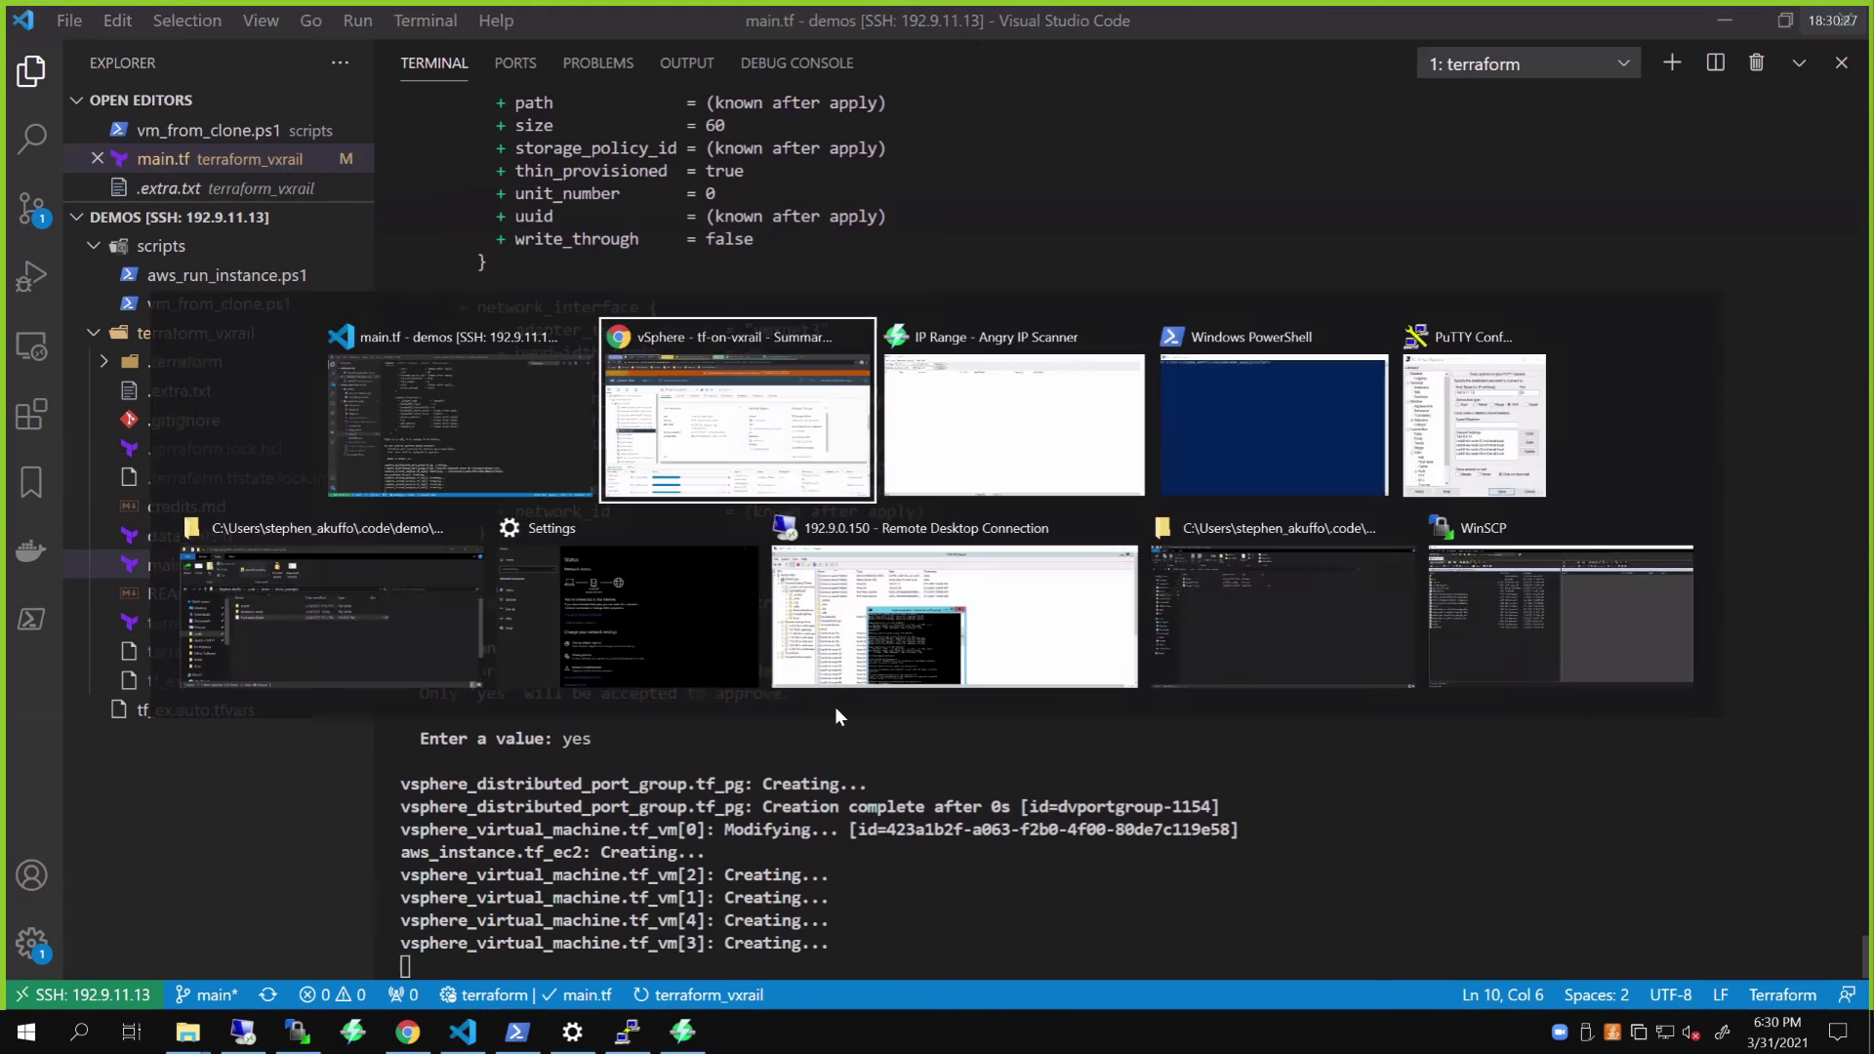
scroll(496, 490, "down", 3)
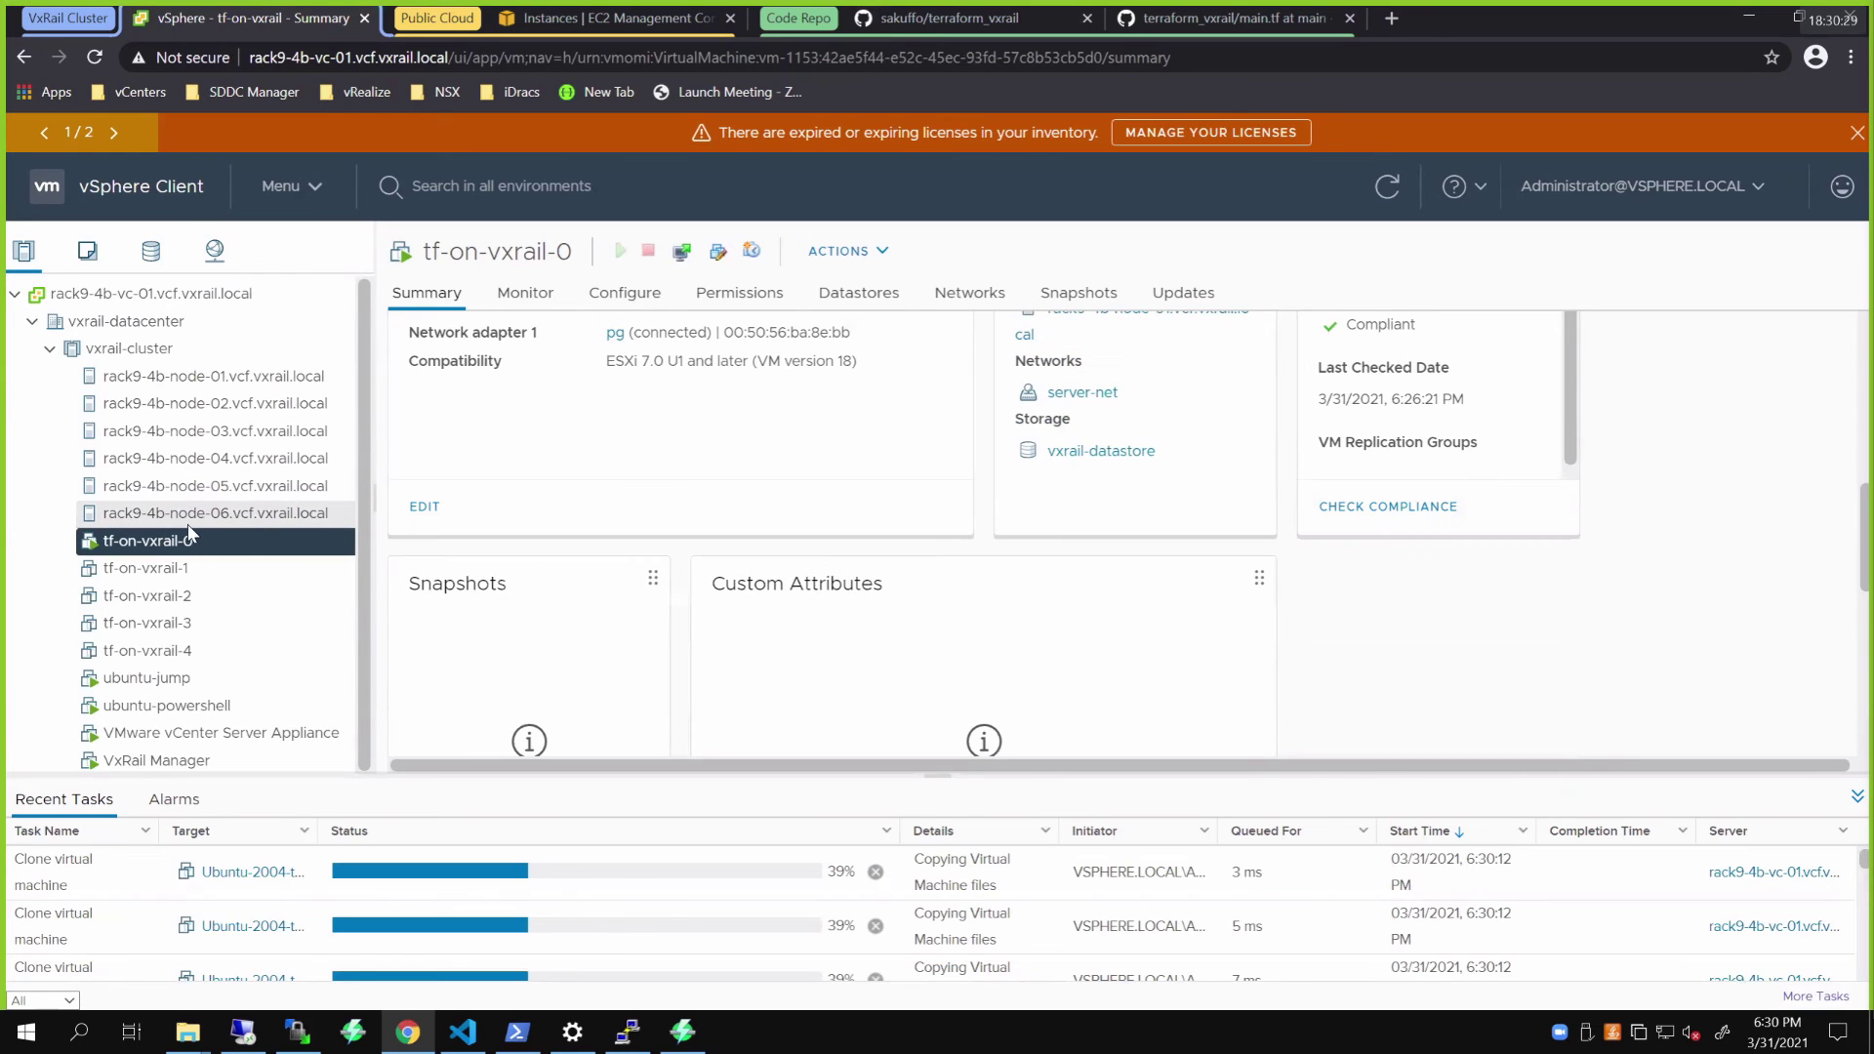
scroll(651, 449, "up", 2)
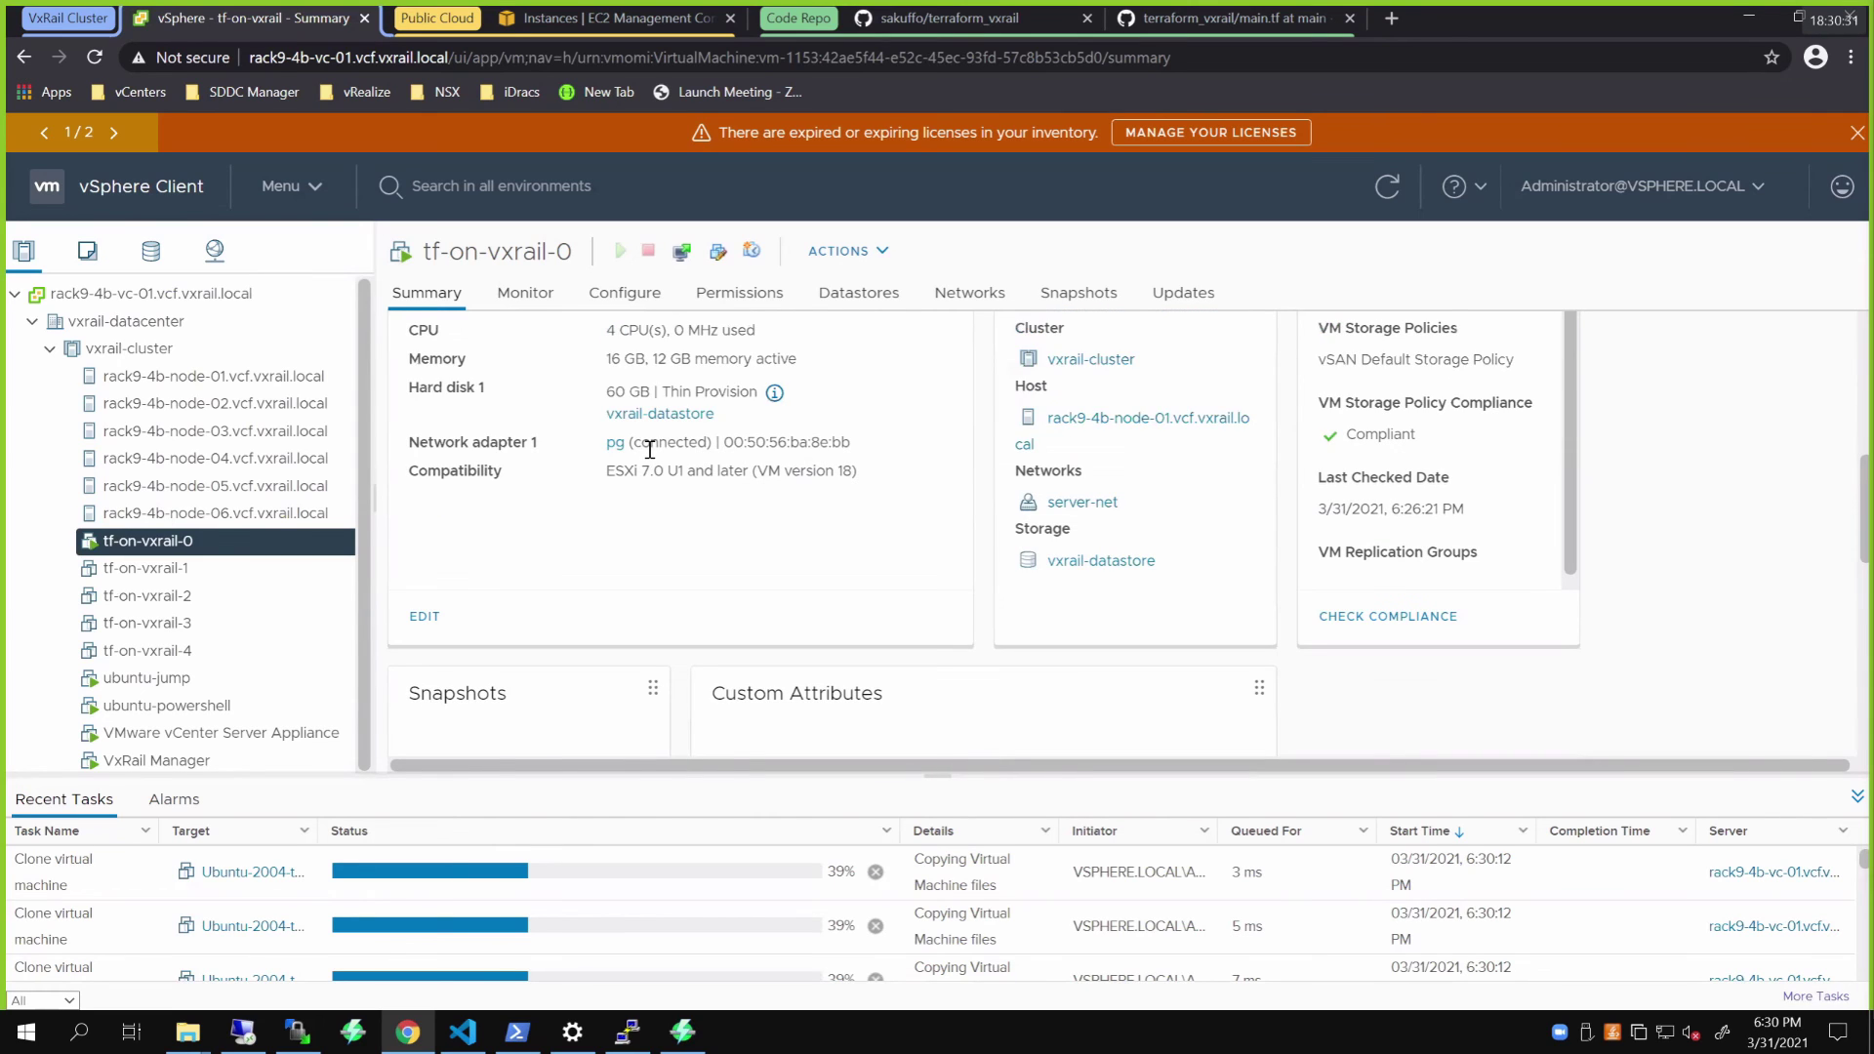
scroll(651, 450, "down", 3)
scroll(652, 454, "down", 2)
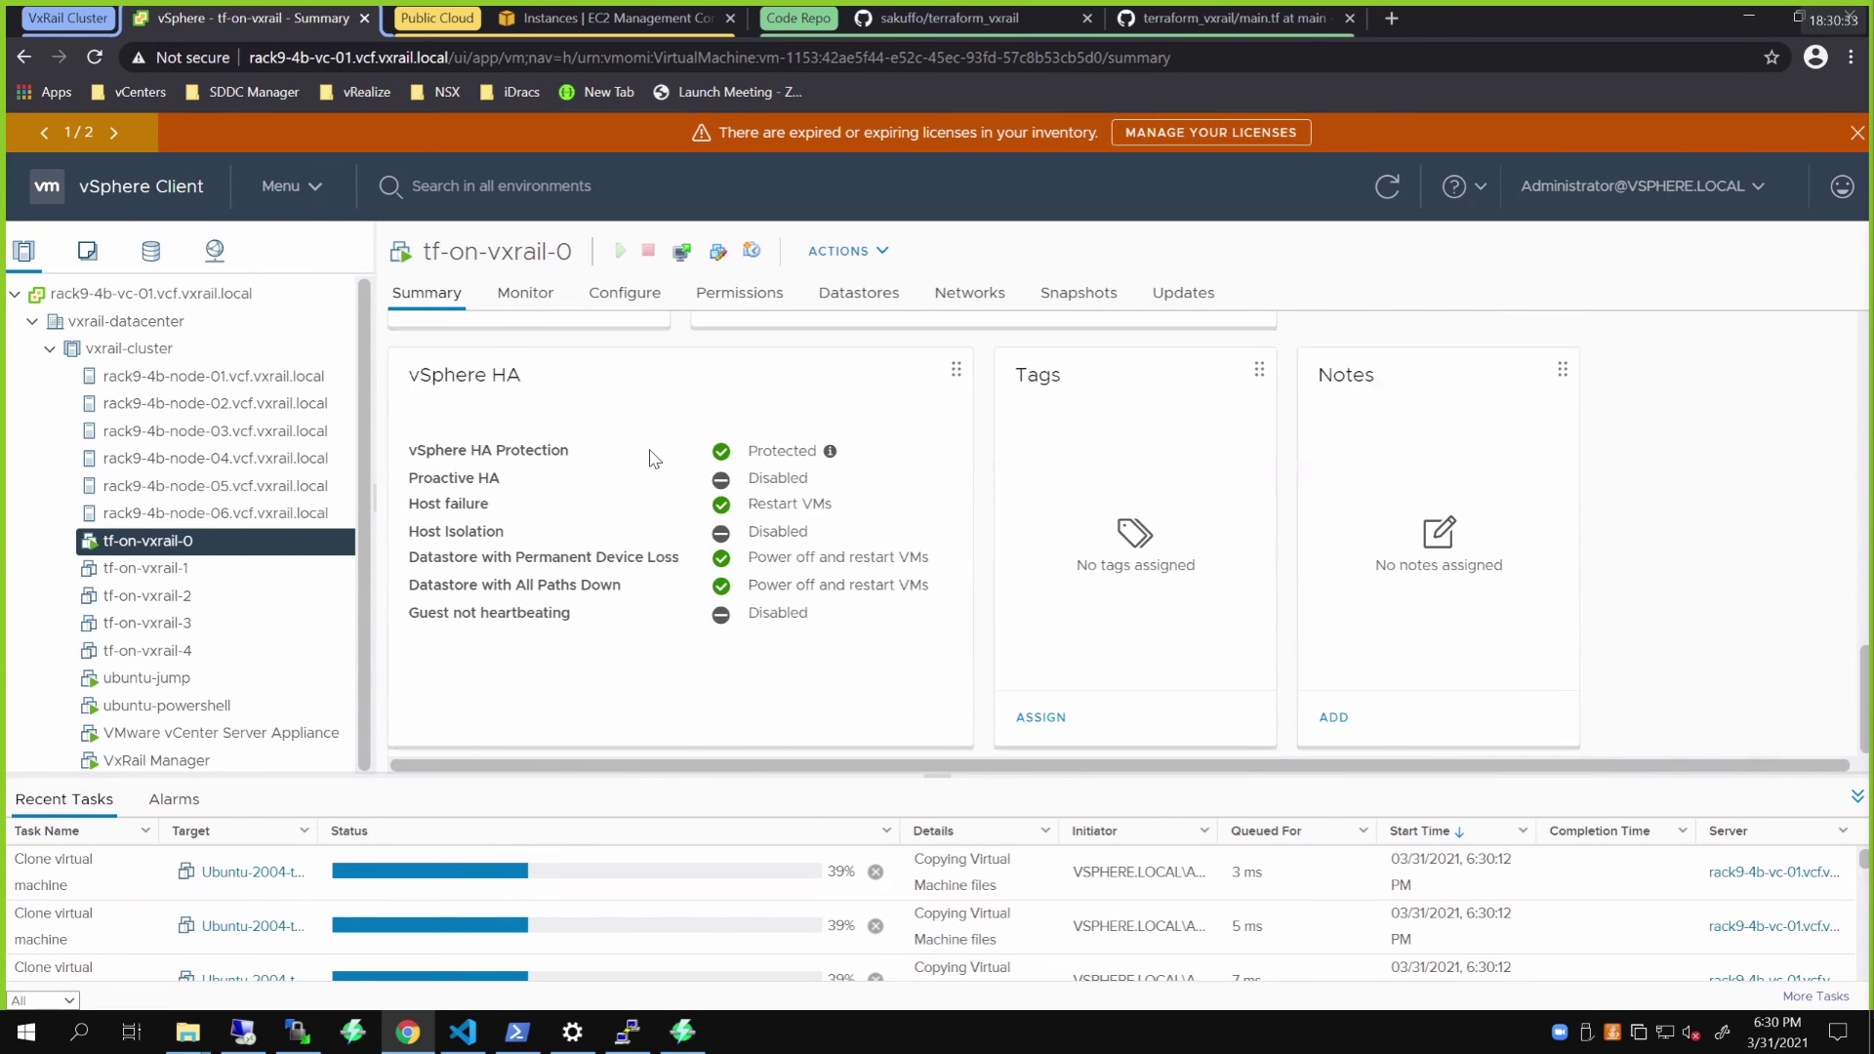
scroll(651, 454, "up", 3)
scroll(652, 454, "up", 3)
scroll(997, 499, "down", 2)
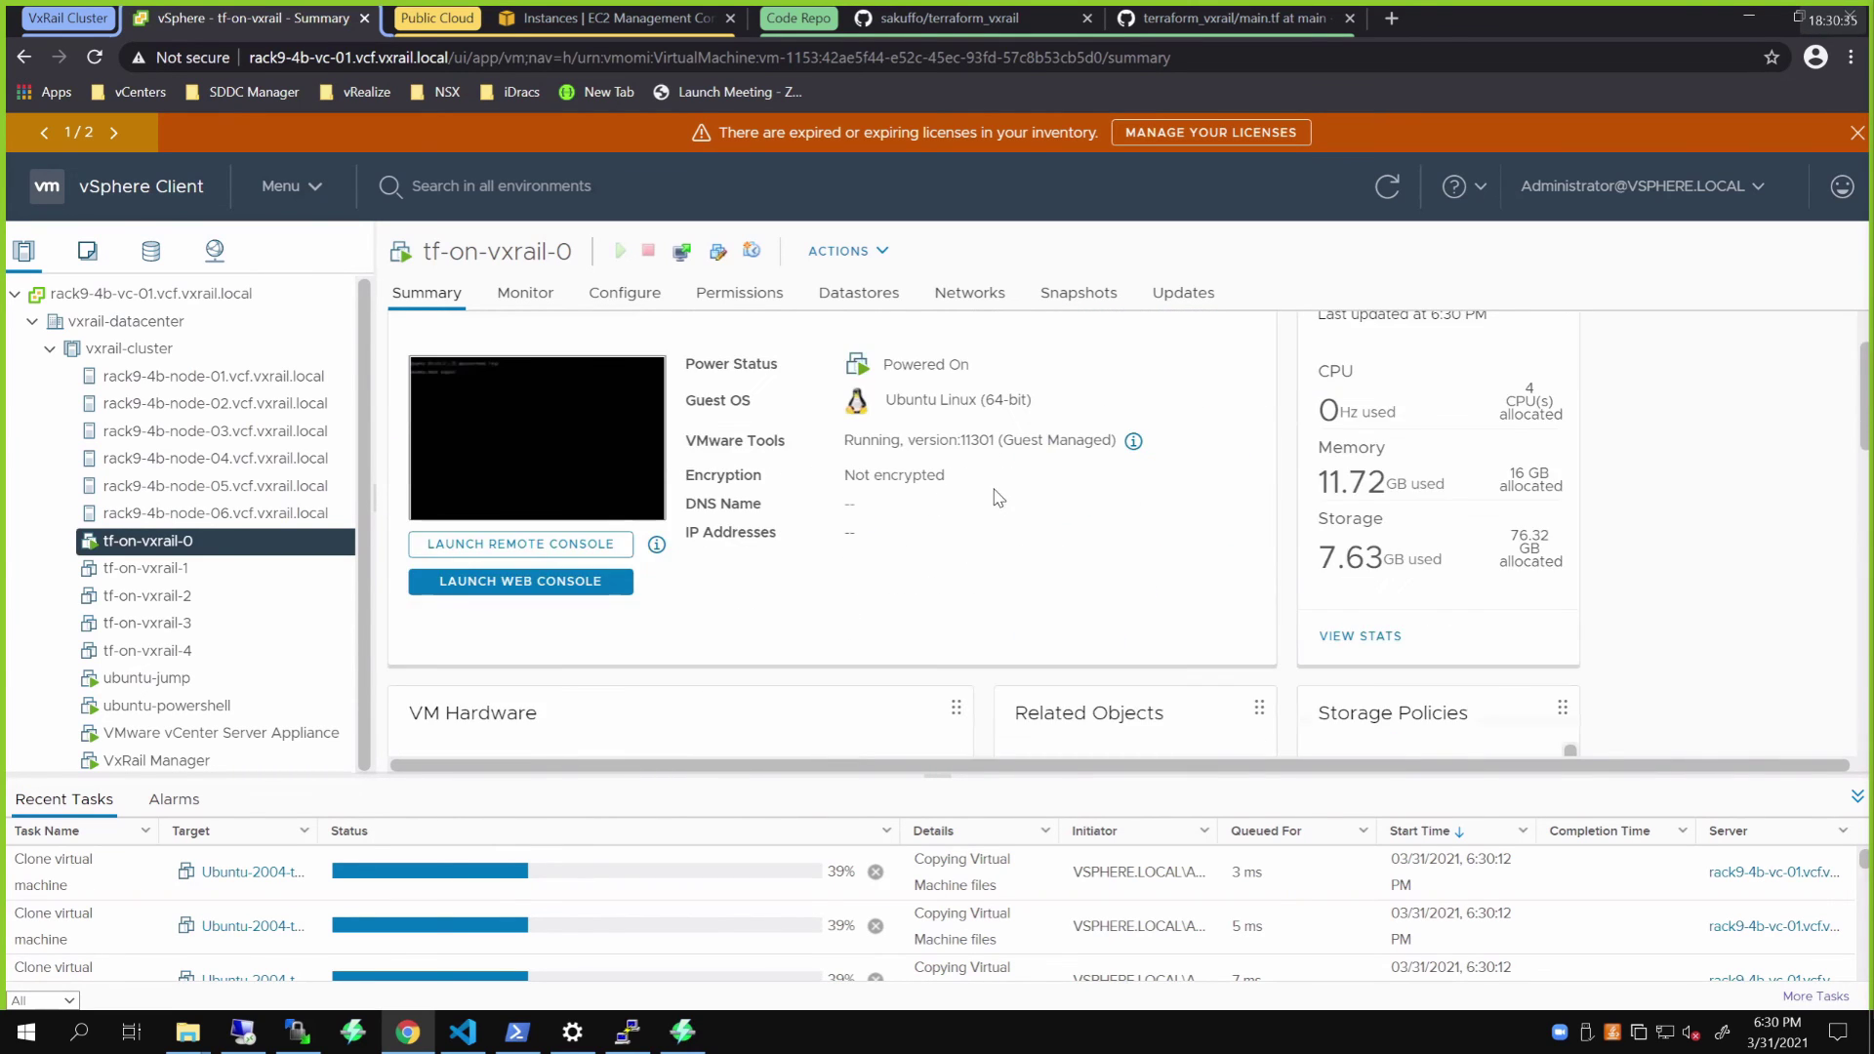
scroll(997, 498, "down", 3)
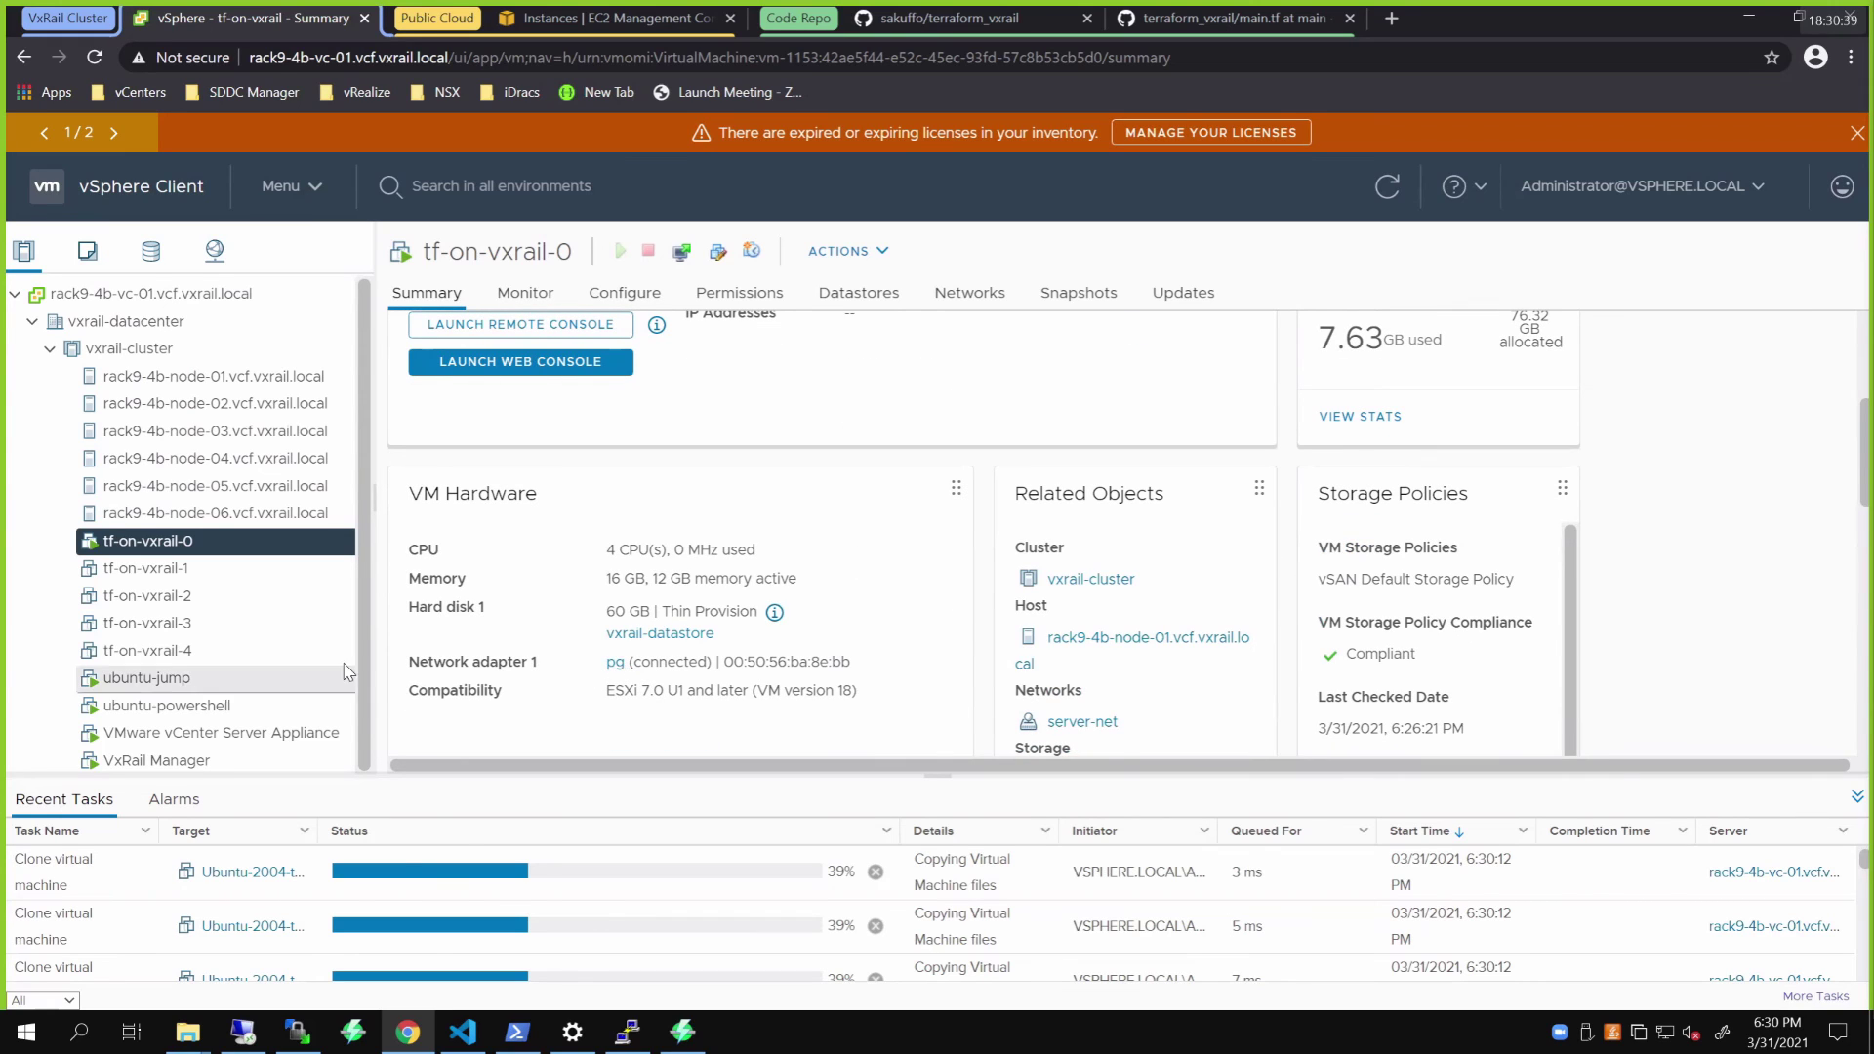
left_click(147, 569)
scroll(682, 597, "down", 3)
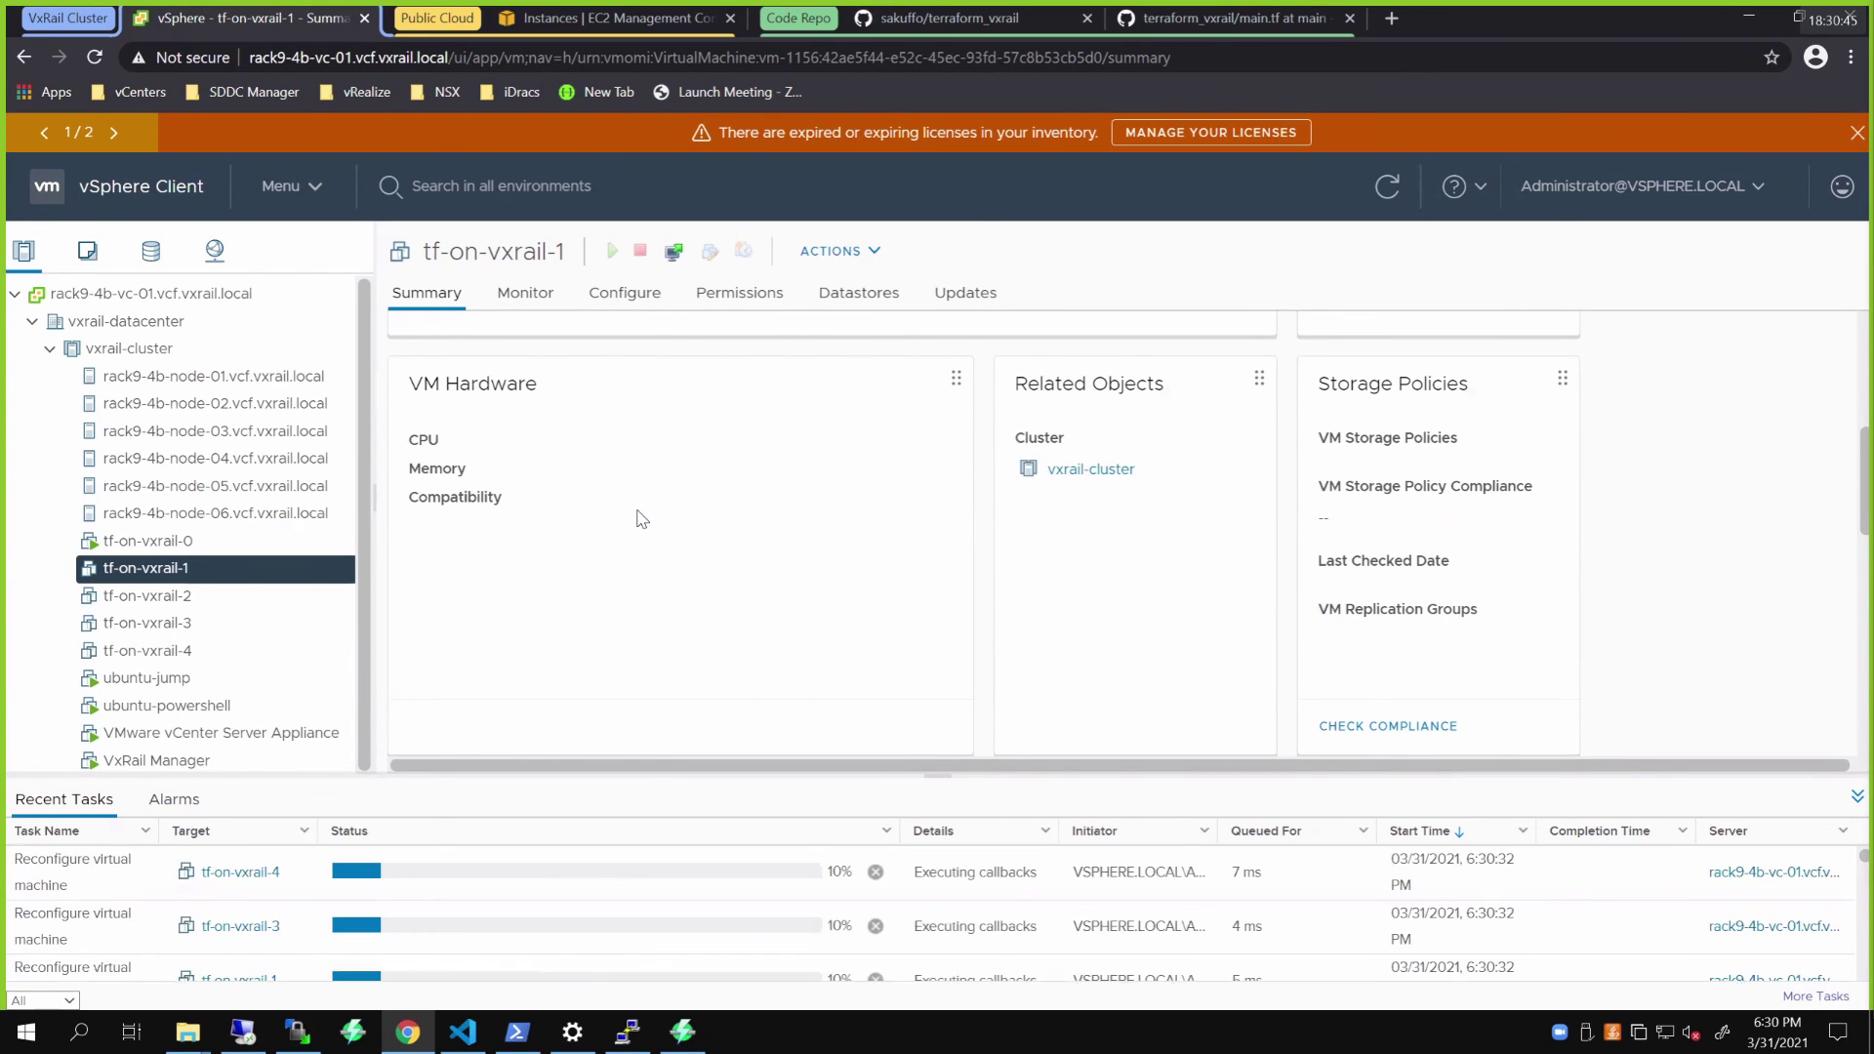
Step: Refresh EC2 Instances, collapse details, select the new running instance, and return to vSphere Client
left_click(559, 23)
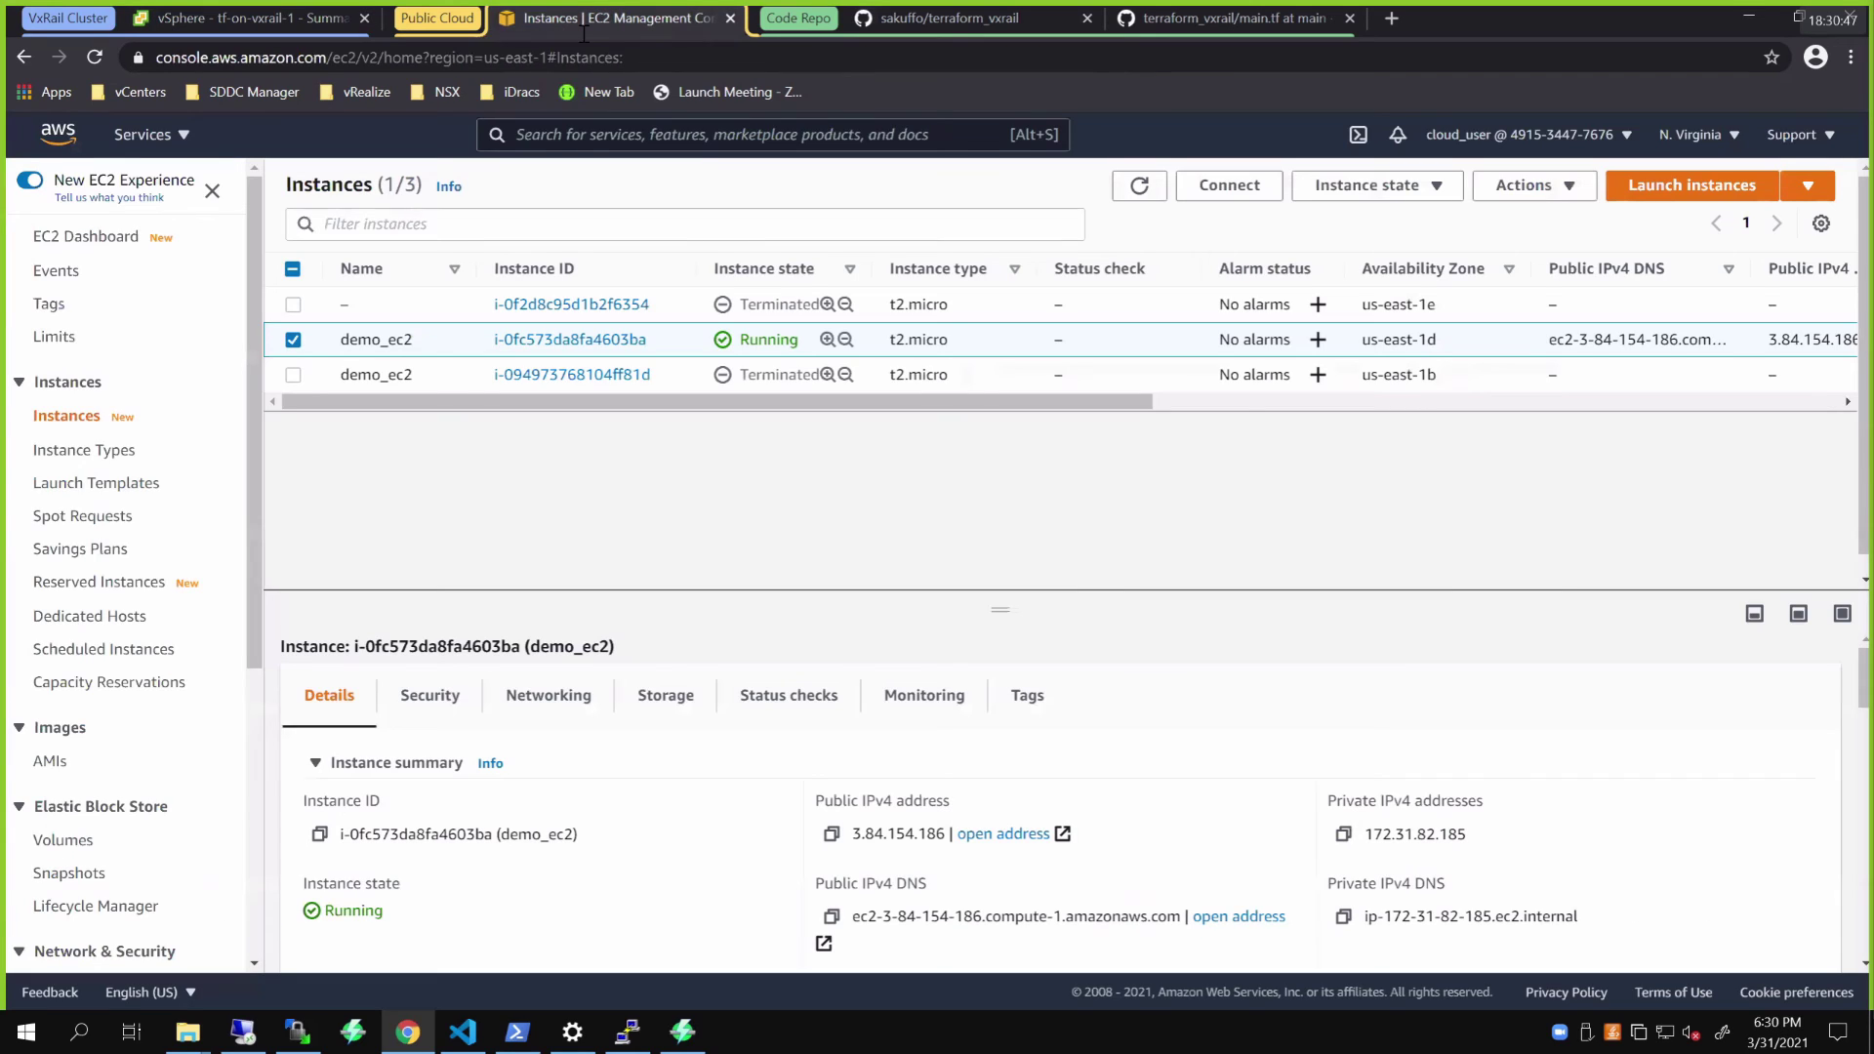
scroll(703, 366, "down", 1)
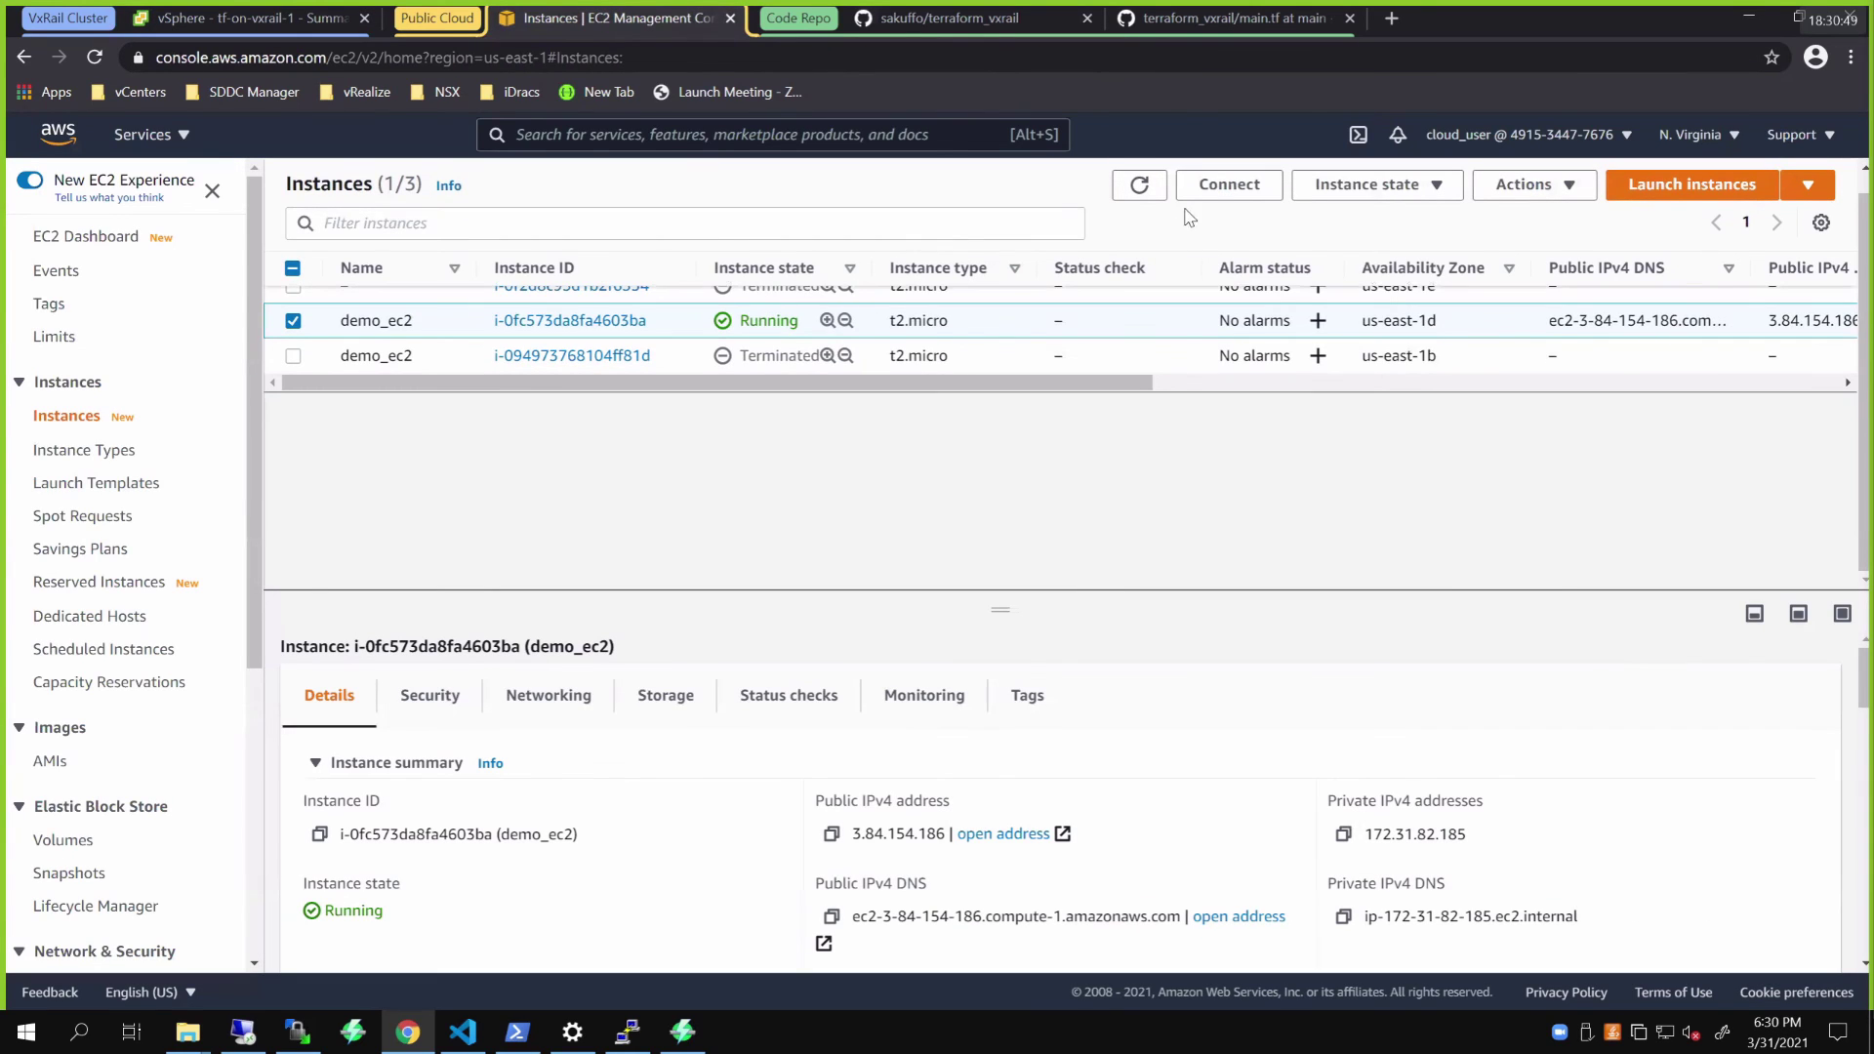
left_click(1139, 185)
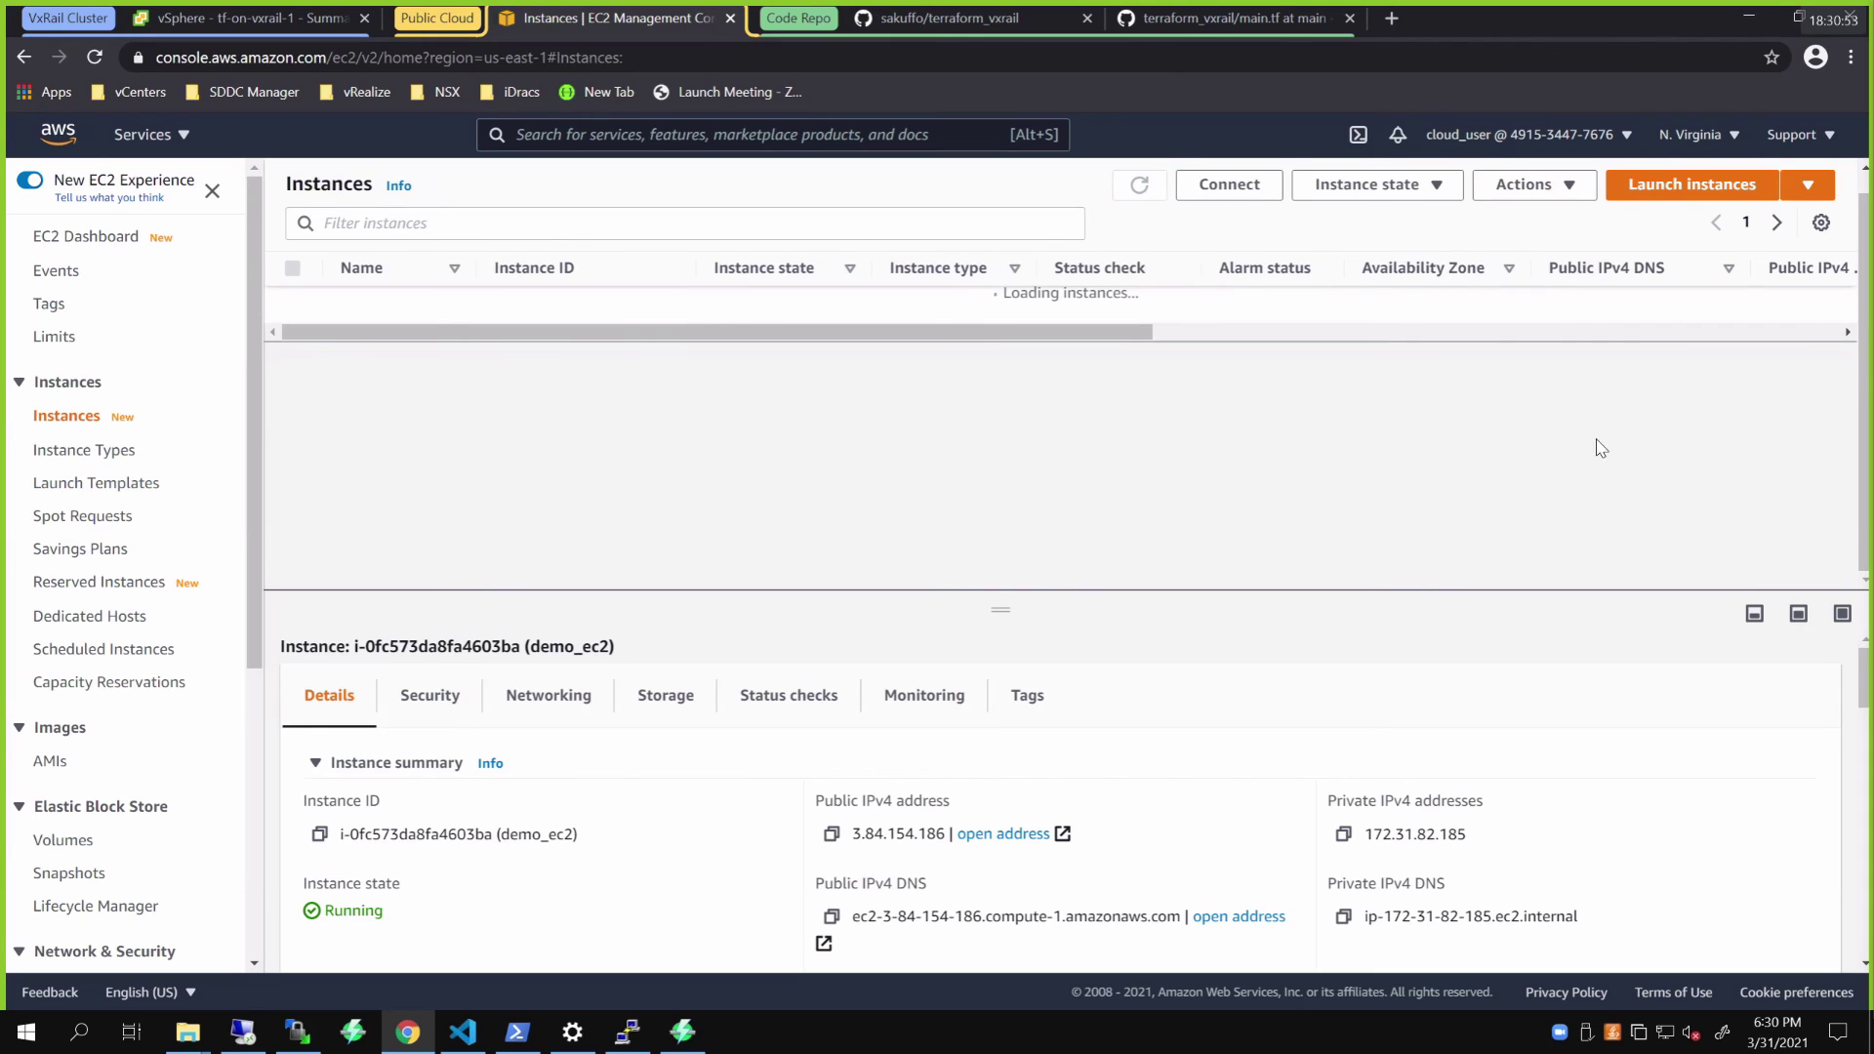
left_click(1753, 614)
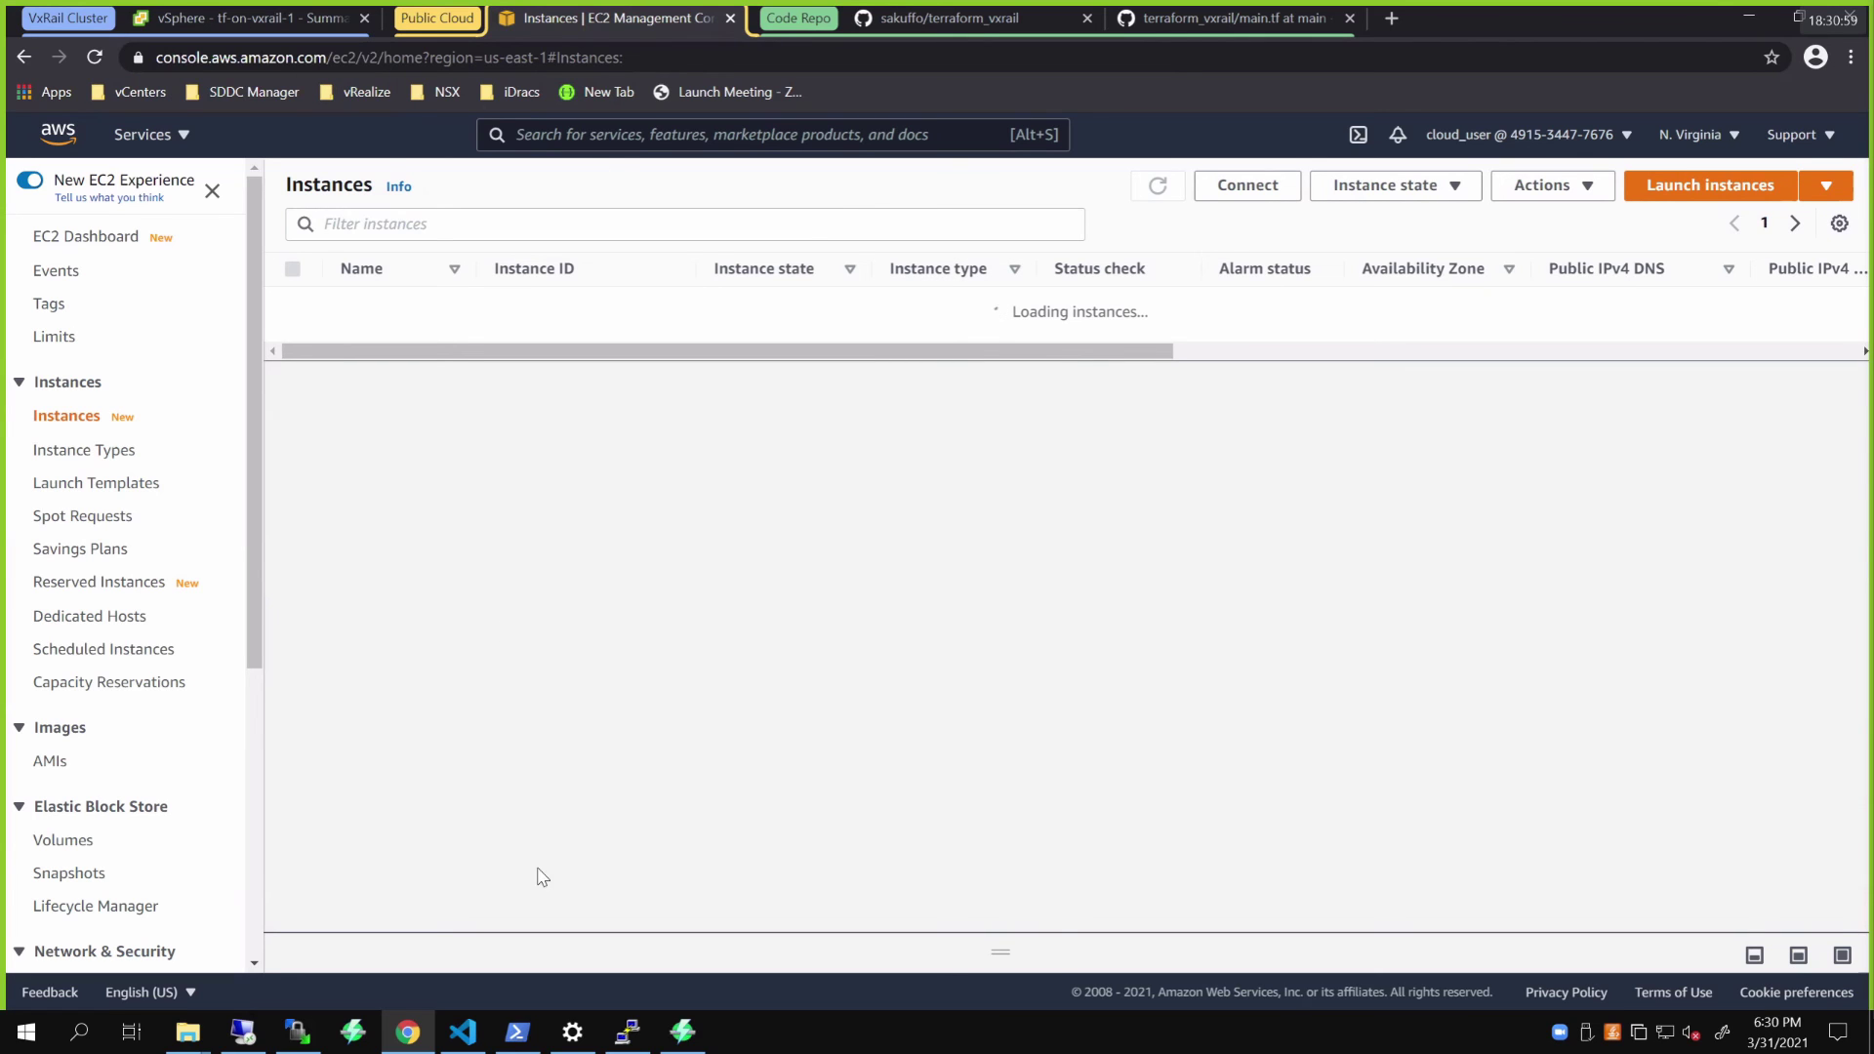
left_click(462, 1034)
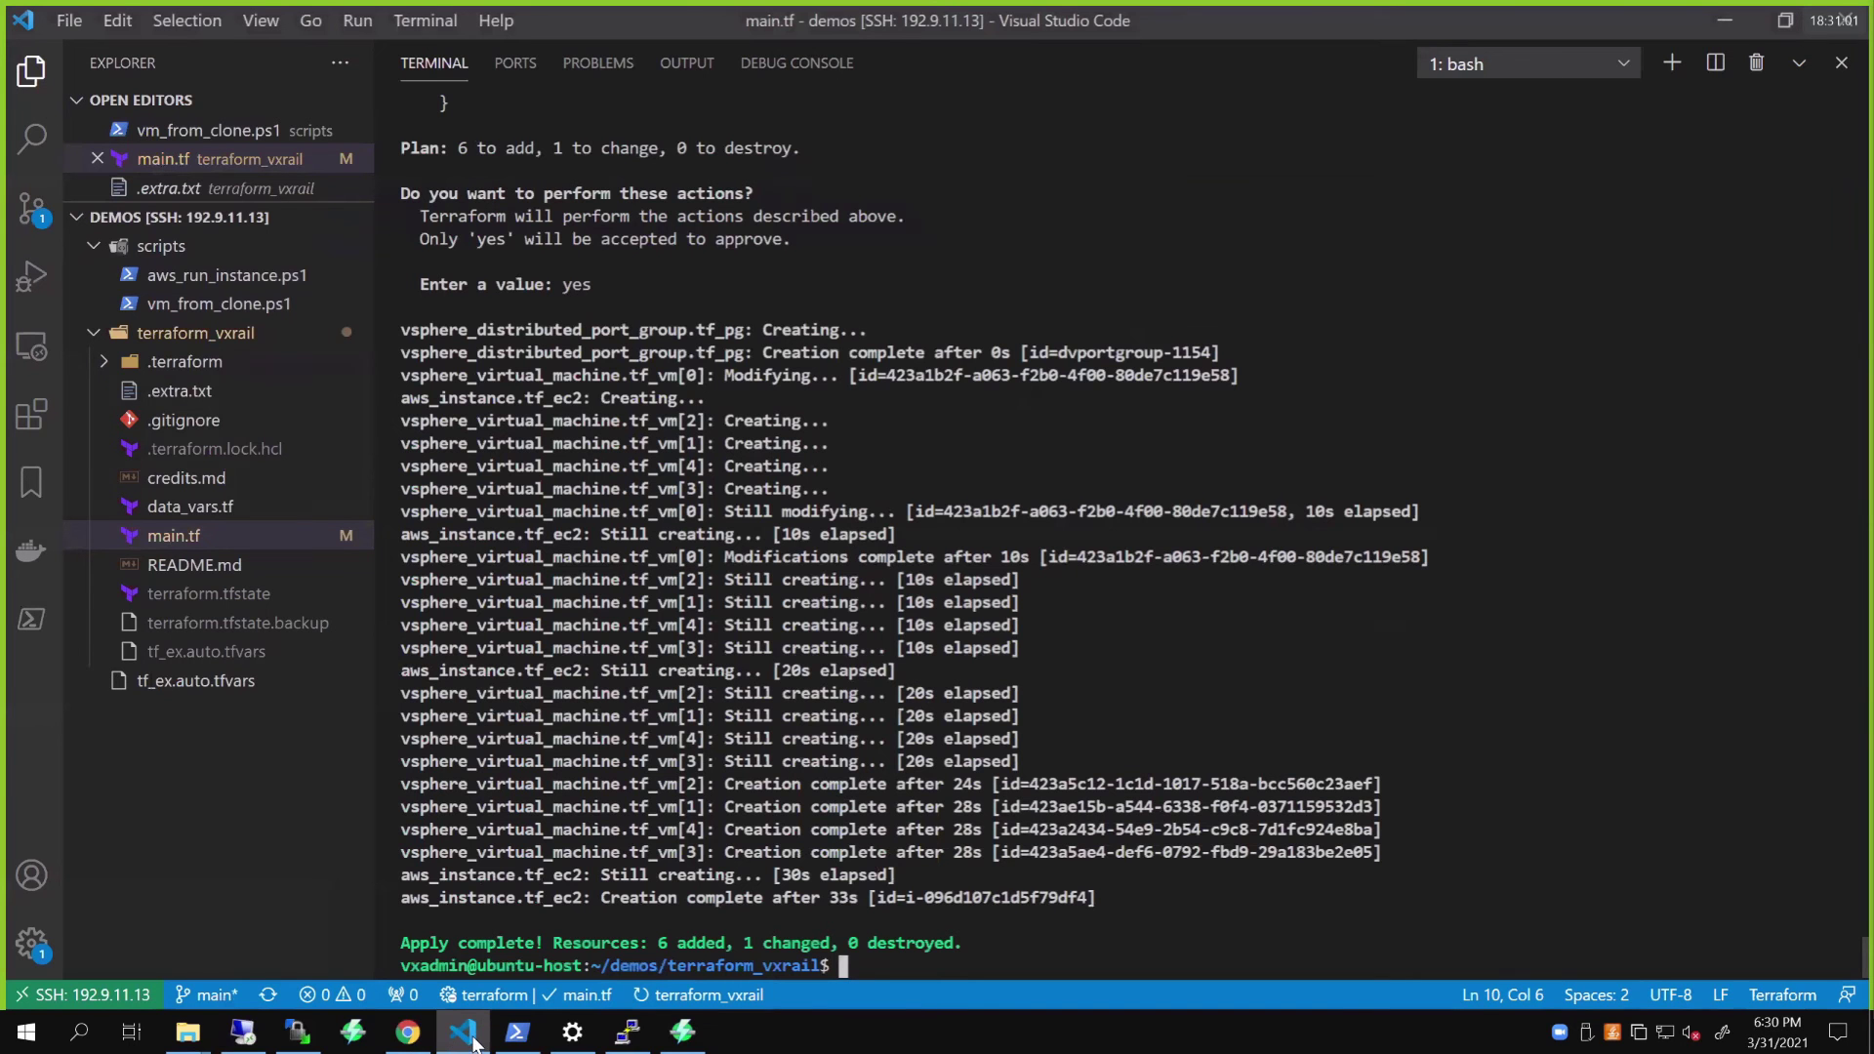
left_click(463, 1034)
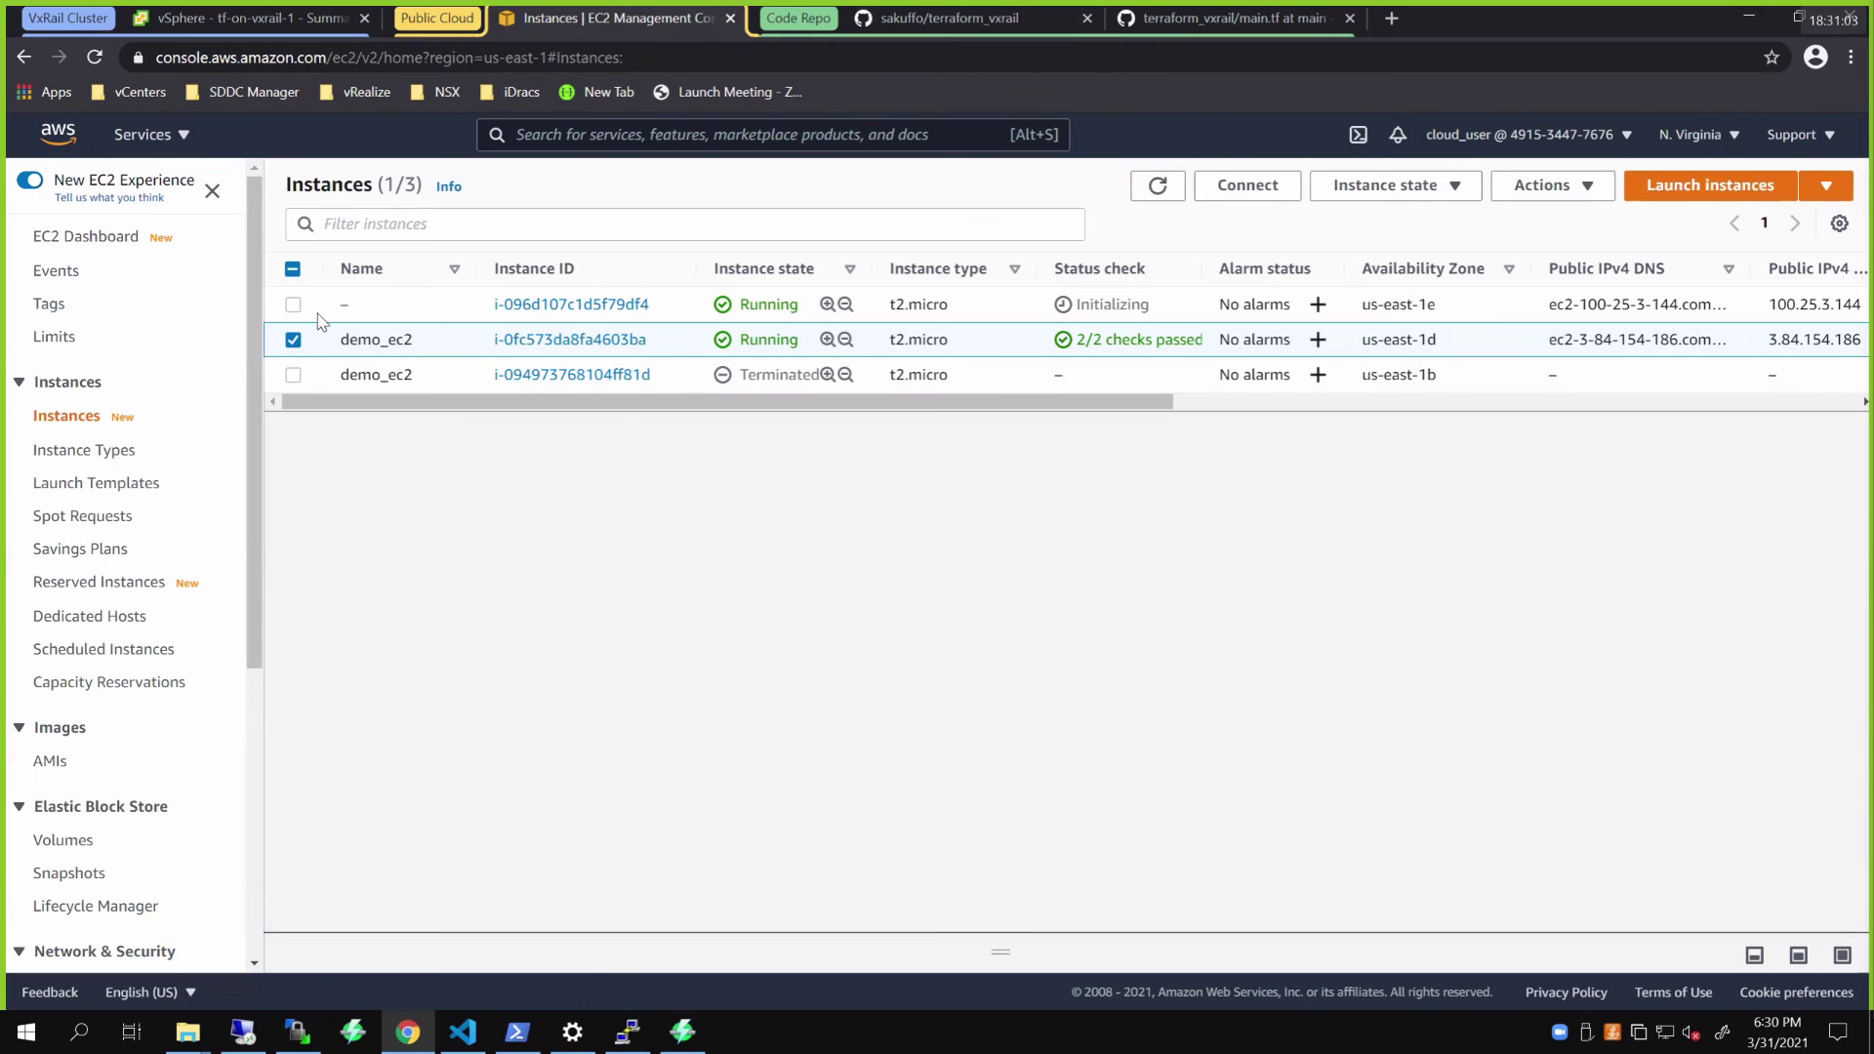
left_click(418, 313)
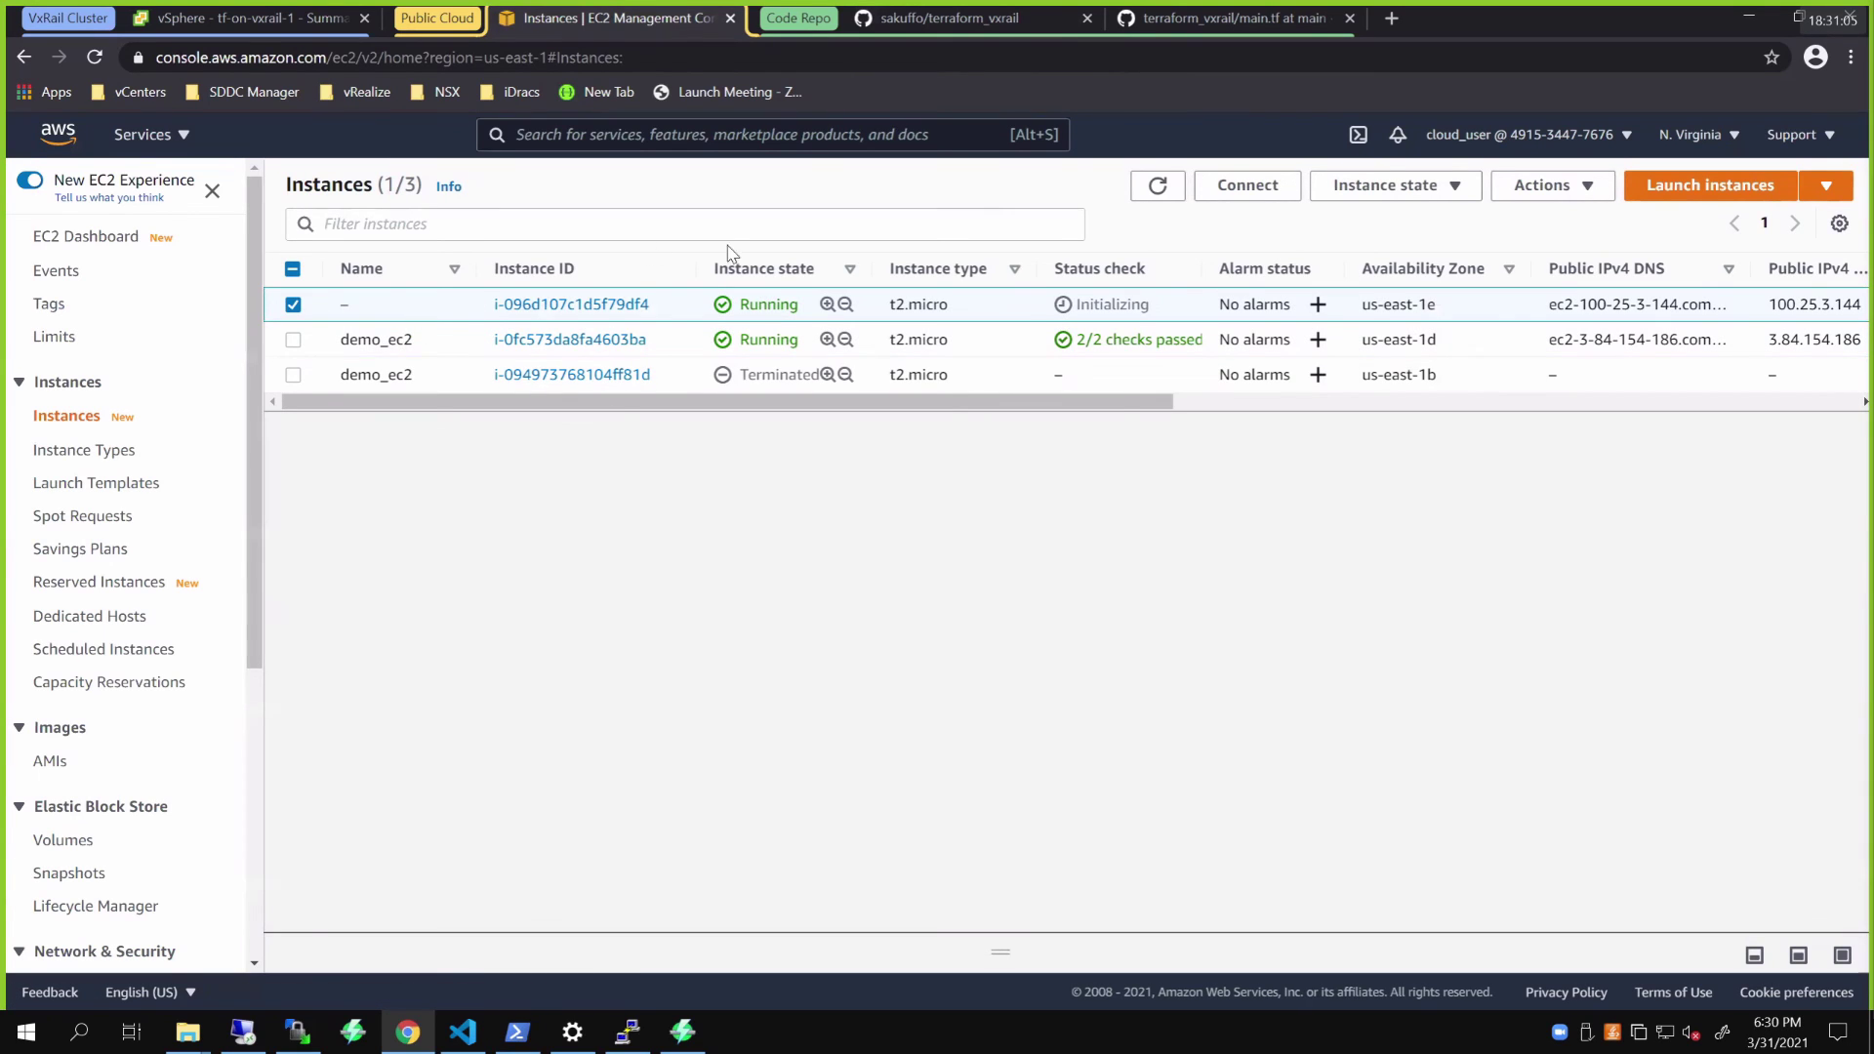
left_click(216, 18)
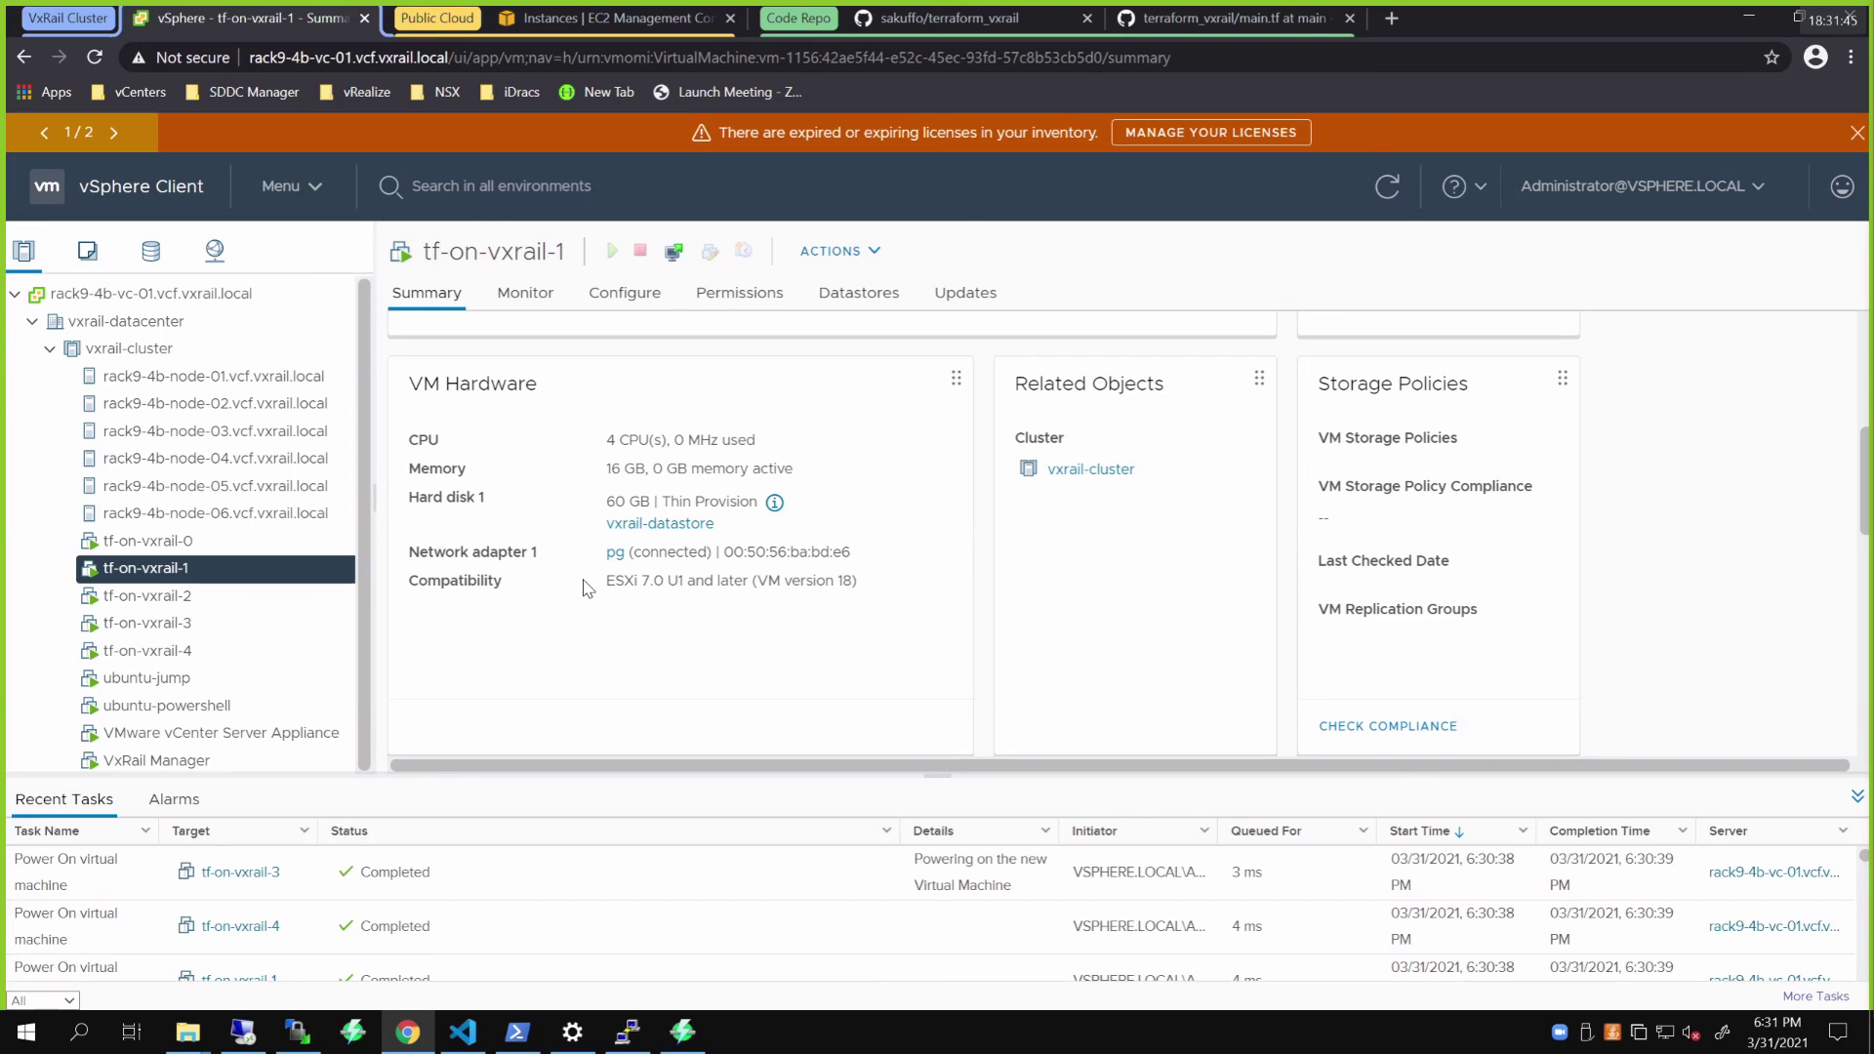
Step: Switch to the Visual Studio Code terminal showing apply finished: 6 added, 1 changed
key("alt+Tab")
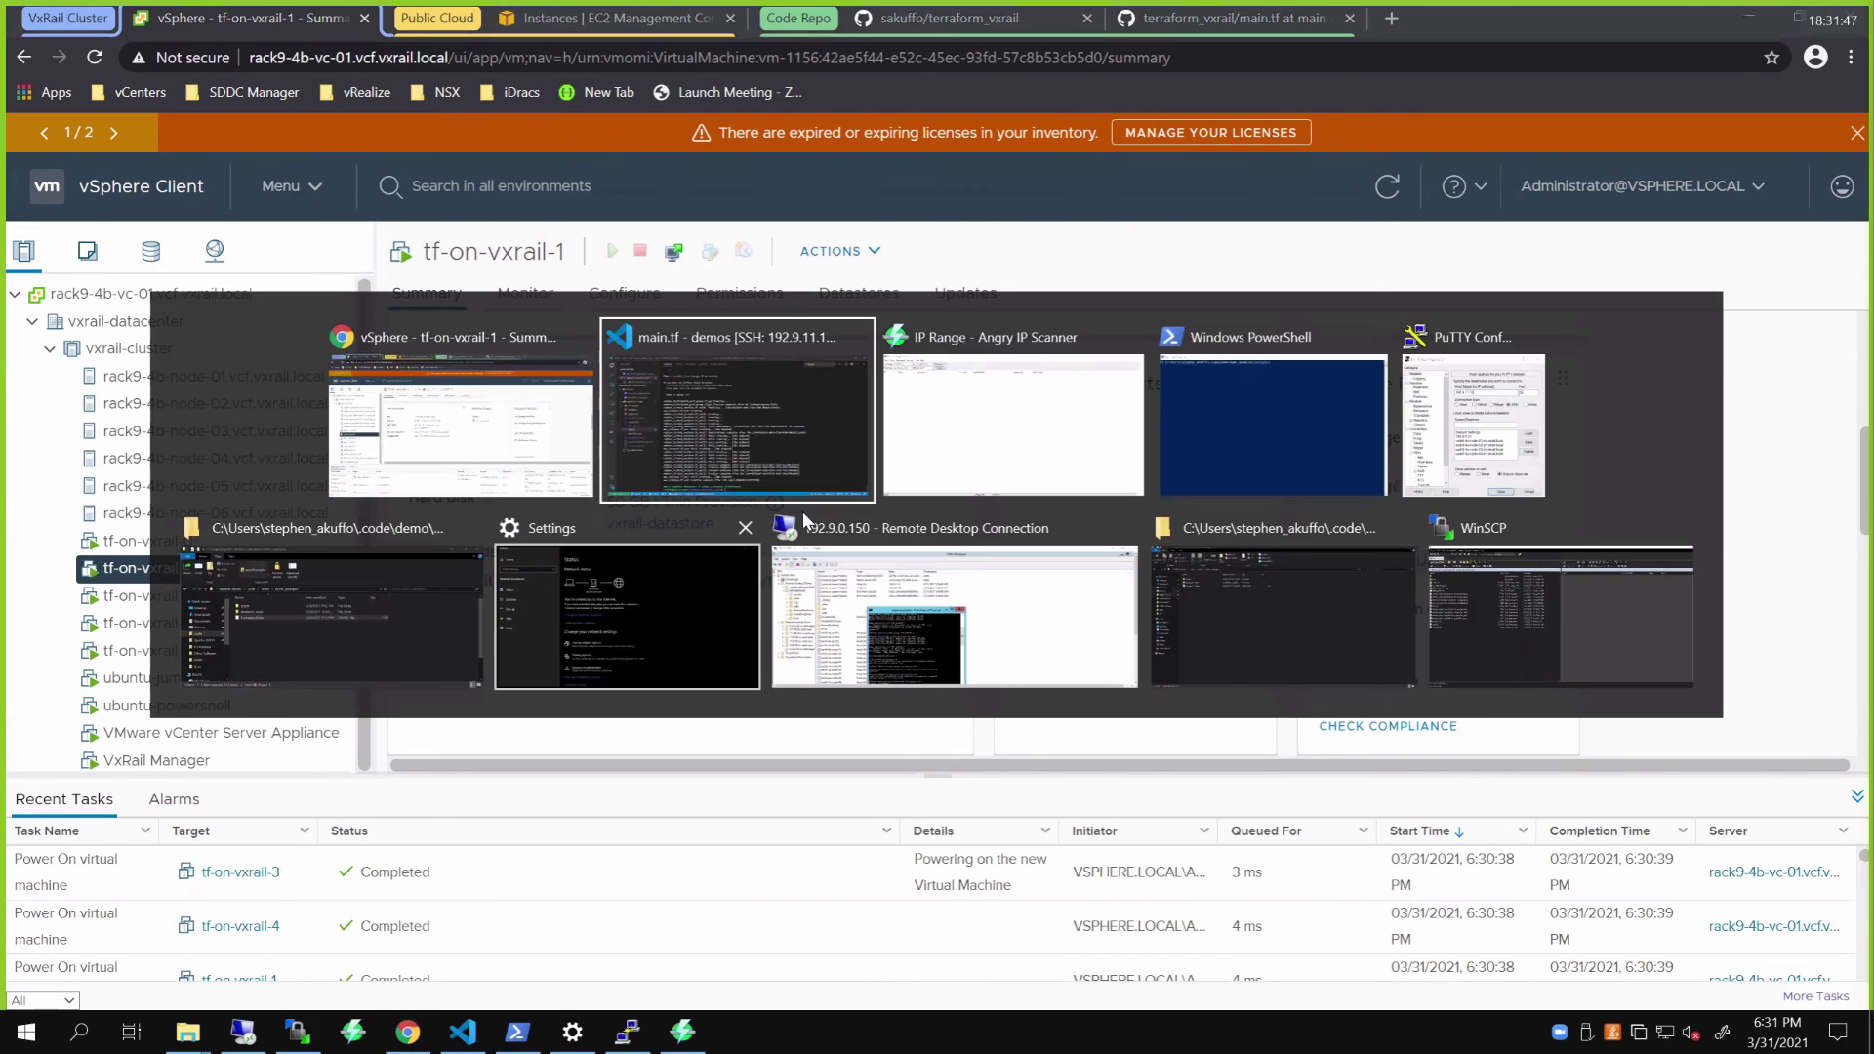
key("alt+Tab")
type("terraform destroy")
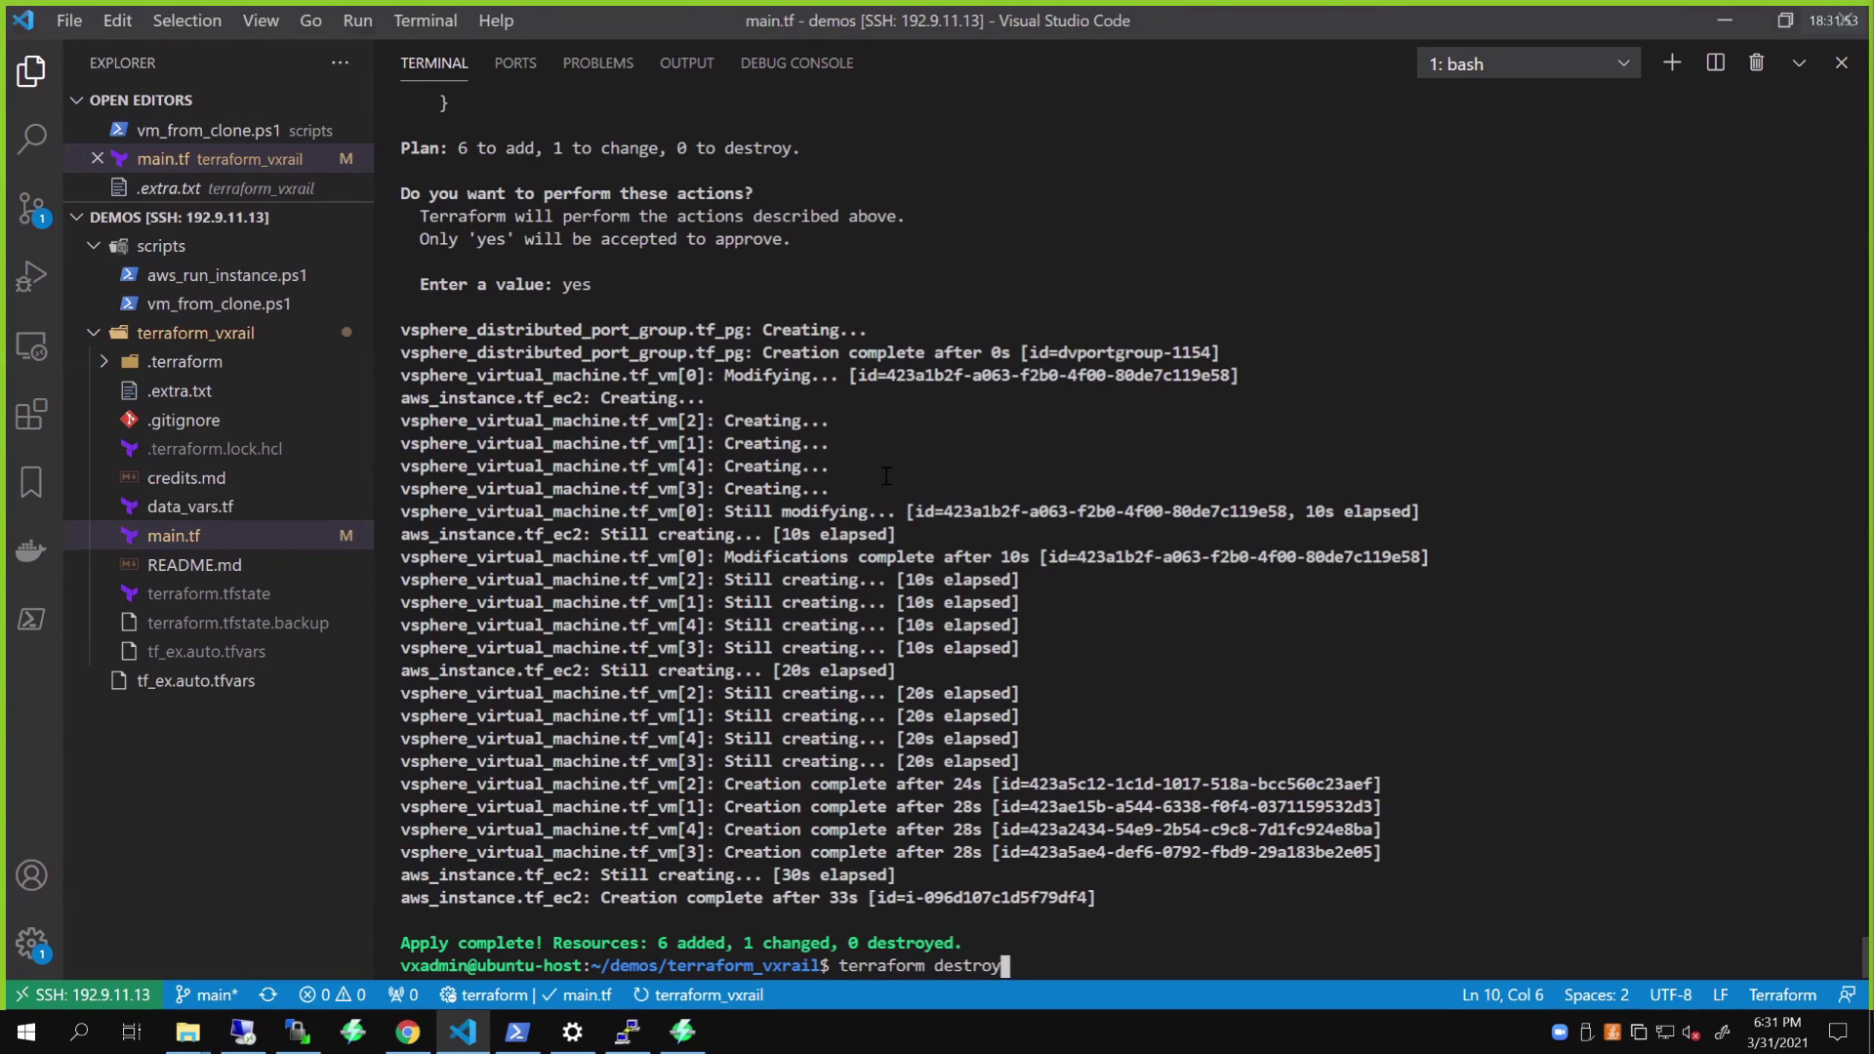
Step: Run terraform destroy and confirm it, so the five tf_vm VMs and tf_ec2 start destroying
key("Return")
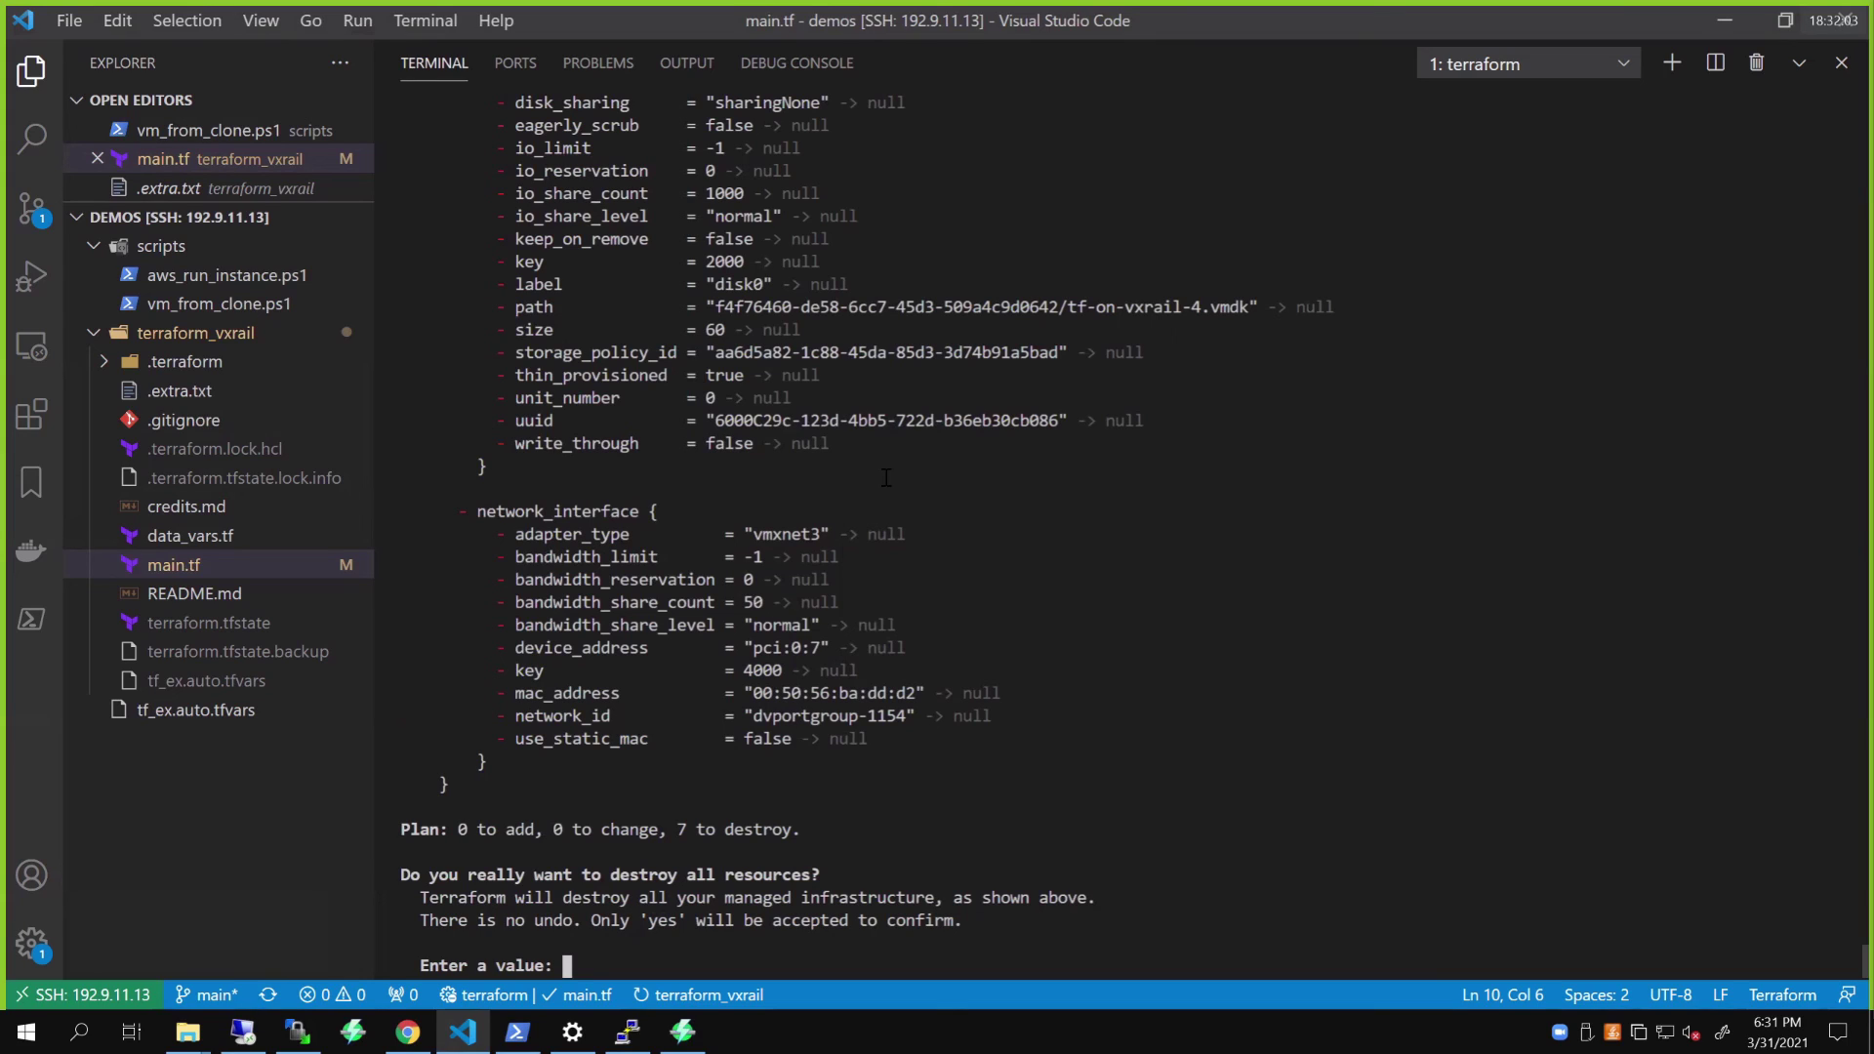
type("yes")
key("Return")
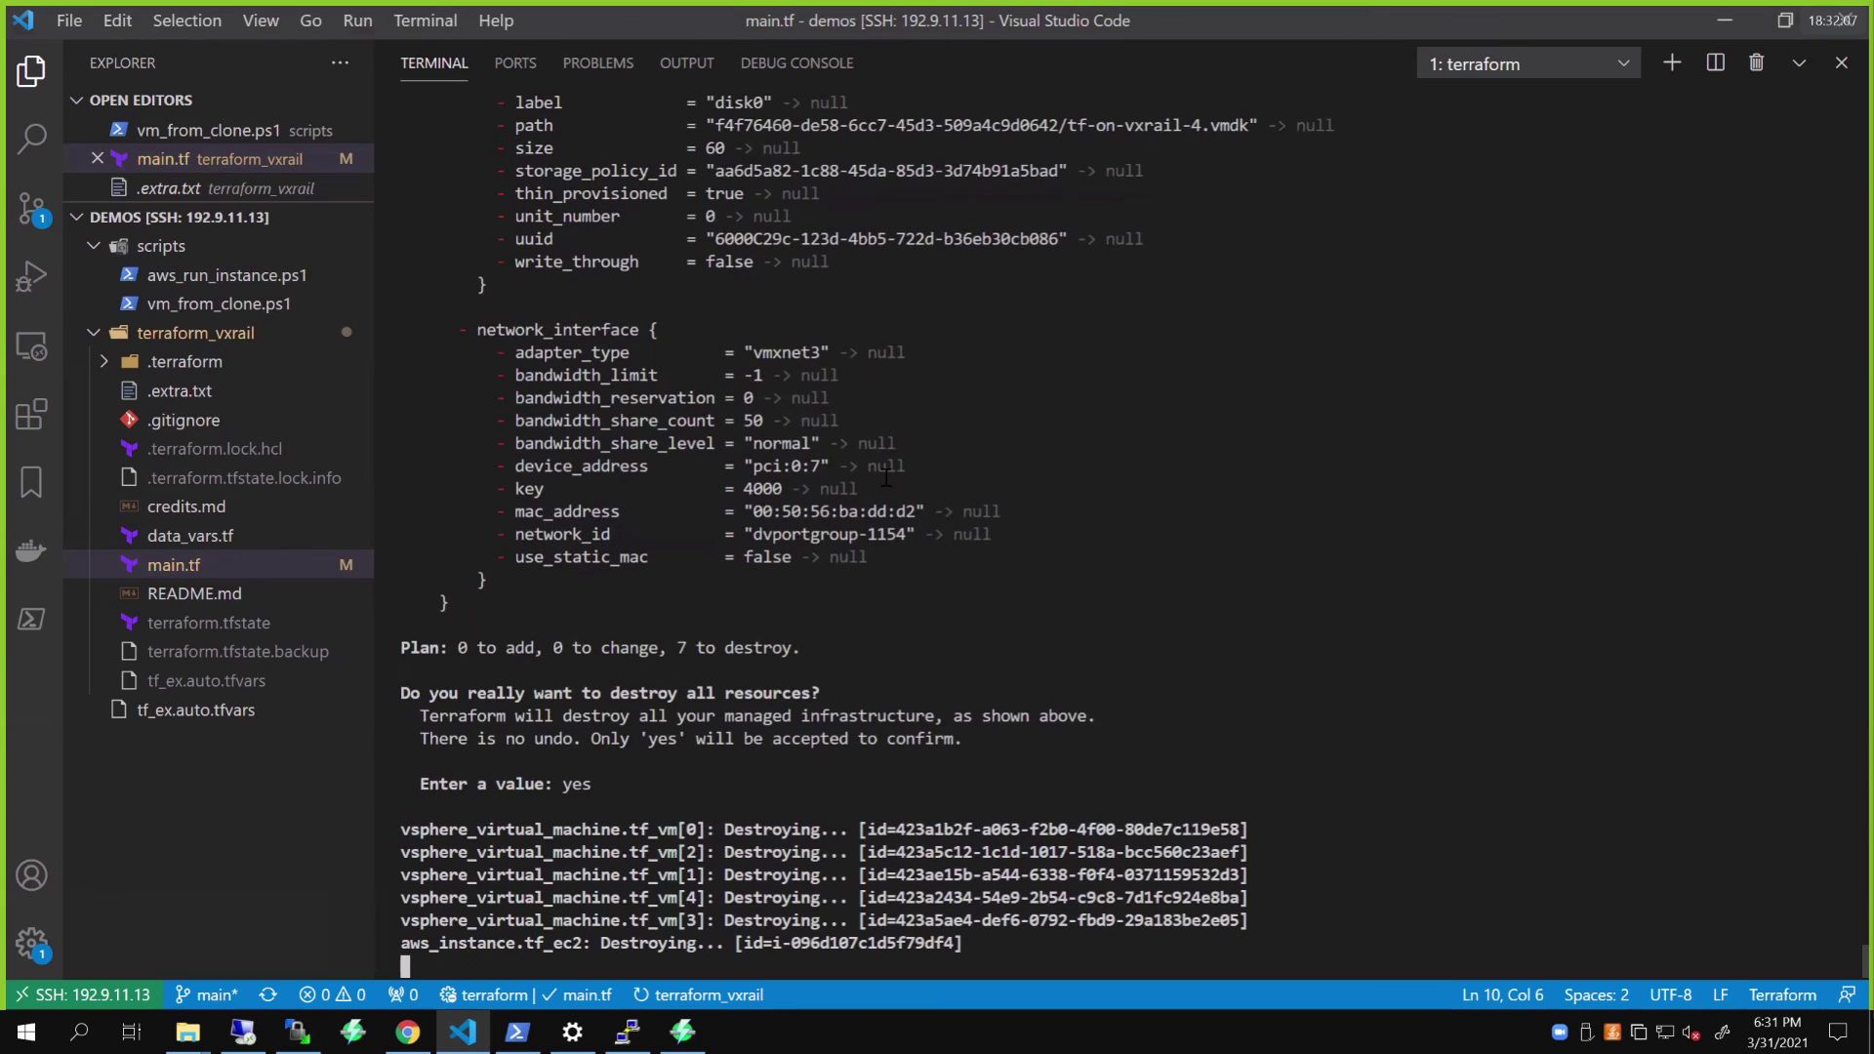